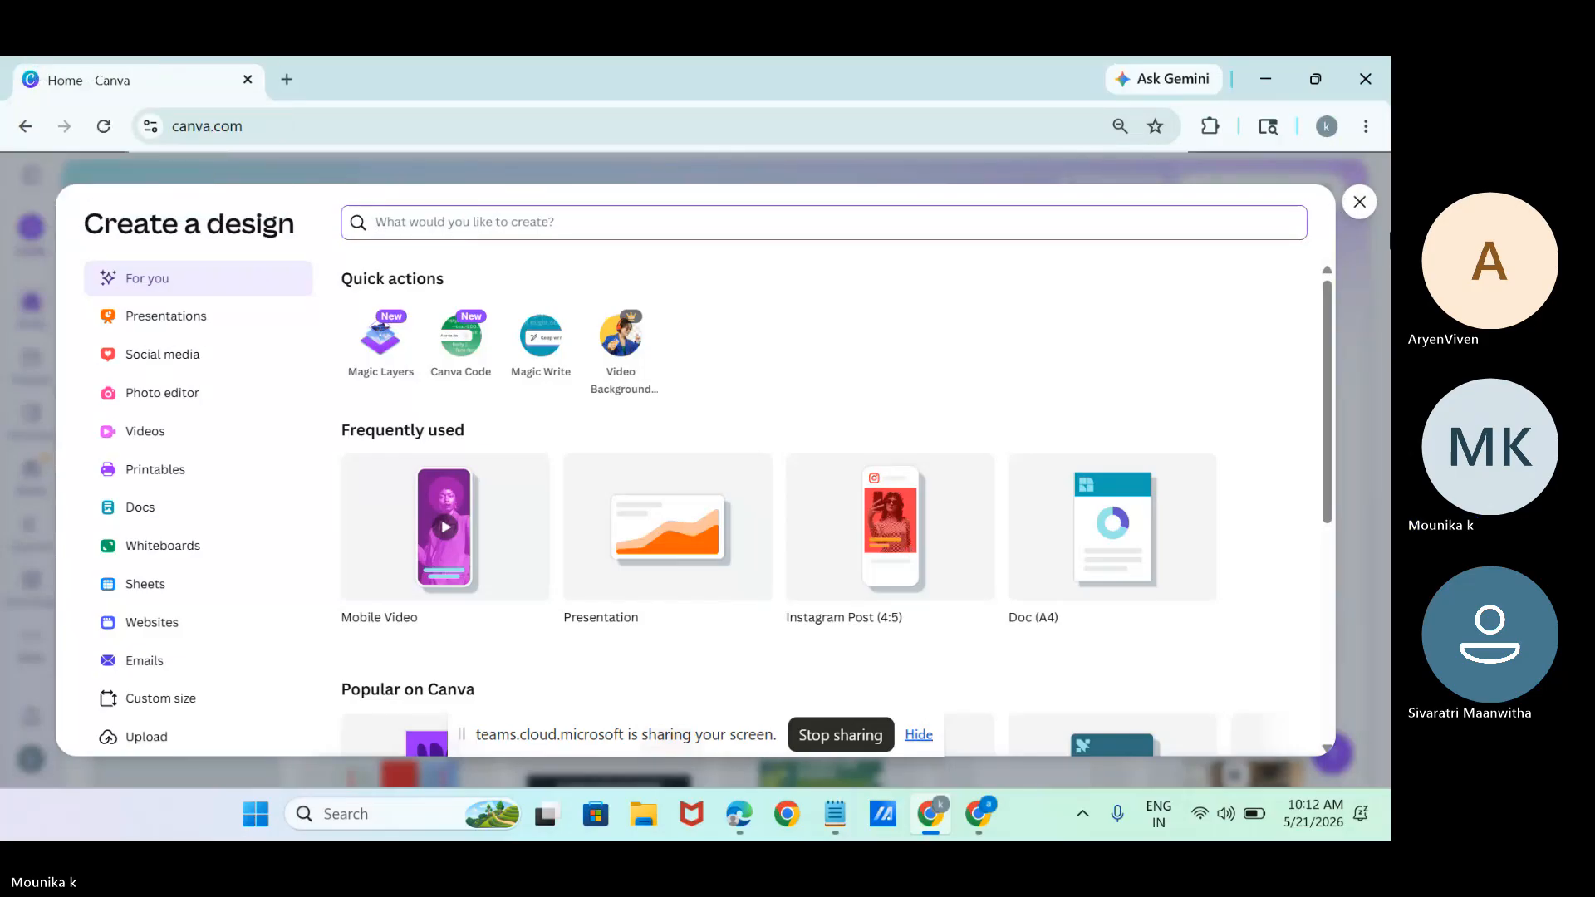
Expand the home page's side menu and search the Create a design types for "logo".
left_click(1359, 203)
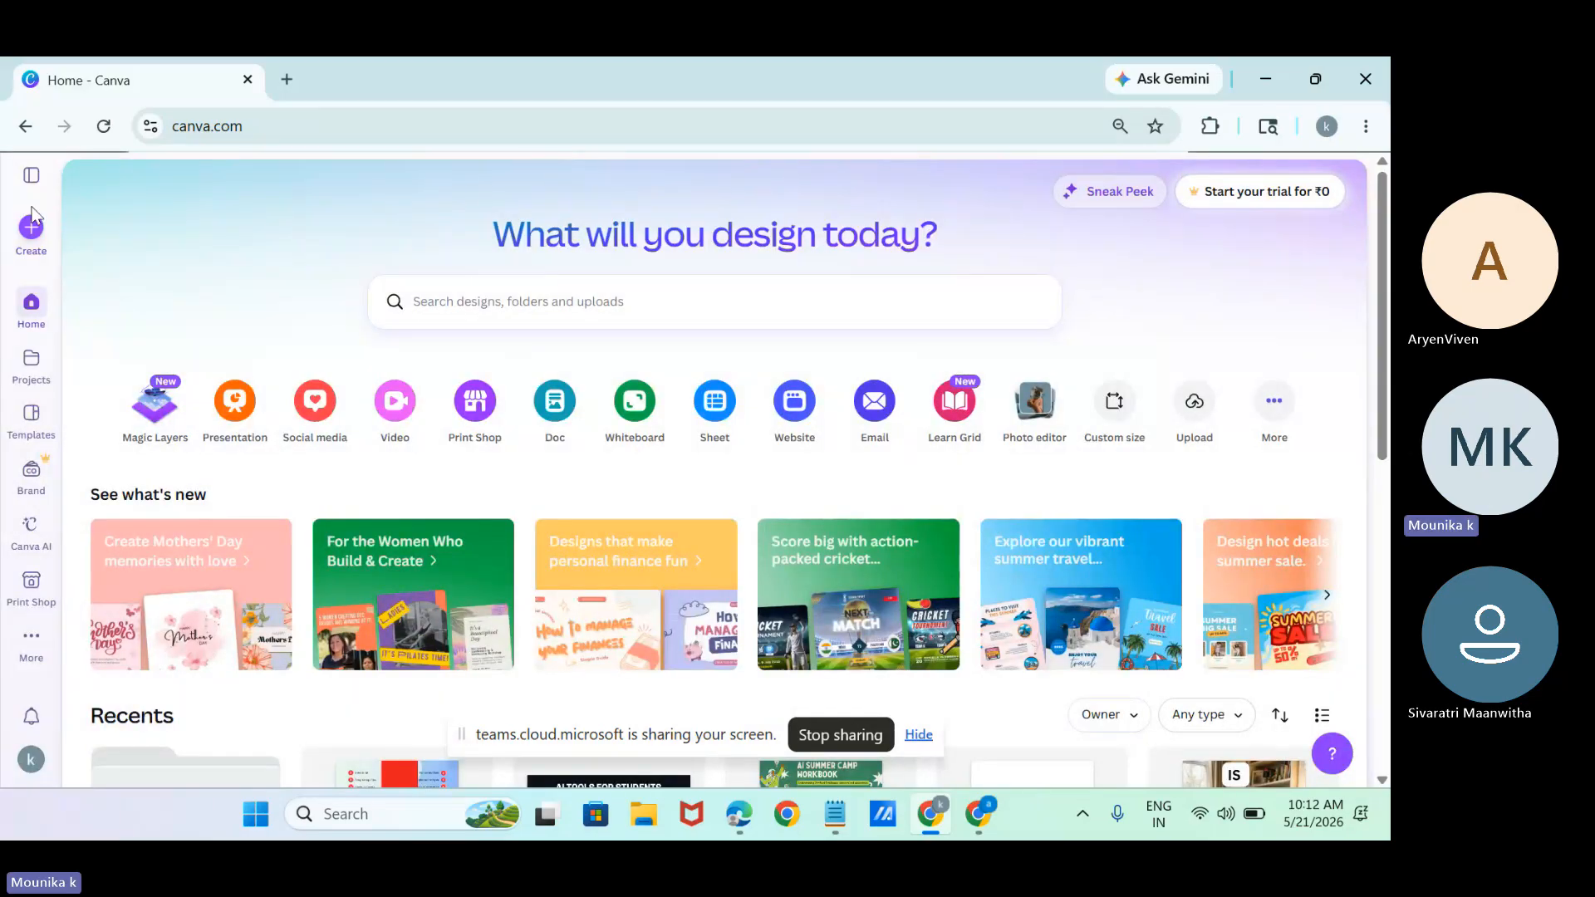
left_click(31, 175)
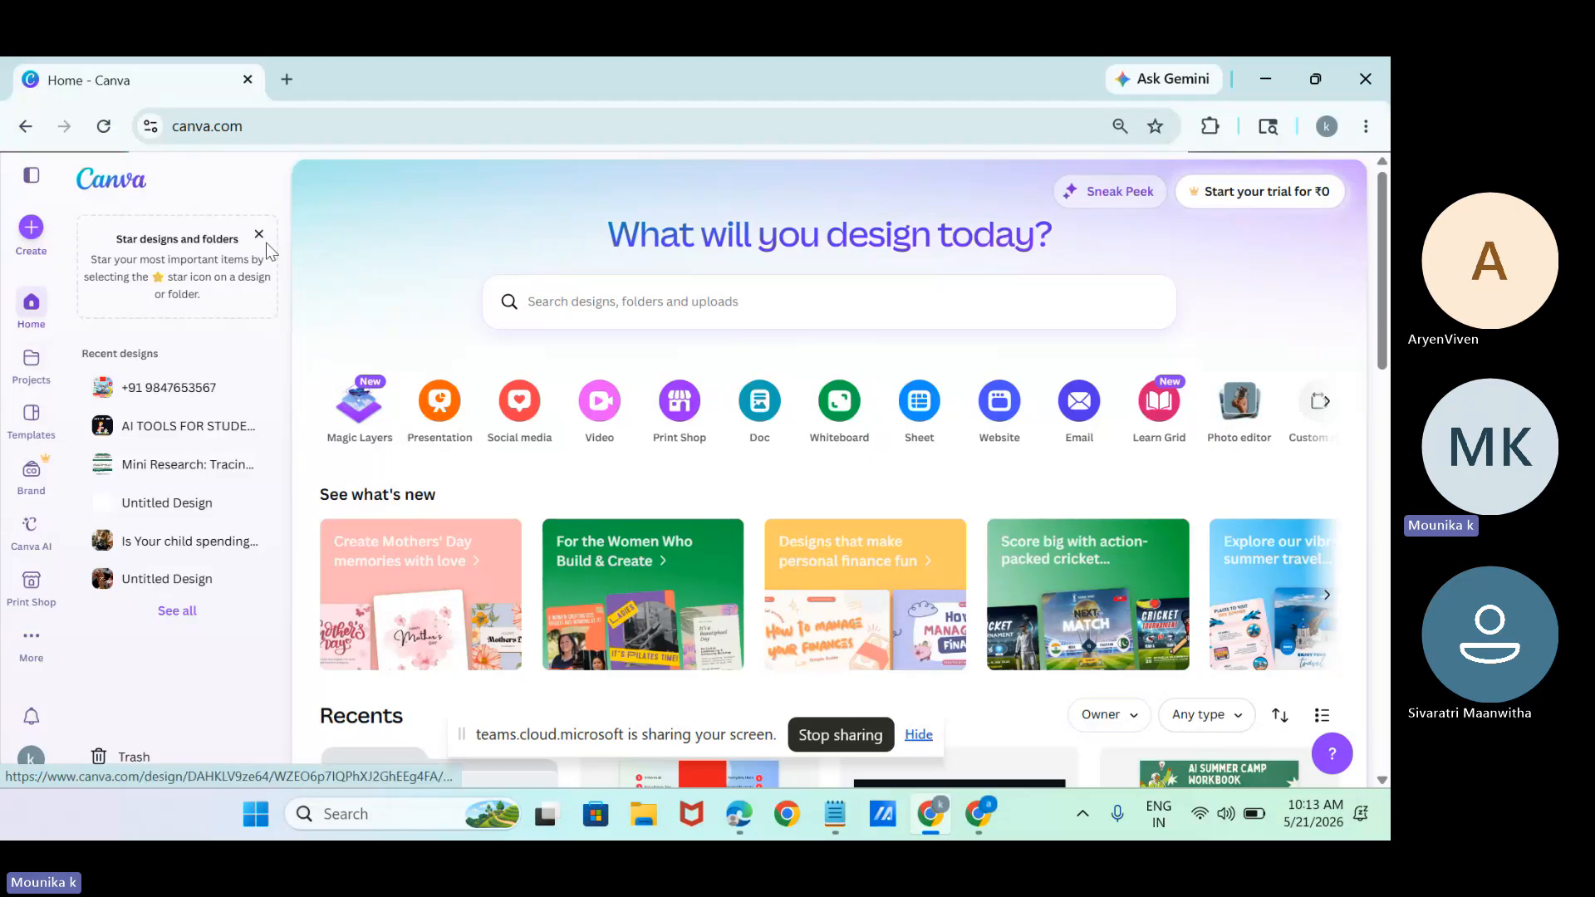
left_click(29, 241)
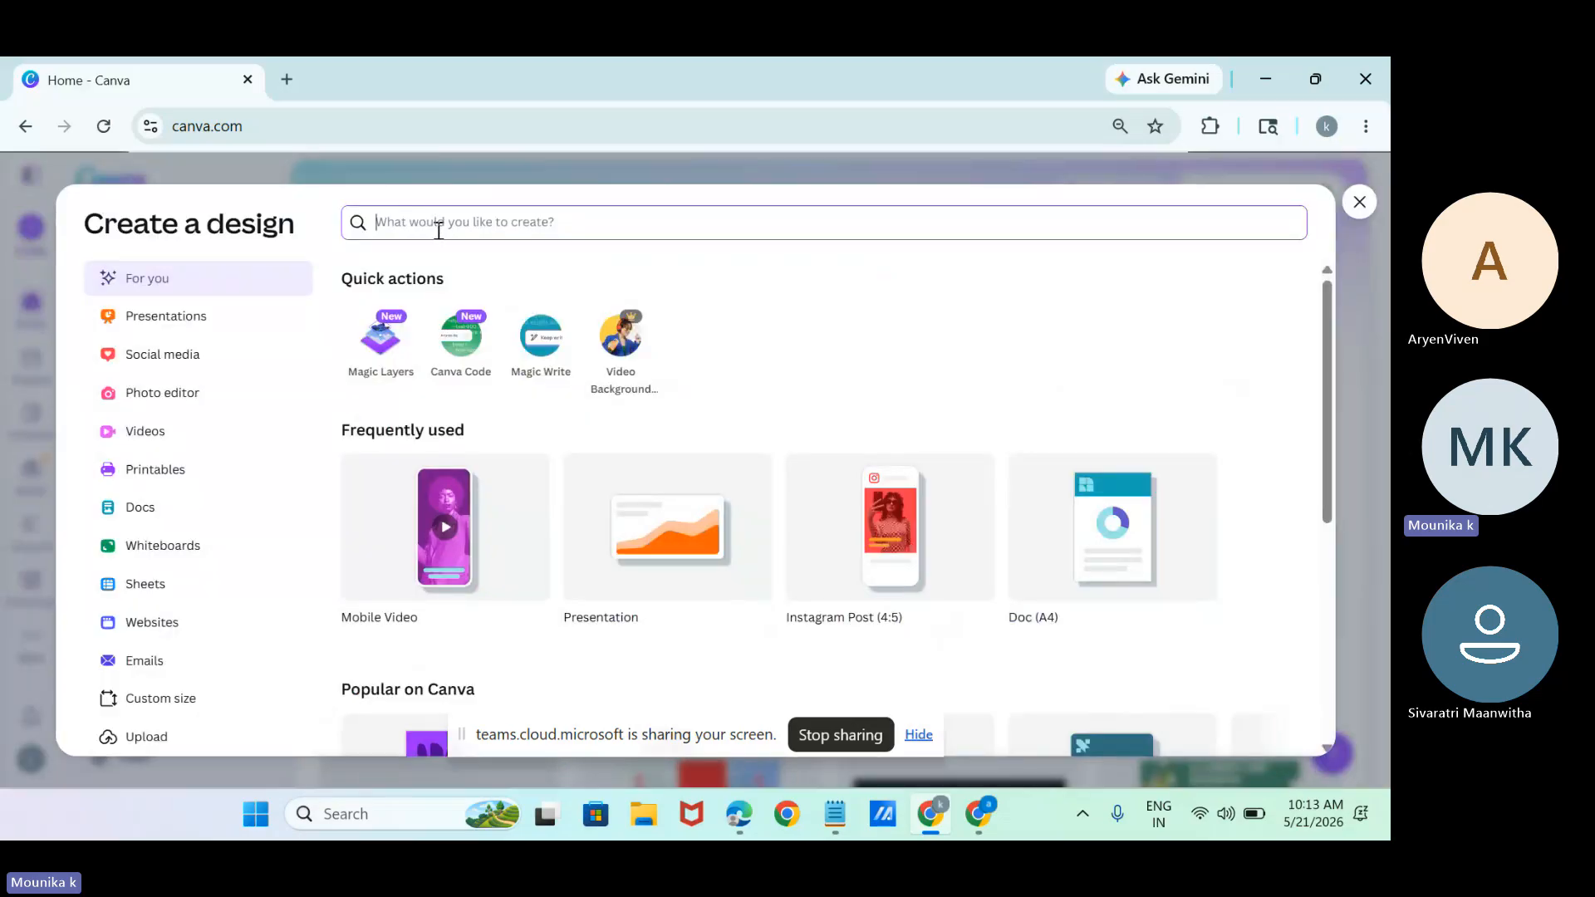
type("logo")
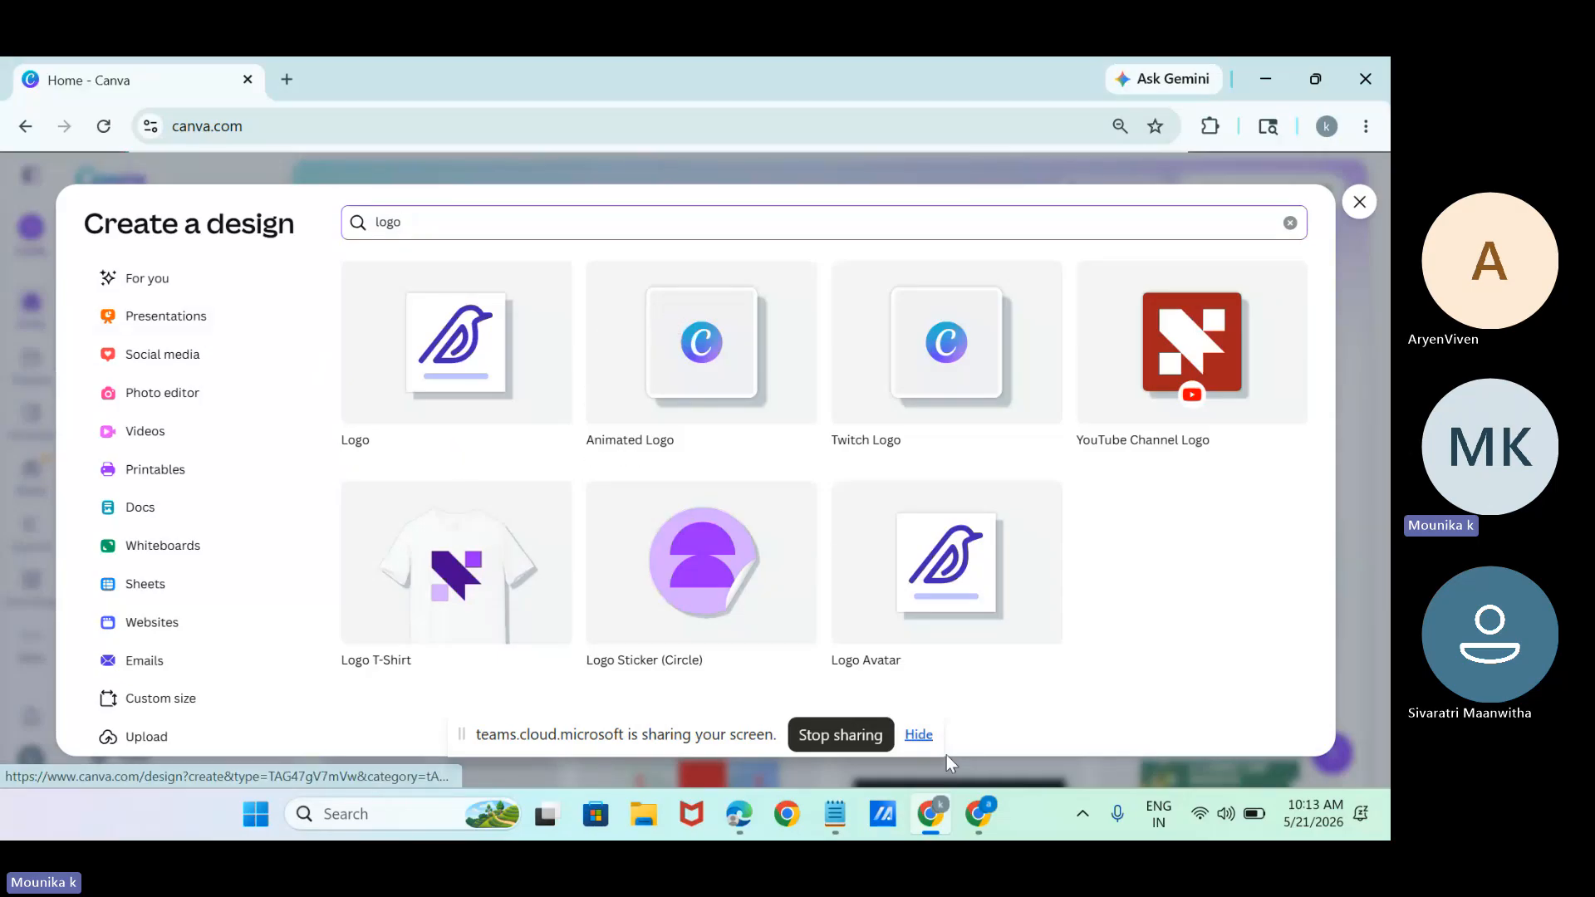
Switch to Notepad and add the line "every poster--dimensions" below the canva entry.
left_click(787, 814)
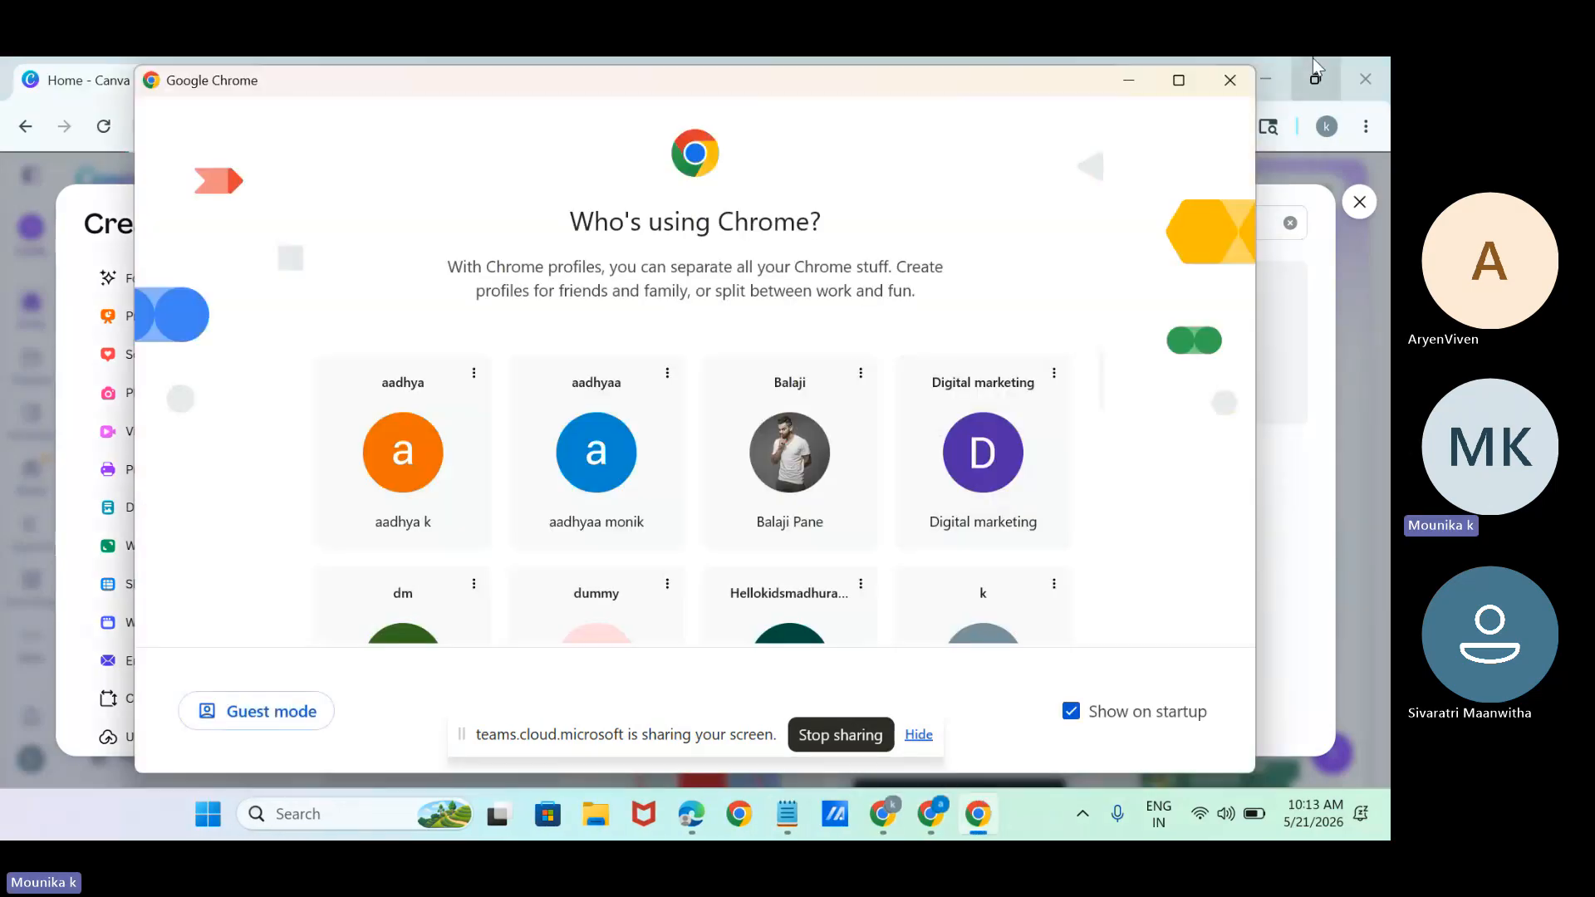
left_click(1230, 79)
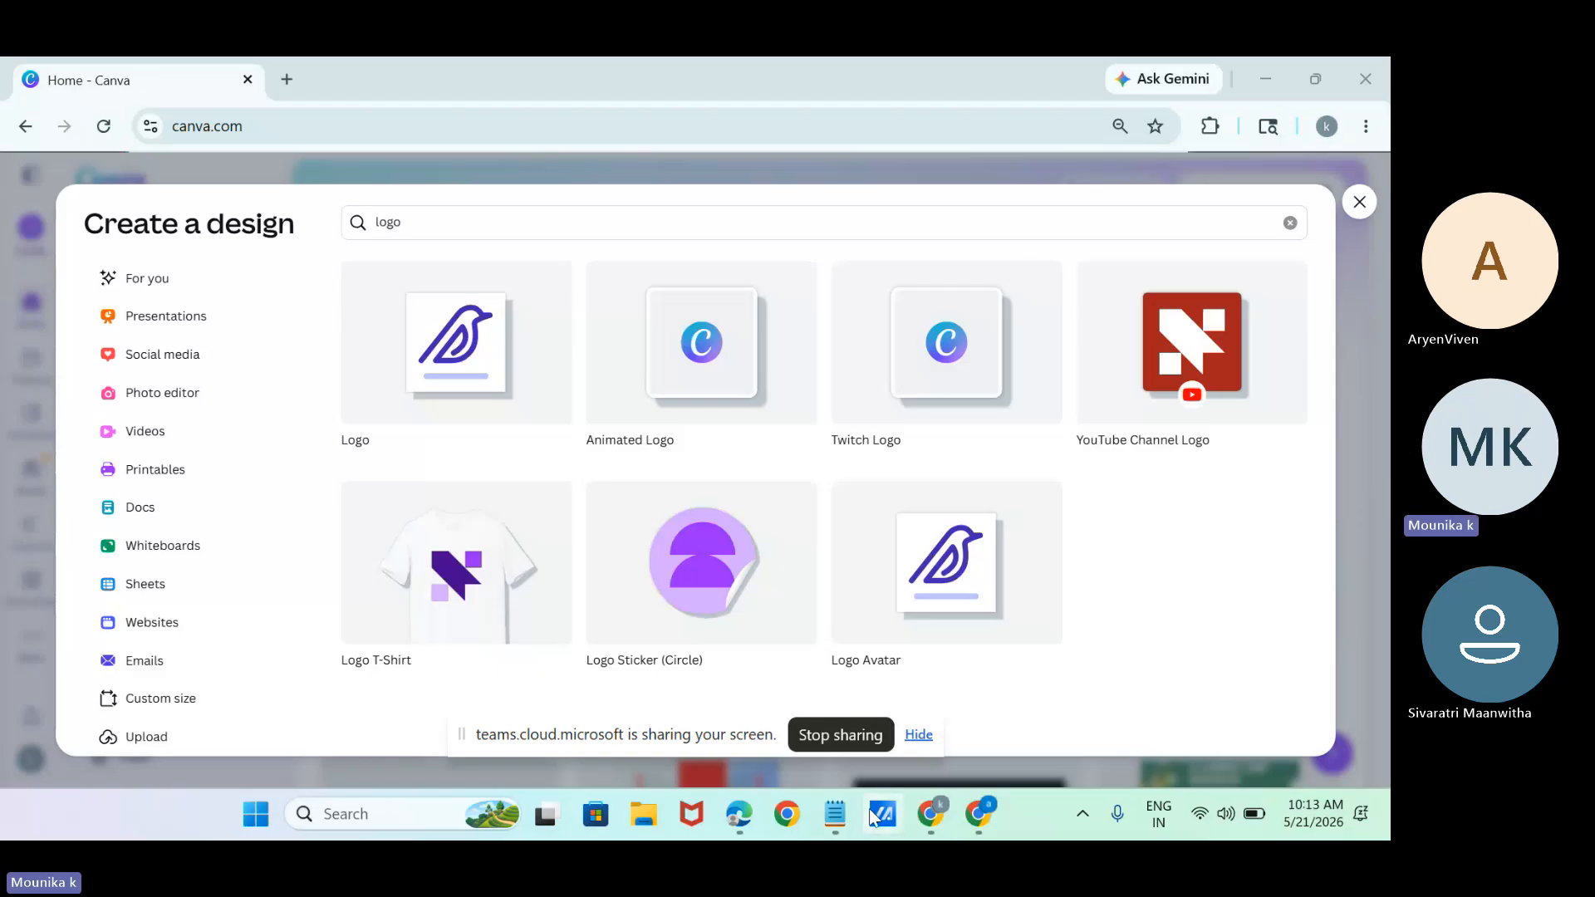
left_click(838, 813)
key("Return")
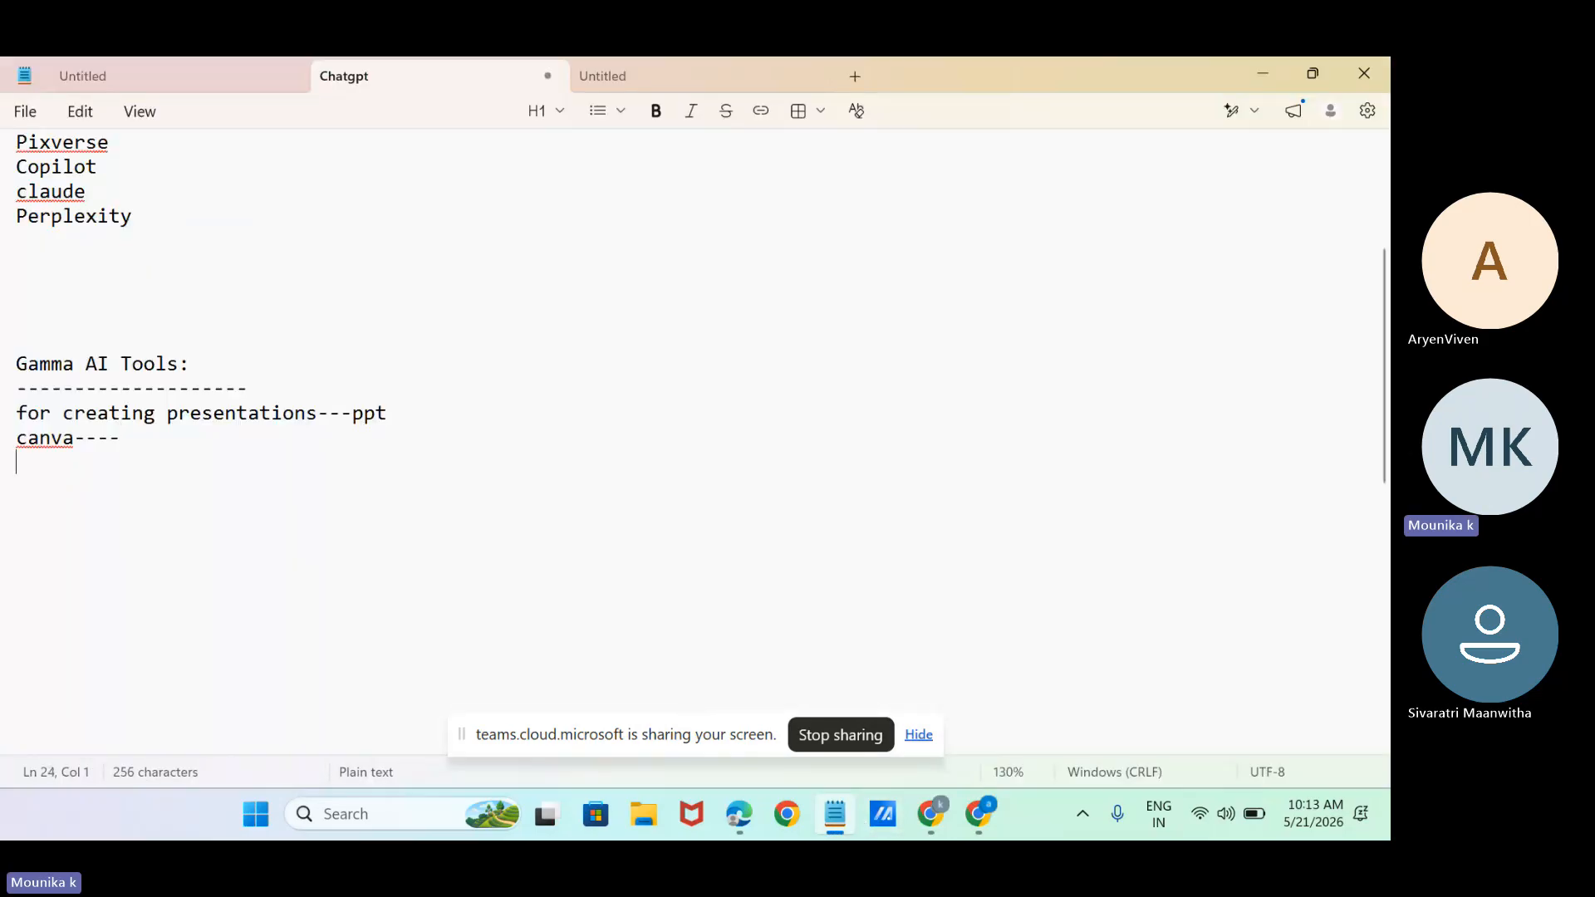
type("every")
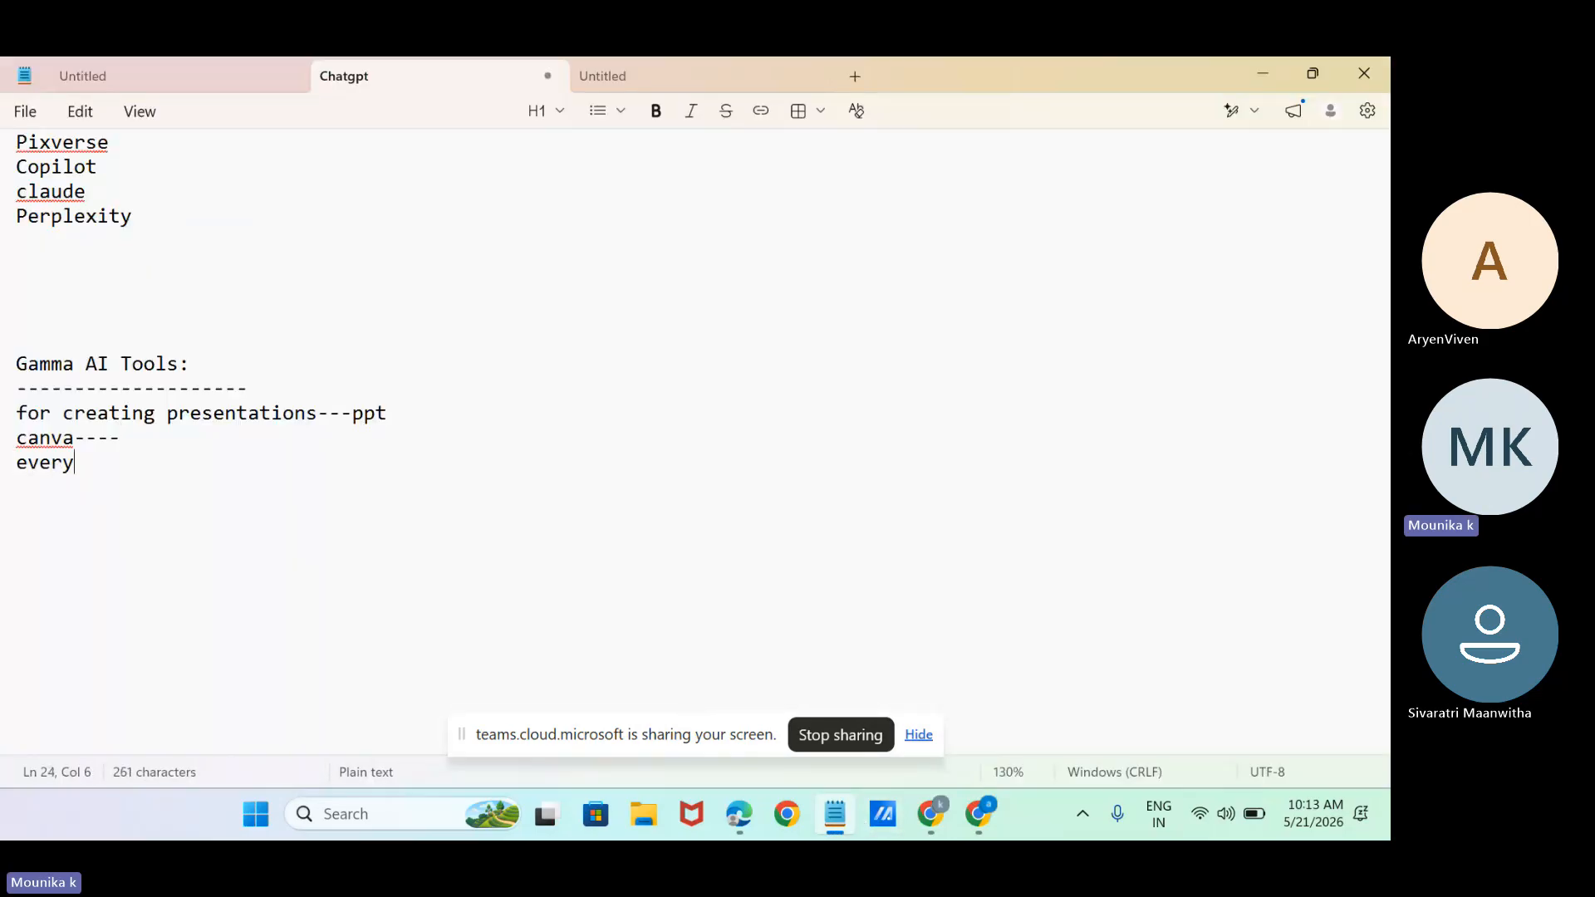
type(" poster--do")
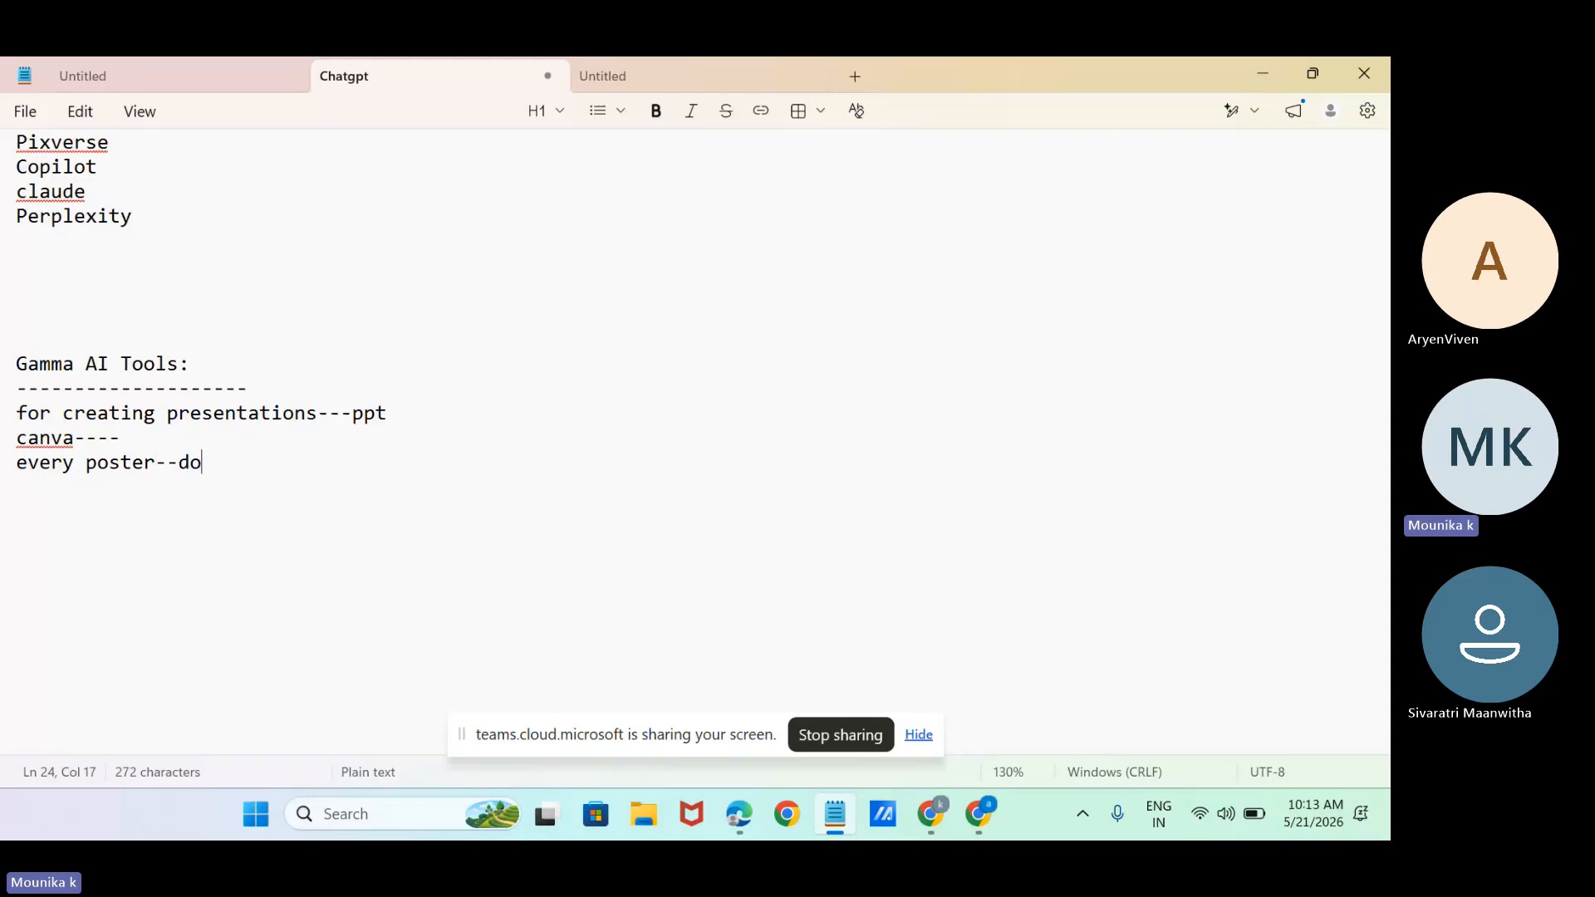
key("BackSpace")
type("imen")
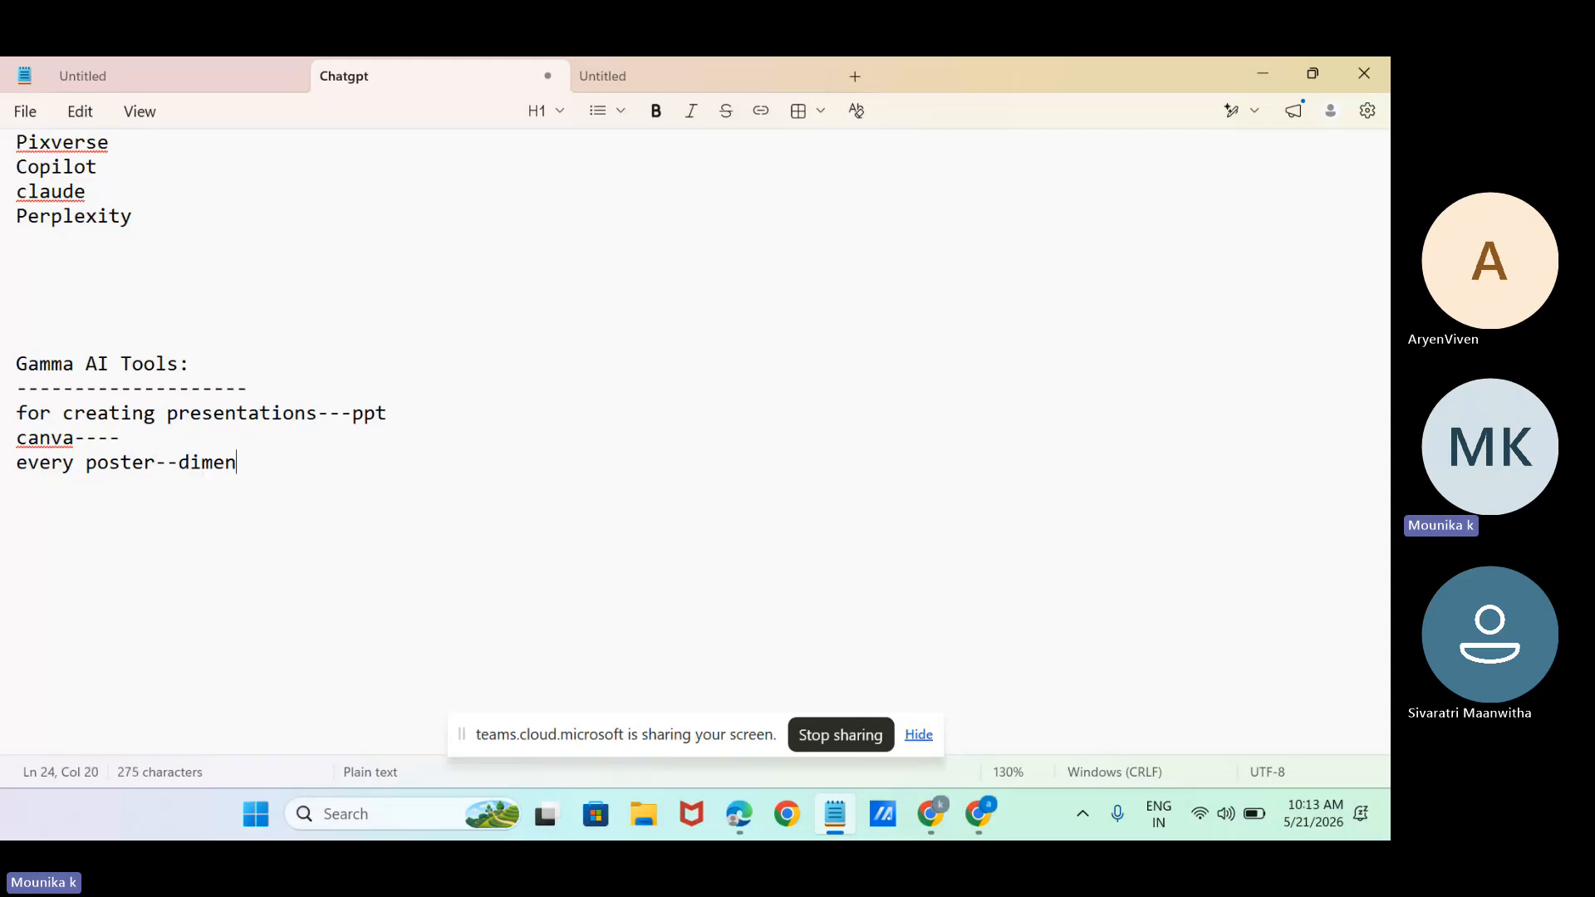
type("sions")
key("Return")
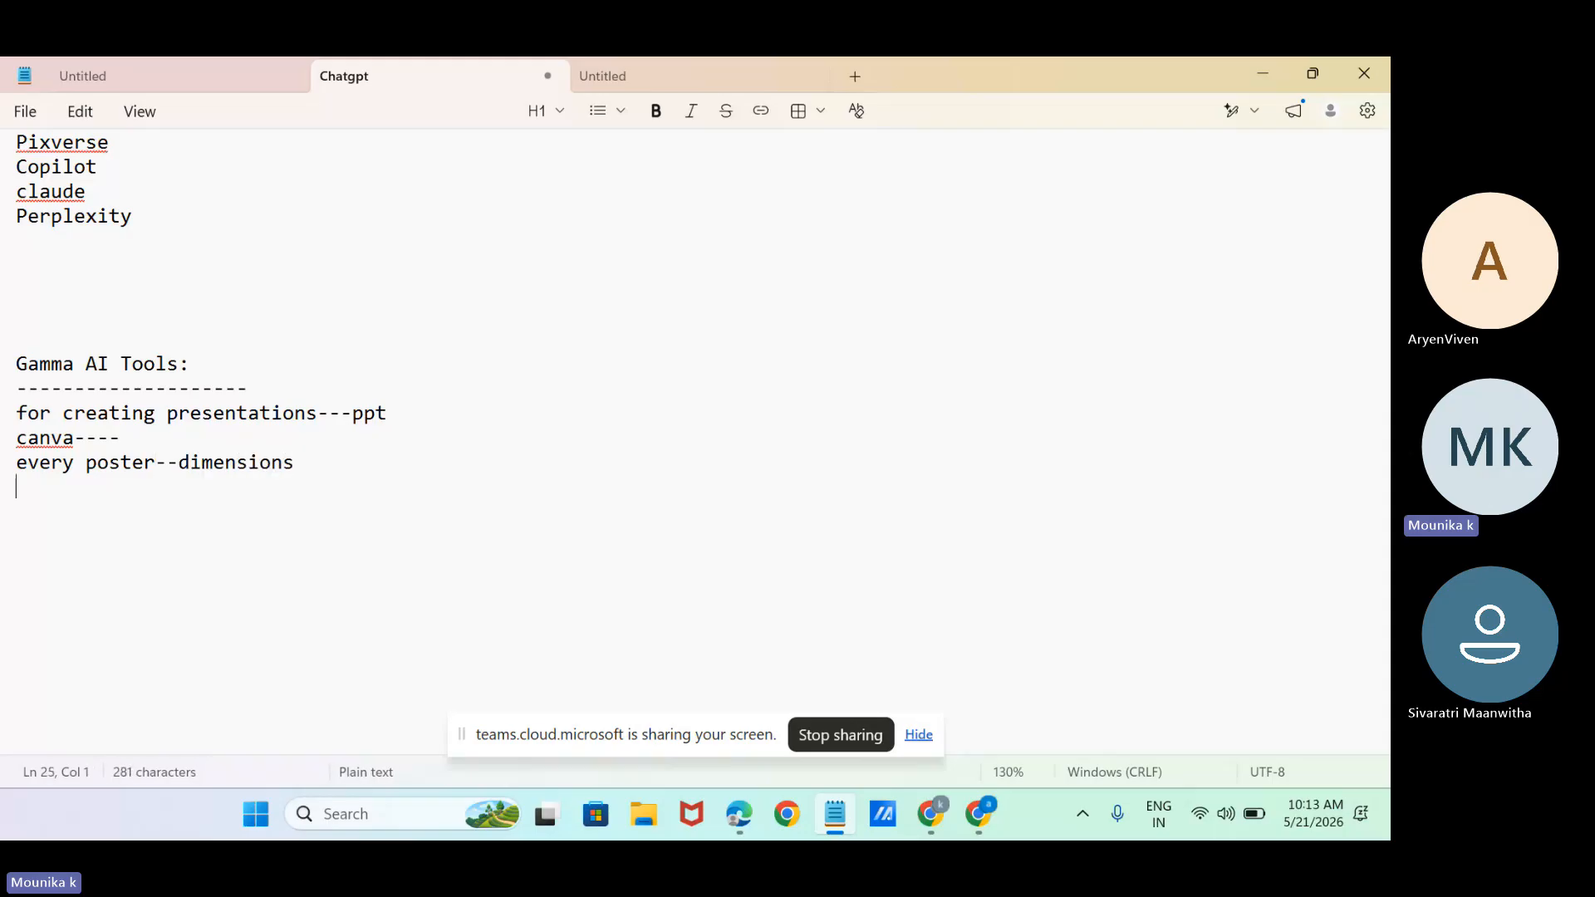
Add the line "logo--500px*500" below the poster dimensions line in the notes.
type("1ogo--")
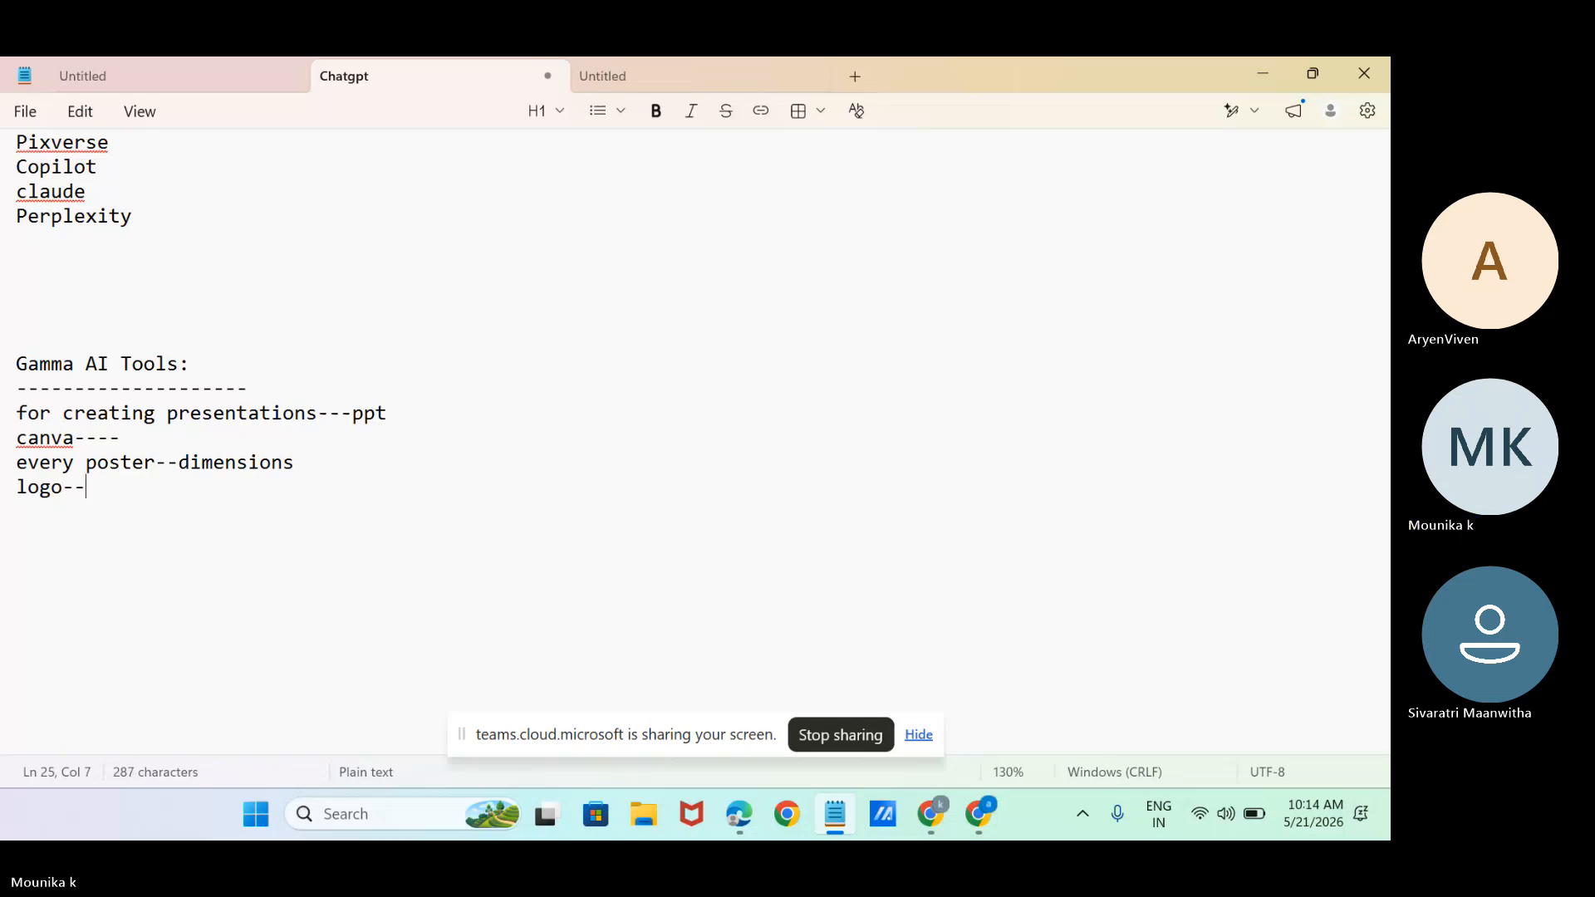
type("500")
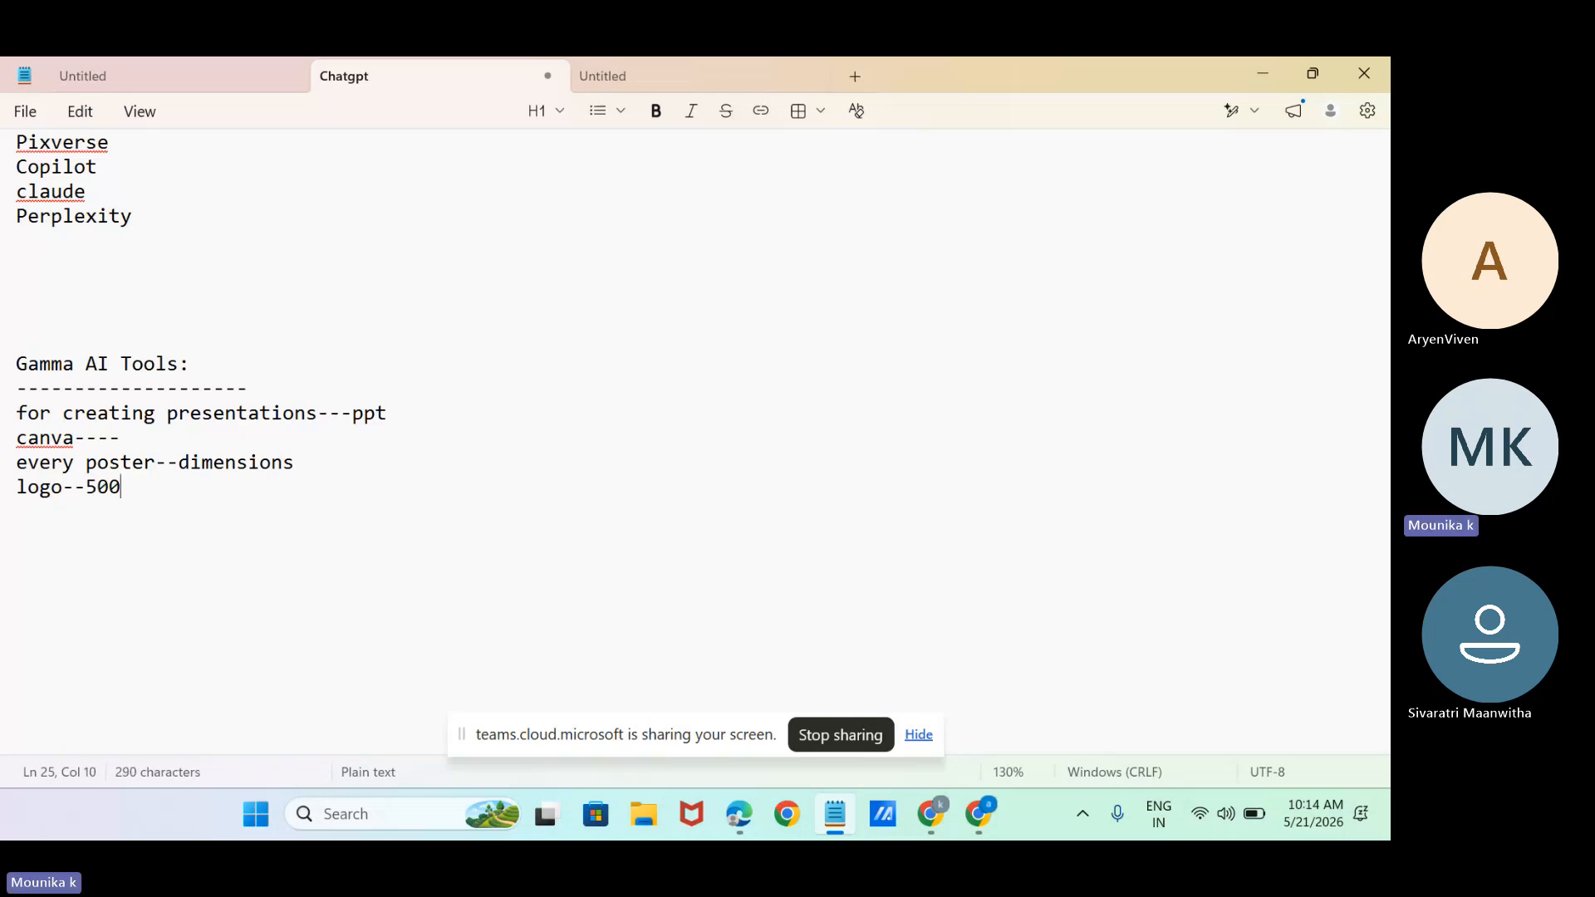
type("px*500")
key("Return")
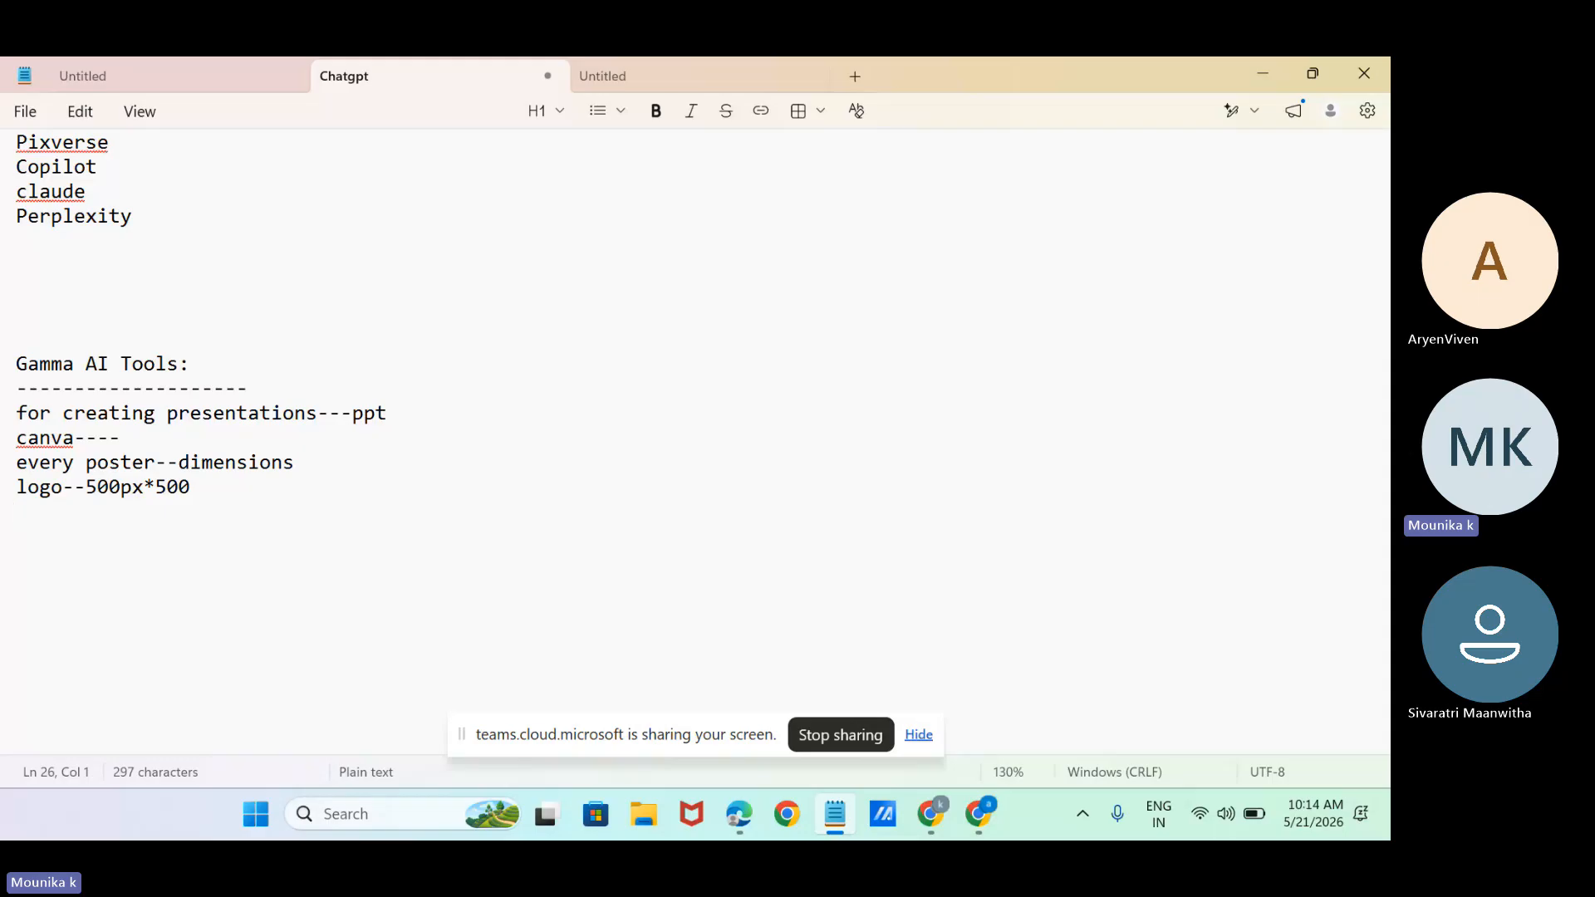
Add the dimension "1080*1080" on its own line below the logo size.
type("1080*10180")
key("BackSpace")
key("BackSpace")
key("BackSpace")
type("80 ")
type("1")
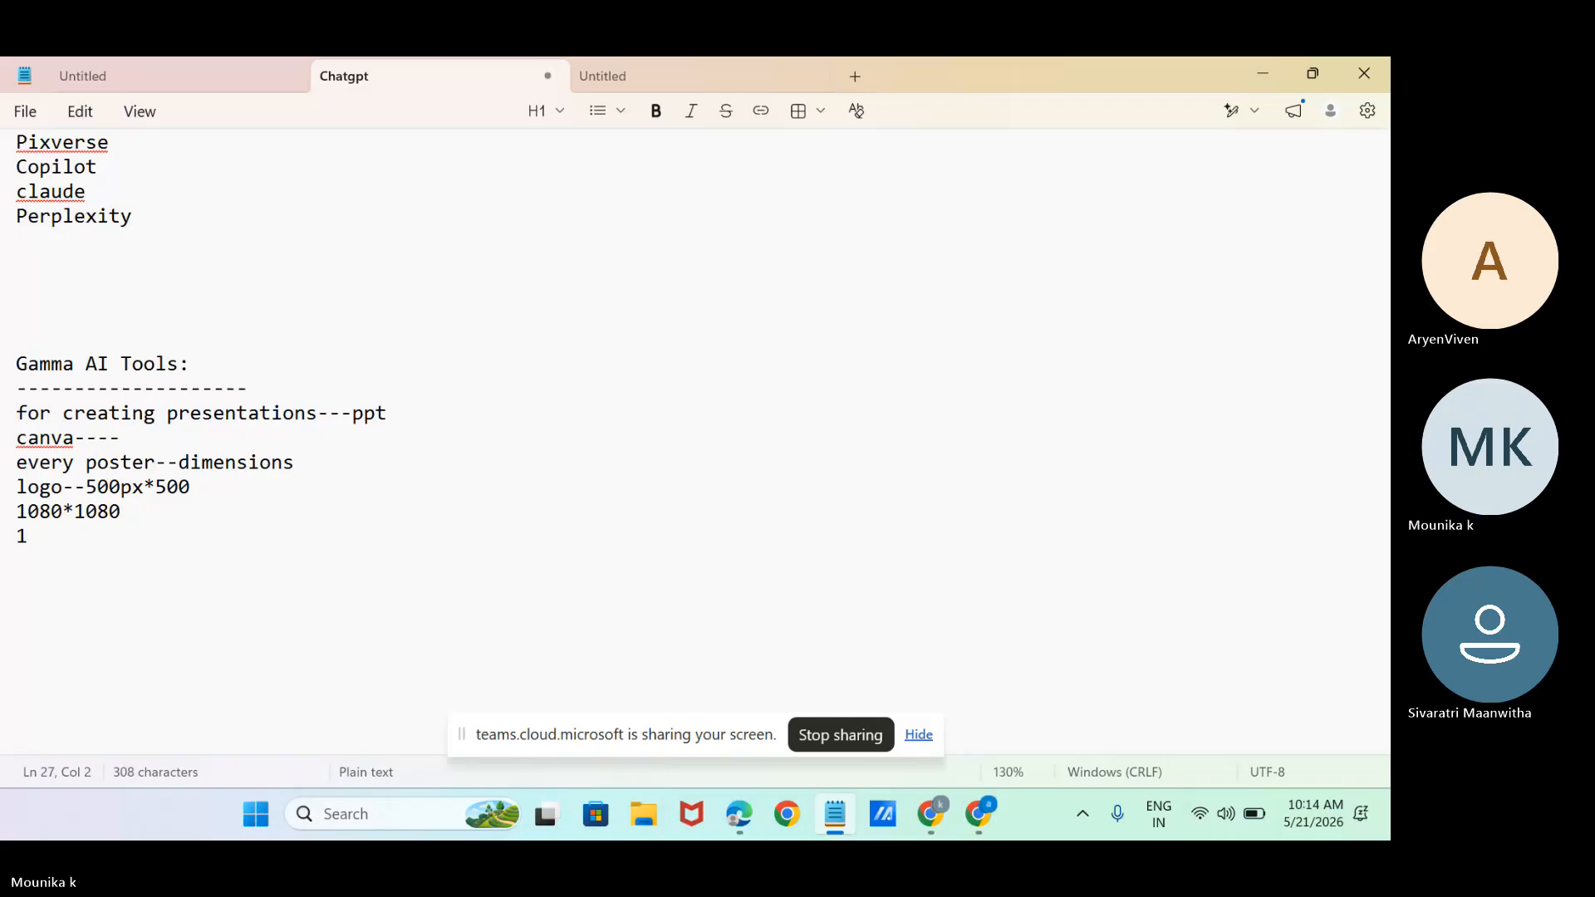
type("960*")
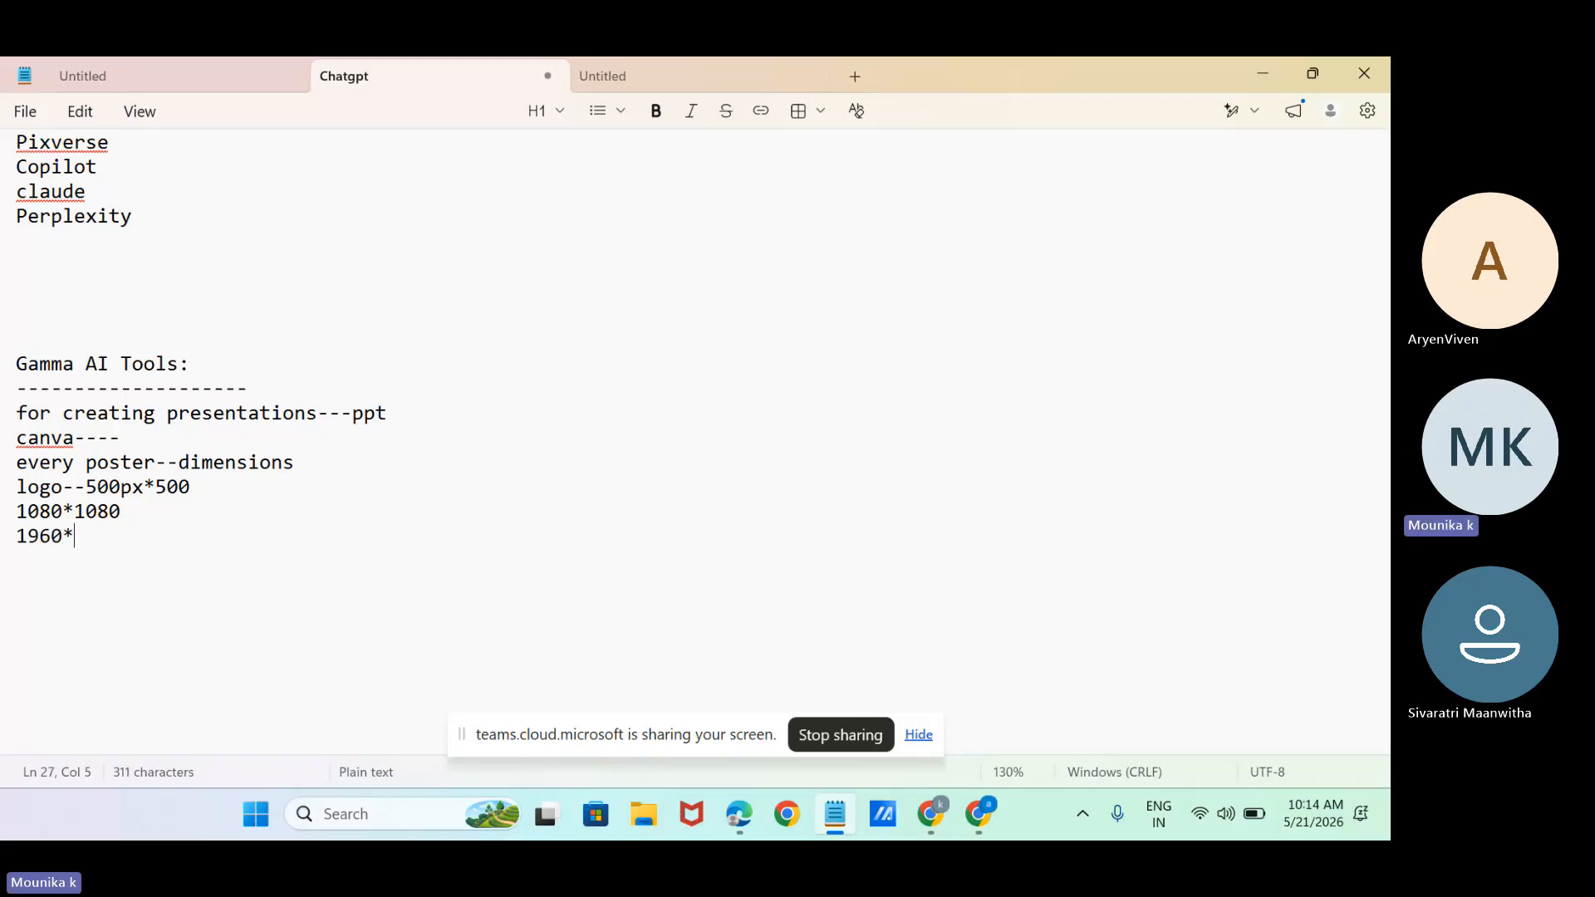
type("1080 ")
type("9")
type(":16")
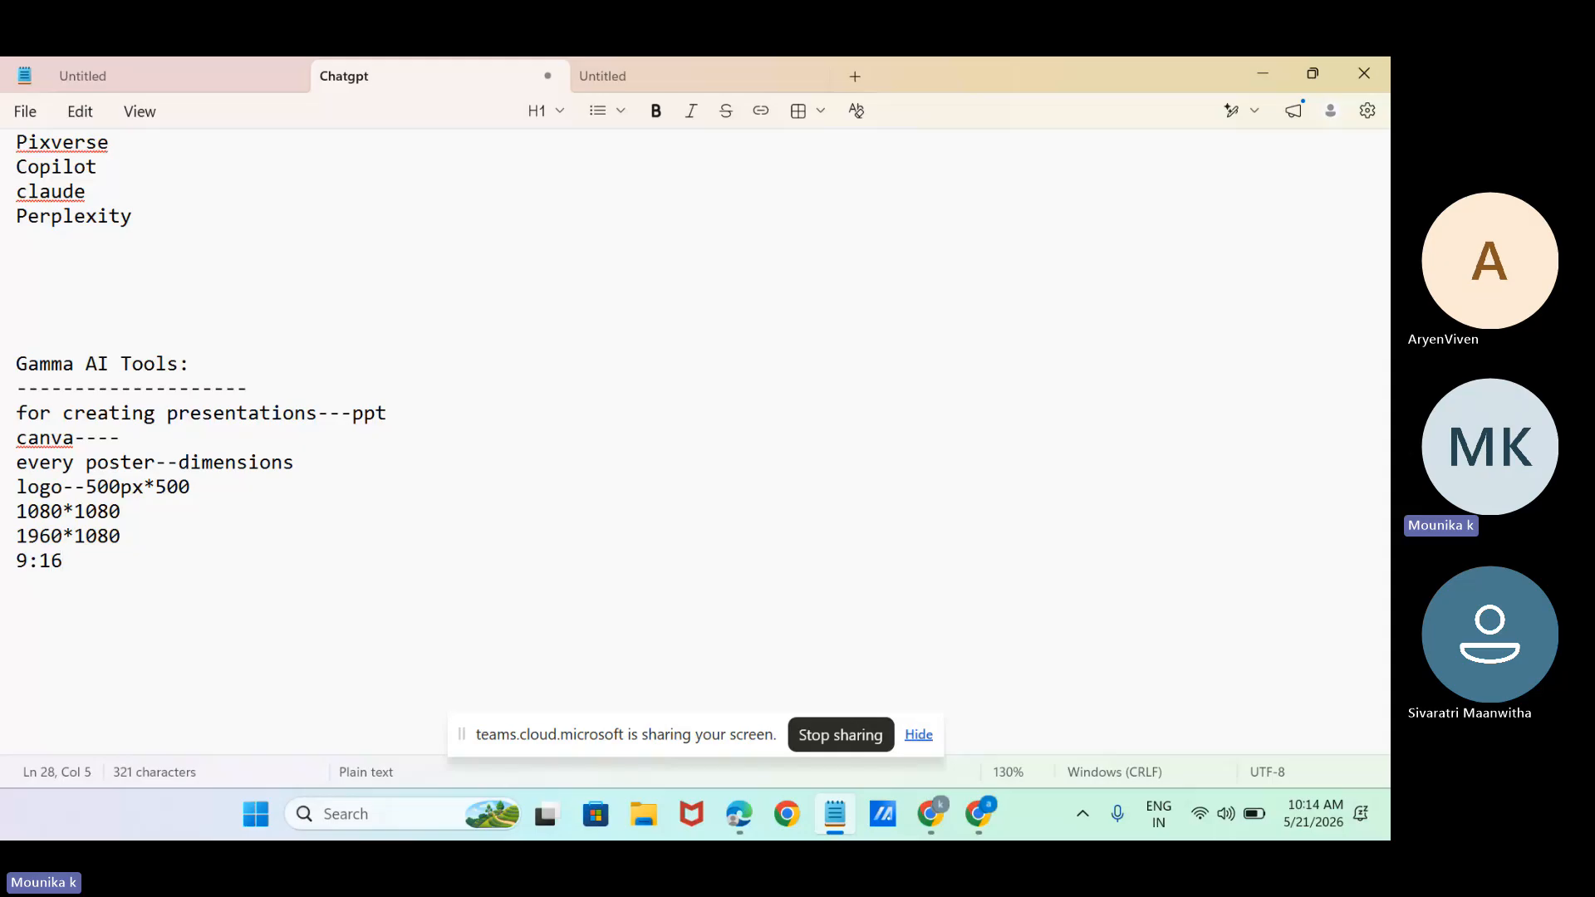
Append the ratio "---16:9" to the 1960*1080 line.
left_click(156, 529)
type("---1")
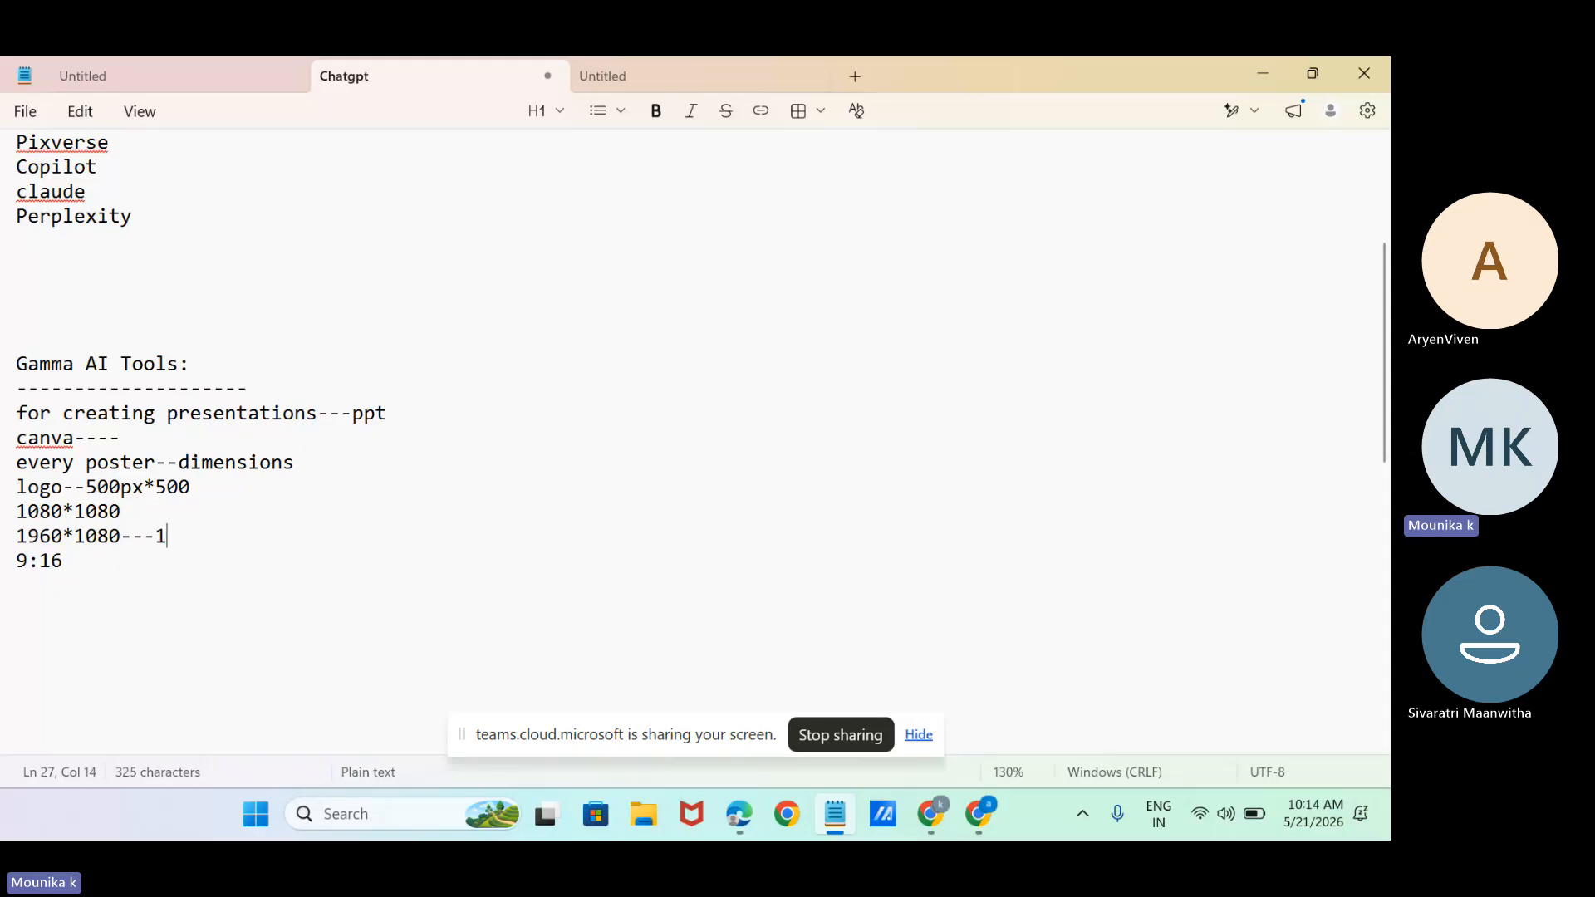
type("6")
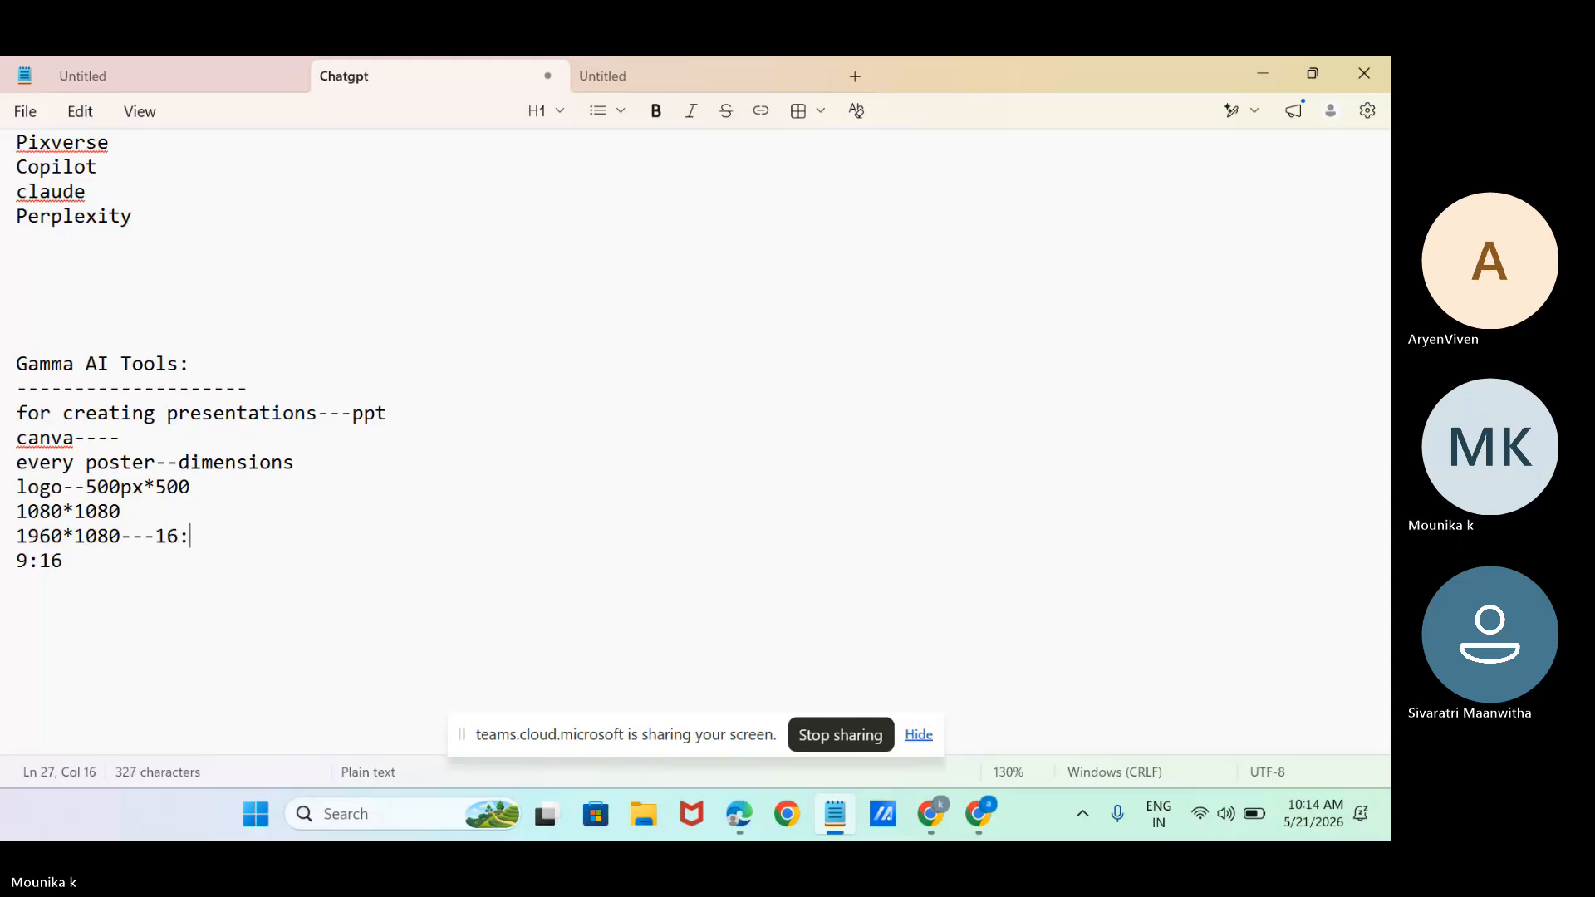
type(":9")
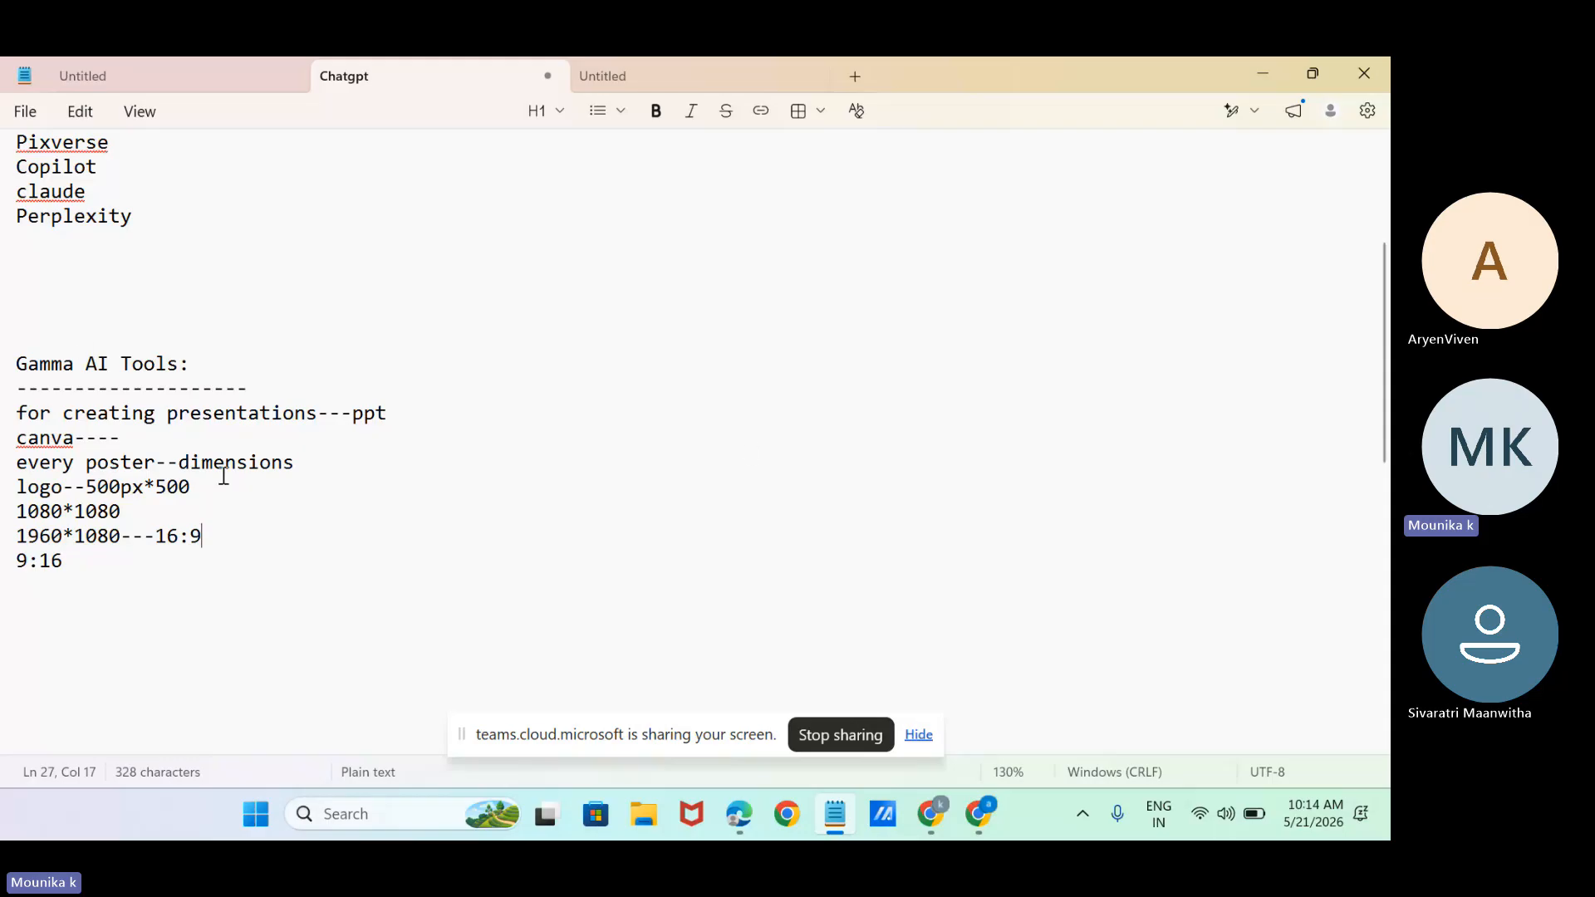
Switch back to Canva in Chrome and create a new custom-size design 500 px wide and 500 px high.
left_click(932, 814)
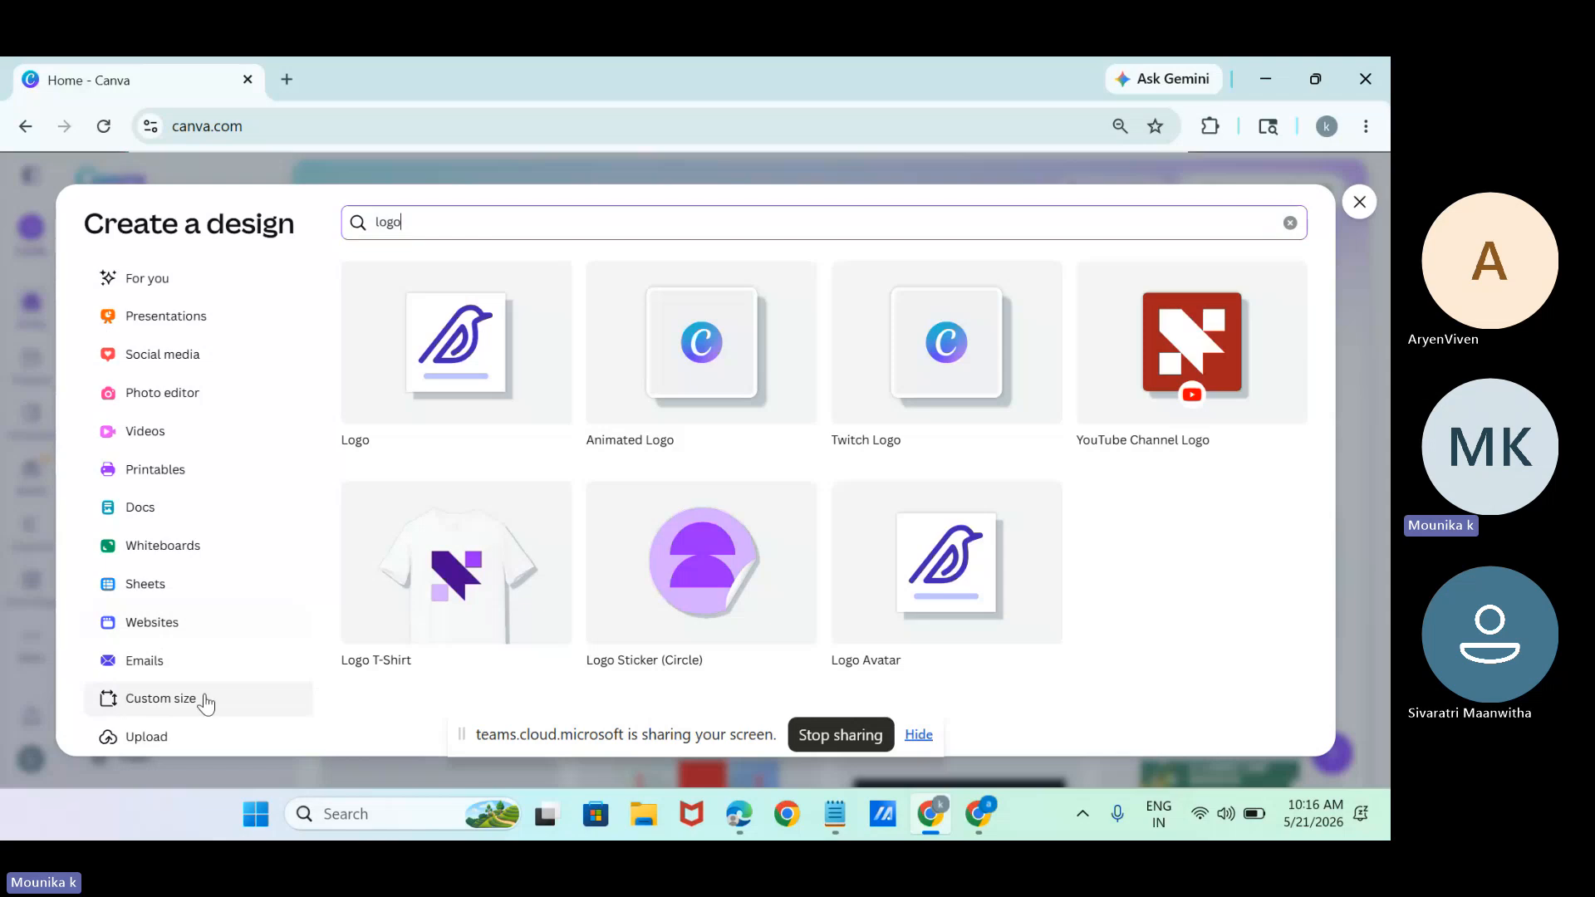
left_click(160, 706)
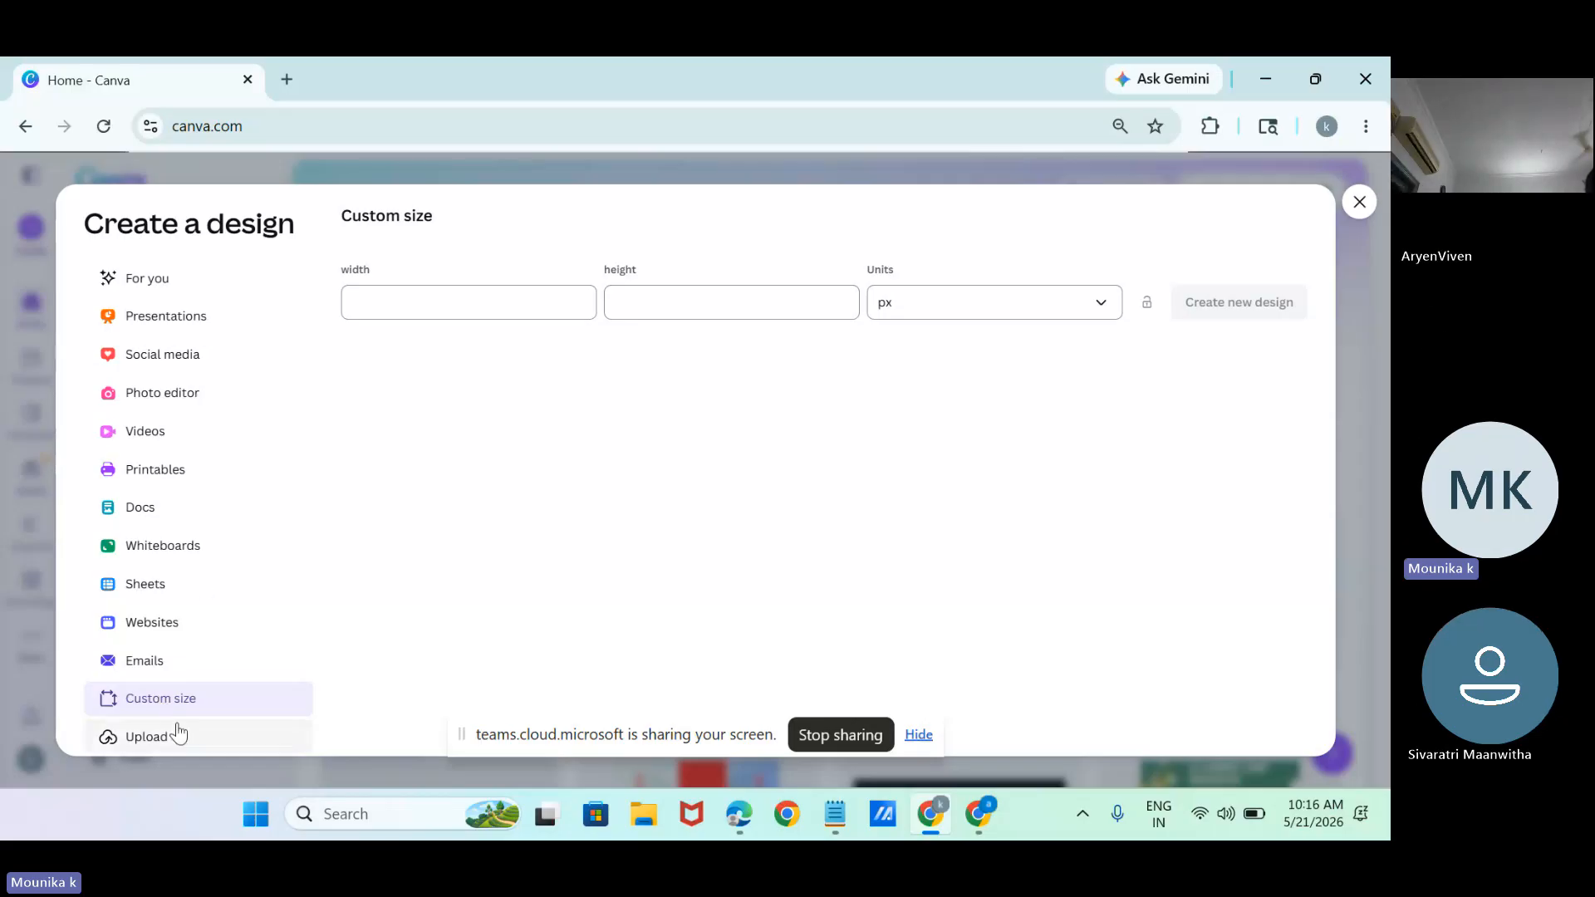
left_click(391, 302)
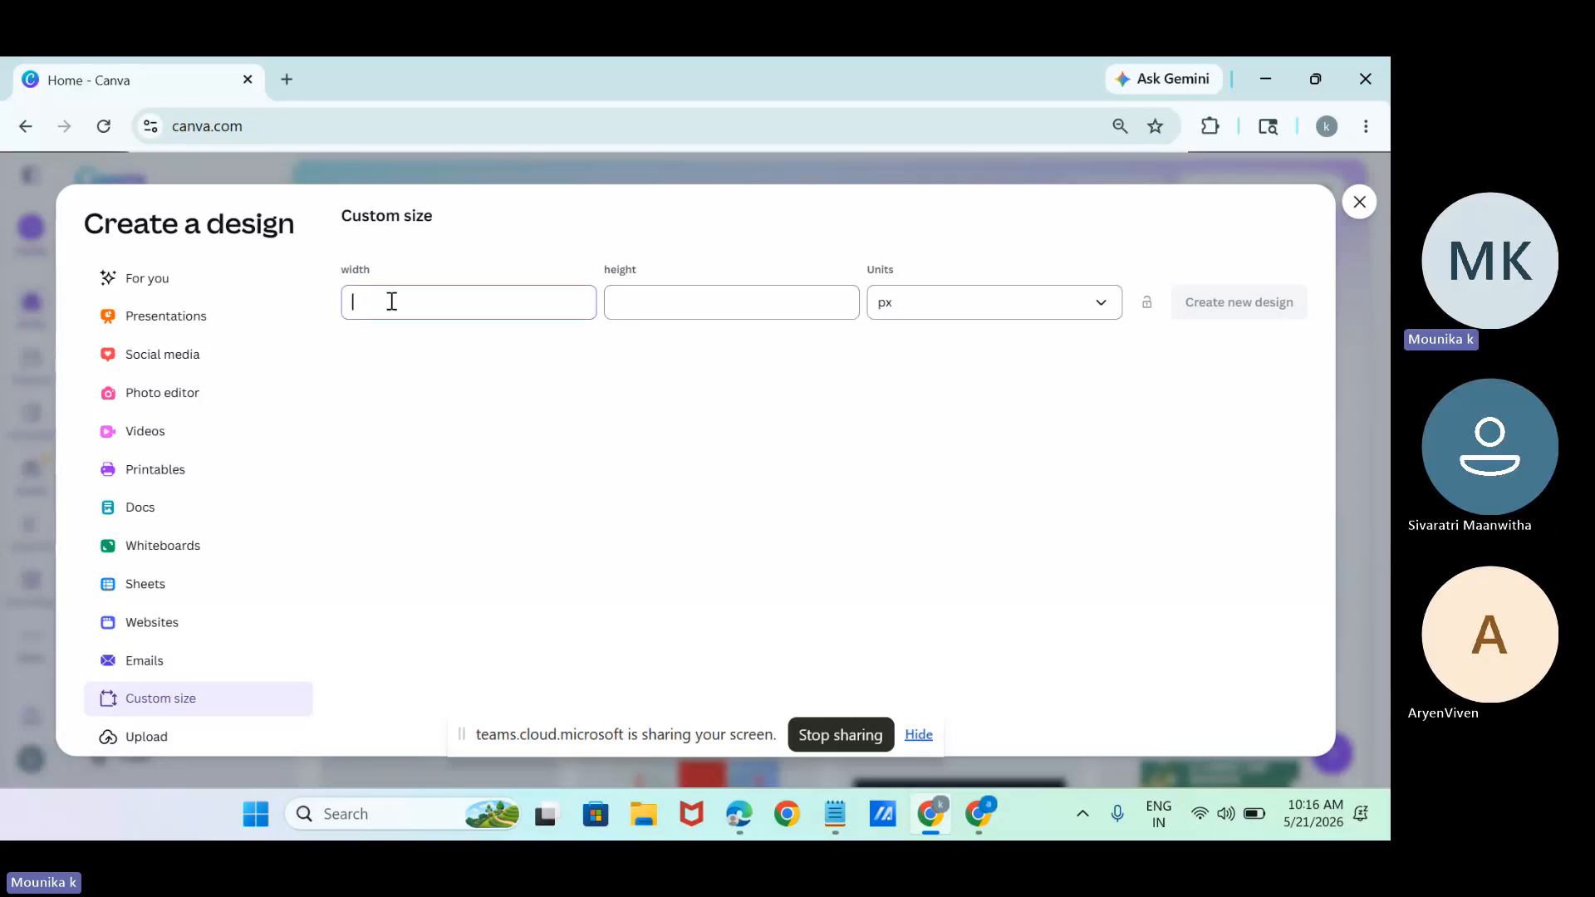
type("500")
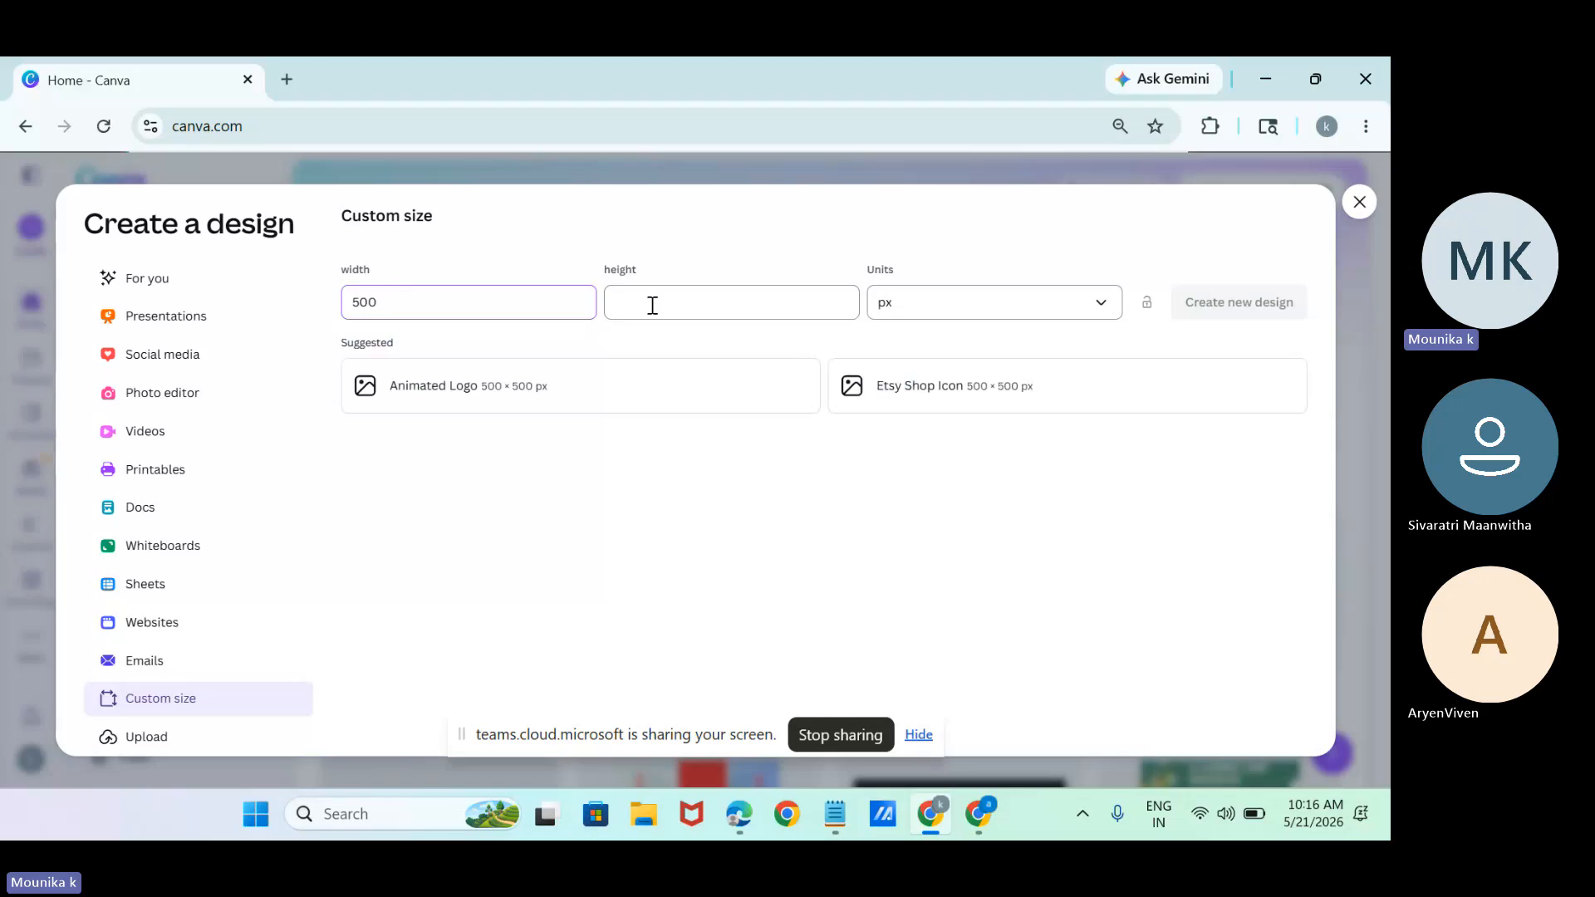
left_click(655, 301)
type("500")
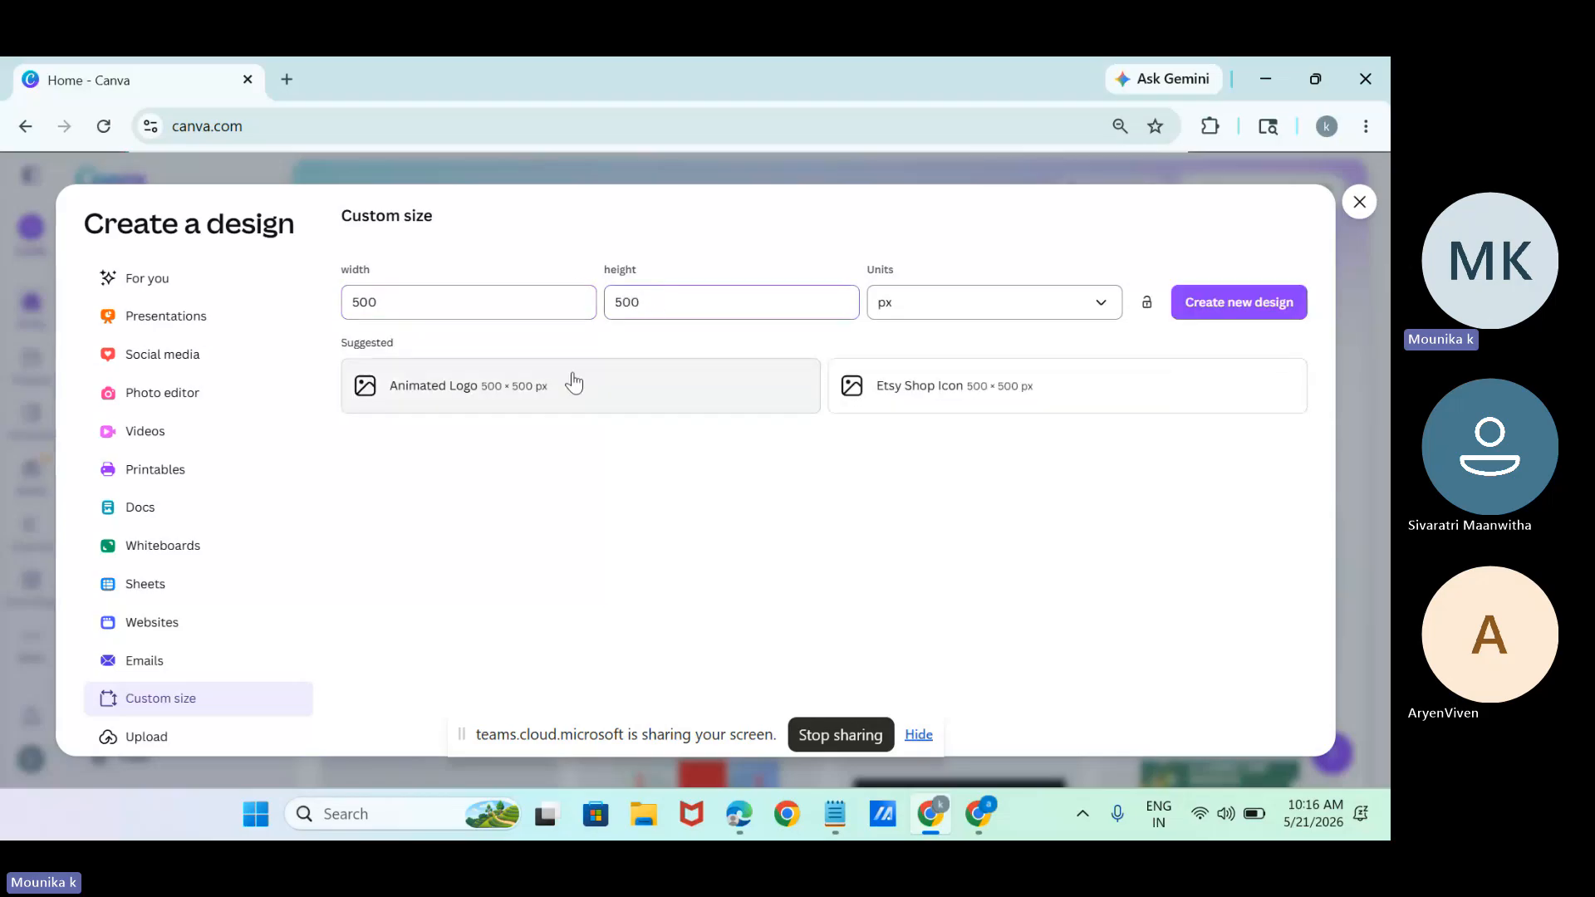
left_click(1210, 306)
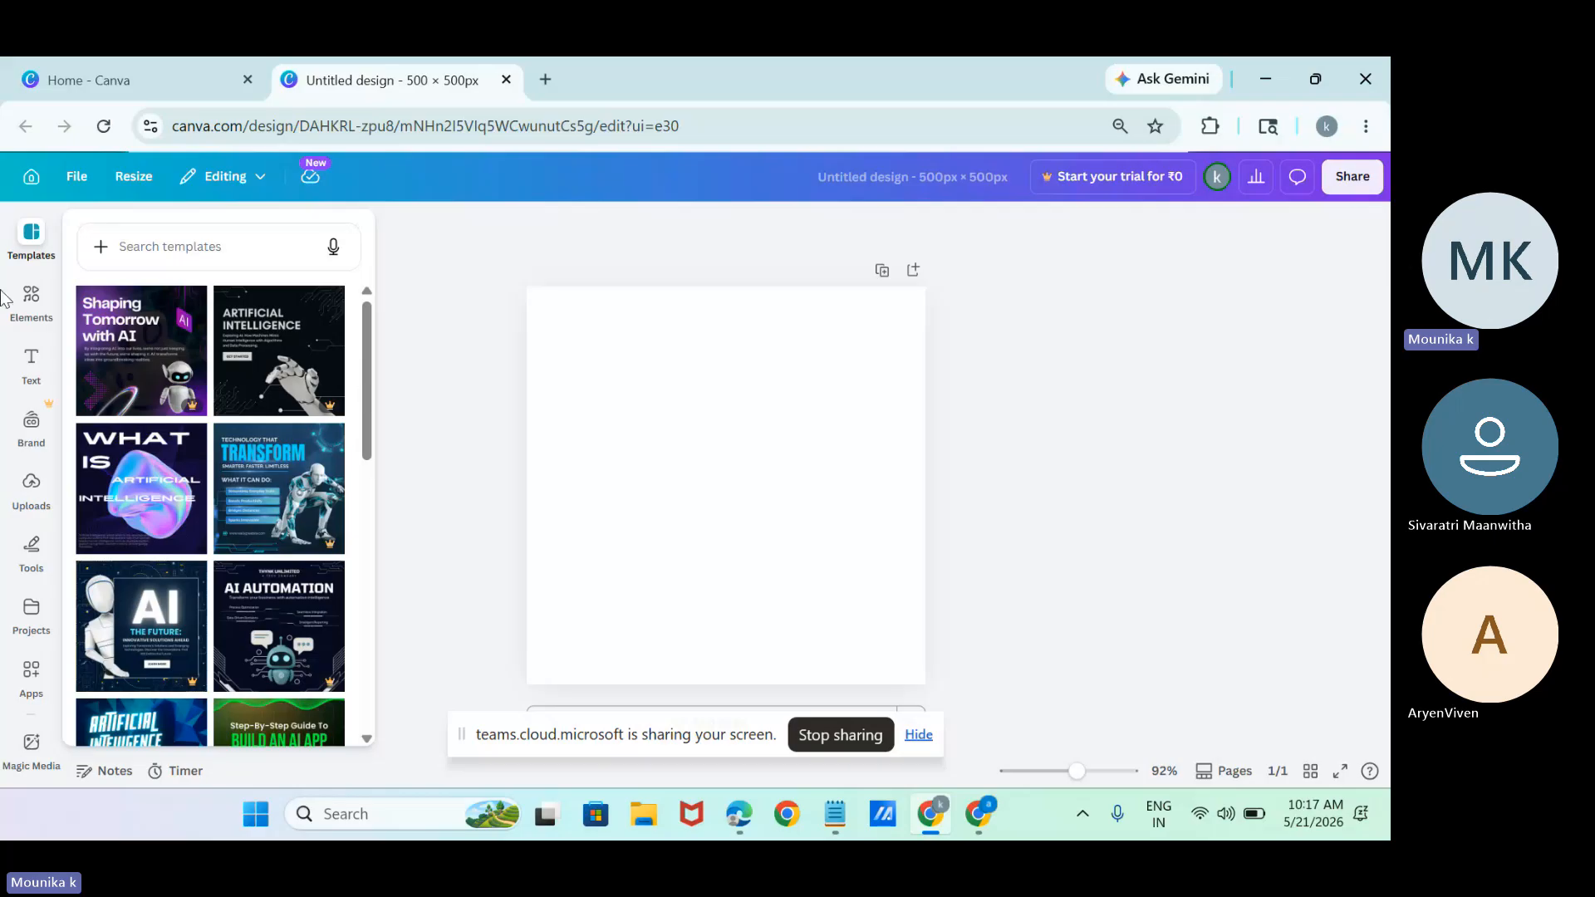
Look through the templates, elements and apps available for the blank design.
left_click(25, 249)
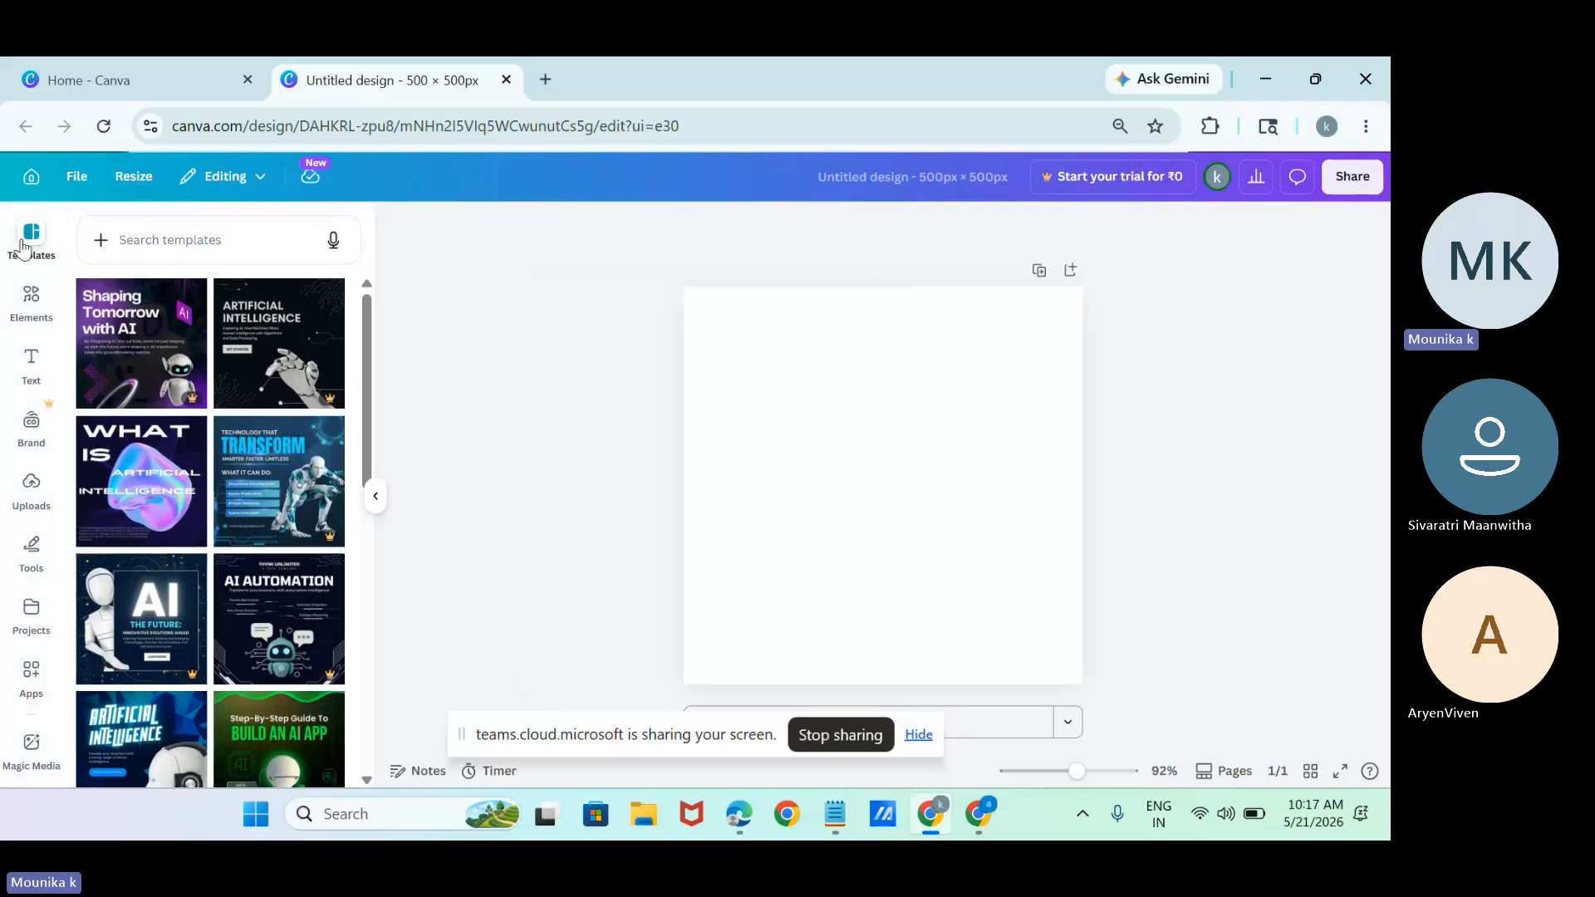
left_click(29, 297)
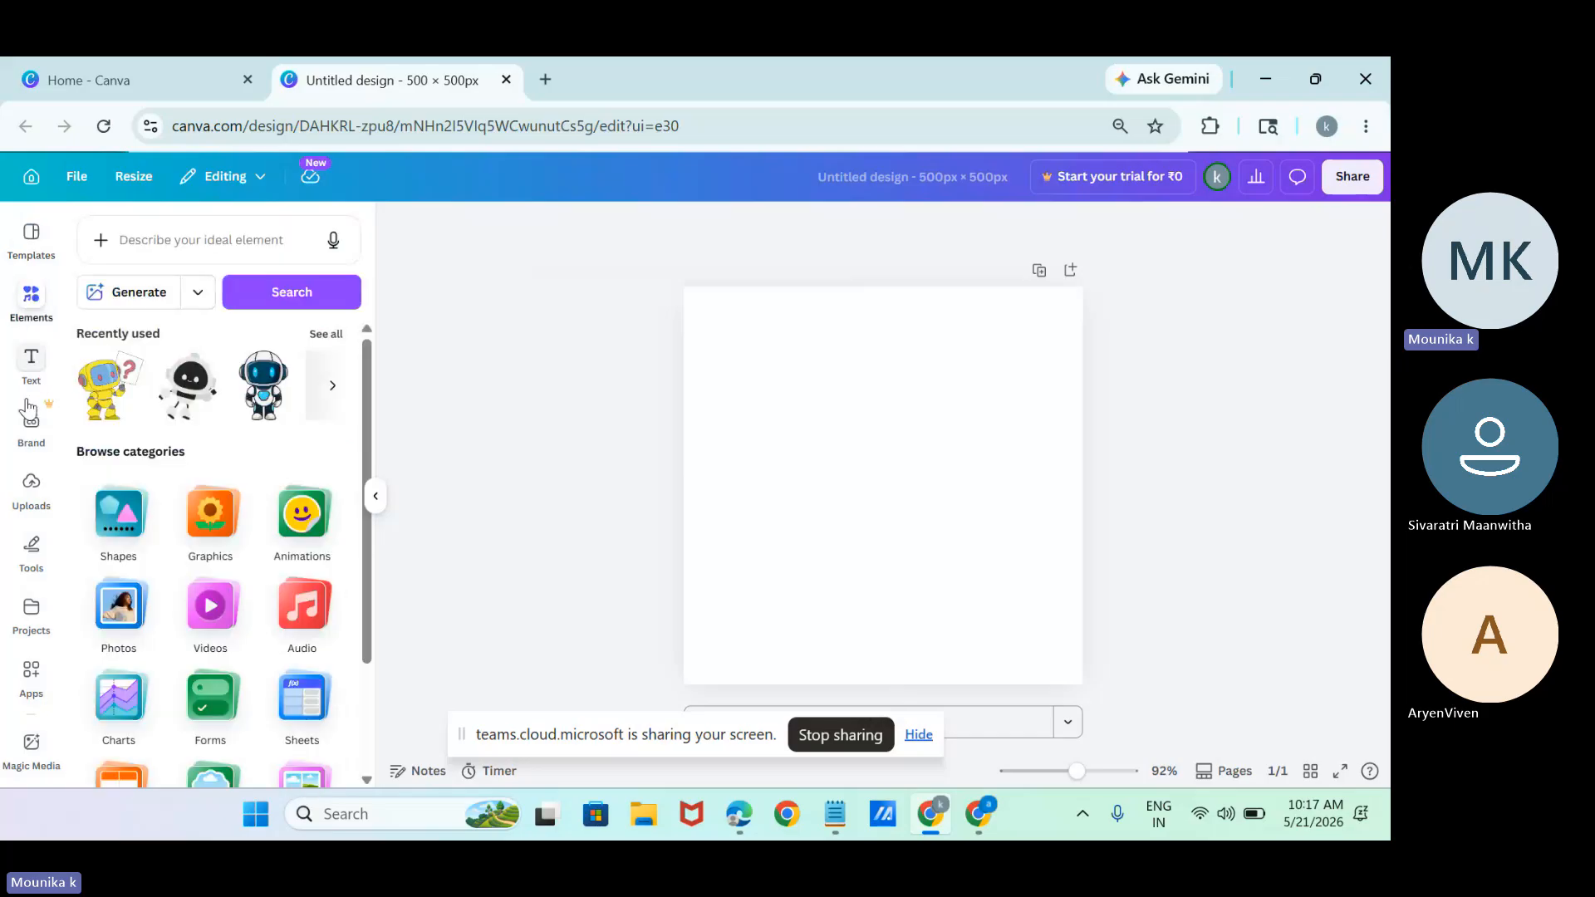
left_click(27, 686)
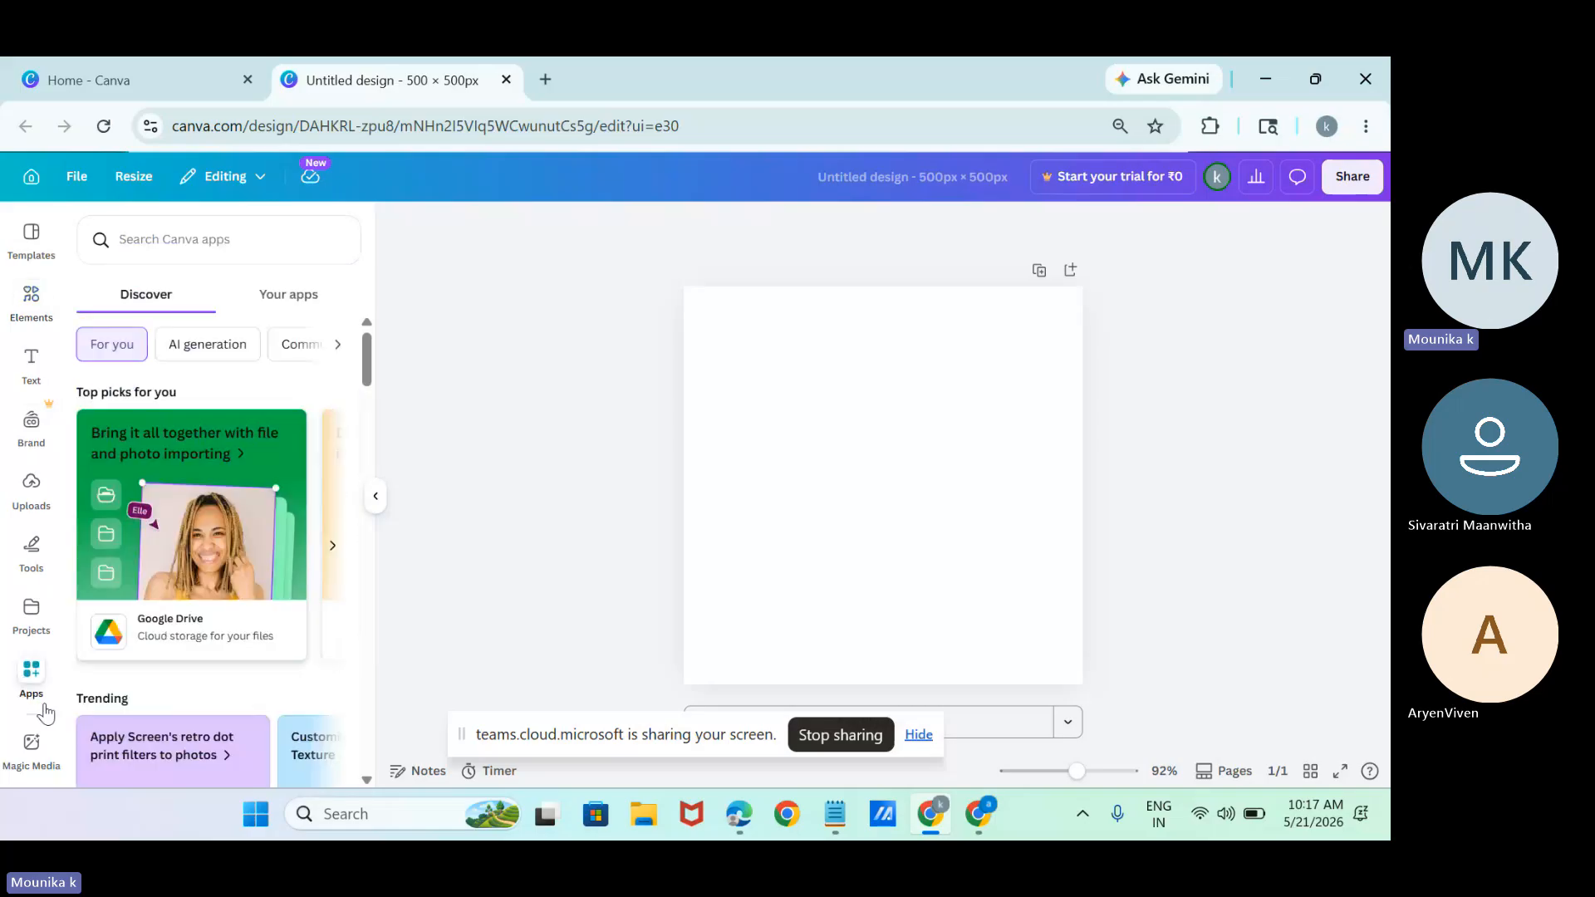
left_click(192, 227)
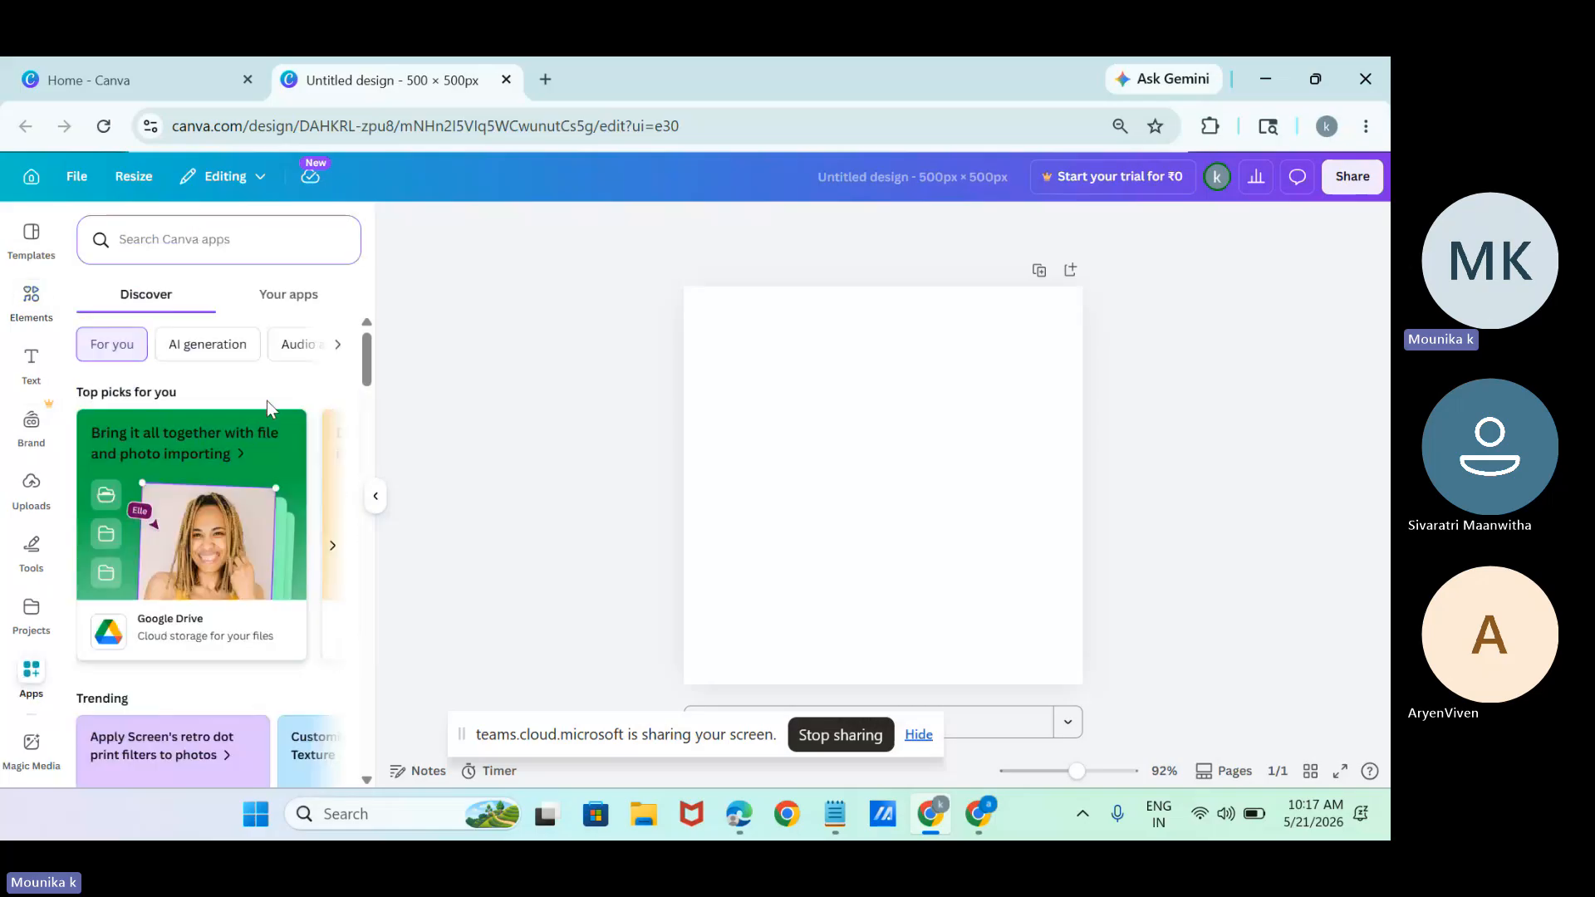
Browse the app categories through to Video and animation and view the Lottie Animations app's details.
left_click(332, 345)
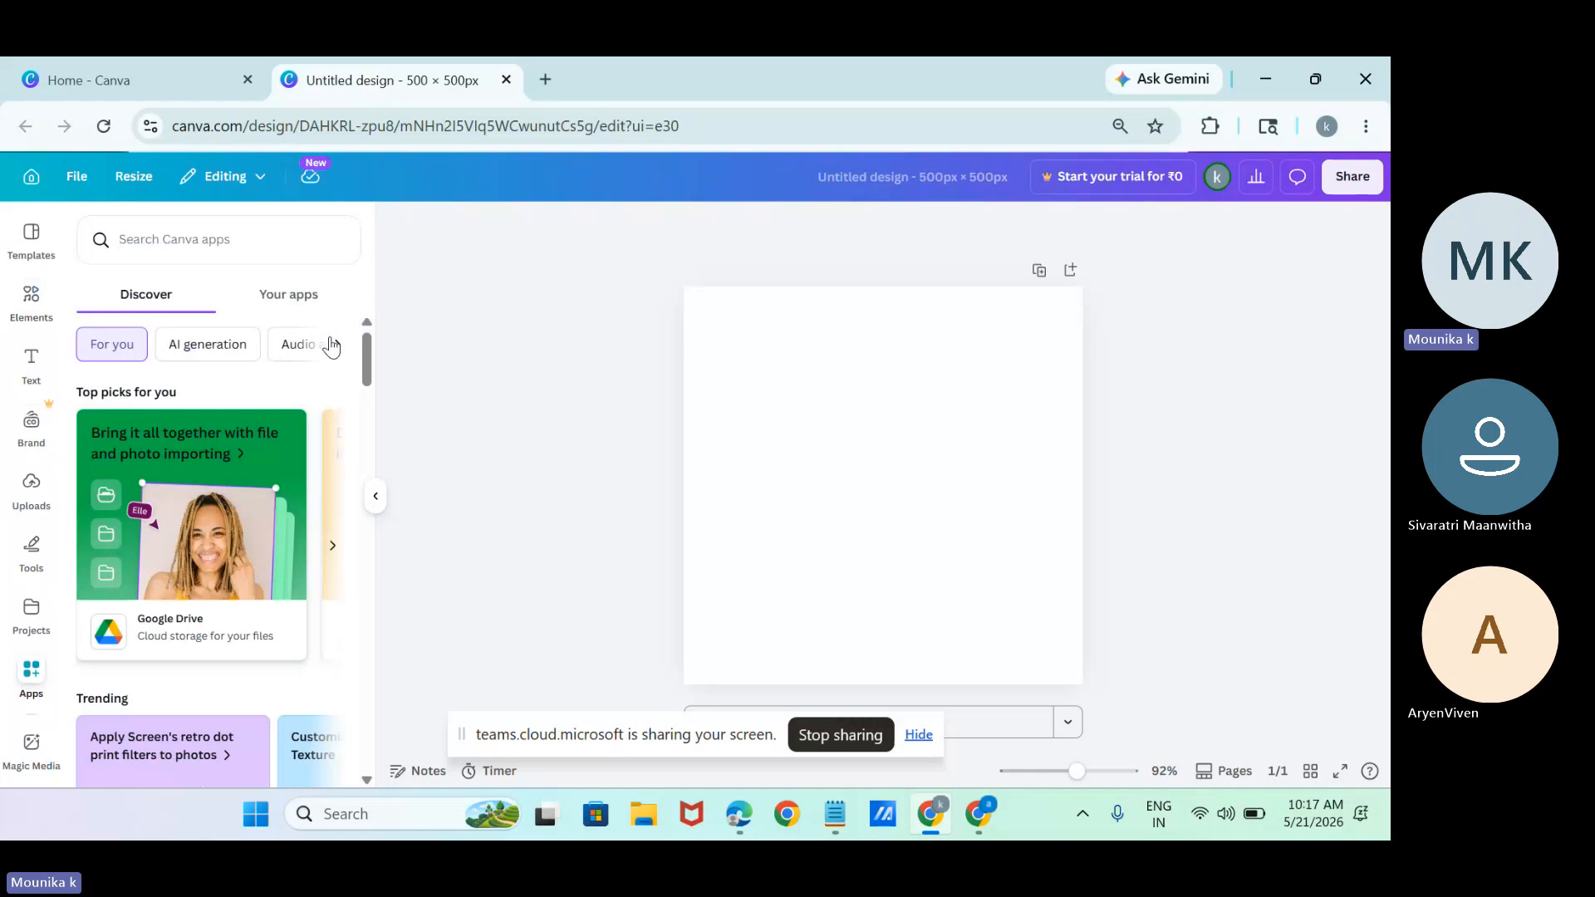
left_click(332, 345)
left_click(333, 346)
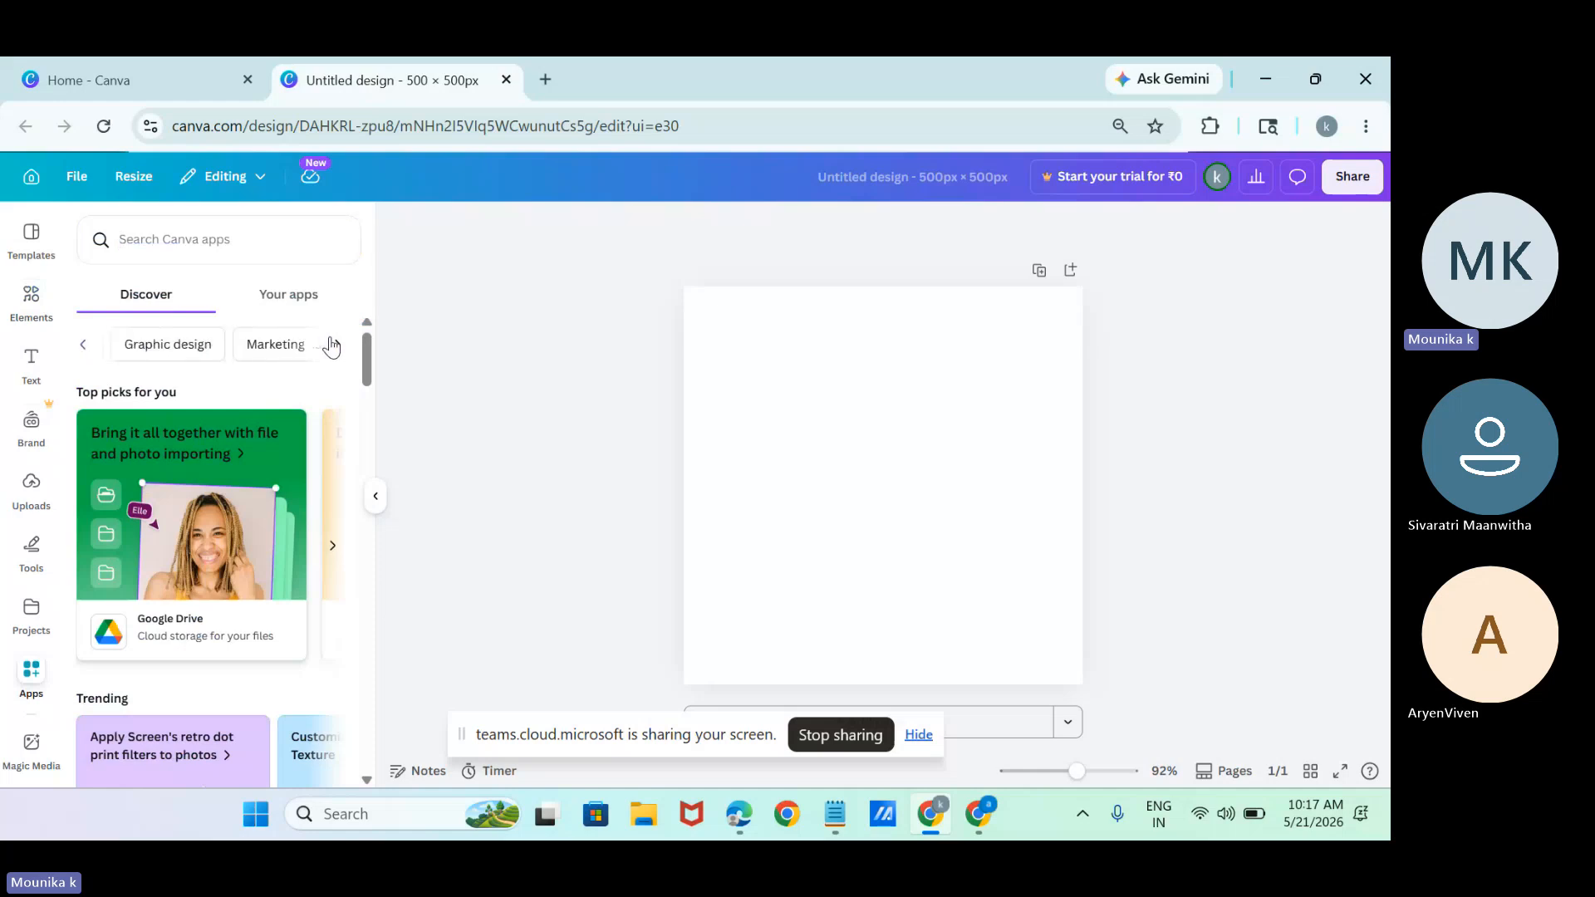
left_click(332, 346)
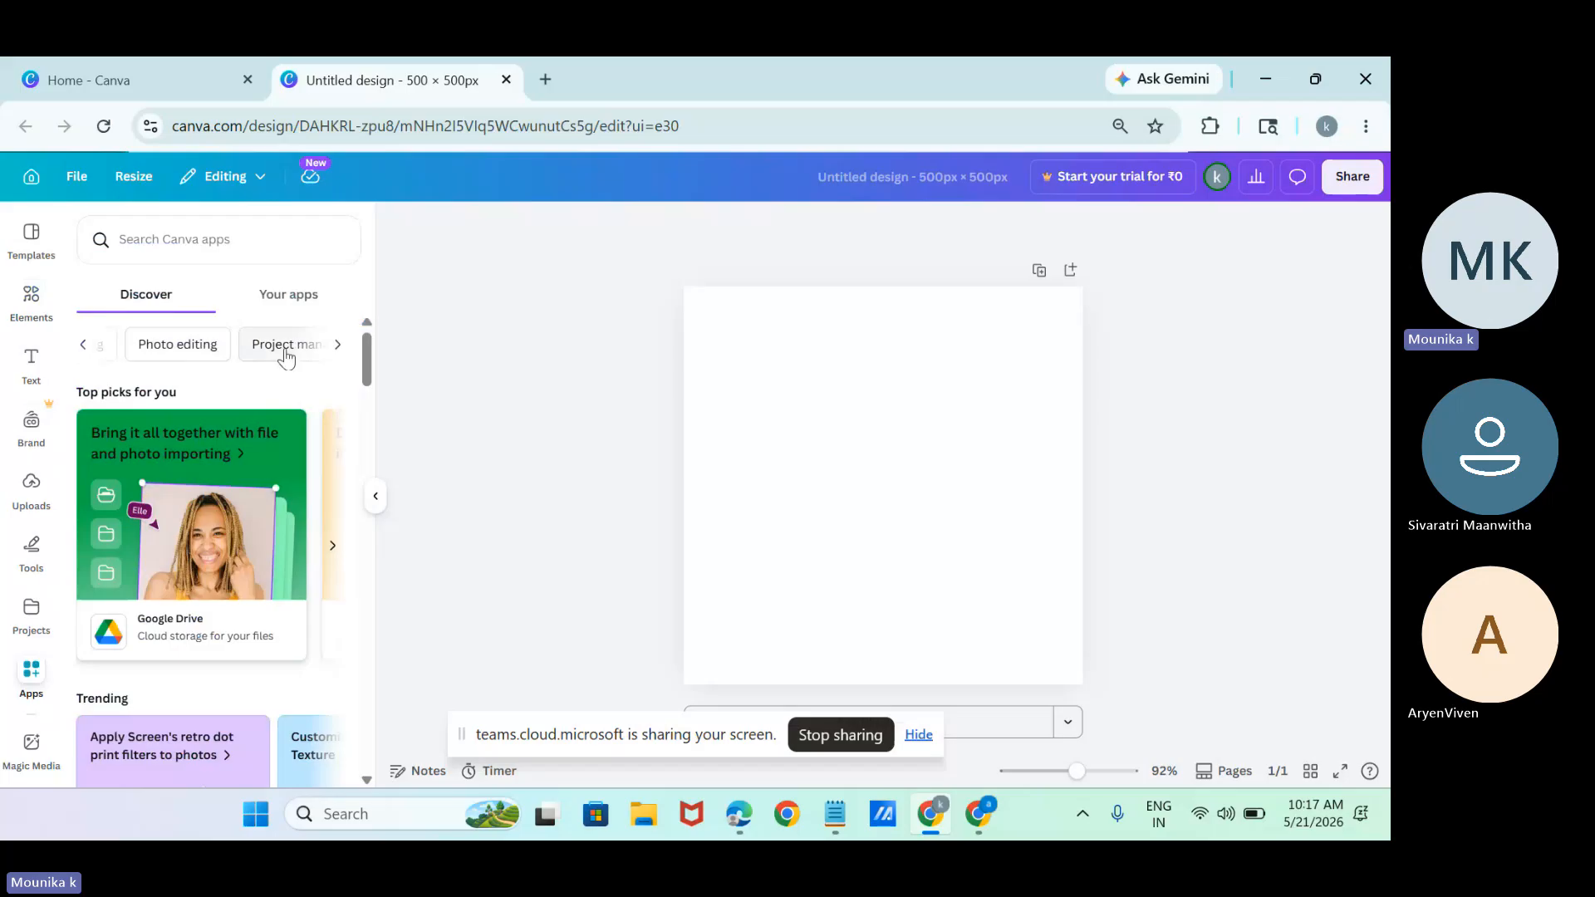
left_click(338, 346)
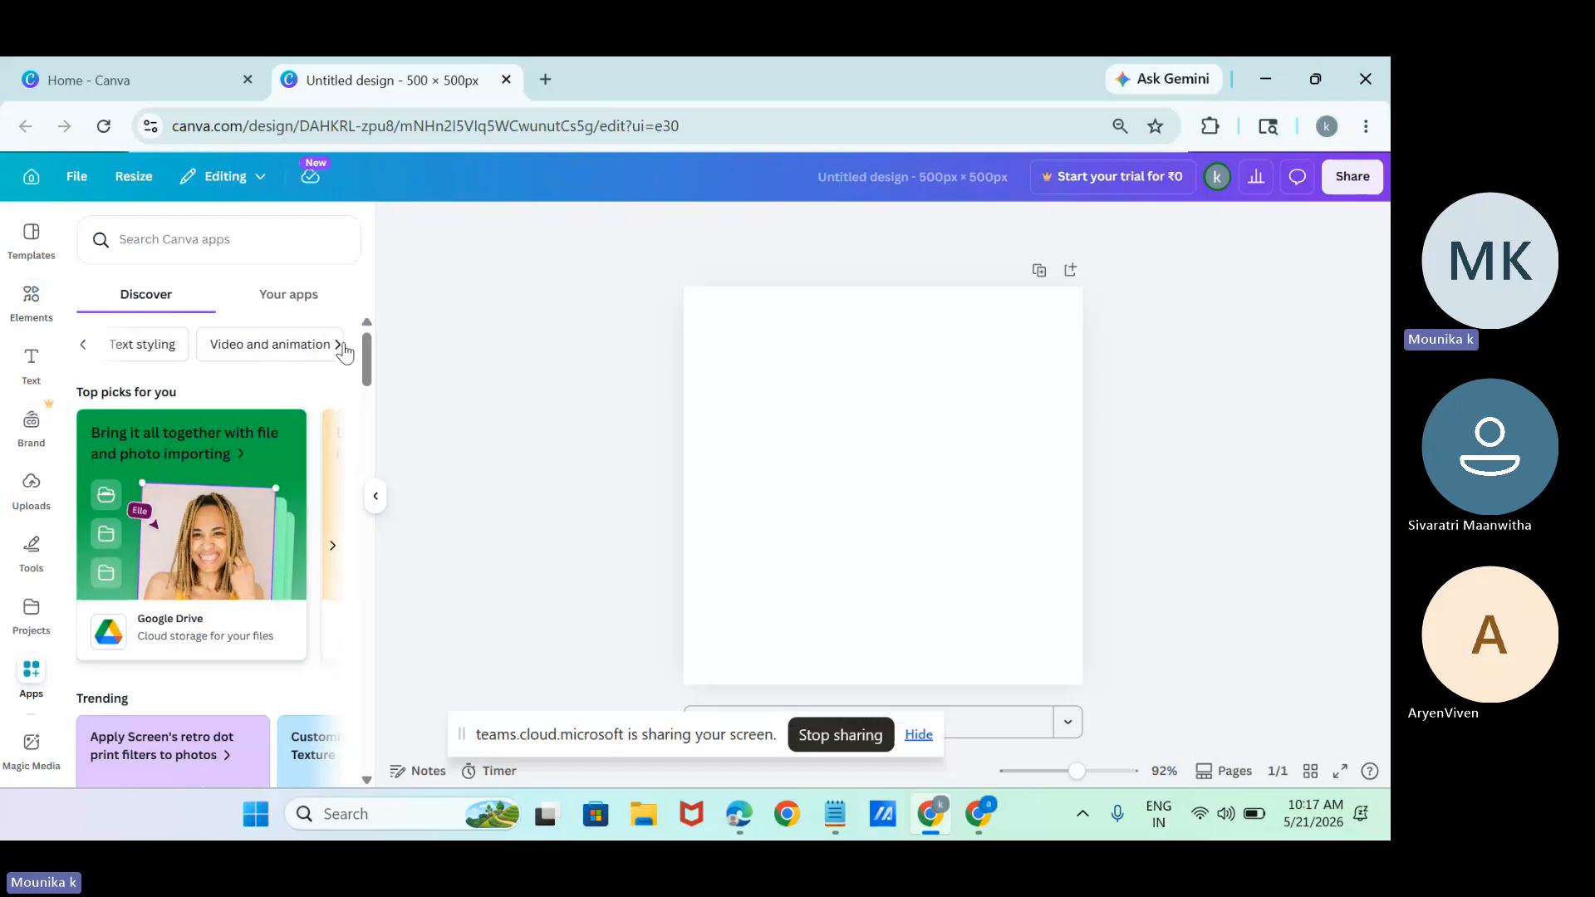
left_click(342, 347)
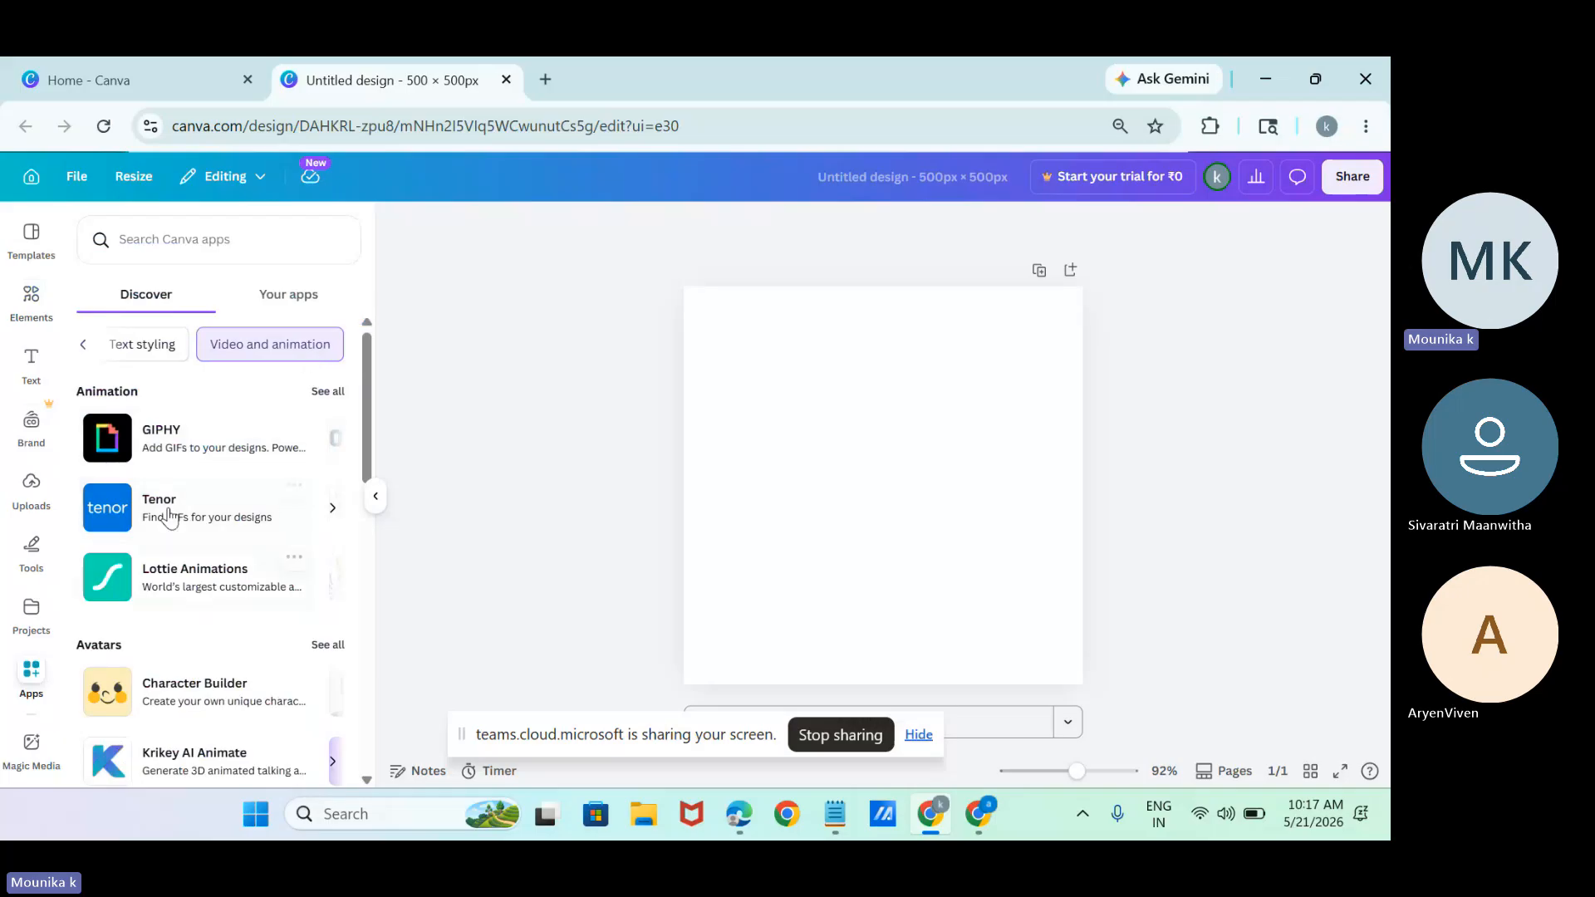
left_click(179, 591)
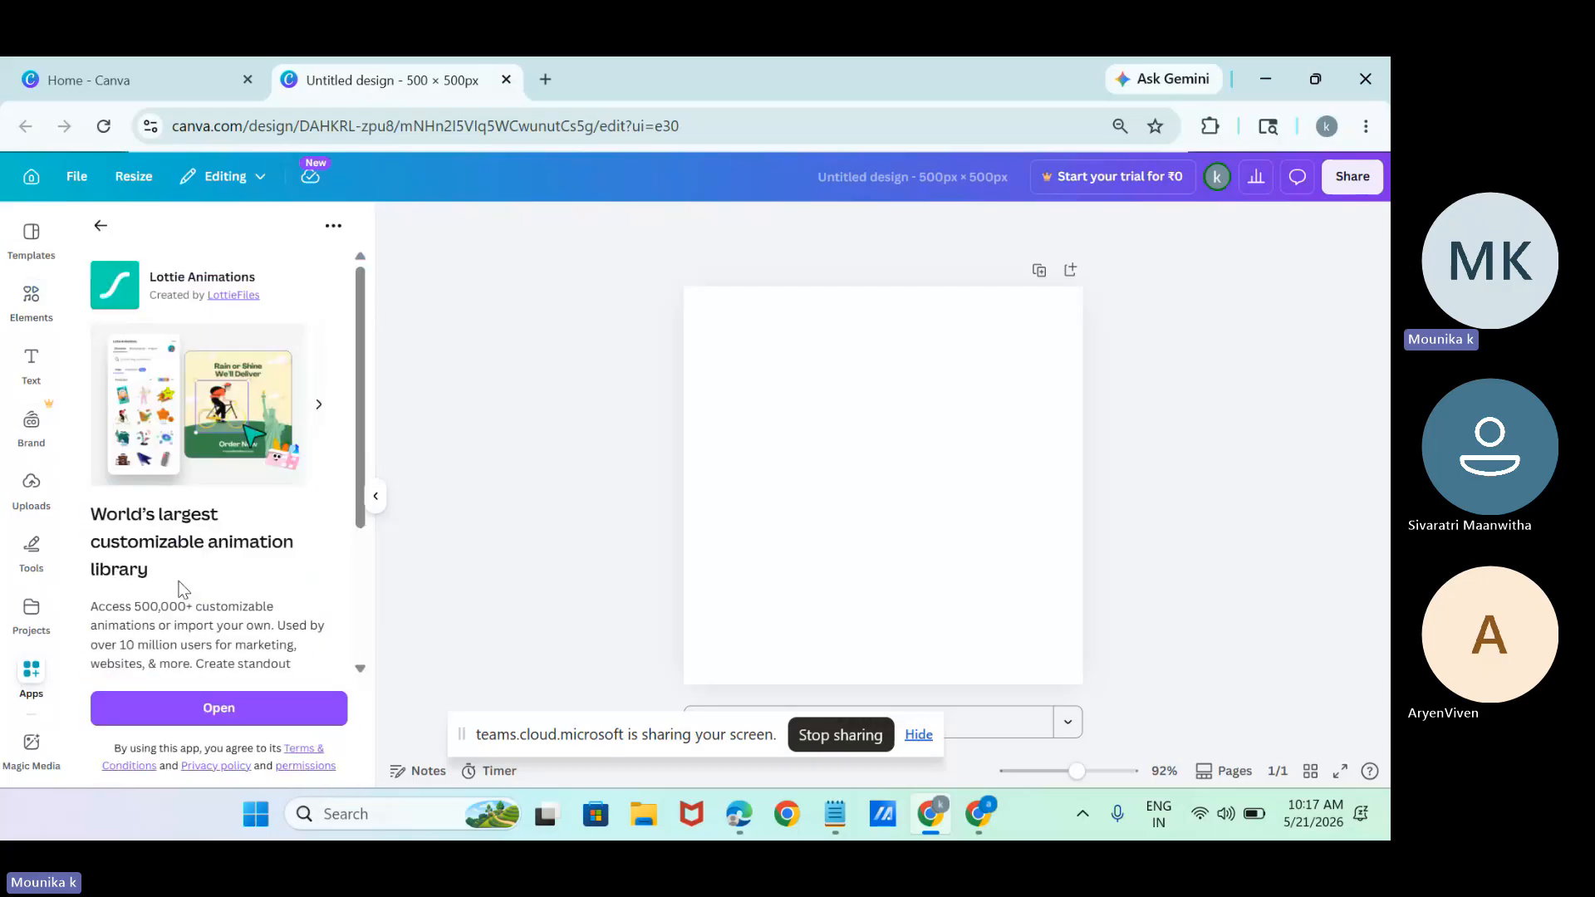
Open the Lottie Animations app and search its free animations for "restaurant", continuing to the next page of results.
mouse_move(356, 468)
left_mouse_down()
mouse_move(361, 680)
mouse_move(356, 475)
left_mouse_up()
left_click(232, 706)
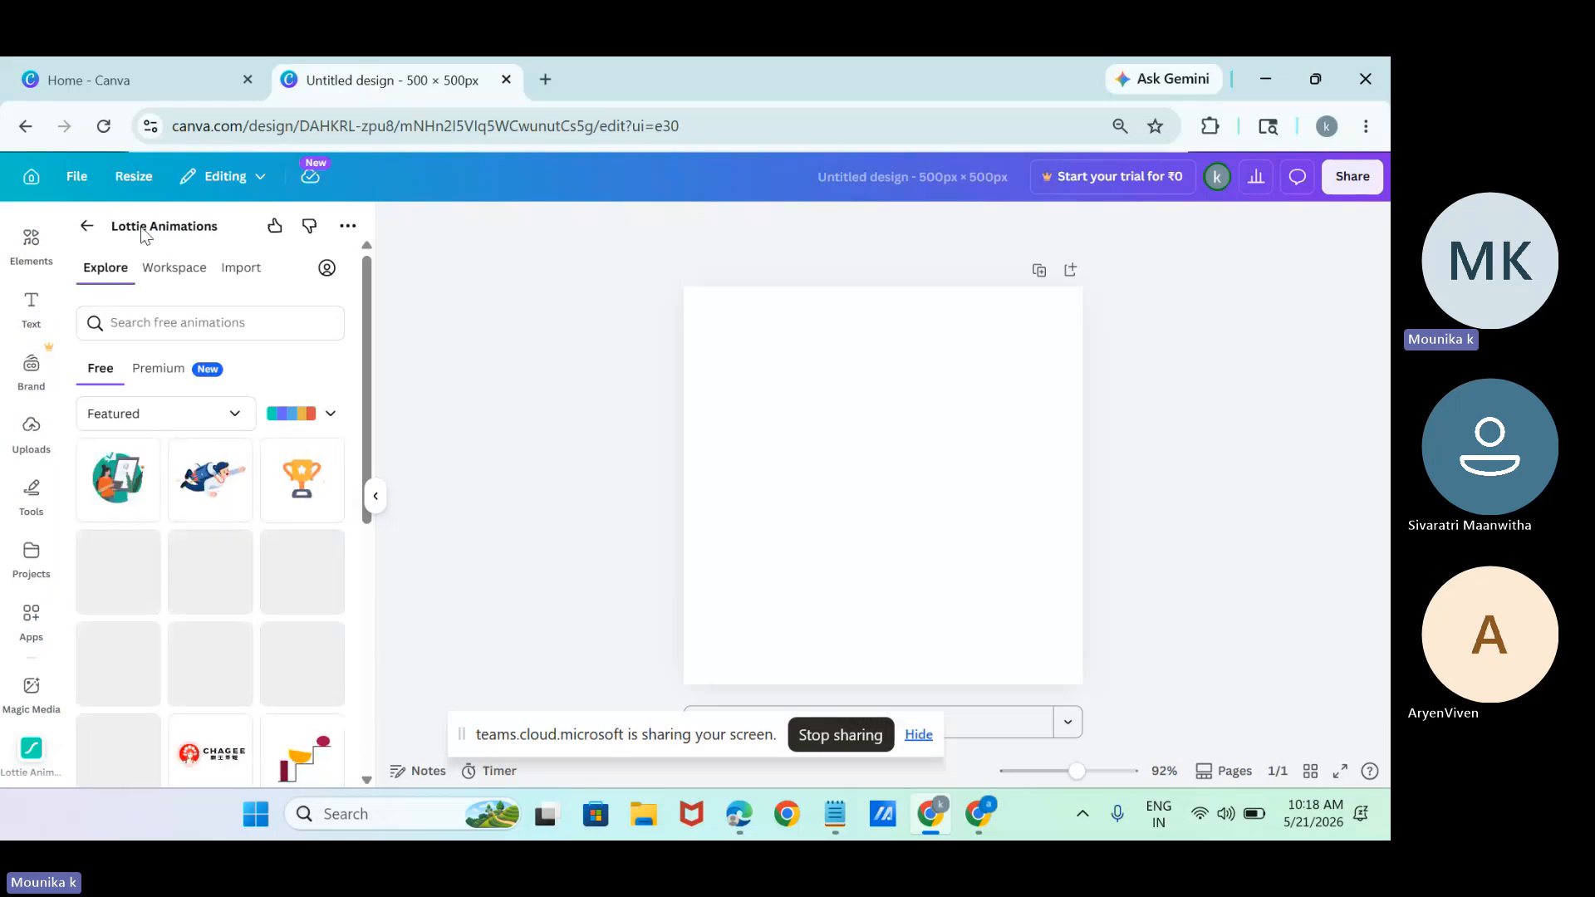
left_click(208, 324)
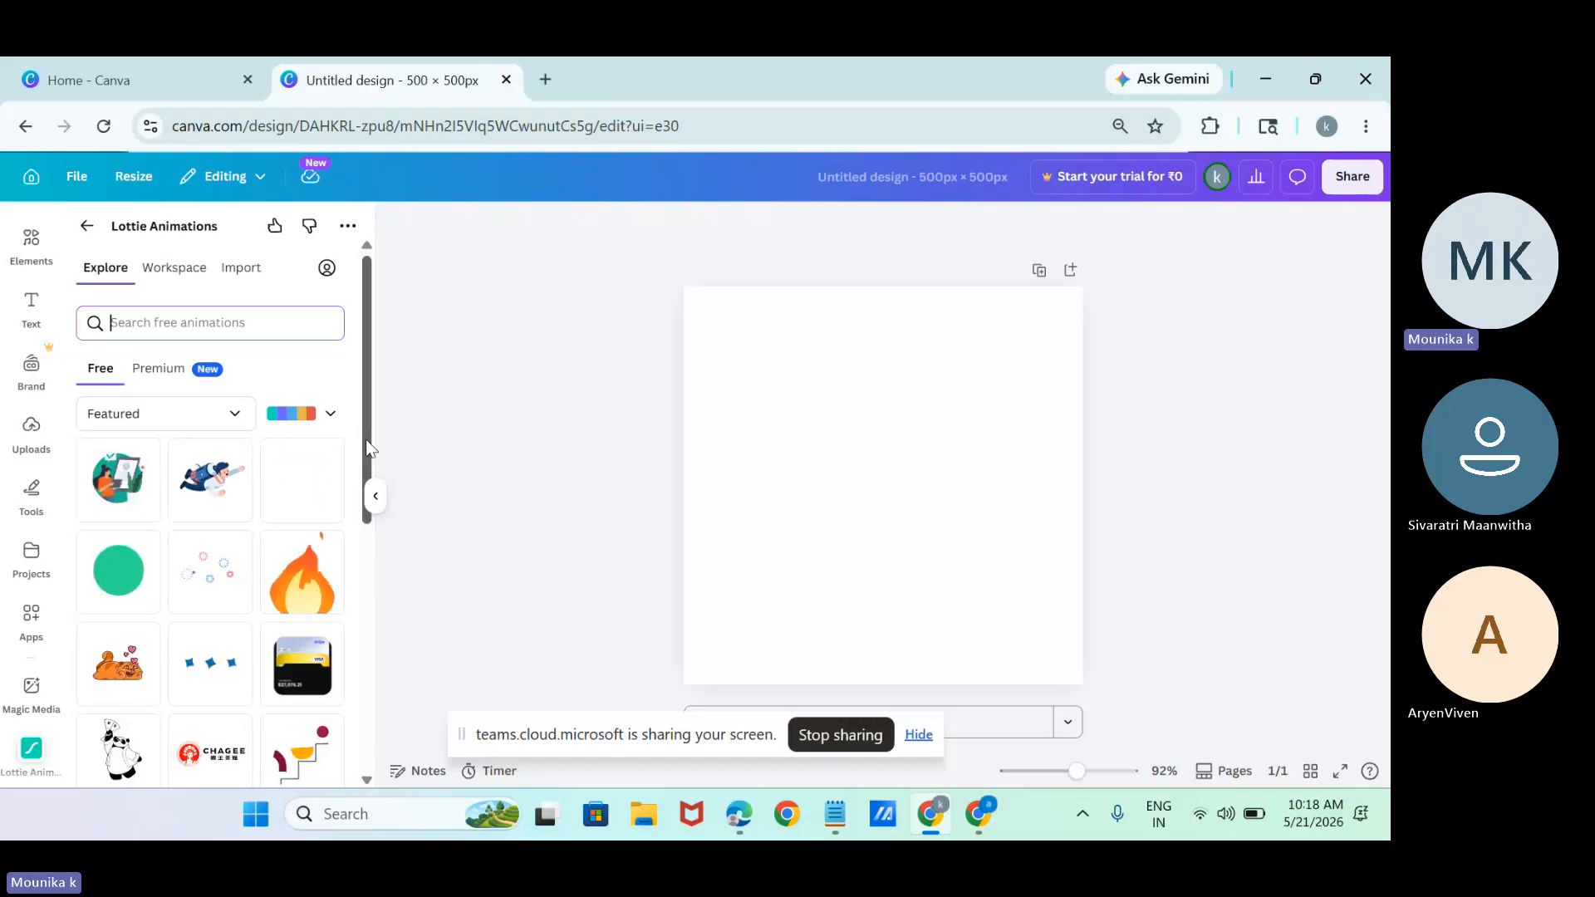
left_click_drag(371, 449, 387, 320)
type("re")
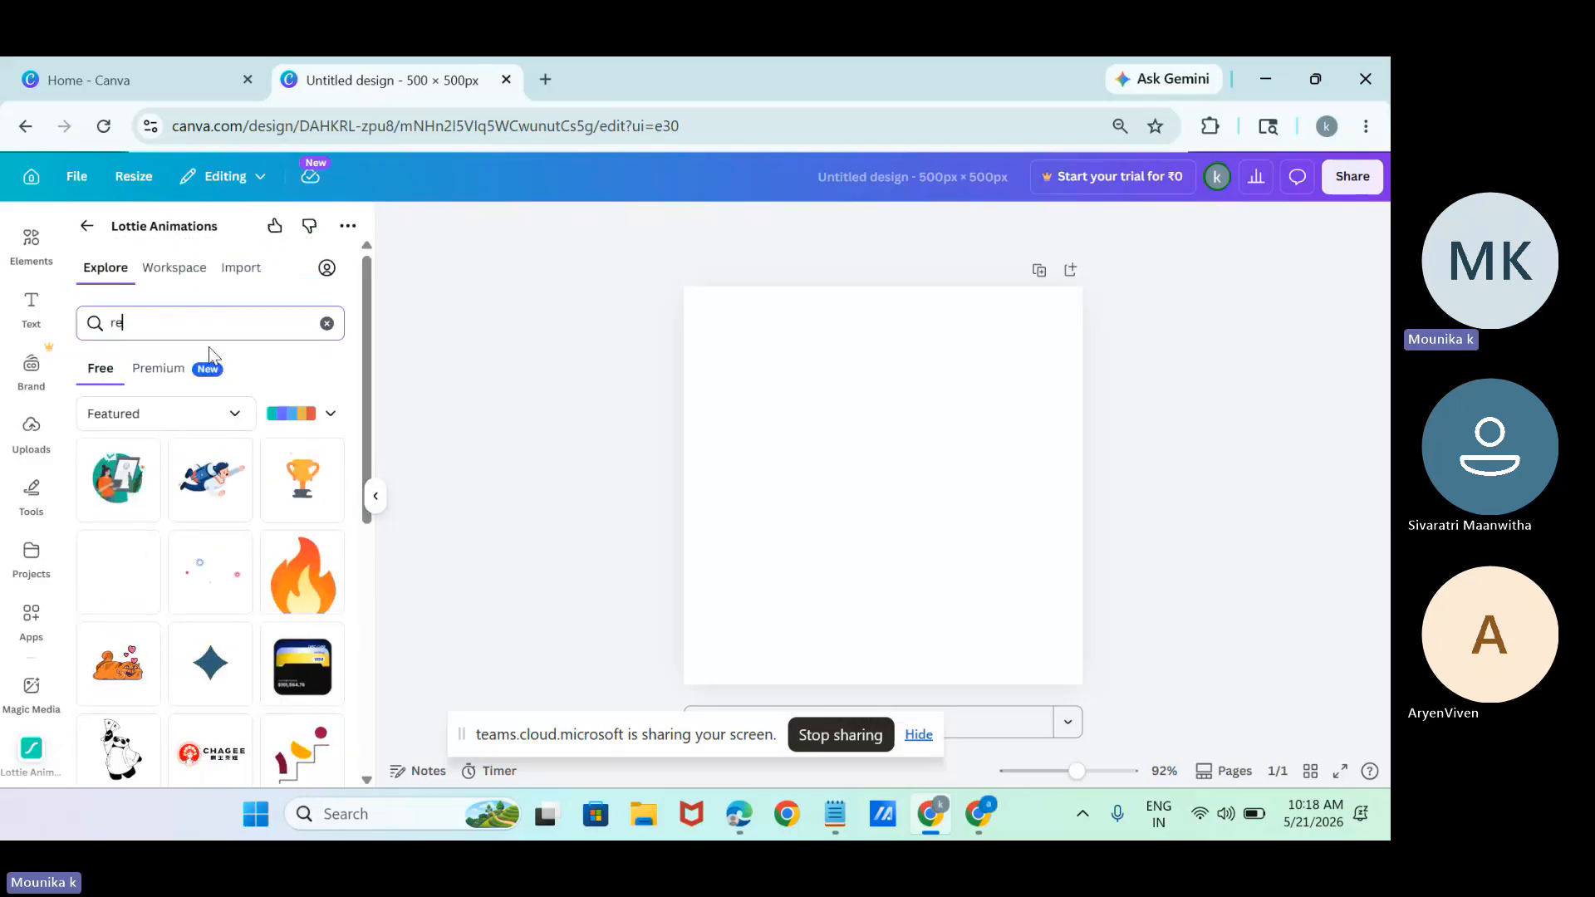
type("staurant")
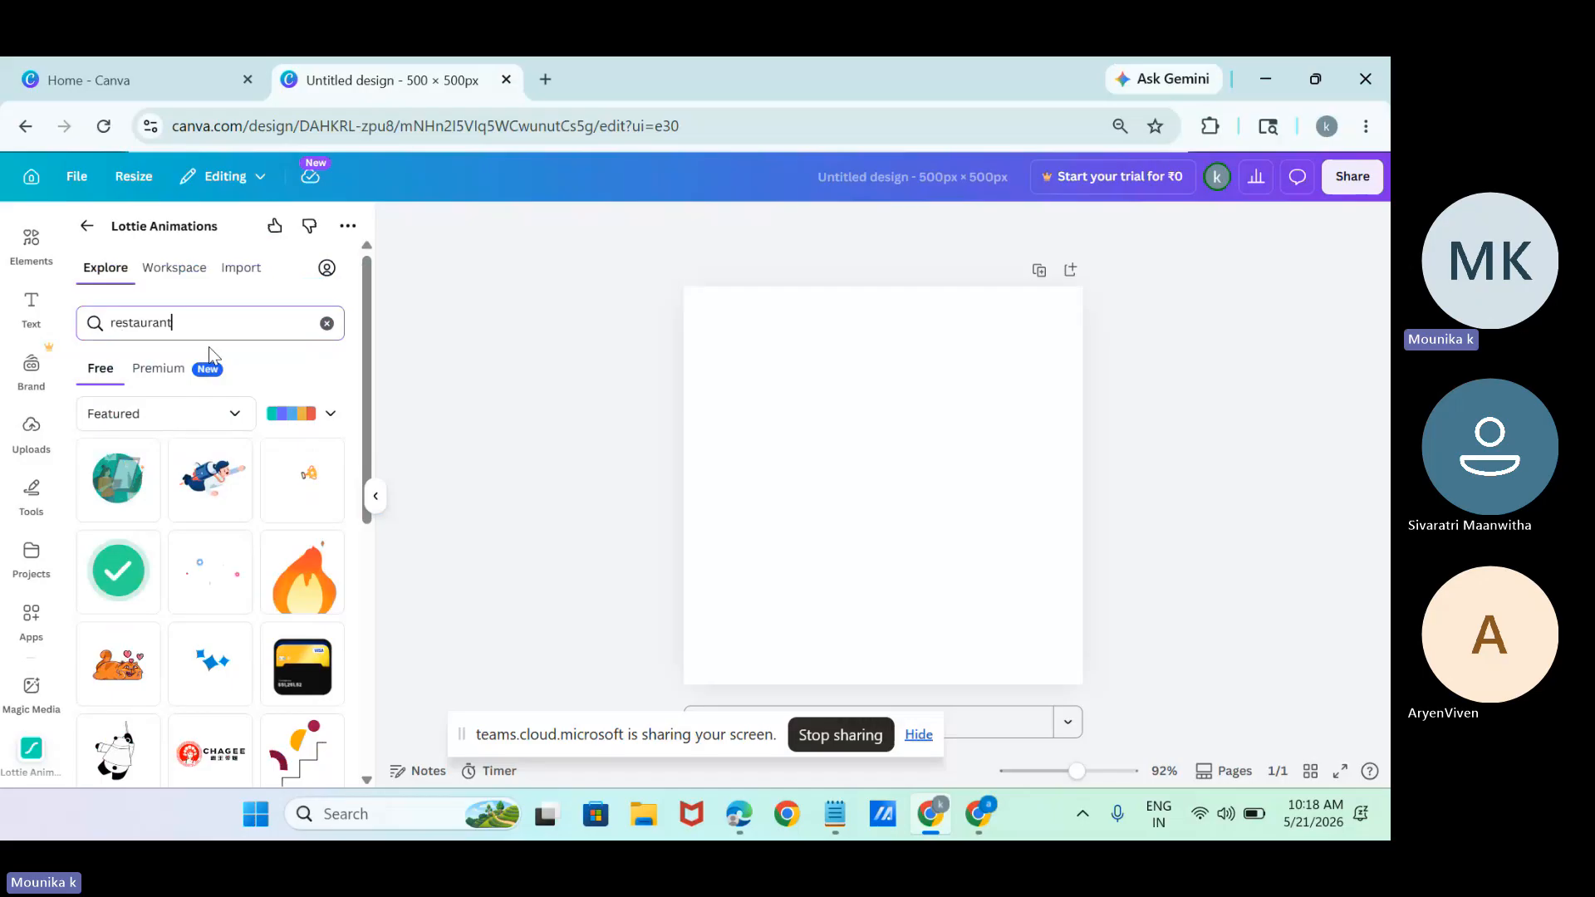
key("Return")
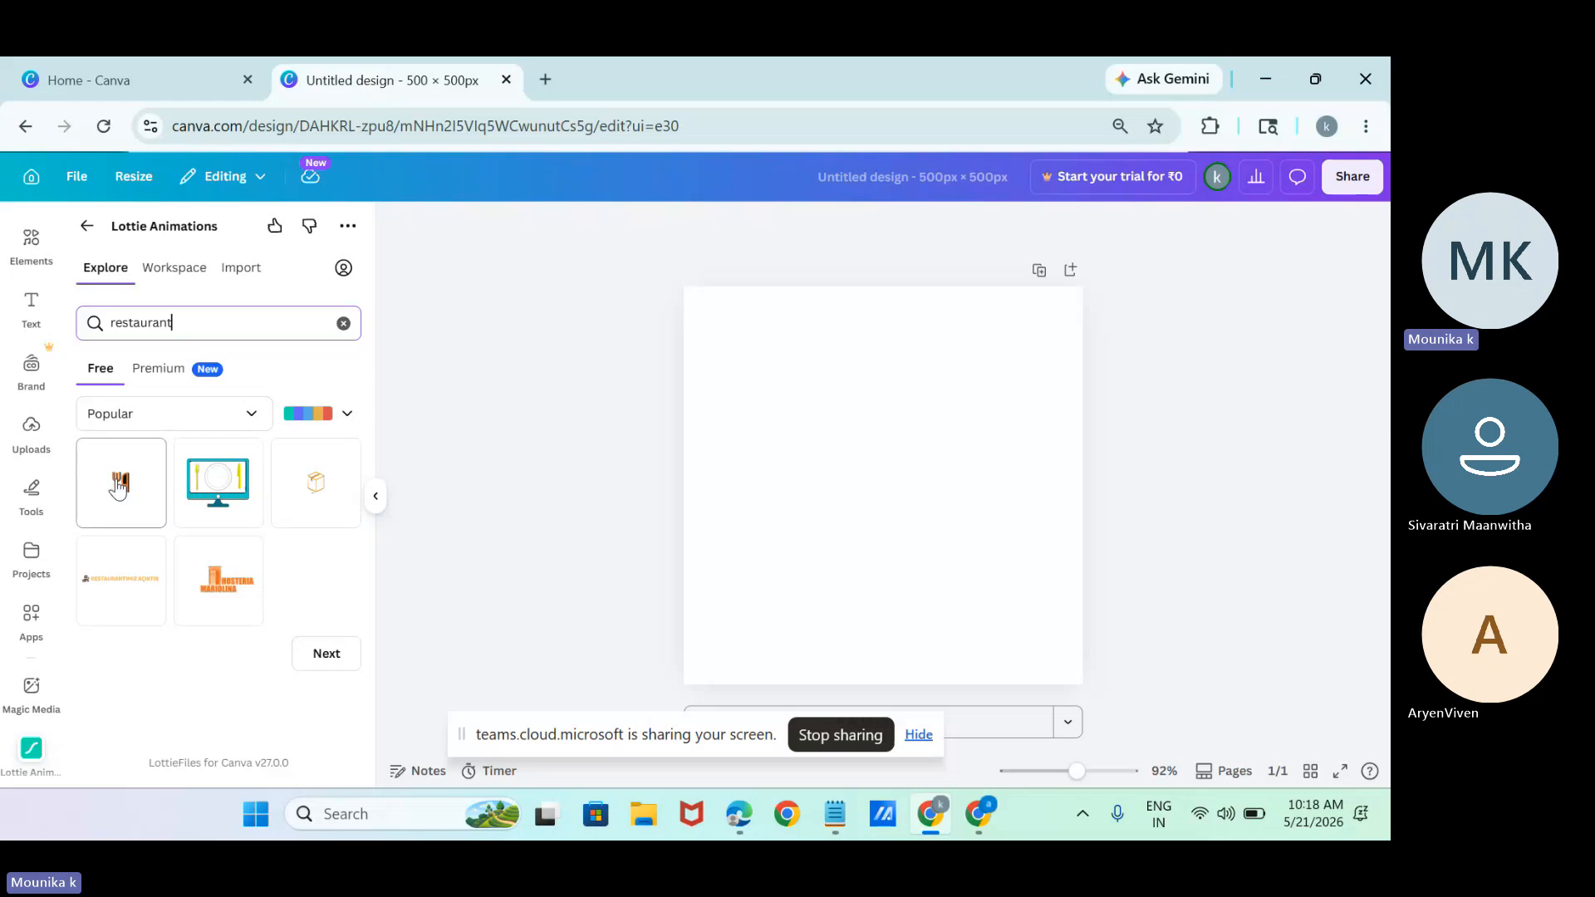
left_click(328, 654)
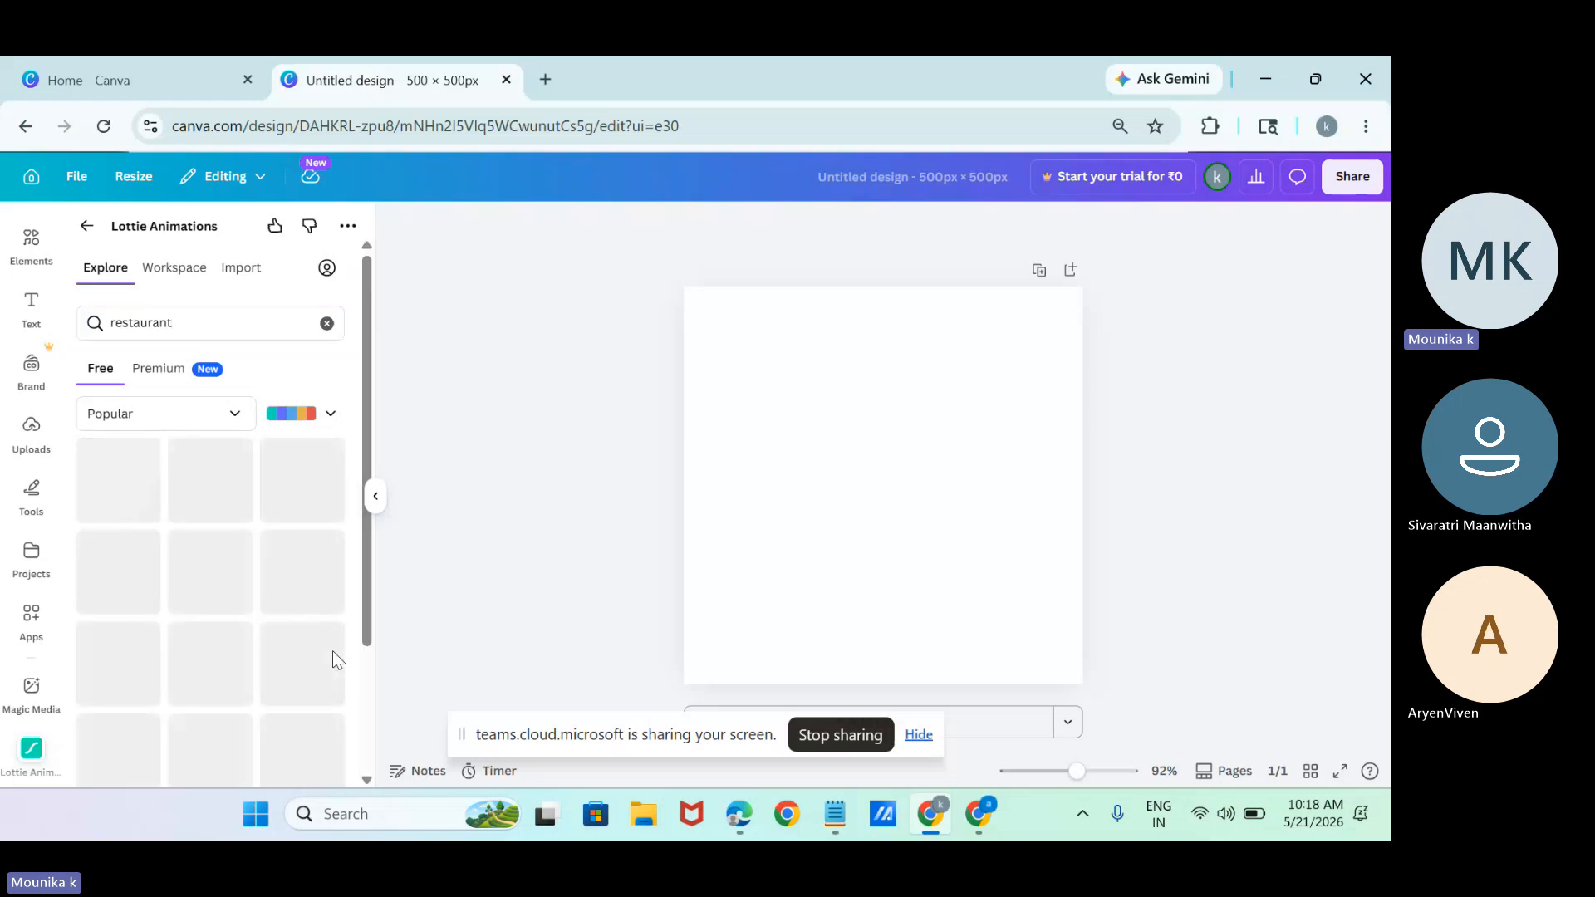
Search the free Lottie animations for "graph" and add the phone animation with rising red bars to the design.
left_click(327, 323)
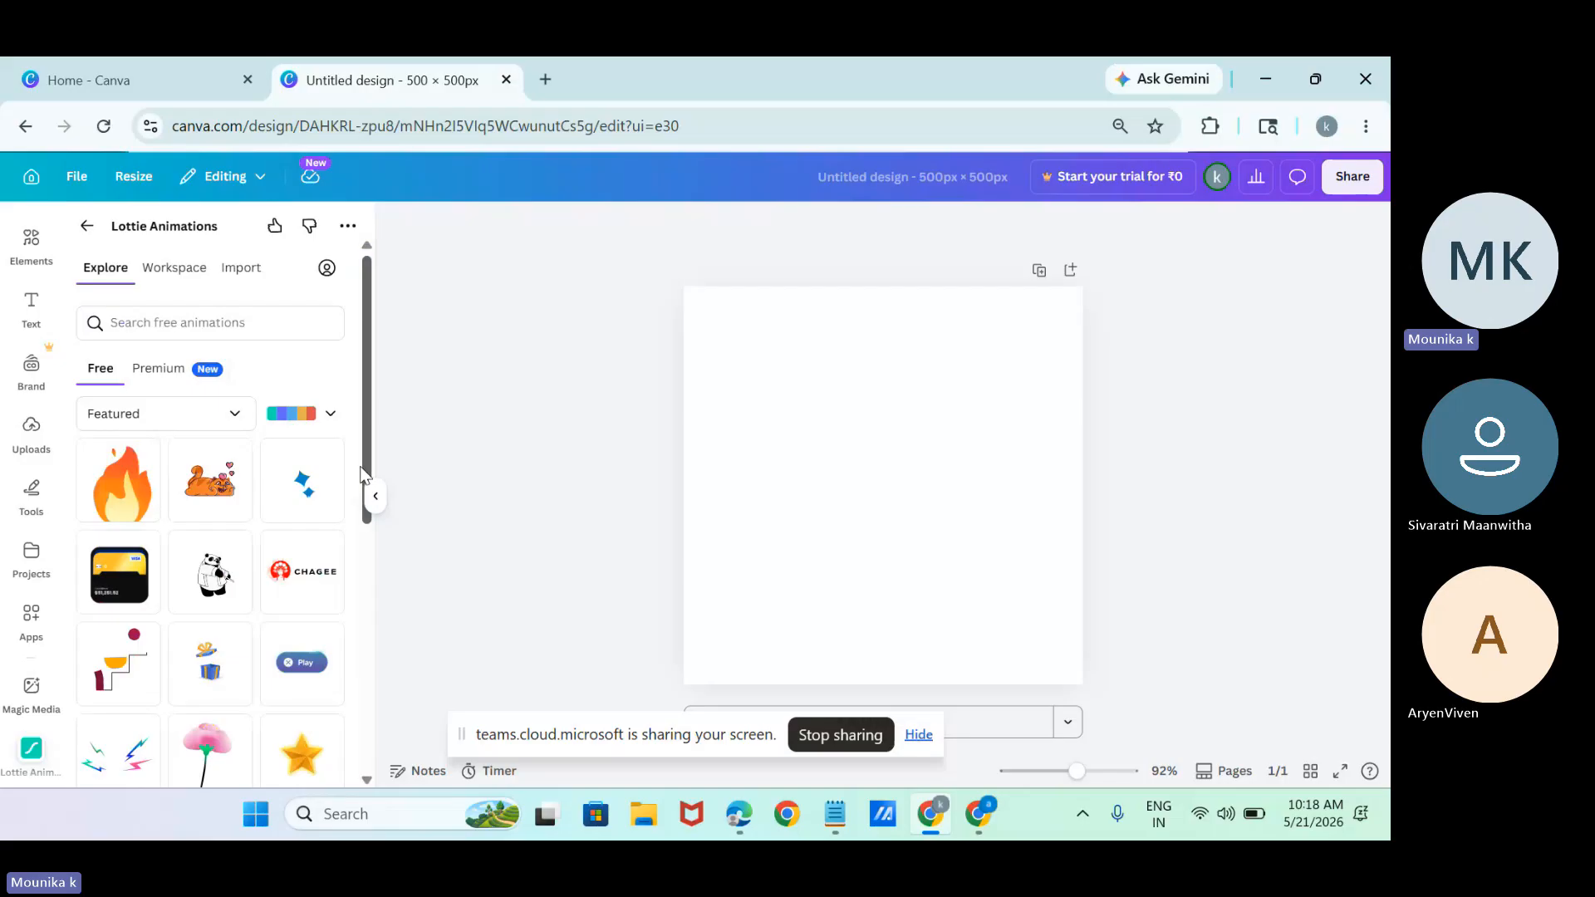
left_click(205, 313)
type("gr")
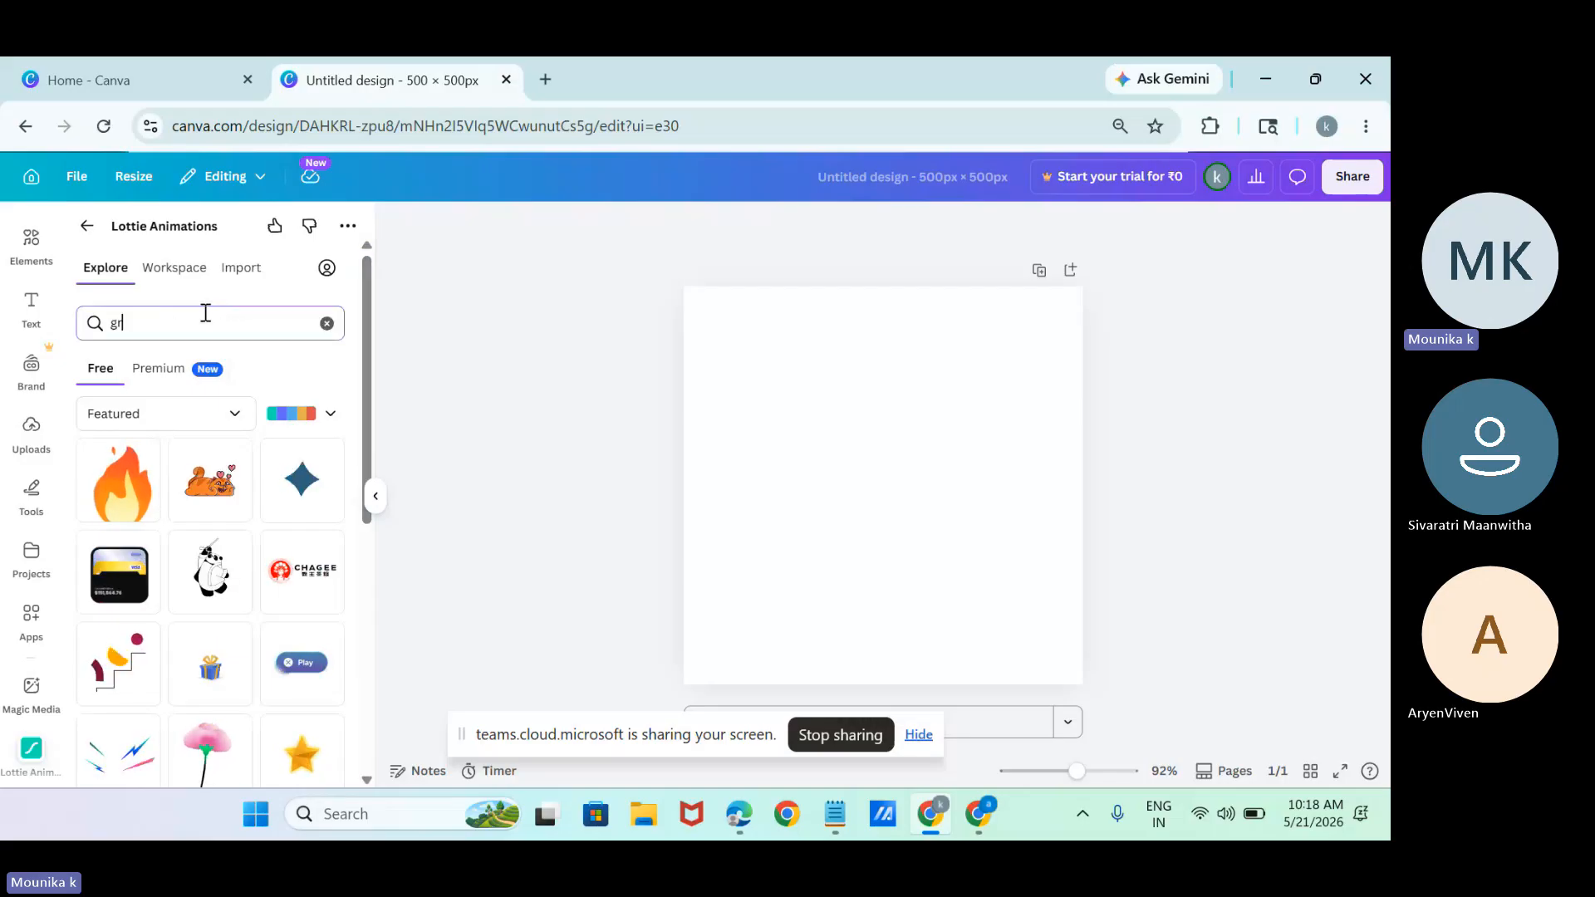
type("aph")
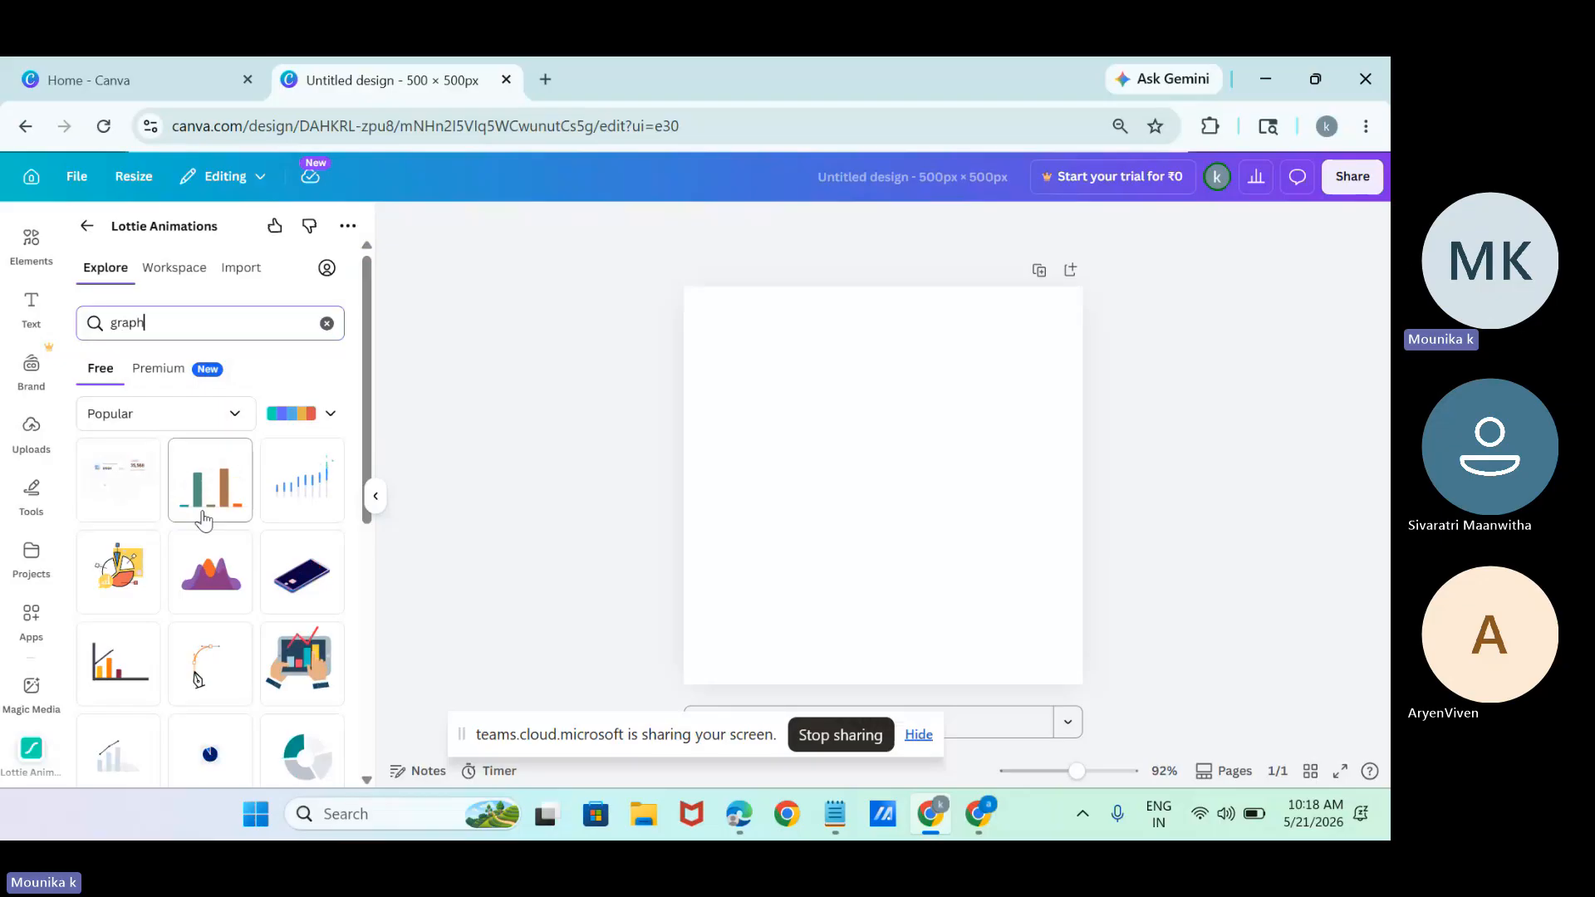
left_click(313, 575)
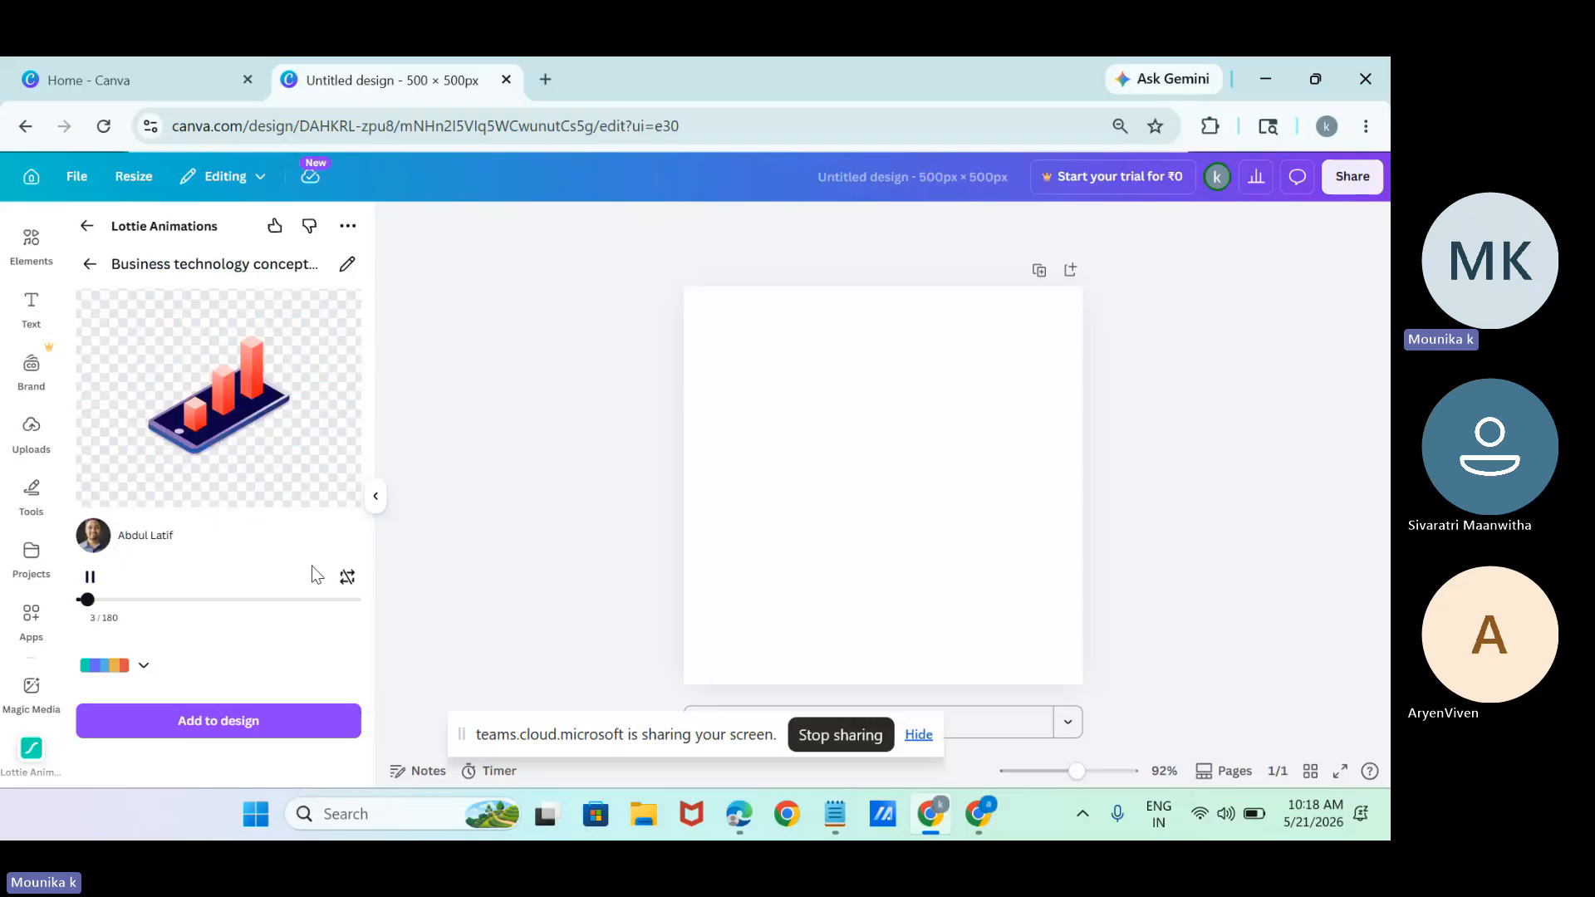
left_click(249, 721)
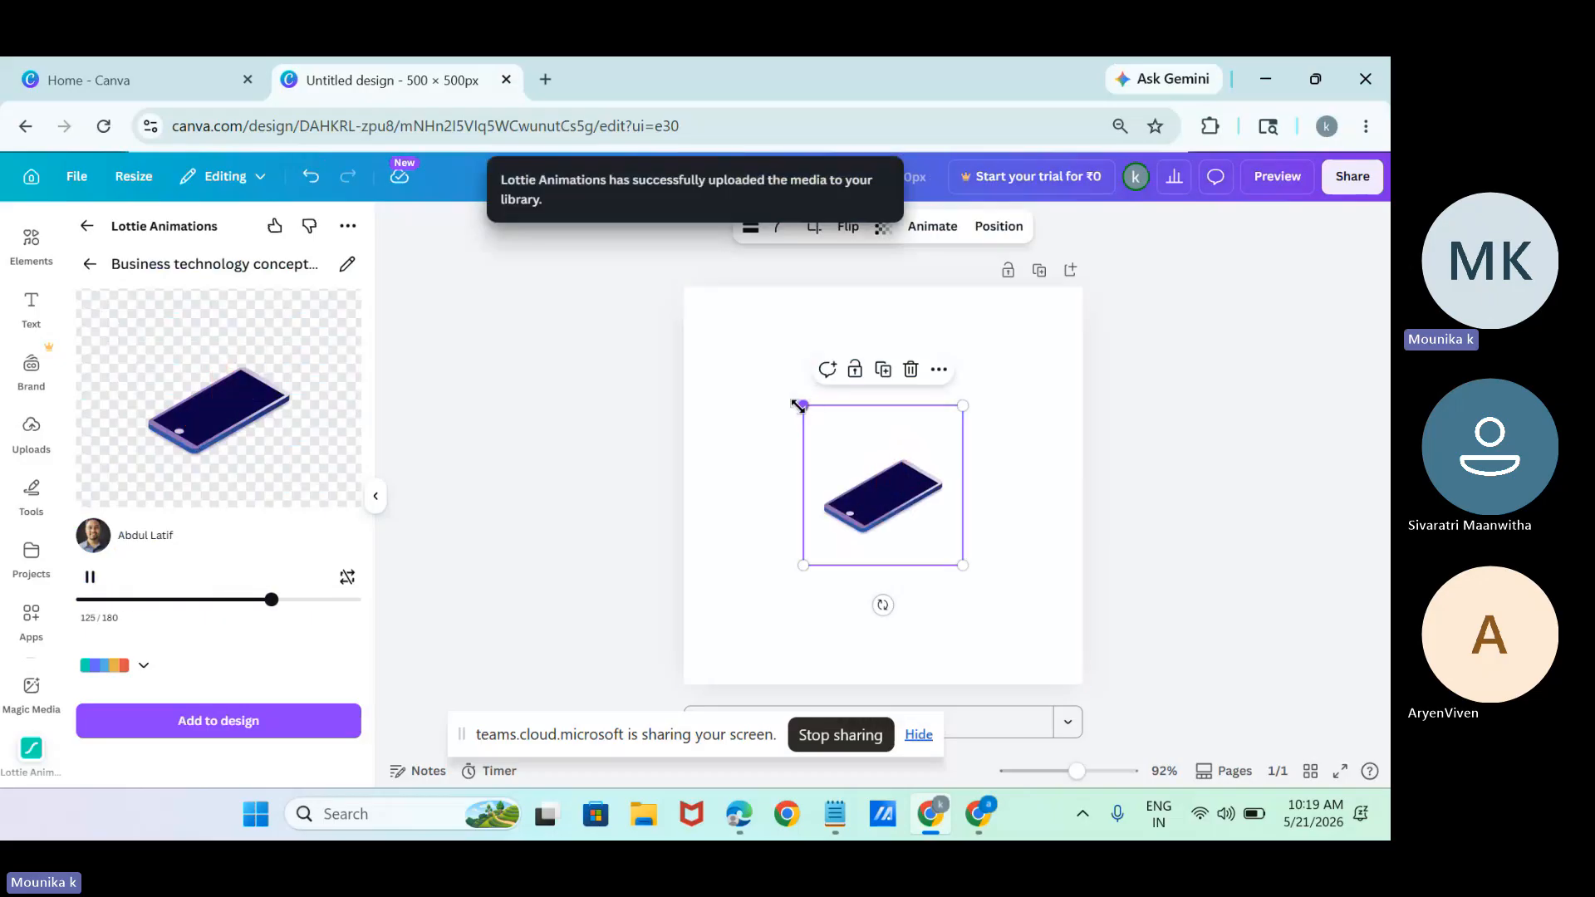
Shrink the graph animation to about half its size and move it up into the left half of the page.
left_click_drag(799, 405, 889, 491)
left_click(1018, 605)
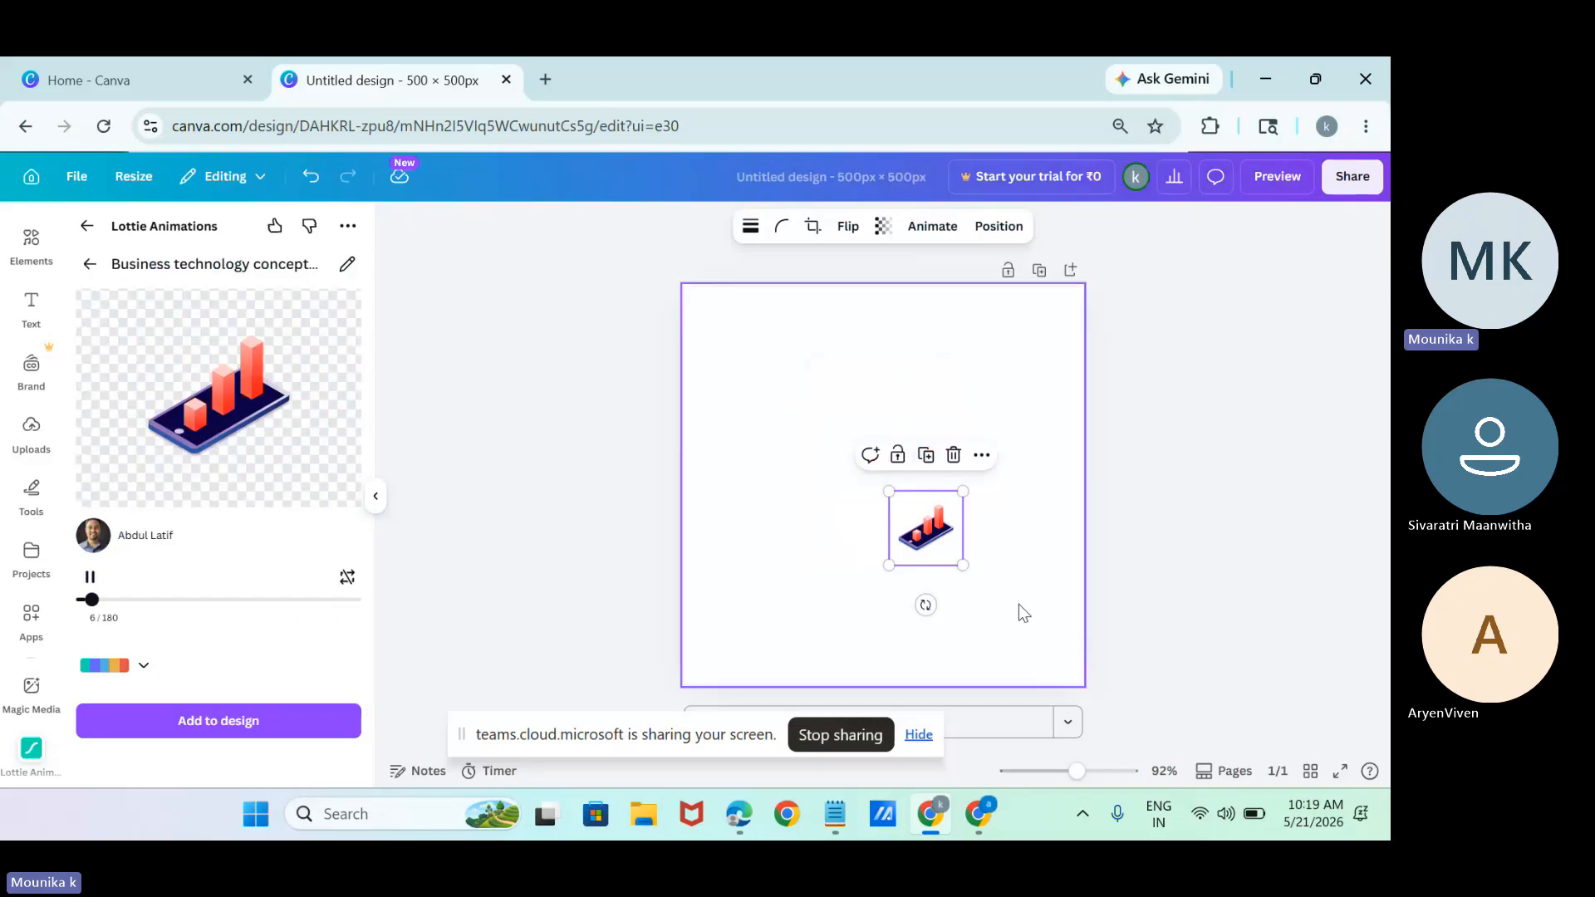
left_click_drag(929, 552, 789, 473)
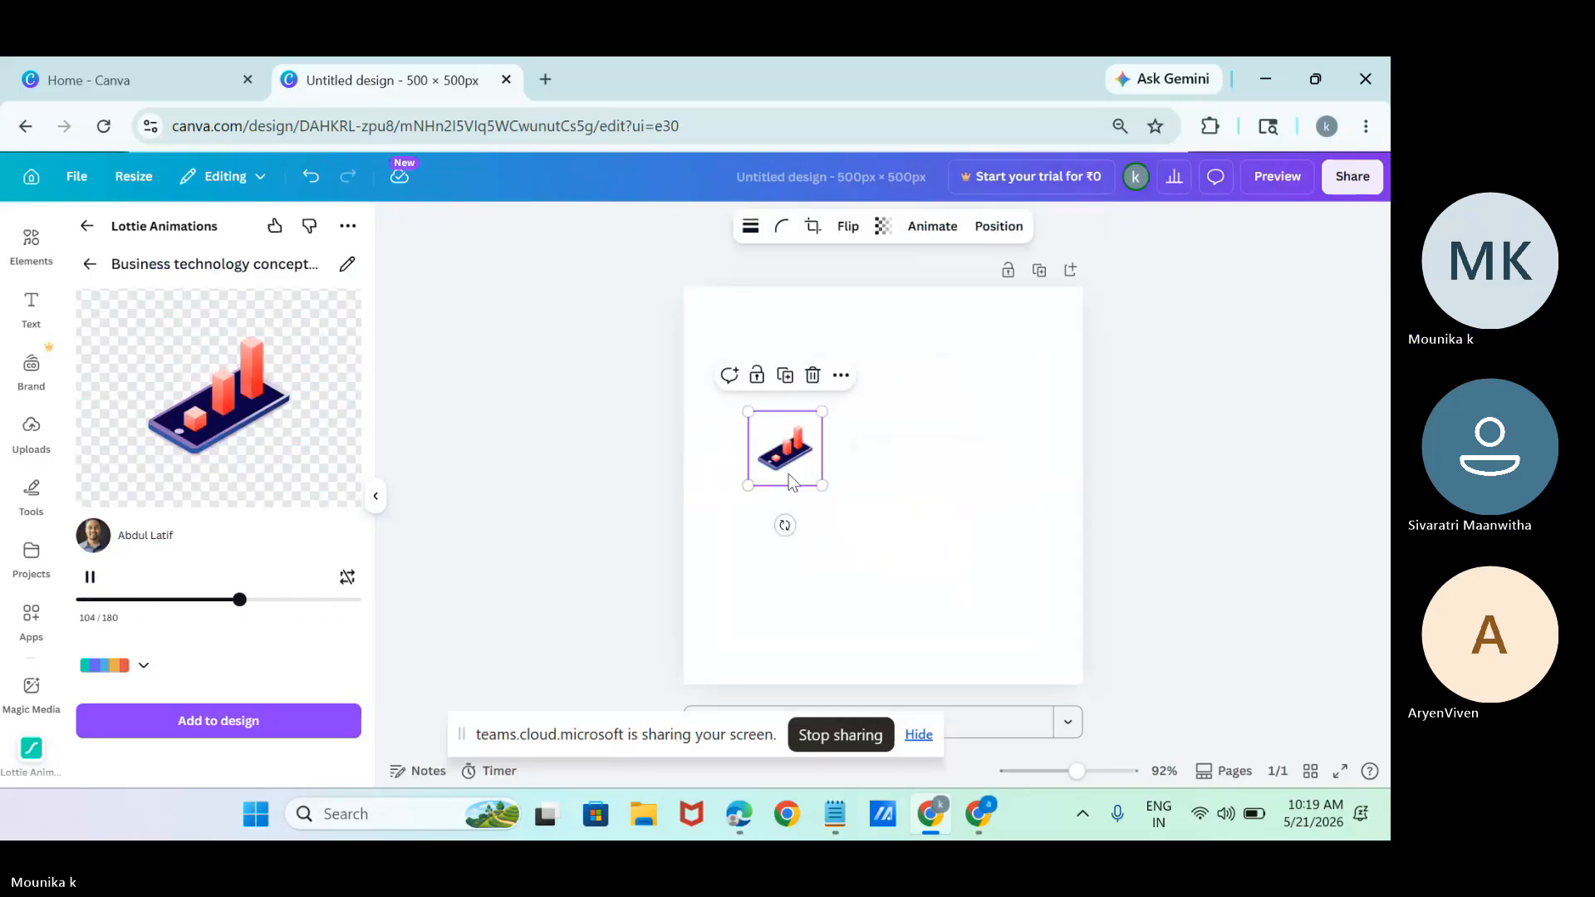
left_click(900, 534)
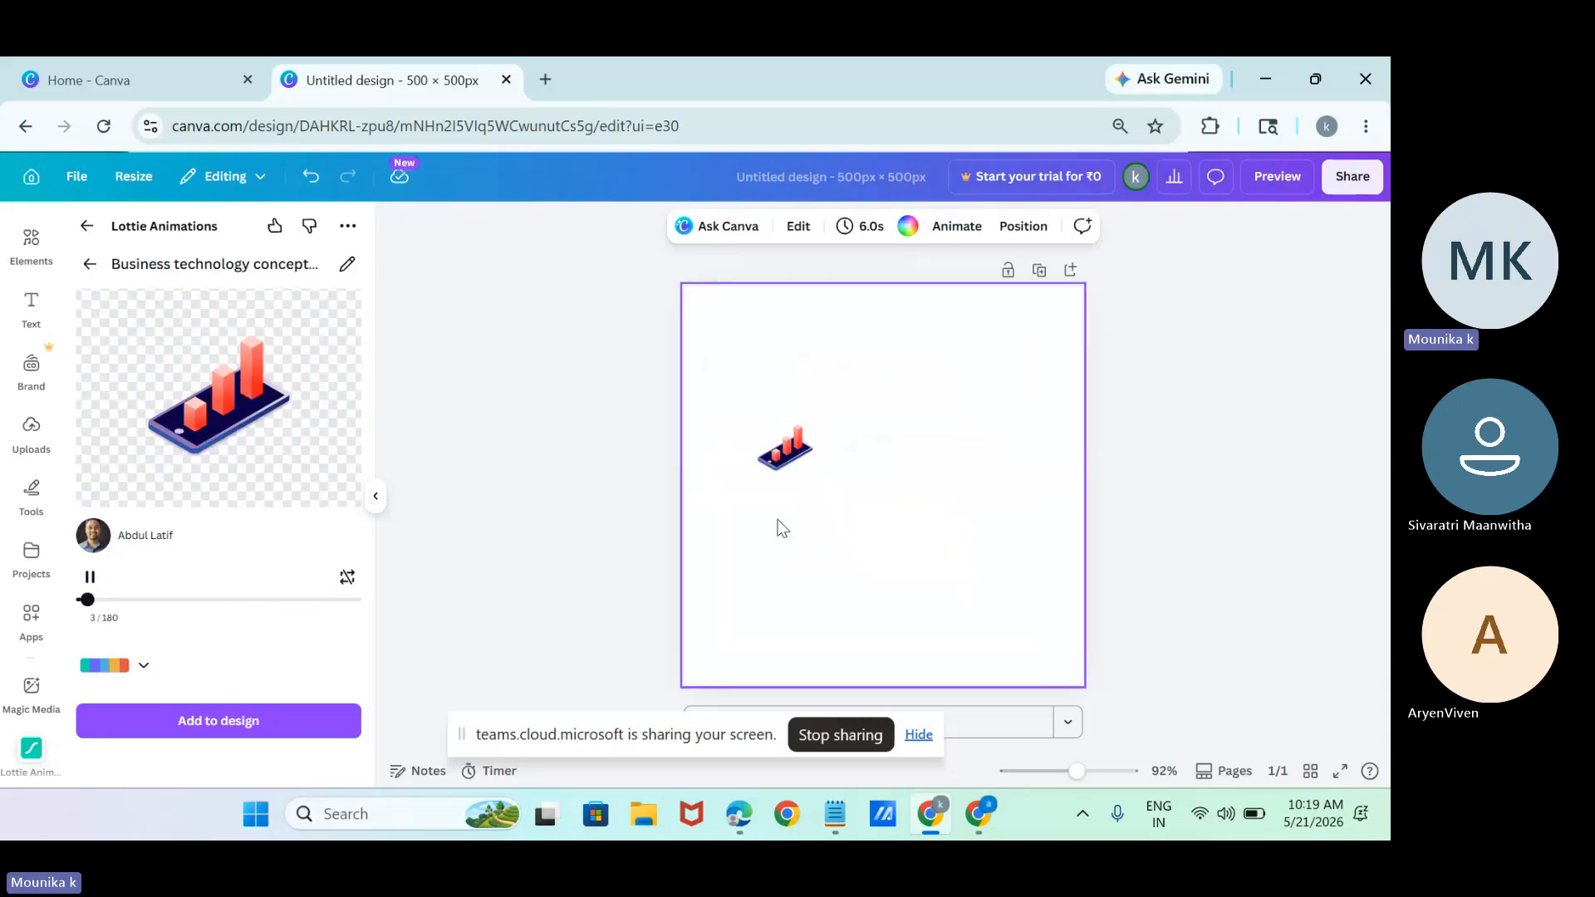
Search the free Lottie animations for "food" and delete the graph animation from the page.
left_click(92, 266)
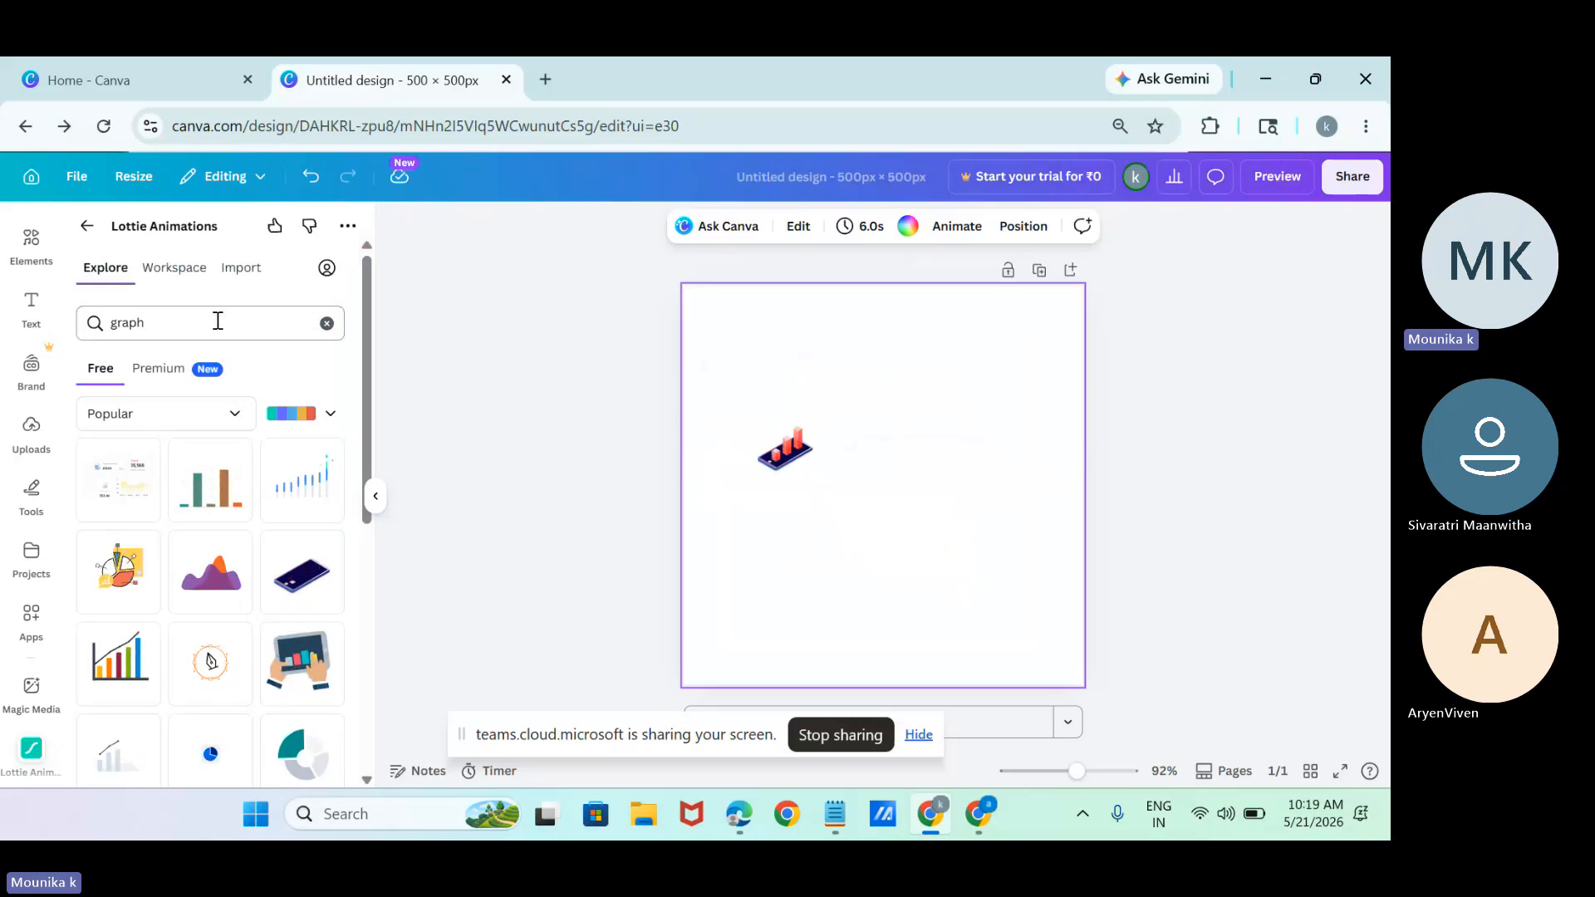
key("BackSpace")
key("BackSpace")
key("BackSpace")
key("BackSpace")
key("BackSpace")
type("f")
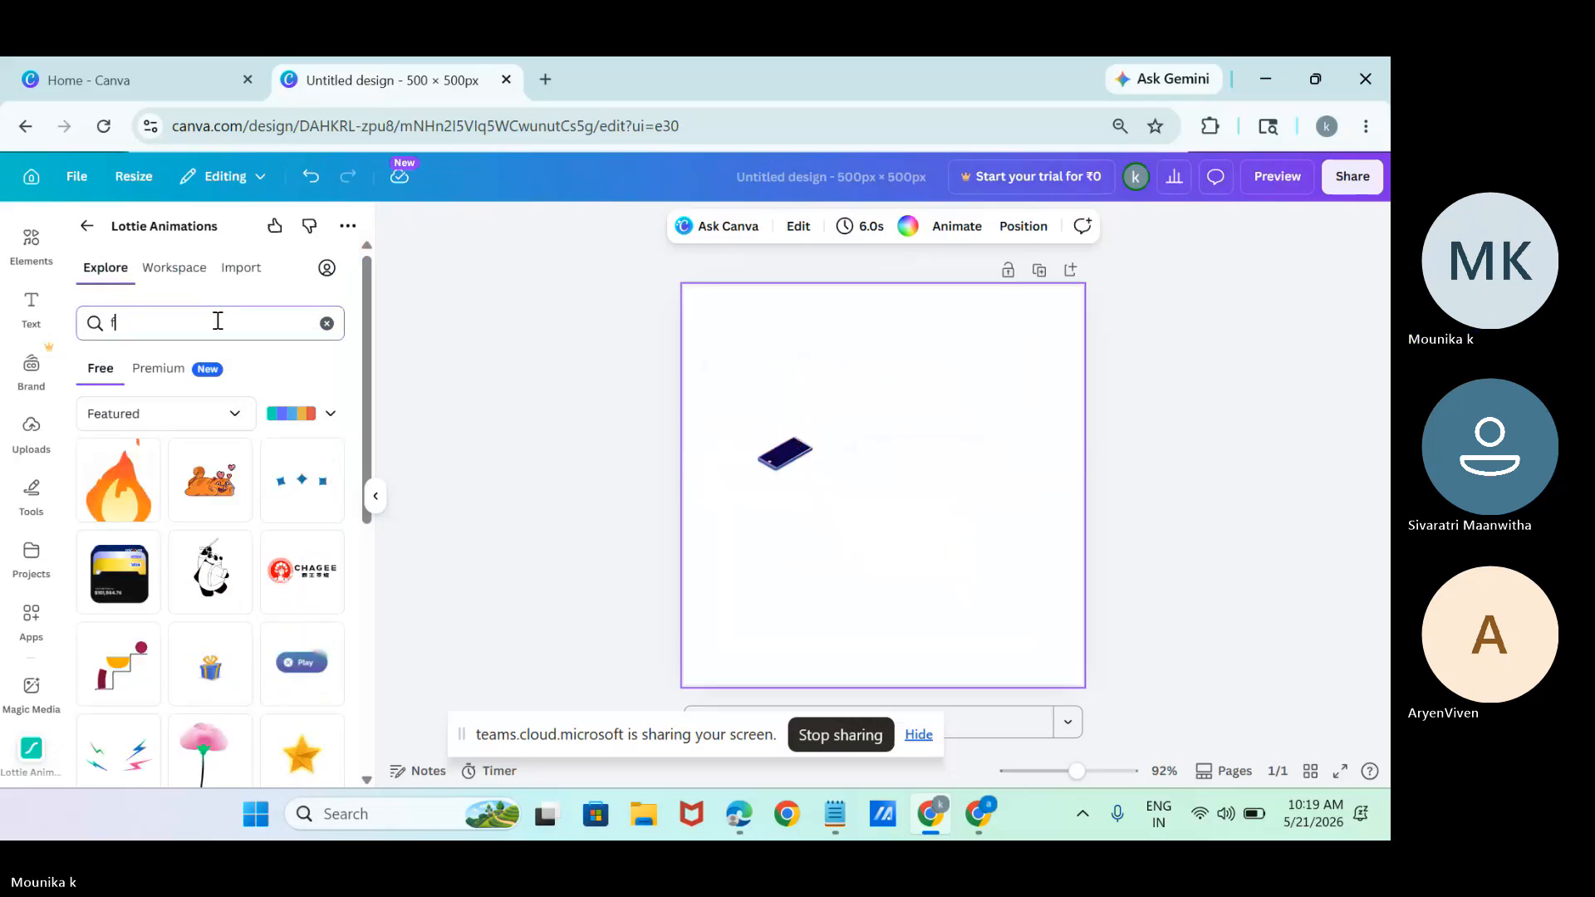
type("ood")
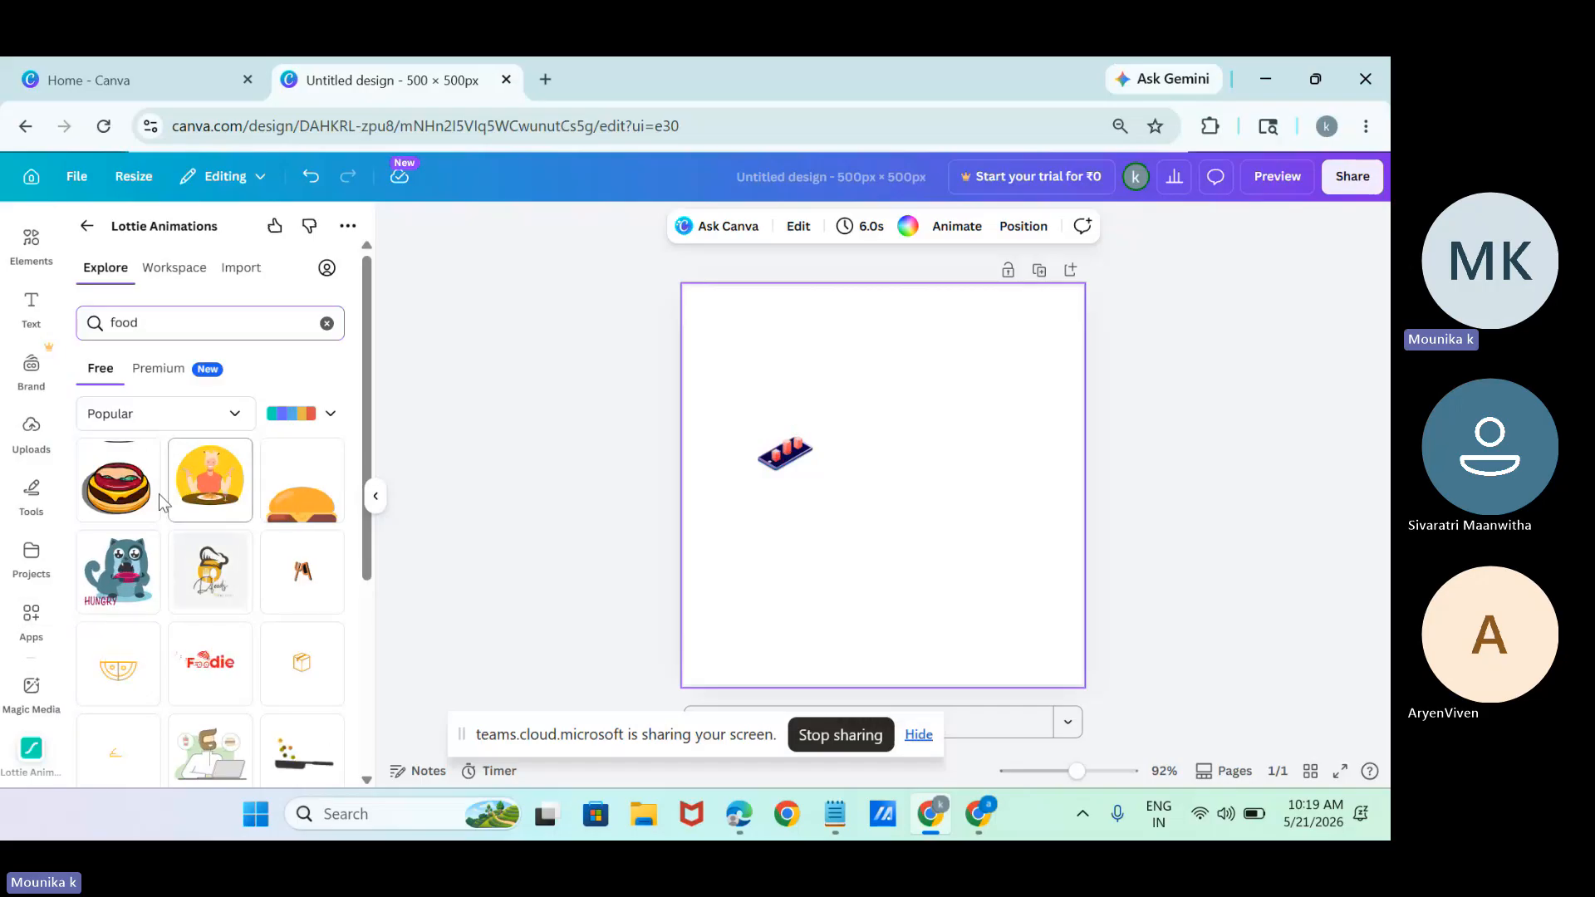
left_click(800, 452)
key("Delete")
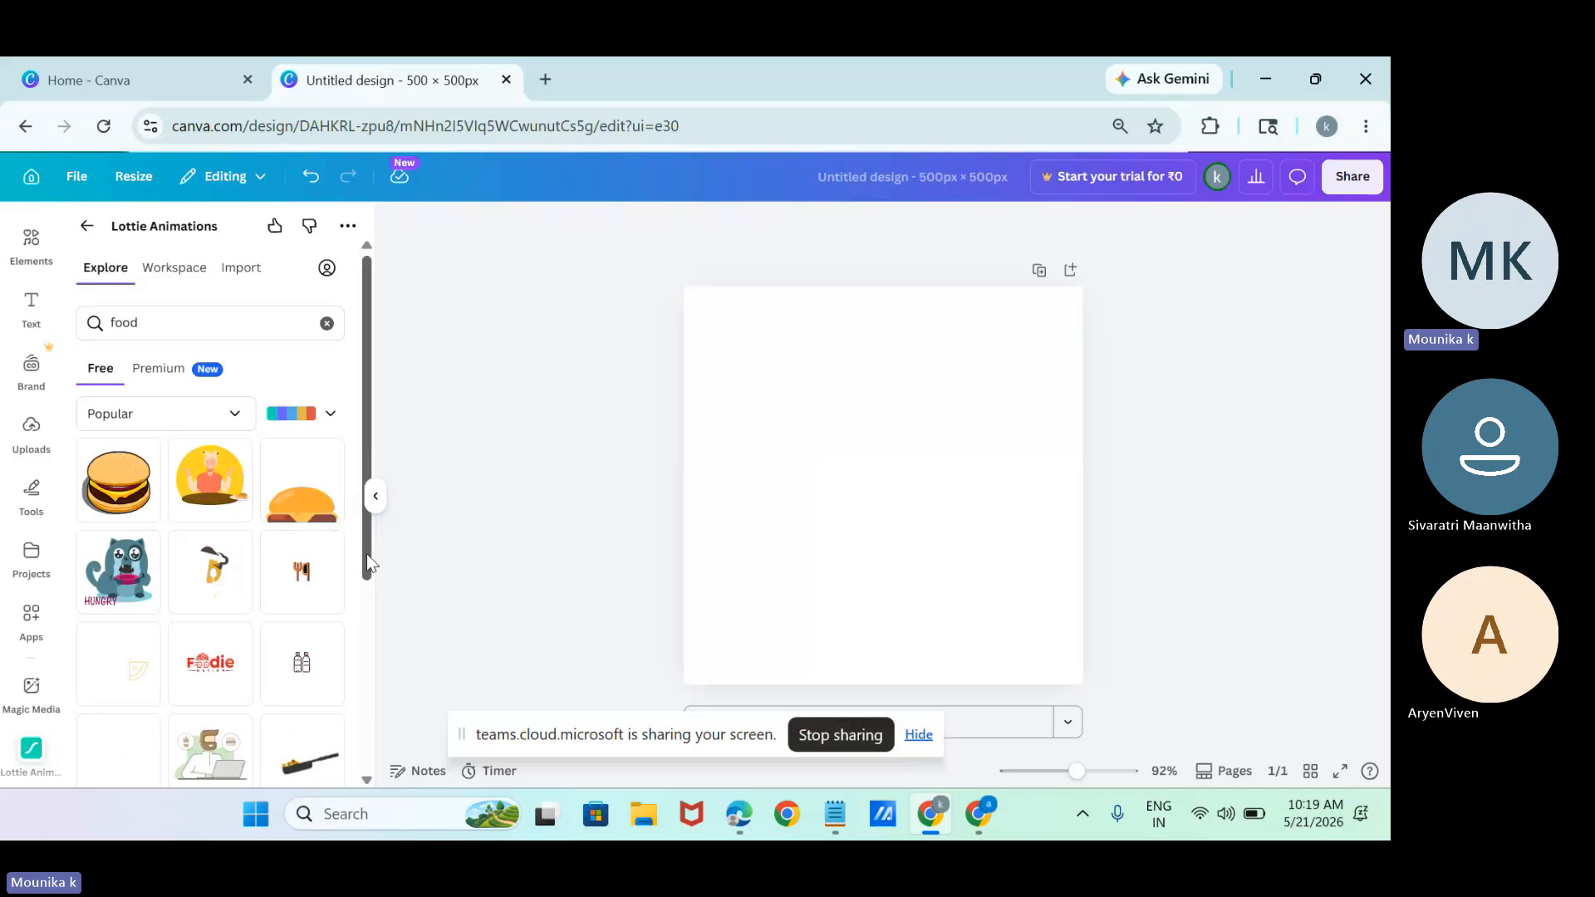
Add the "cooking" frying pan animation to the design and shrink it to about half its size.
left_click_drag(366, 555, 377, 635)
left_click(303, 623)
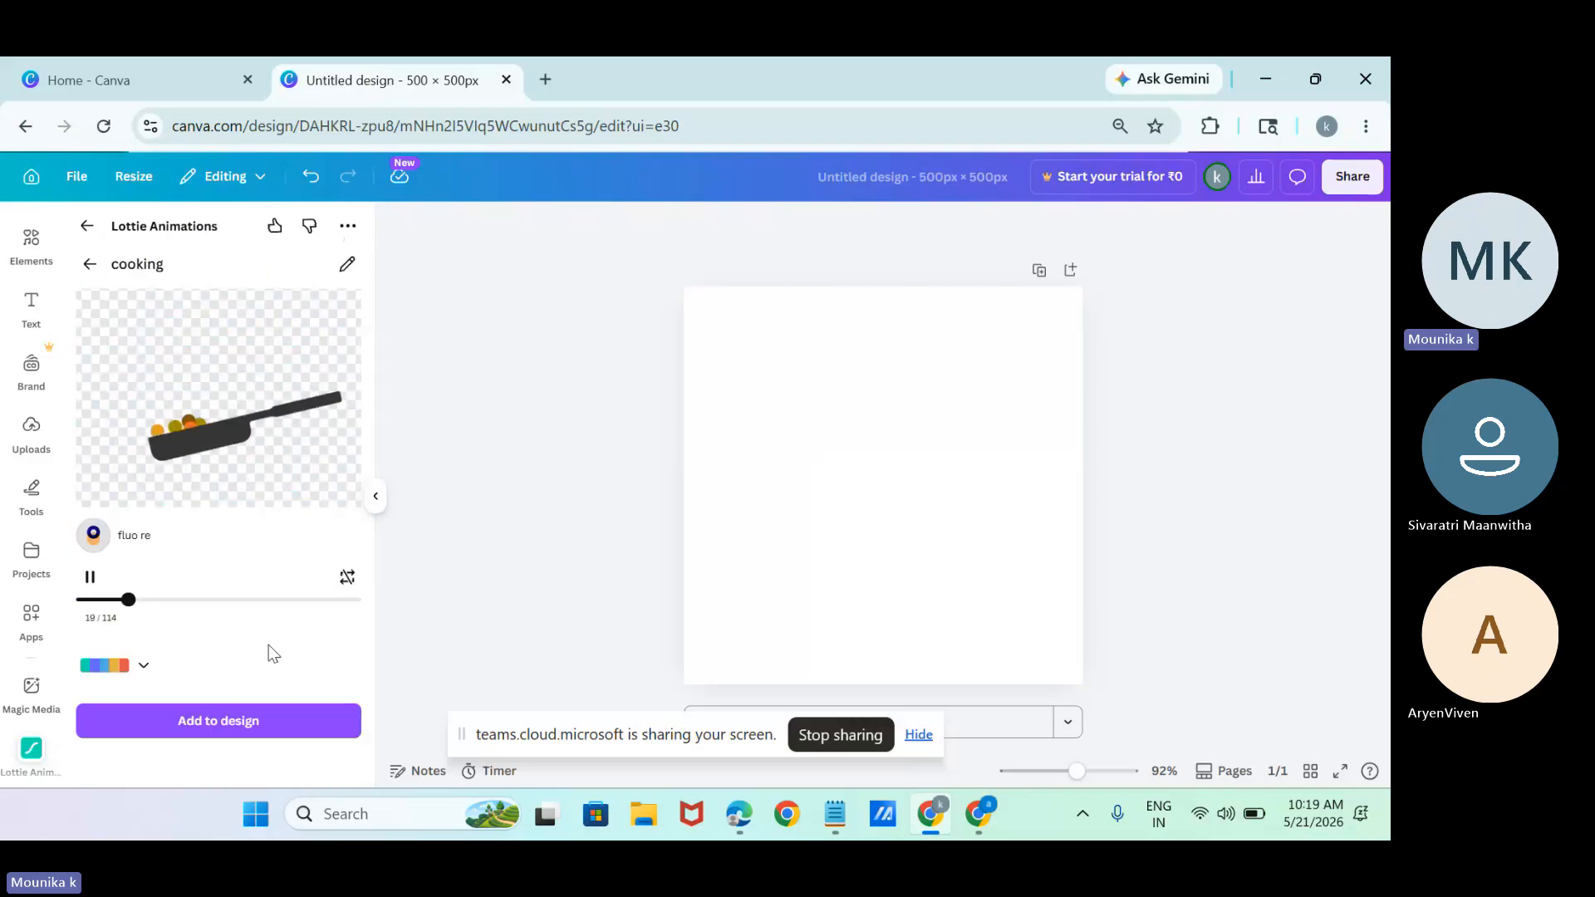
left_click(251, 724)
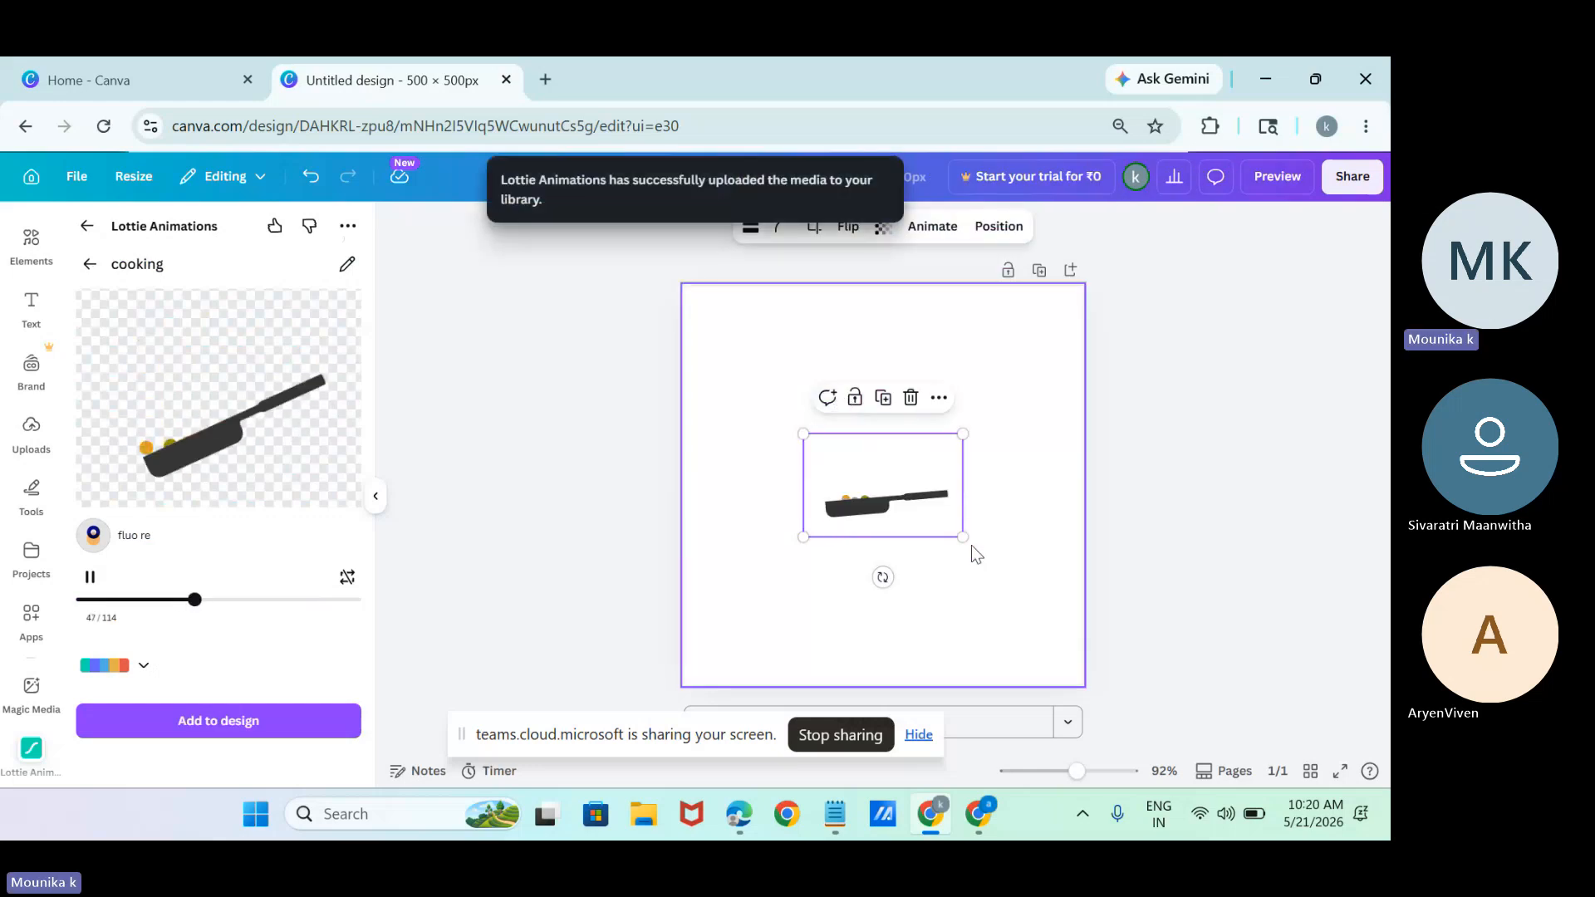
left_click_drag(963, 536, 885, 471)
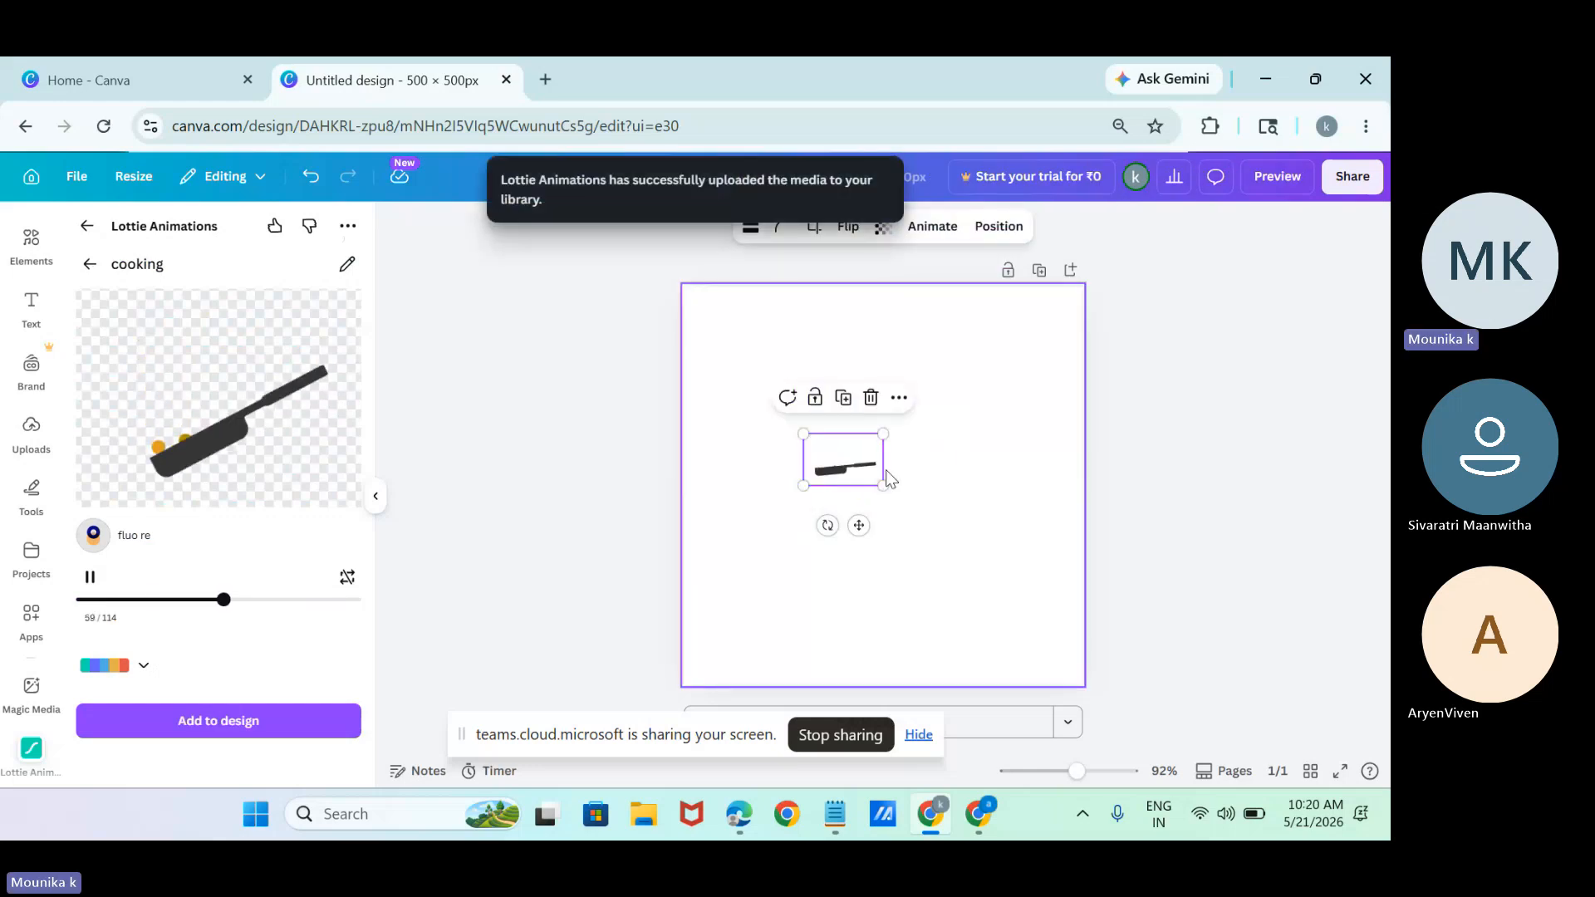
Search the templates for "restaurant logo" and apply the Brown Flat Illustrative Chef Restaurant Logo template to the page.
left_click(25, 242)
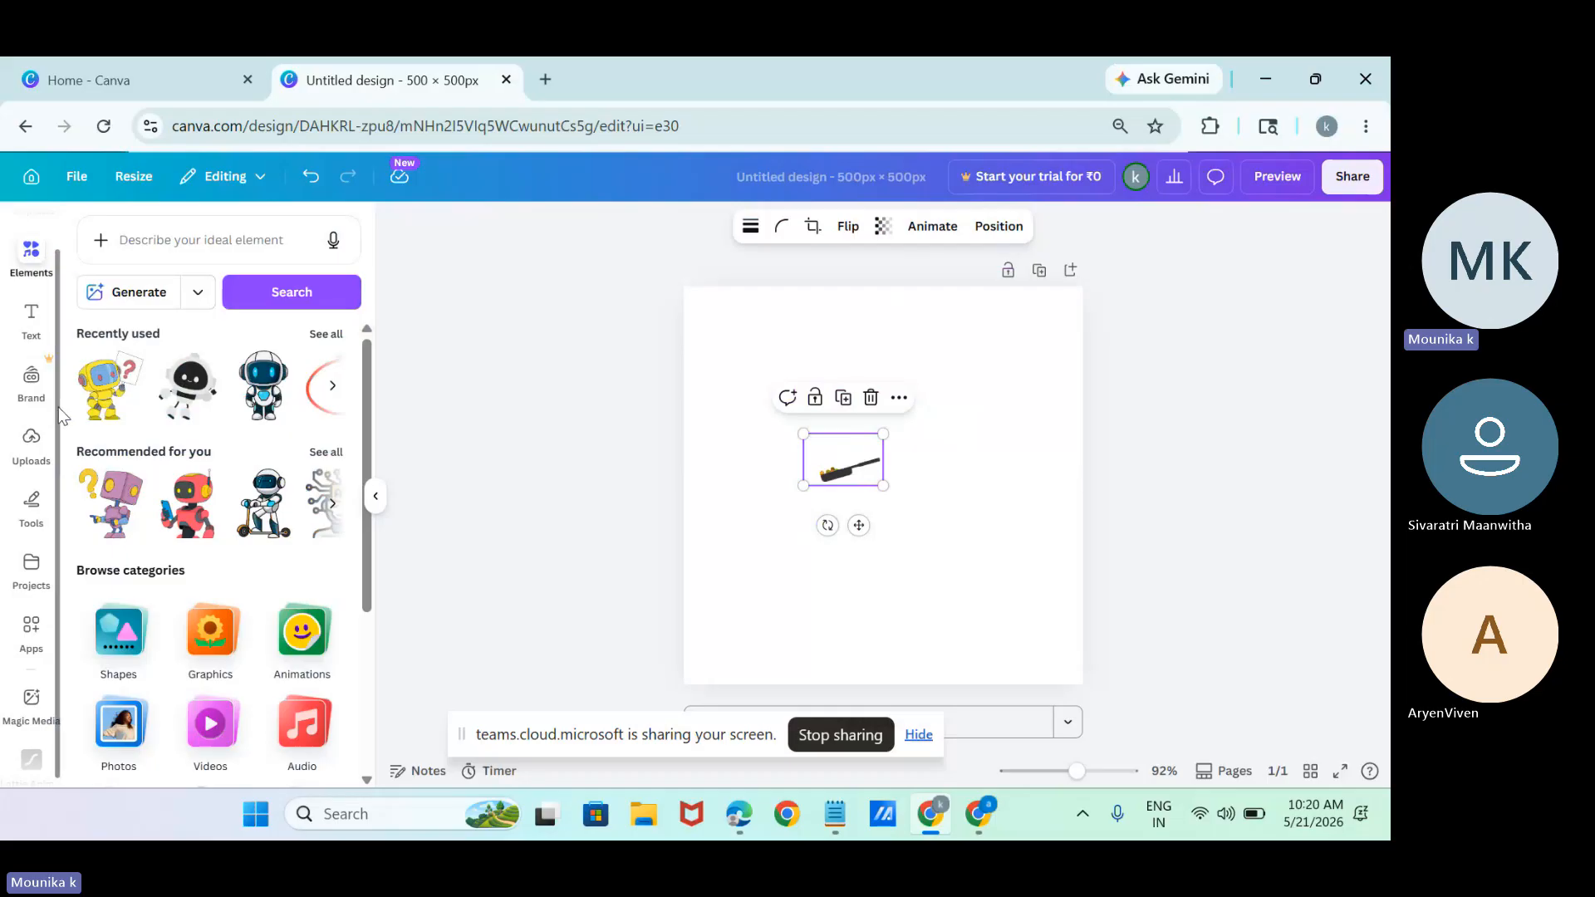
scroll(58, 407, "up", 2)
left_click(33, 241)
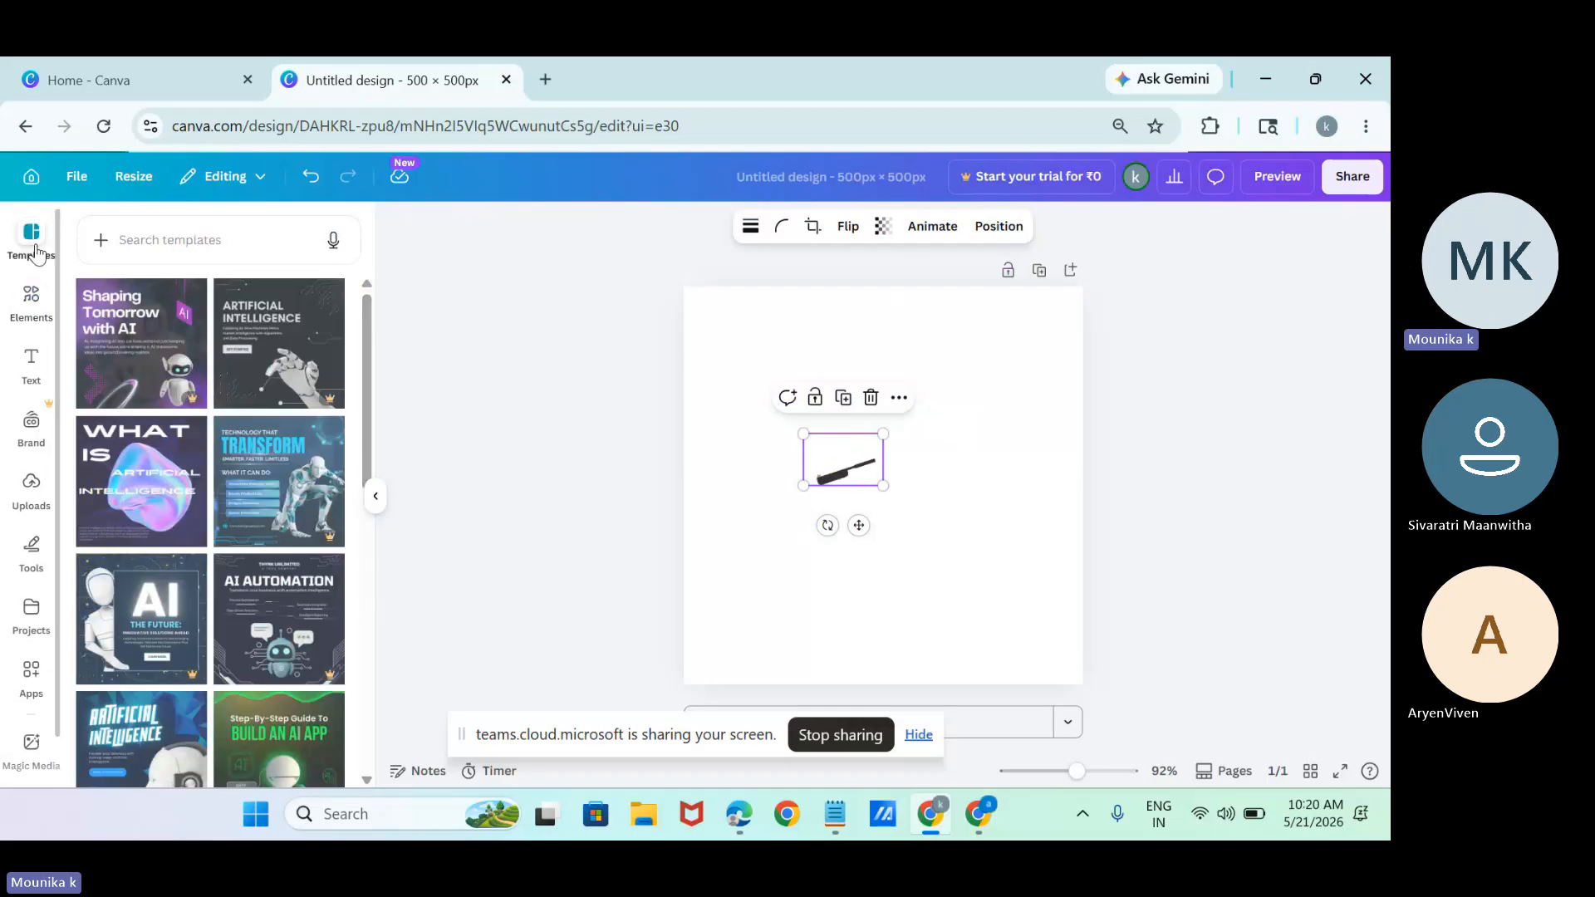
left_click(232, 239)
type("res")
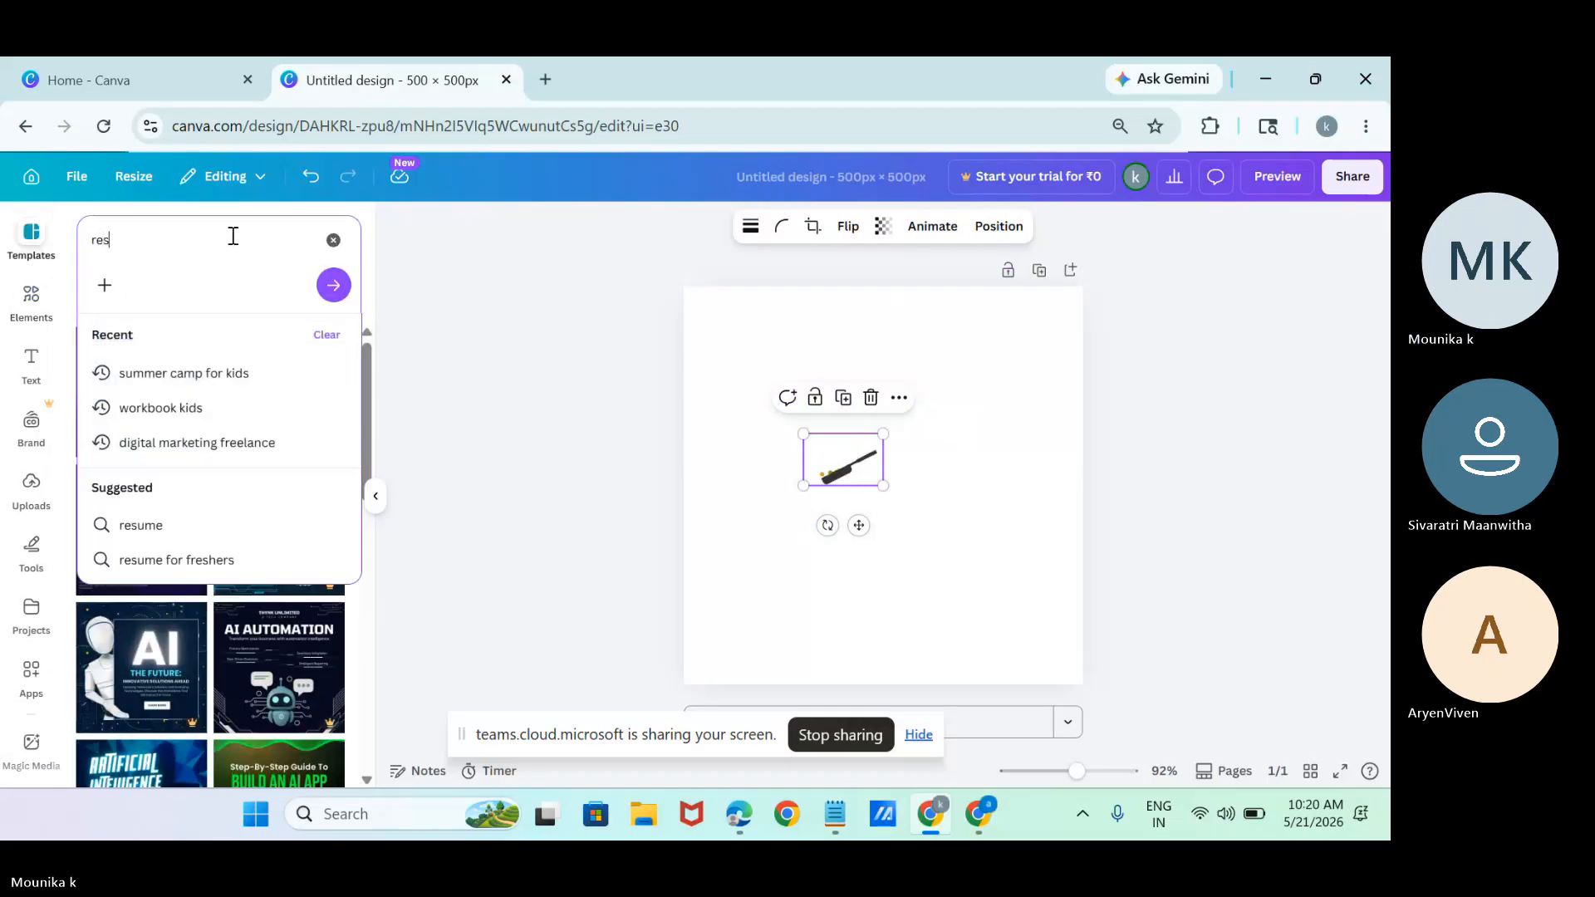
type("at")
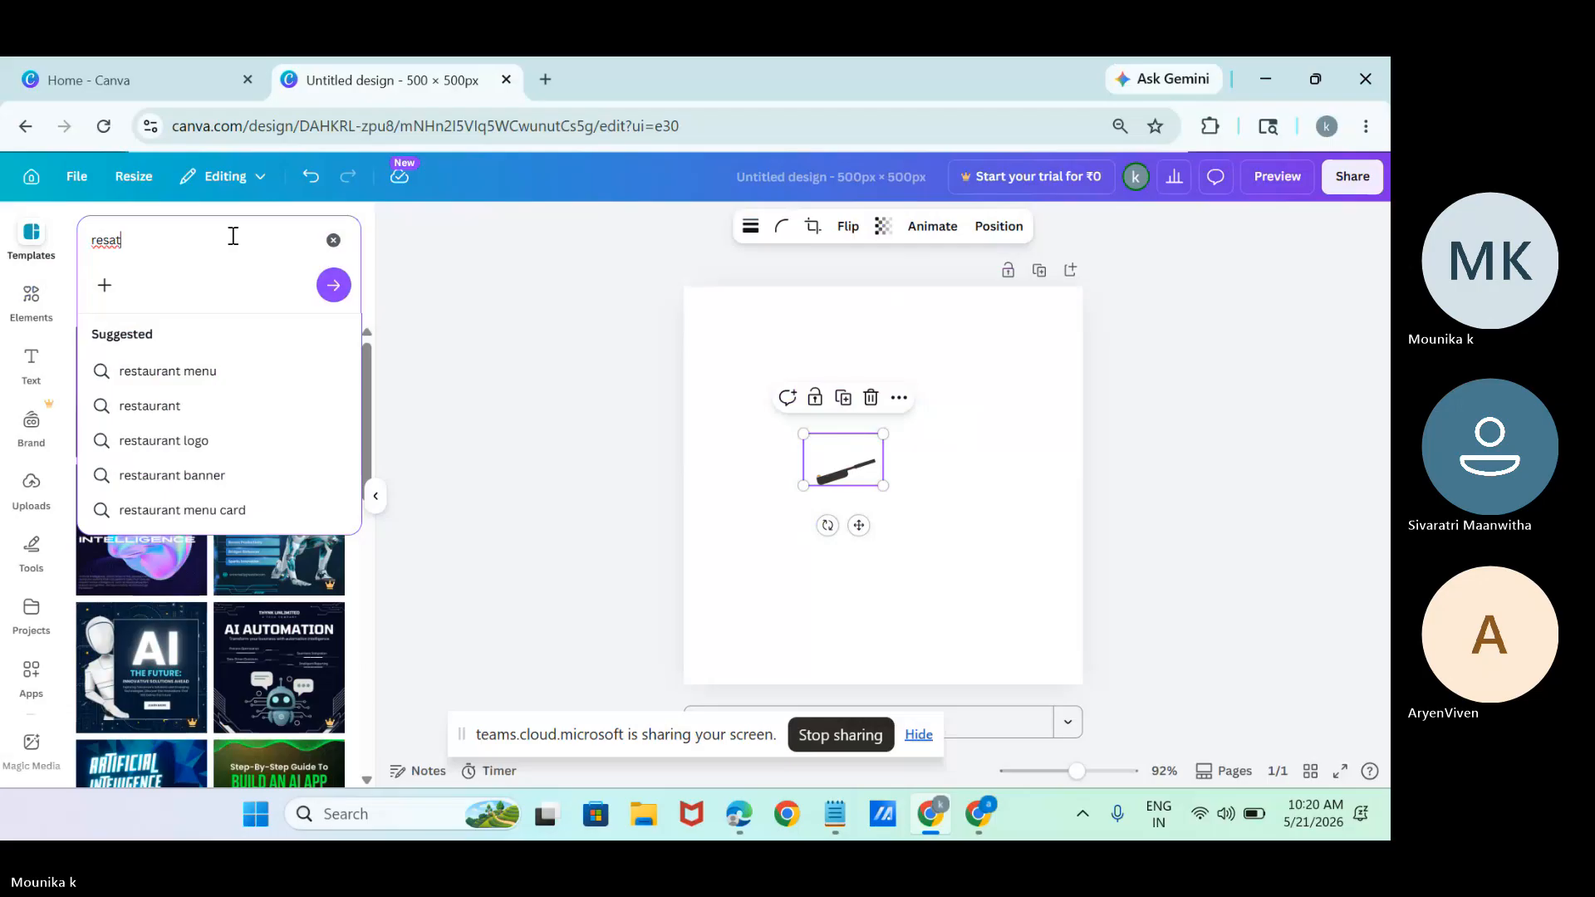
left_click(246, 450)
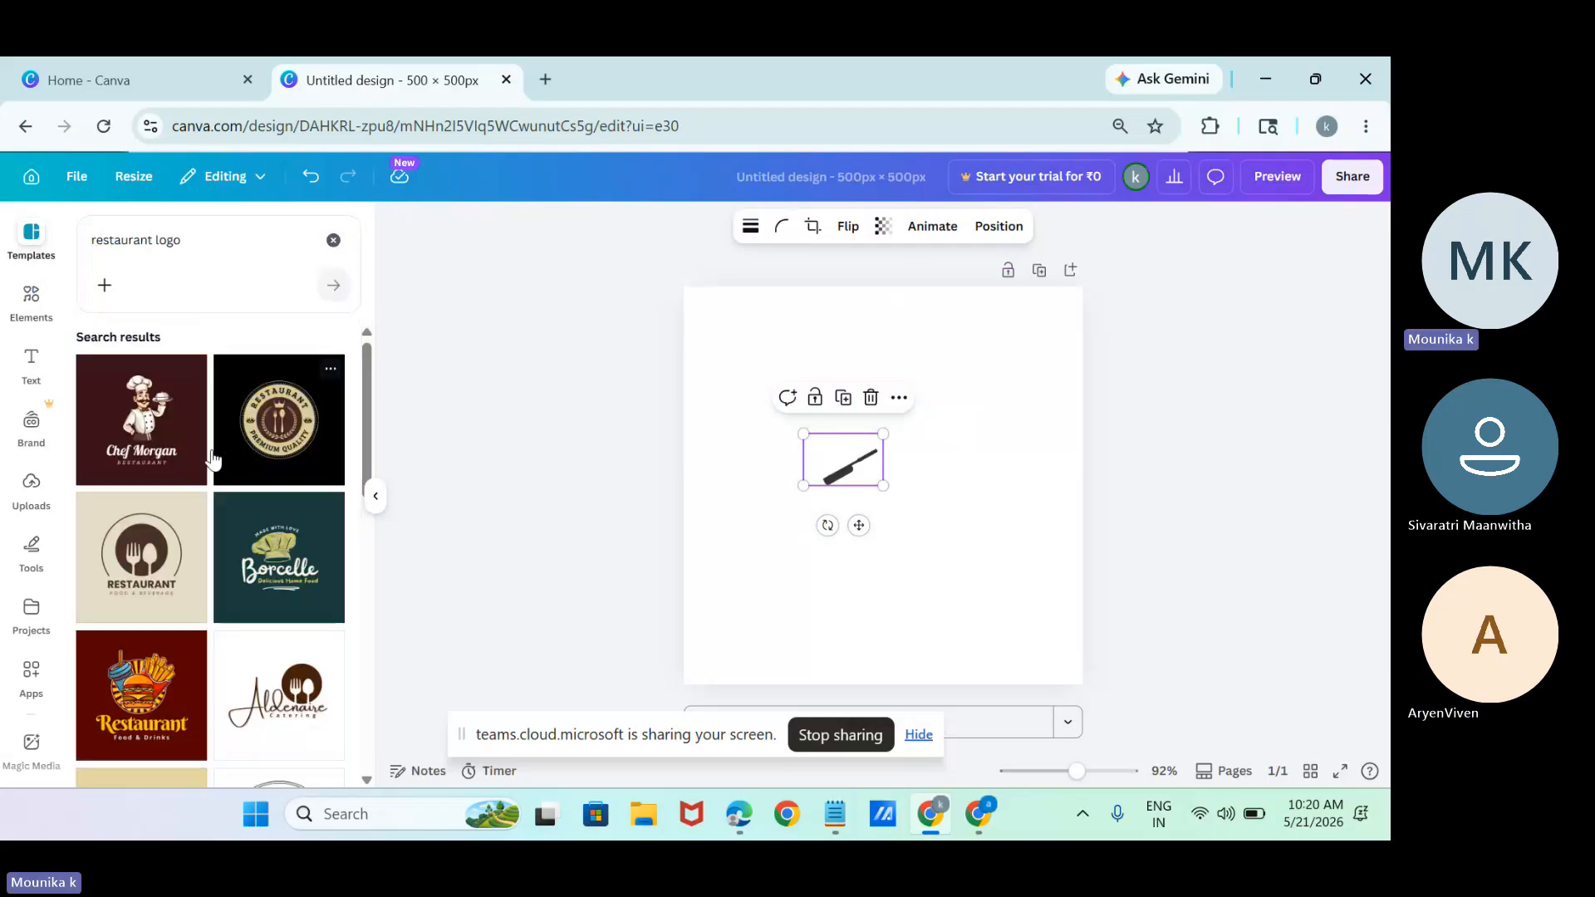
left_click(183, 448)
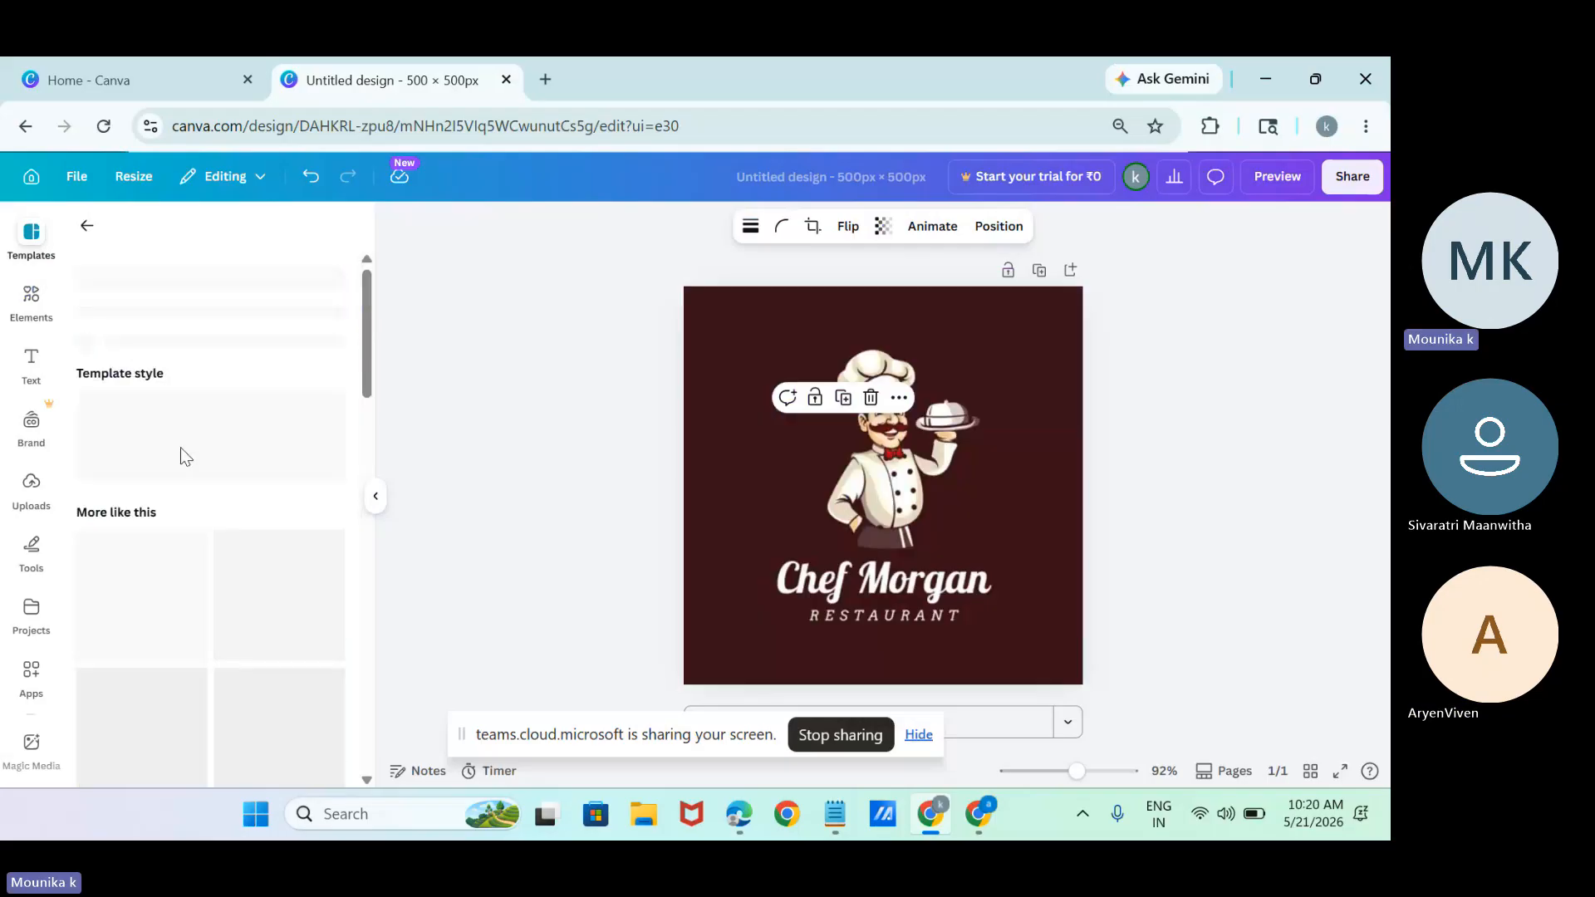
Examine the actions available for the logo's dark brown background and select the chef illustration.
left_click(828, 322)
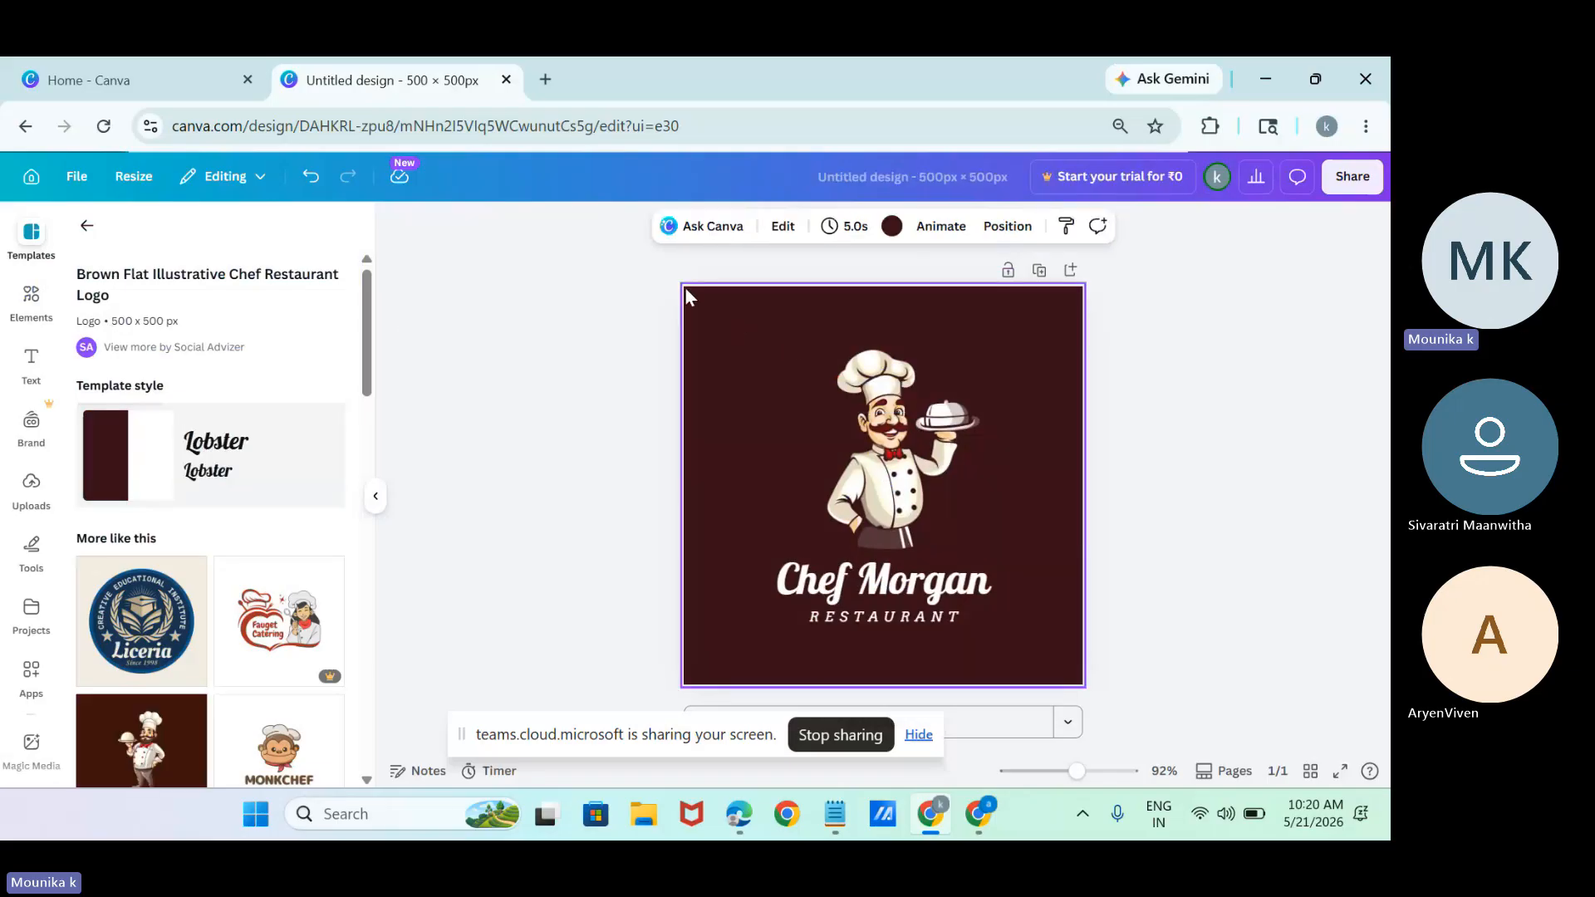
left_click_drag(698, 293, 791, 385)
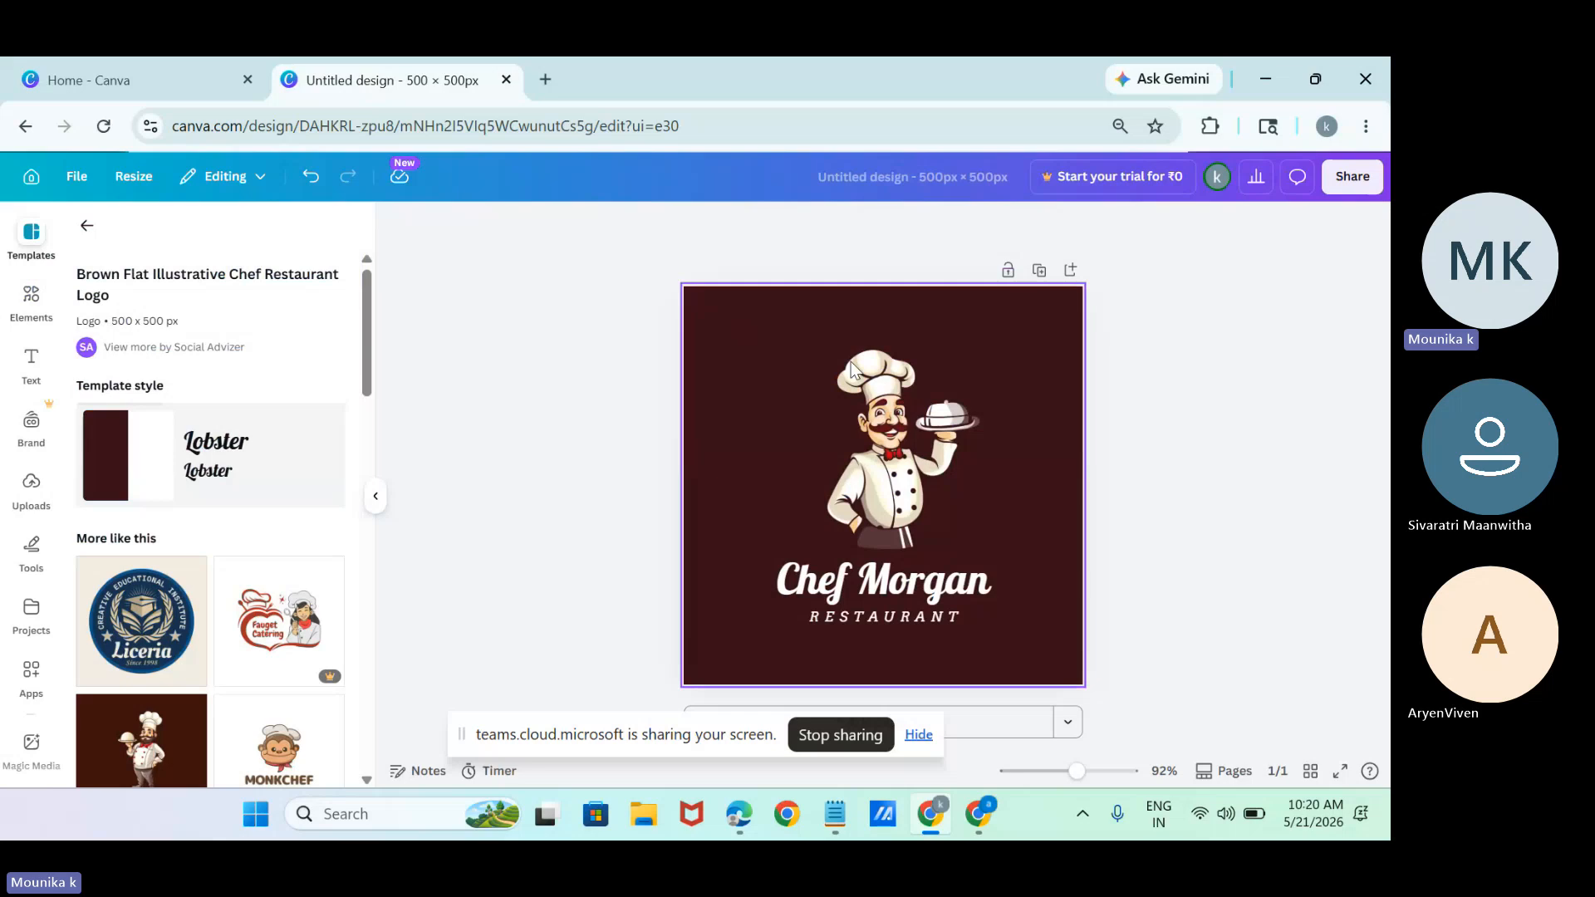
left_click(991, 366)
right_click(992, 367)
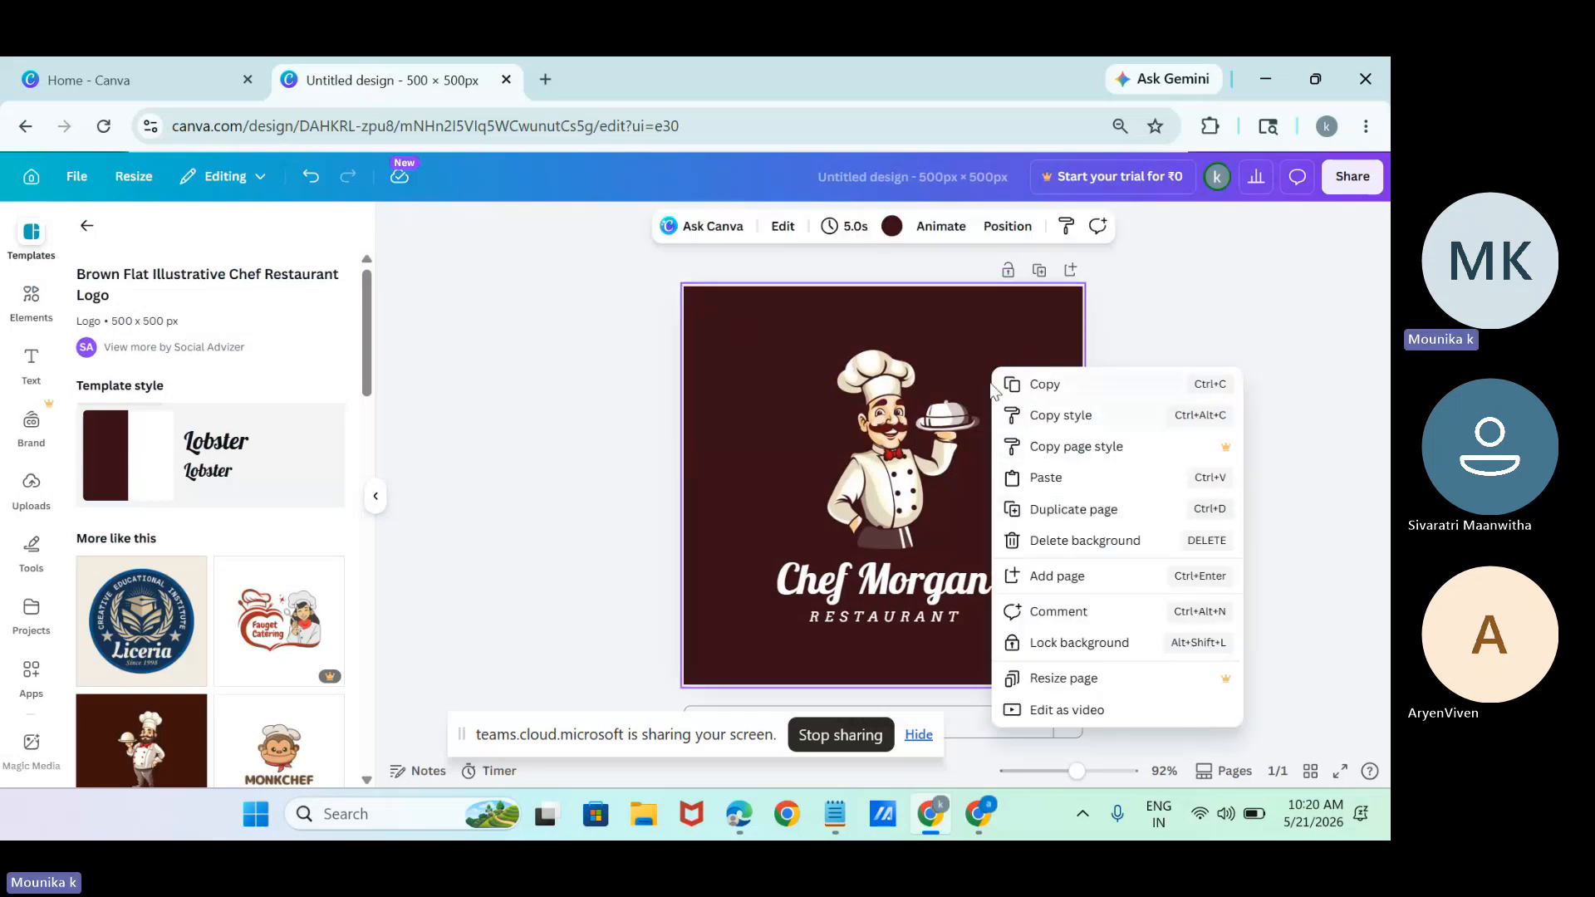
right_click(973, 340)
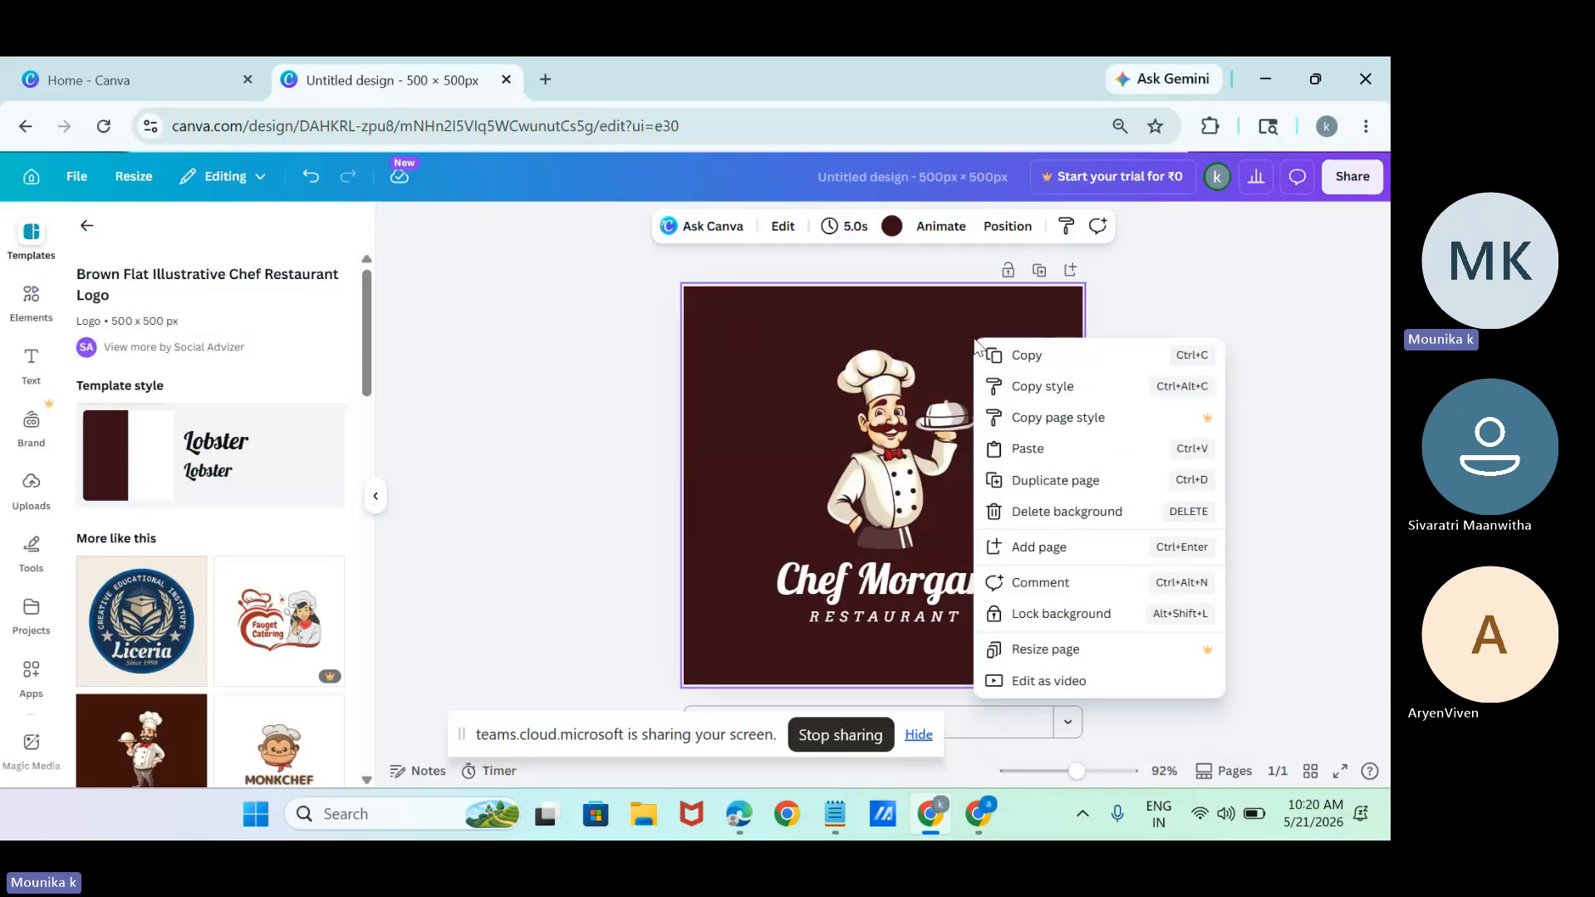
left_click(966, 336)
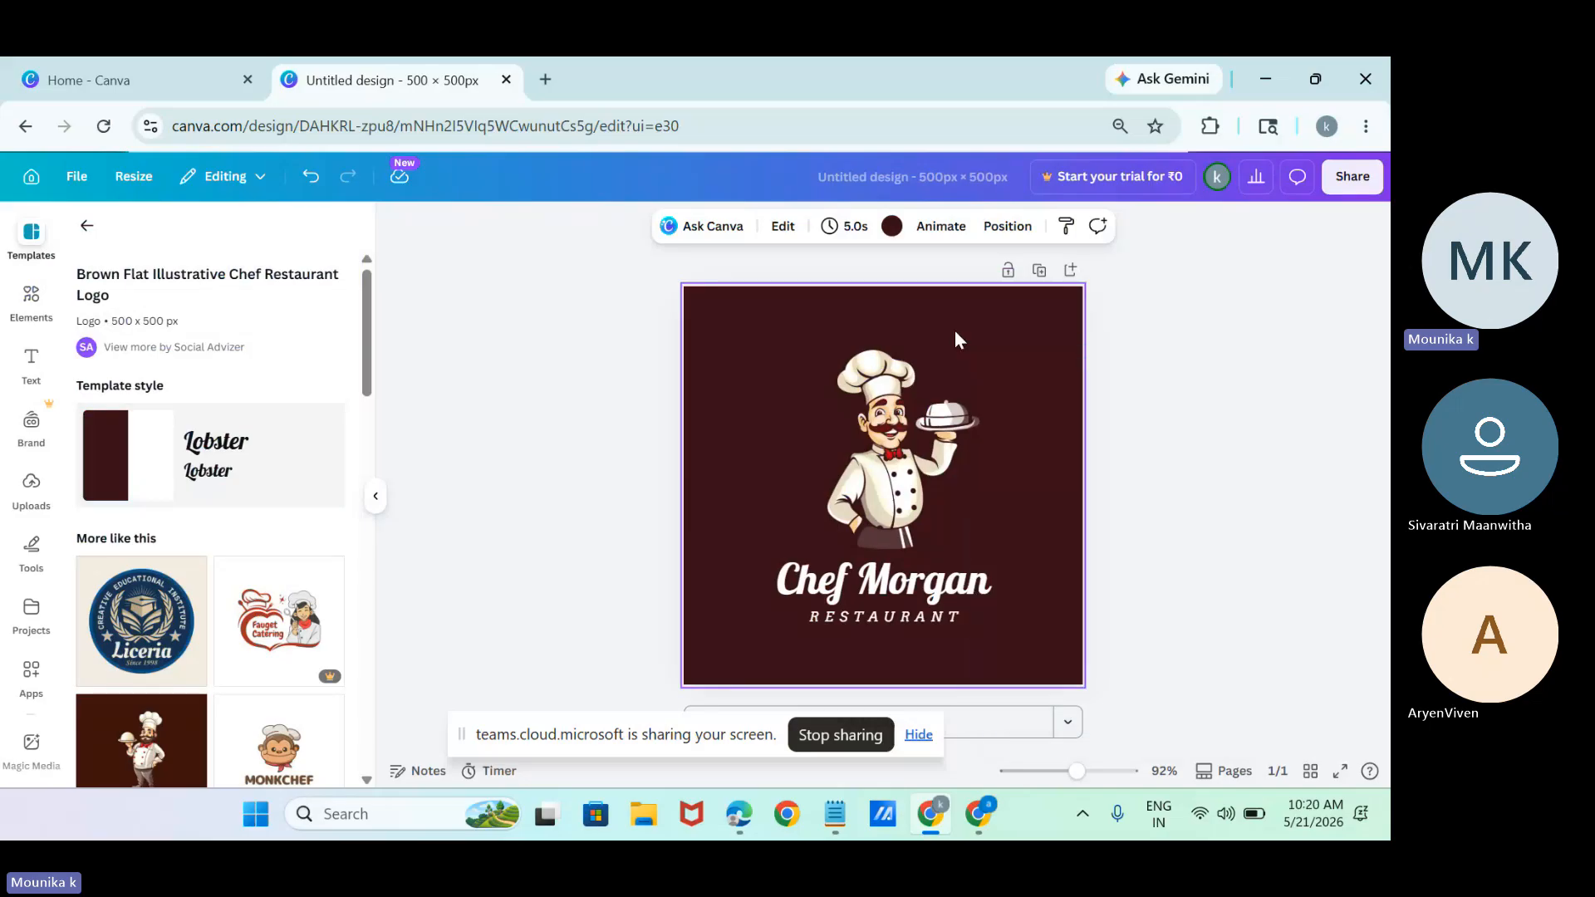
left_click_drag(953, 329, 1200, 503)
left_click(677, 425)
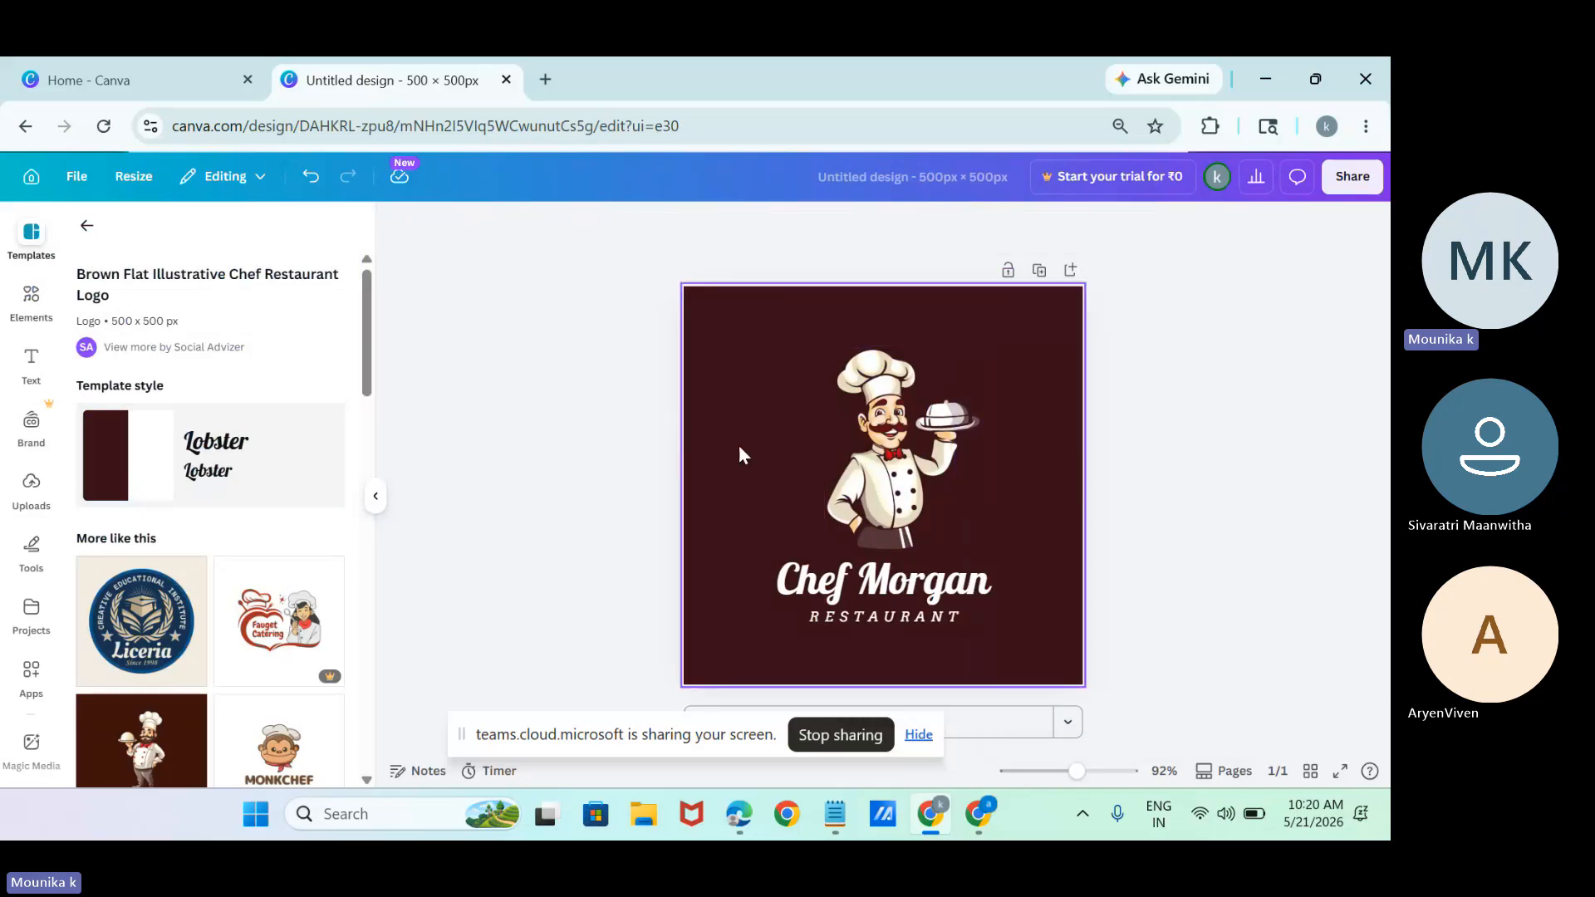
left_click(800, 496)
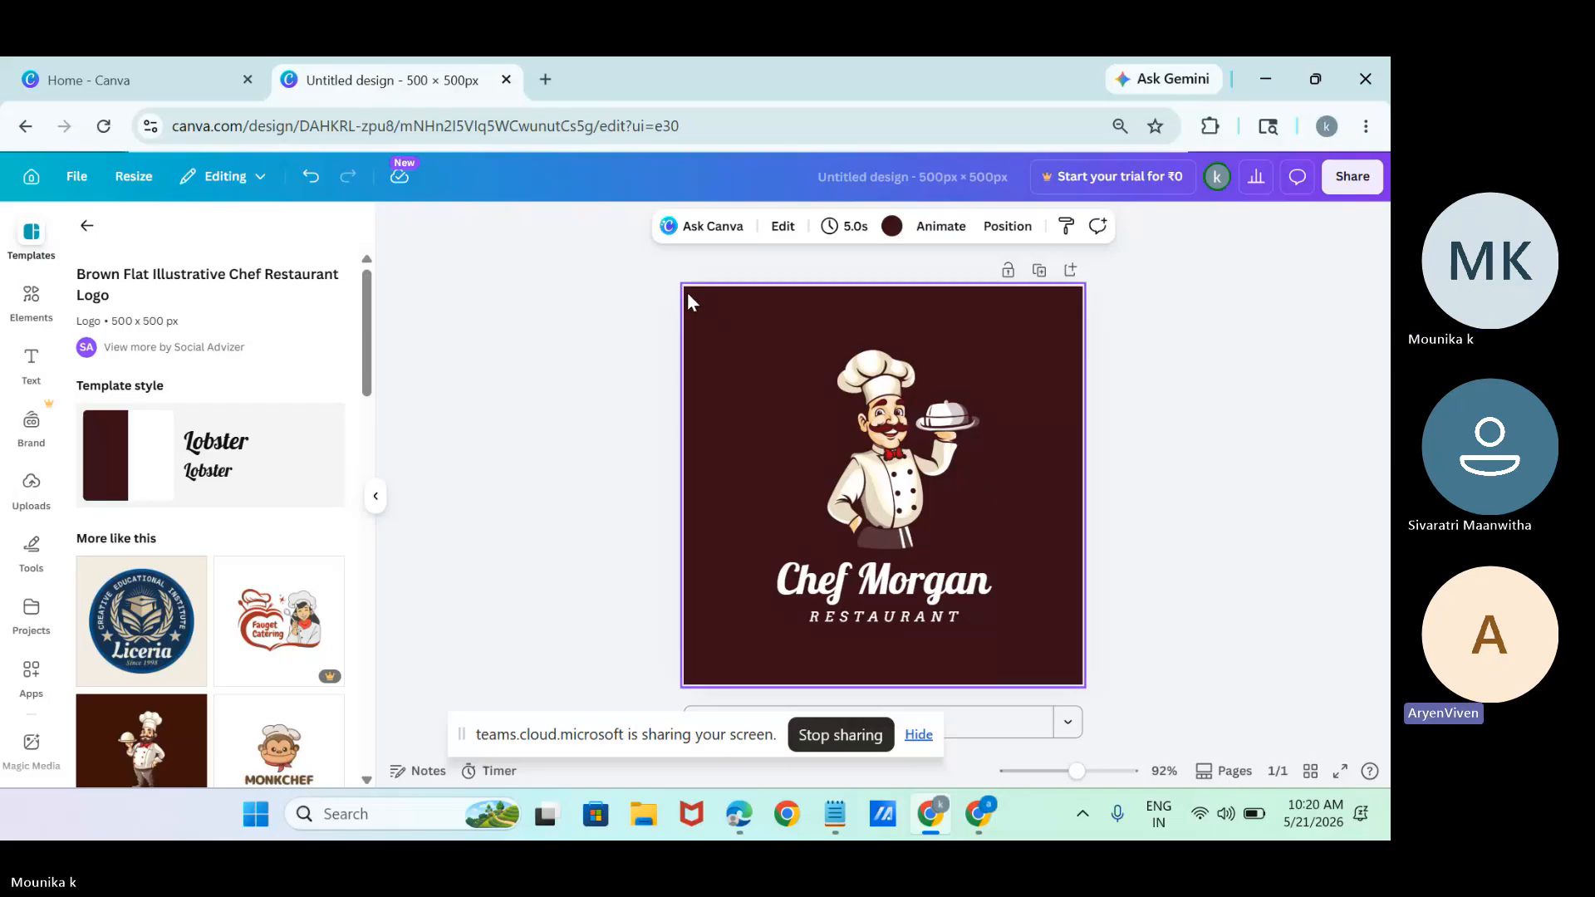
left_click(830, 417)
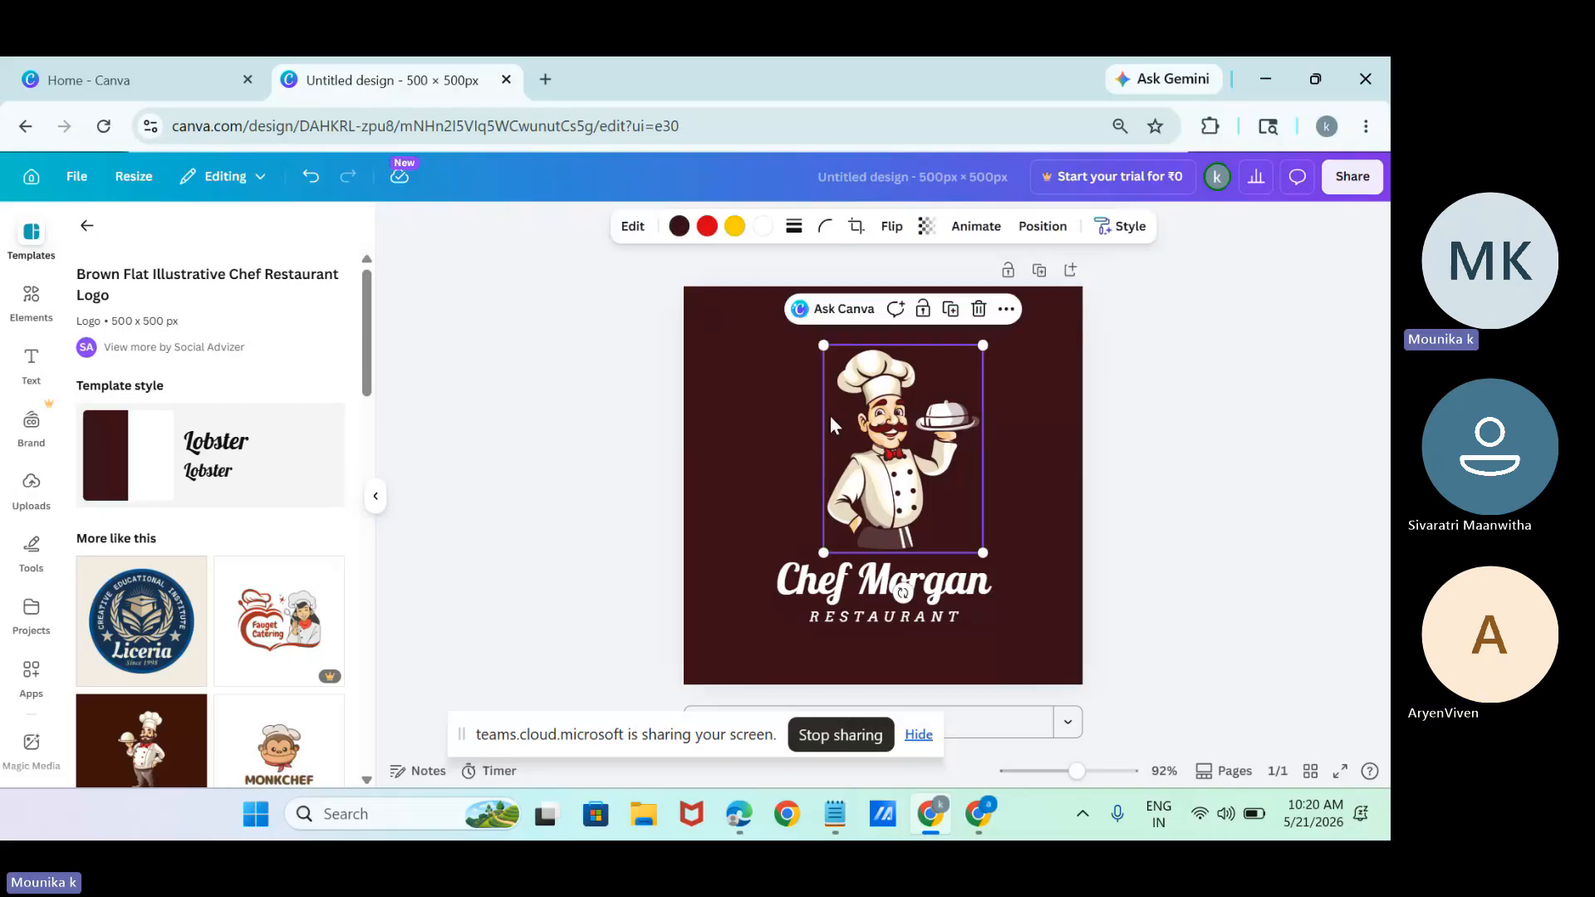
Bring the chef illustration forward and reorder the layers with the restaurant name on top and the RESTAURANT text below the chef.
left_click(1049, 229)
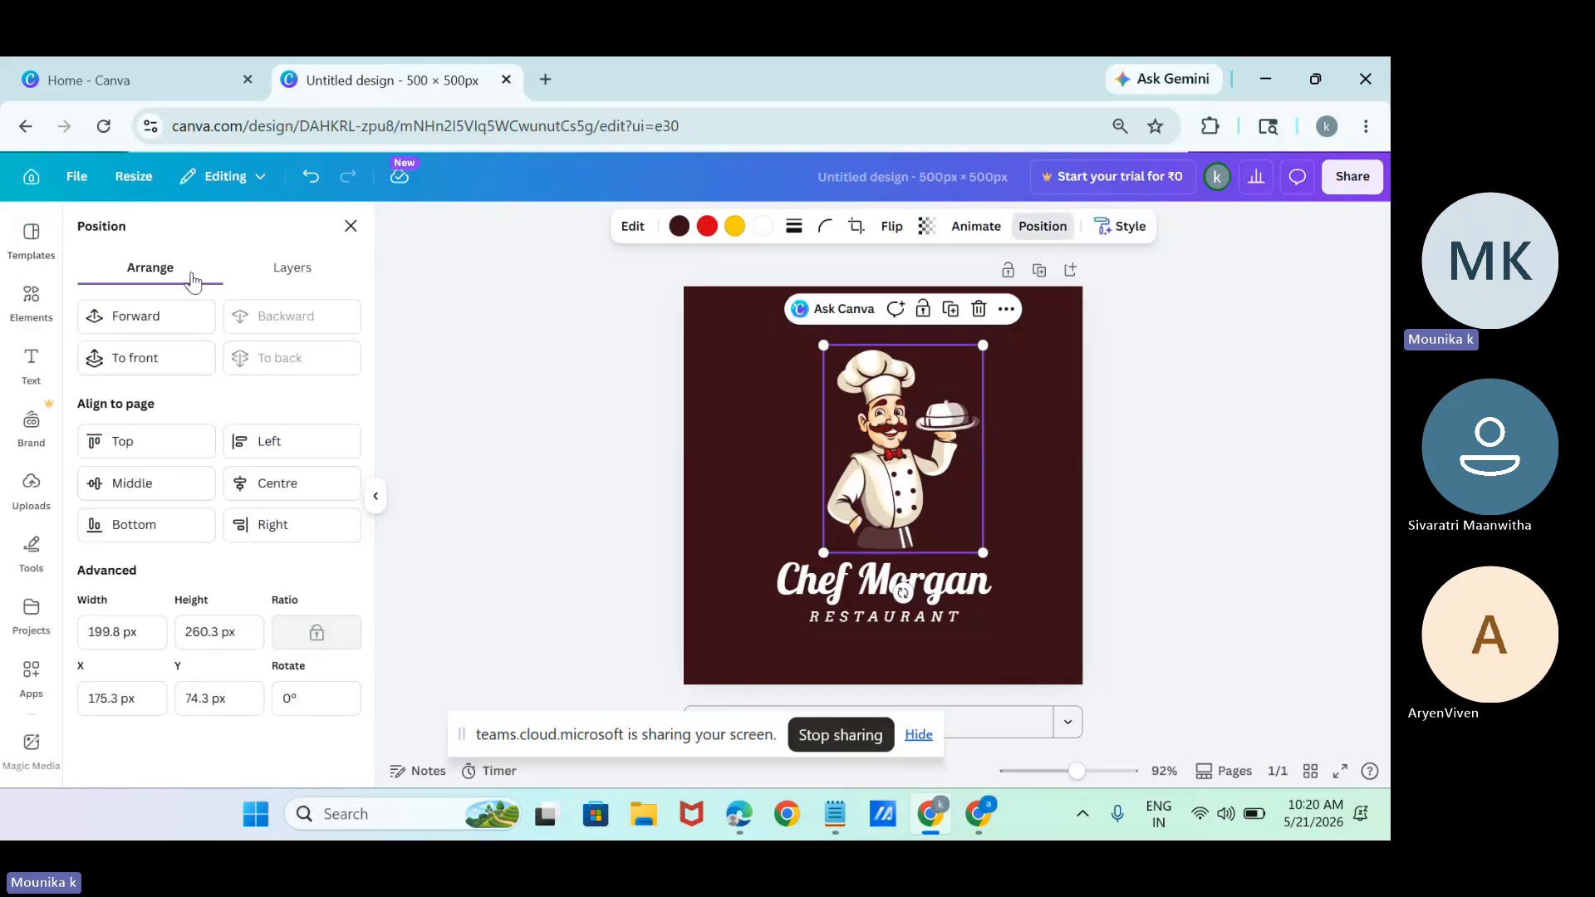
left_click(151, 316)
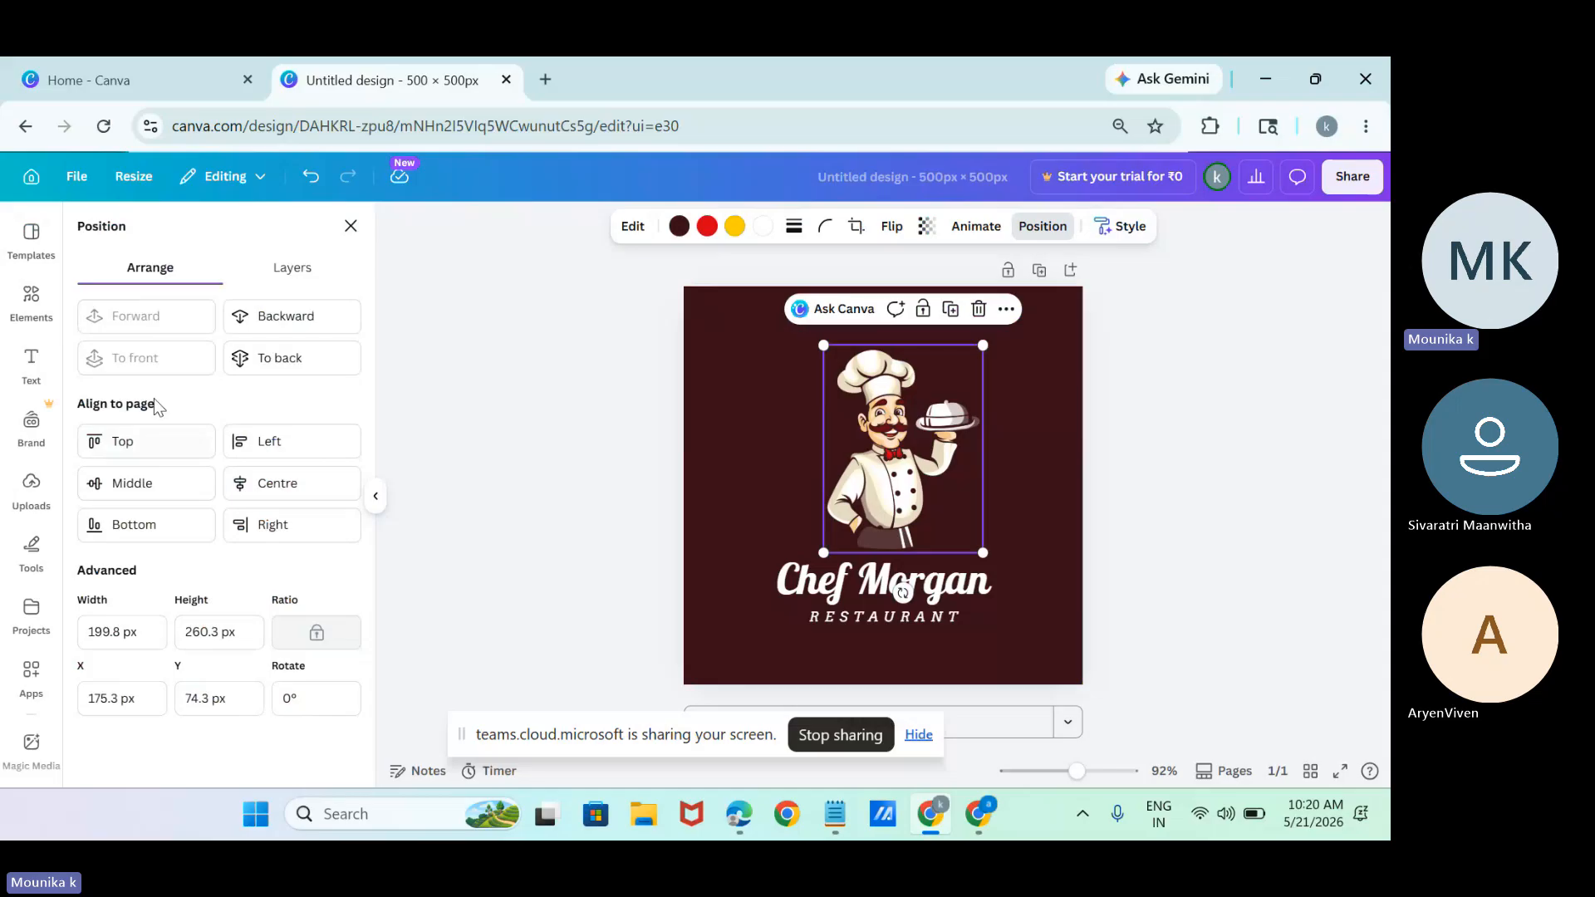
left_click(286, 272)
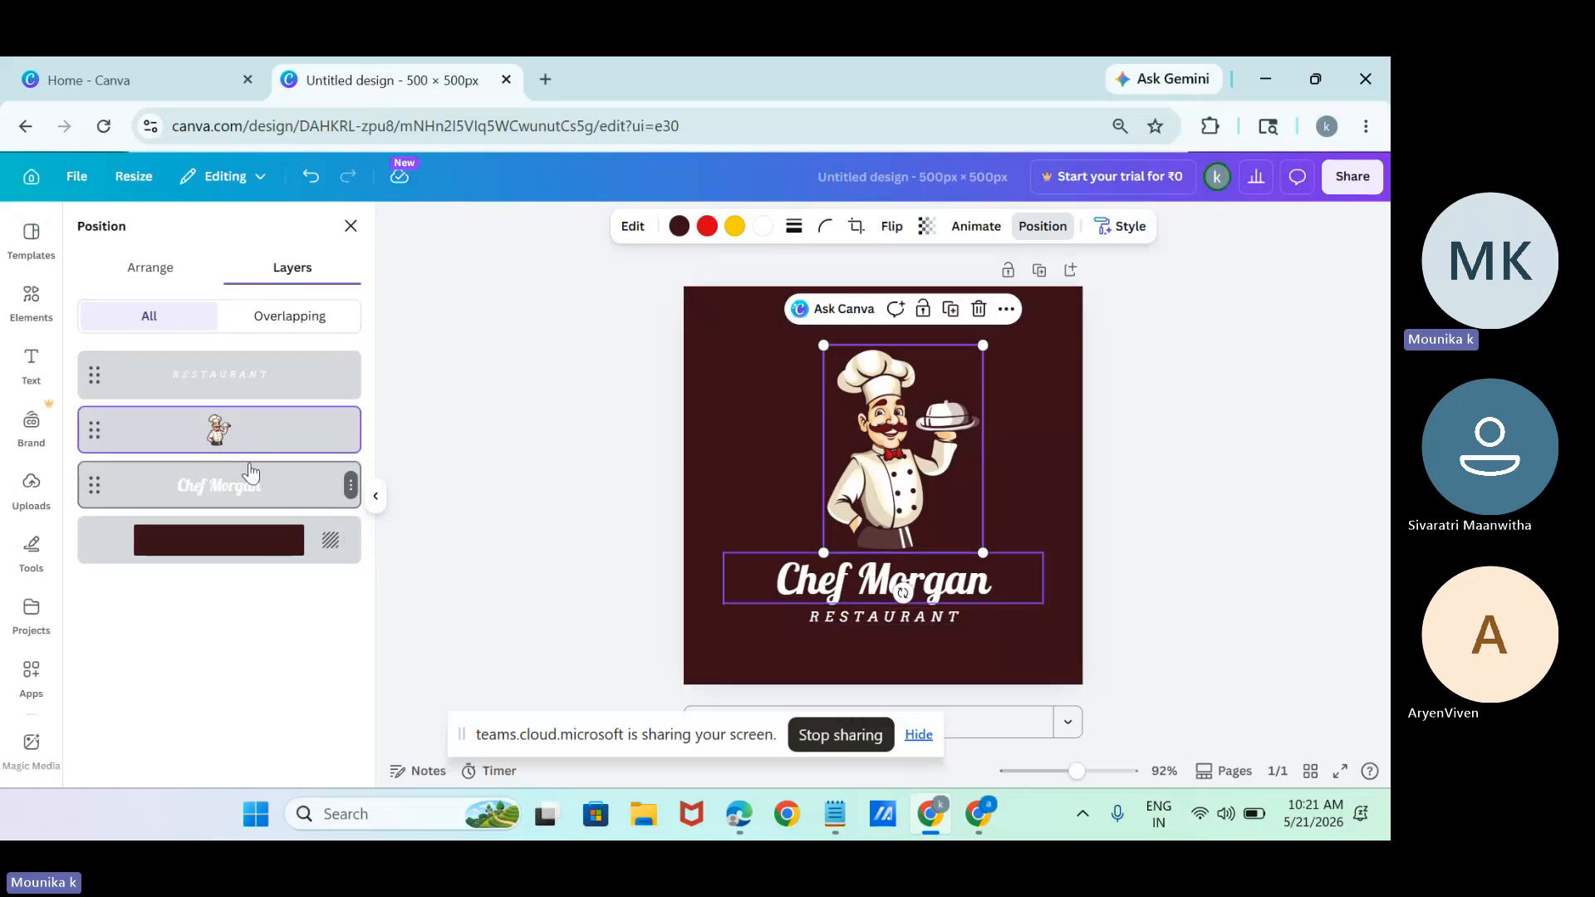
left_click_drag(249, 480, 276, 506)
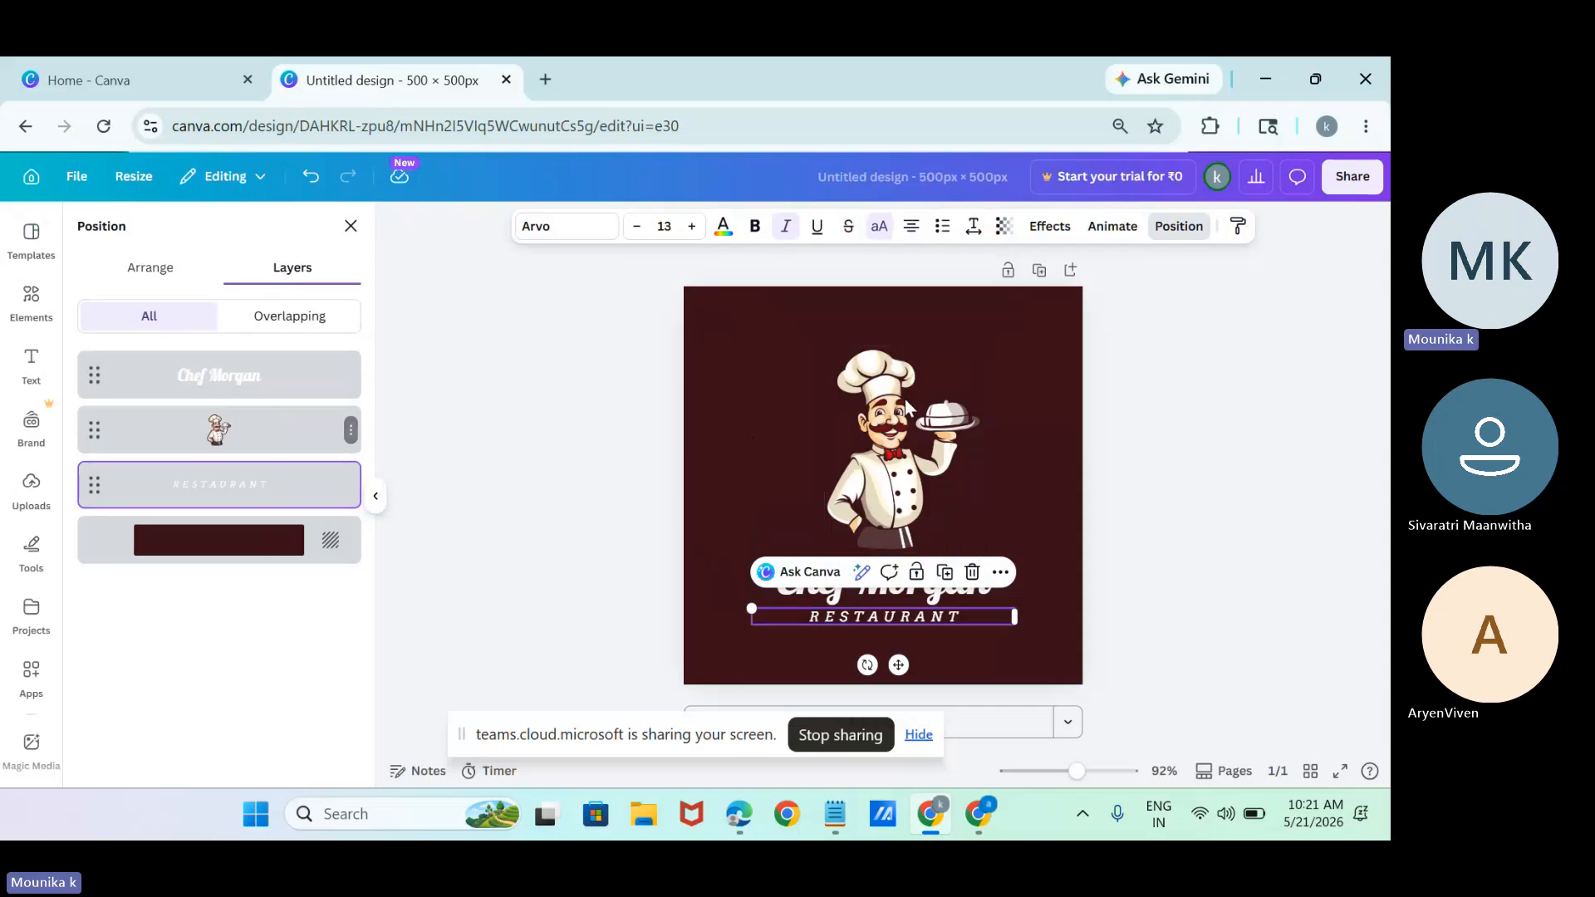
left_click(728, 433)
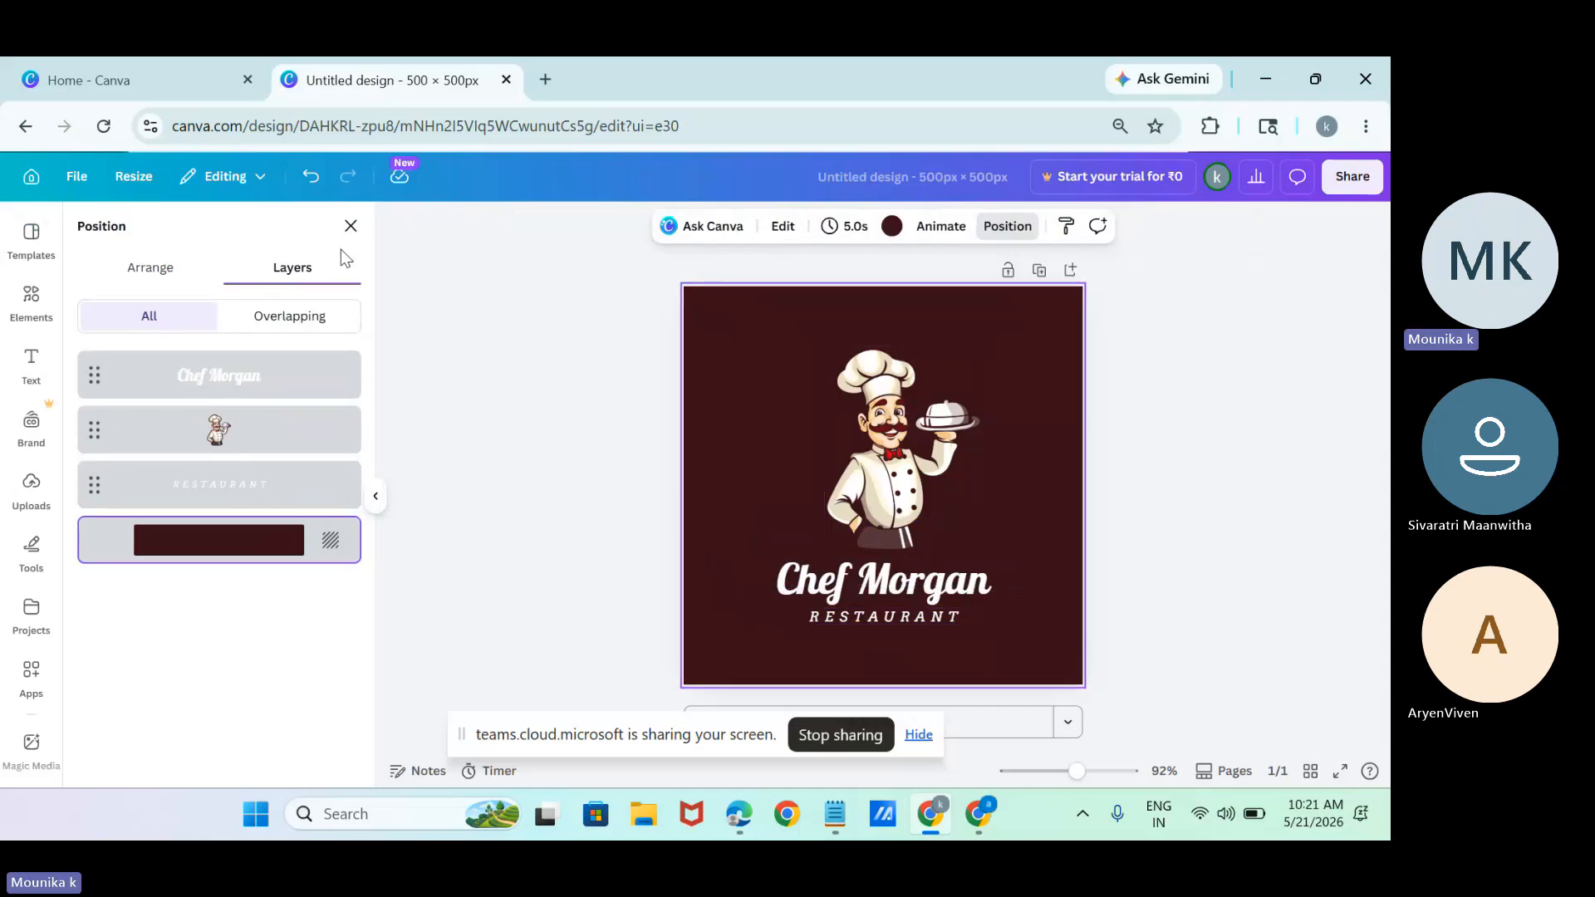
View the overlapping layers and the arrange options for the logo's background, and hide the screen-sharing notice.
left_click(251, 326)
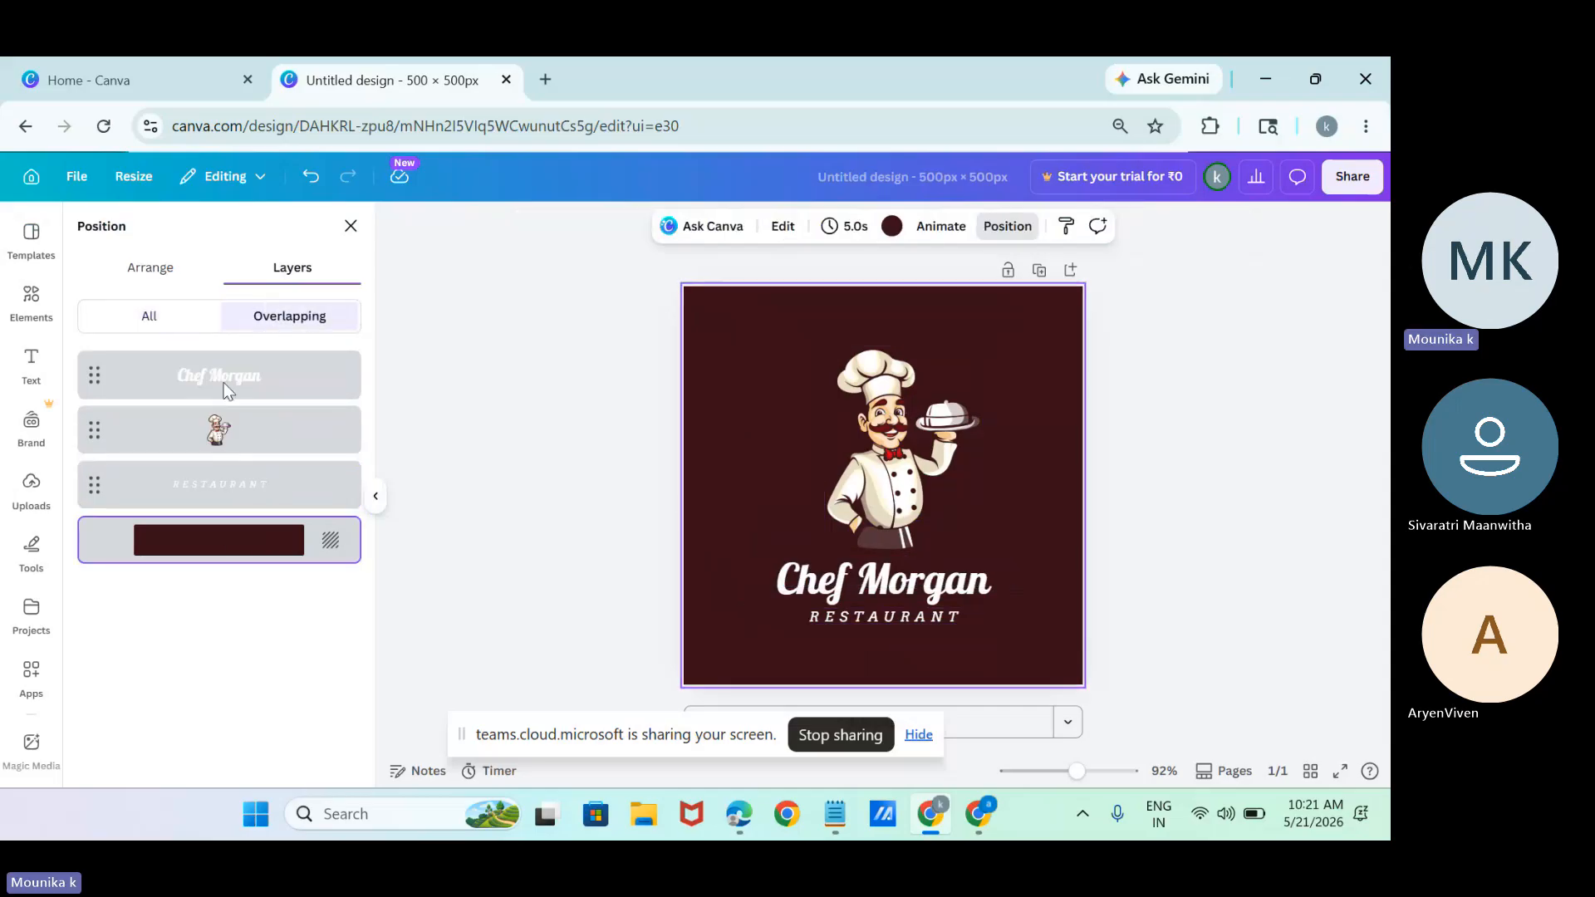
left_click(158, 281)
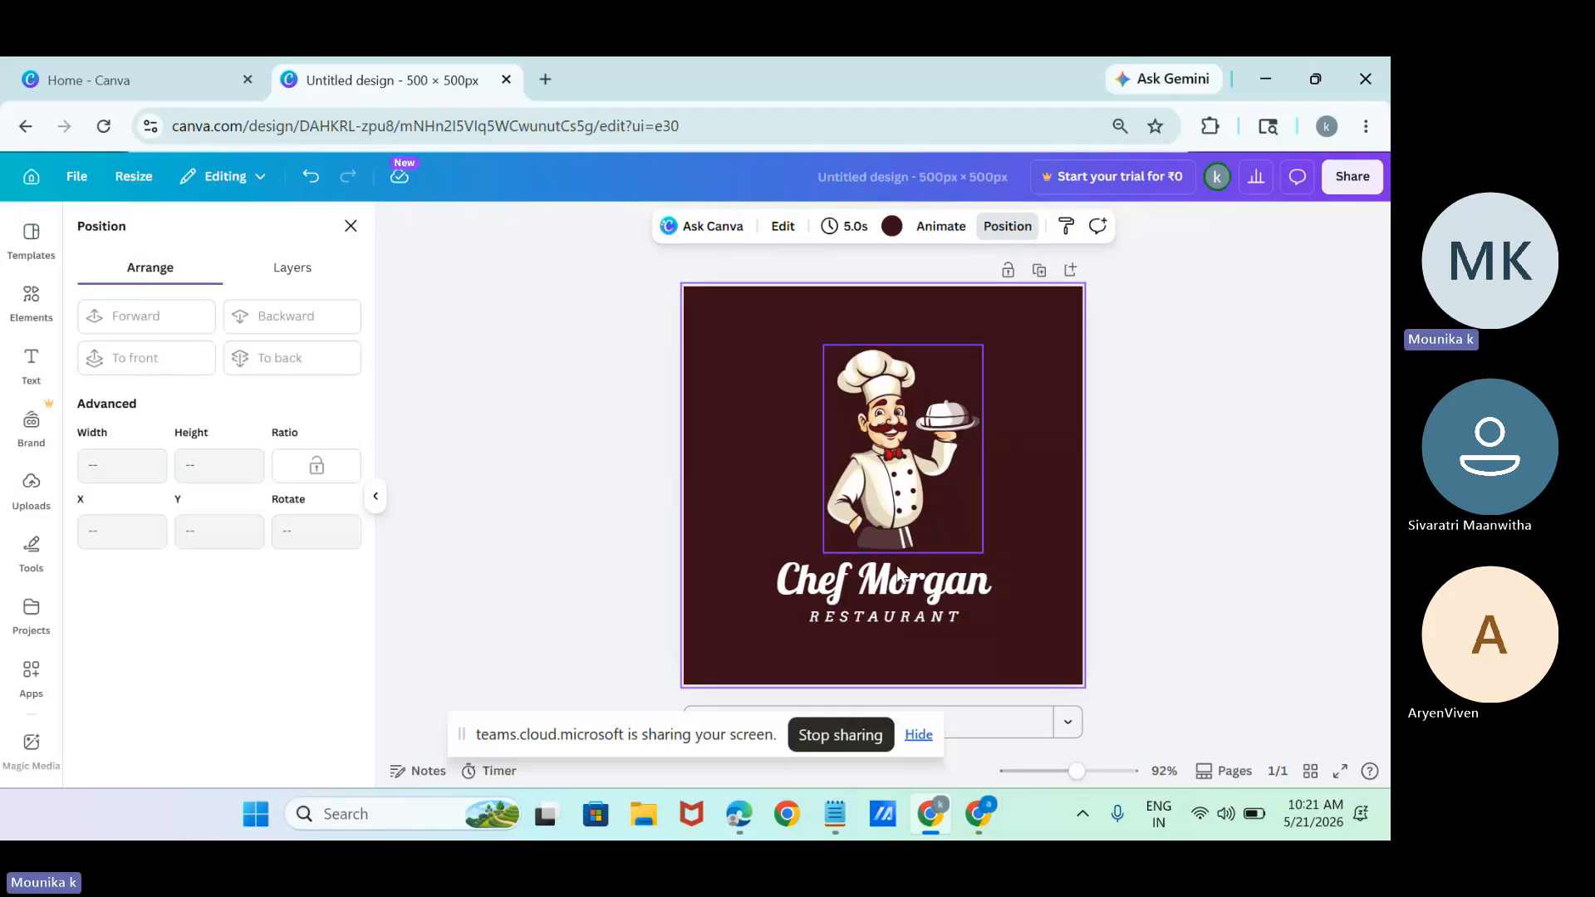
left_click(926, 741)
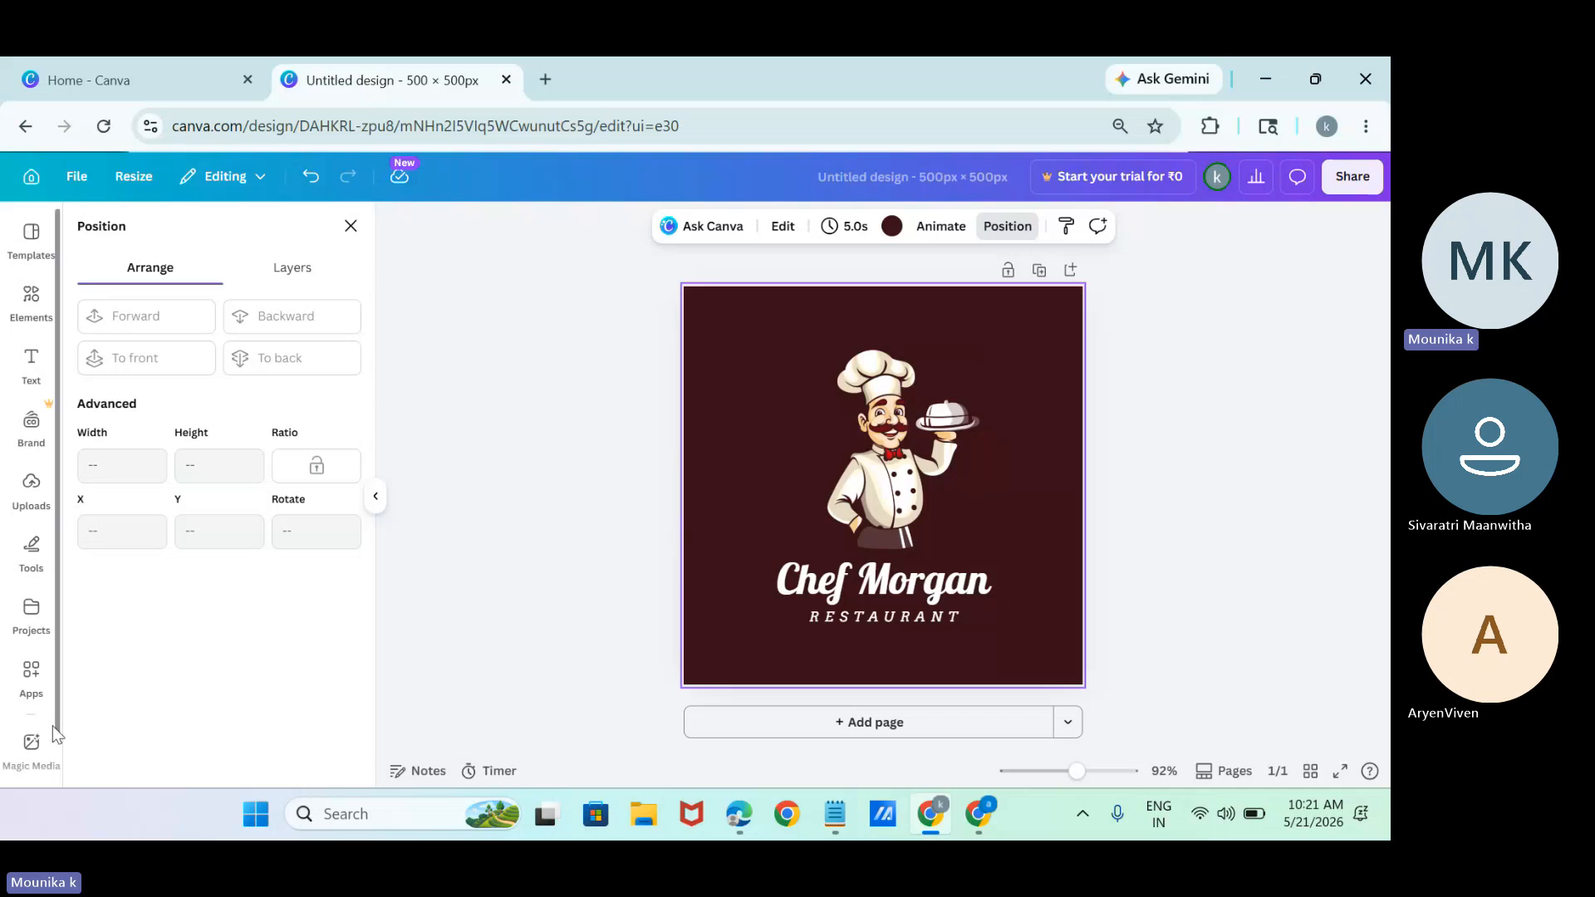
Add the "cooking" frying pan Lottie animation to the logo and place it above the chef's tray.
left_click(30, 681)
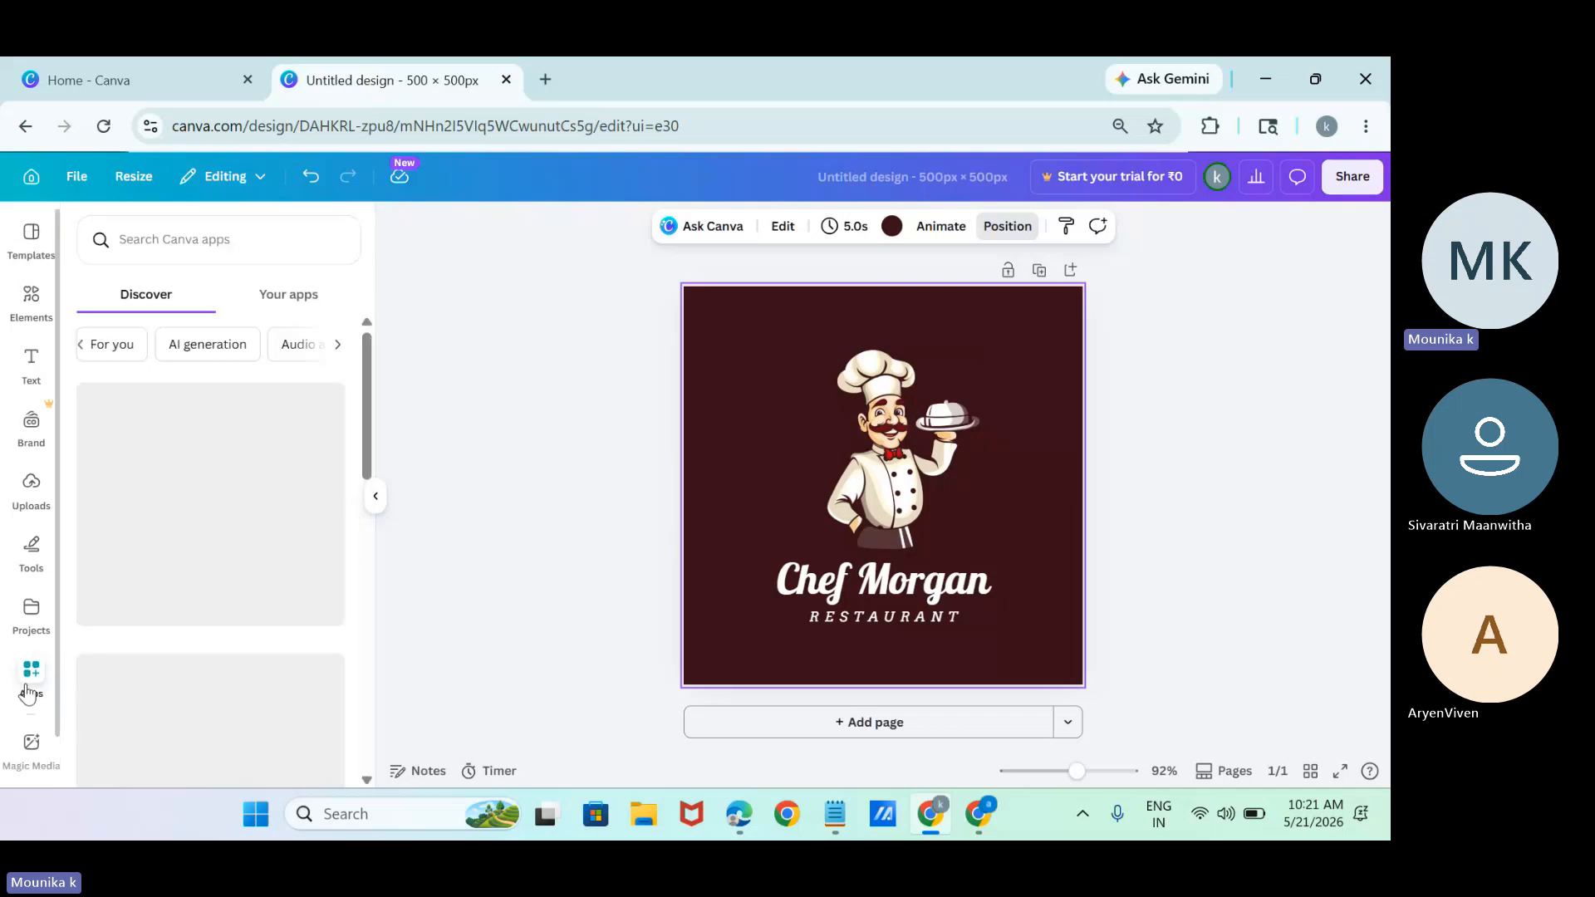
left_click(179, 592)
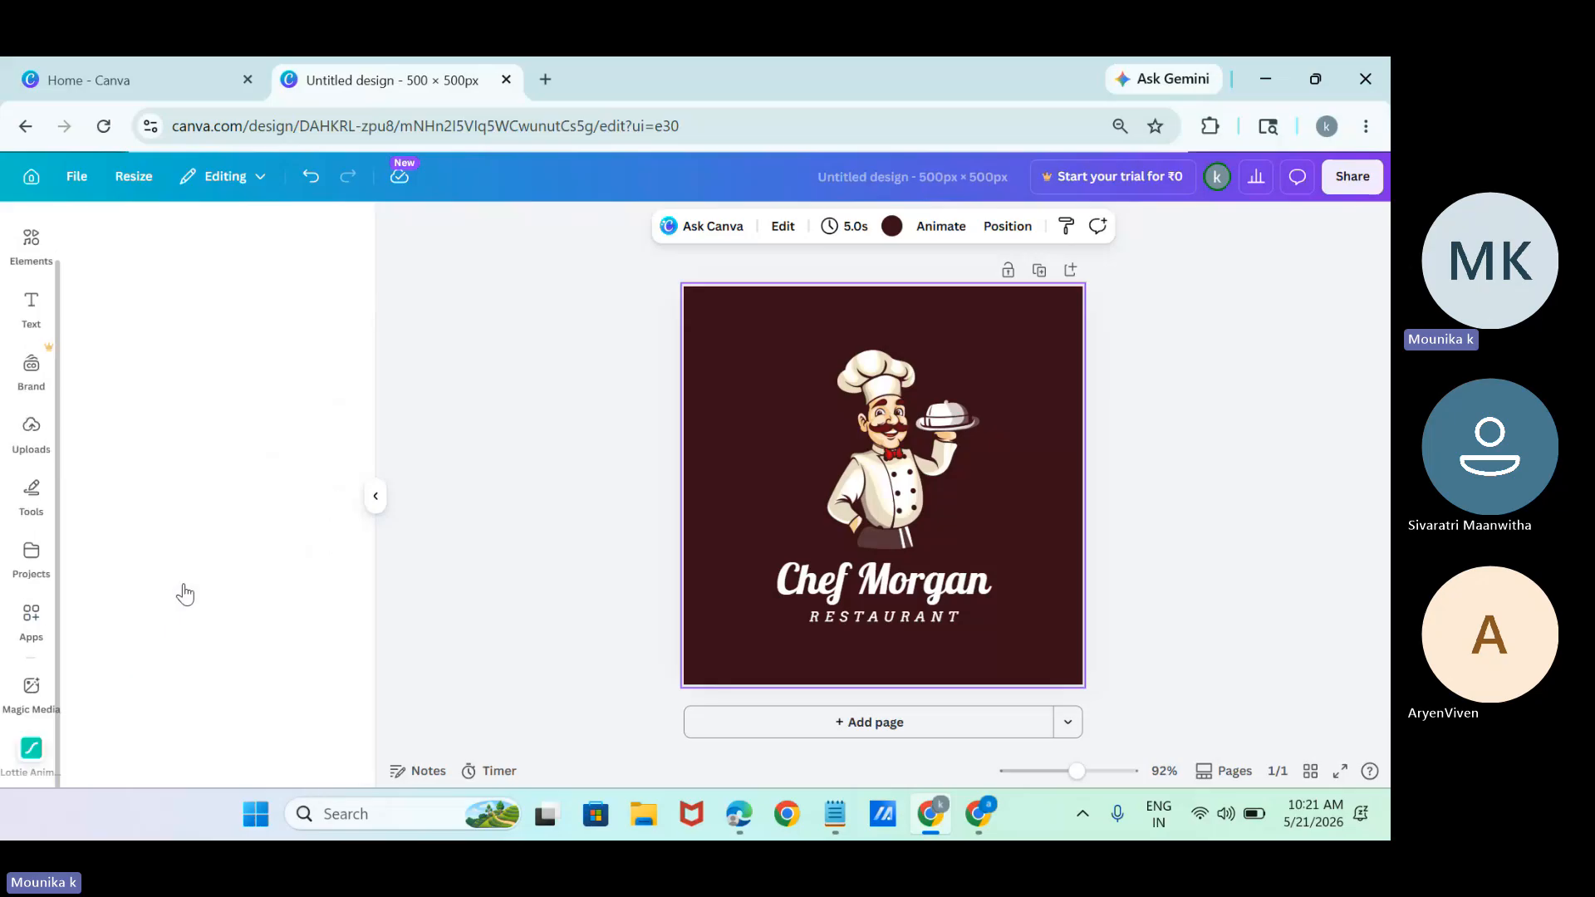
left_click(223, 720)
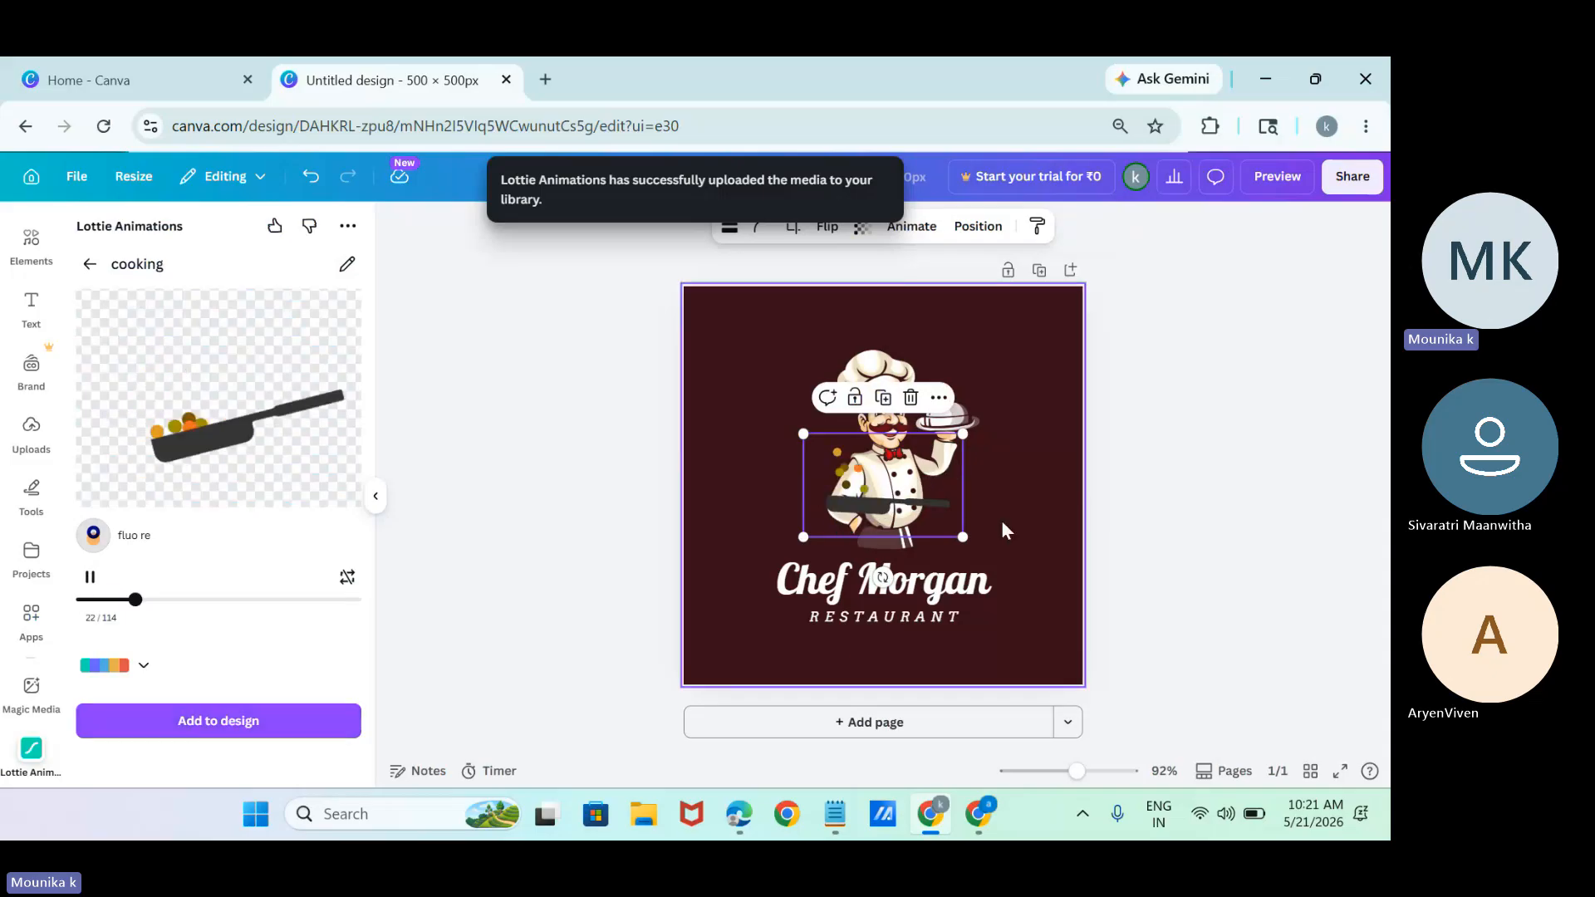
left_click_drag(950, 501, 1053, 394)
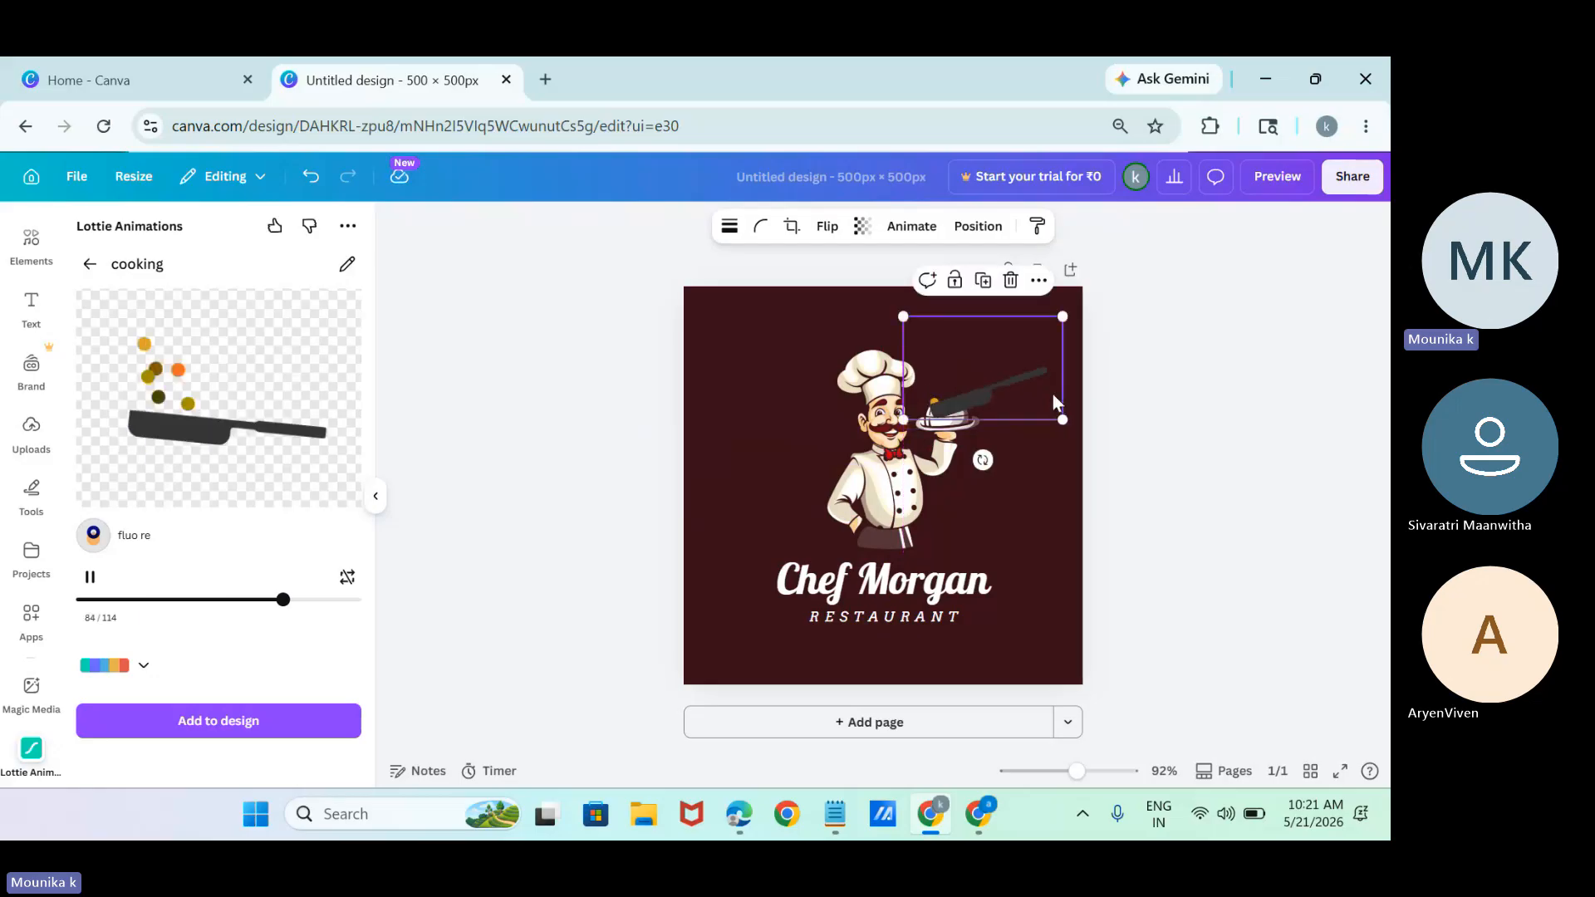
Try a solid border of weight 4 on the frying pan animation and remove it again.
left_click(731, 229)
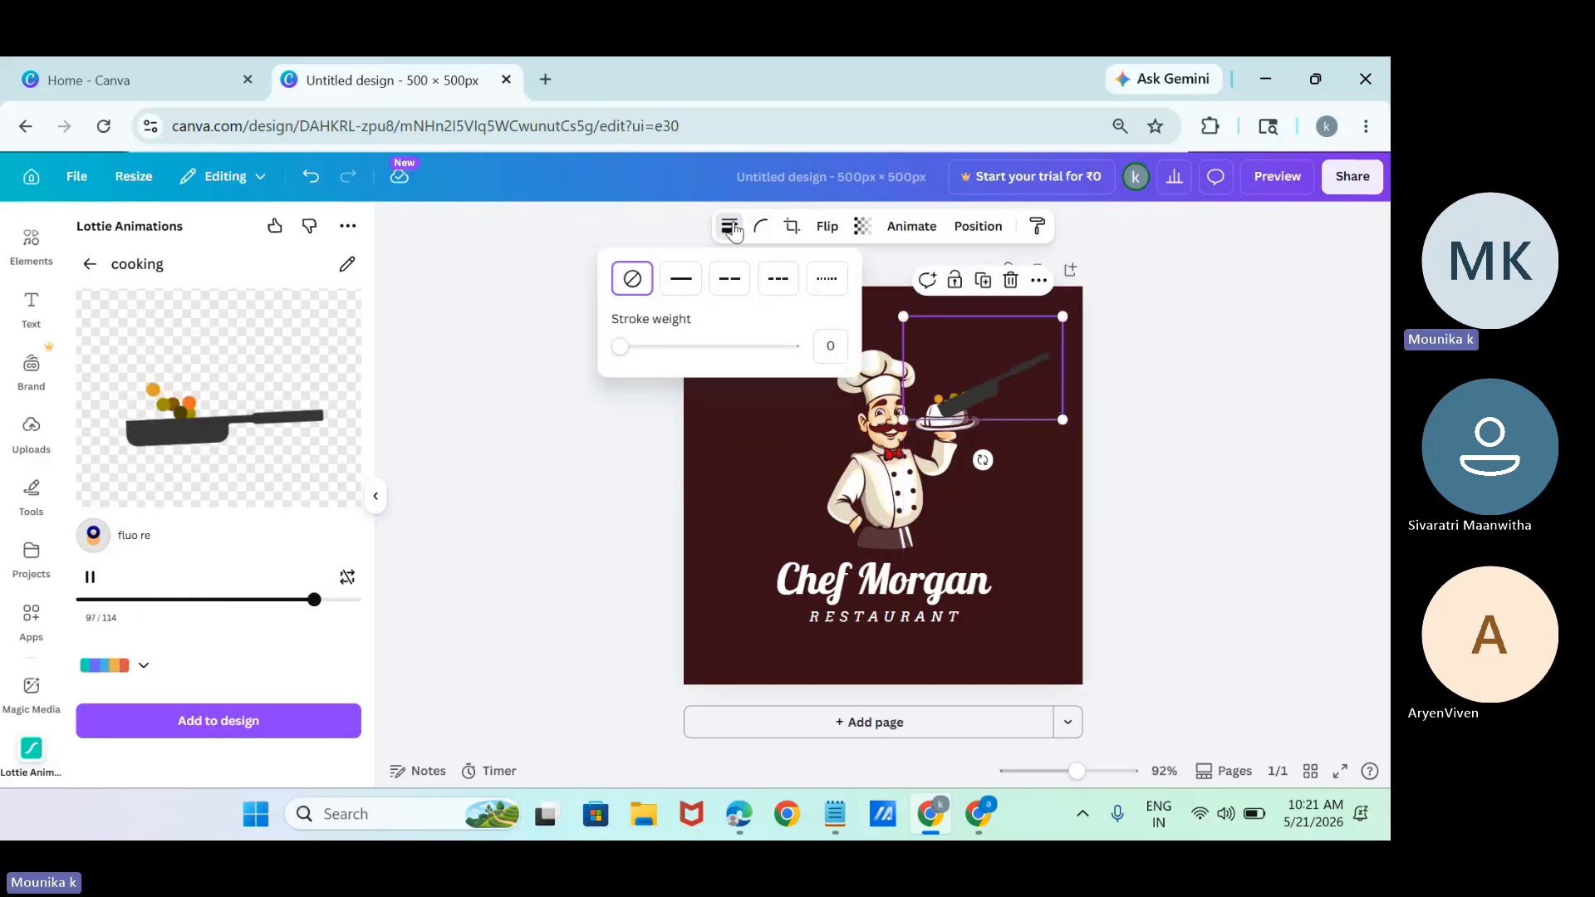
left_click(679, 282)
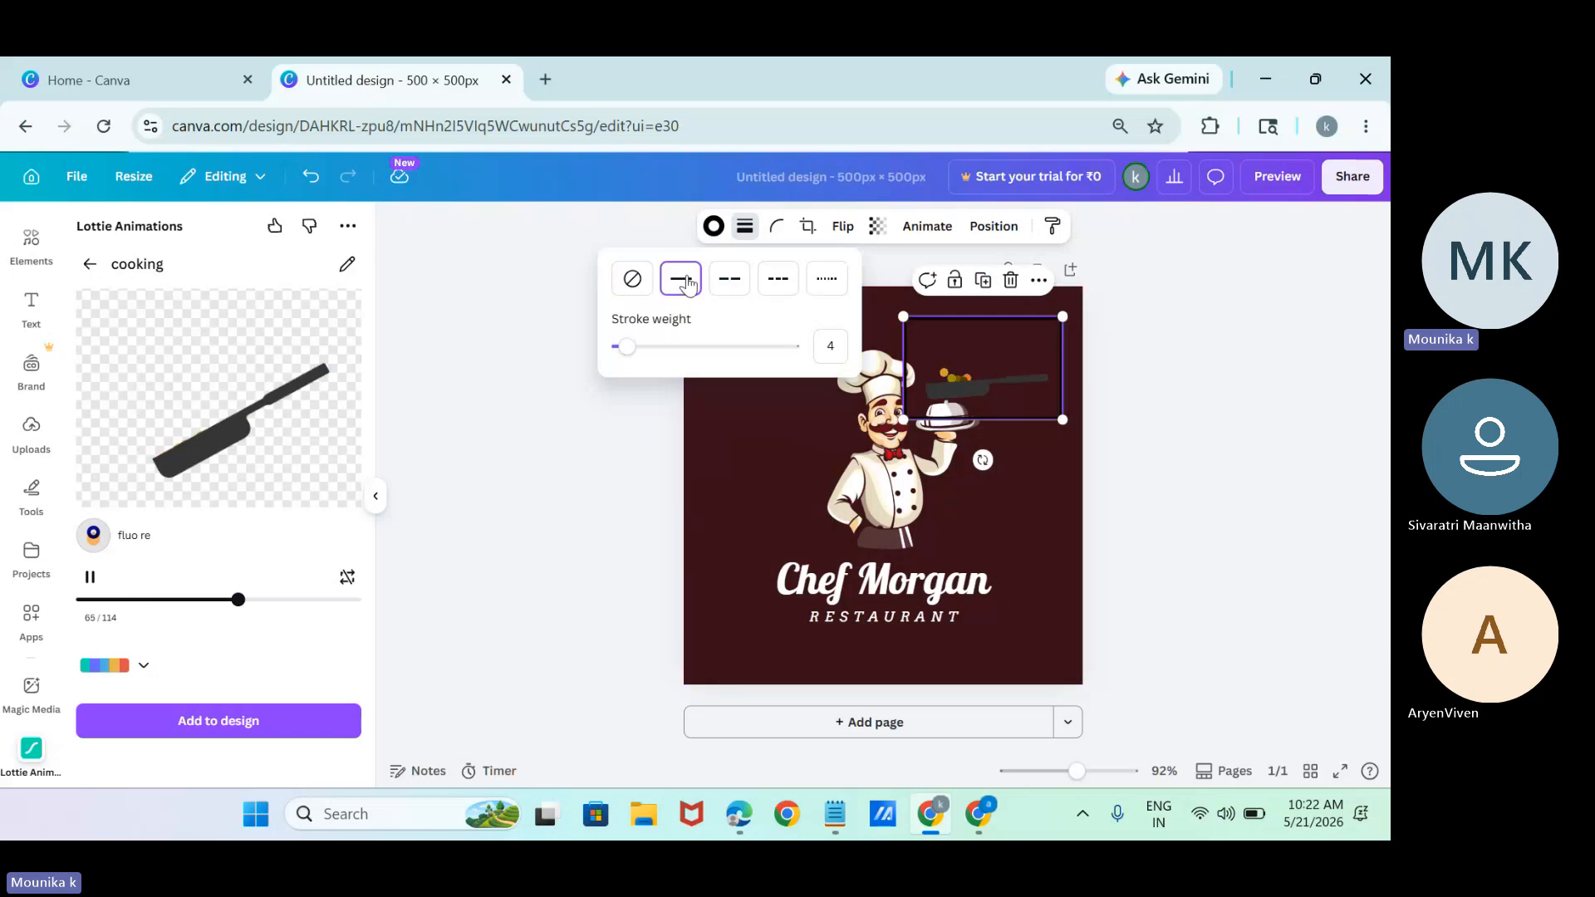
left_click(632, 279)
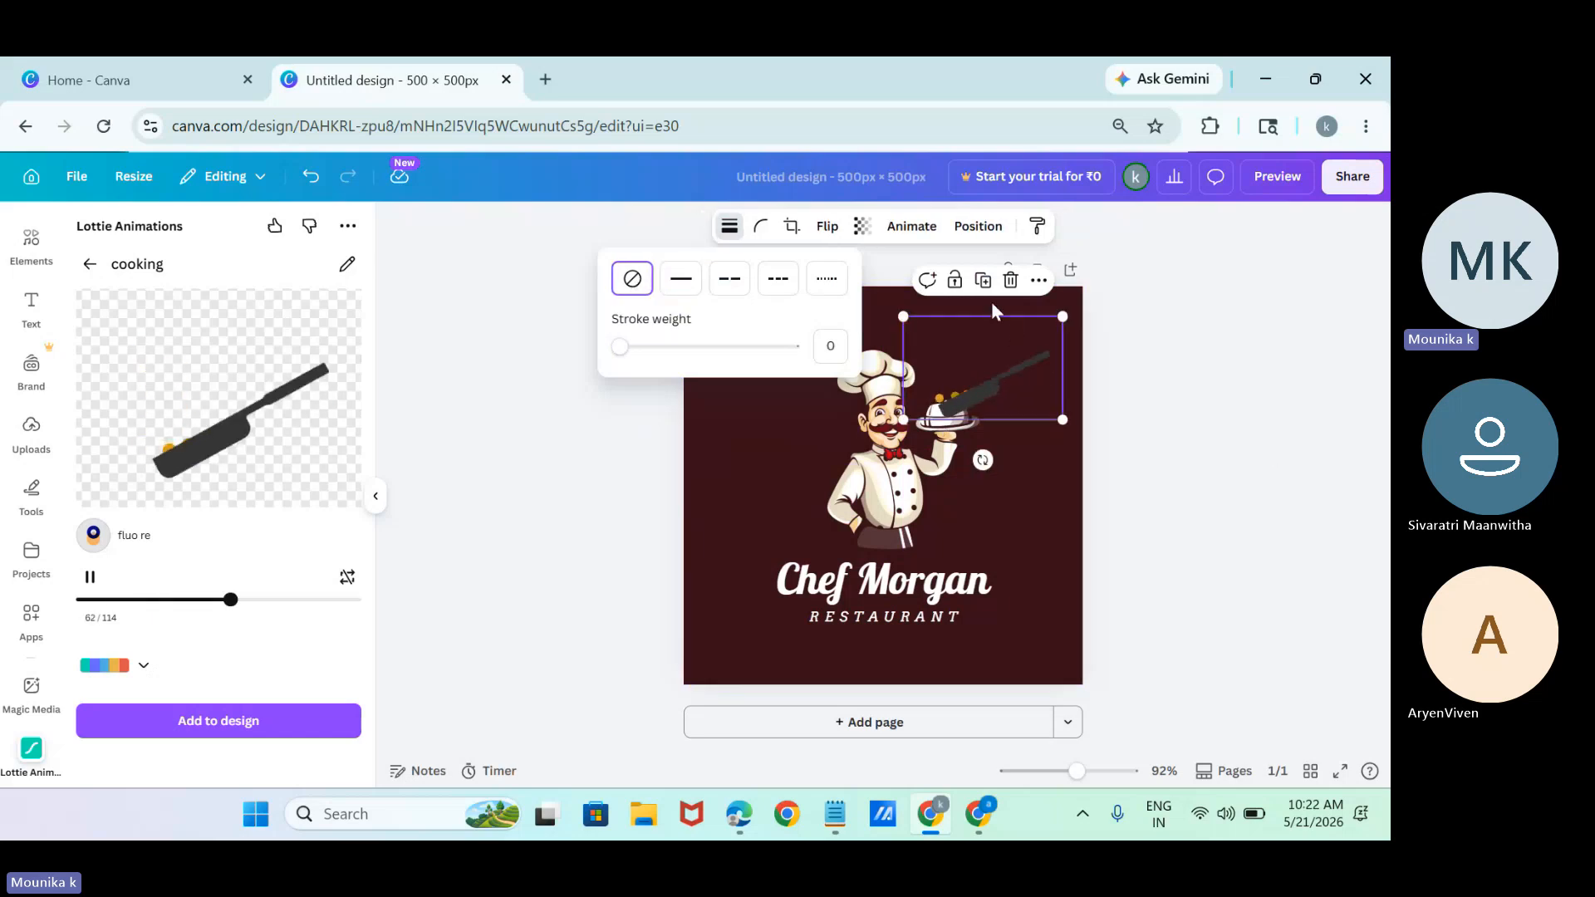
Flip the frying pan animation horizontally, try it over the lower part of the chef, and delete it.
left_click(828, 227)
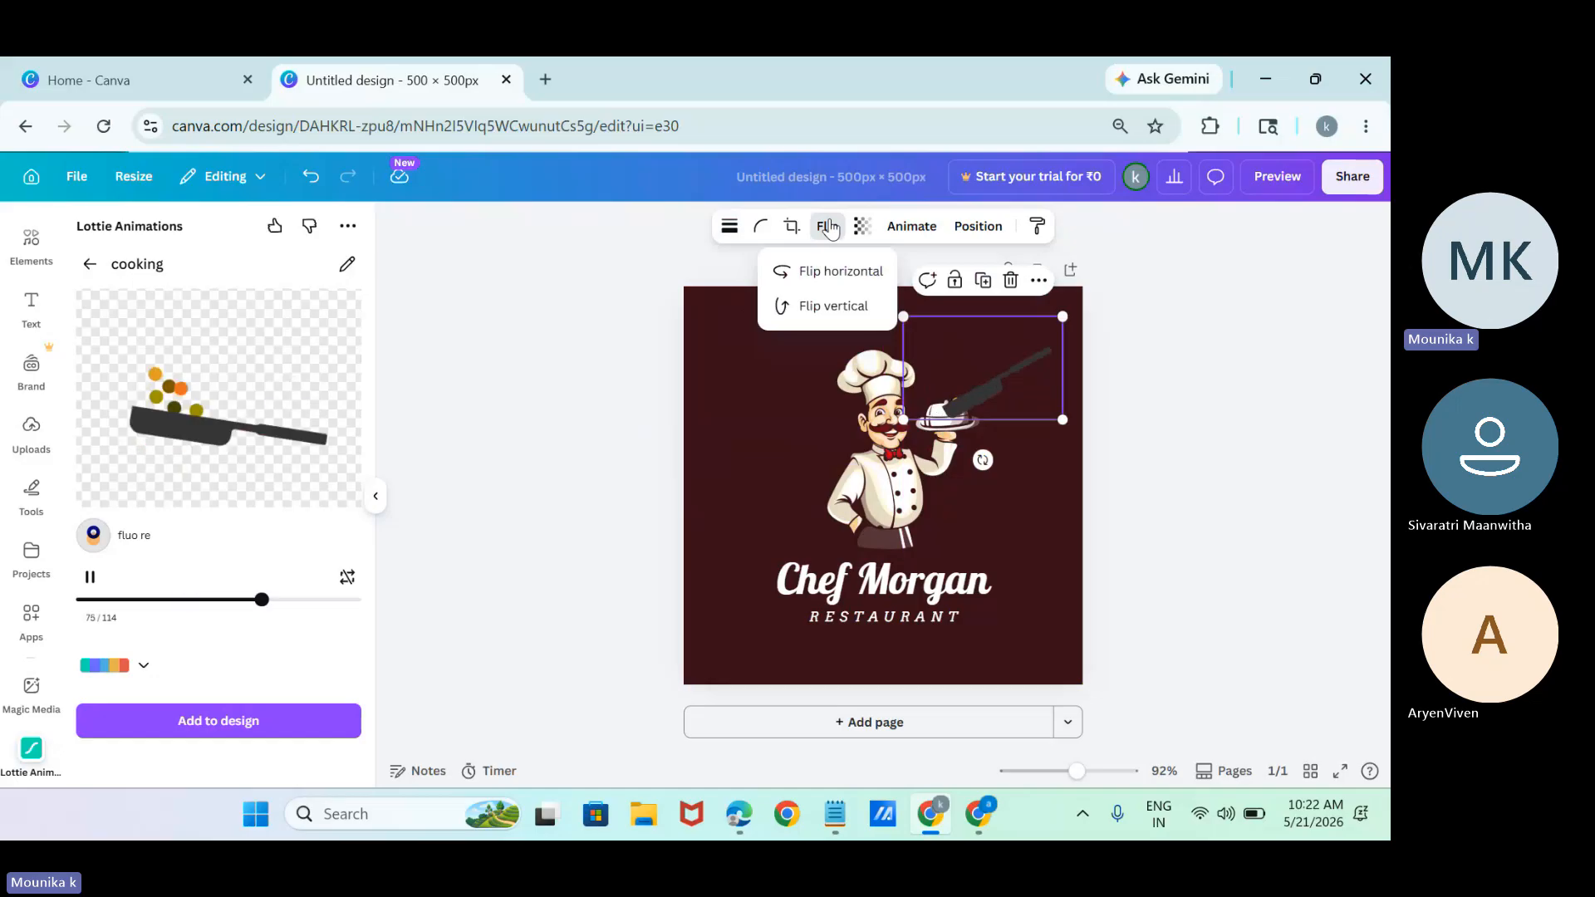
left_click(828, 227)
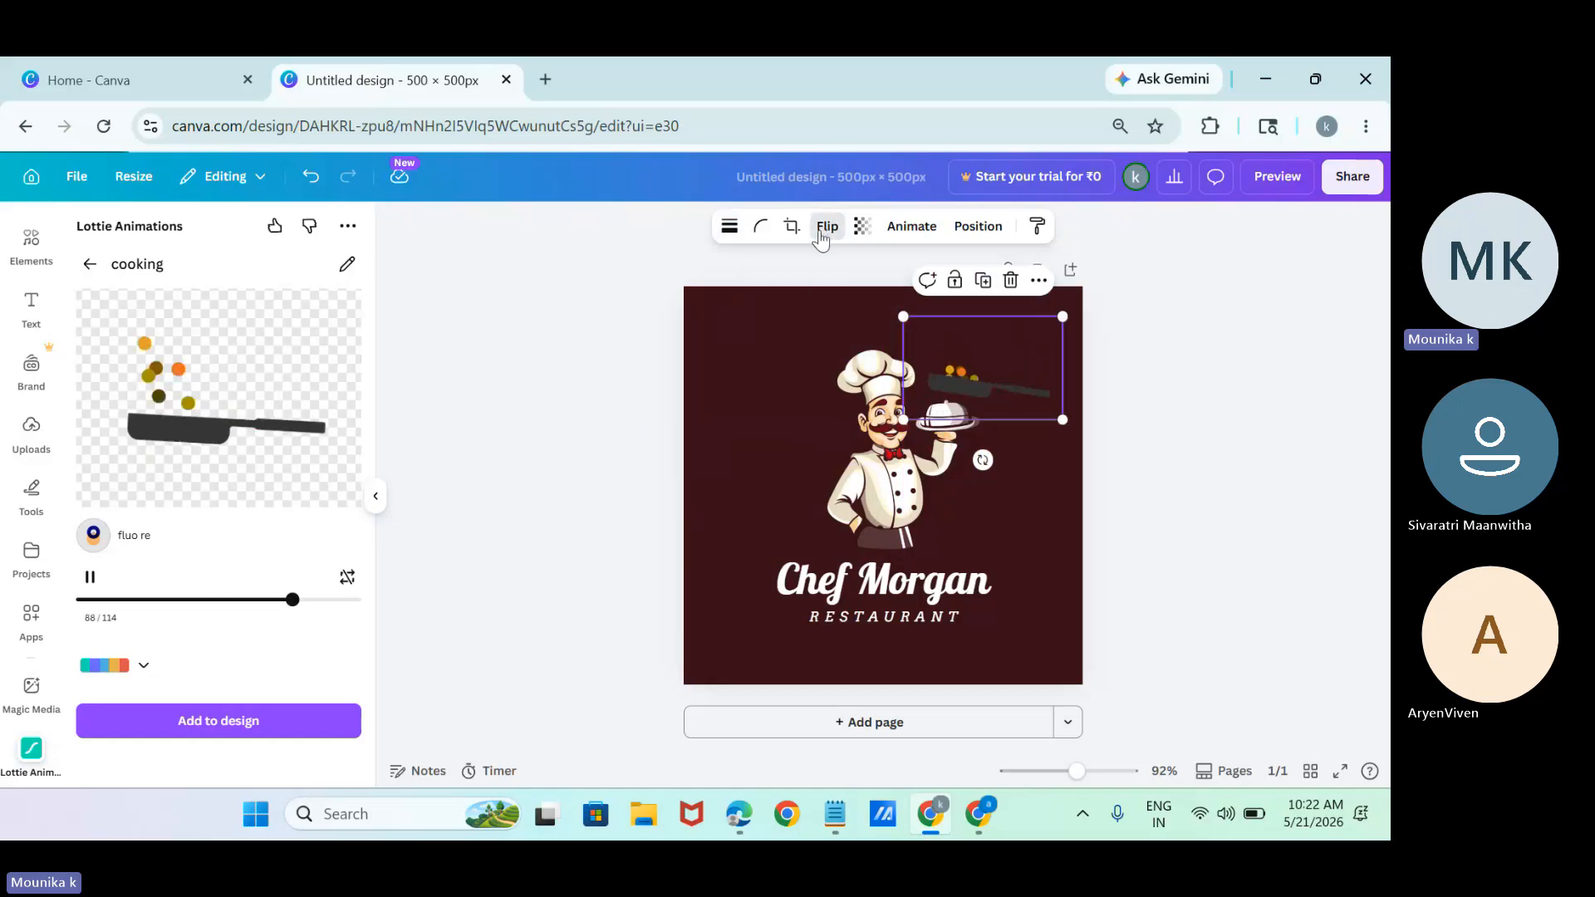
left_click(828, 227)
left_click(795, 272)
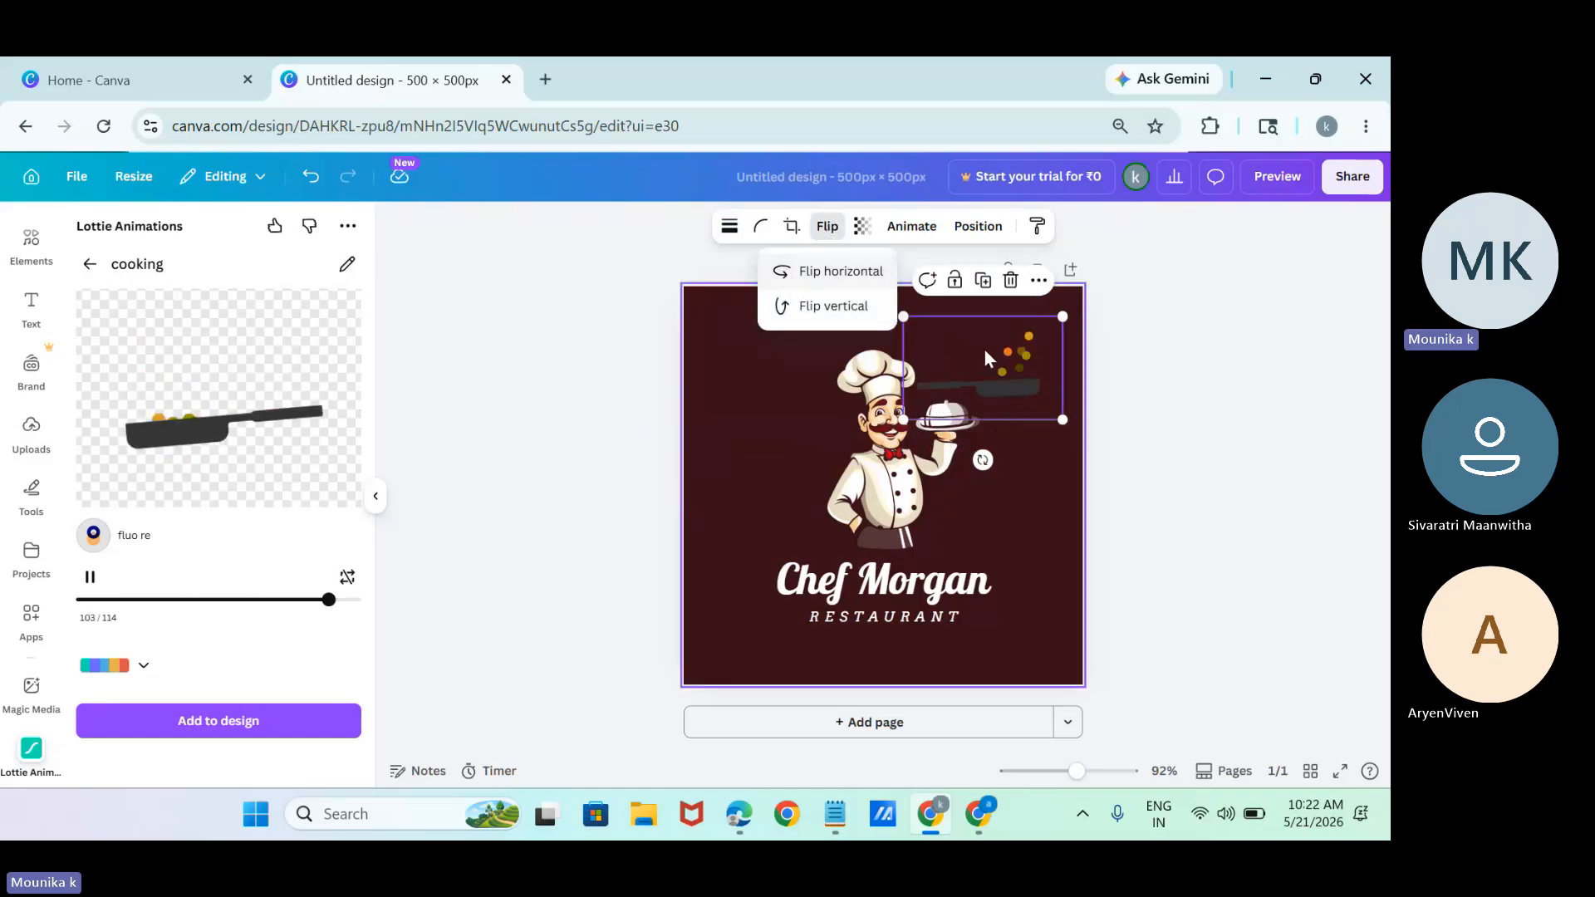
left_click(983, 347)
left_click_drag(1005, 557, 940, 520)
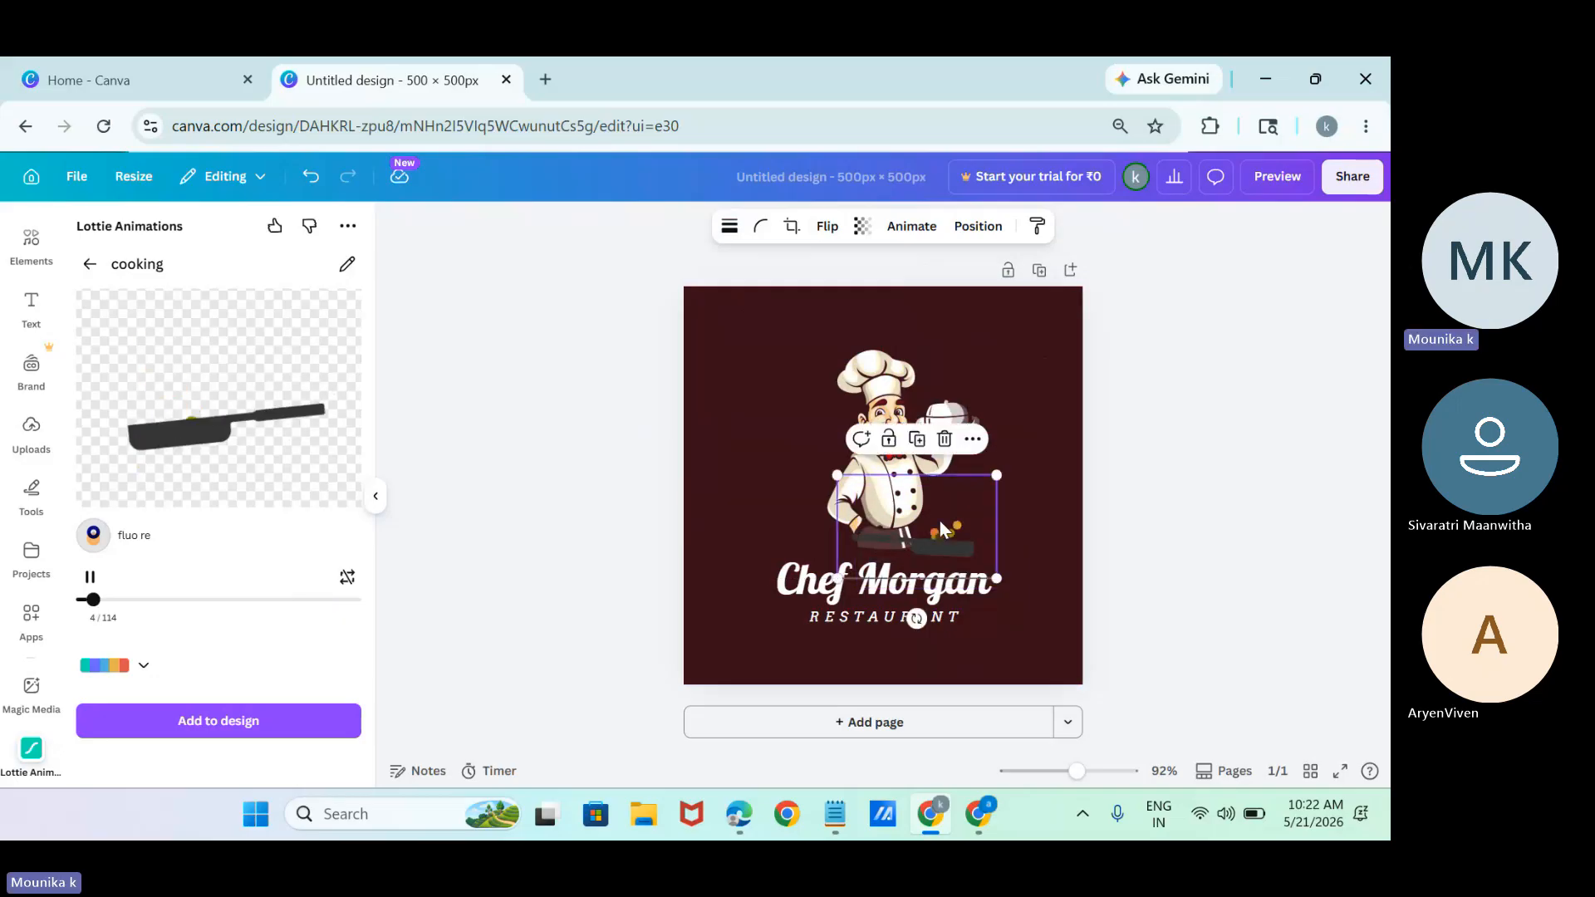
key("Delete")
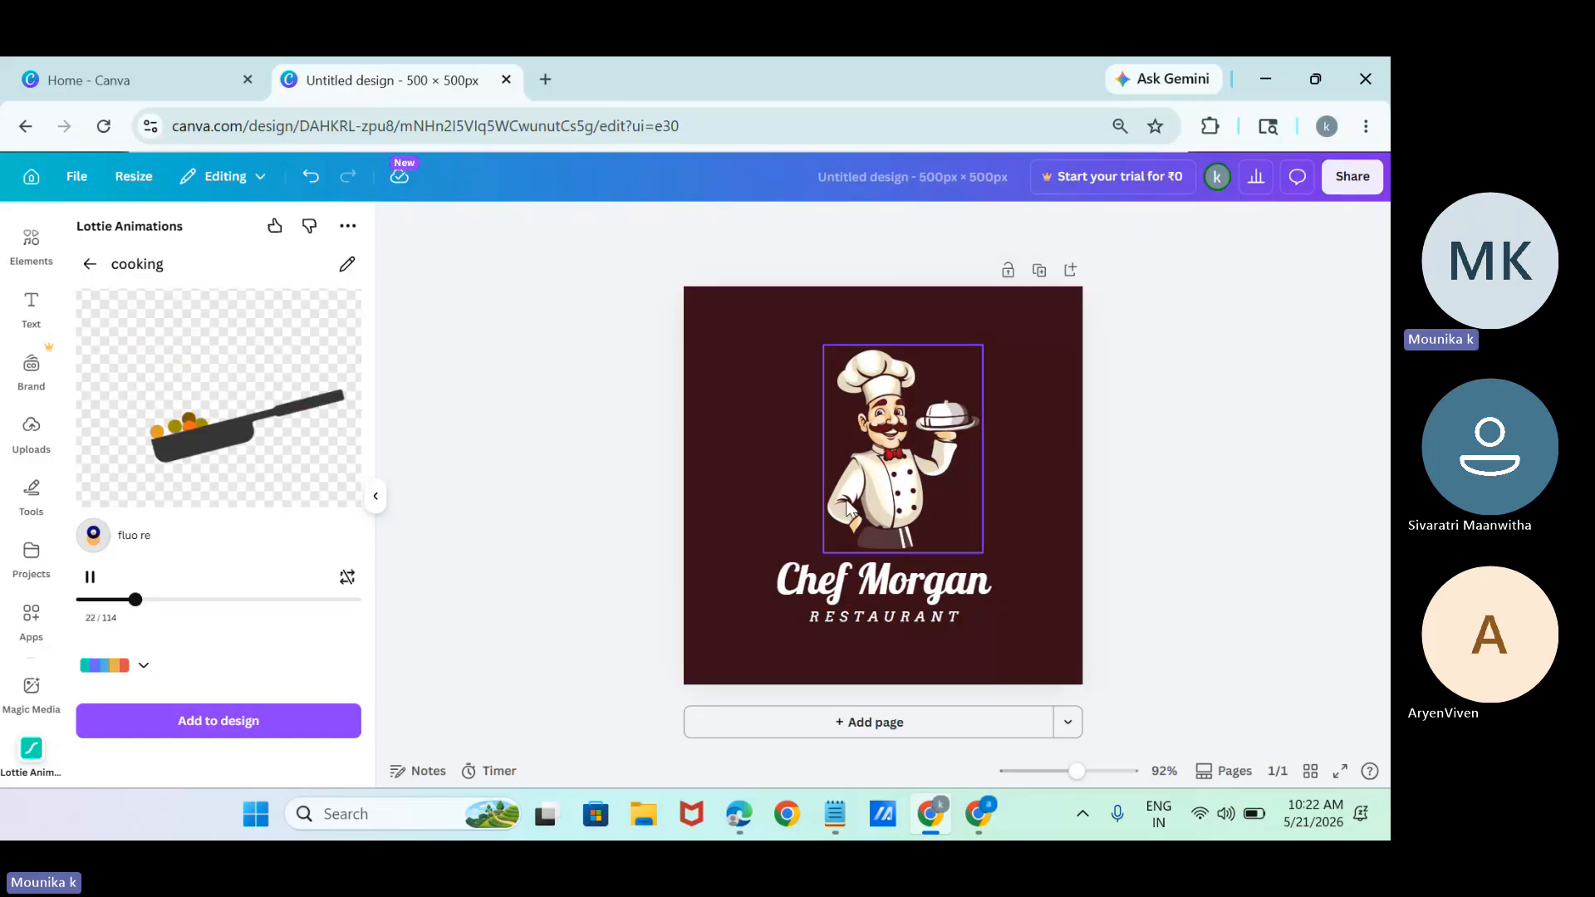
Shrink the chef illustration to about half its size near the page's left edge and move the restaurant name beside it.
left_click(816, 503)
left_click_drag(816, 503, 715, 499)
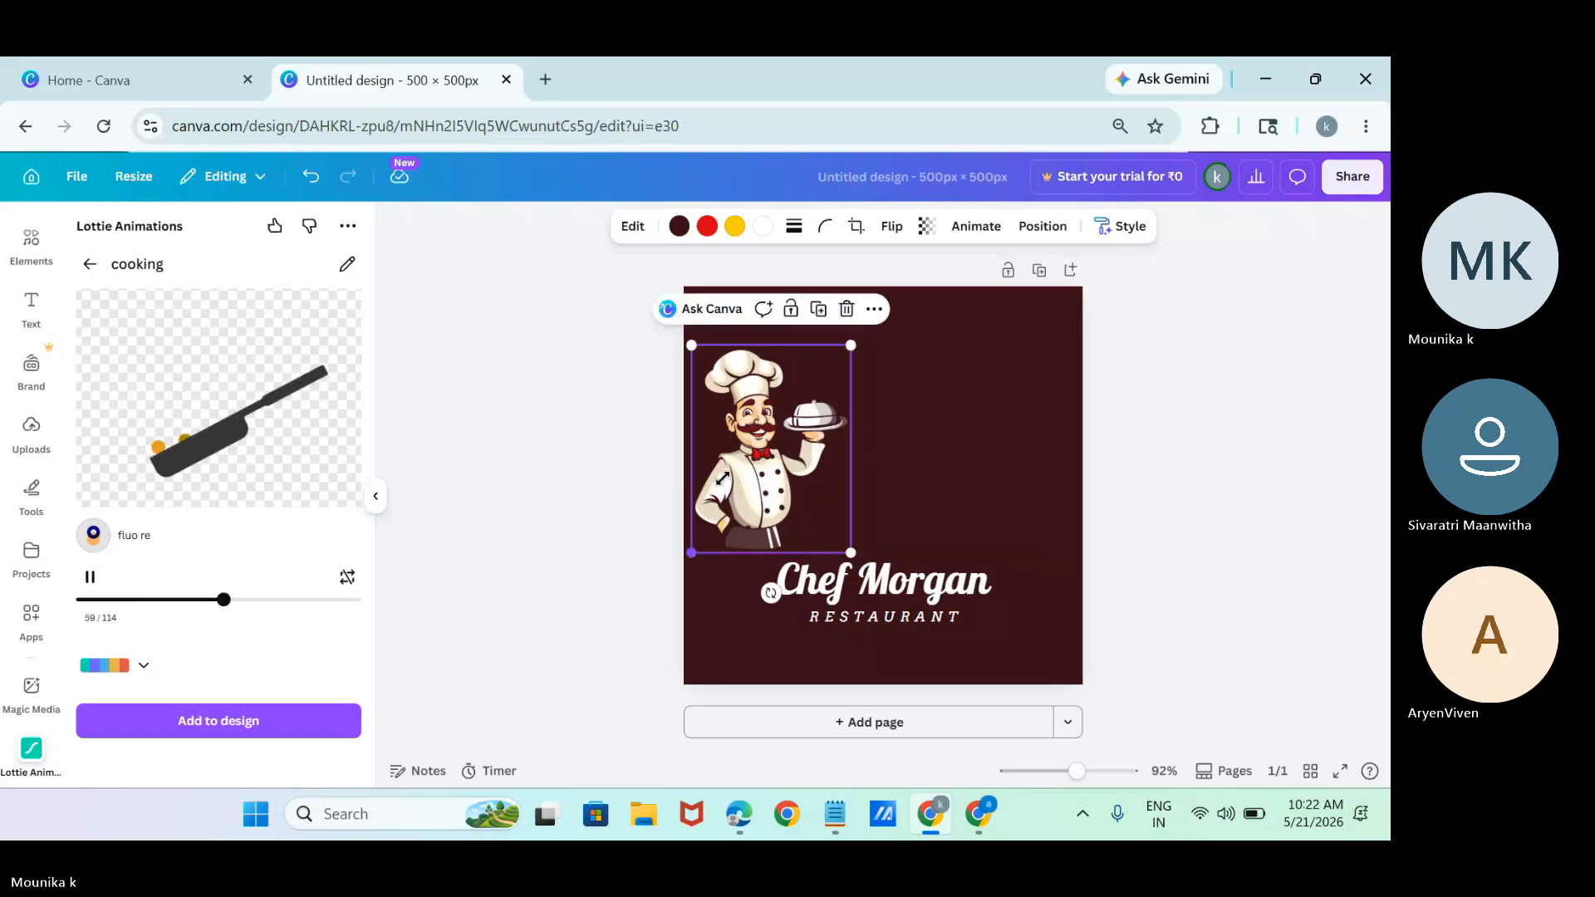
left_click_drag(692, 550, 743, 483)
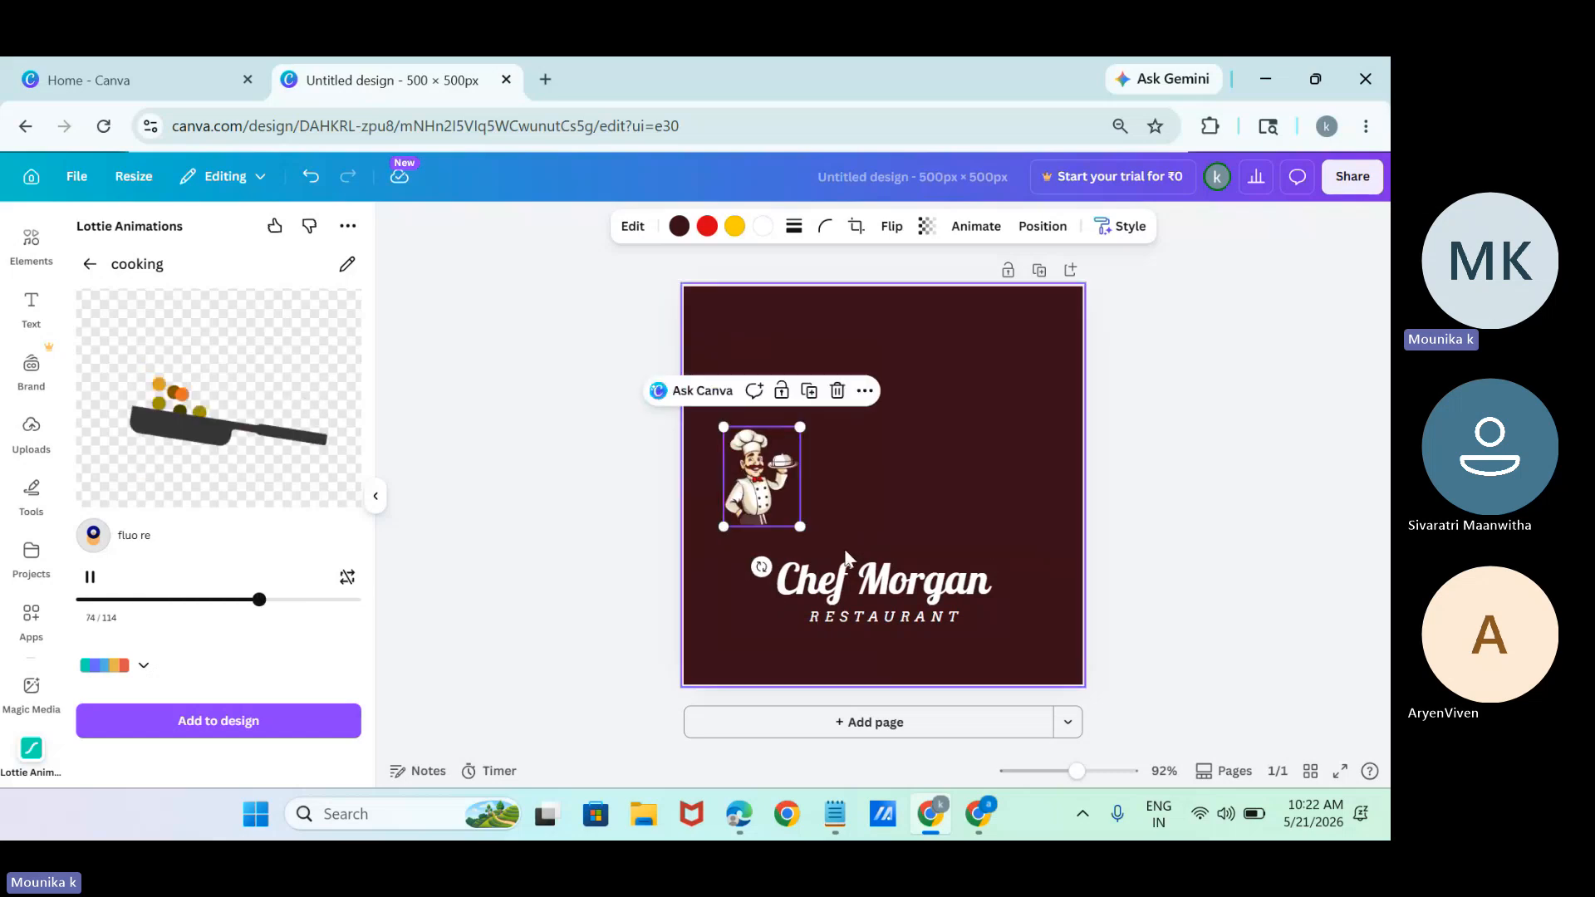
left_click_drag(855, 574, 878, 465)
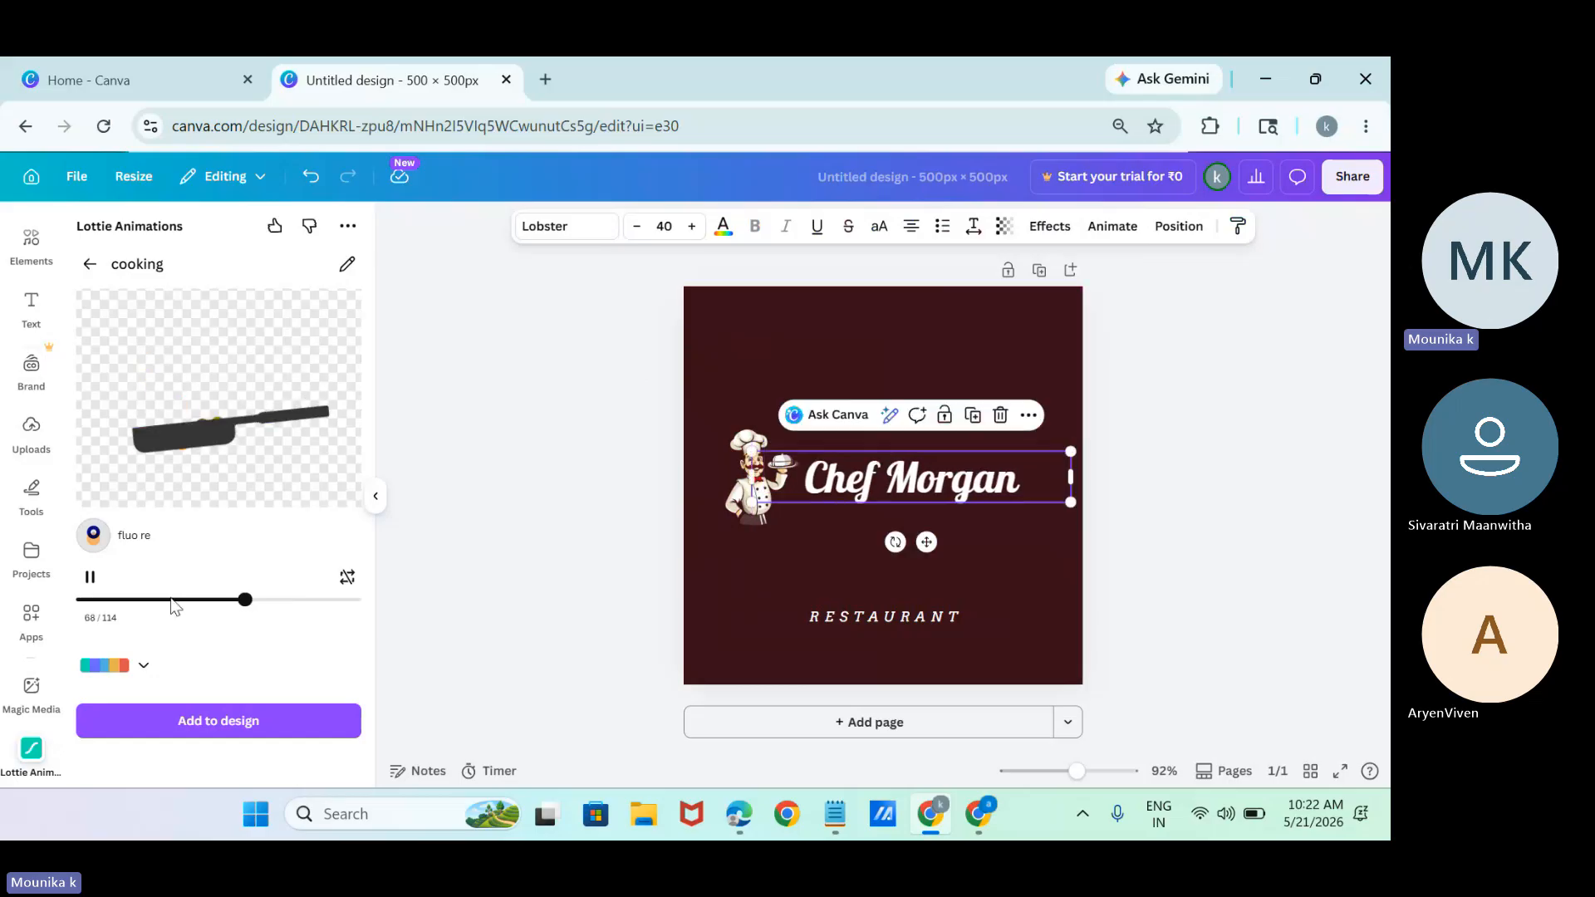
Try to add the "foodie" Lottie animation to the design and start connecting a LottieFiles account.
left_click(89, 264)
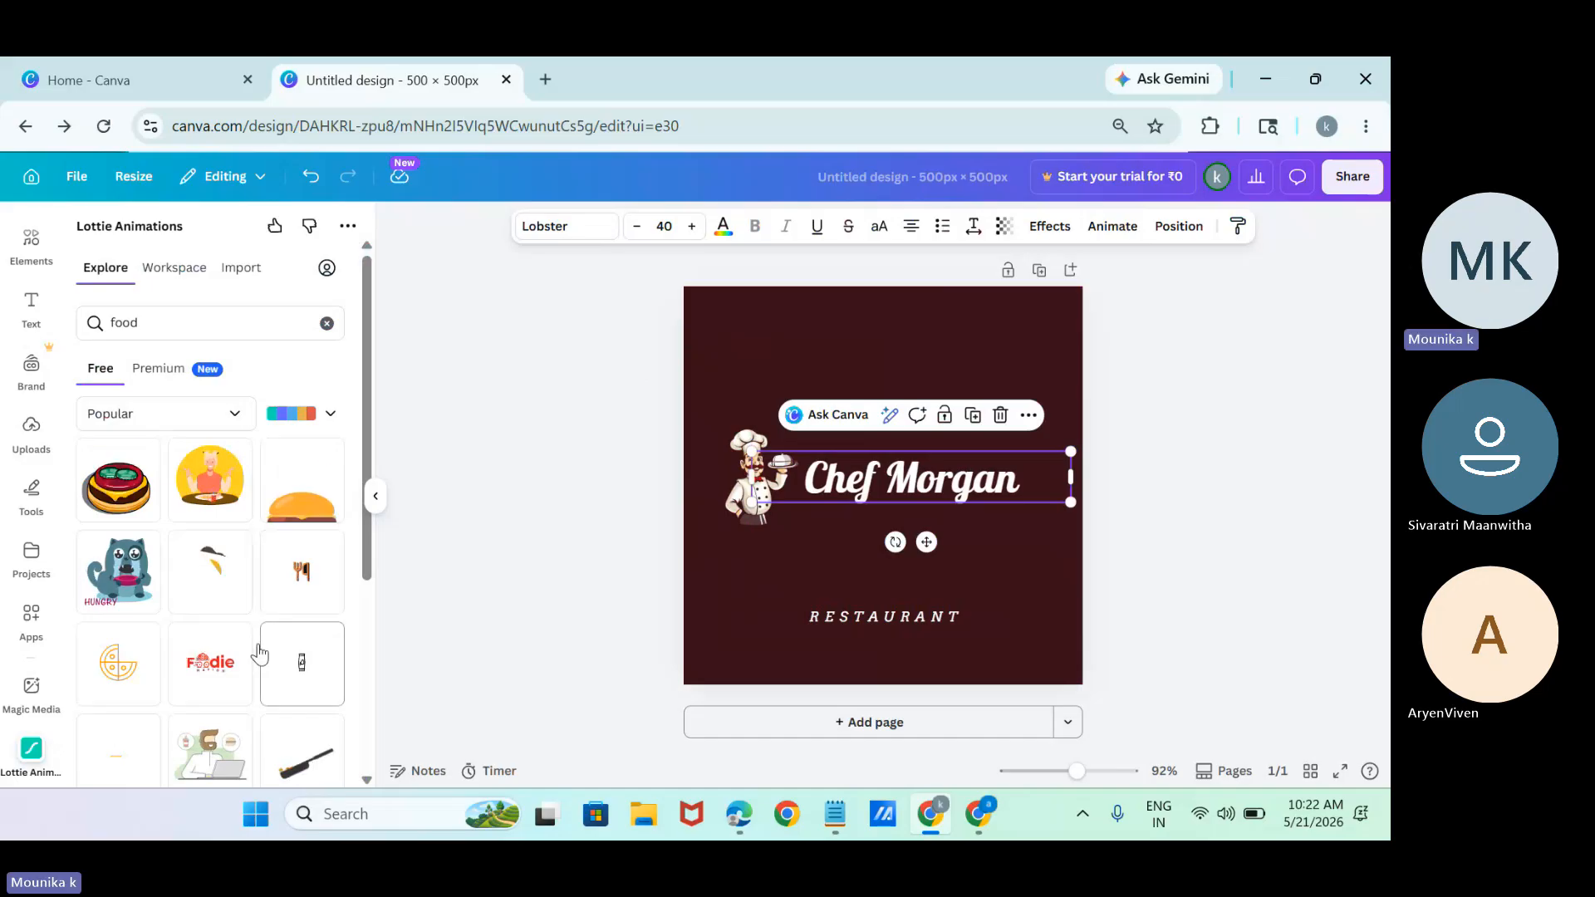
left_click(212, 663)
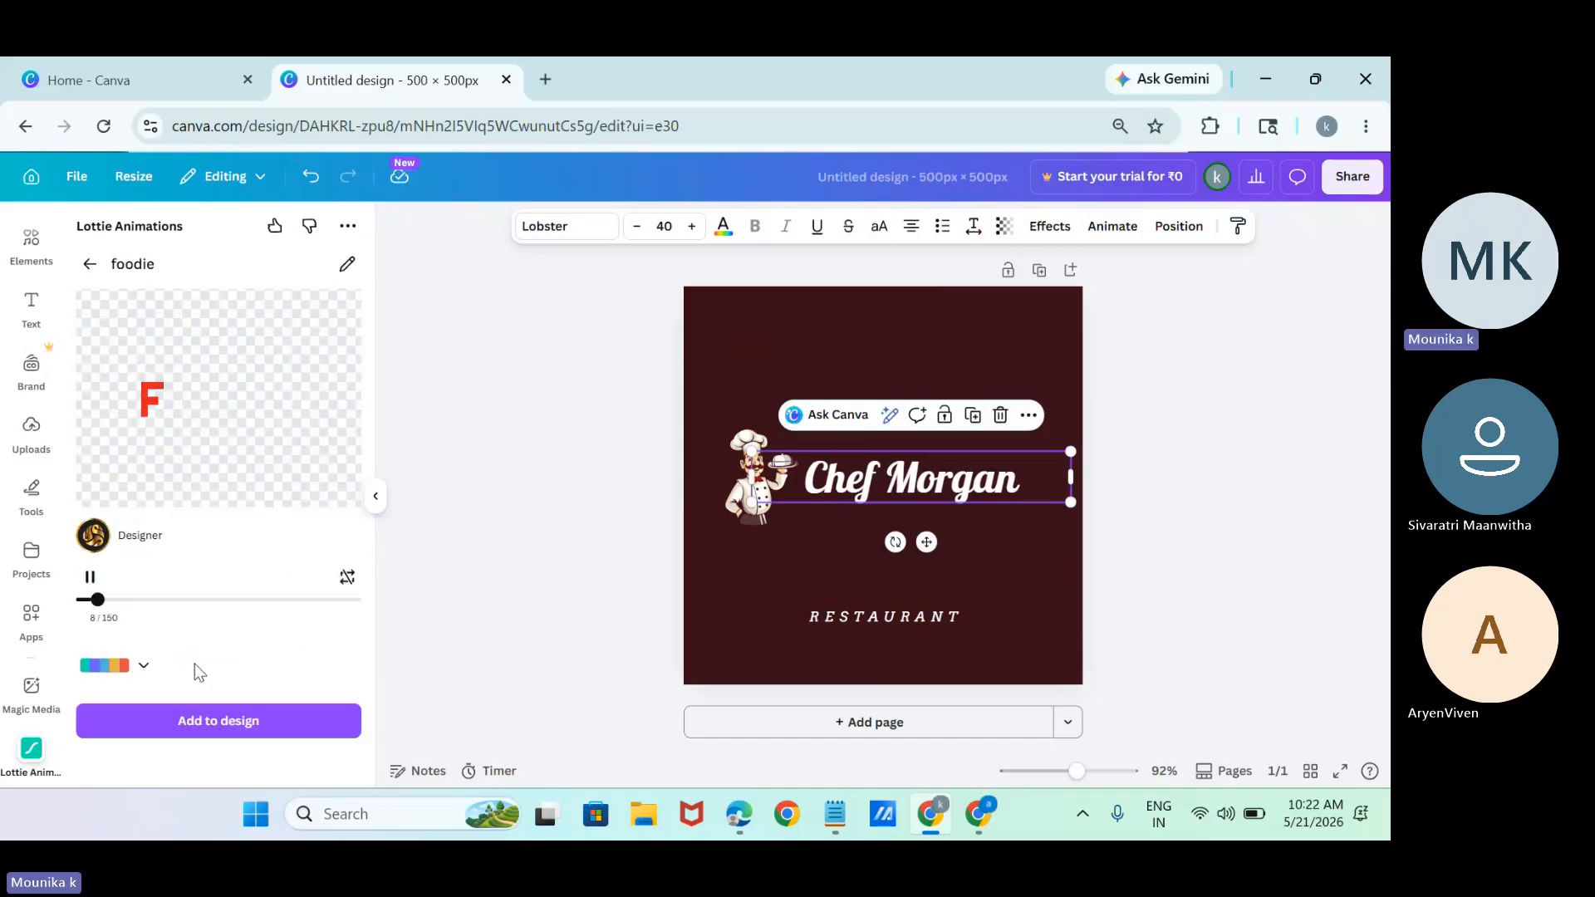
left_click(240, 723)
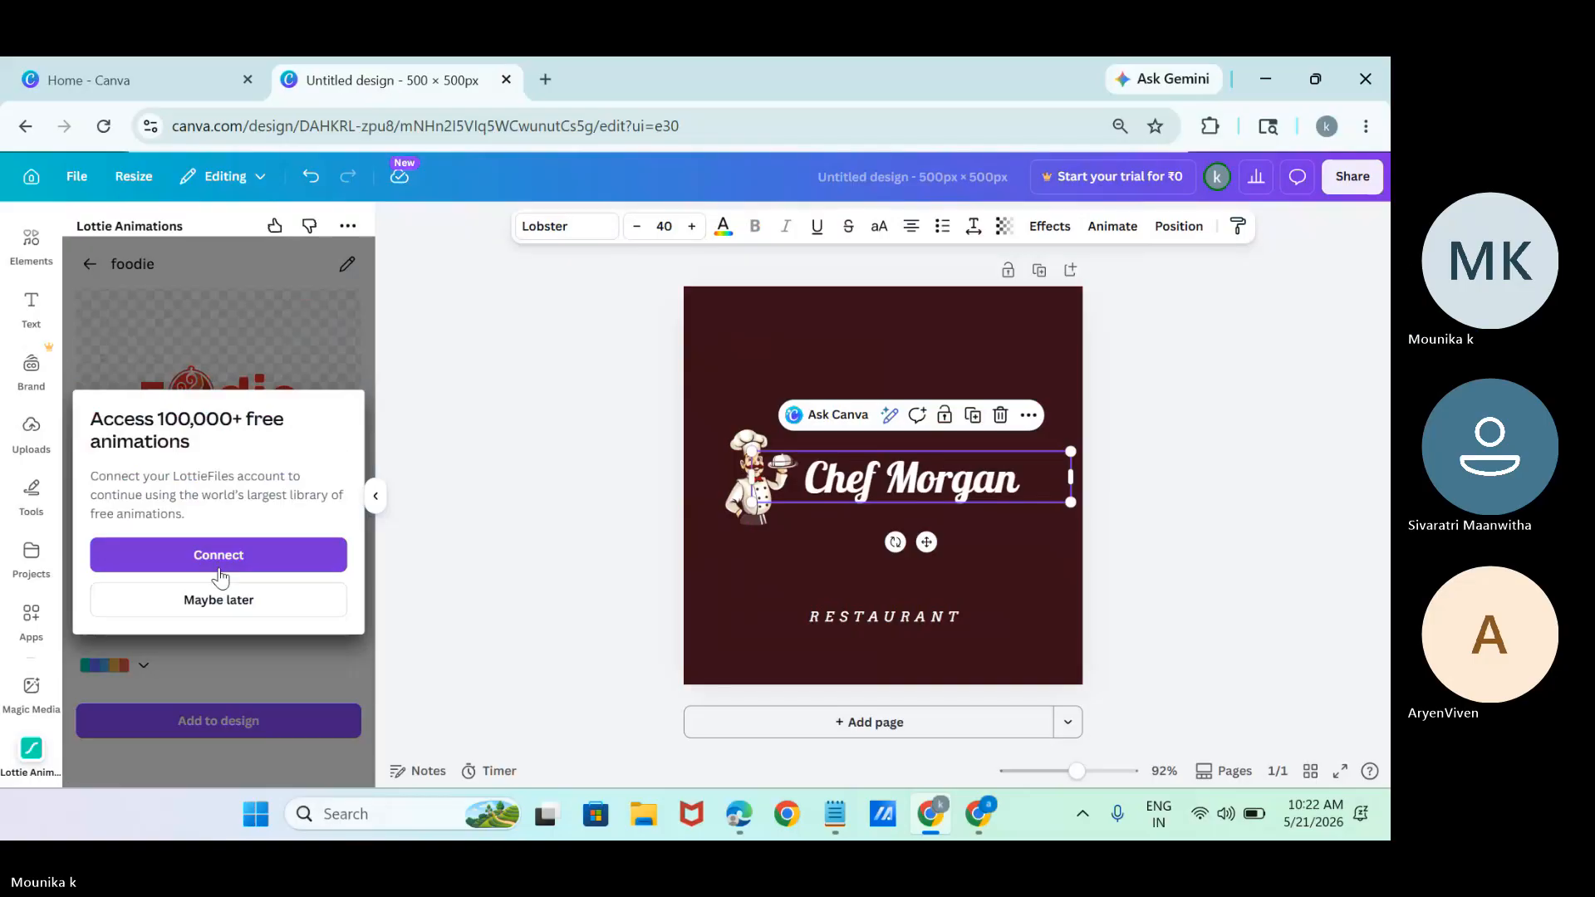
left_click(230, 600)
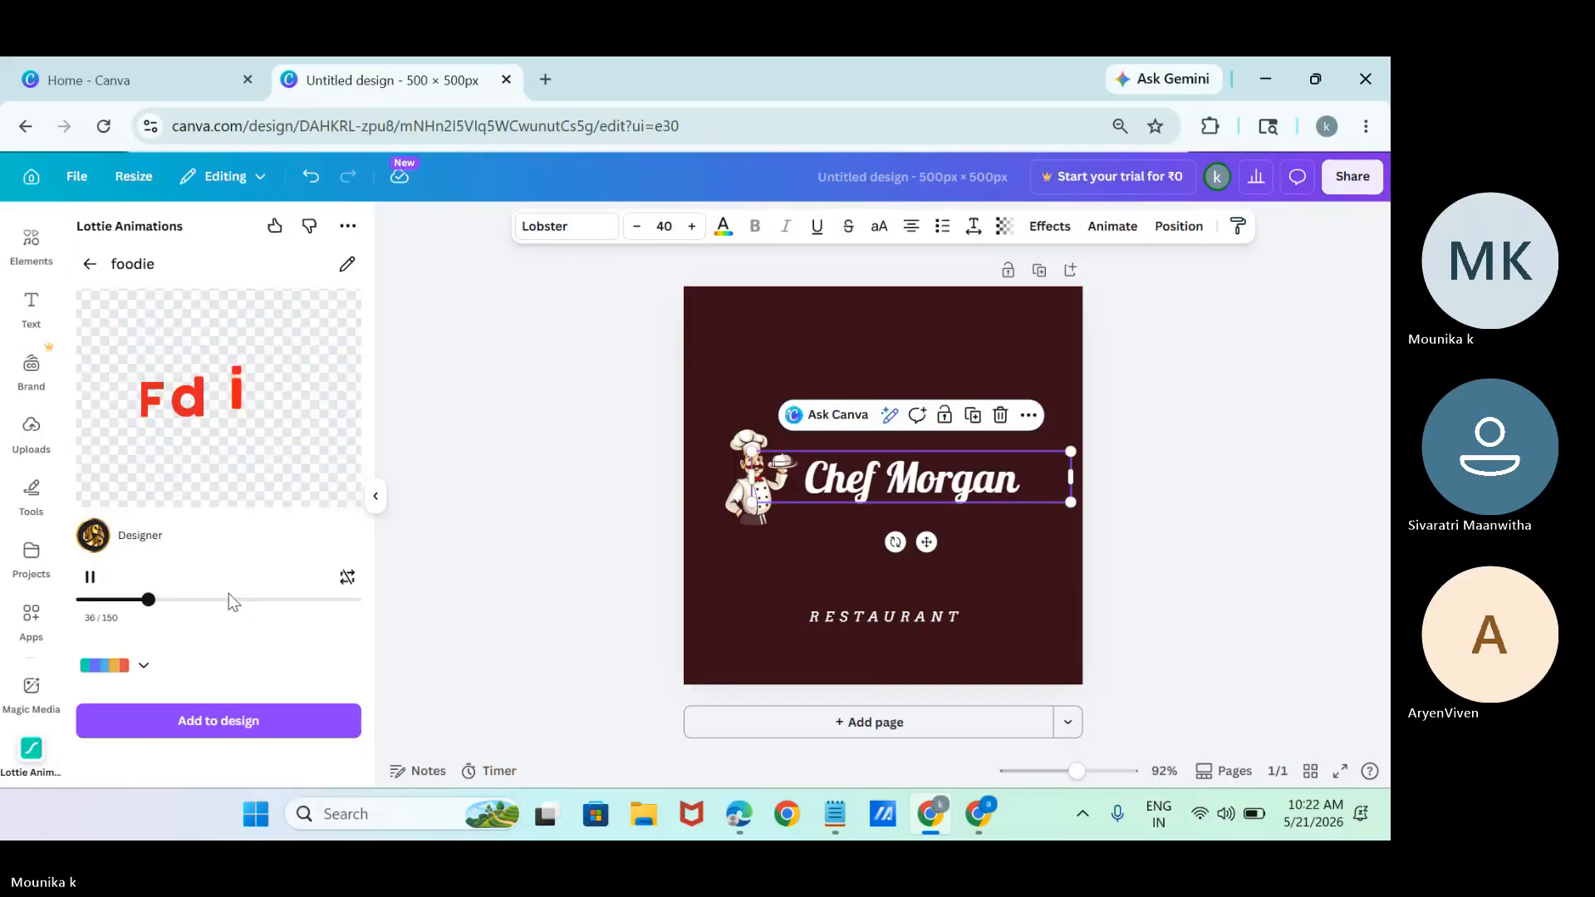
left_click(241, 735)
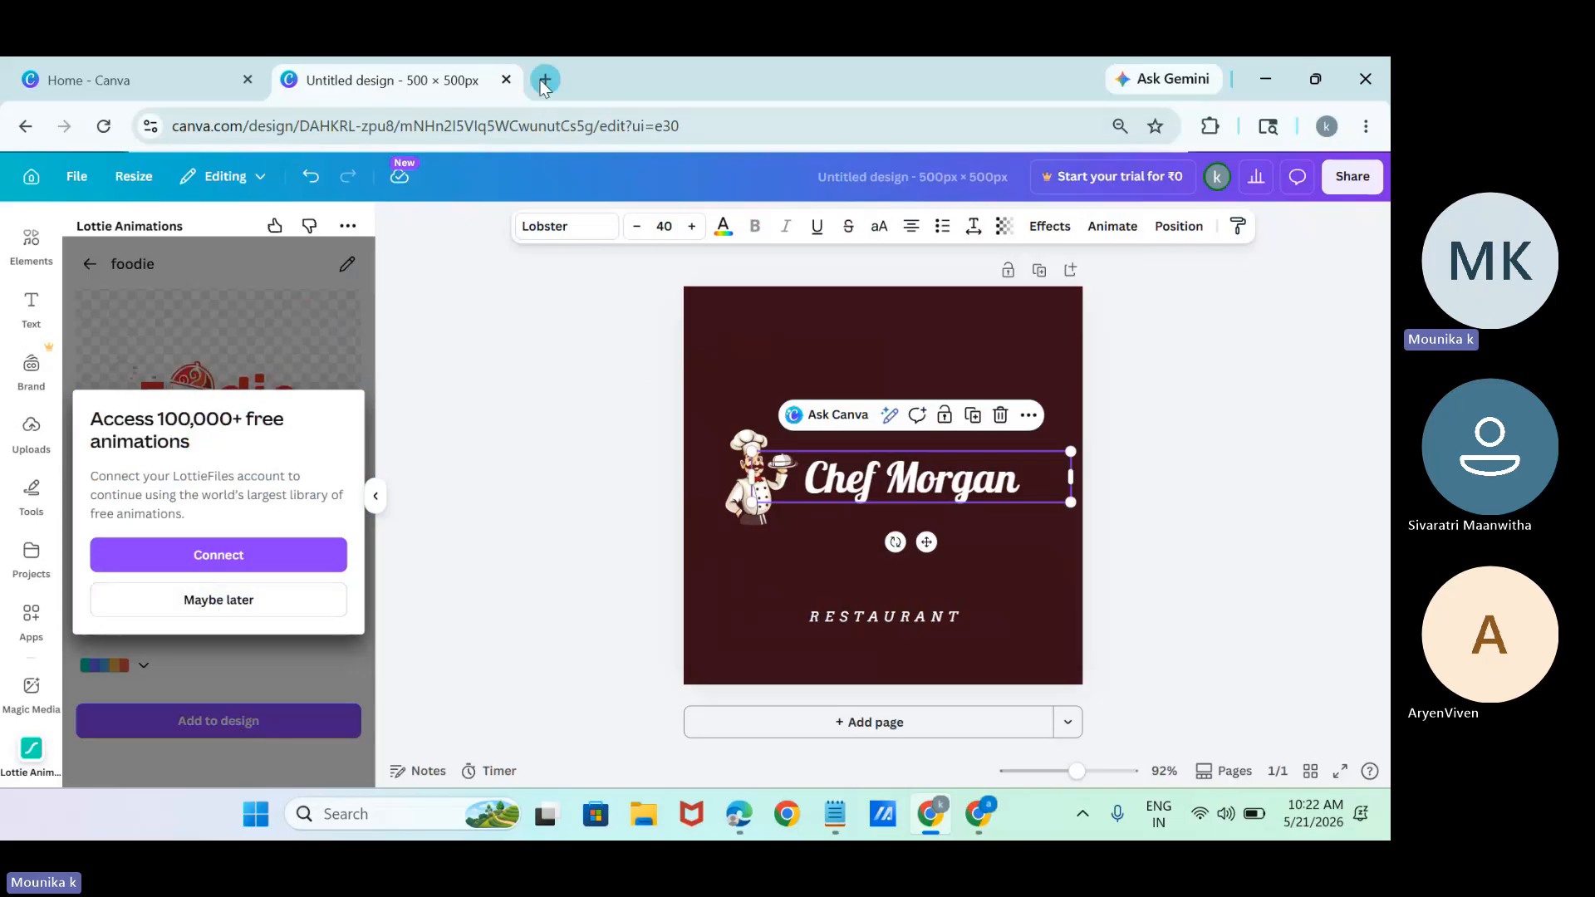
left_click(172, 612)
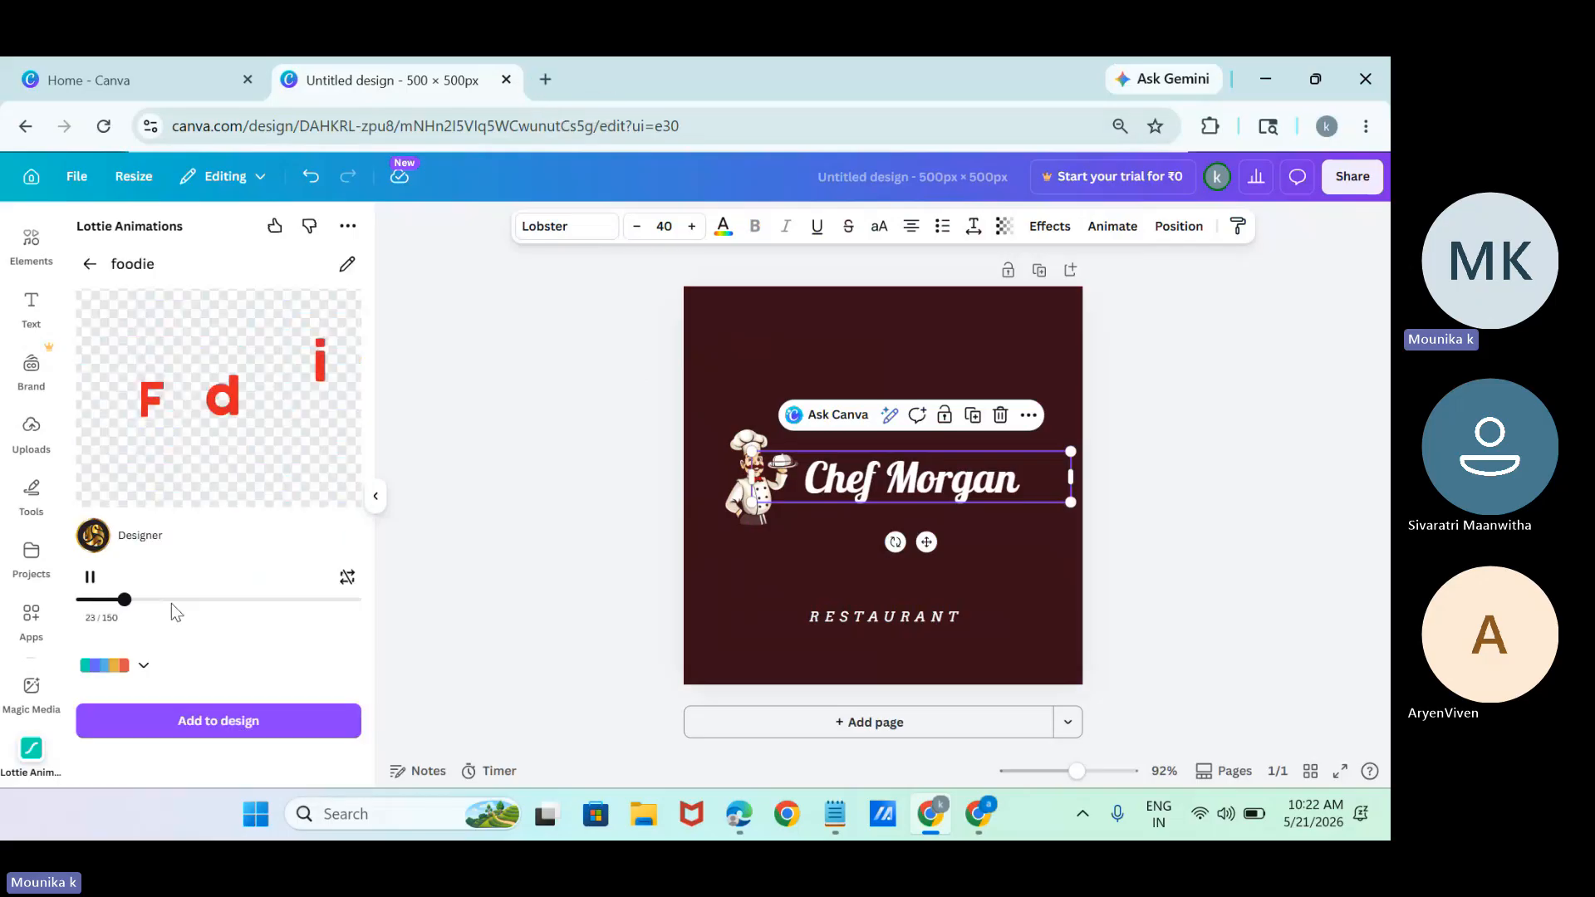
left_click(242, 730)
left_click(215, 556)
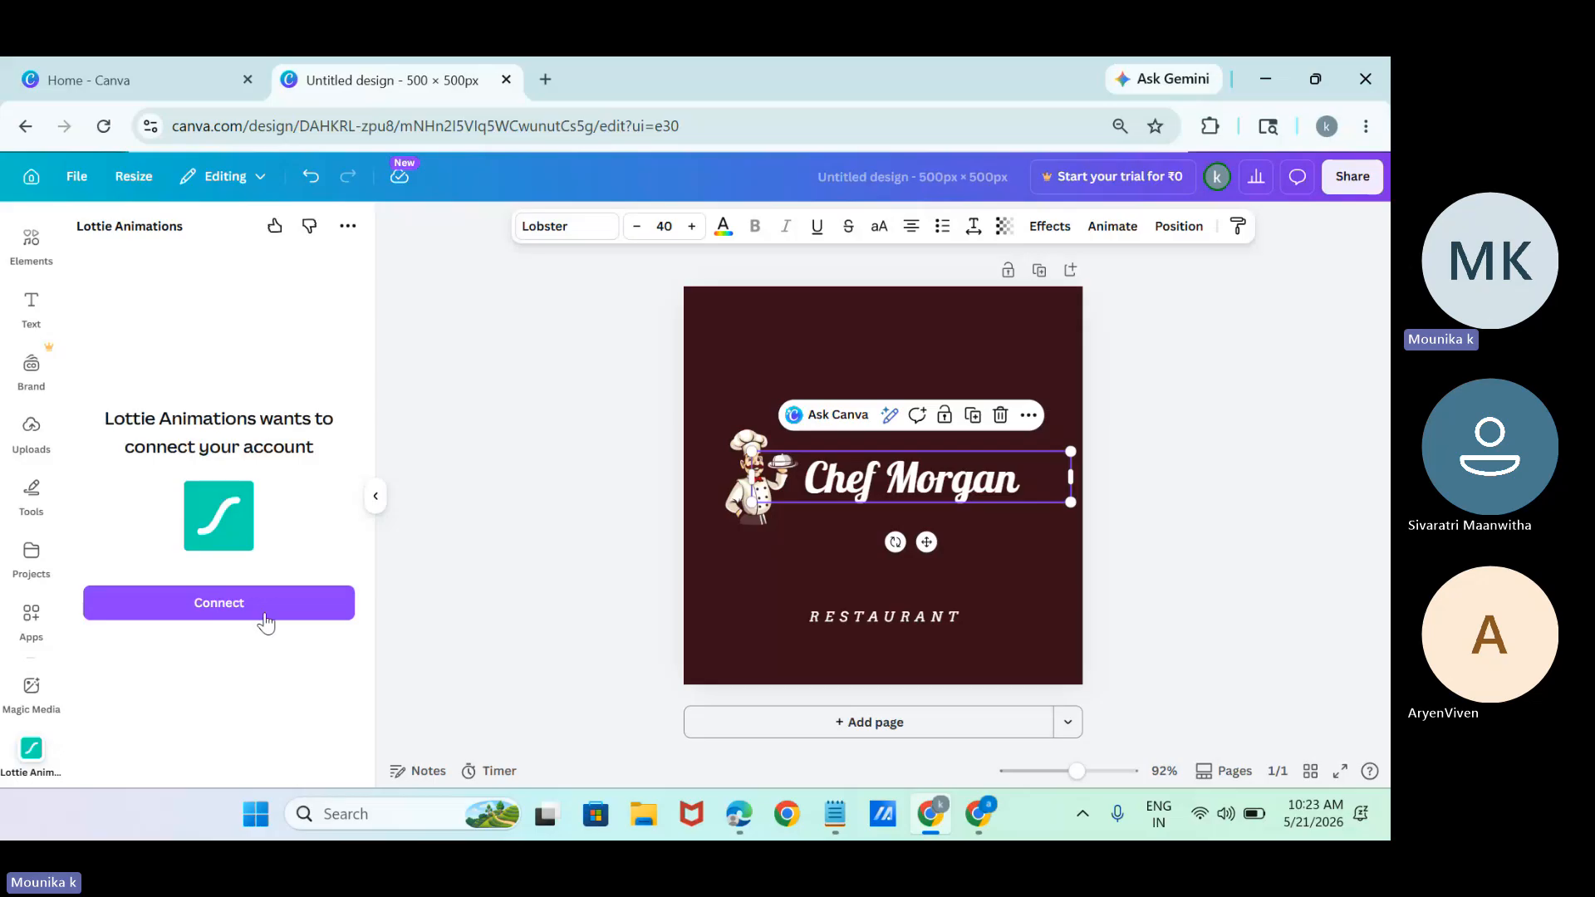
Search the web for "lottie animations" in a new browser tab.
left_click(546, 79)
type("lotti")
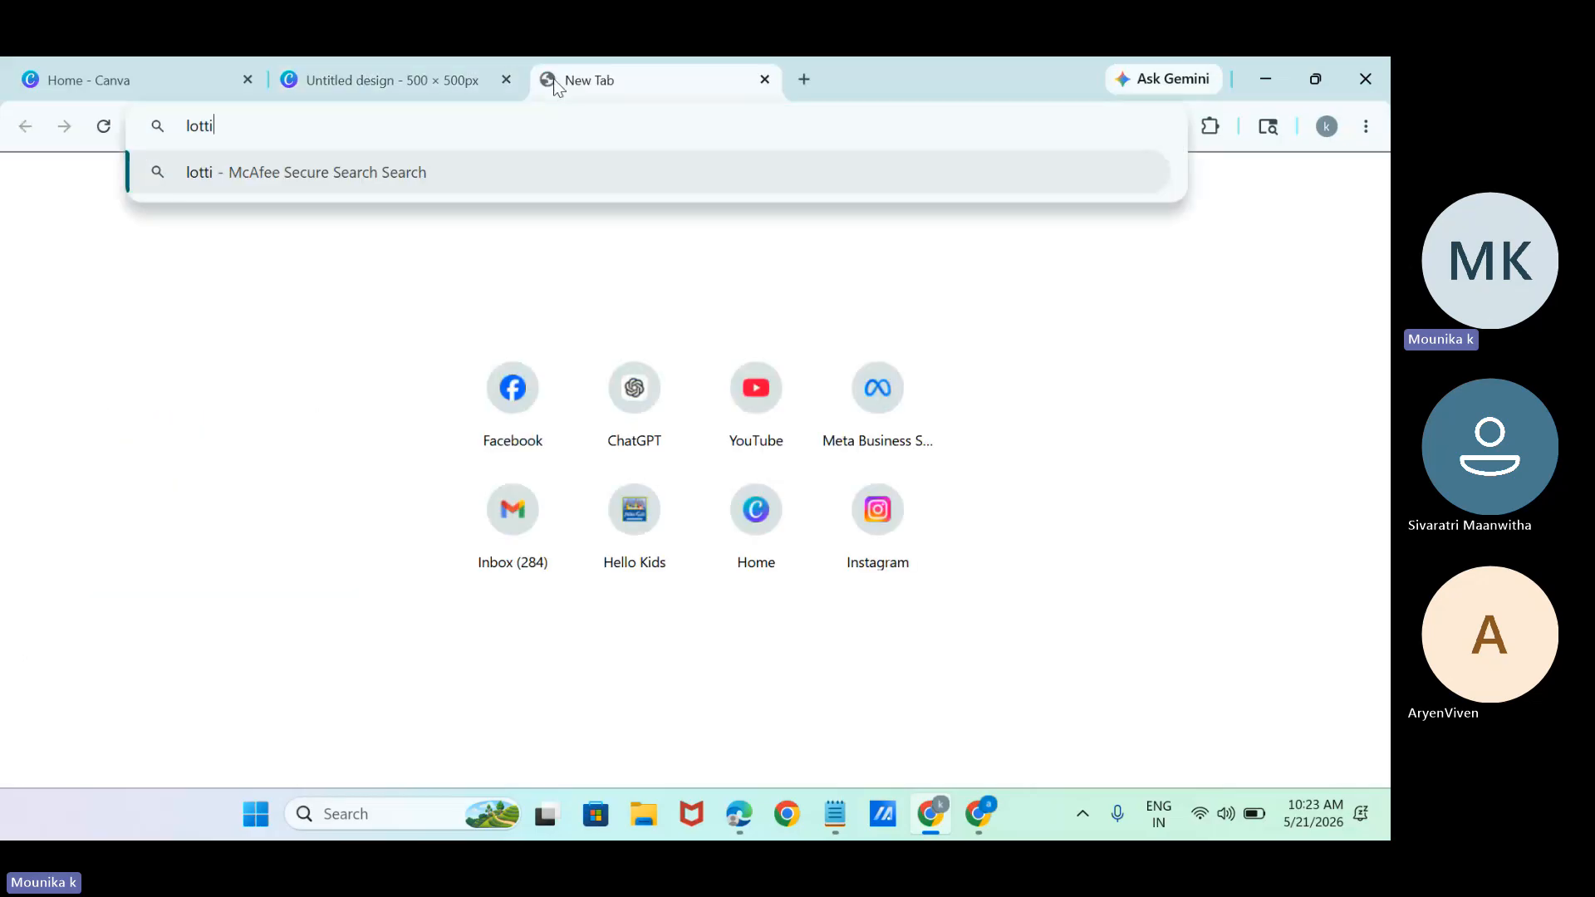
type("e animations")
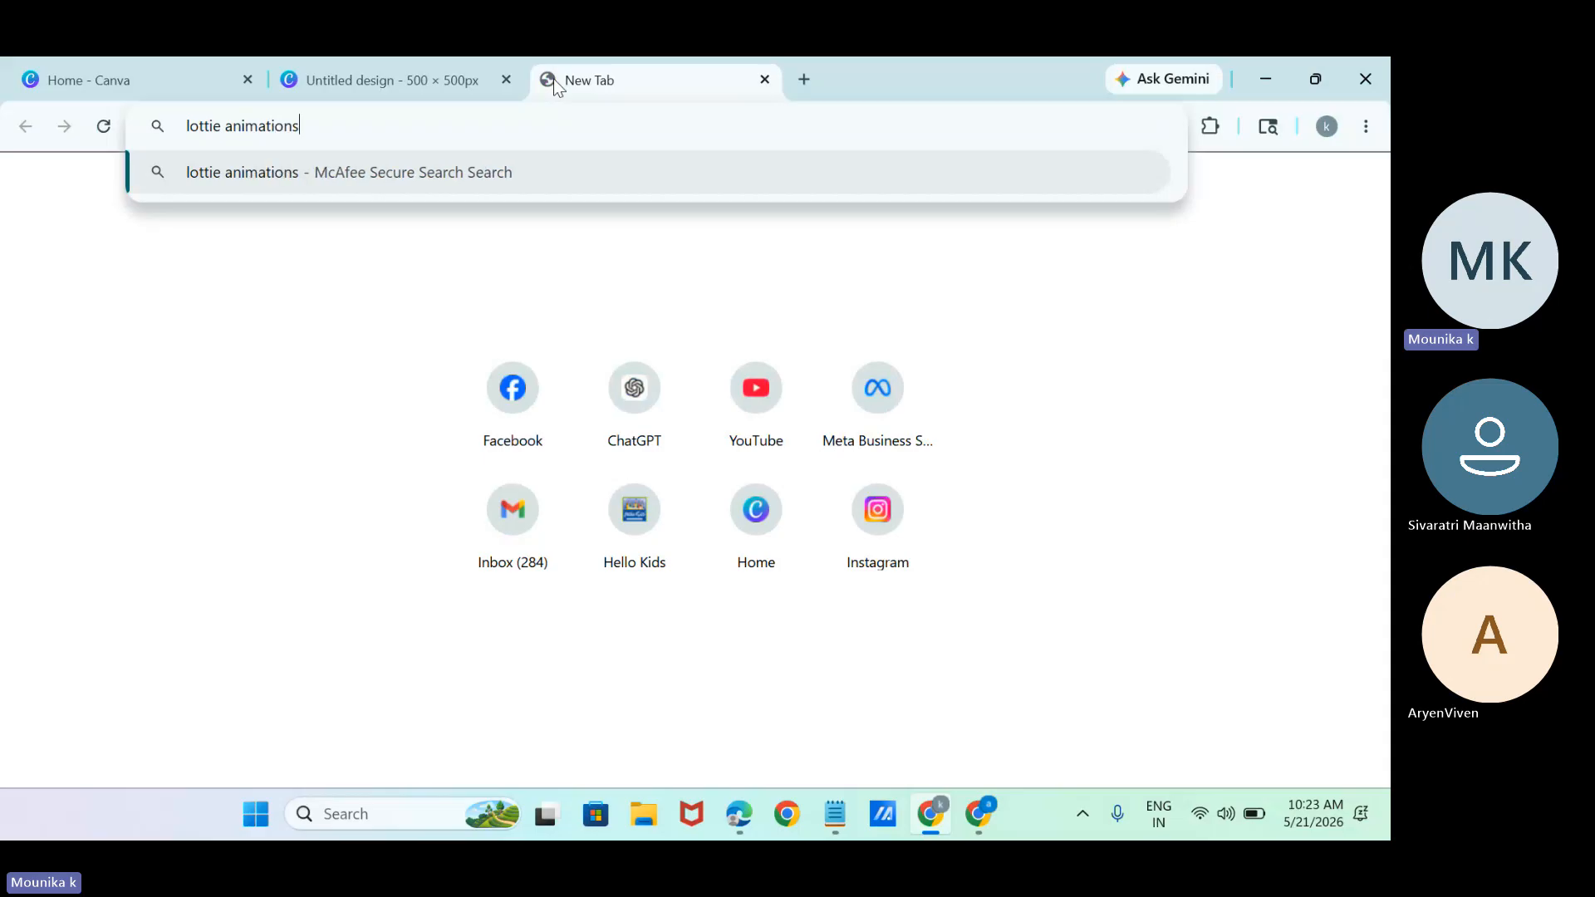
key("Return")
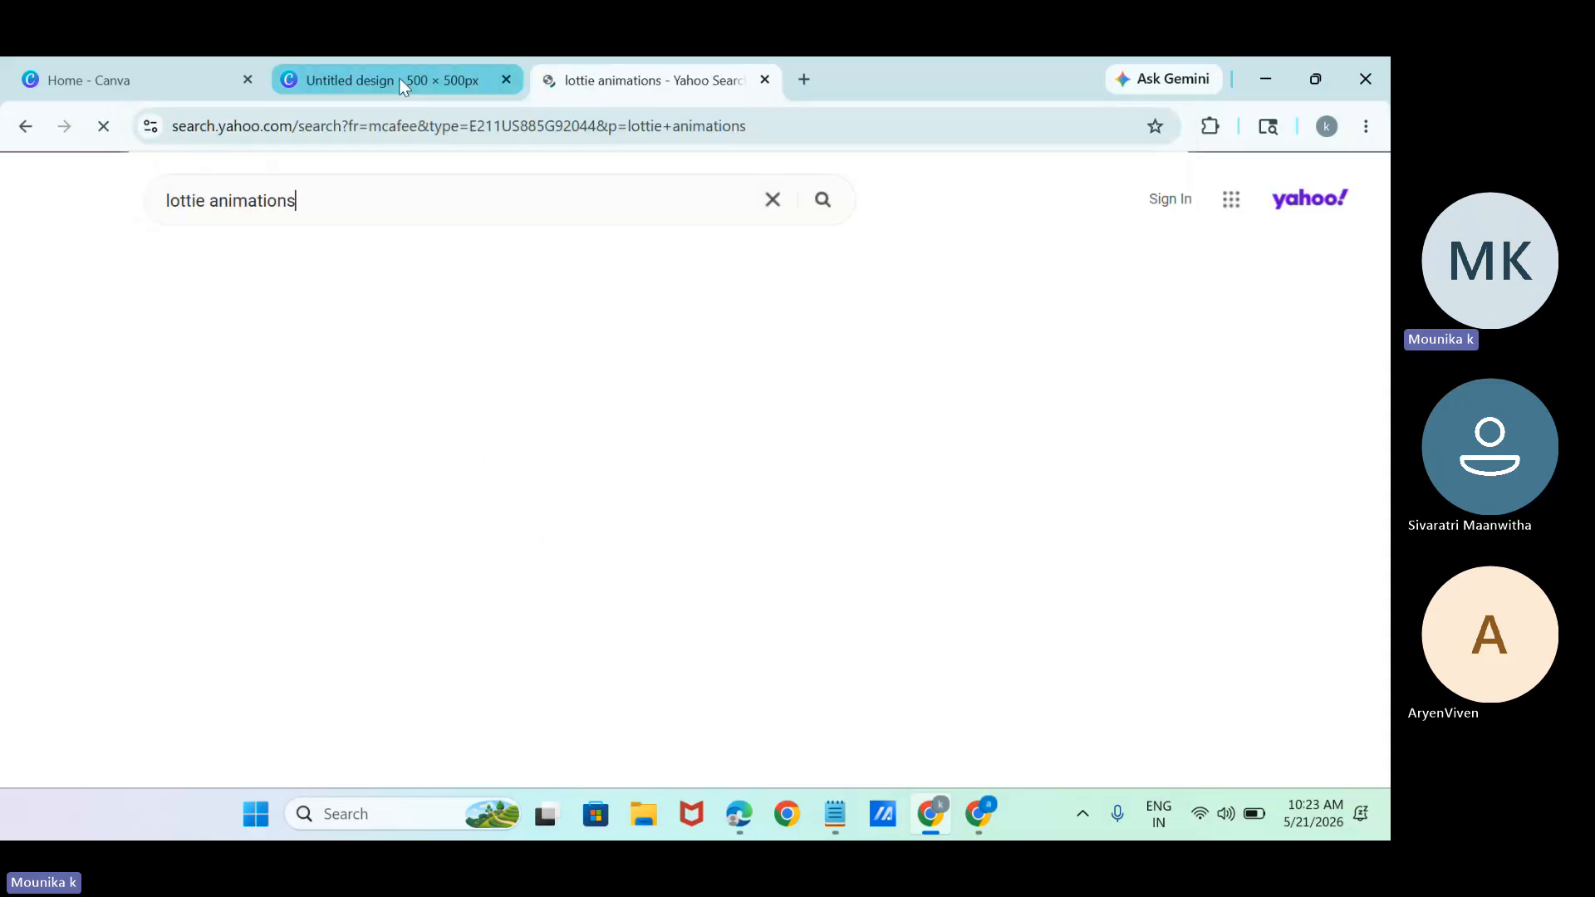
Return to the design, search the apps for "images", and move the "RESTAURANT" text directly beneath the restaurant name.
left_click(398, 77)
left_click(11, 612)
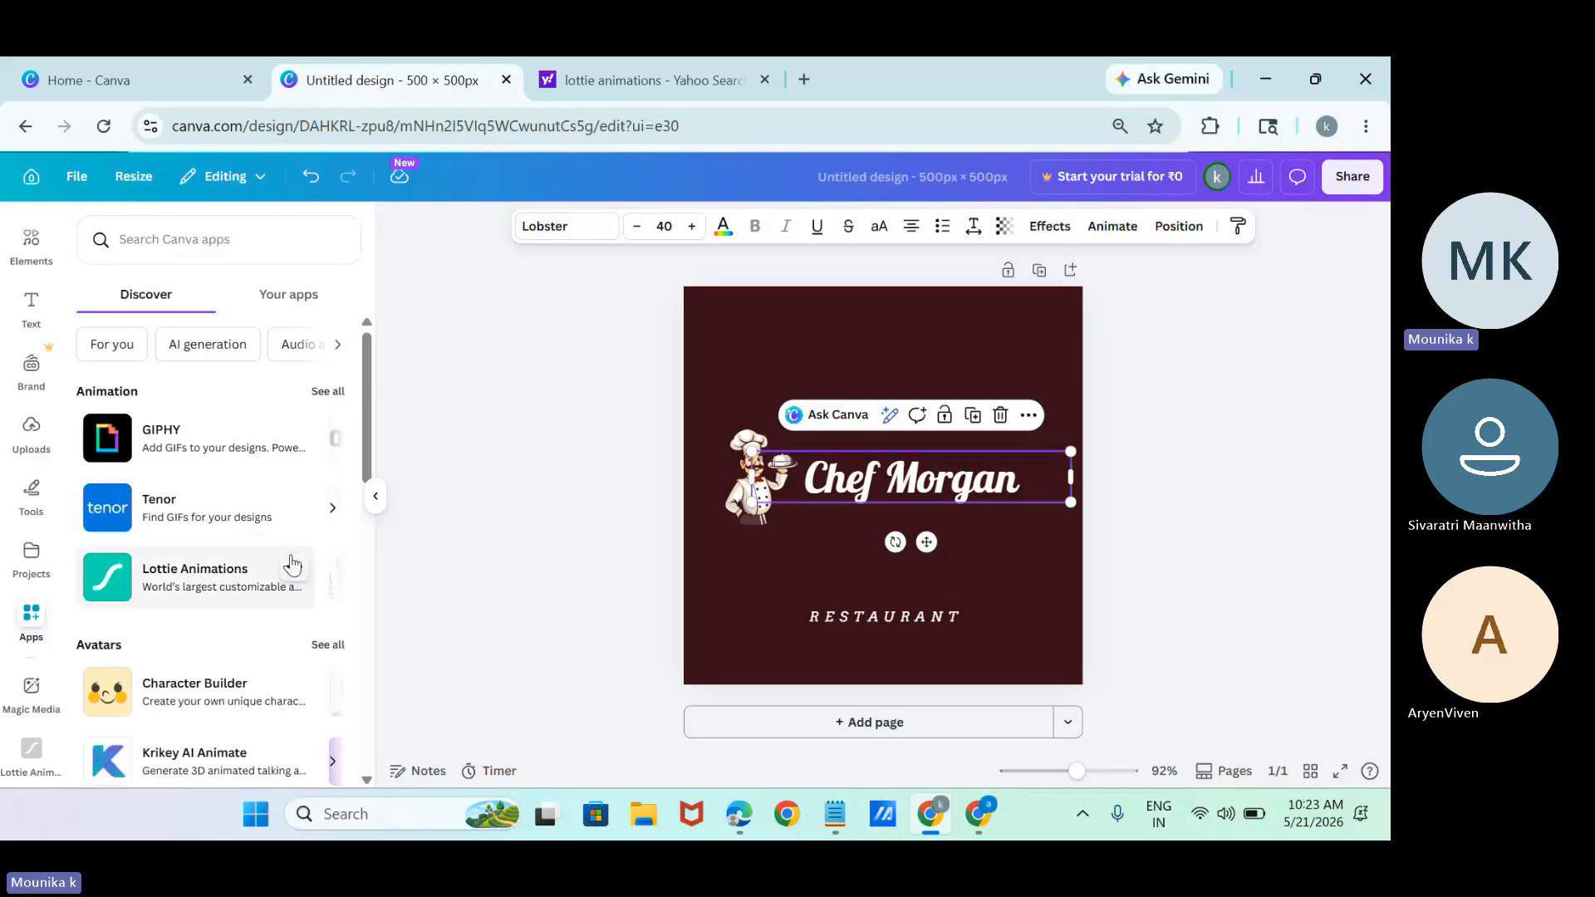
left_click(191, 250)
type("images")
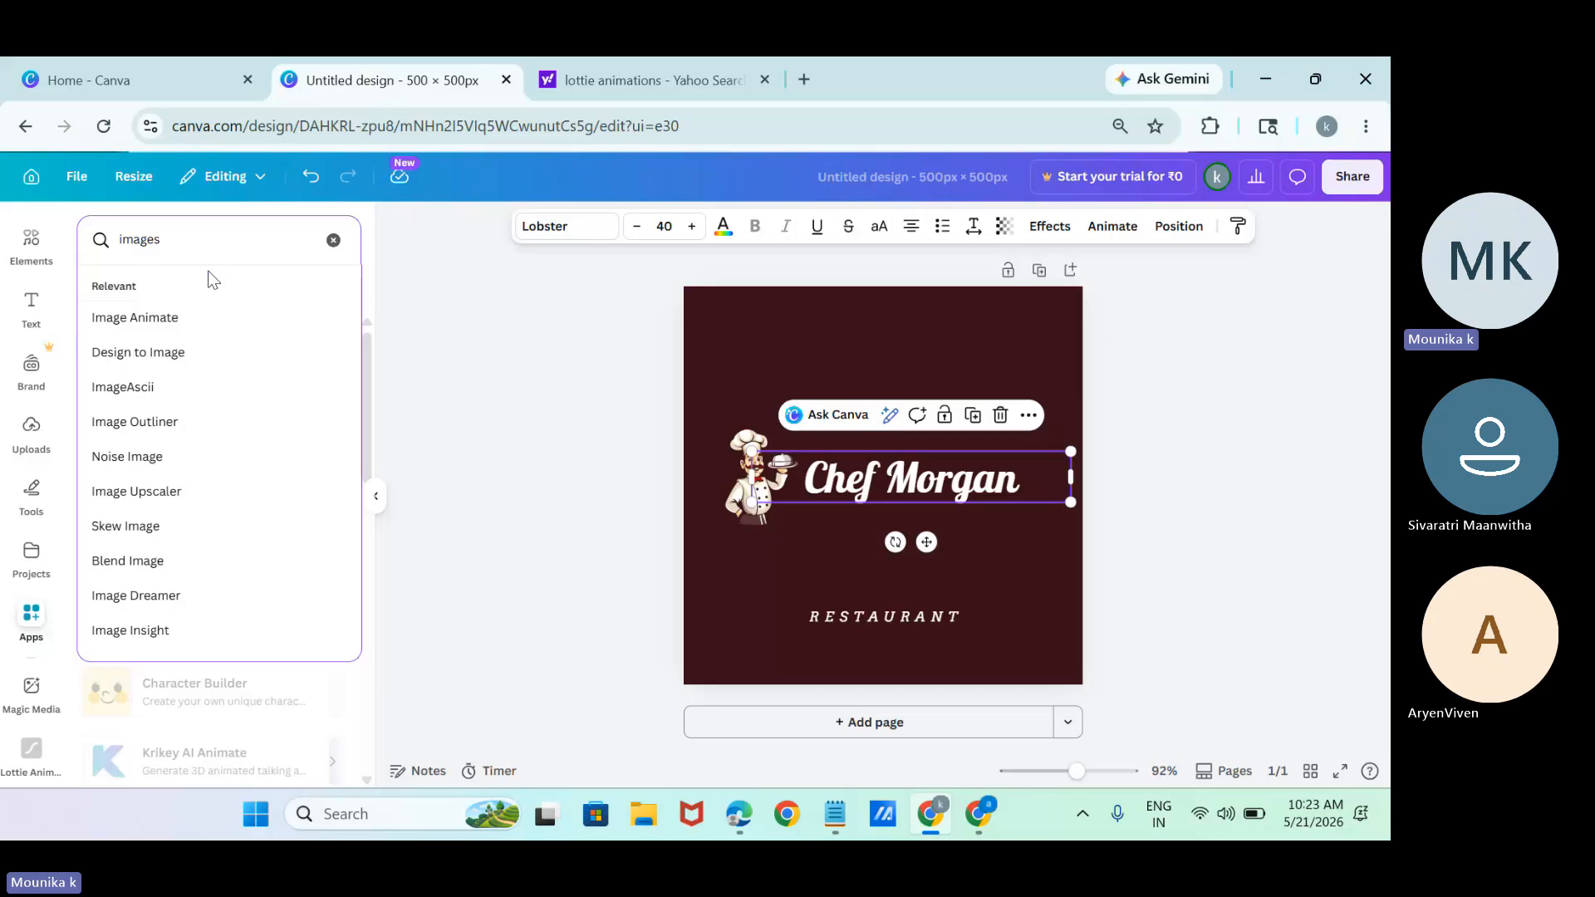
key("Return")
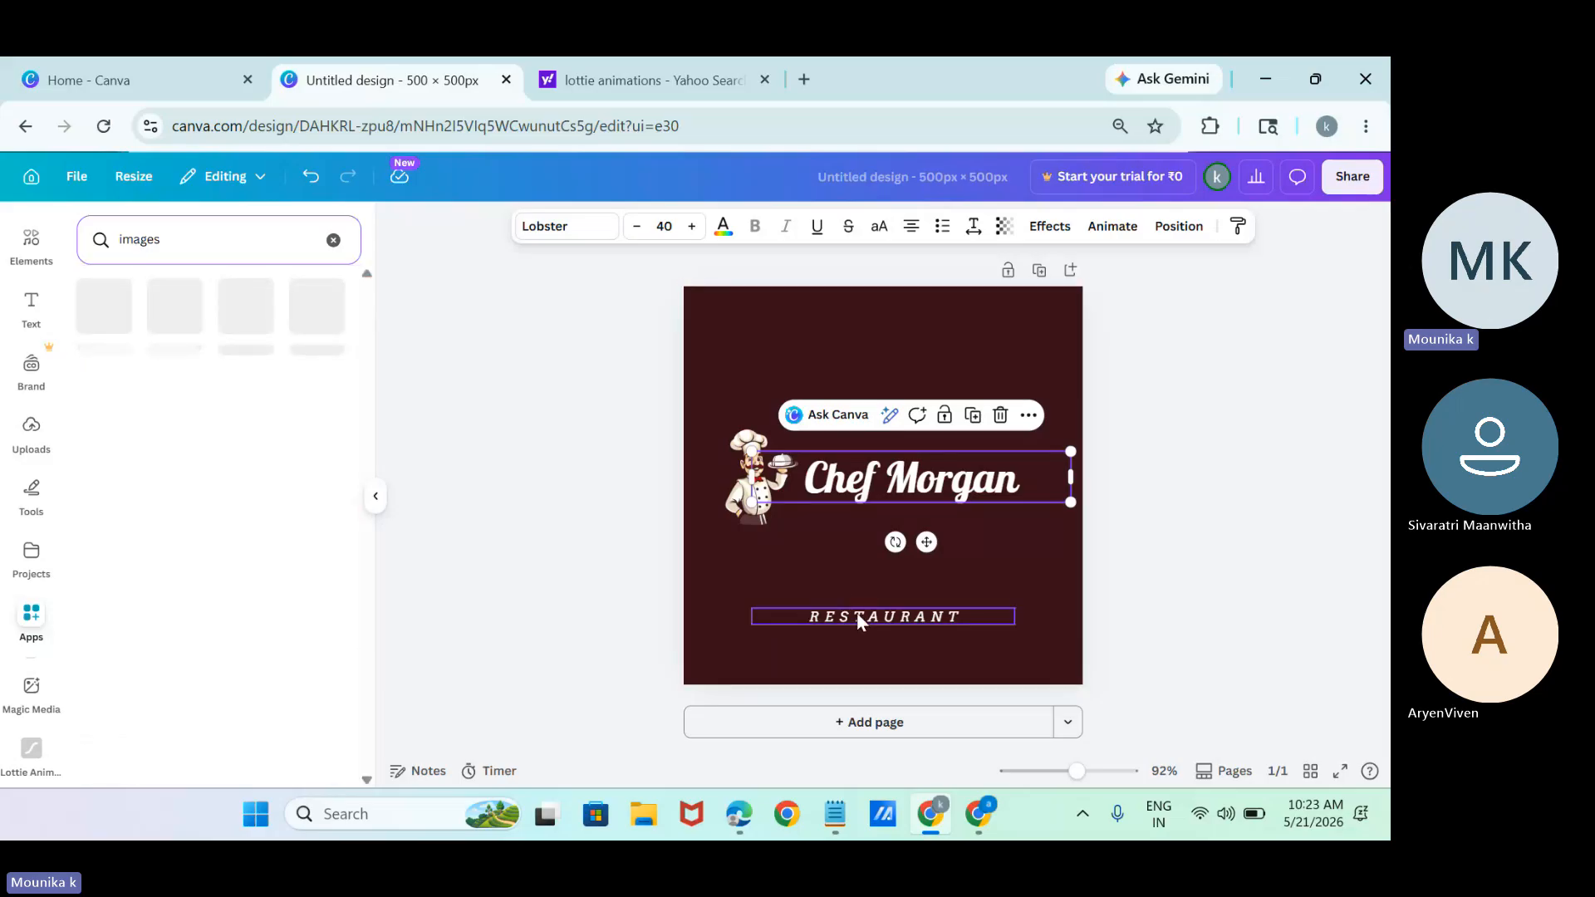
left_click_drag(855, 619, 914, 569)
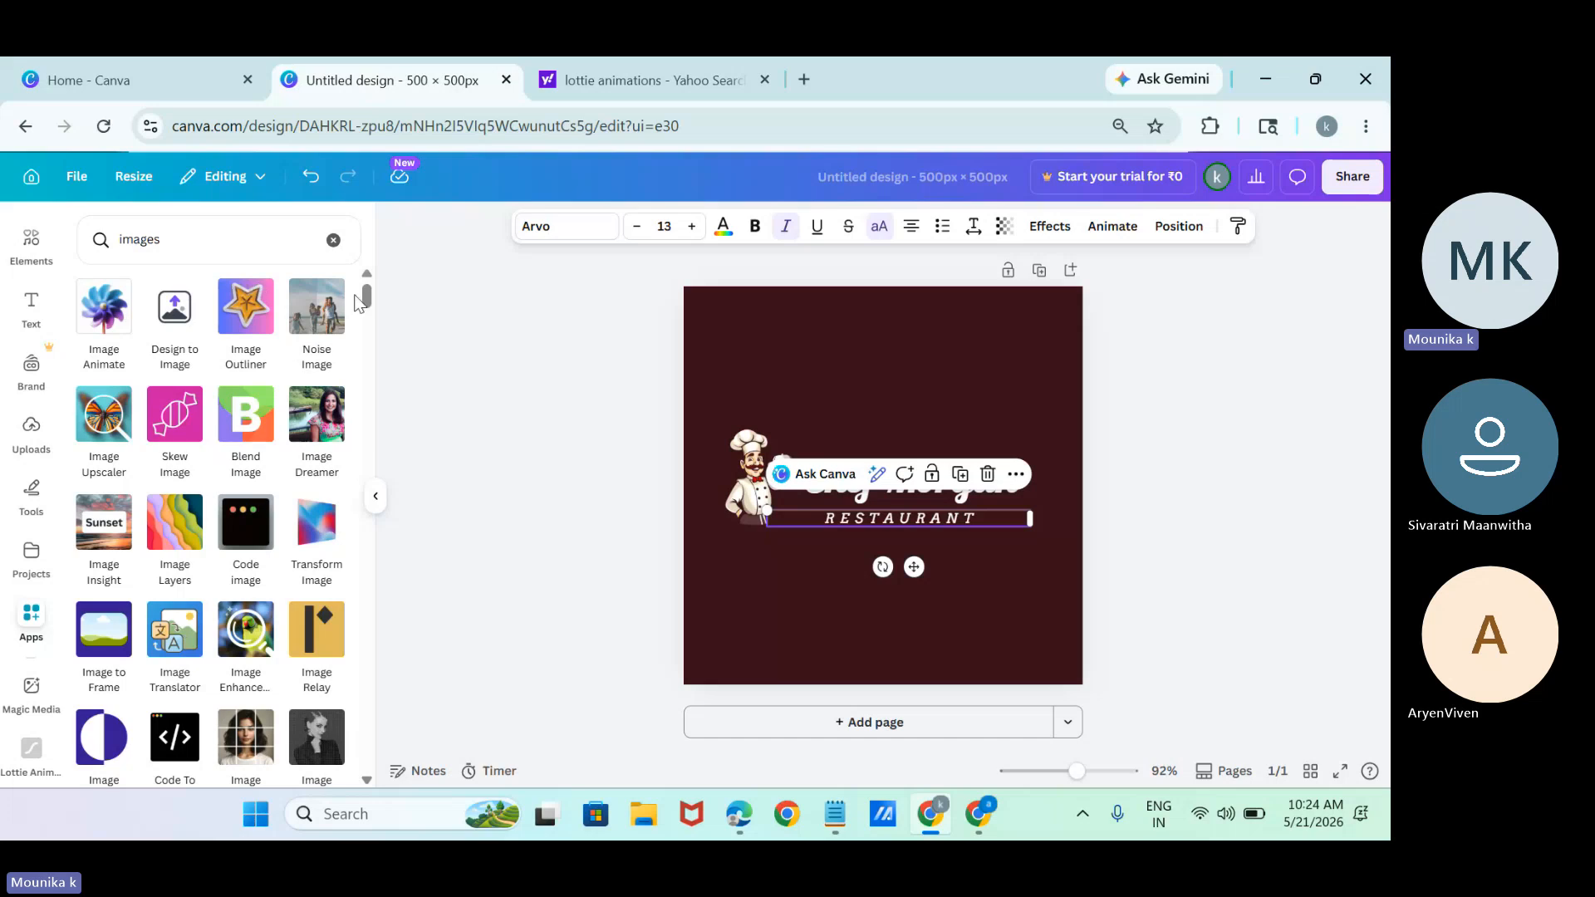
Browse the image apps found, open the Image Animate app to view its options, and close the web search tab.
left_click_drag(372, 297, 400, 351)
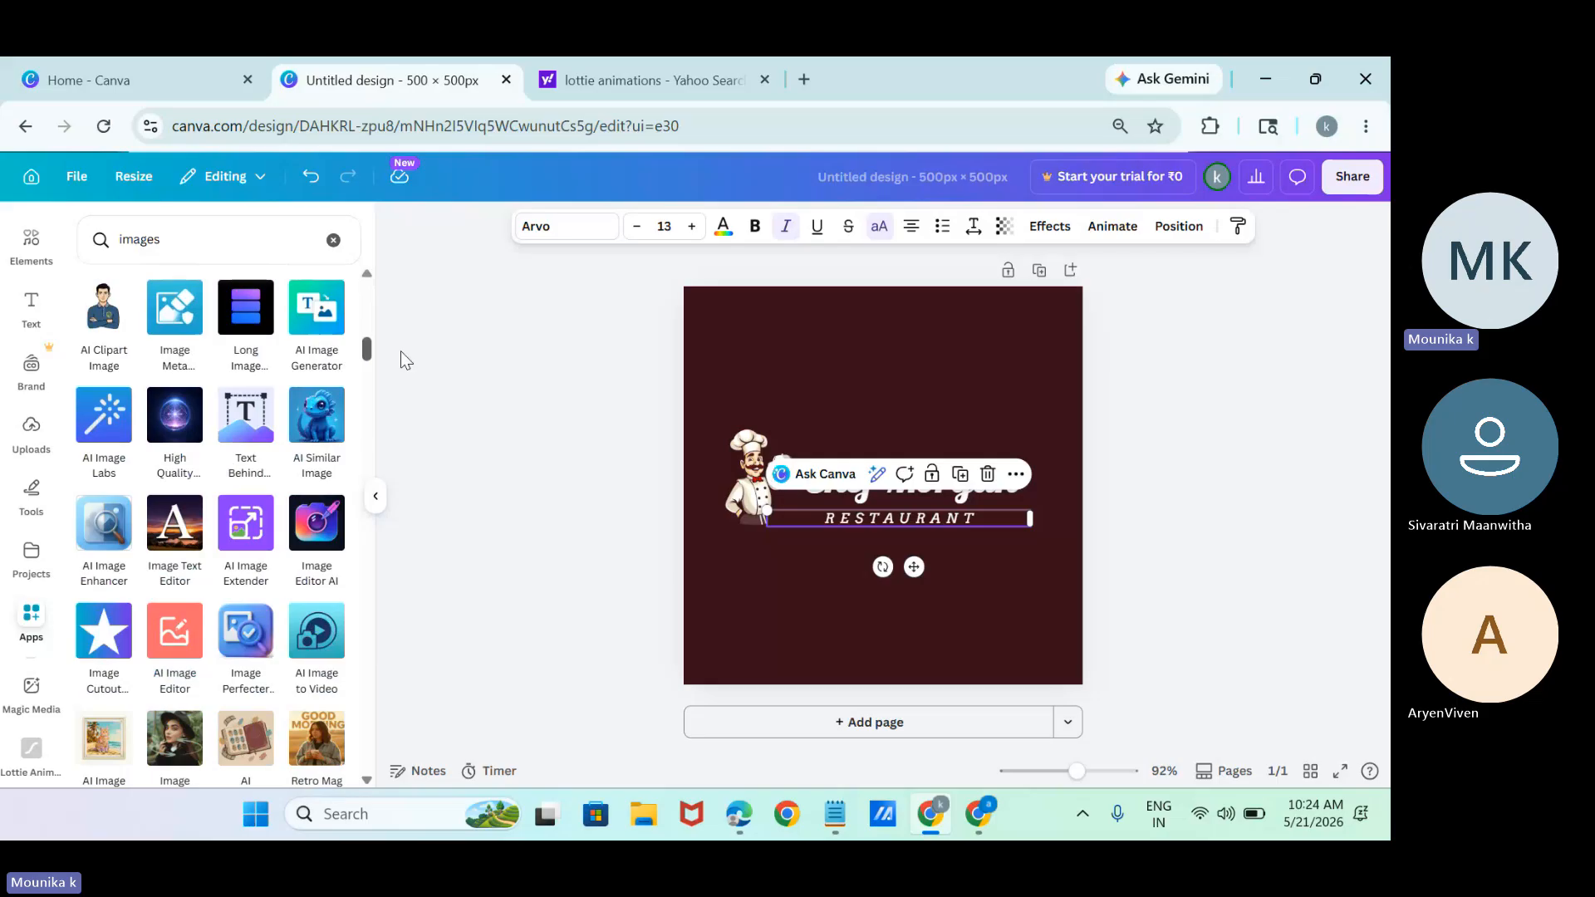
mouse_move(401, 350)
left_mouse_down()
mouse_move(430, 442)
mouse_move(445, 754)
left_mouse_up()
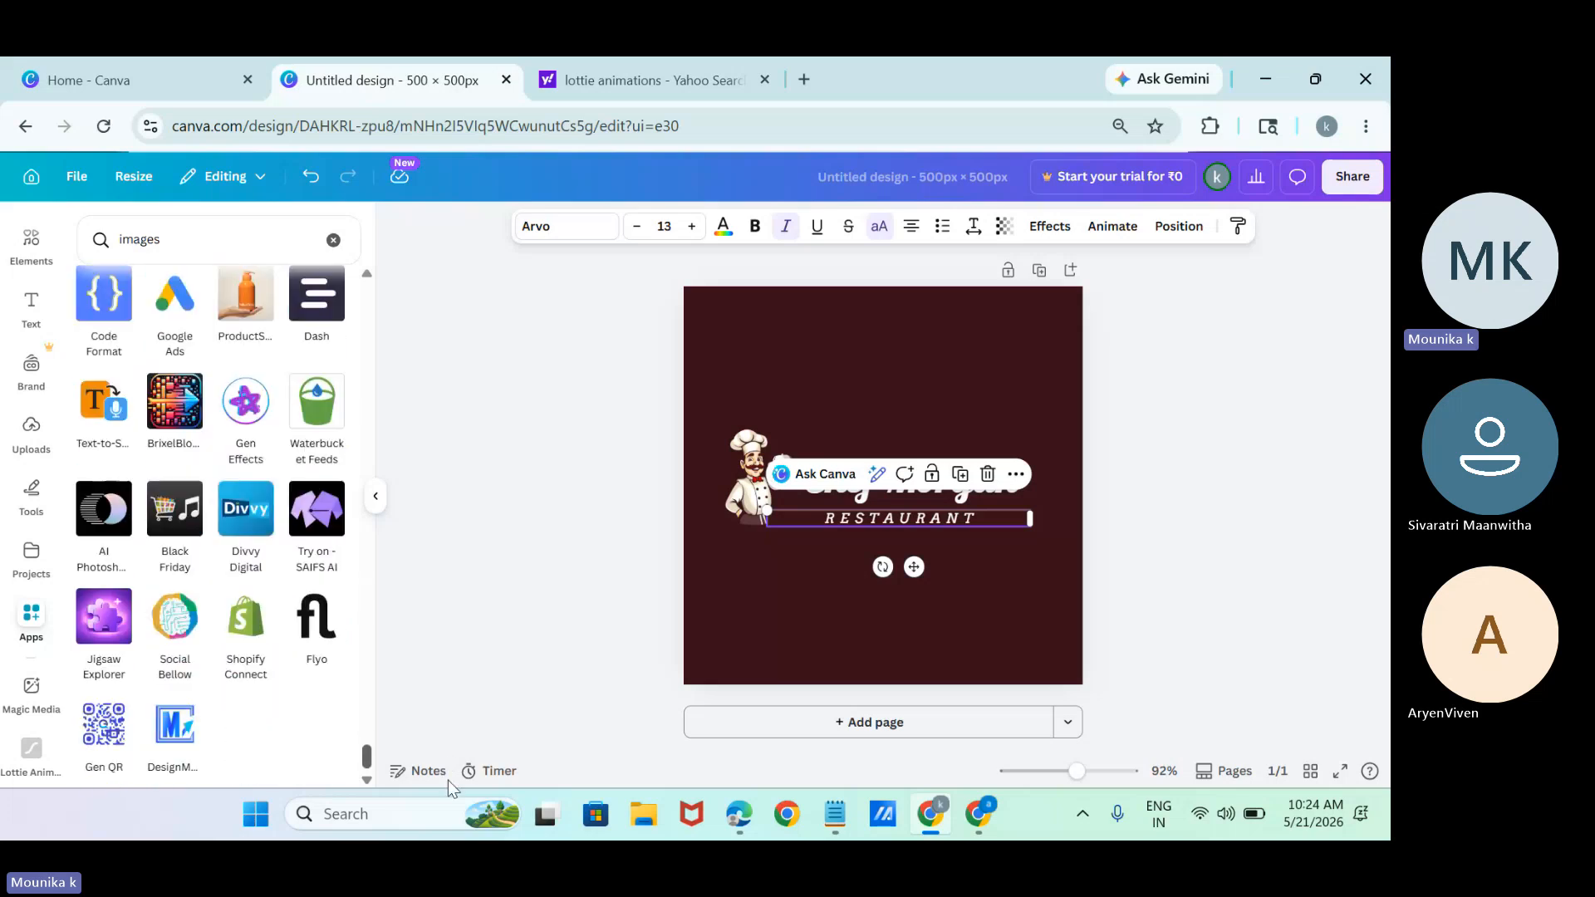
left_click_drag(448, 780, 457, 220)
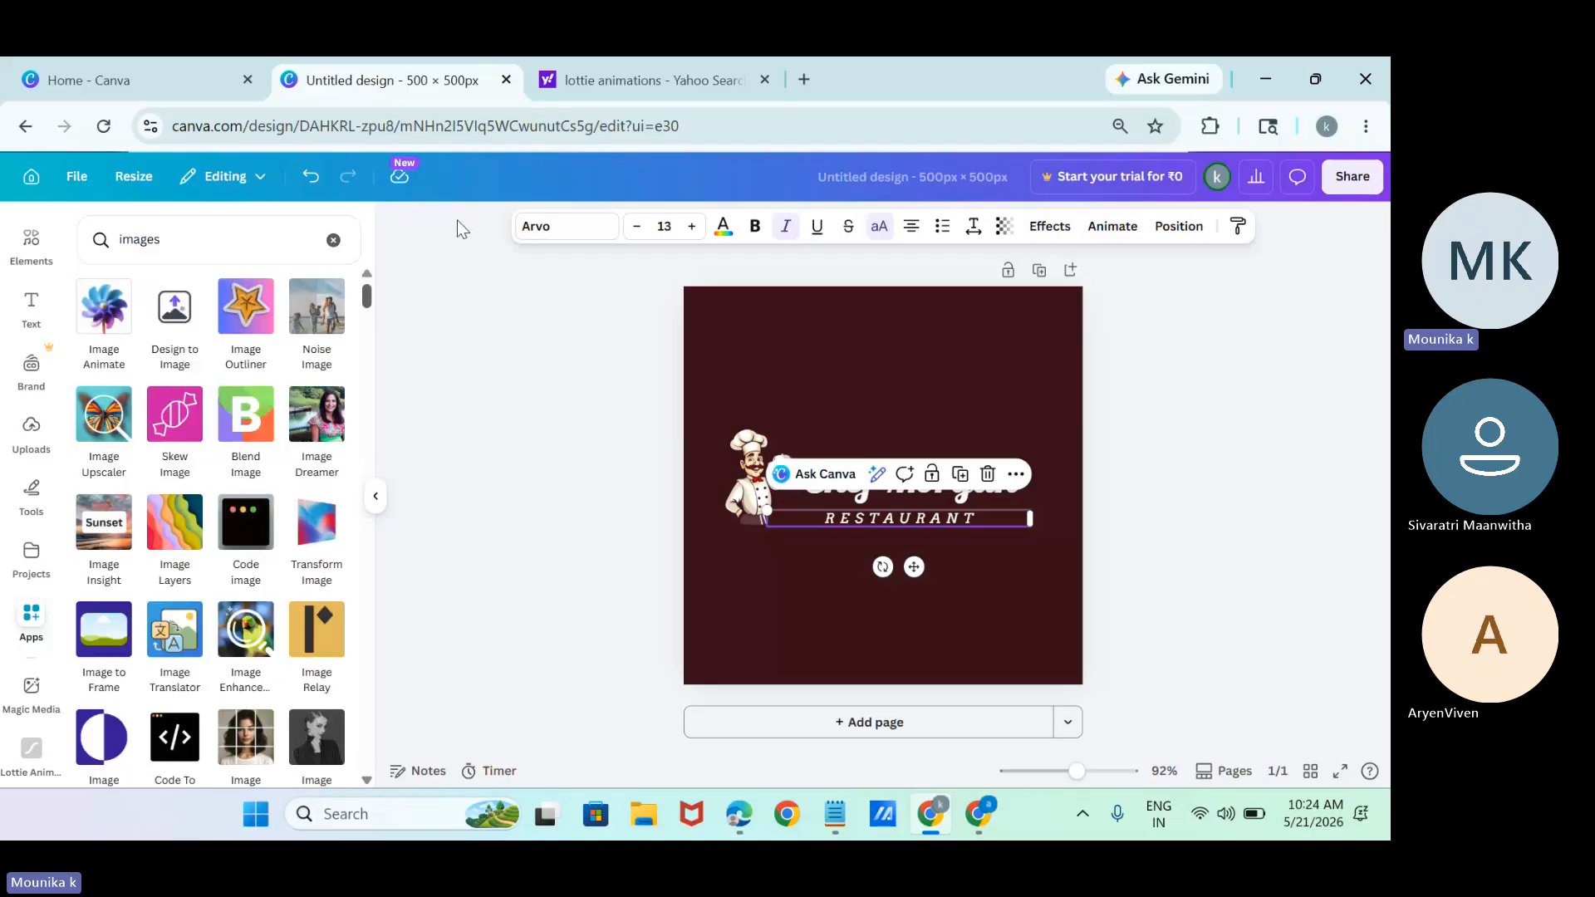
left_click(124, 328)
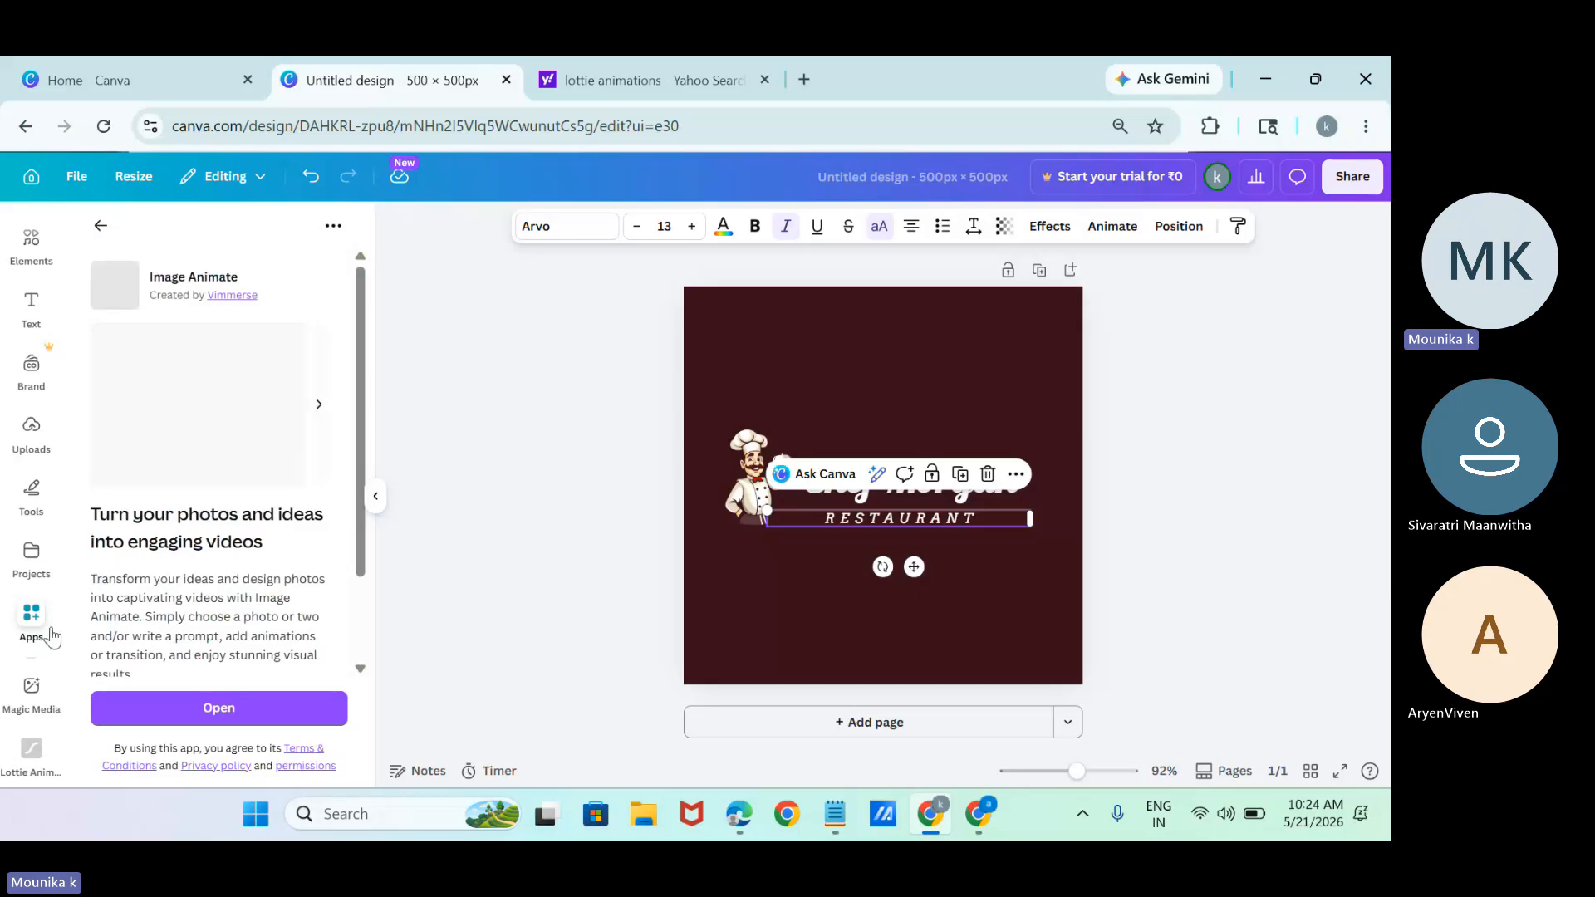
left_click(231, 716)
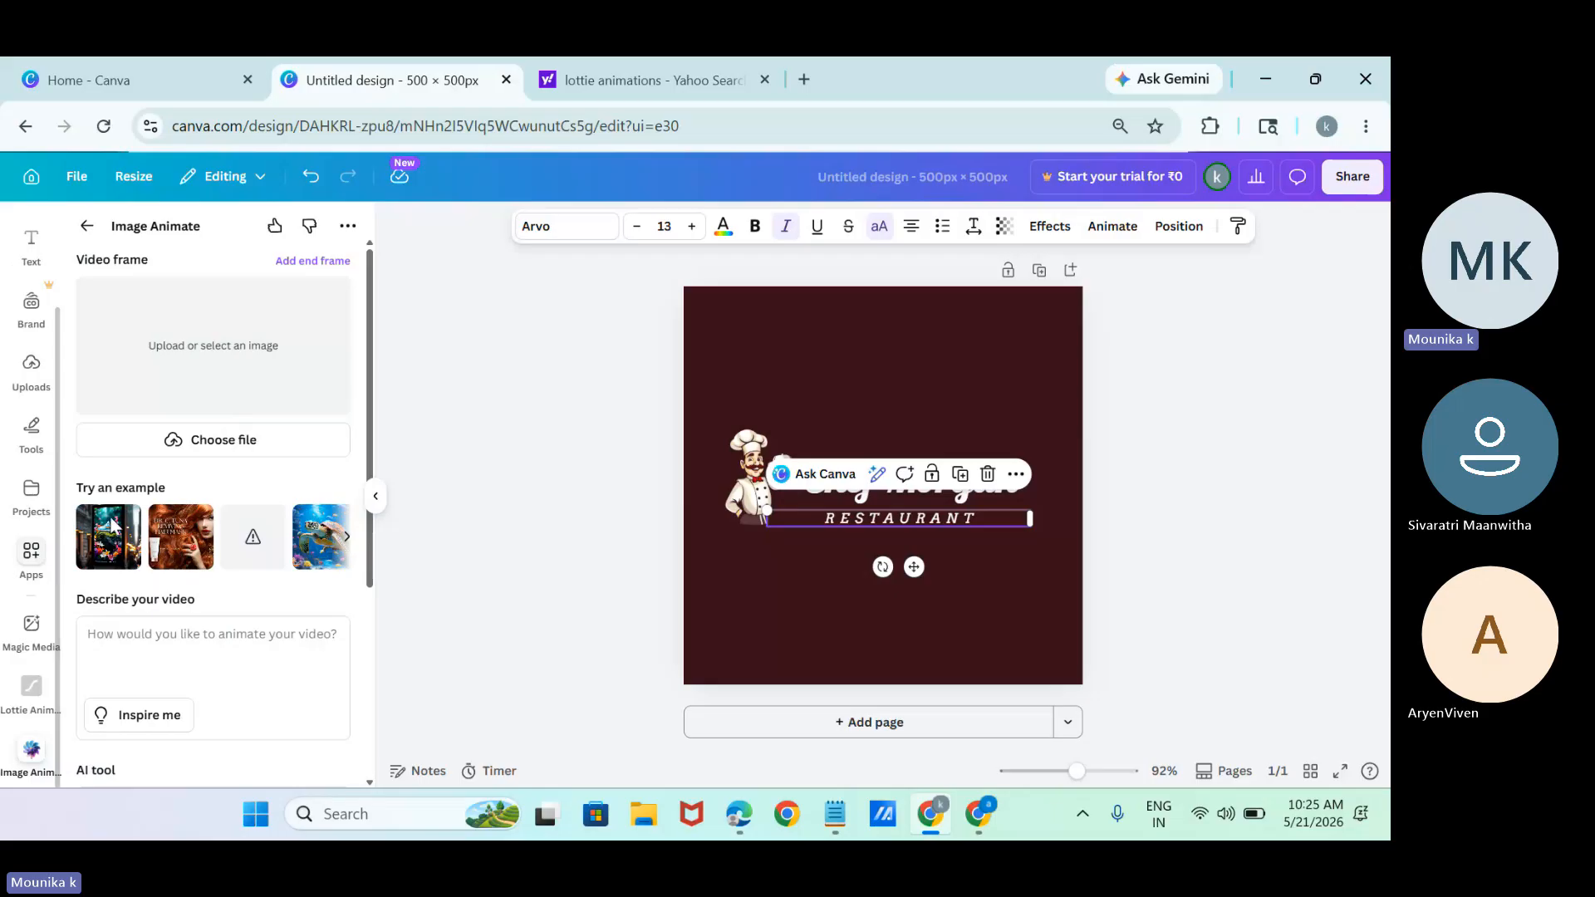
left_click(765, 80)
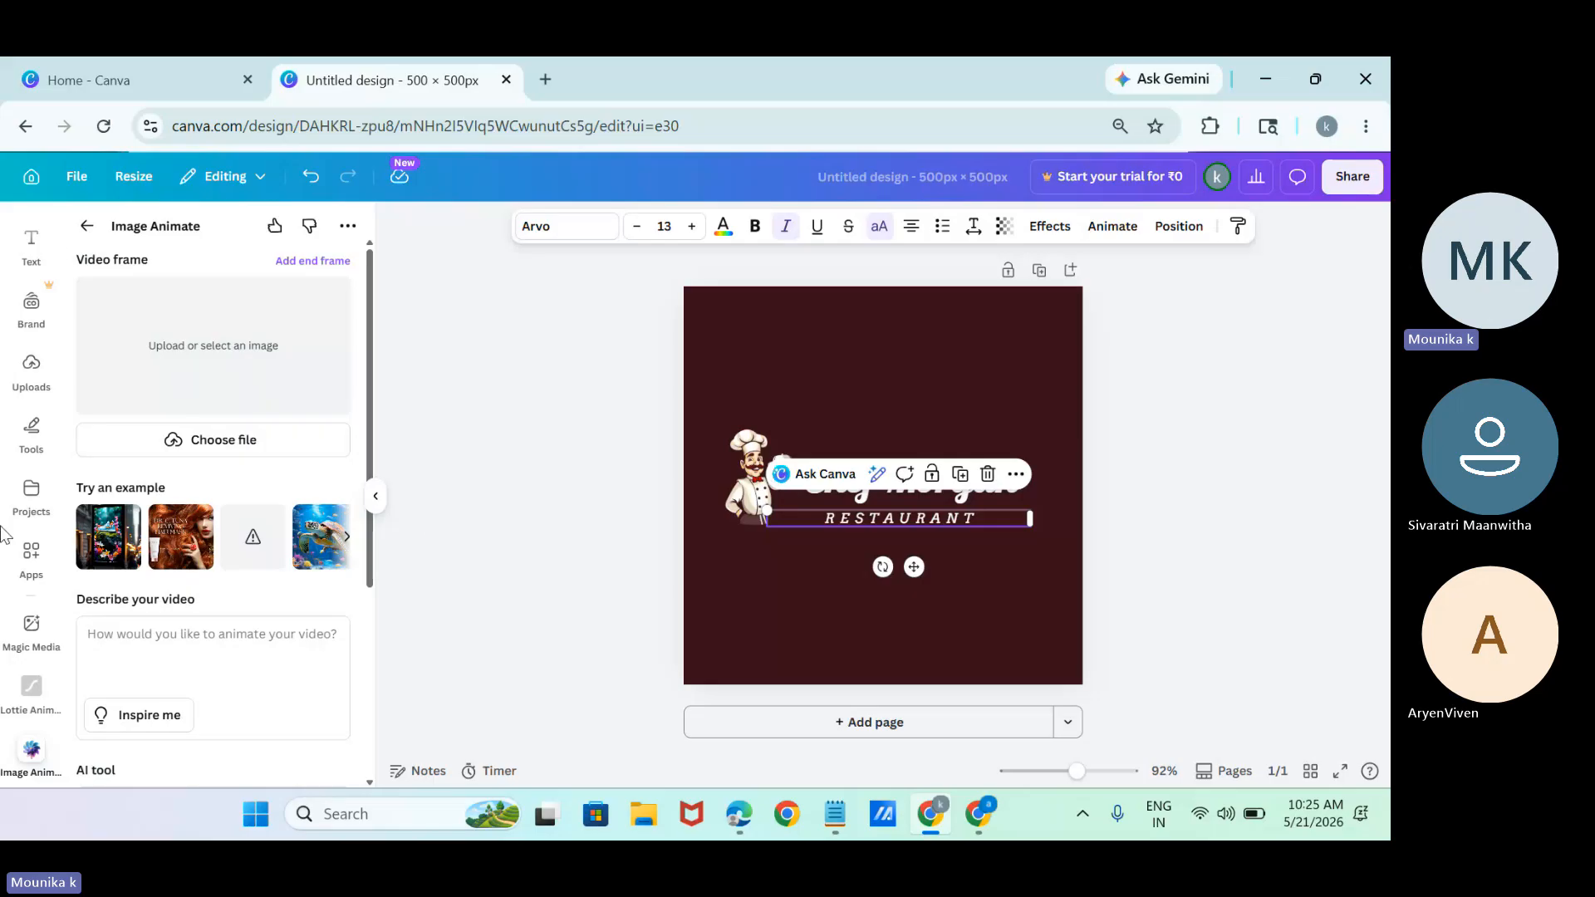
Generate square images in the Neon style with Magic Media from the description "restaurant images", and view its graphics generator.
left_click(33, 653)
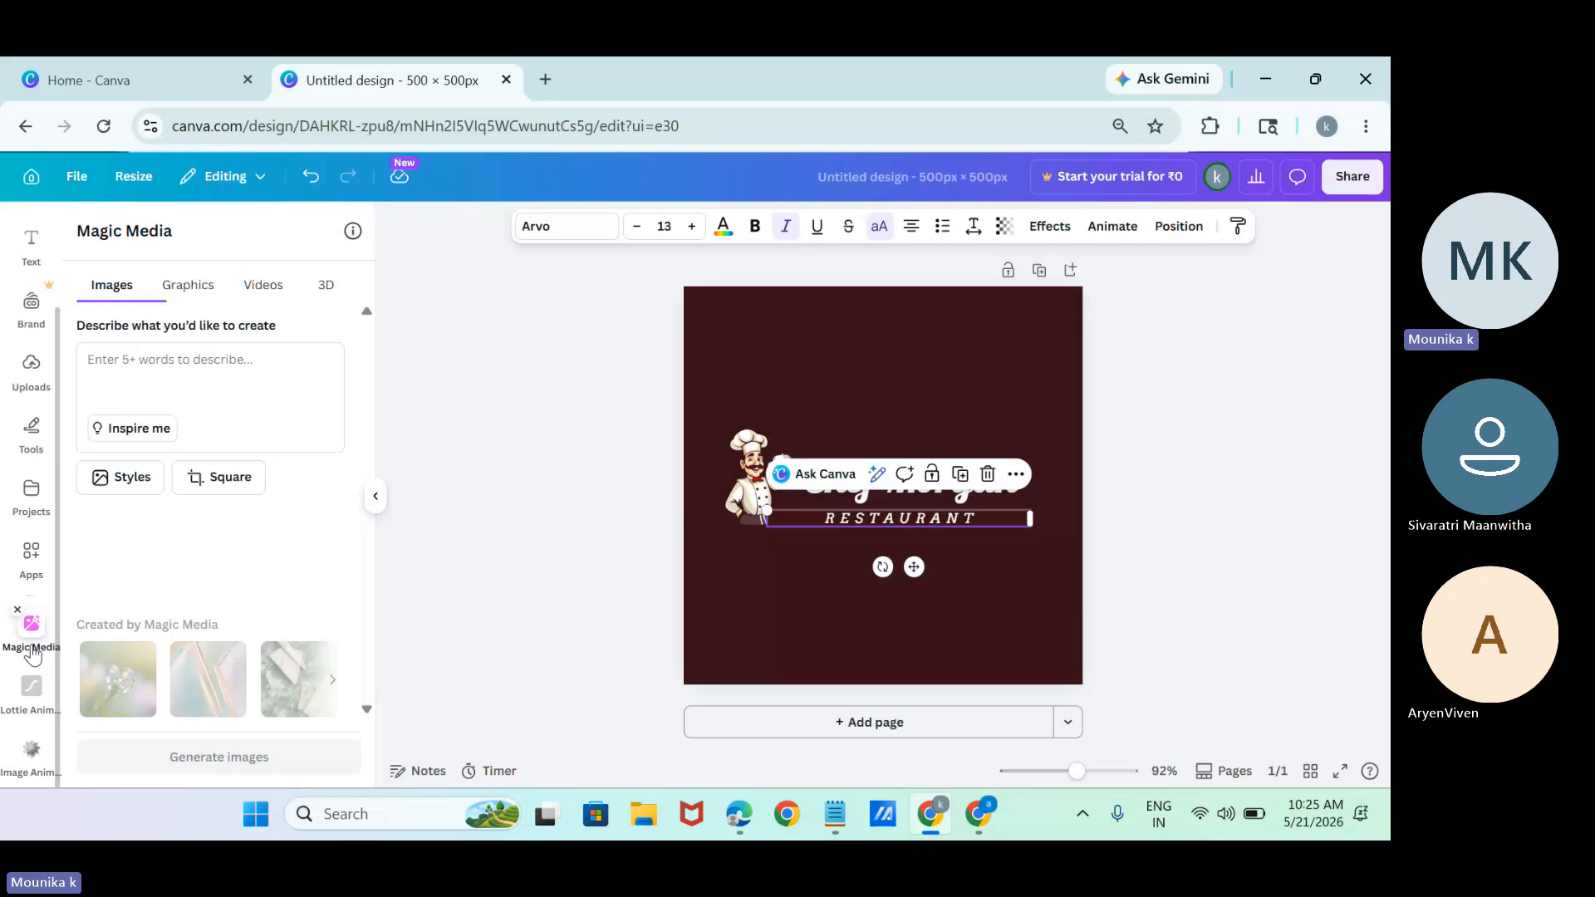
left_click(254, 365)
type("rest")
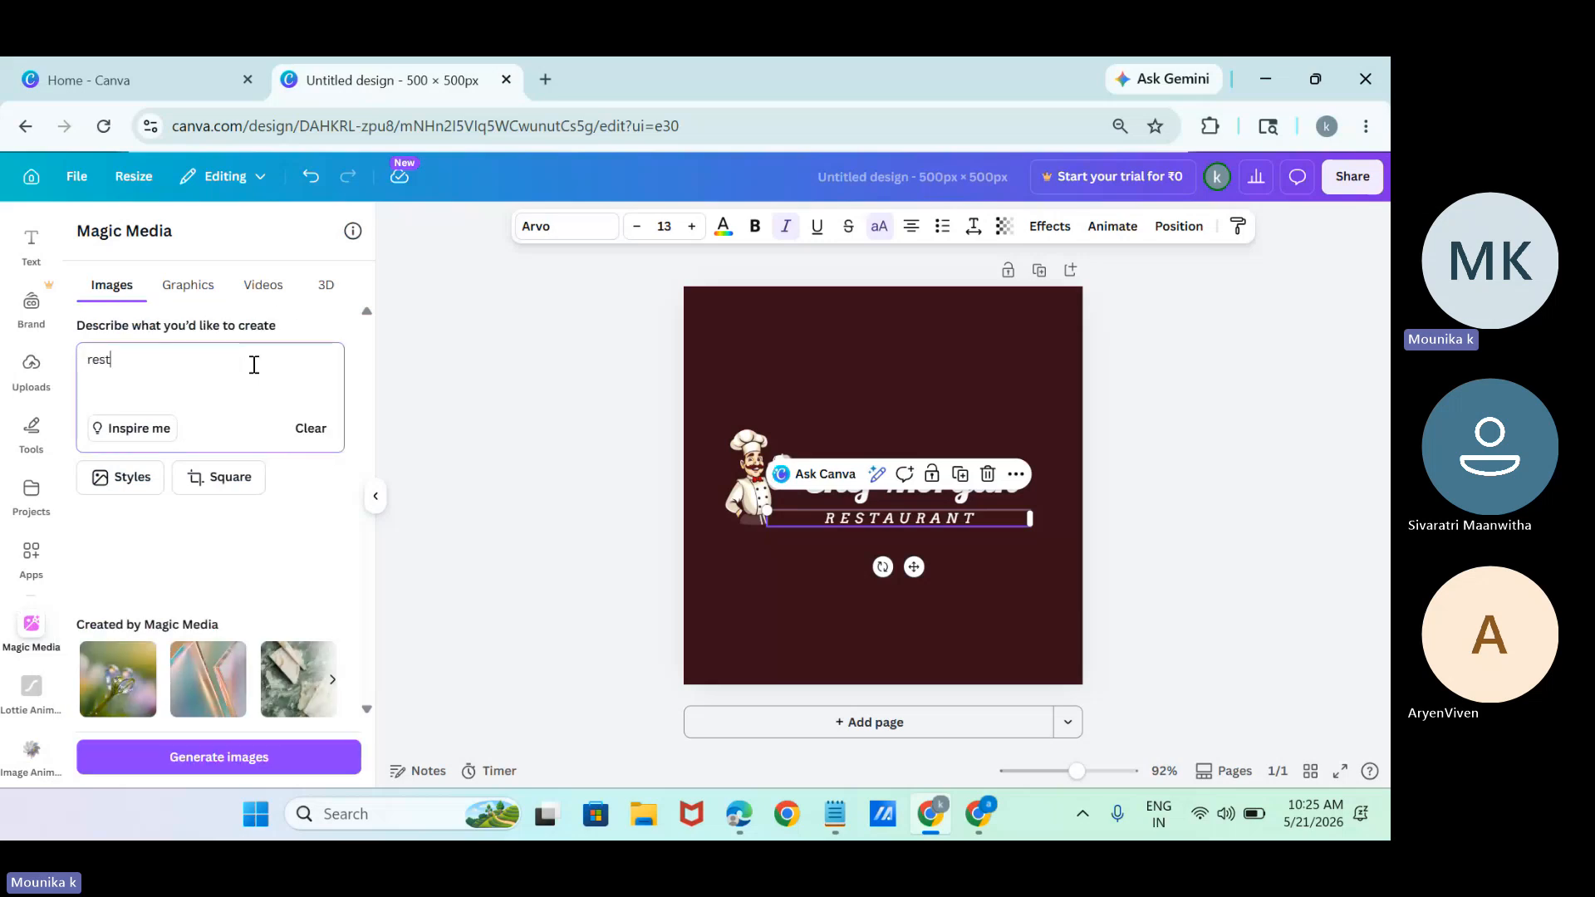
type("aurant ima")
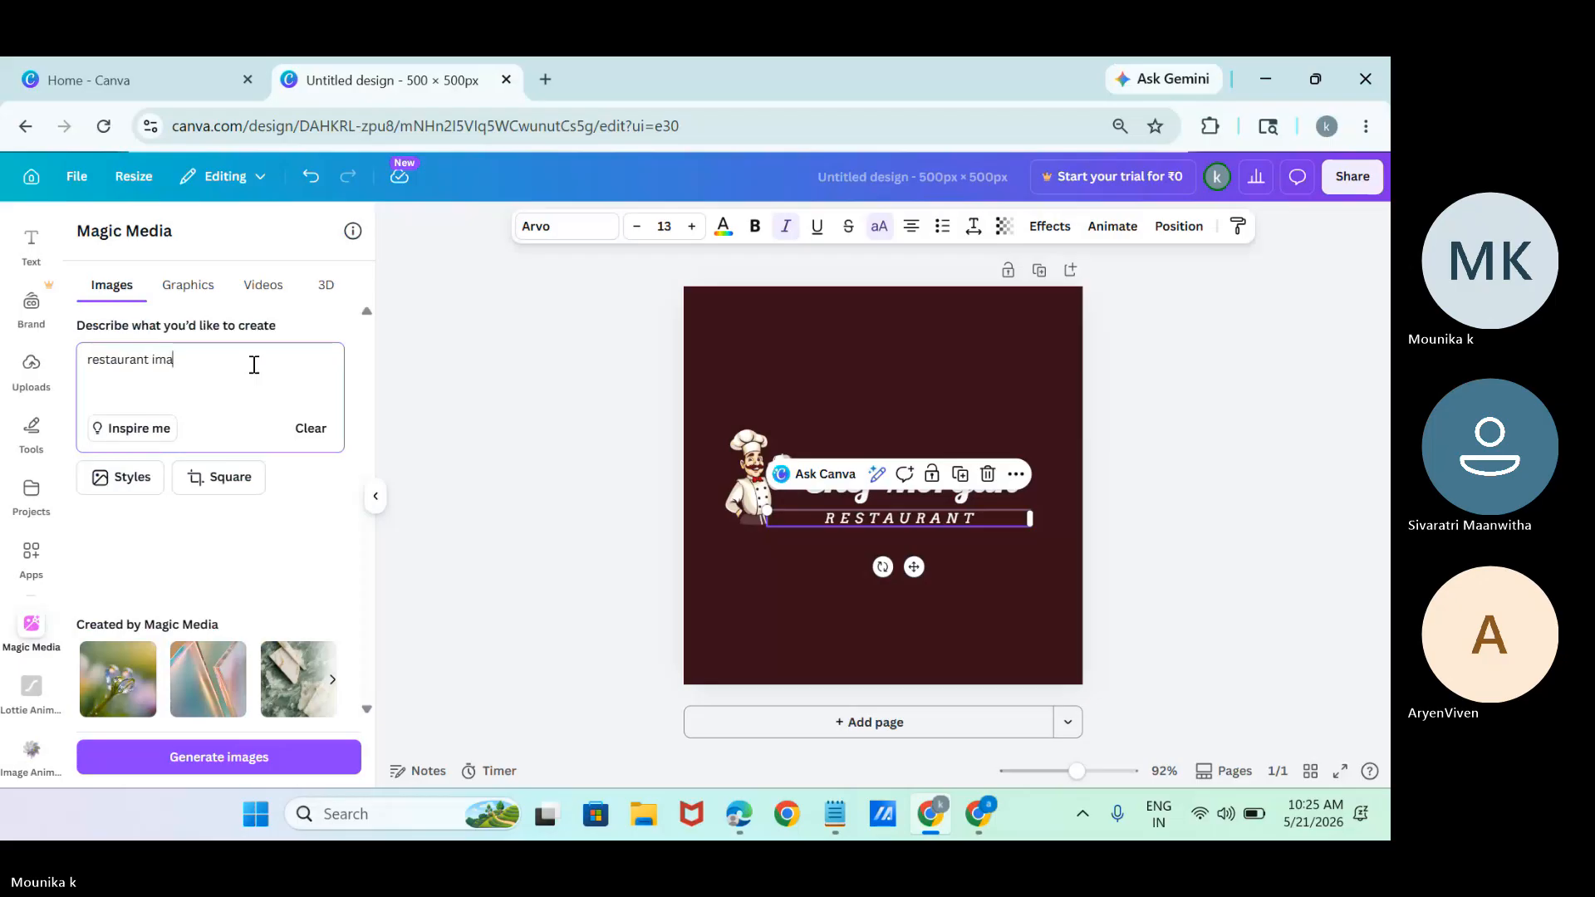
type("ges")
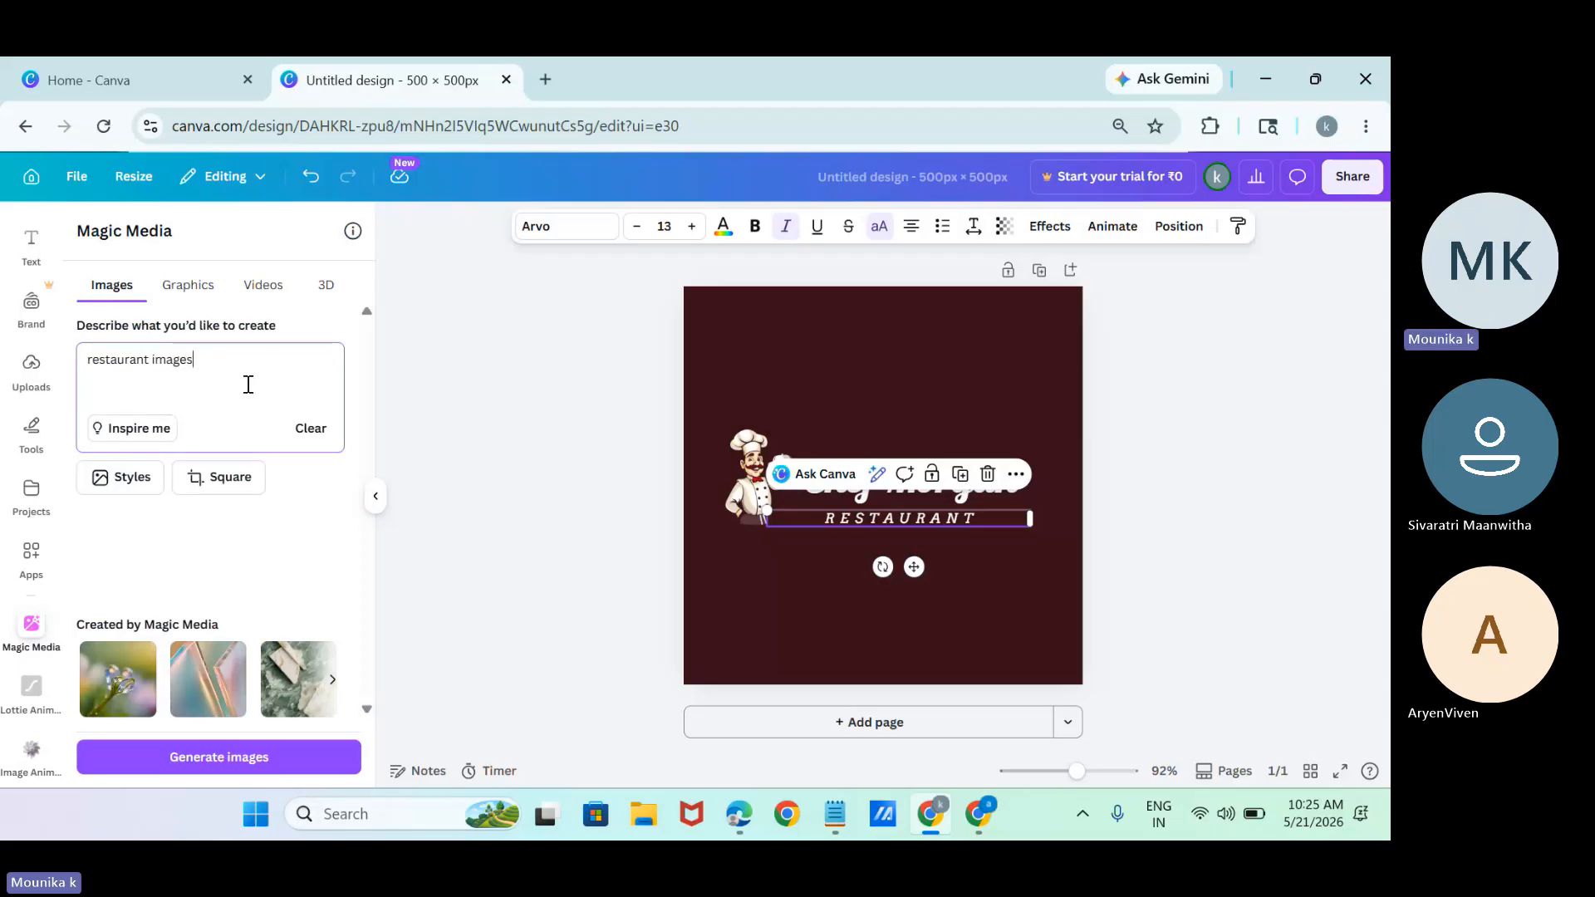
left_click(118, 477)
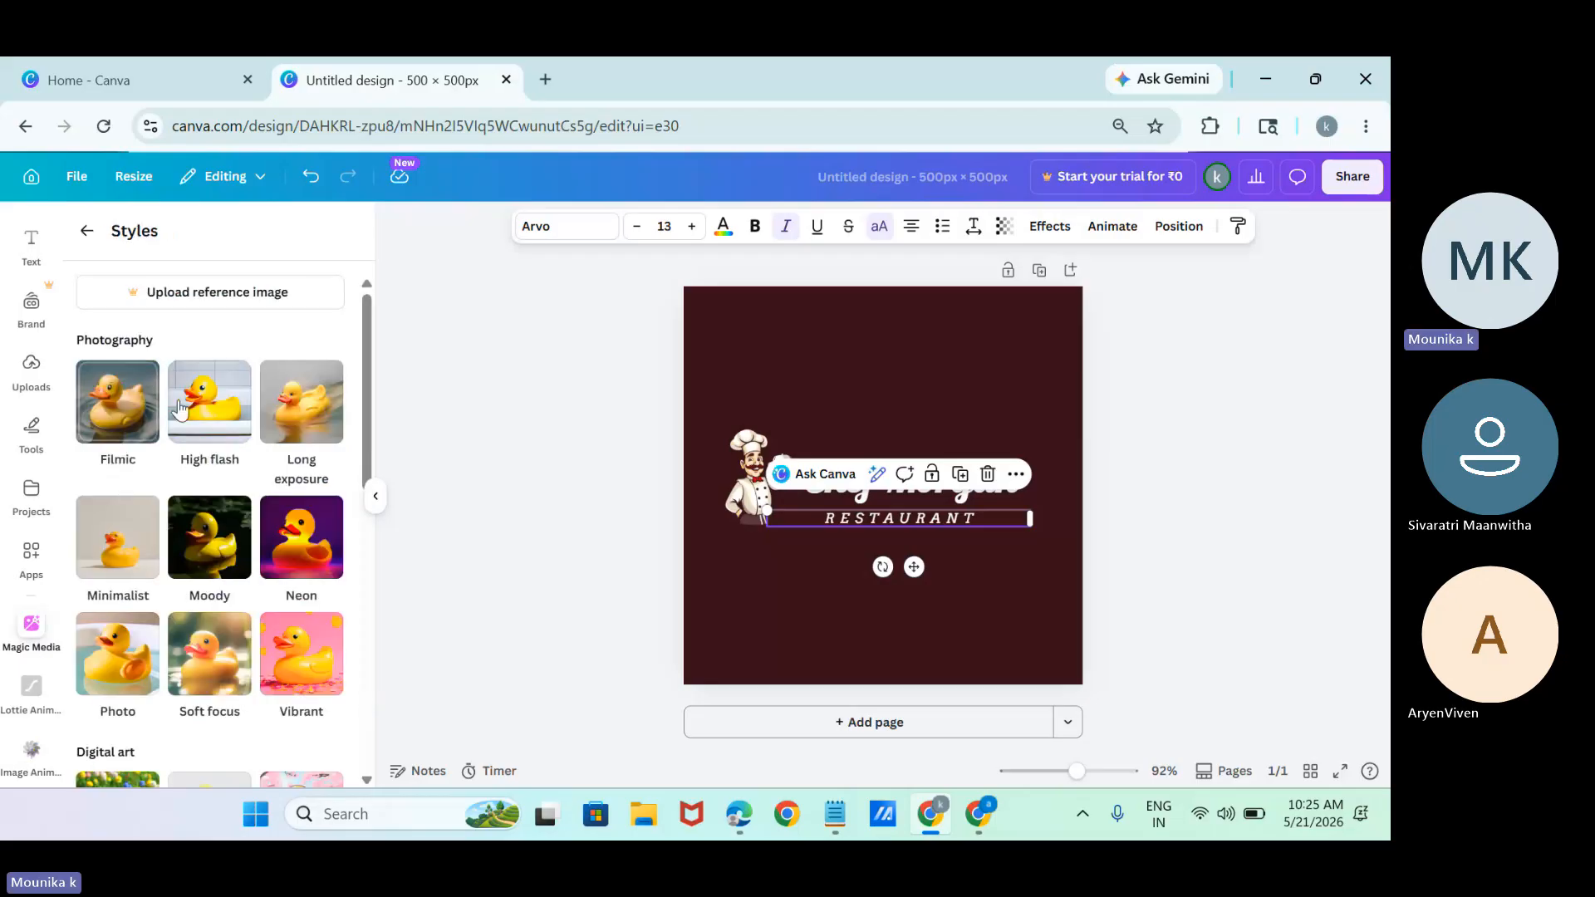
left_click(307, 527)
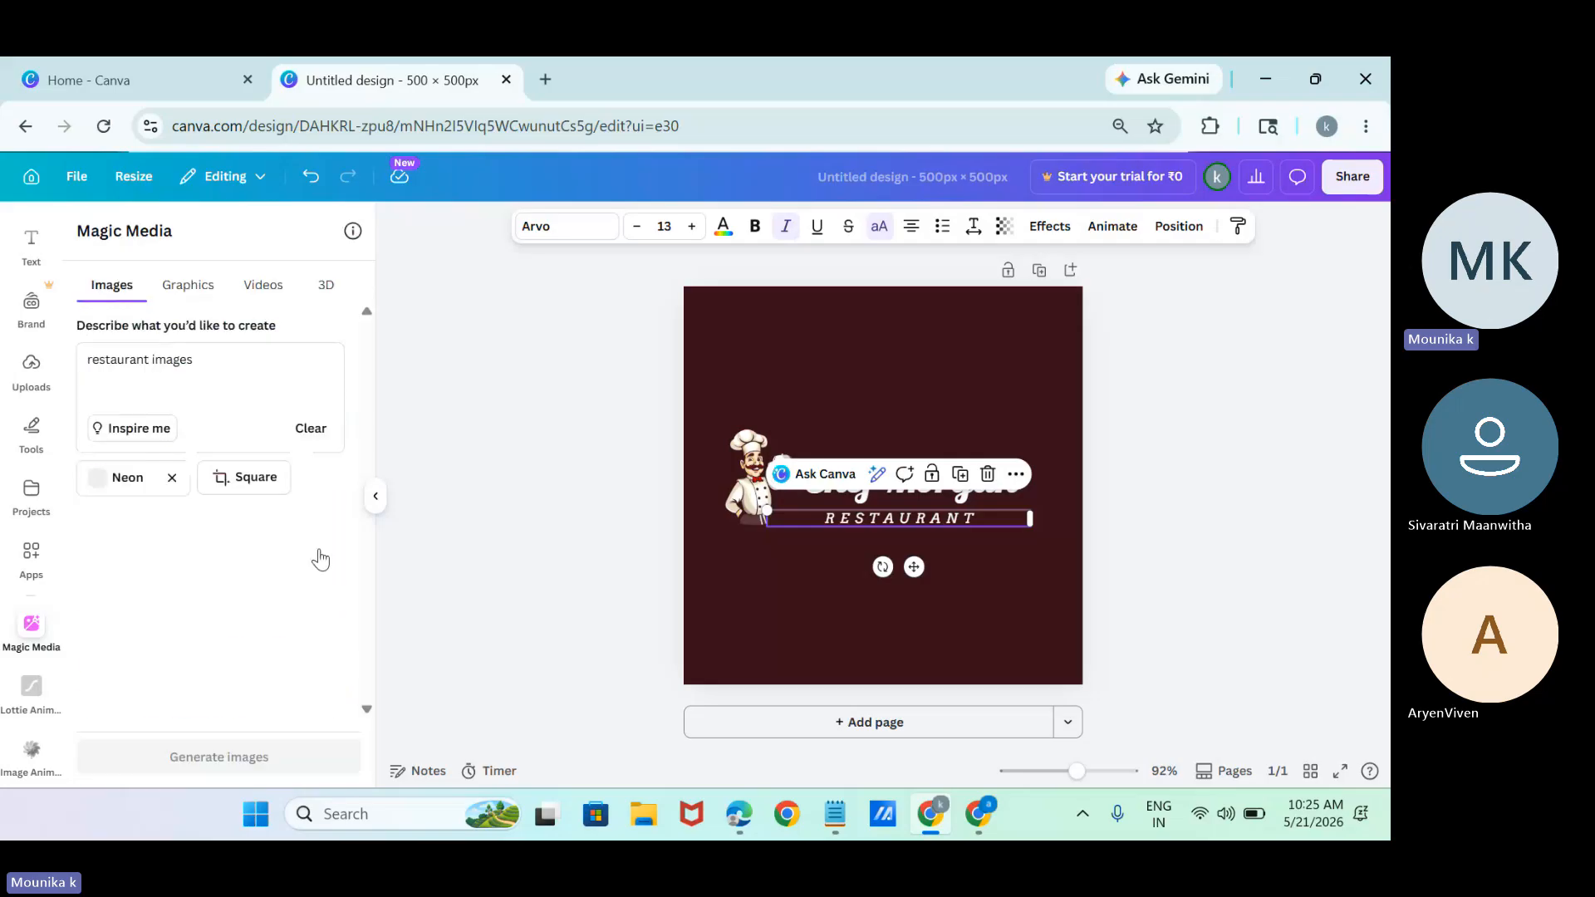
left_click(256, 478)
left_click(115, 316)
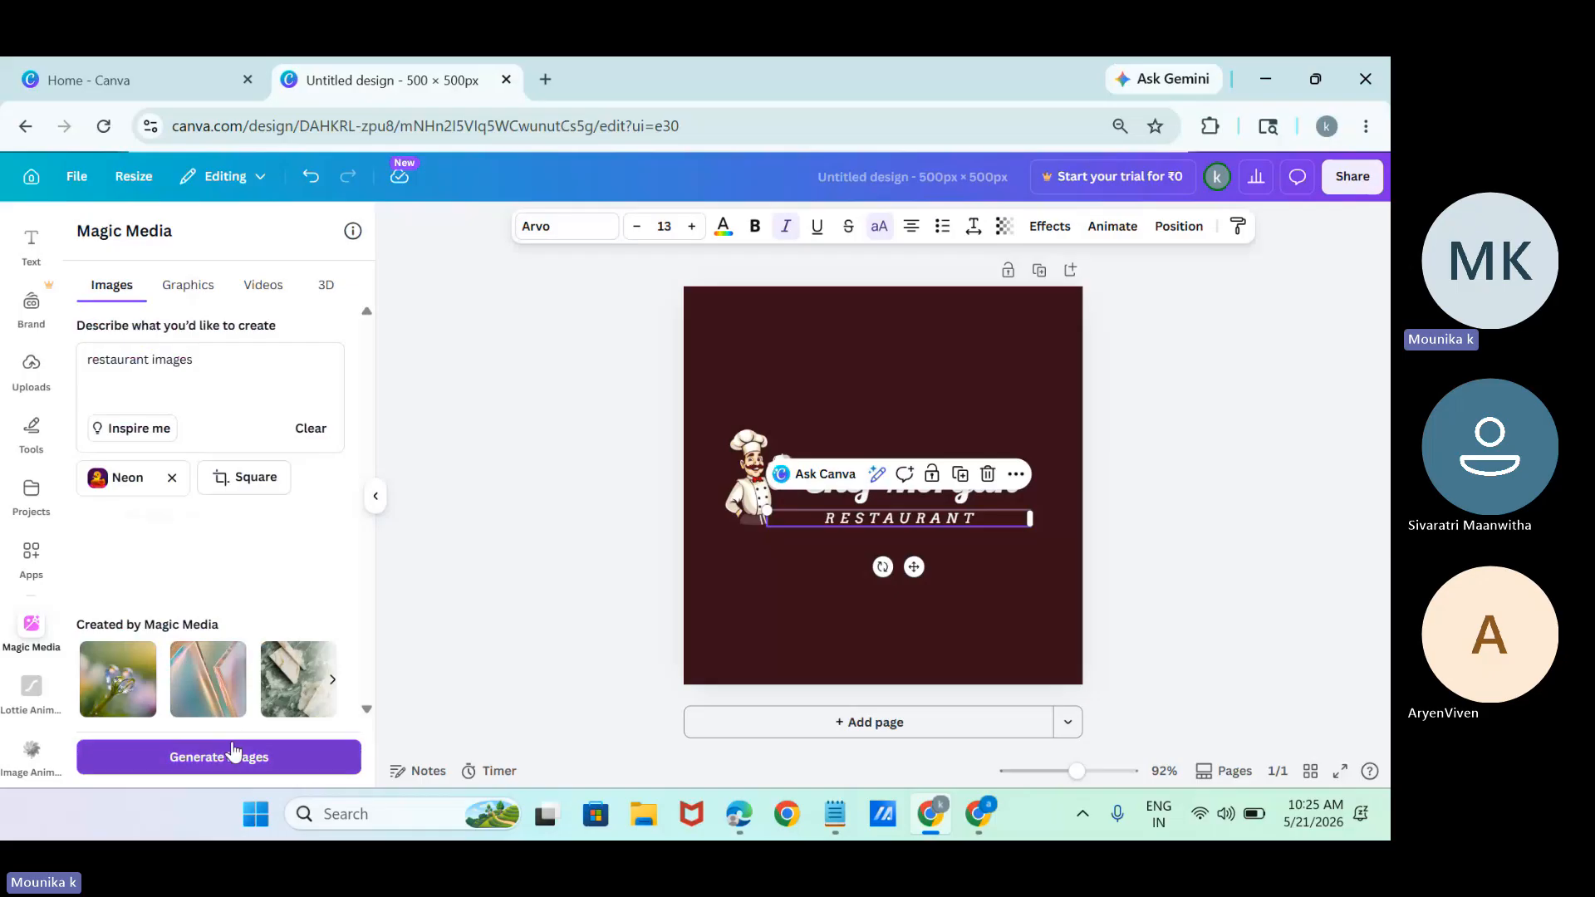
left_click(234, 755)
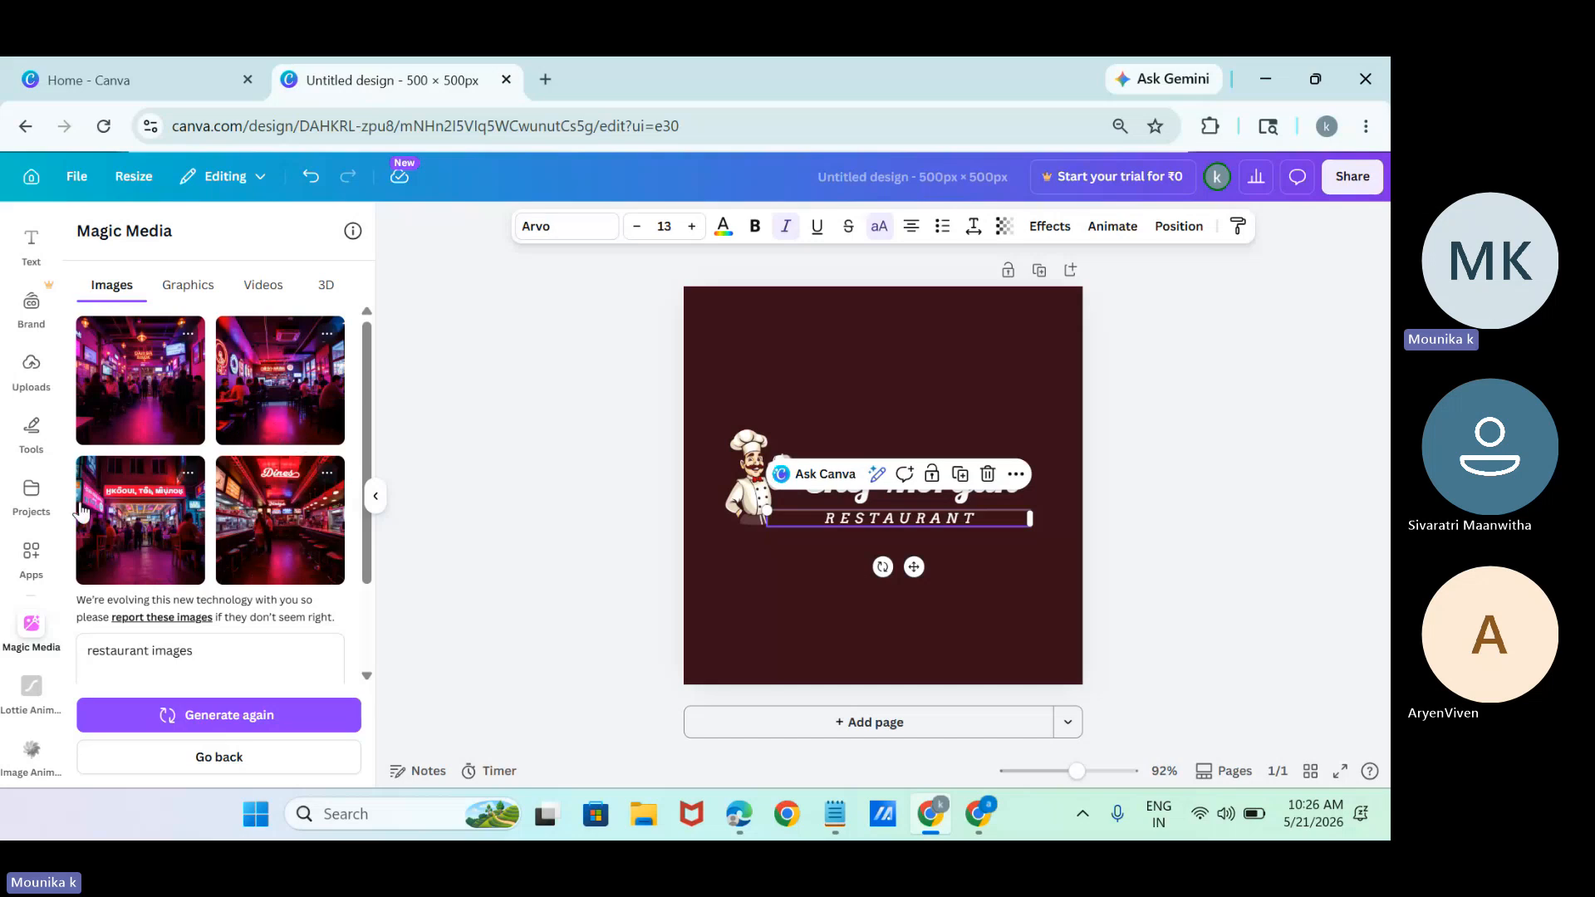
left_click(194, 293)
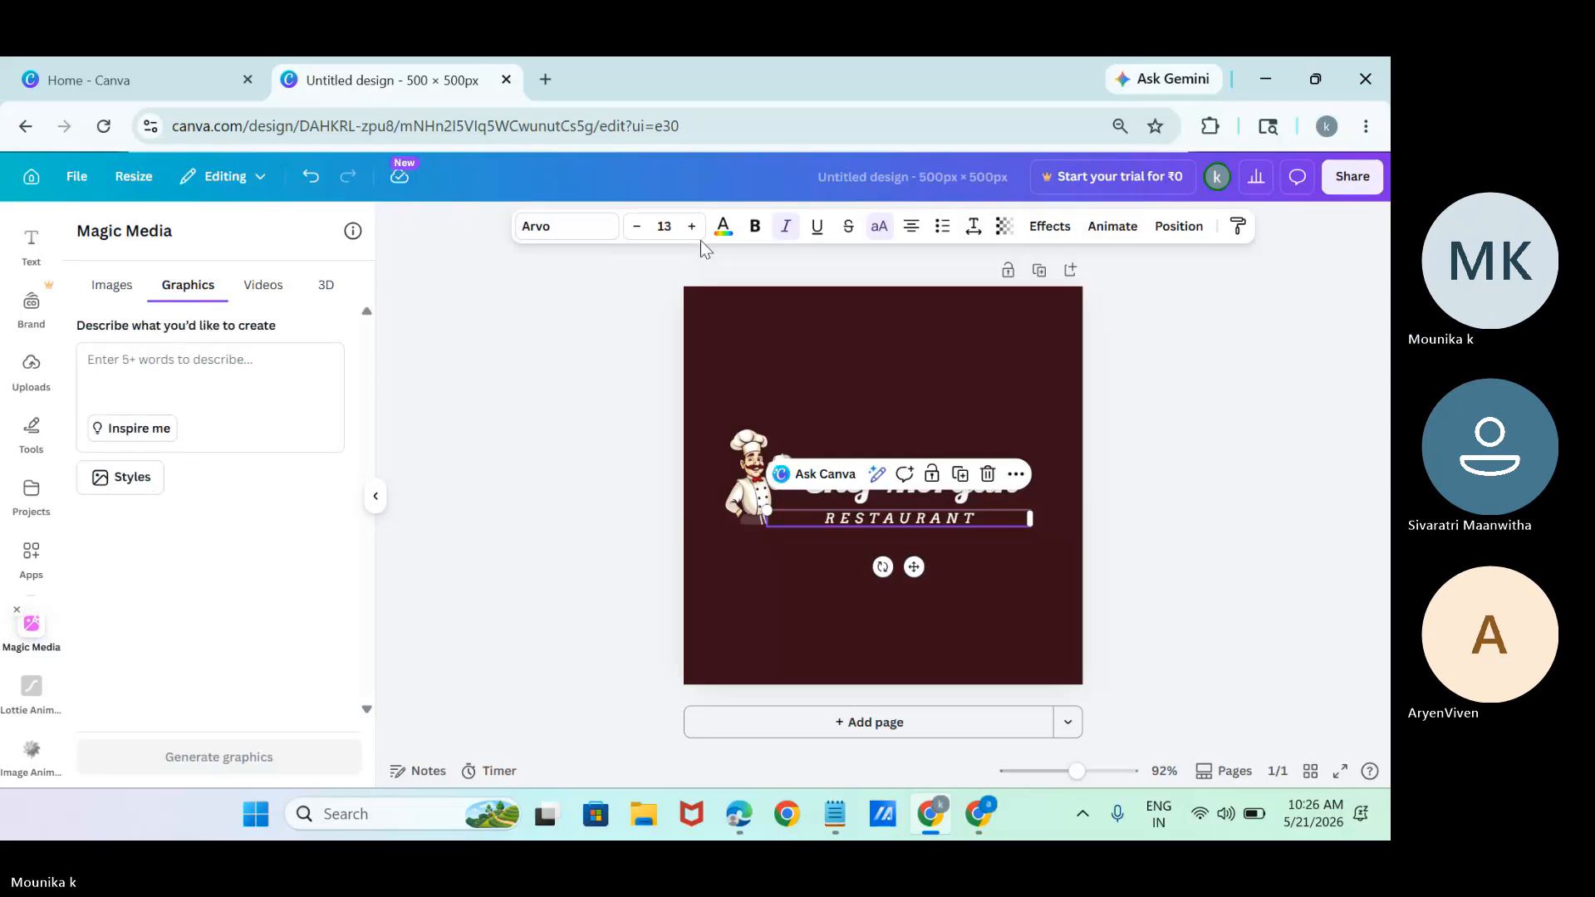
Change the page background to the yellow already used in the design.
left_click(844, 614)
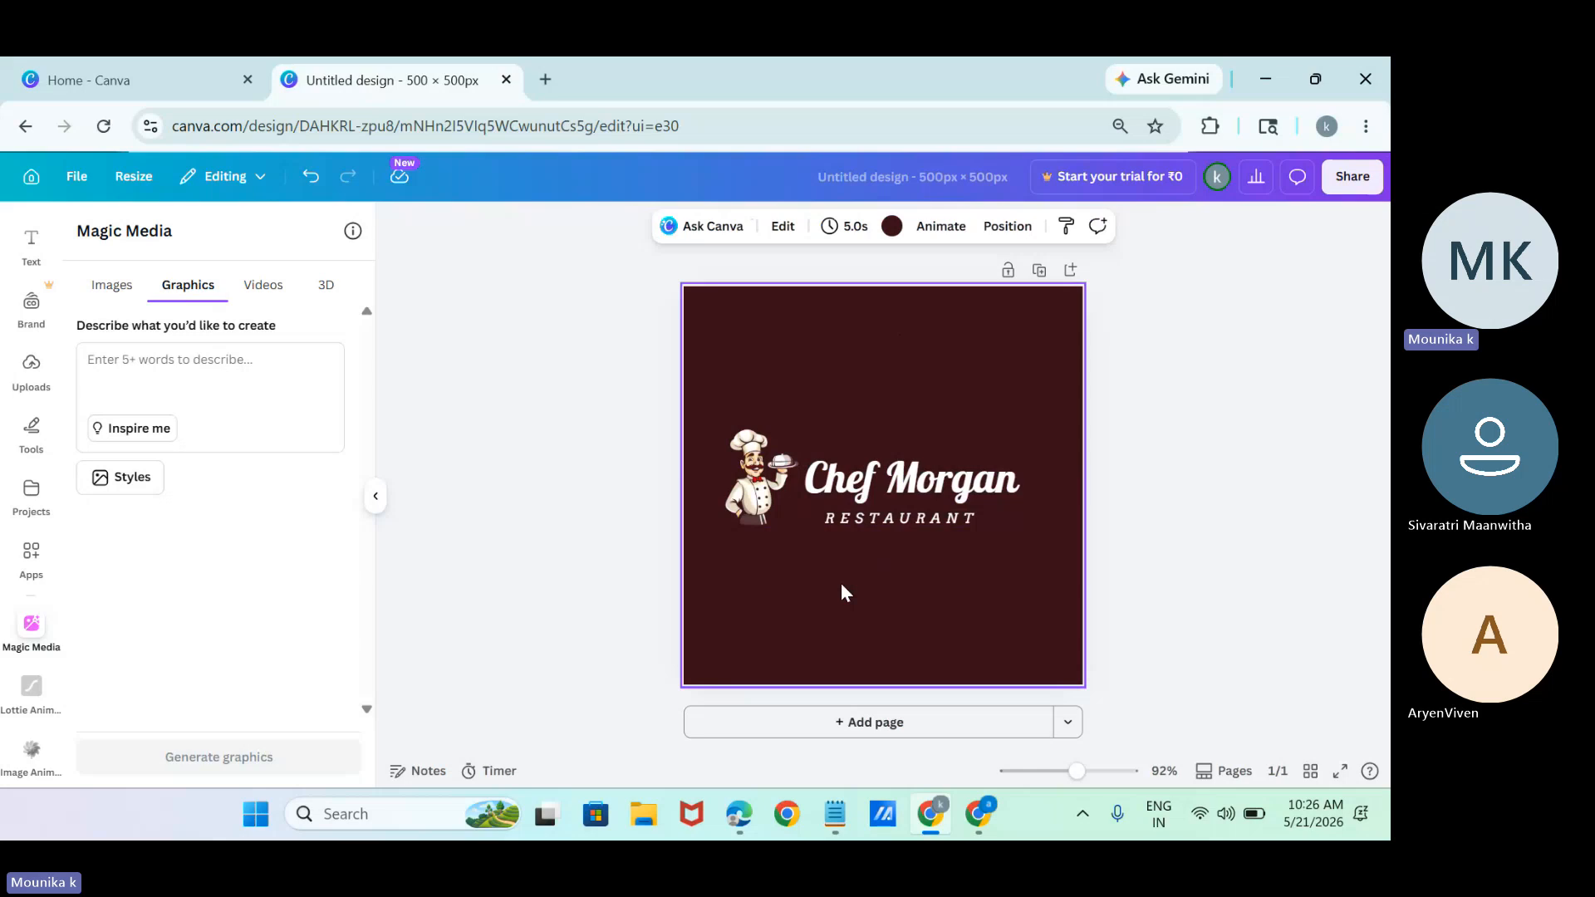
left_click(889, 232)
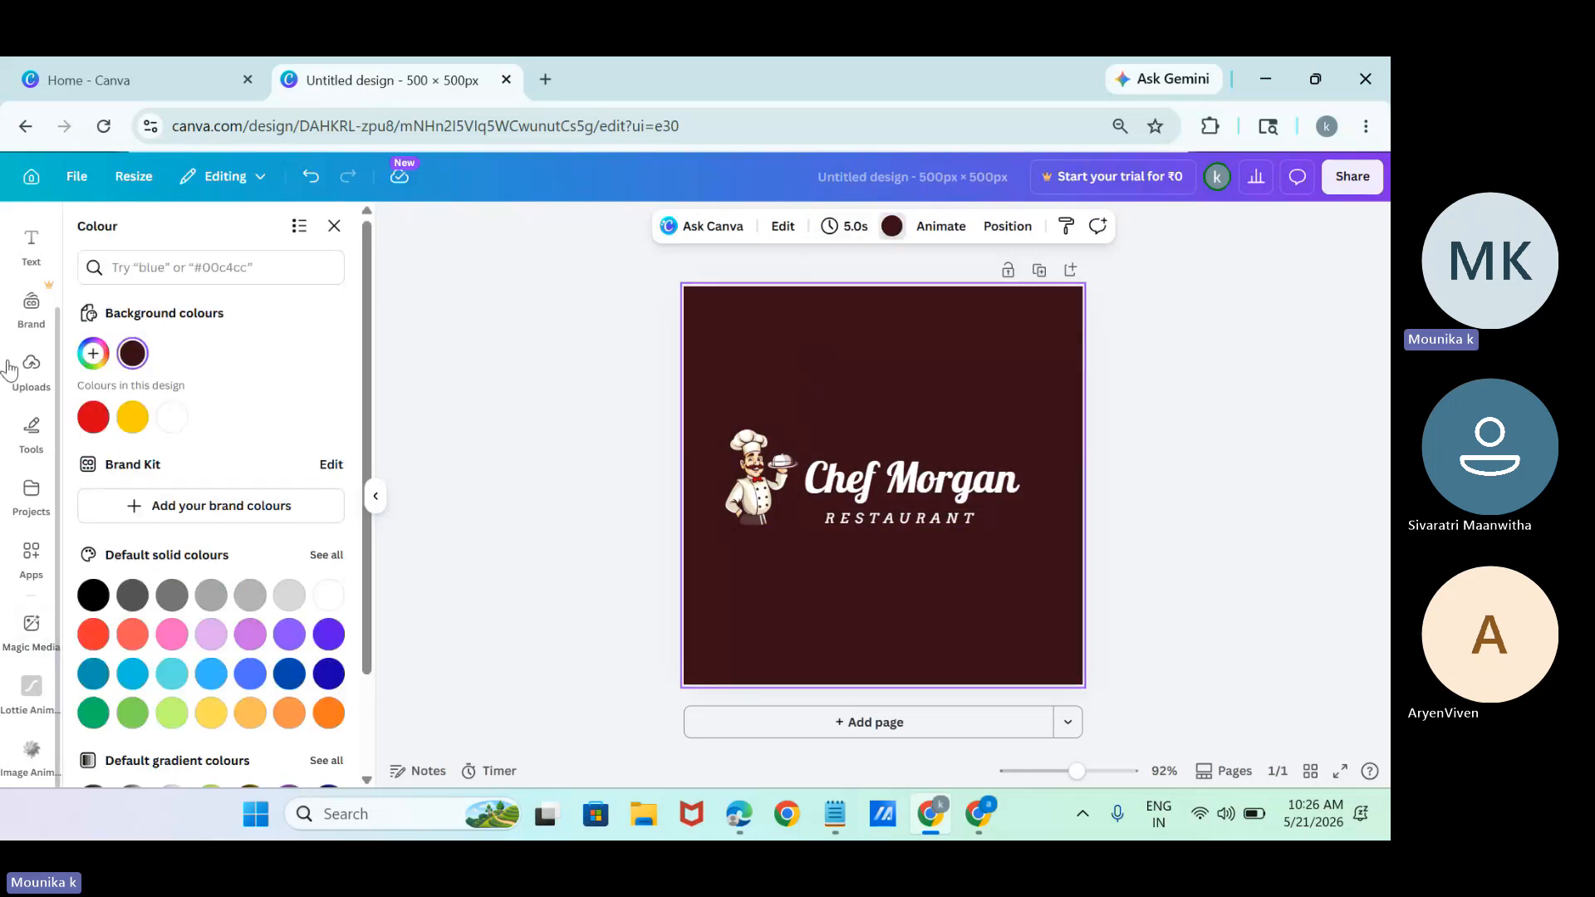
left_click(133, 428)
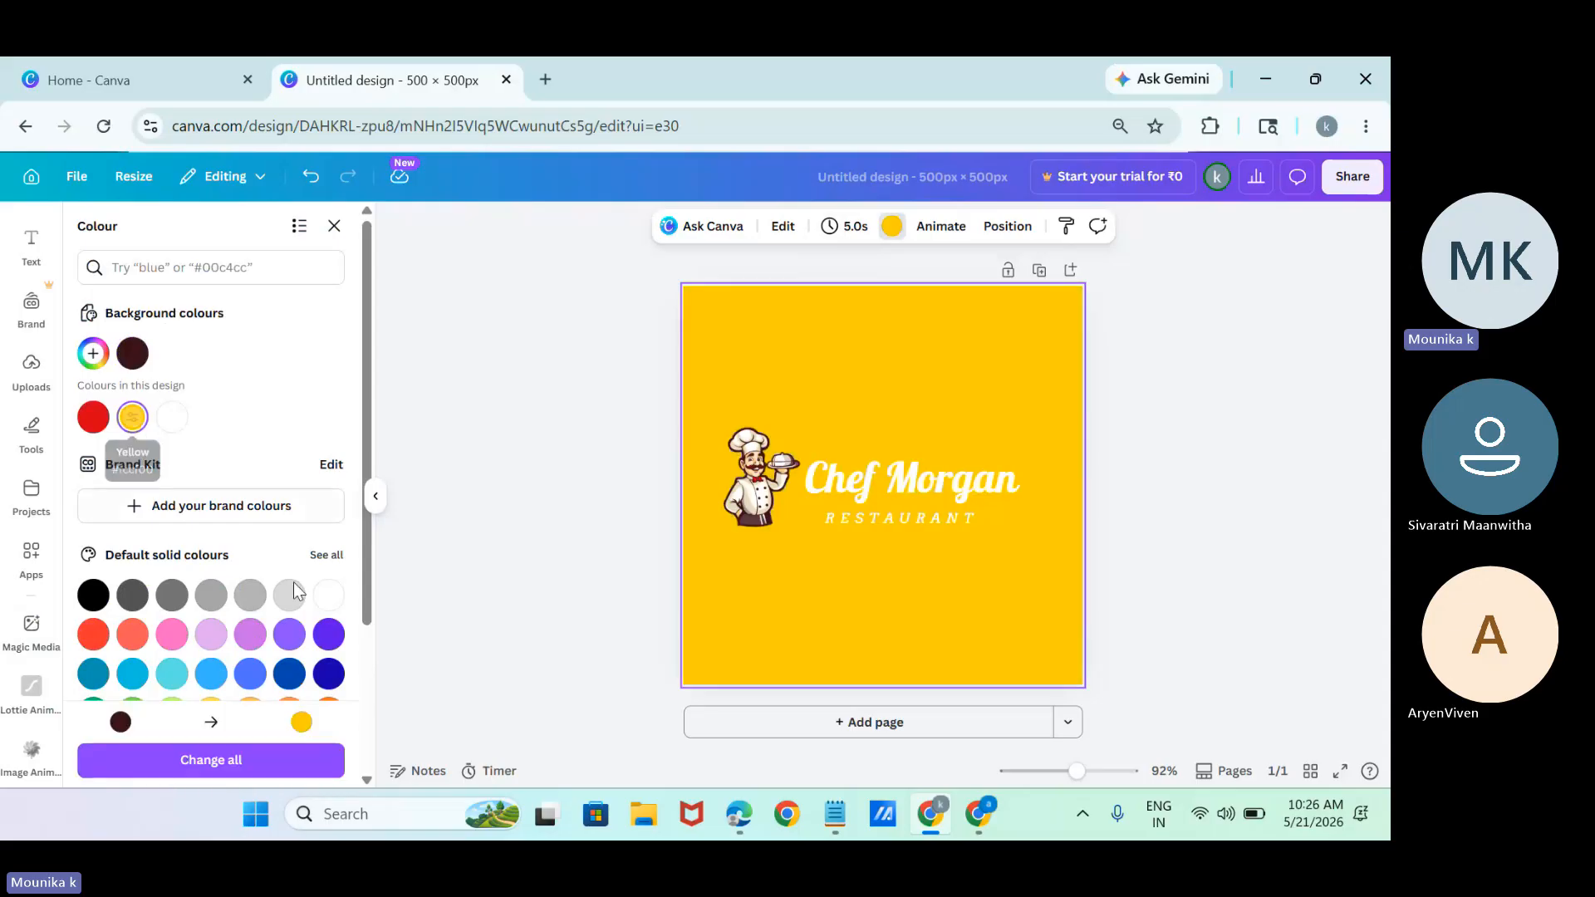
Recolour the restaurant name and the "RESTAURANT" text with the dark maroon from the design's colours.
left_click(988, 497)
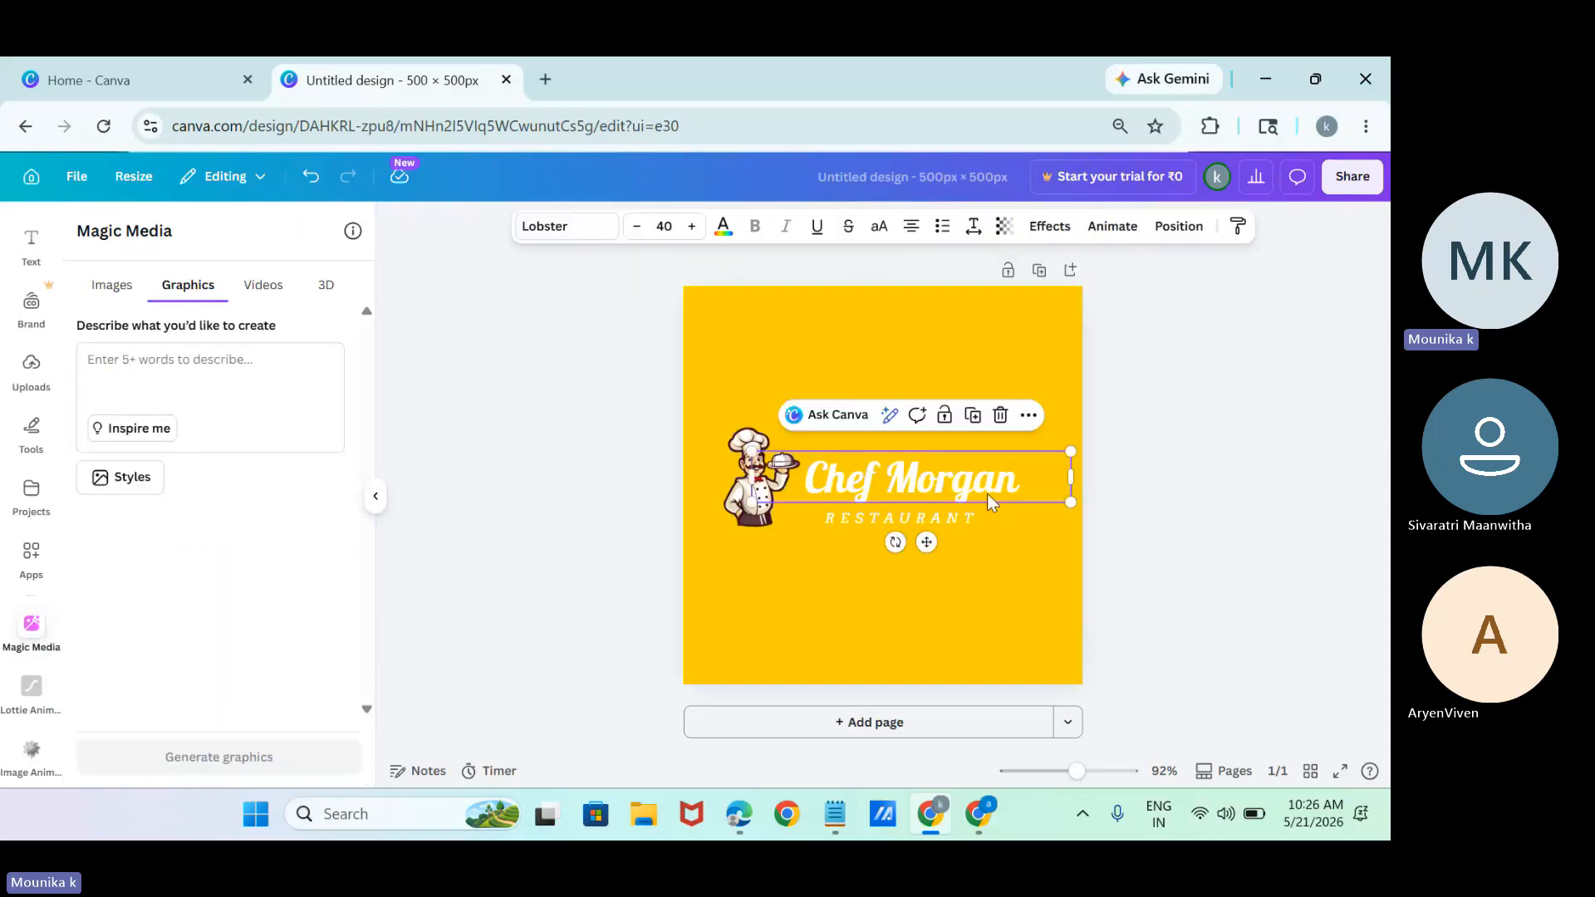
left_click(719, 226)
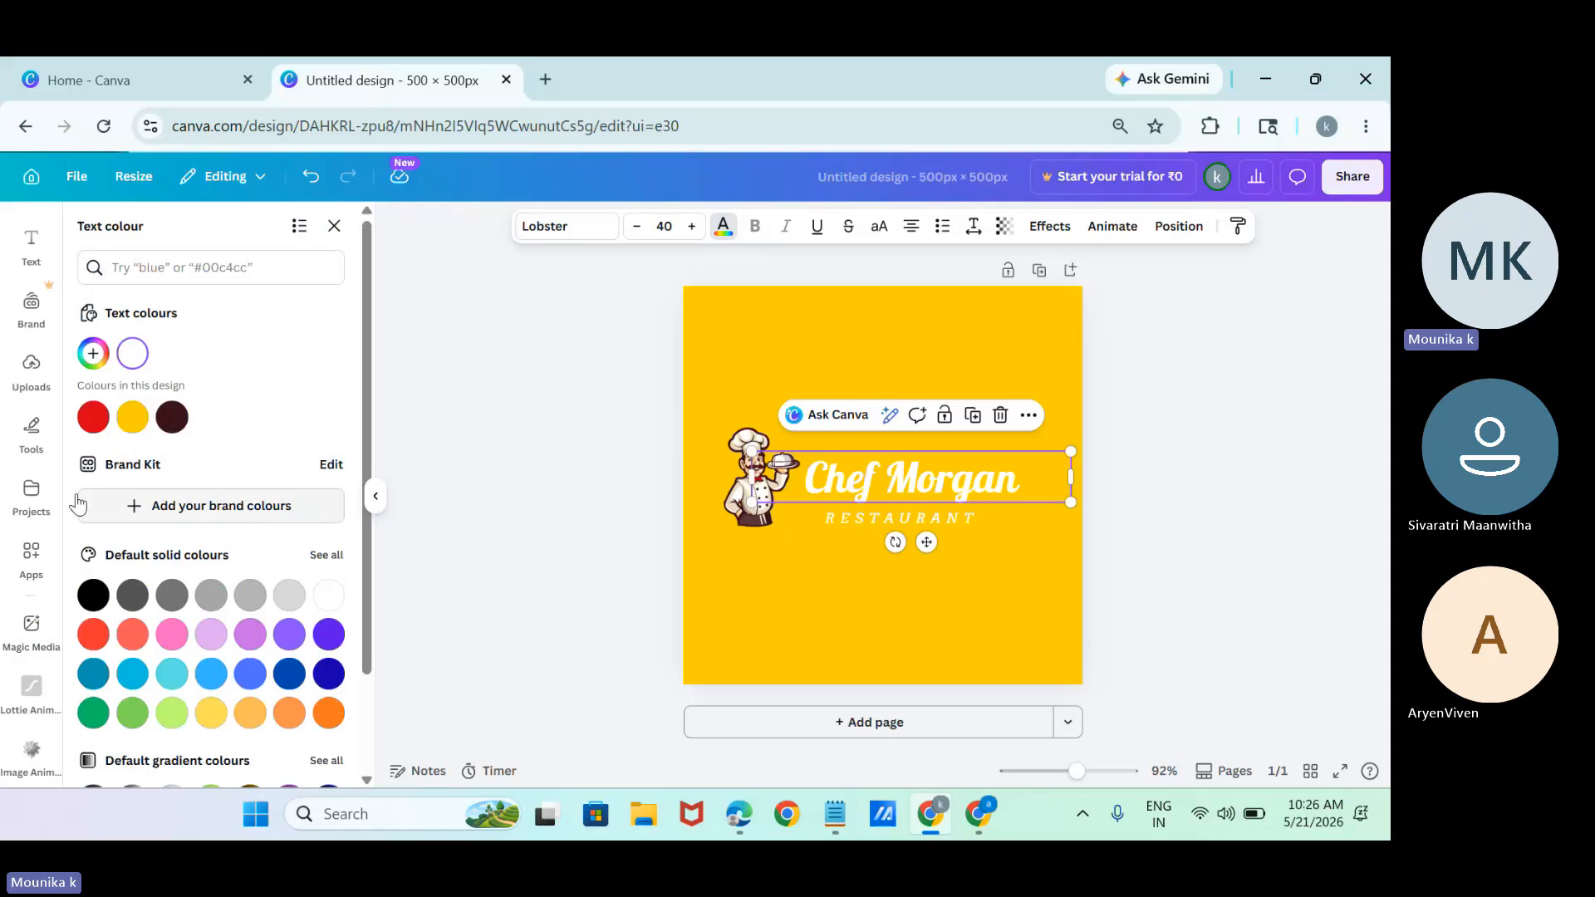
left_click(172, 416)
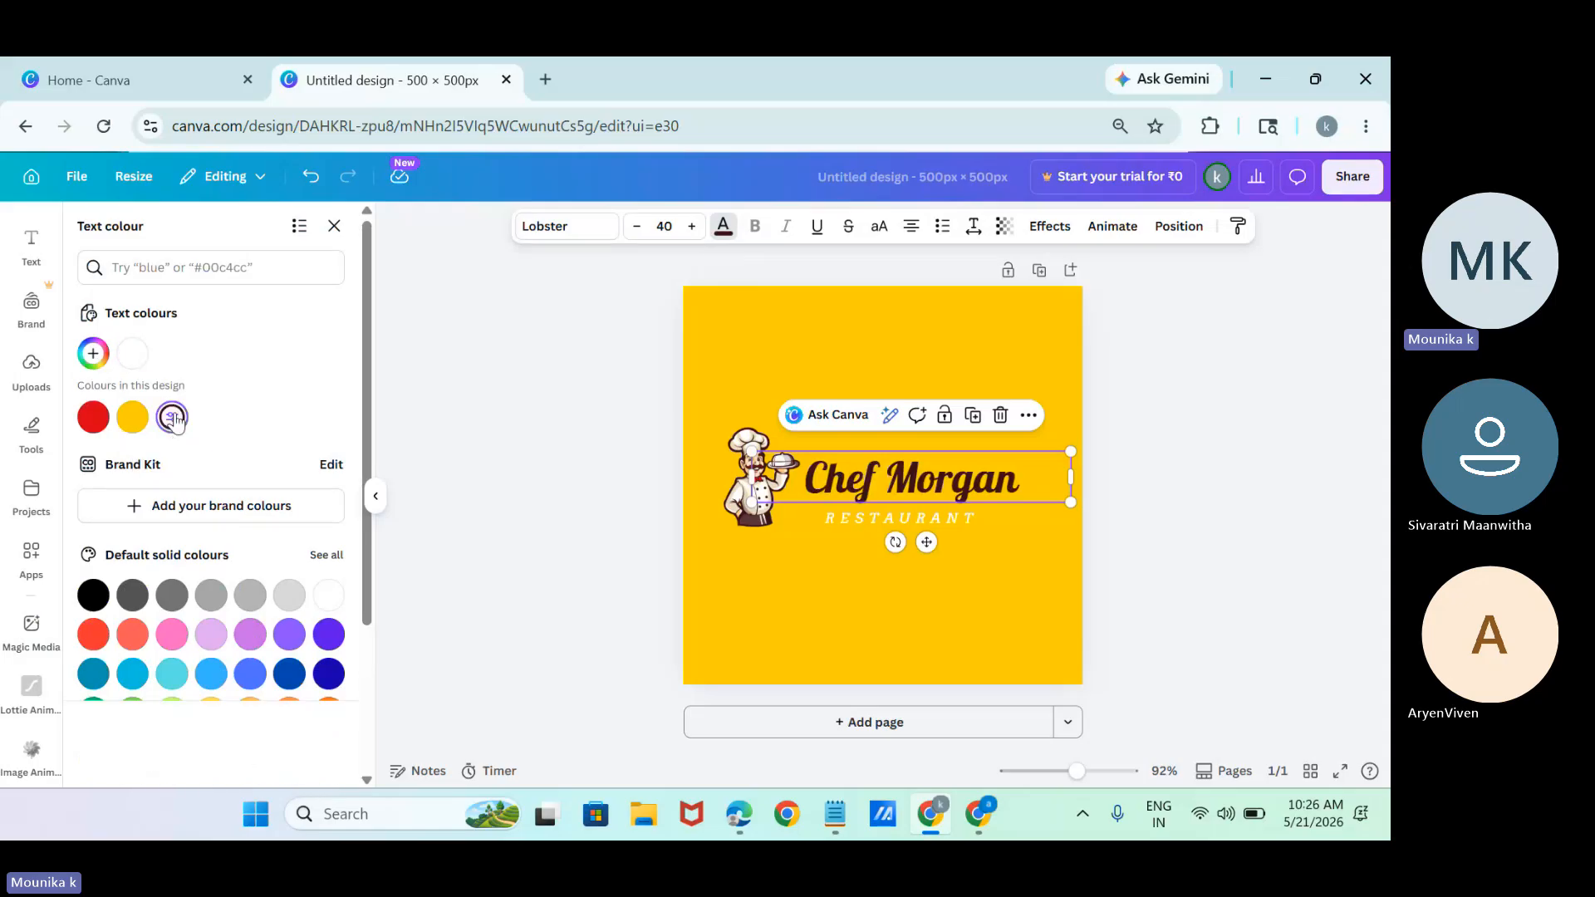
left_click(964, 521)
left_click(172, 417)
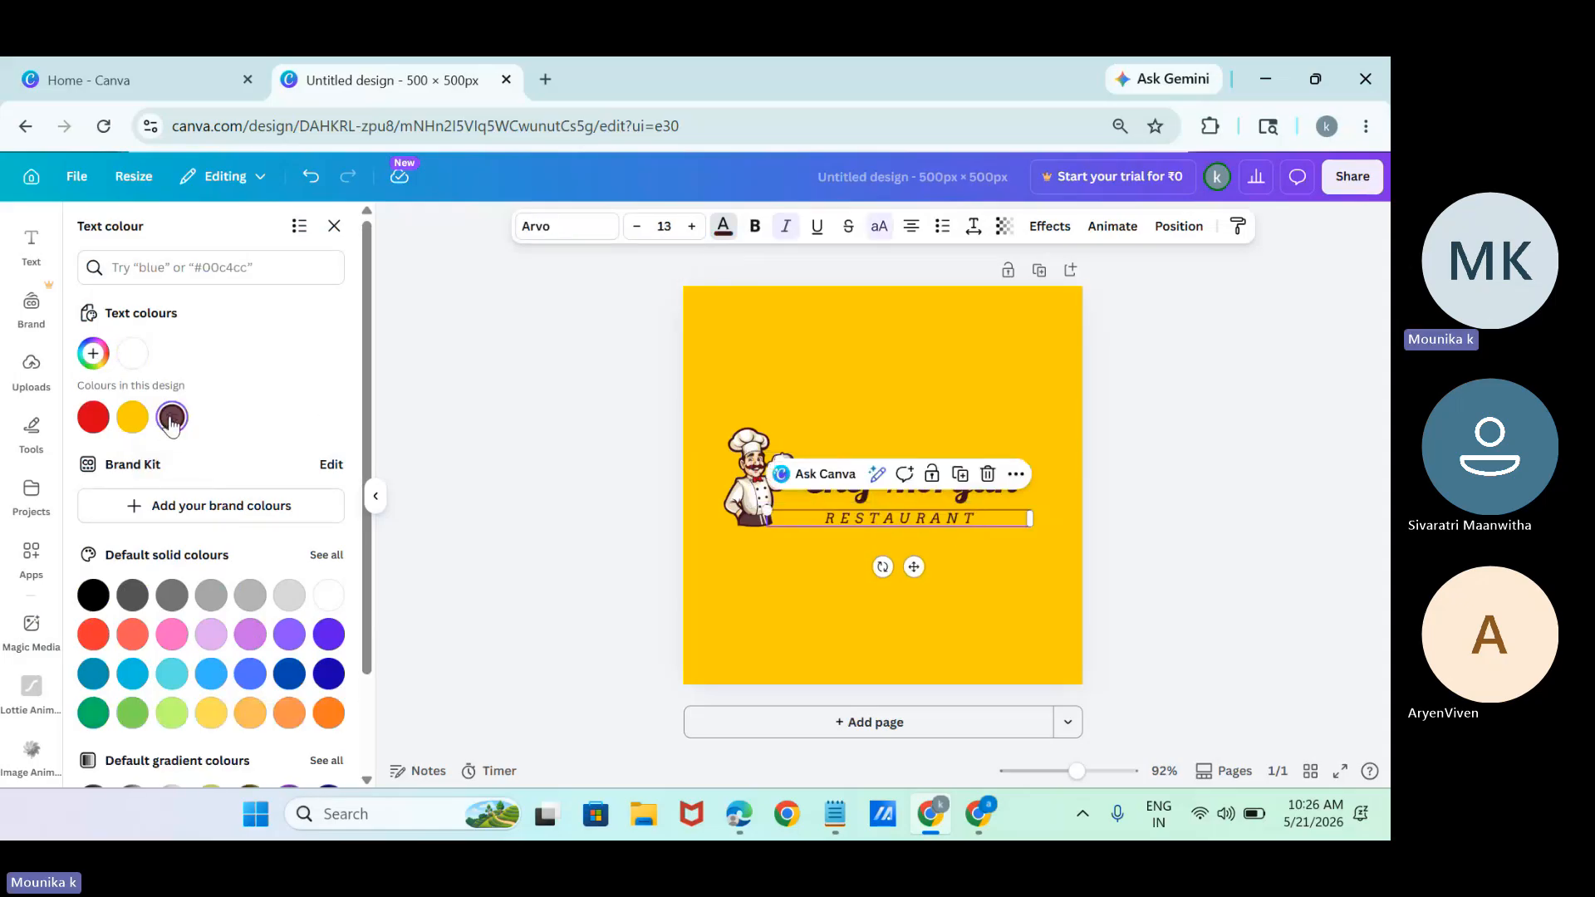
left_click(606, 540)
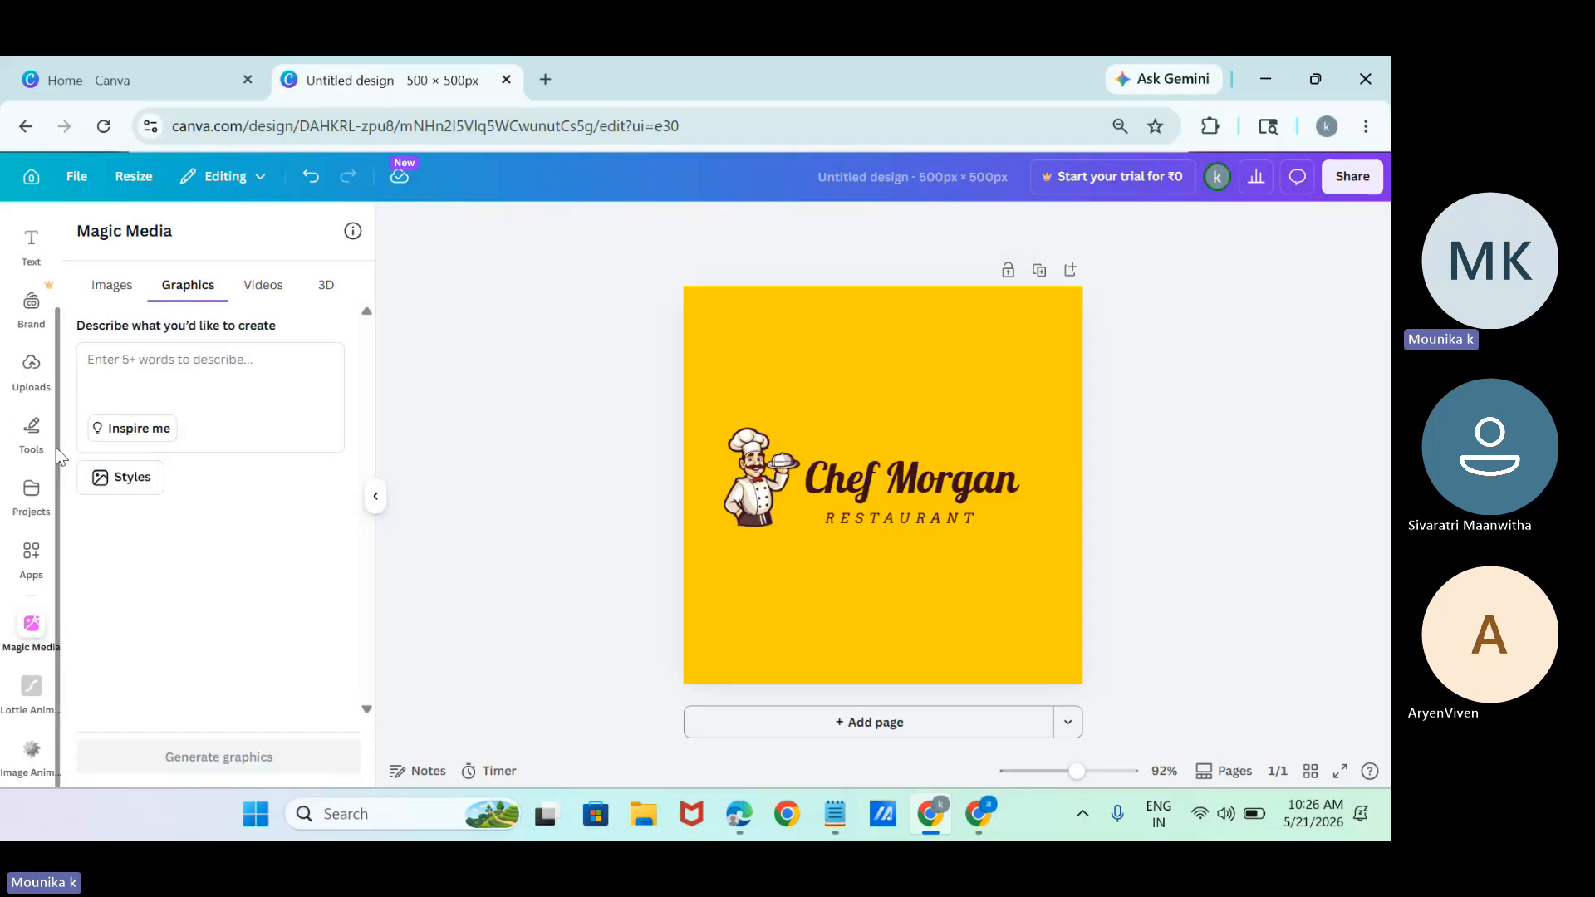
Search the design elements for "restaurant".
left_click_drag(56, 447, 63, 342)
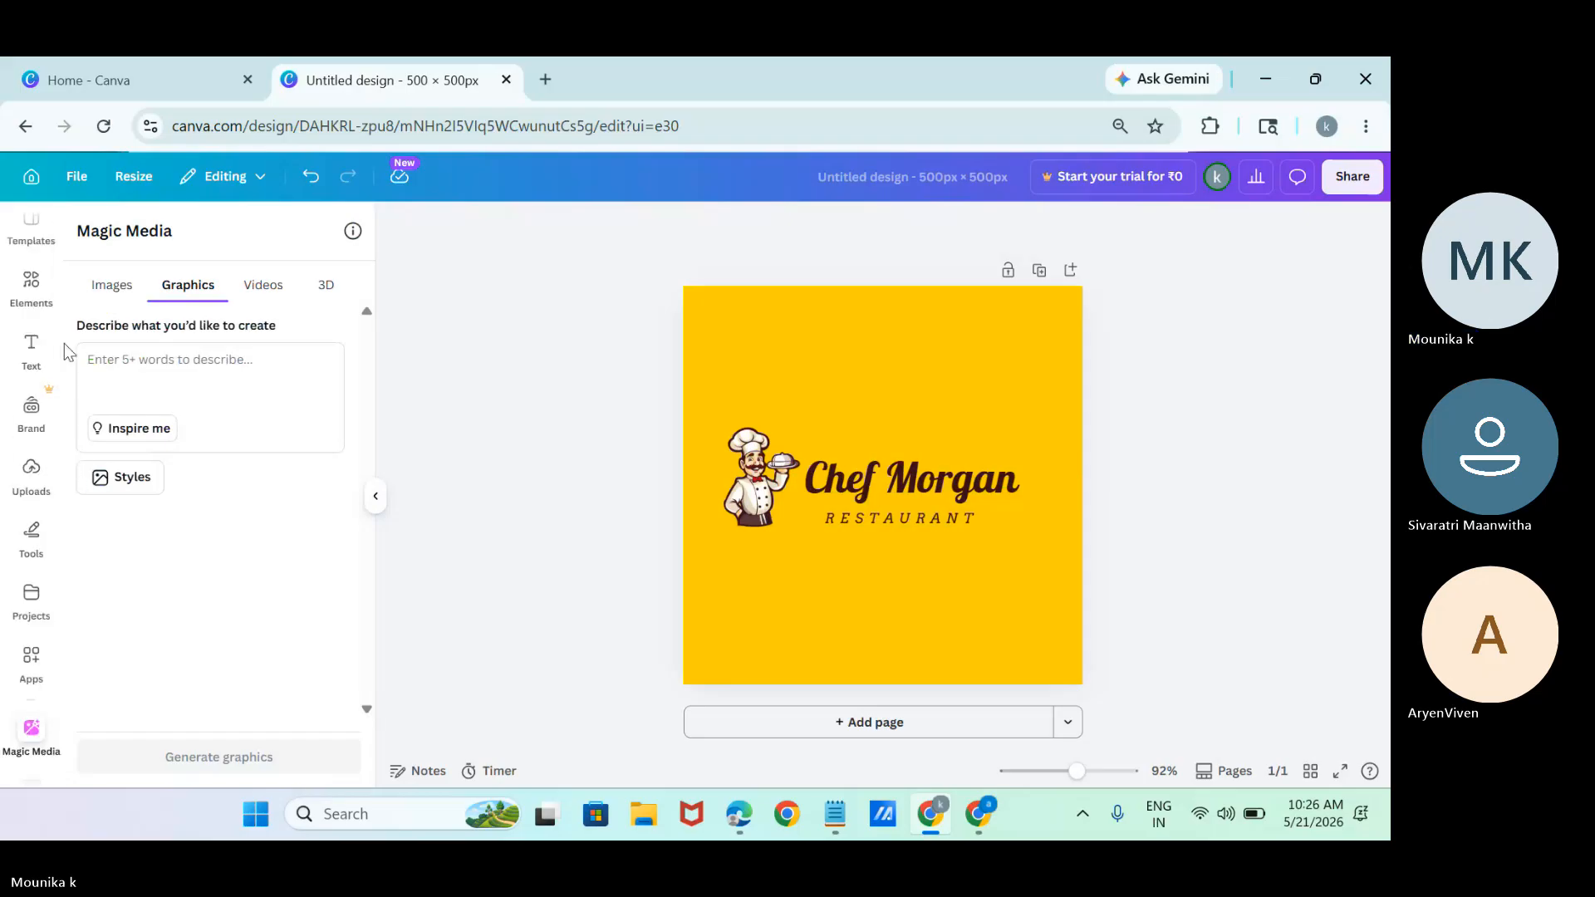
left_click(36, 309)
left_click(246, 229)
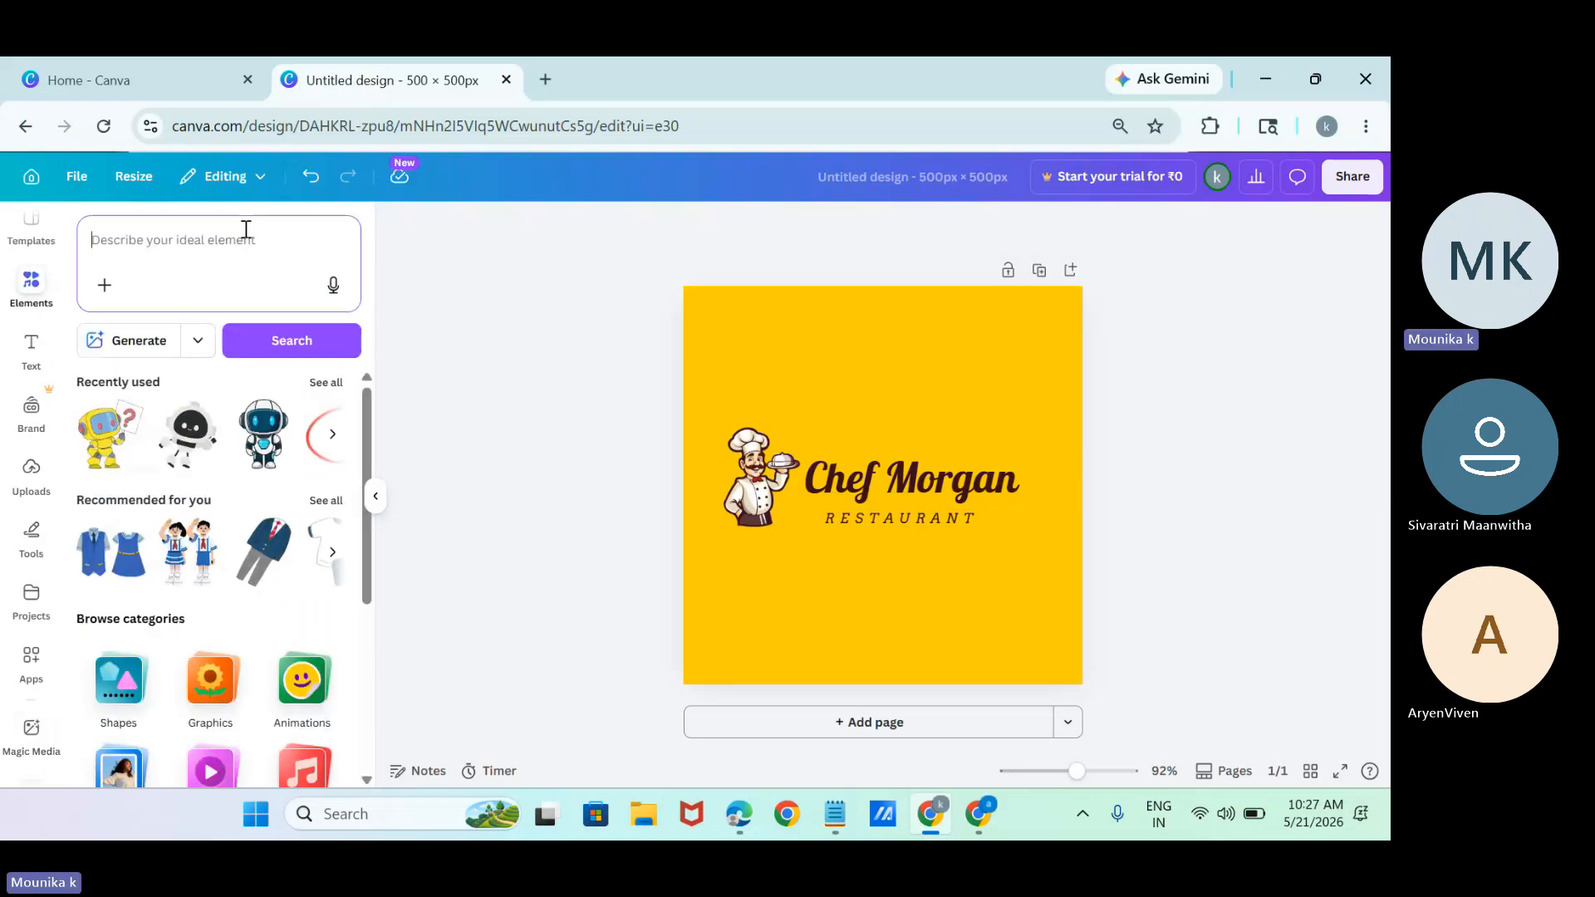
type("restaur")
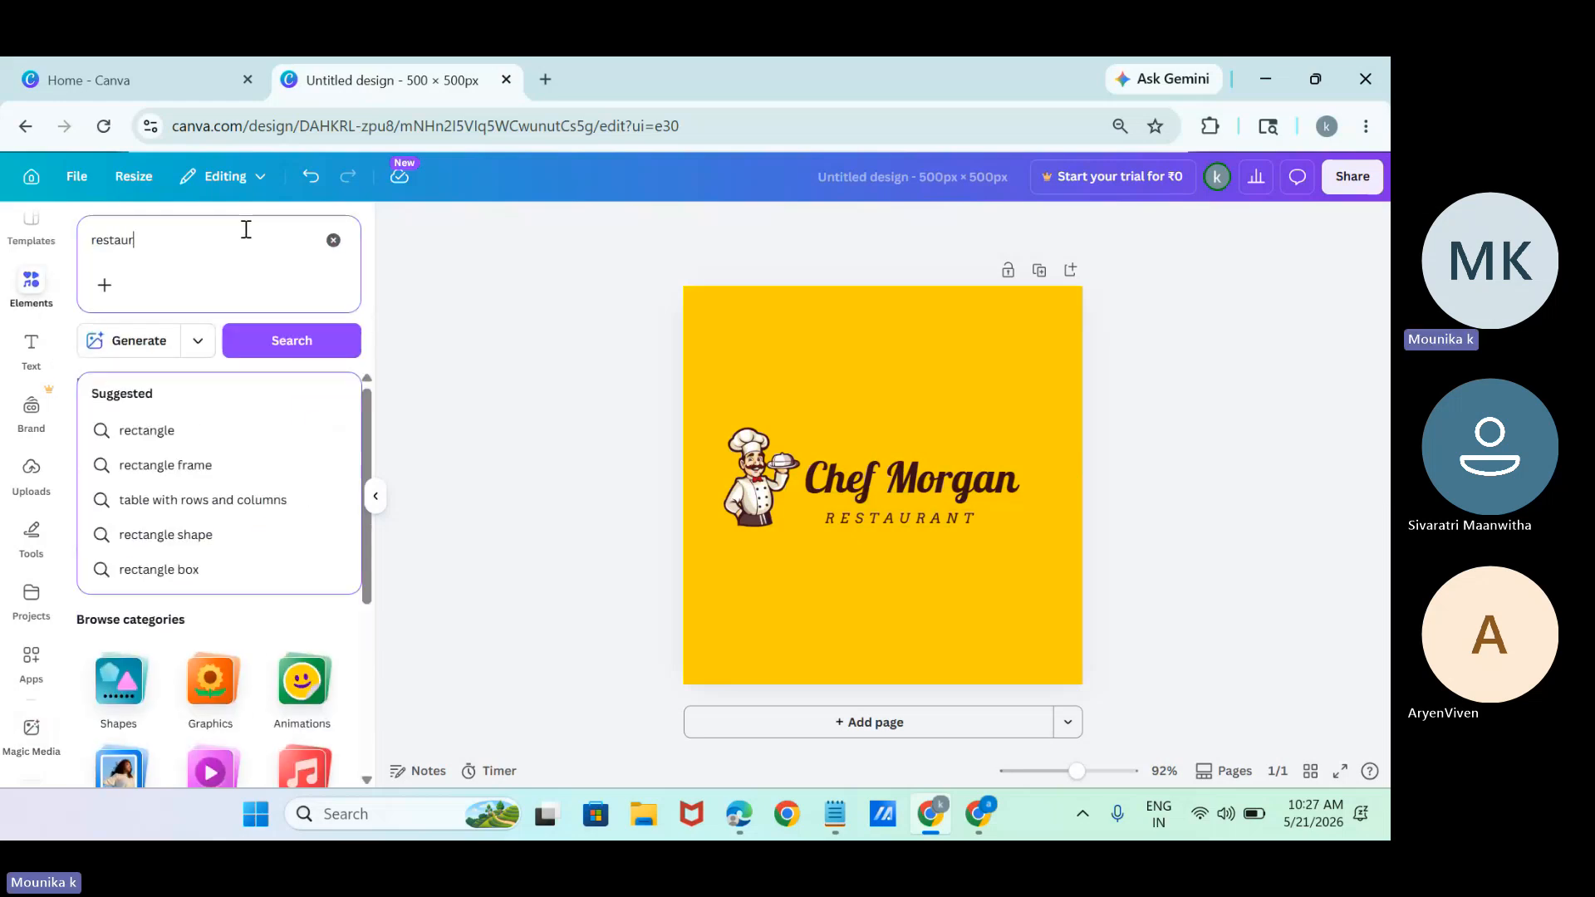
type("ant")
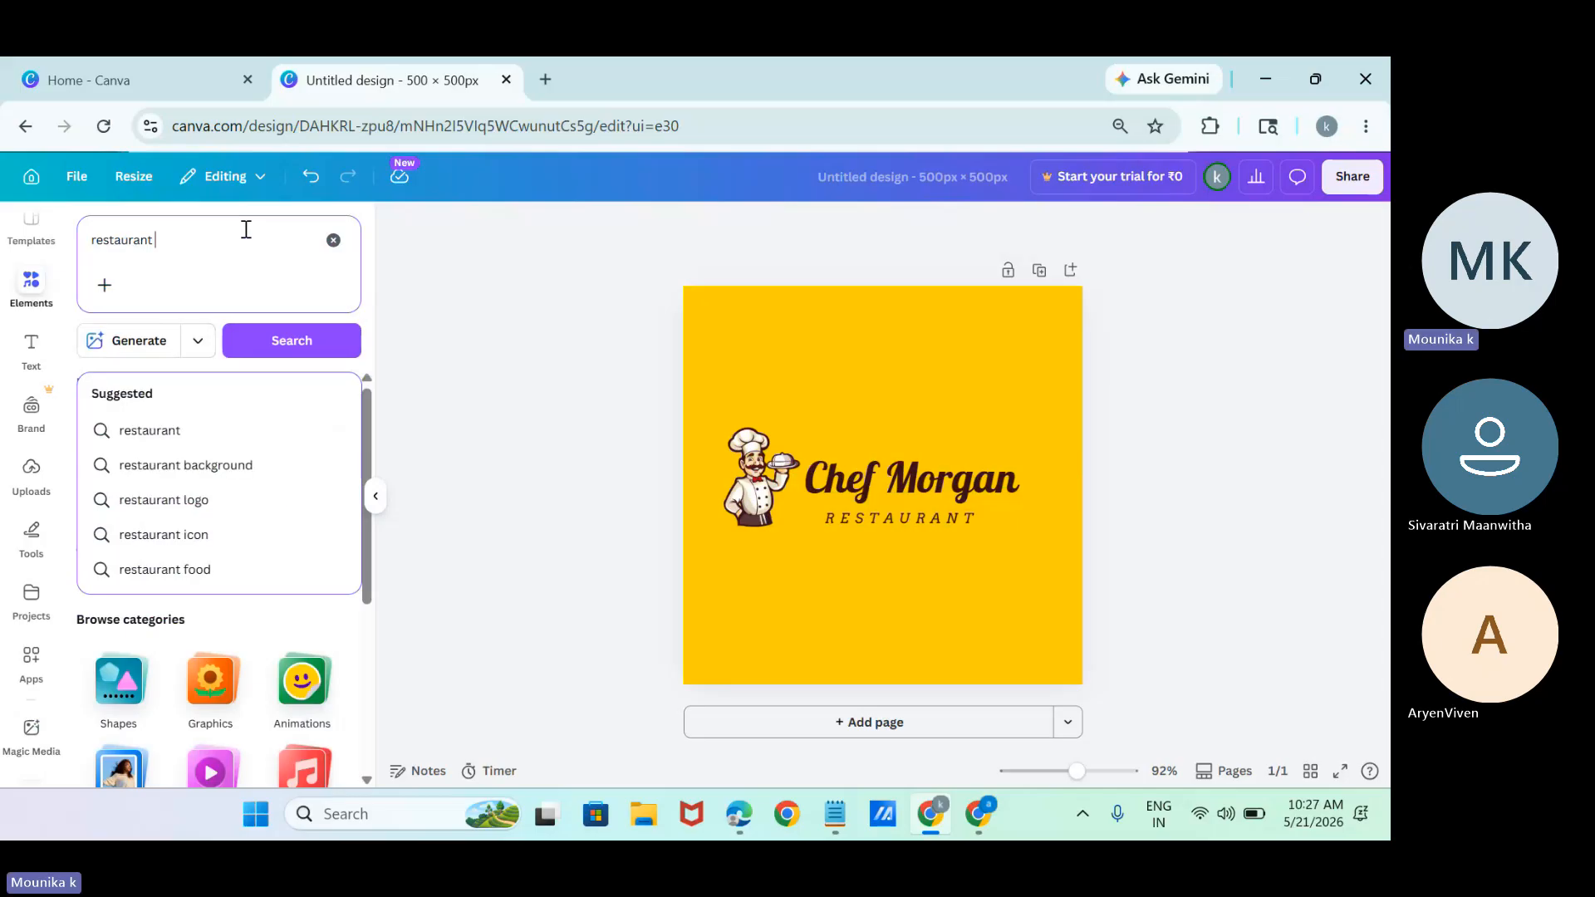
key("Return")
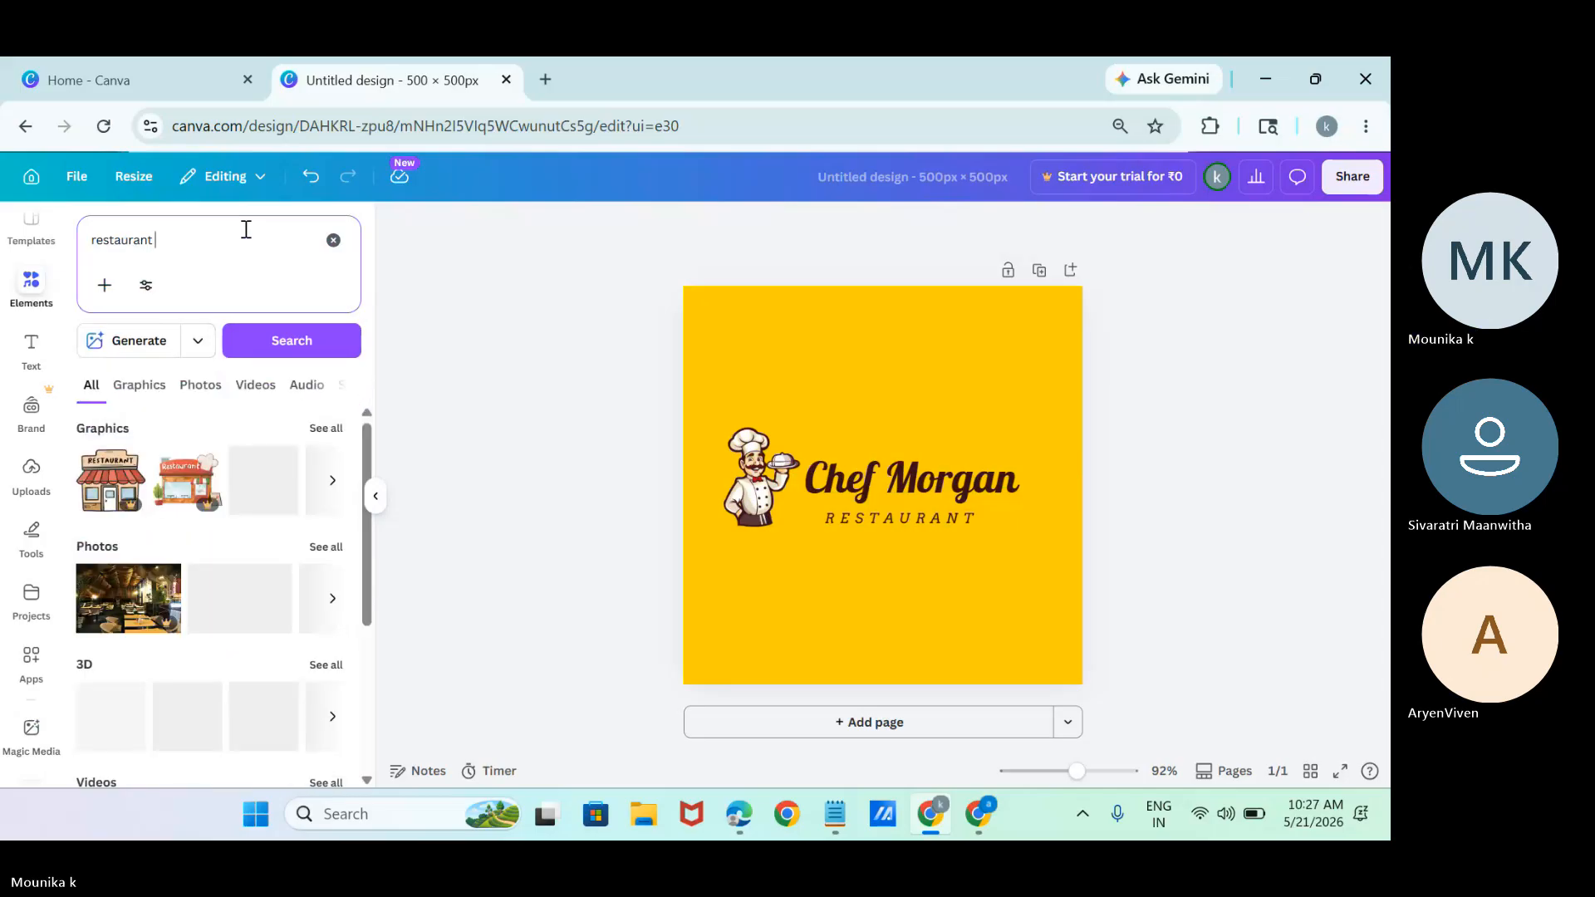
Browse all restaurant graphics and add the black plate with a fork and knife to the page.
left_click(323, 429)
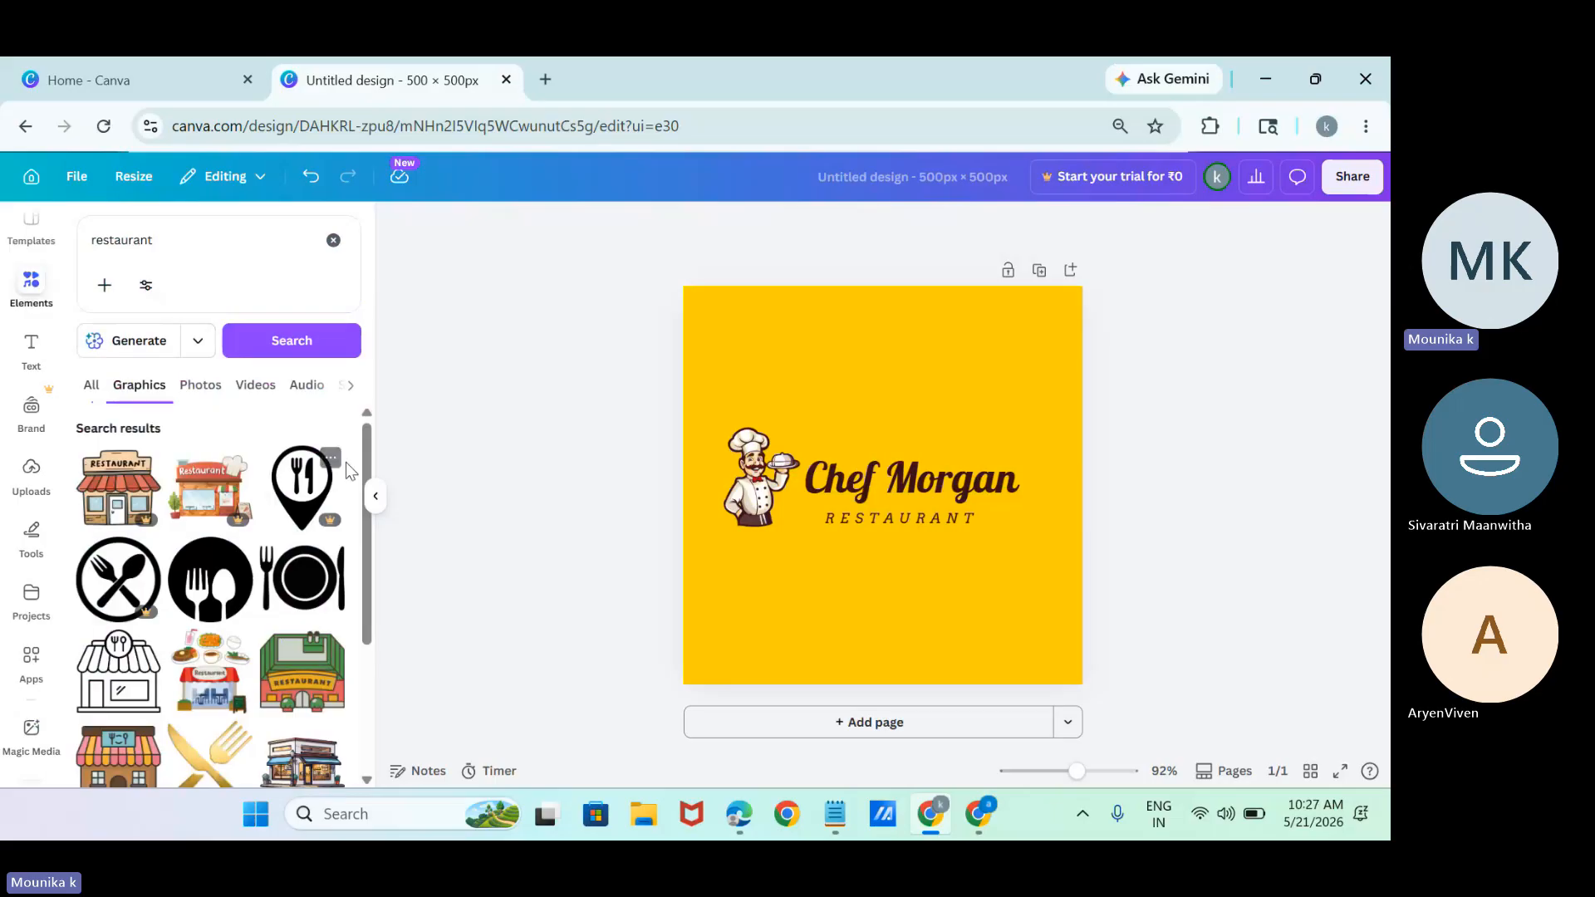
scroll(366, 490, "down", 1)
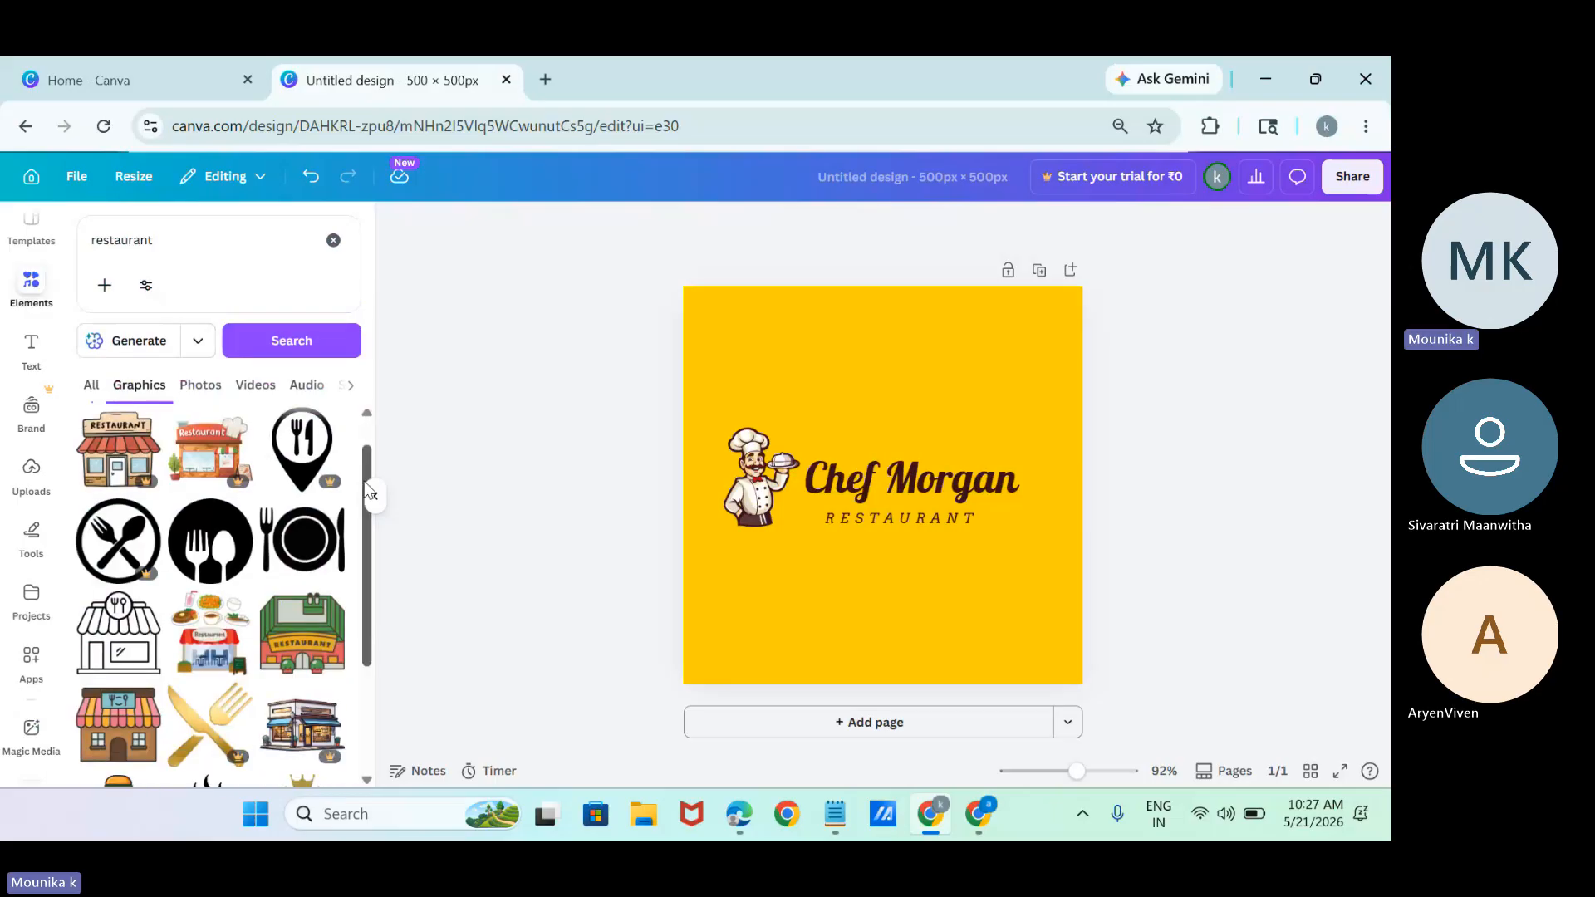
scroll(349, 511, "down", 1)
left_click(314, 536)
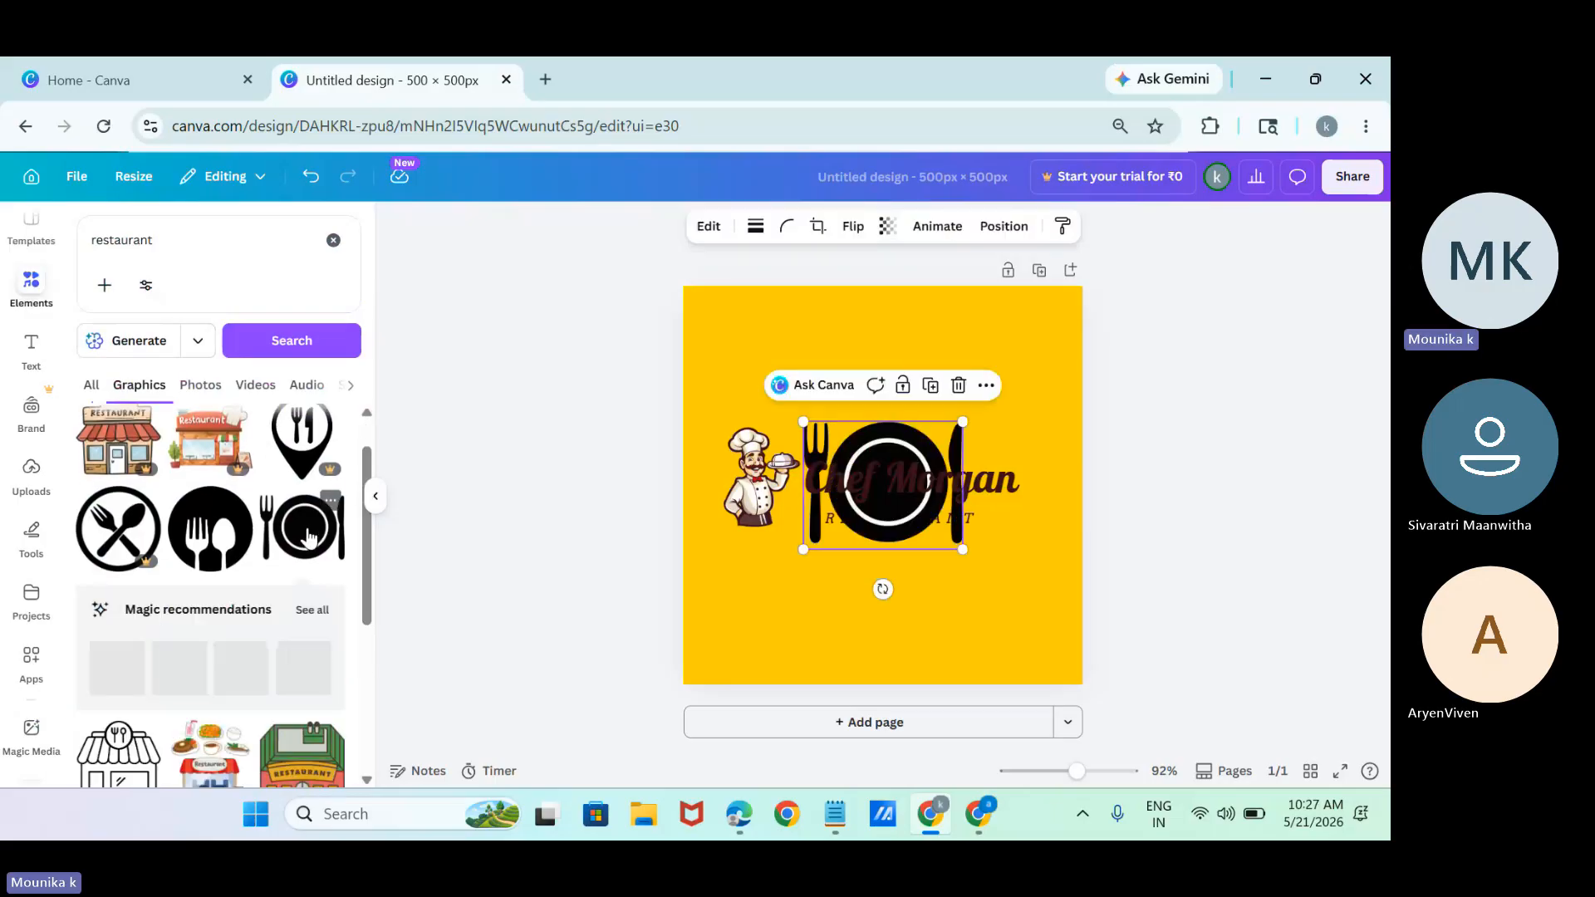
Try the plate graphic at different sizes beside the restaurant name and partly off the page's lower-right corner.
left_click_drag(803, 549, 911, 462)
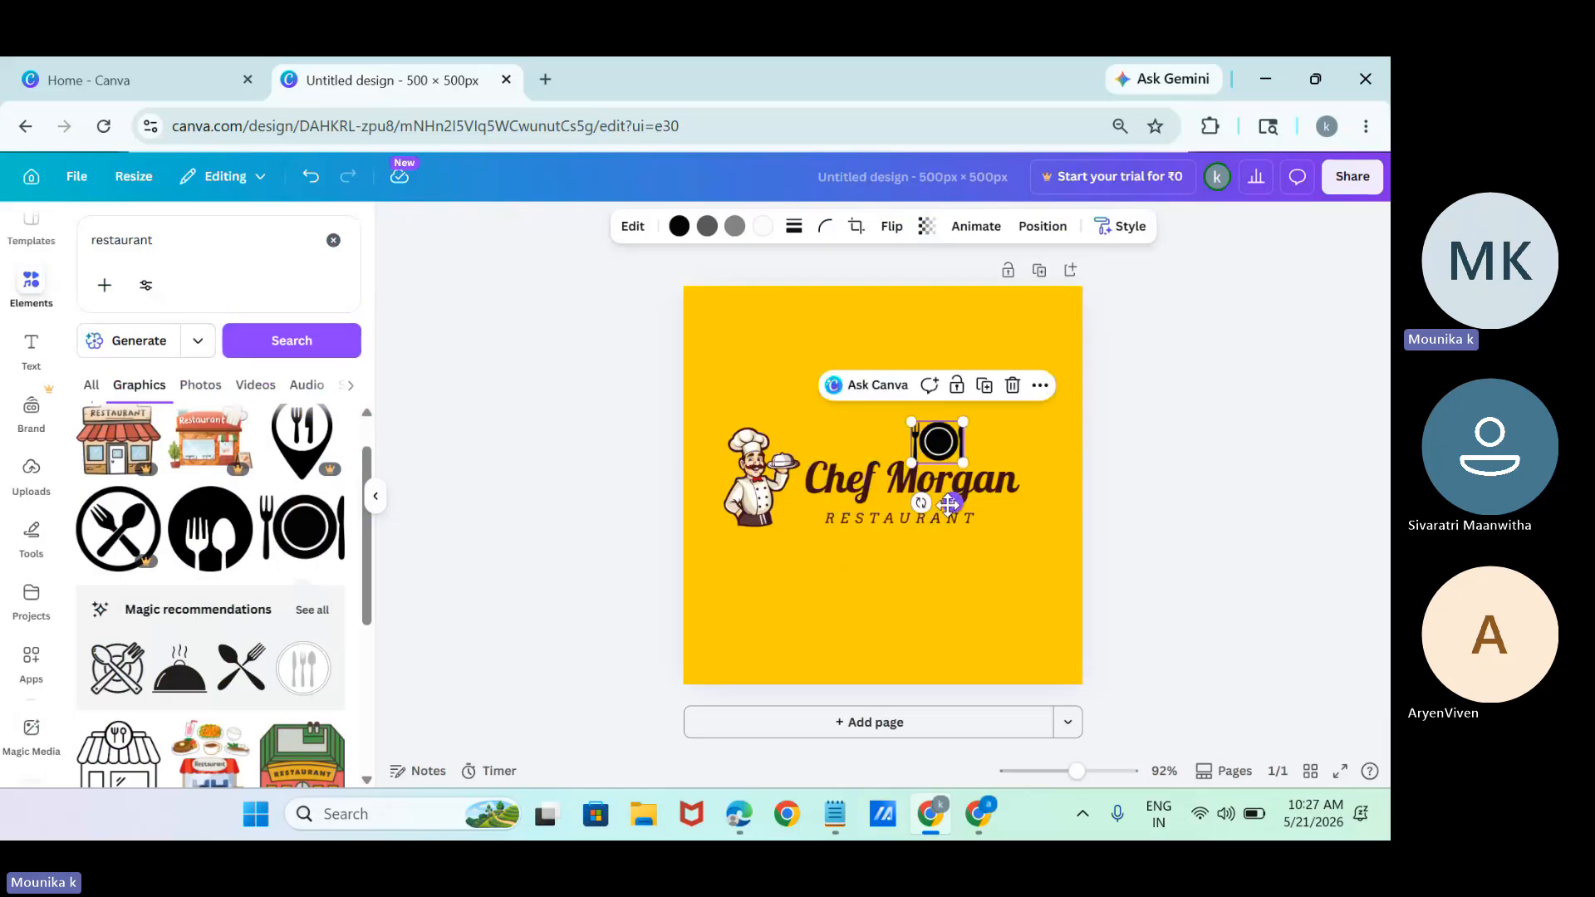
left_click_drag(953, 502, 1029, 579)
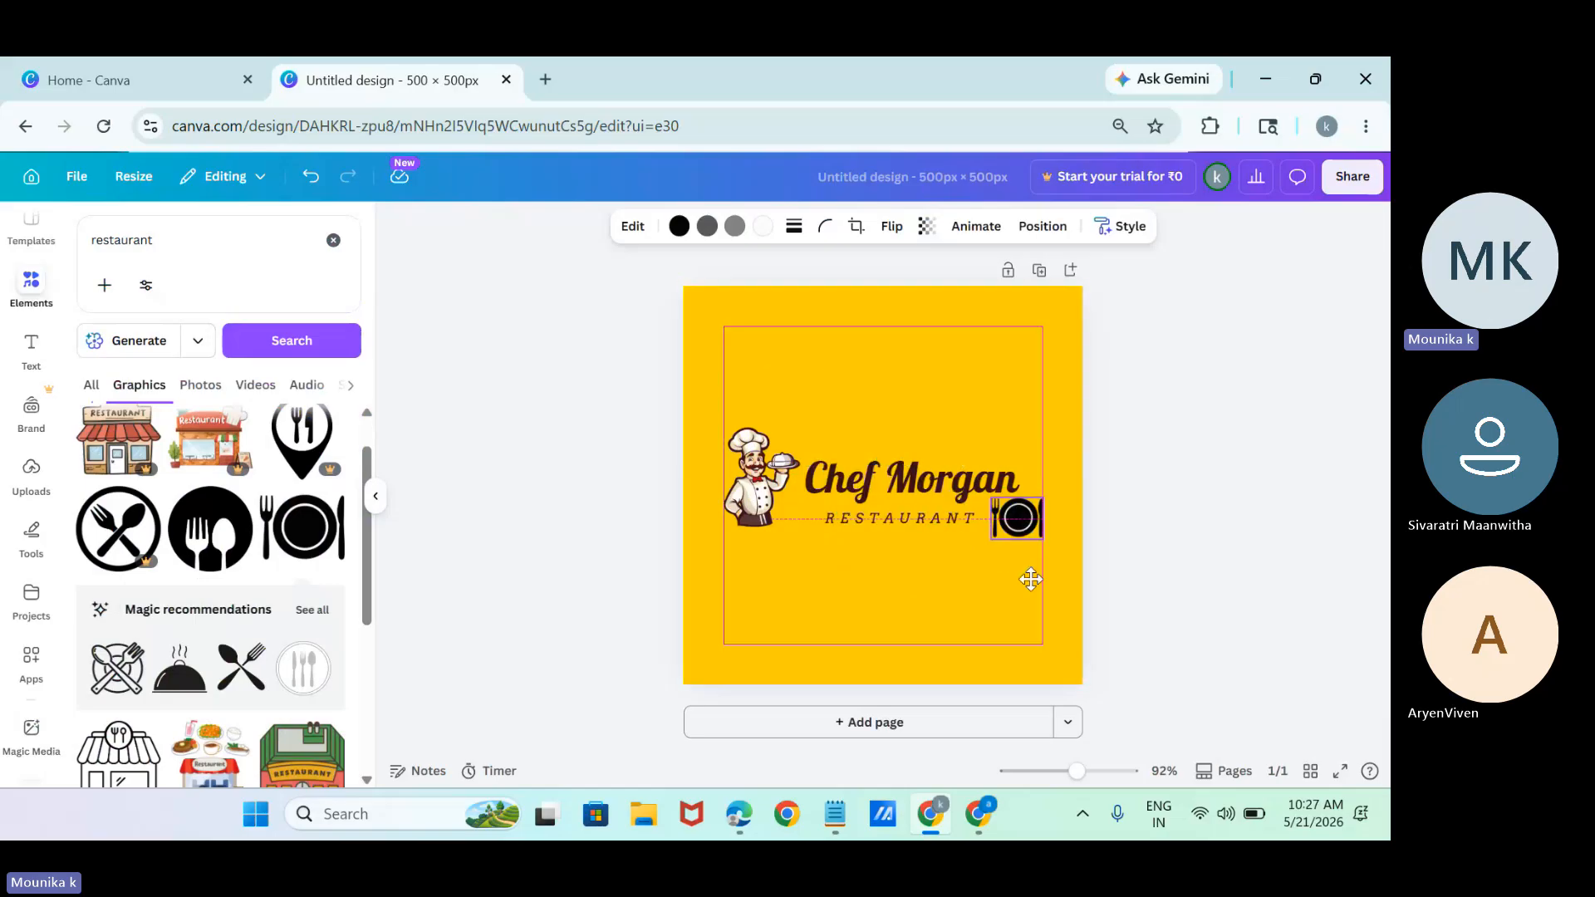
left_click_drag(991, 498, 994, 349)
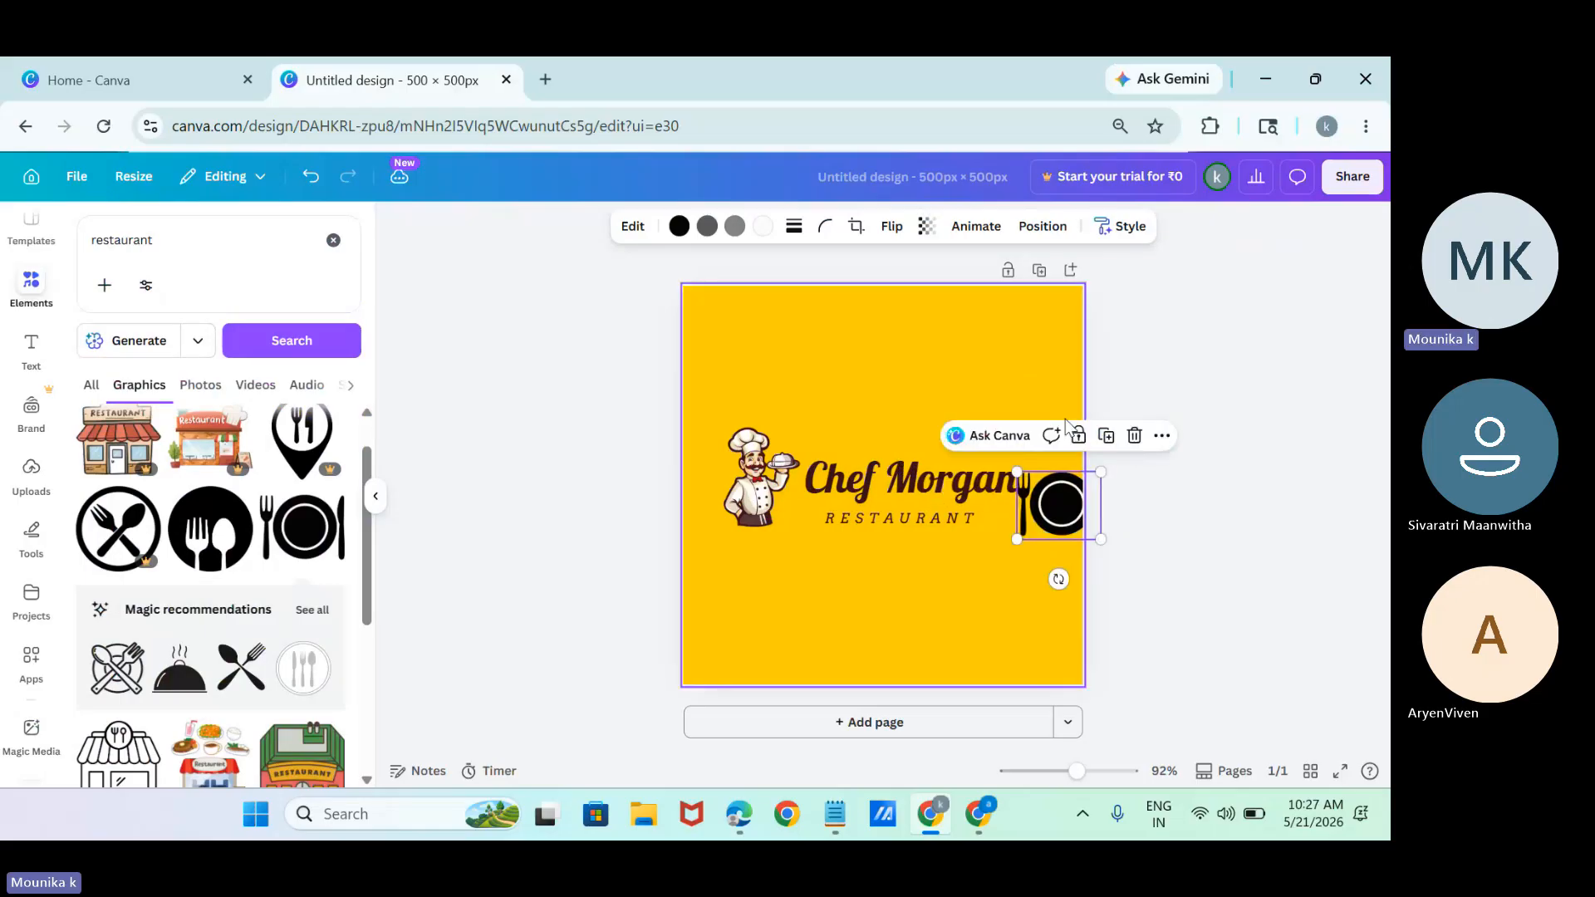
left_click(1081, 542)
left_click_drag(1049, 509, 1093, 665)
left_click(1065, 532)
mouse_move(1044, 613)
left_mouse_down()
mouse_move(925, 585)
mouse_move(1048, 628)
left_mouse_up()
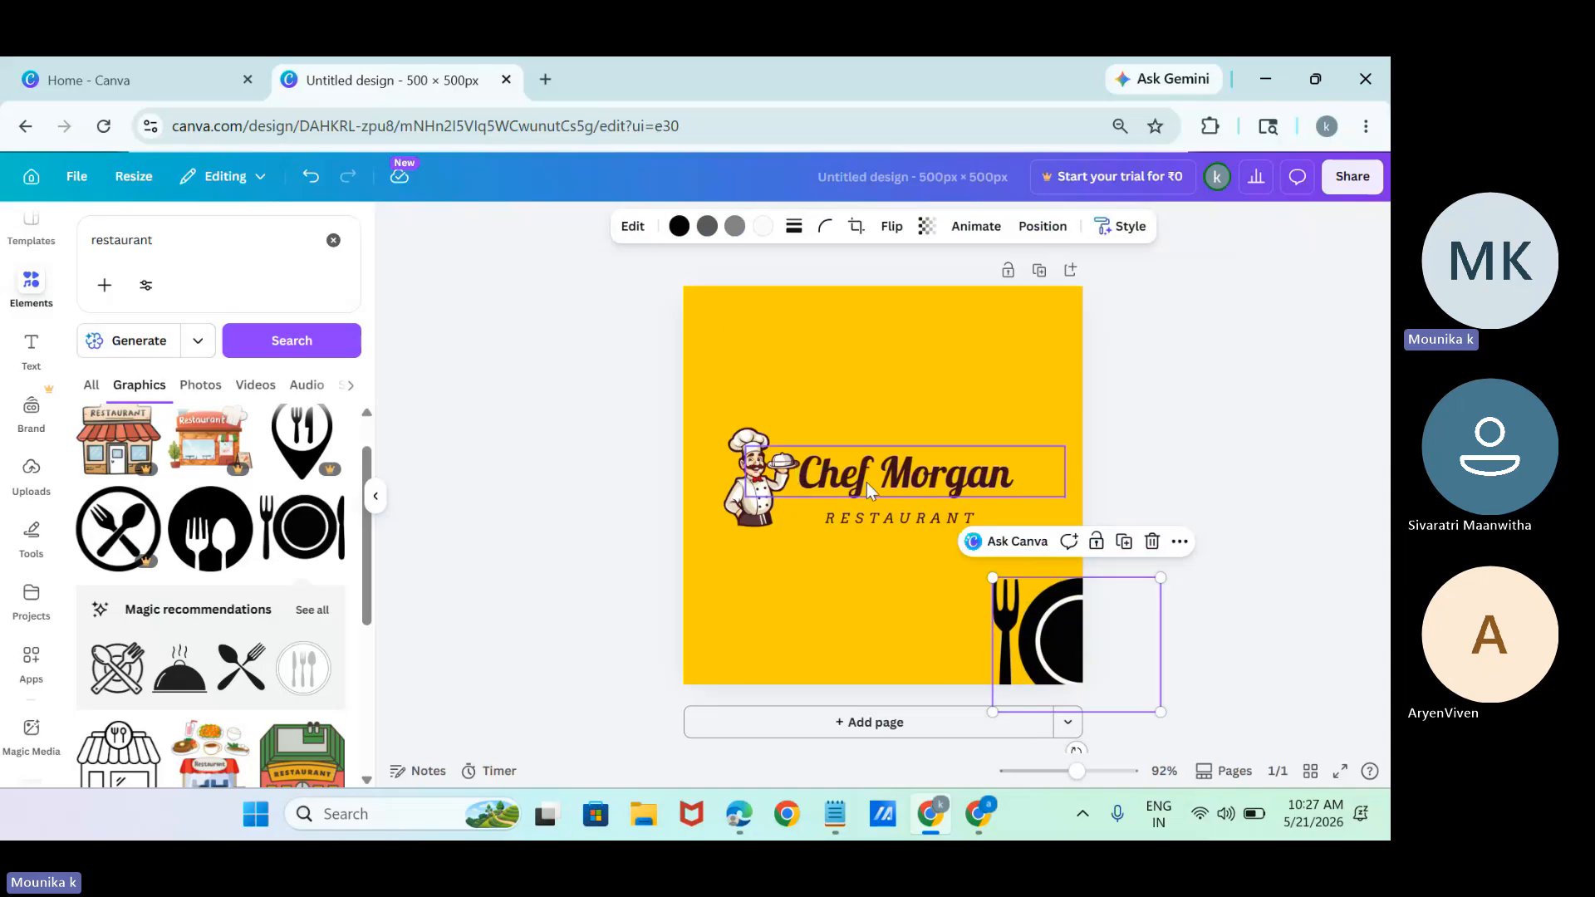
Replace the plate graphic with the crossed spoon and fork from the magic recommendations, shrunk to a small icon.
left_click(1152, 540)
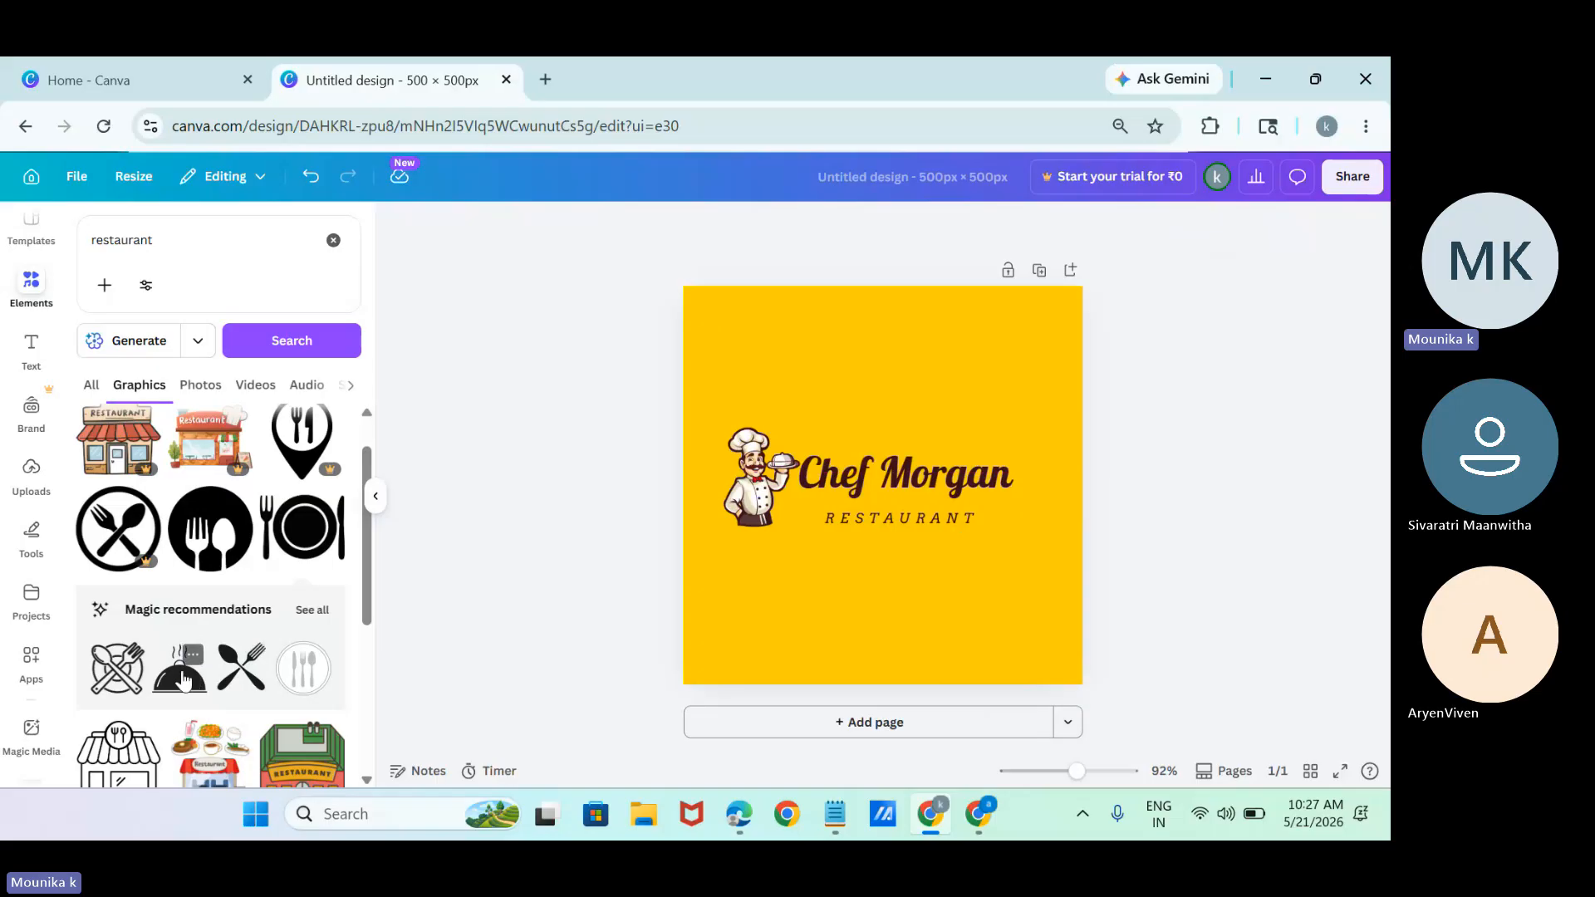
left_click(247, 686)
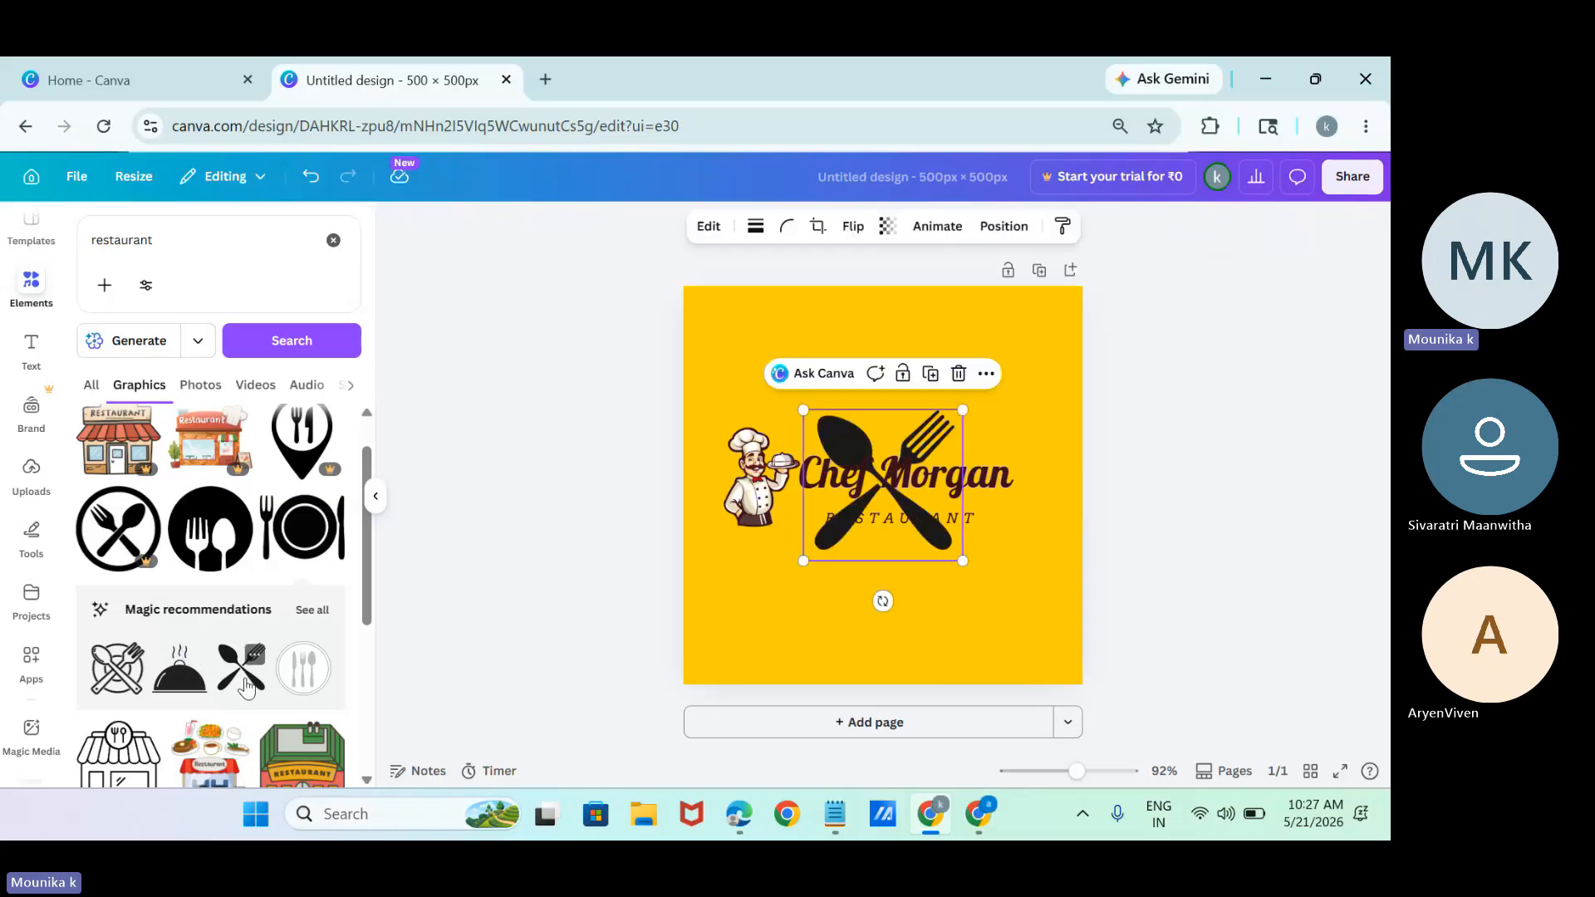
left_click_drag(802, 561, 890, 541)
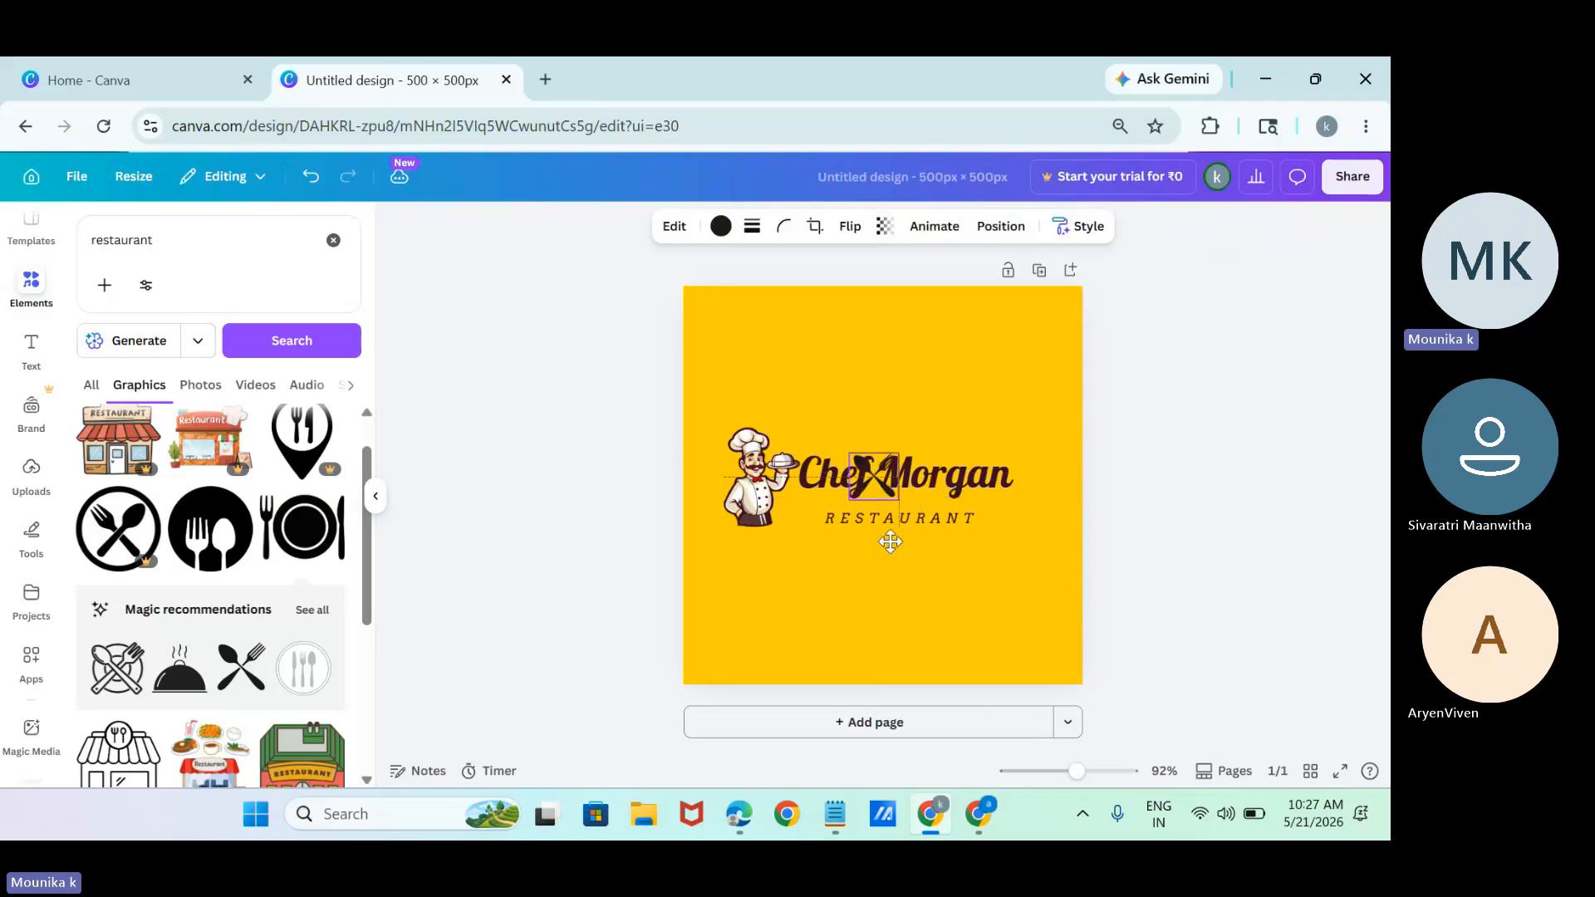
Move the restaurant name up off the crossed cutlery graphic and place the graphic at the end of the name.
left_click(955, 482)
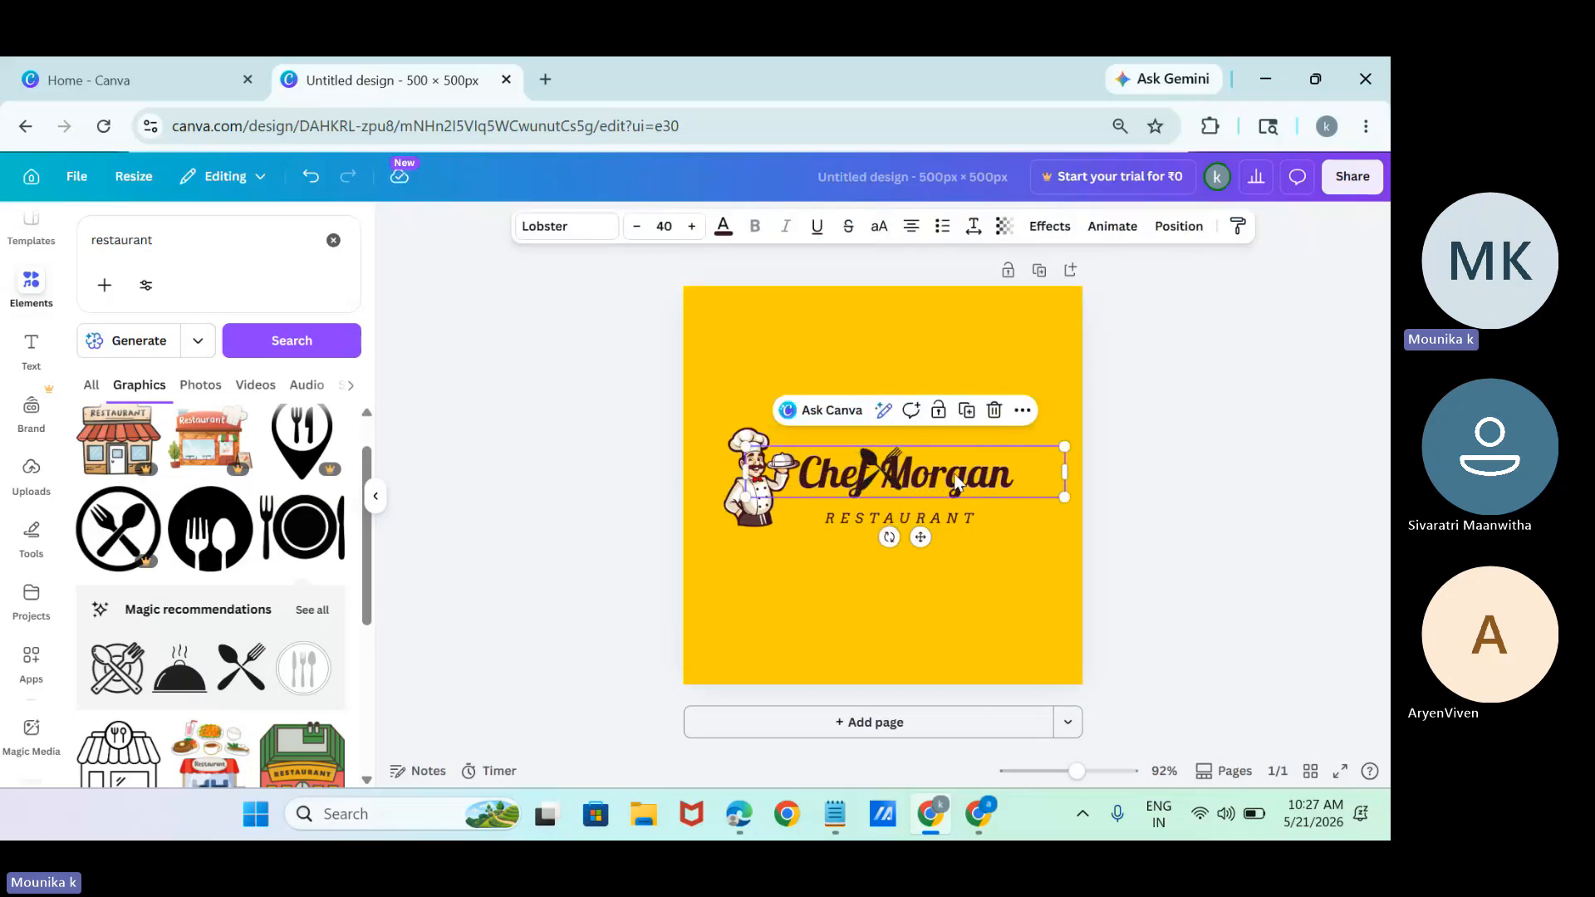
left_click(1023, 410)
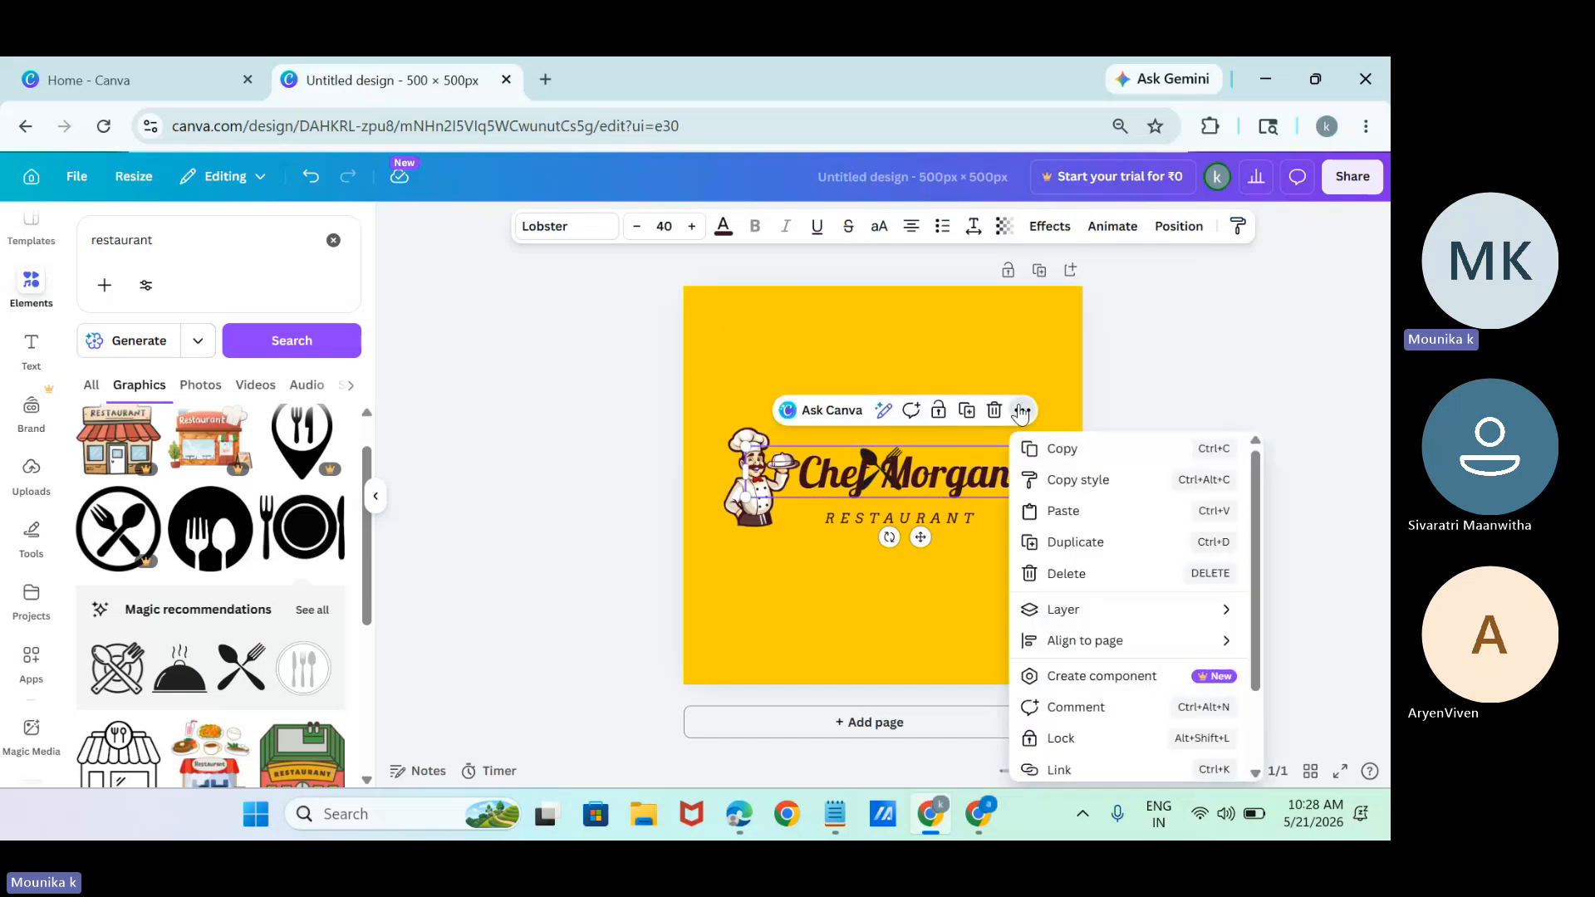
left_click(1259, 340)
left_click(906, 482)
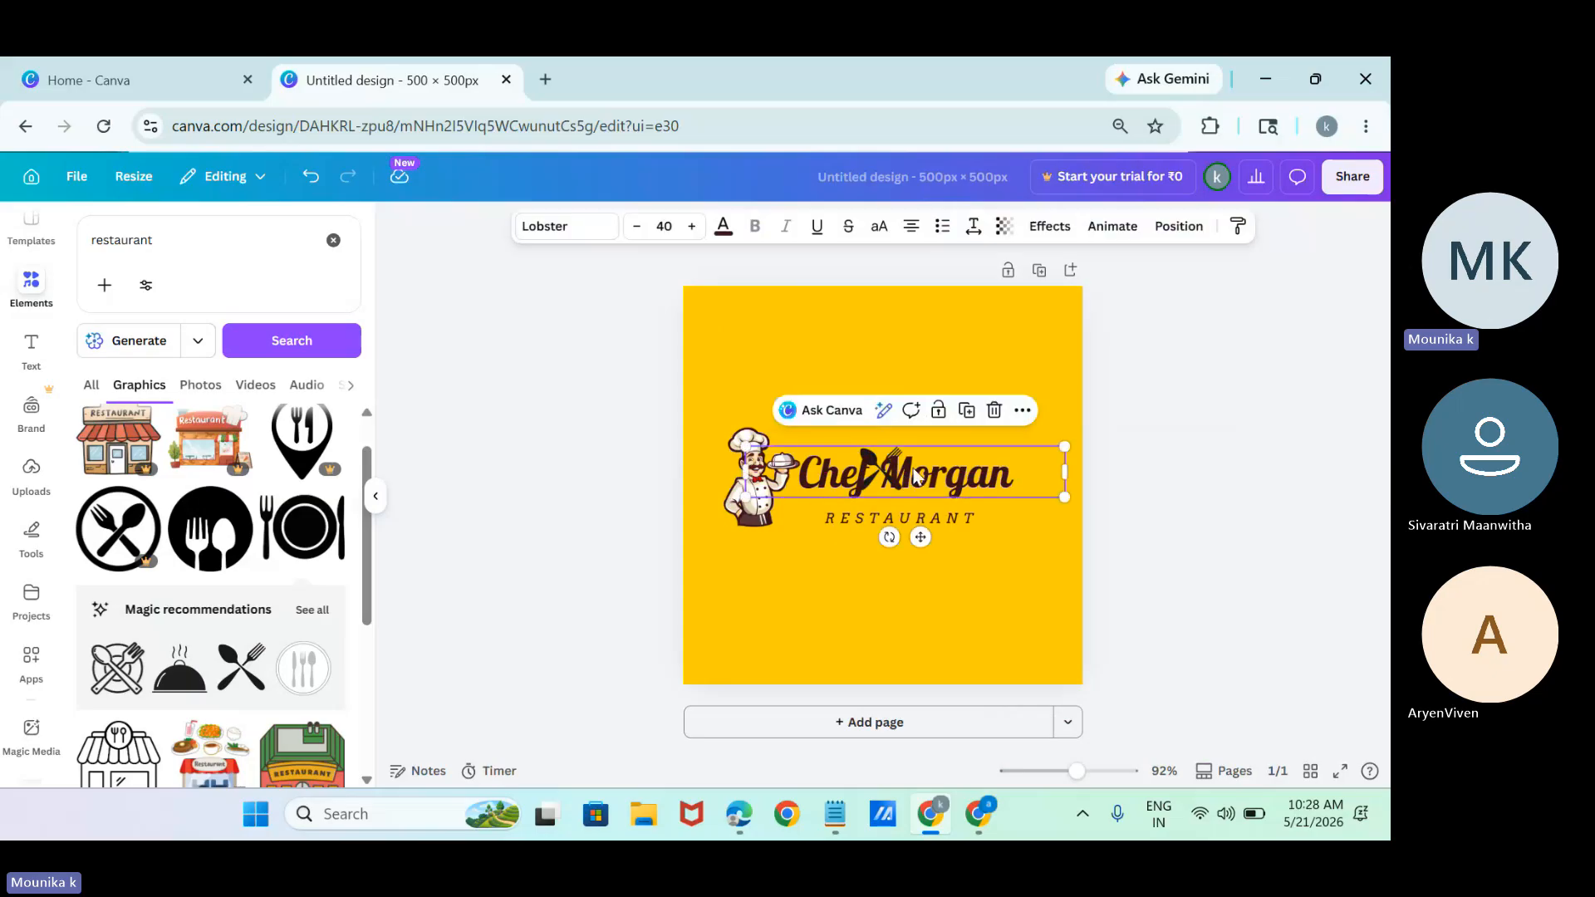
left_click_drag(882, 482, 864, 413)
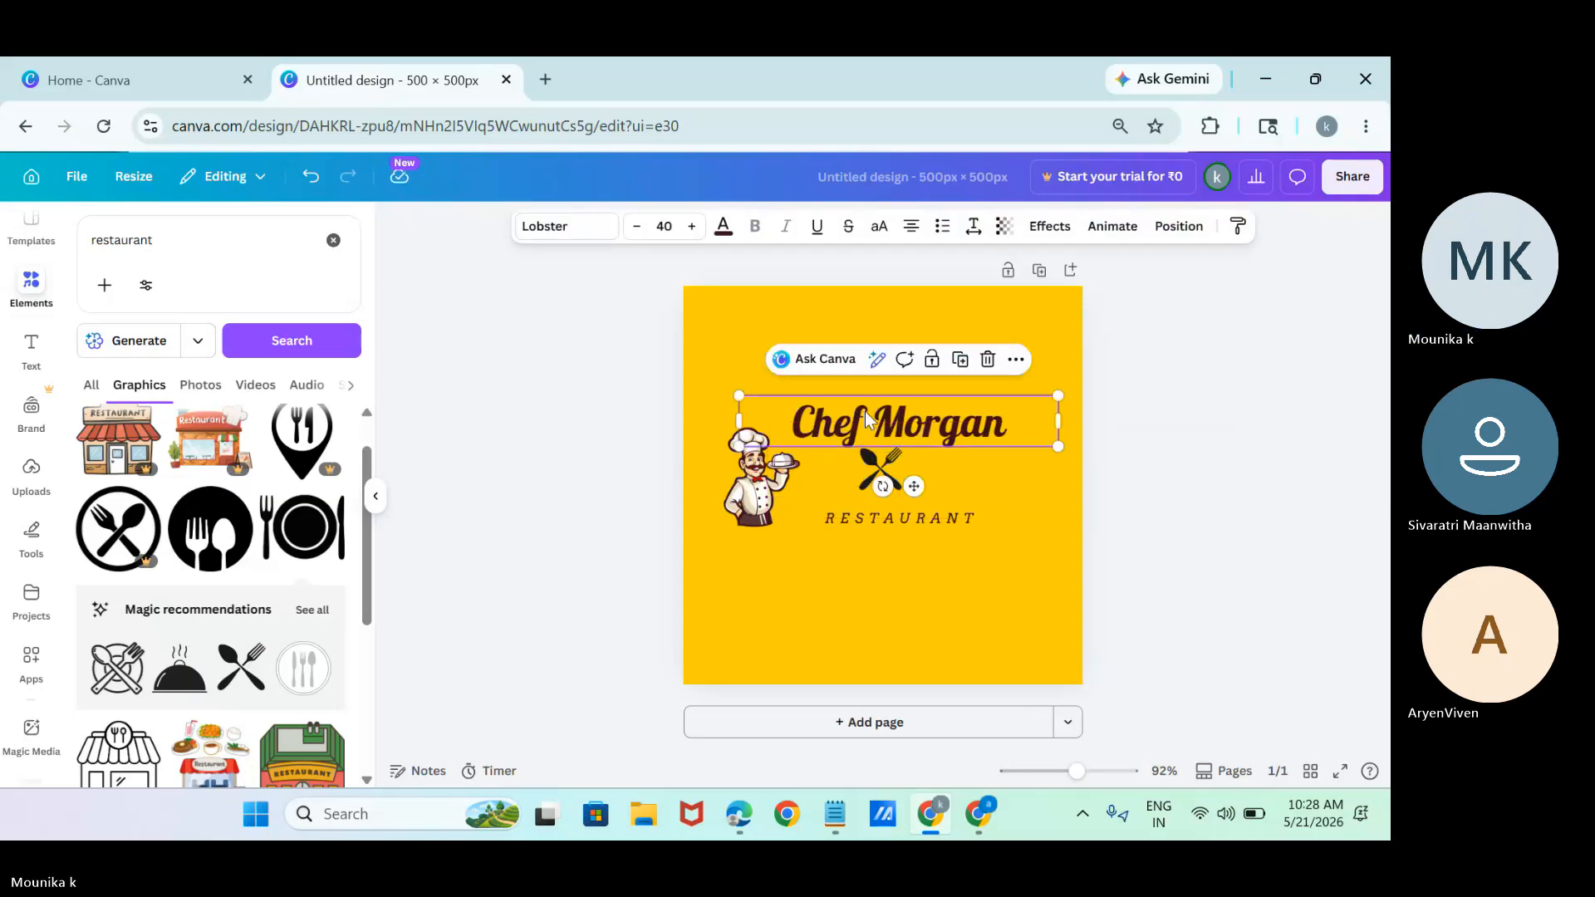
left_click_drag(879, 467, 1028, 411)
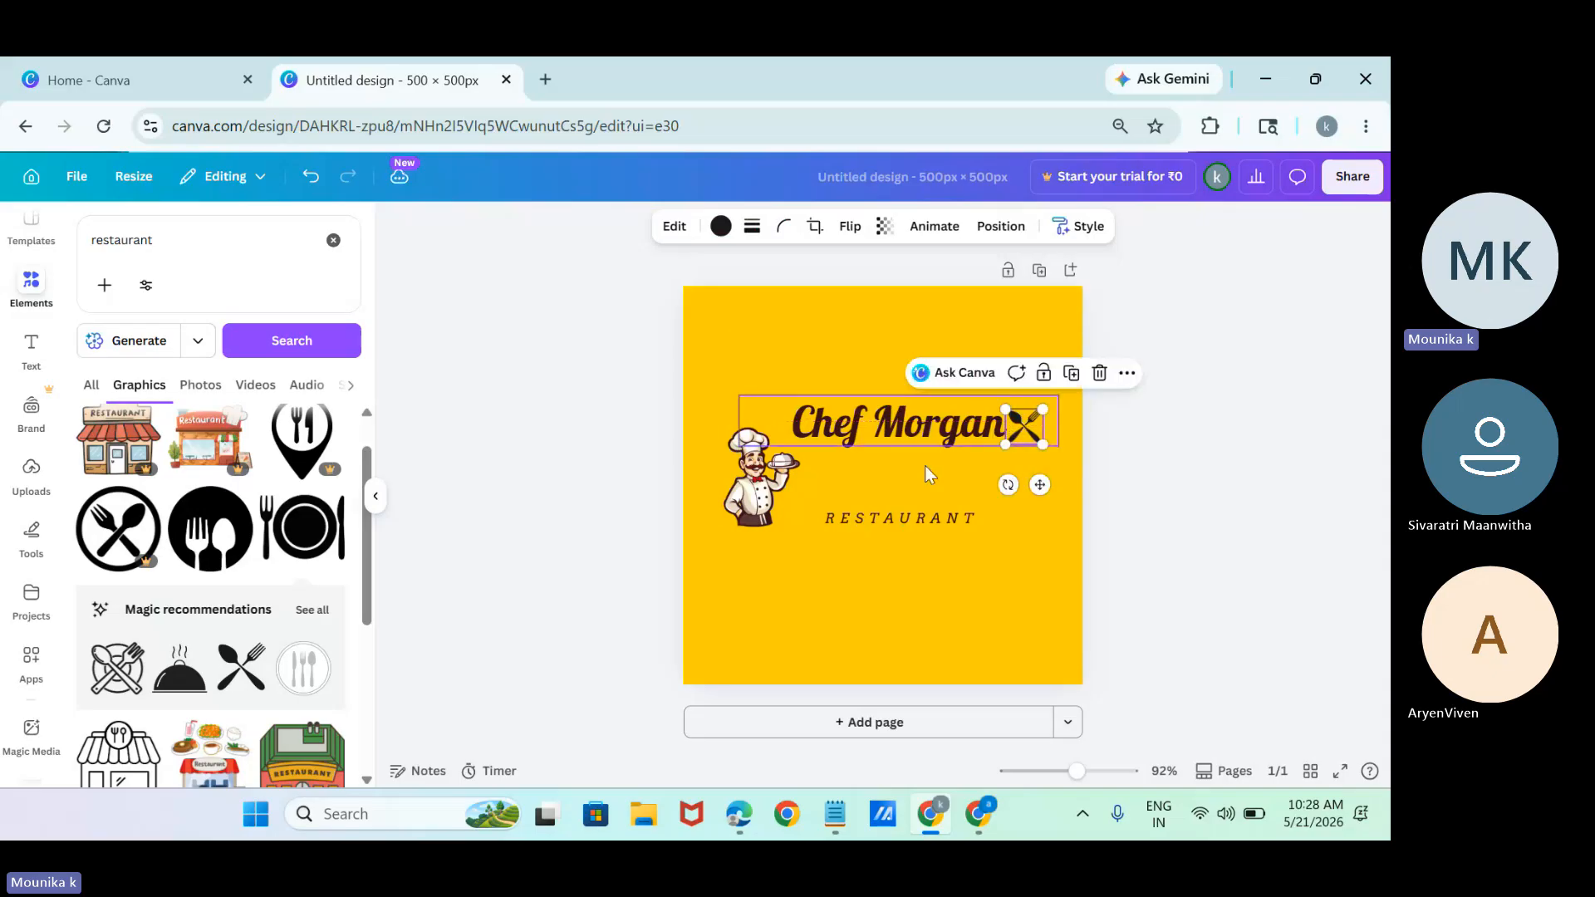
Lower the restaurant name and the crossed cutlery beside it, and bring the "RESTAURANT" text up closer beneath the name.
left_click(905, 426)
left_click_drag(905, 426, 910, 461)
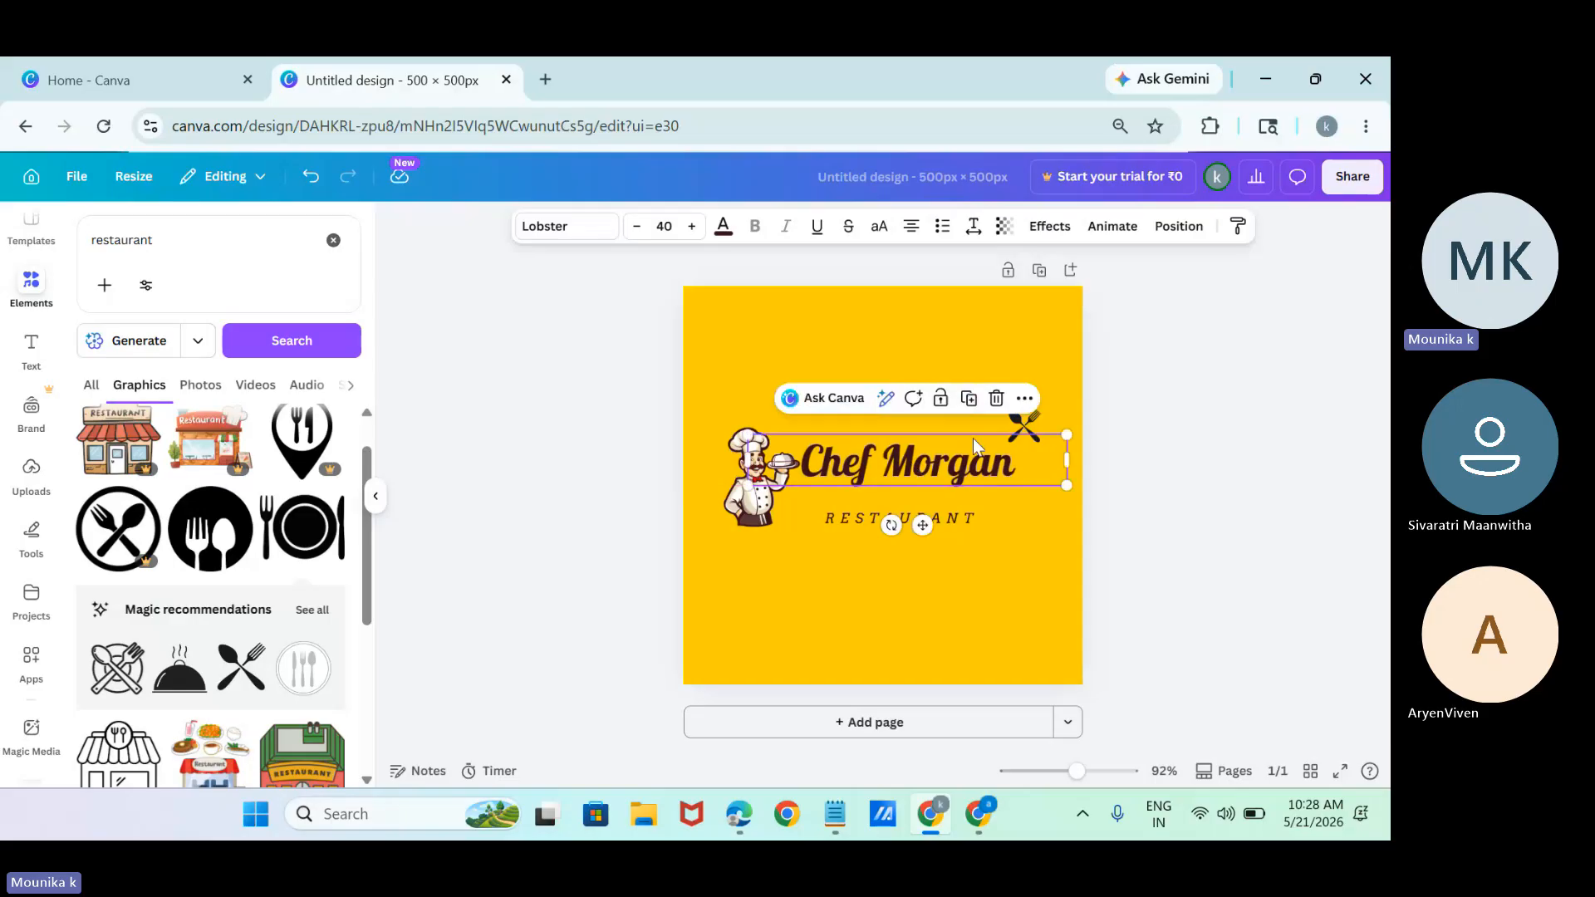
left_click_drag(1021, 422, 1035, 464)
left_click(898, 529)
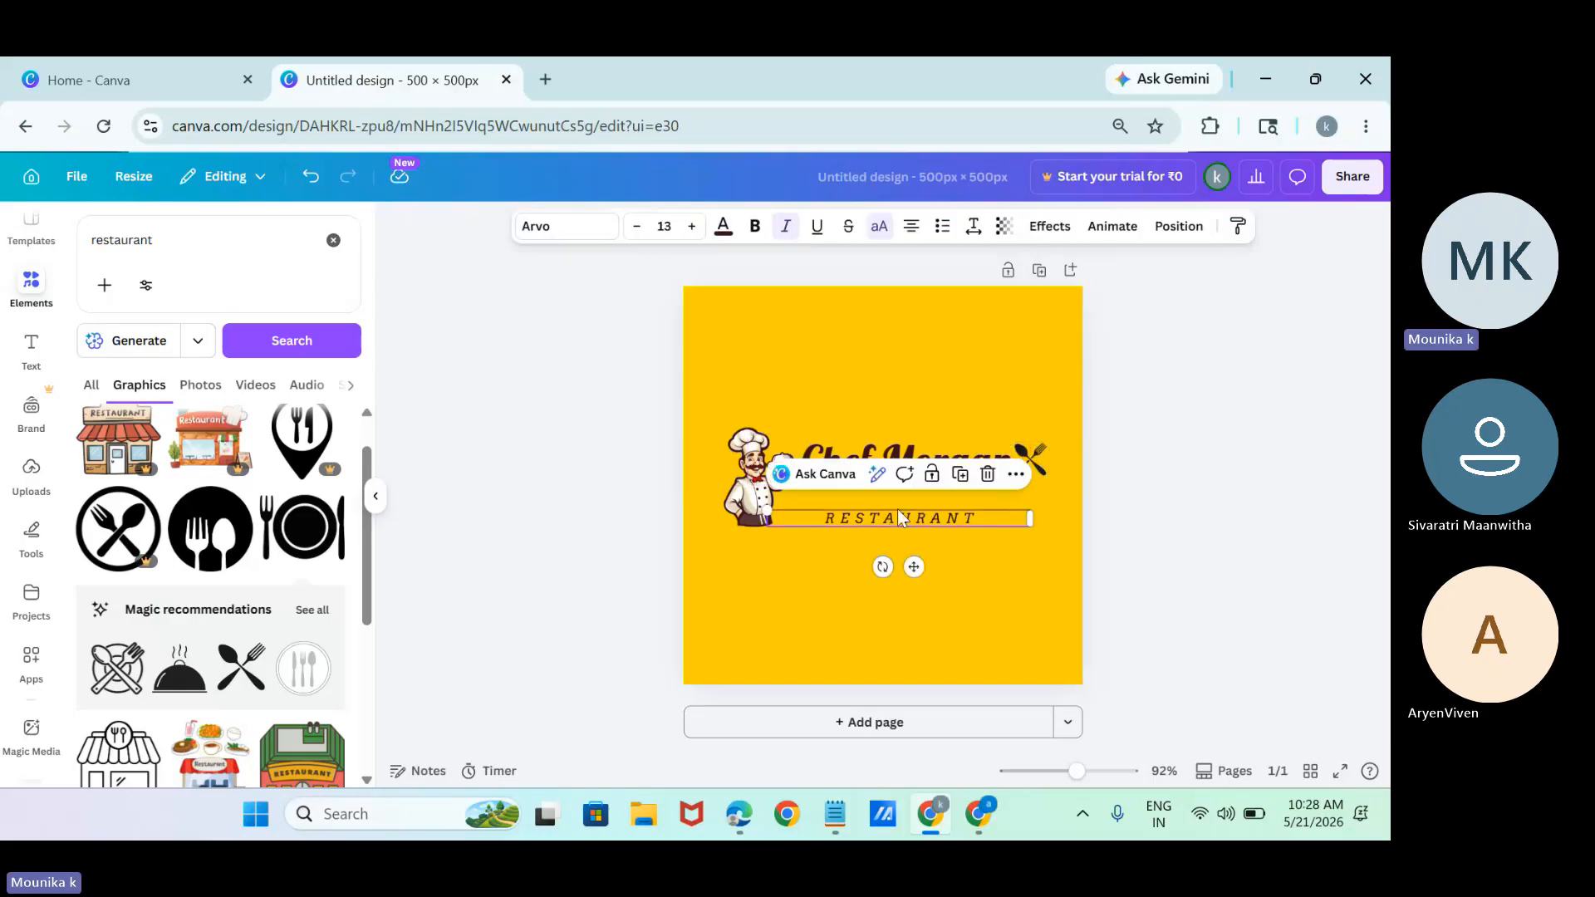
left_click_drag(897, 508, 910, 495)
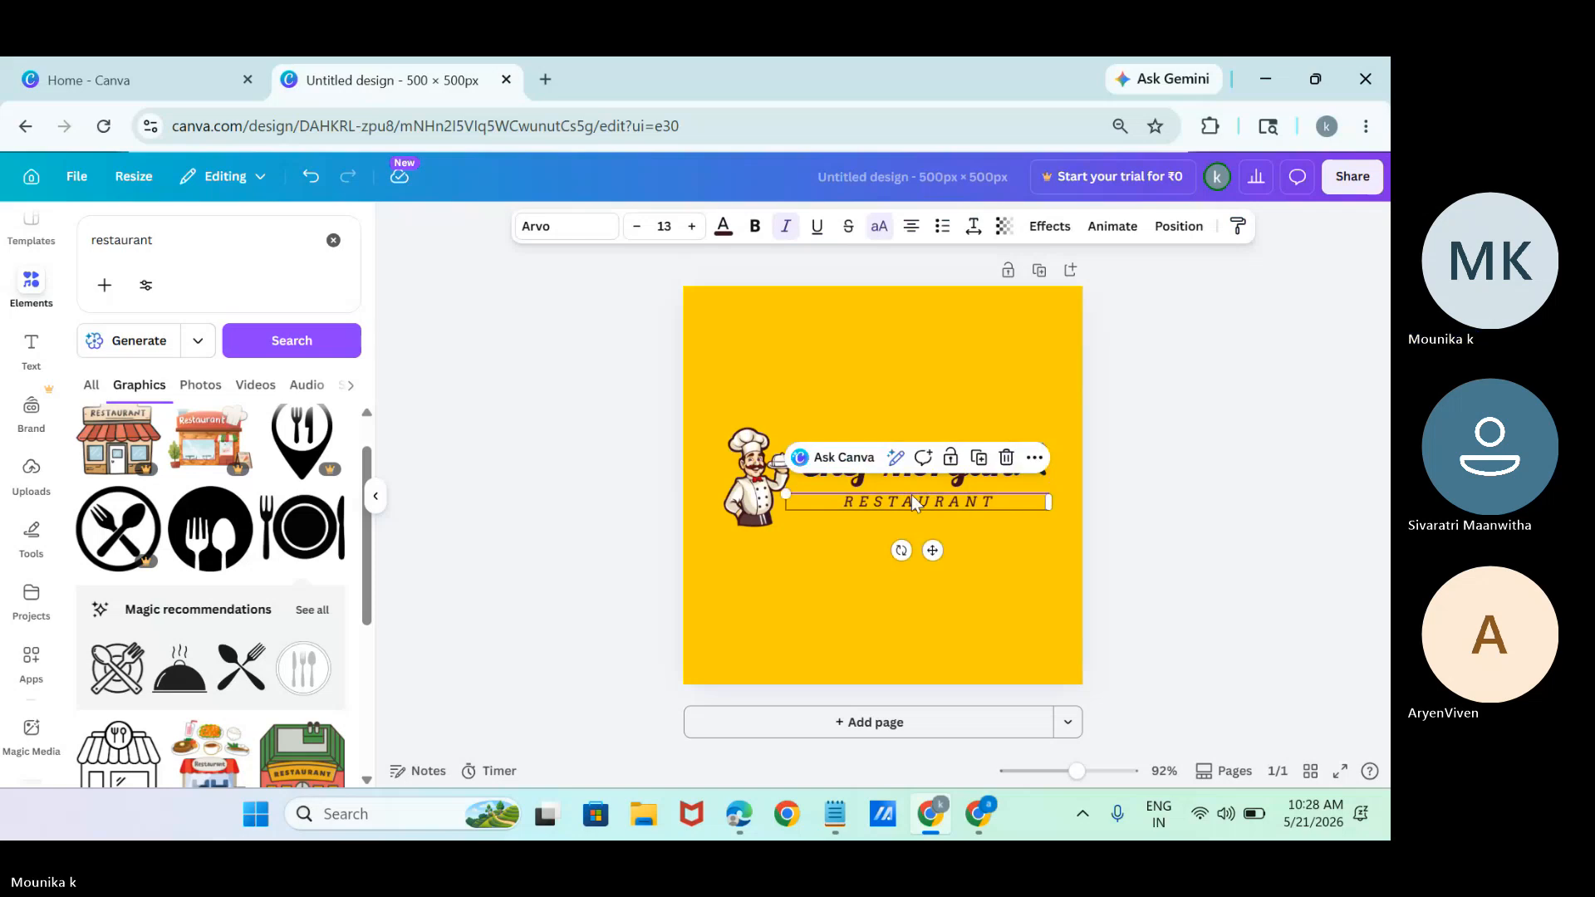
left_click(1243, 526)
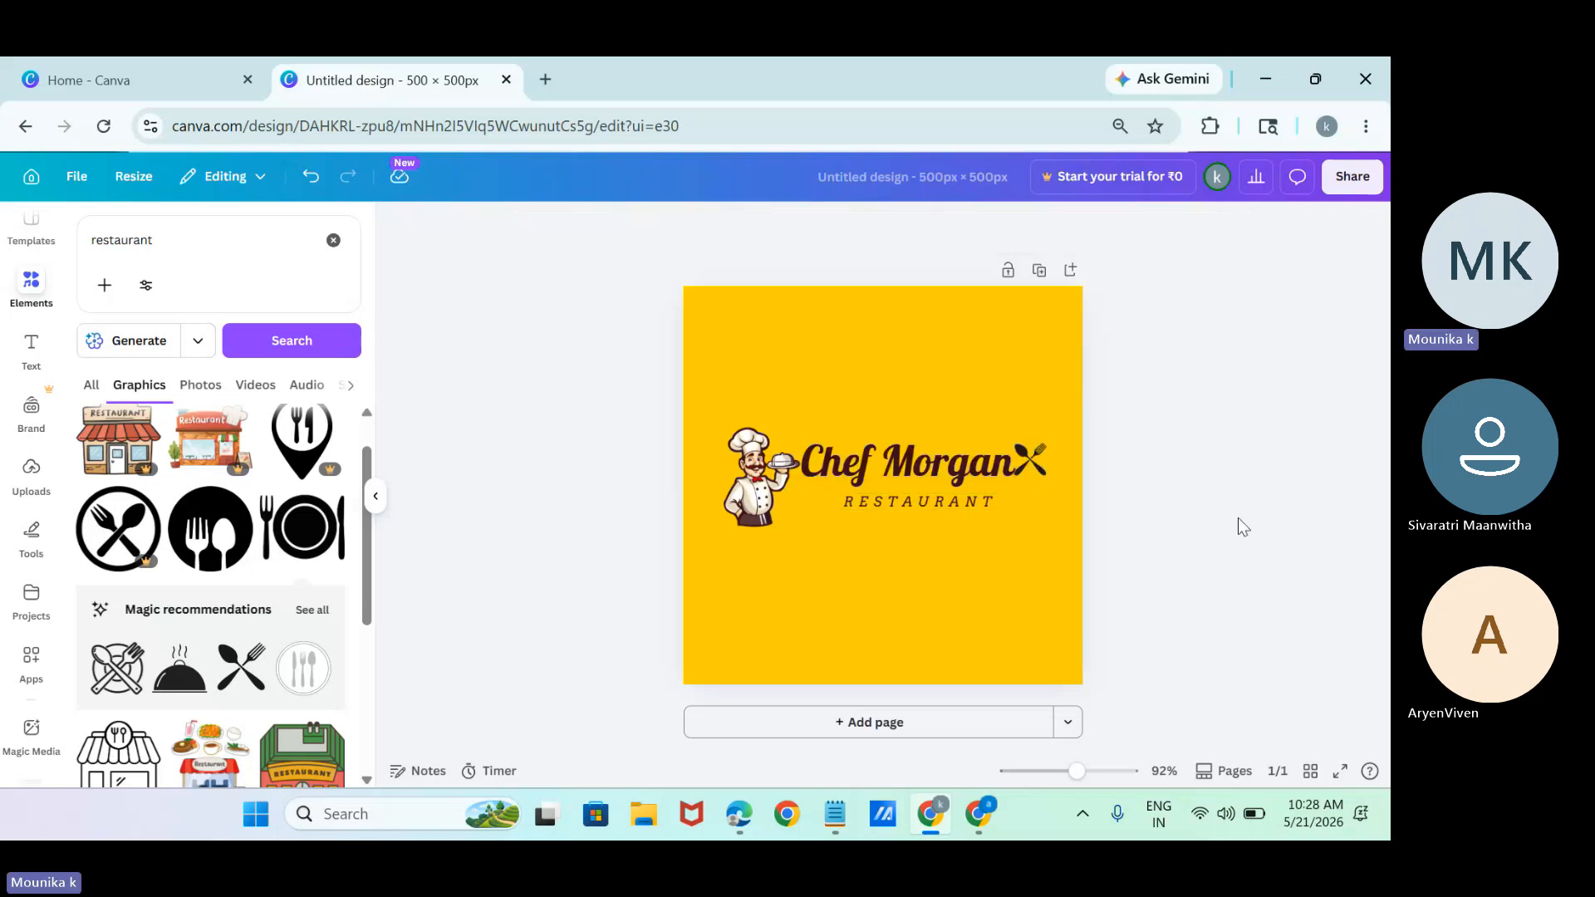
Try to select the crossed cutlery graphic overlapped by the restaurant name's text box.
left_click(1047, 467)
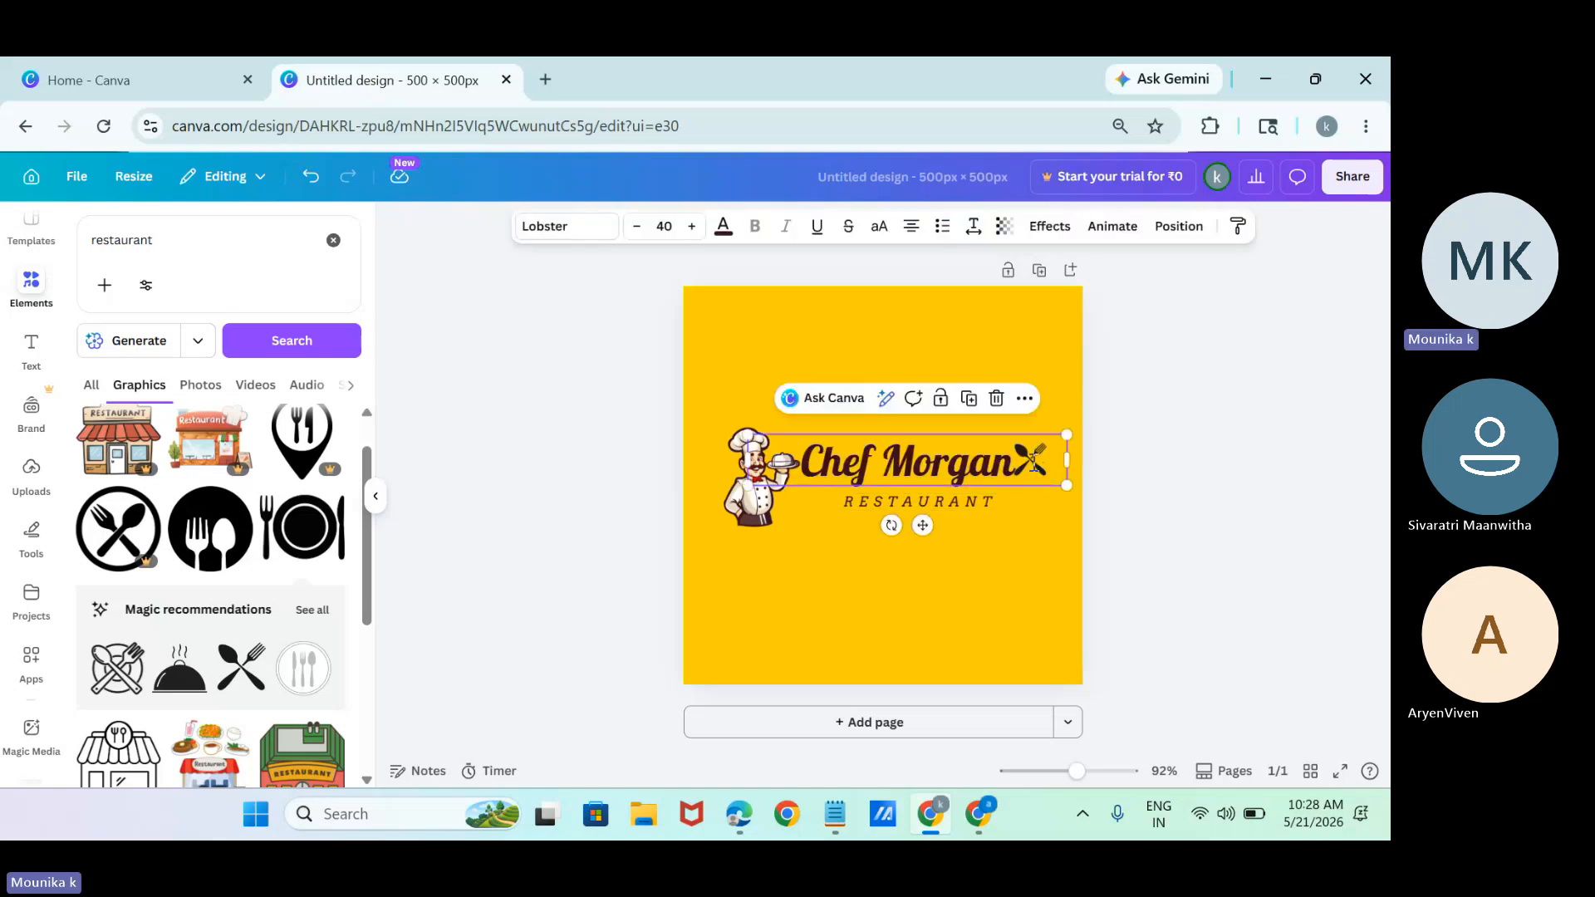
left_click(1043, 372)
left_click(1033, 457)
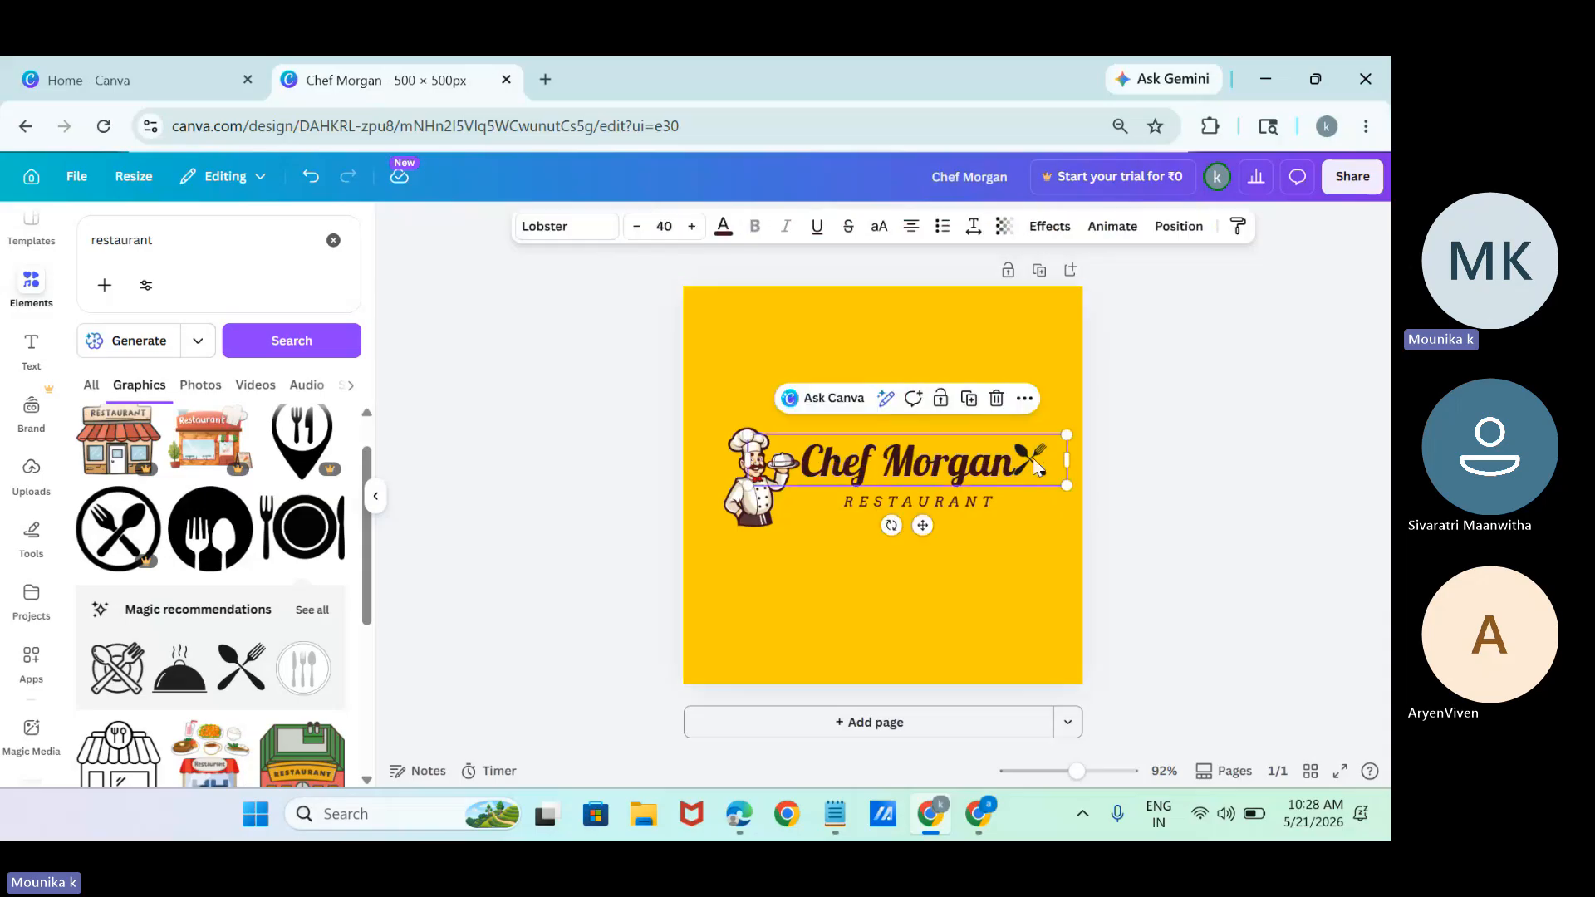
left_click(1033, 457)
left_click(1031, 467)
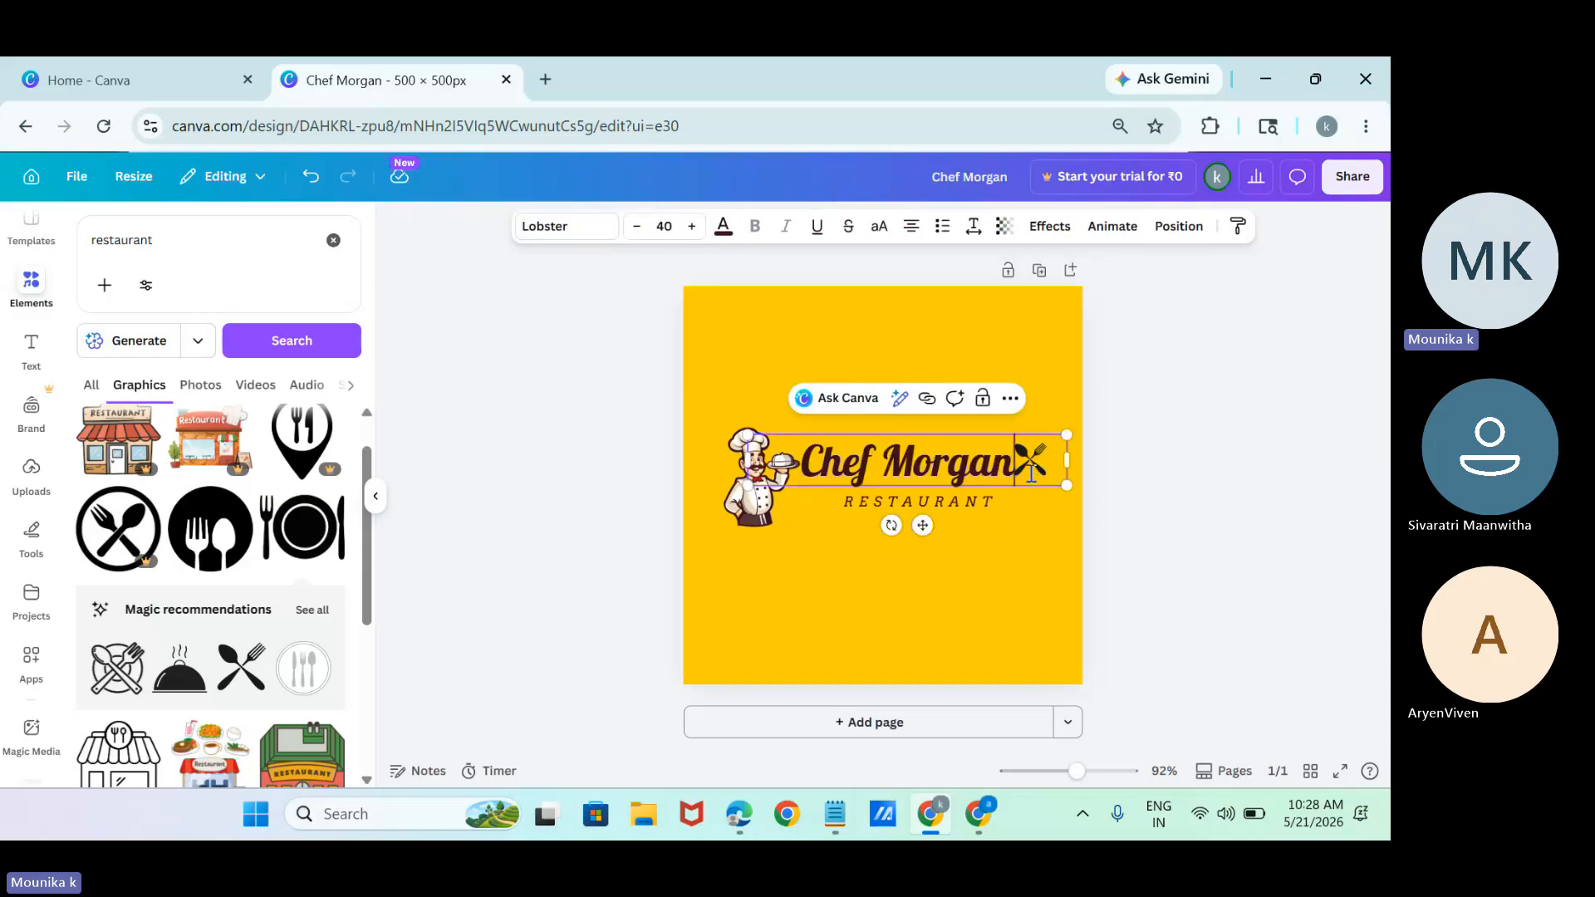
left_click(1046, 454)
left_click(1043, 451)
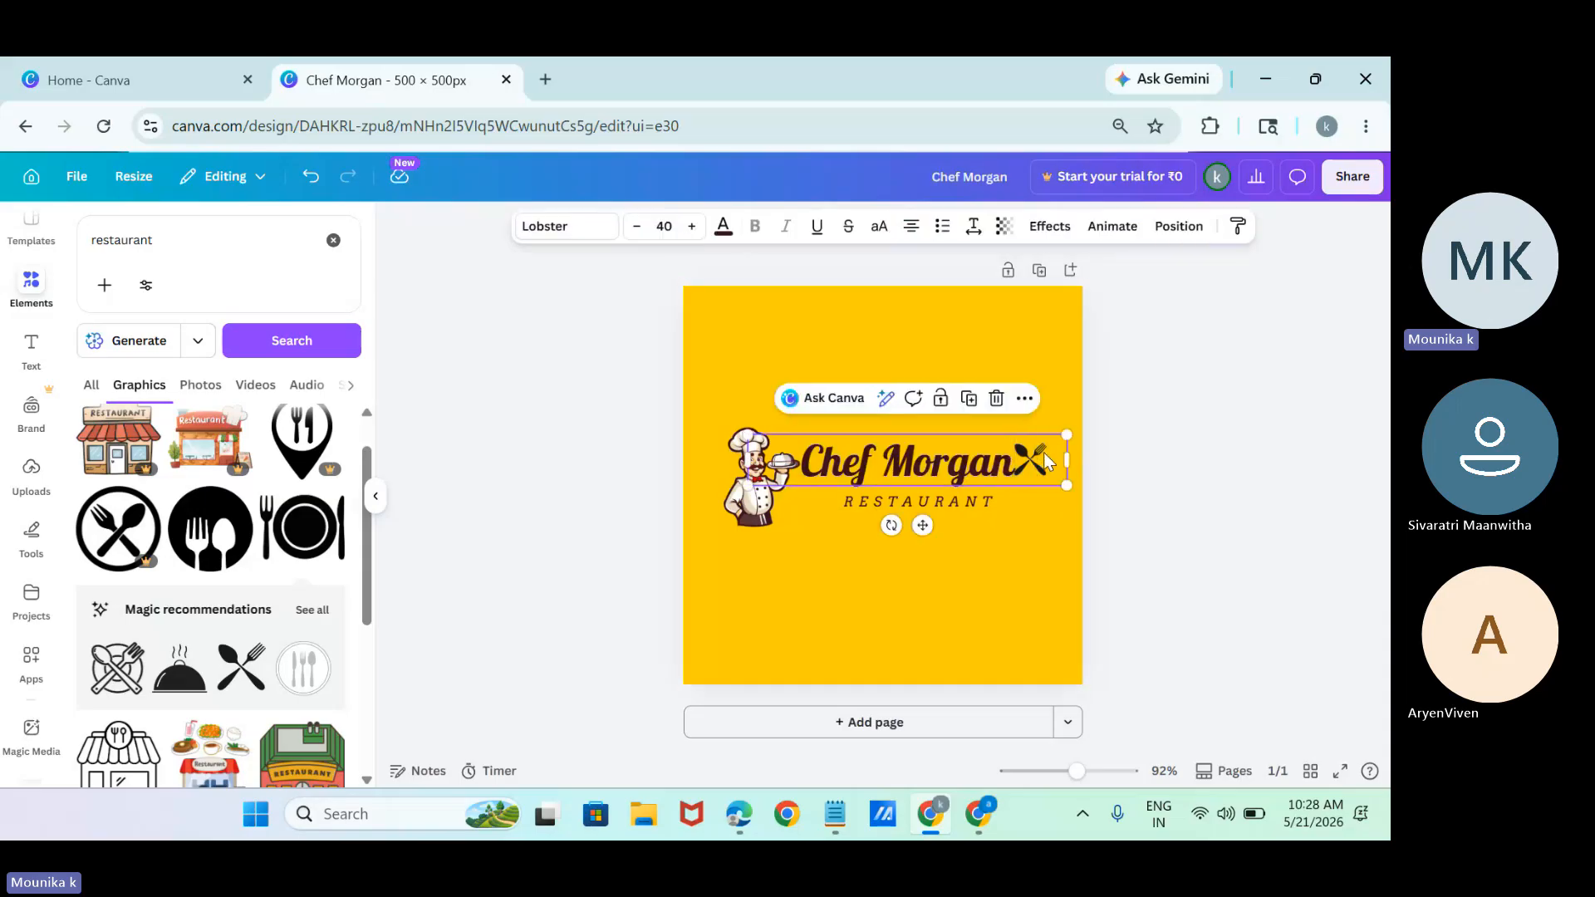
left_click(1017, 472)
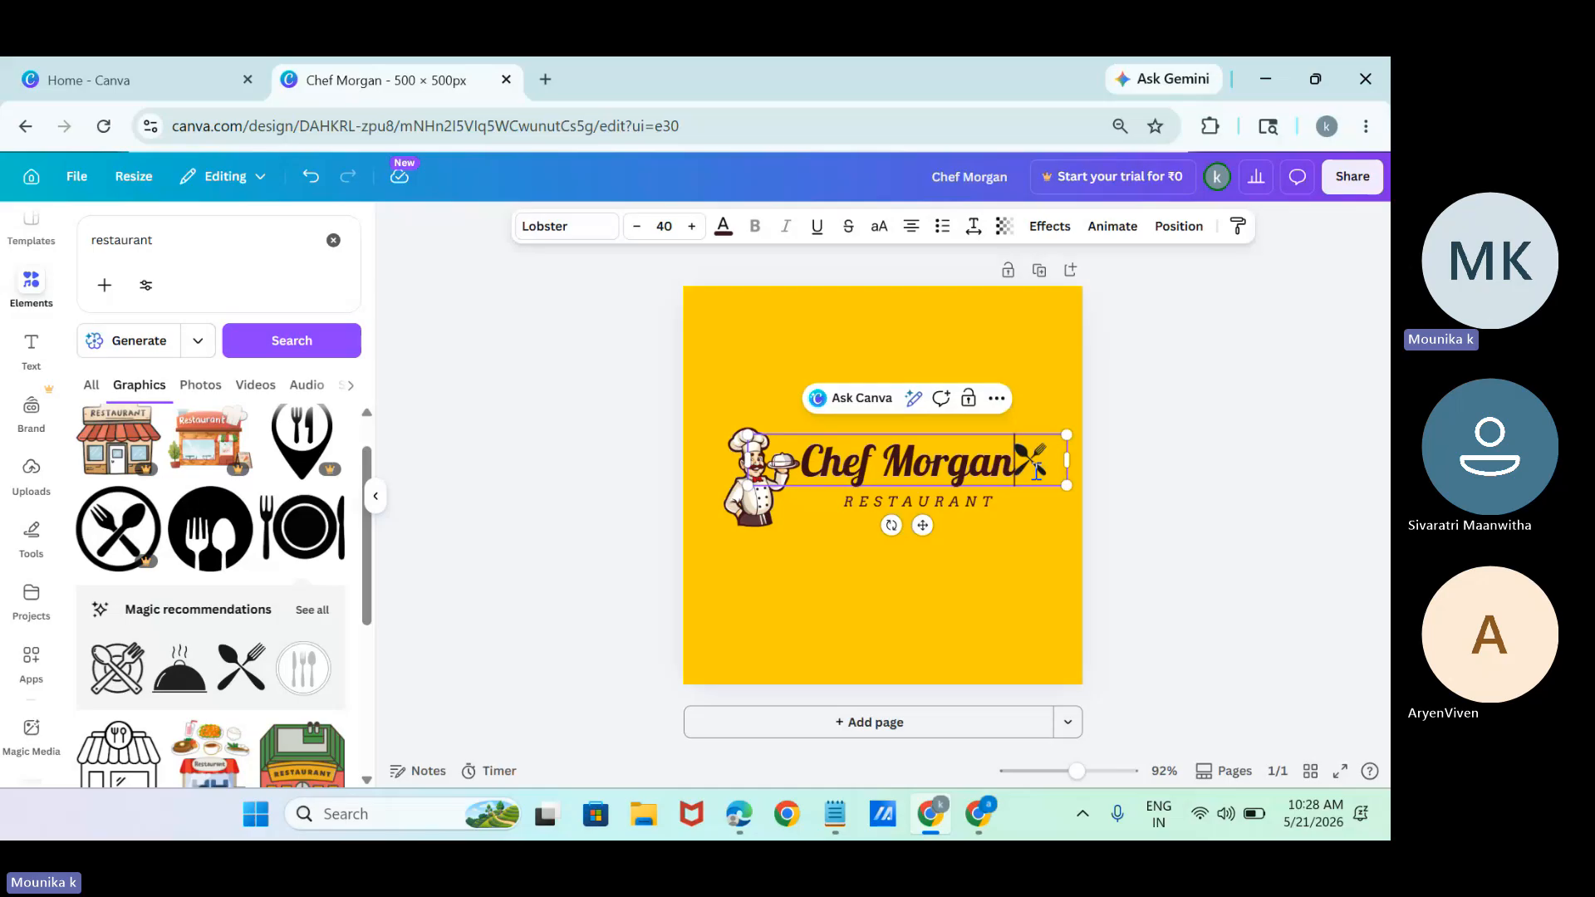
key("BackSpace")
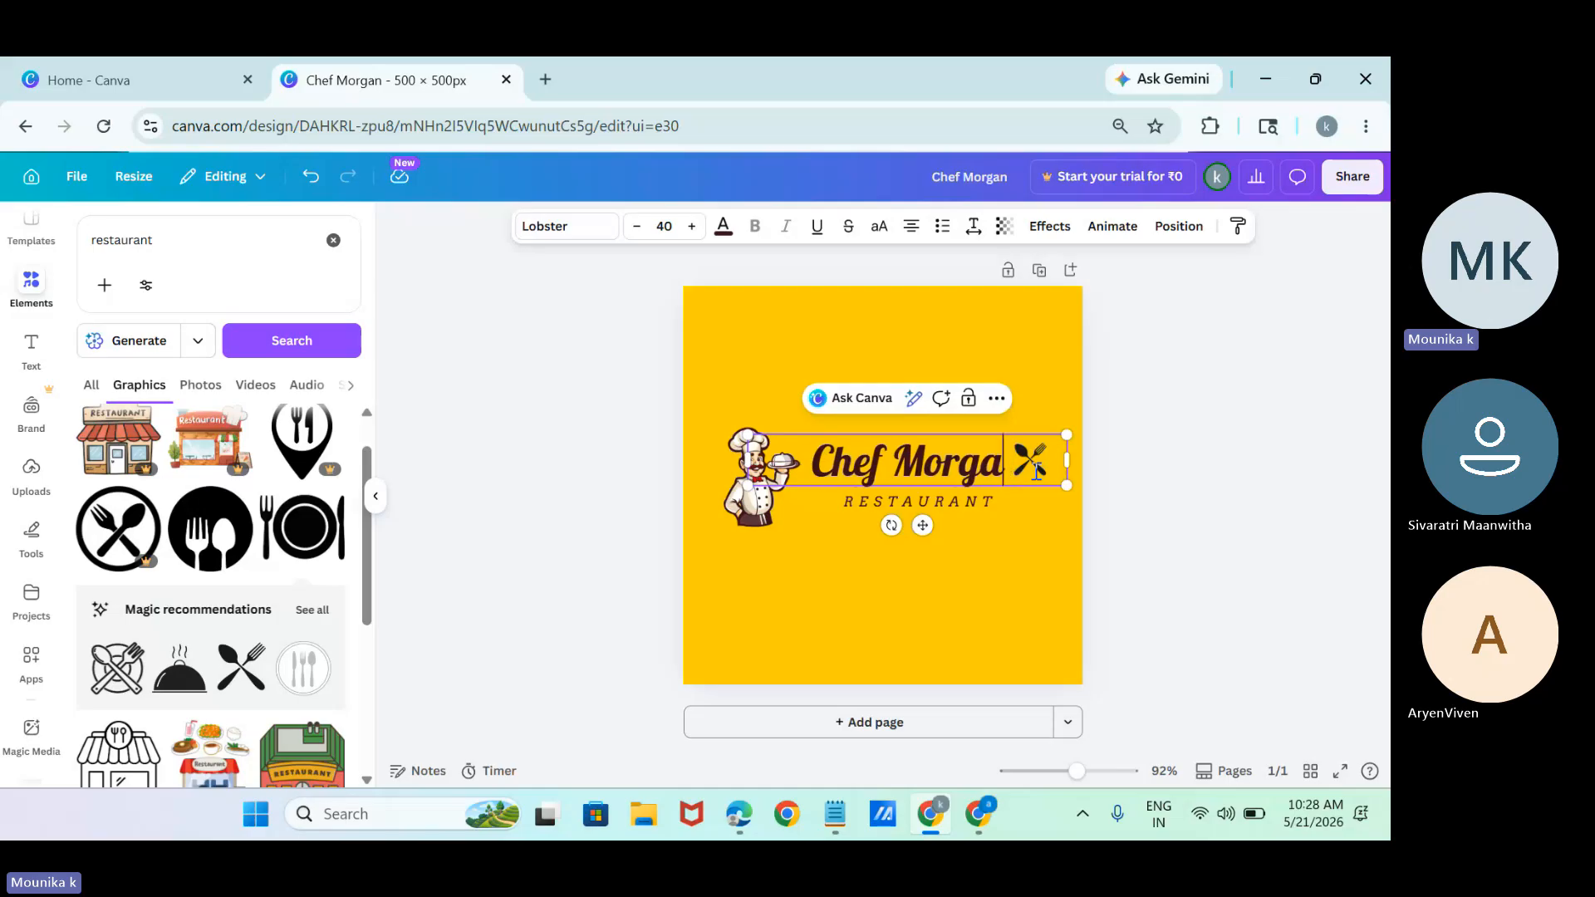
type("n")
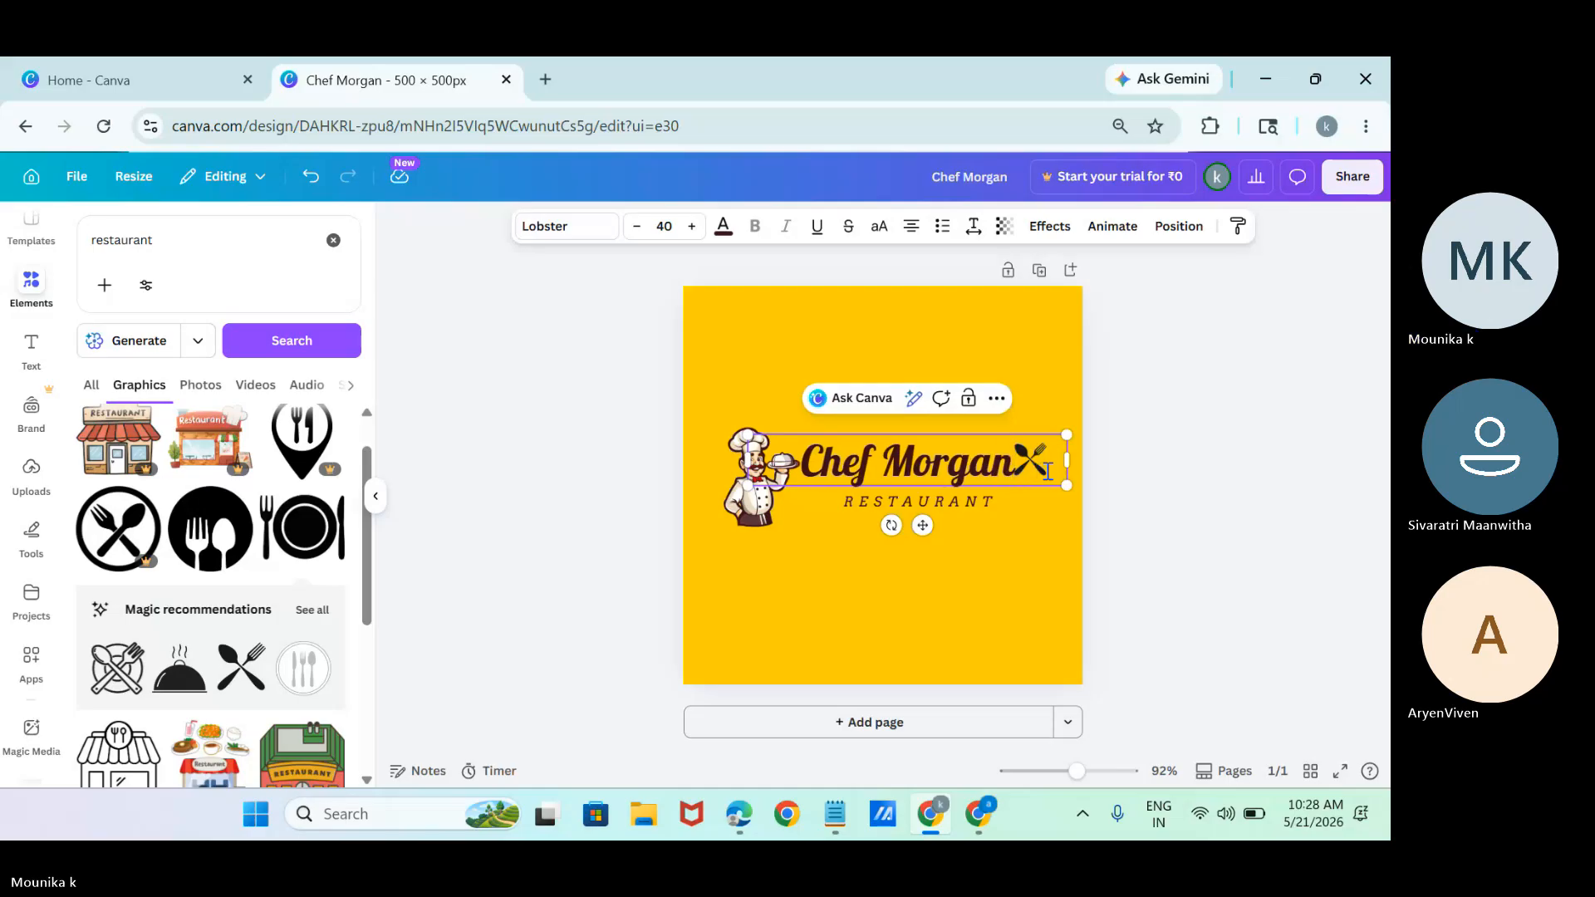
left_click(1025, 497)
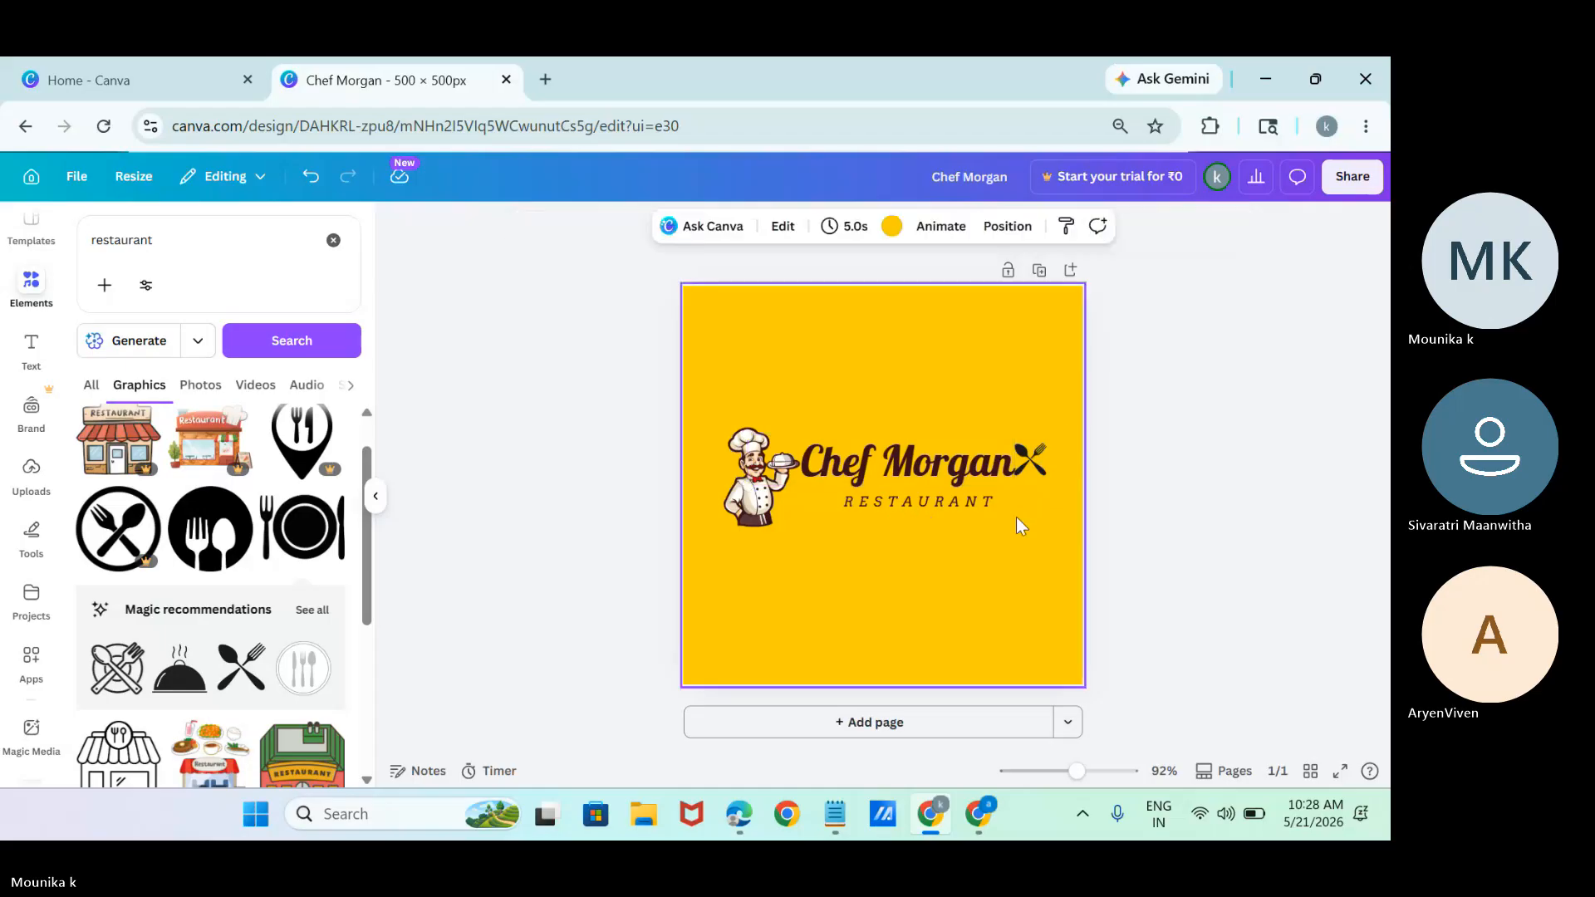
Move the restaurant name clear of the crossed cutlery, delete the cutlery graphic and return the name above "RESTAURANT".
left_click(1049, 445)
left_click_drag(1049, 445, 1037, 453)
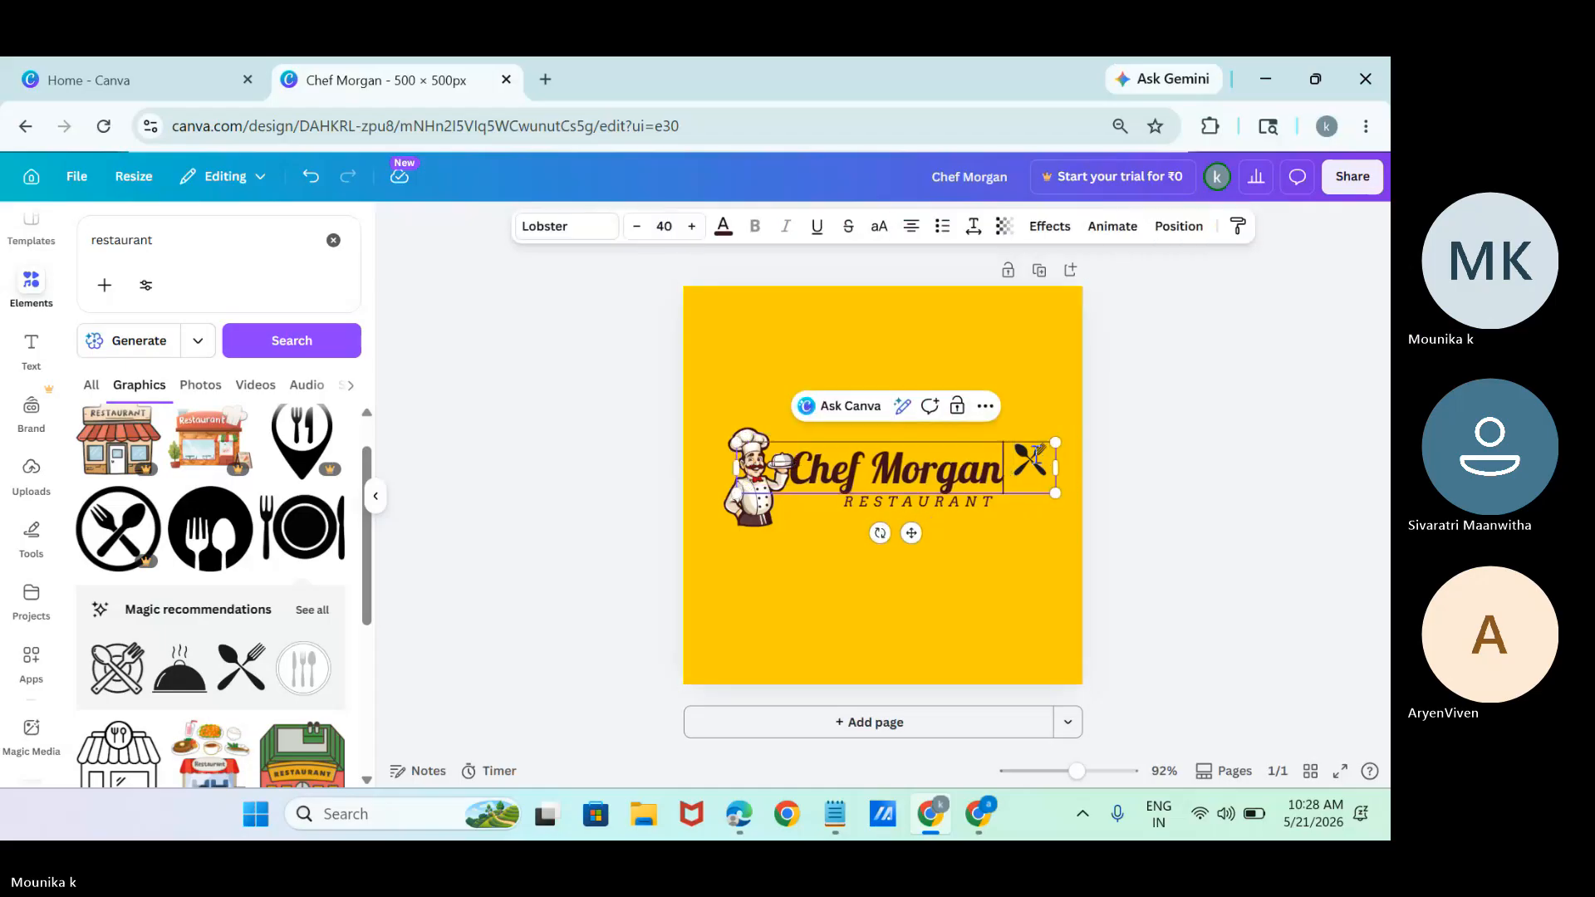
left_click(936, 478)
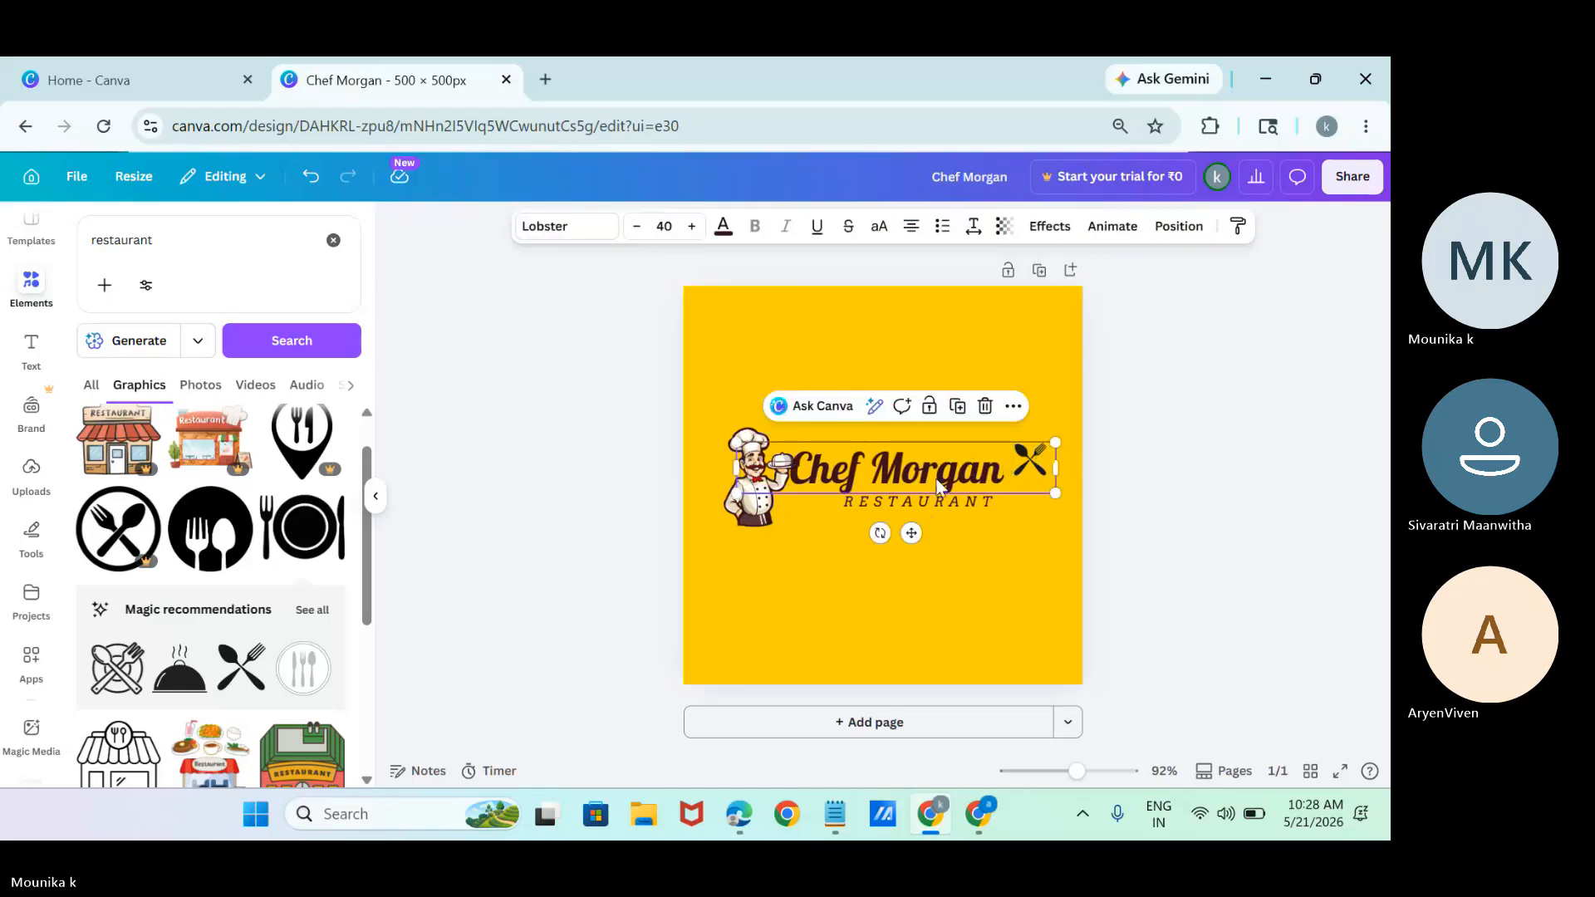
left_click_drag(936, 481, 957, 659)
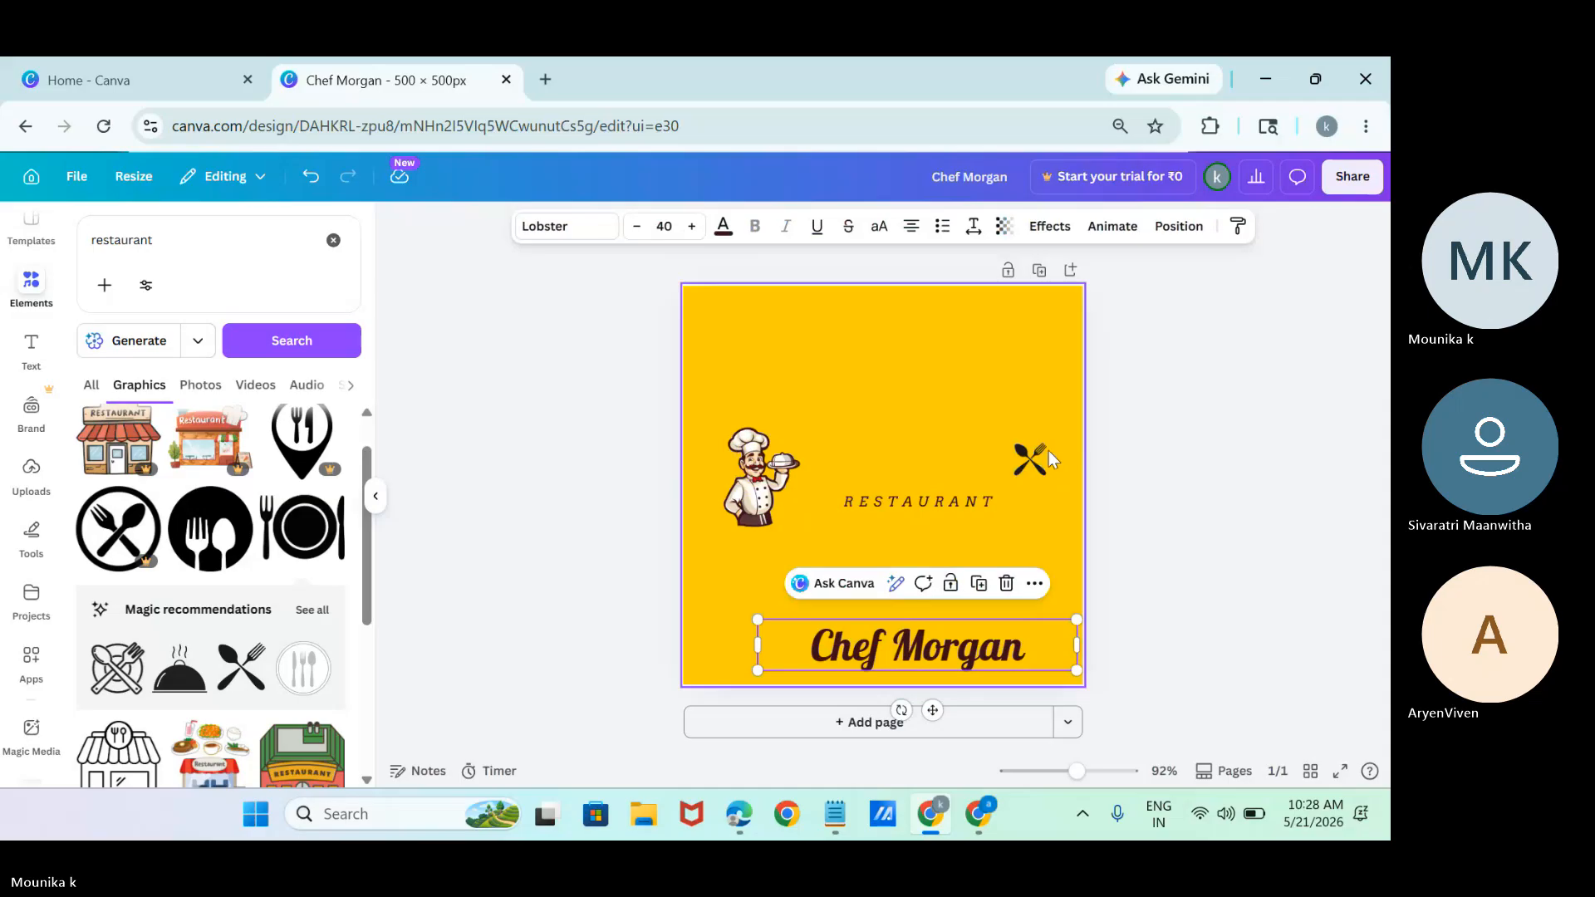
left_click(1037, 457)
key("Delete")
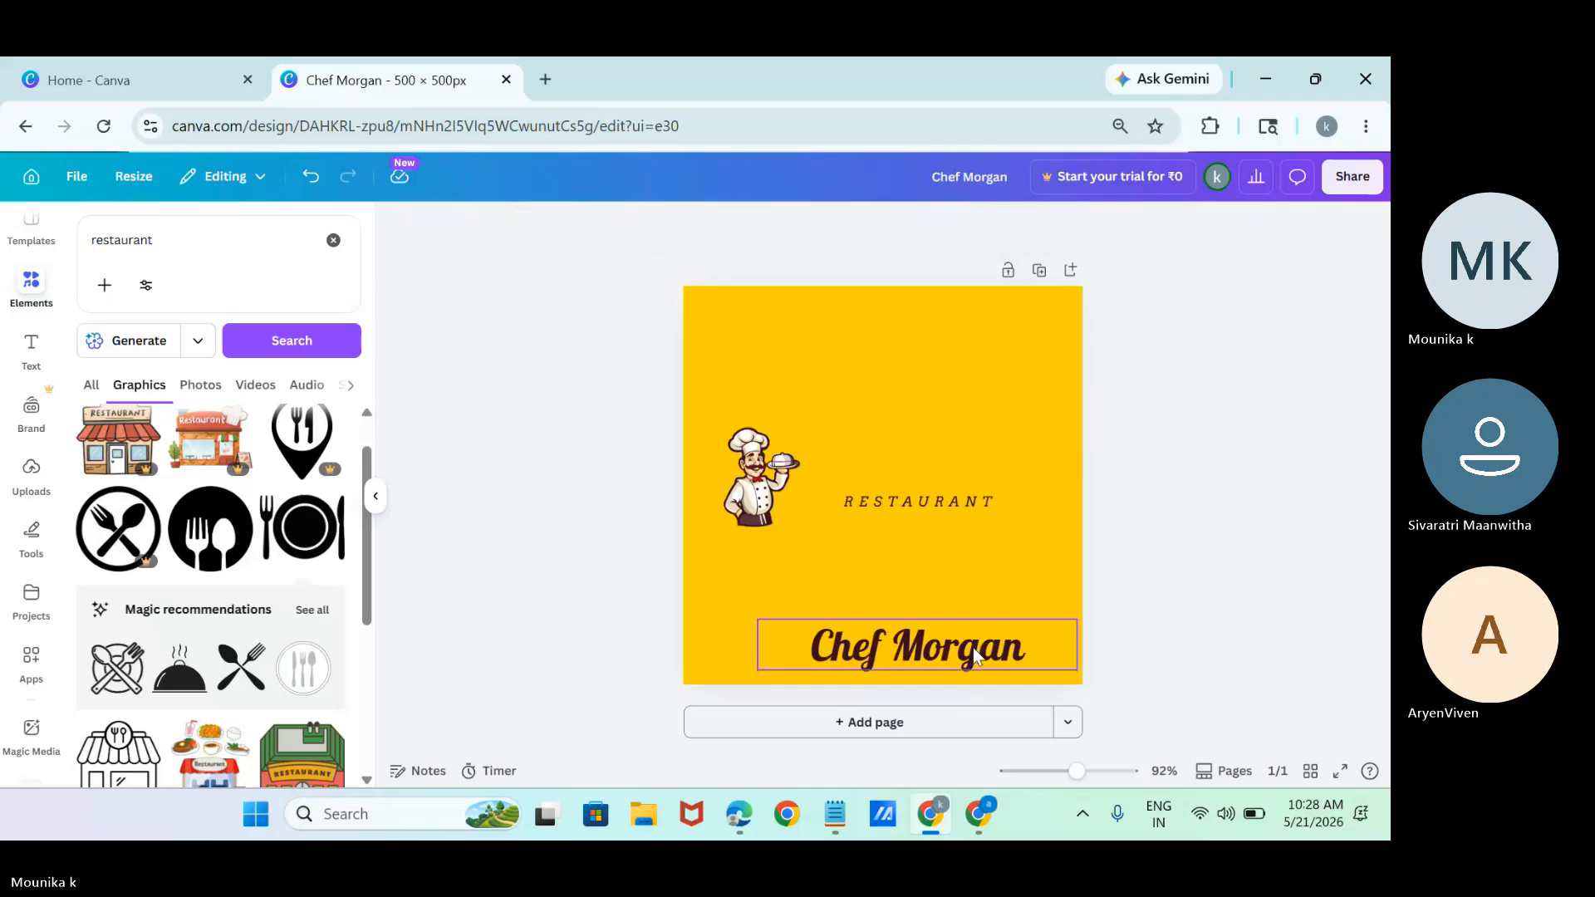
left_click_drag(974, 646, 972, 455)
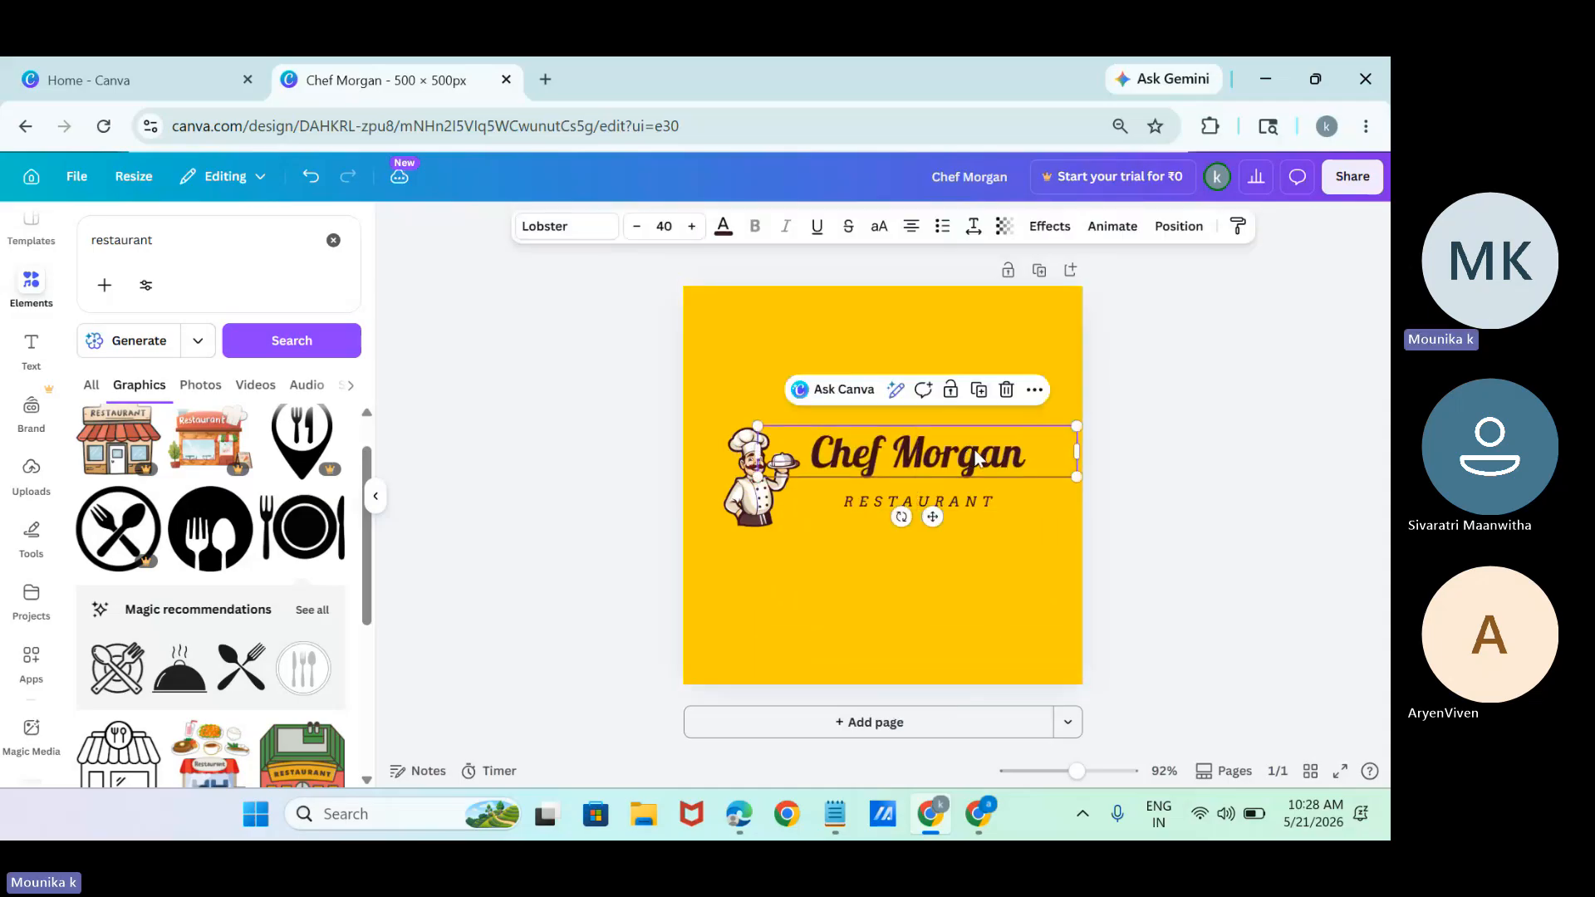
Add the steaming cloche graphic, shrink it and place it after "RESTAURANT", with the restaurant name nudged slightly down.
left_click(179, 671)
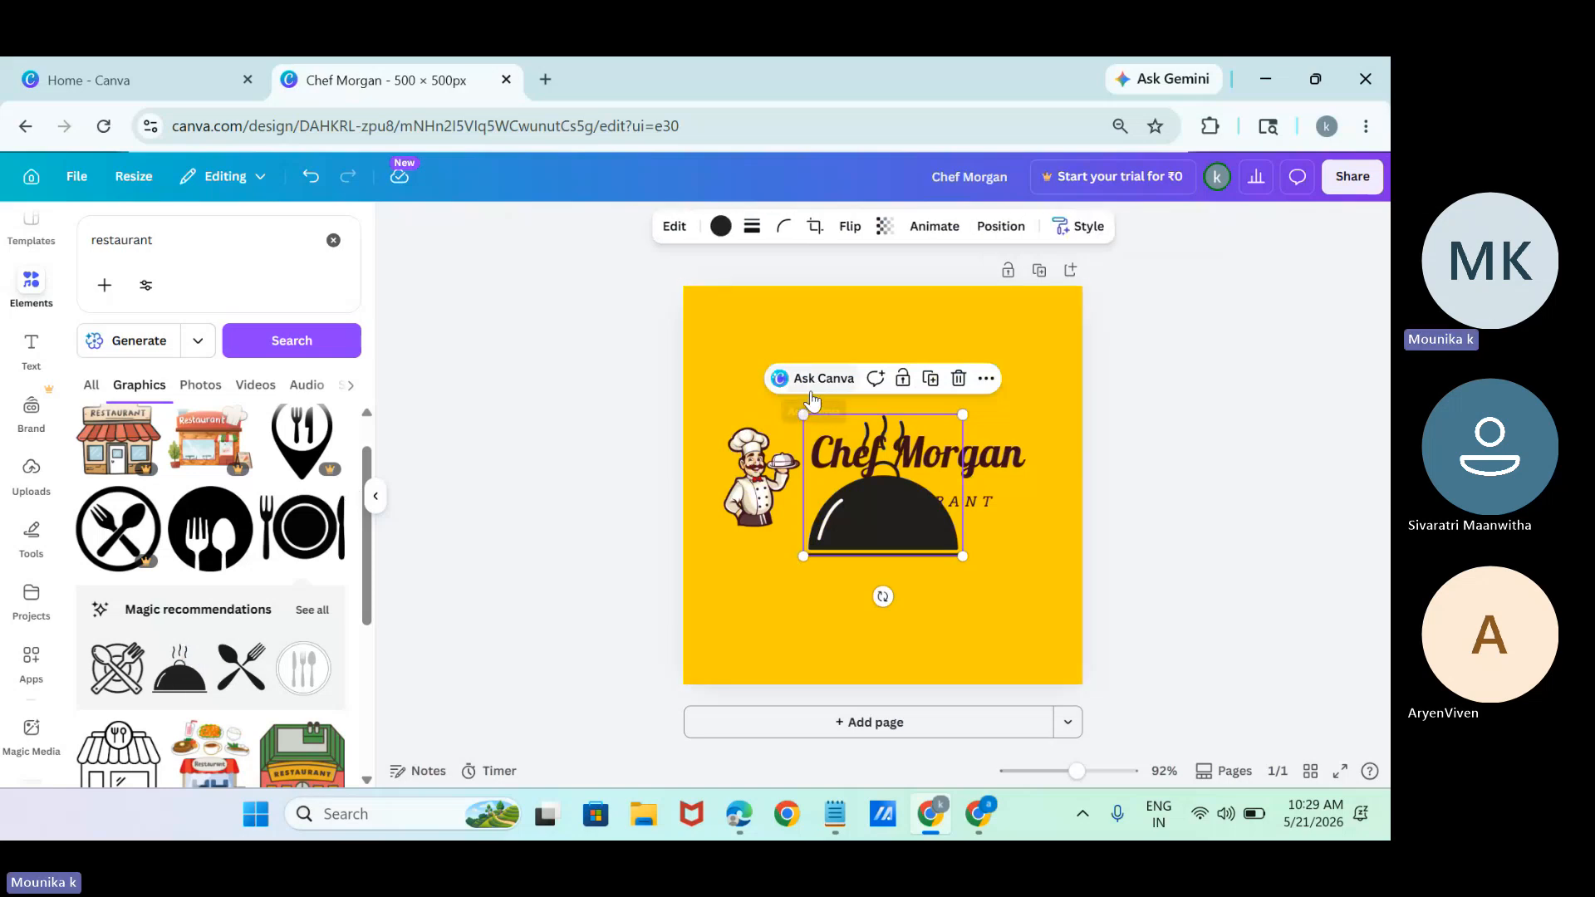
left_click_drag(802, 413, 916, 515)
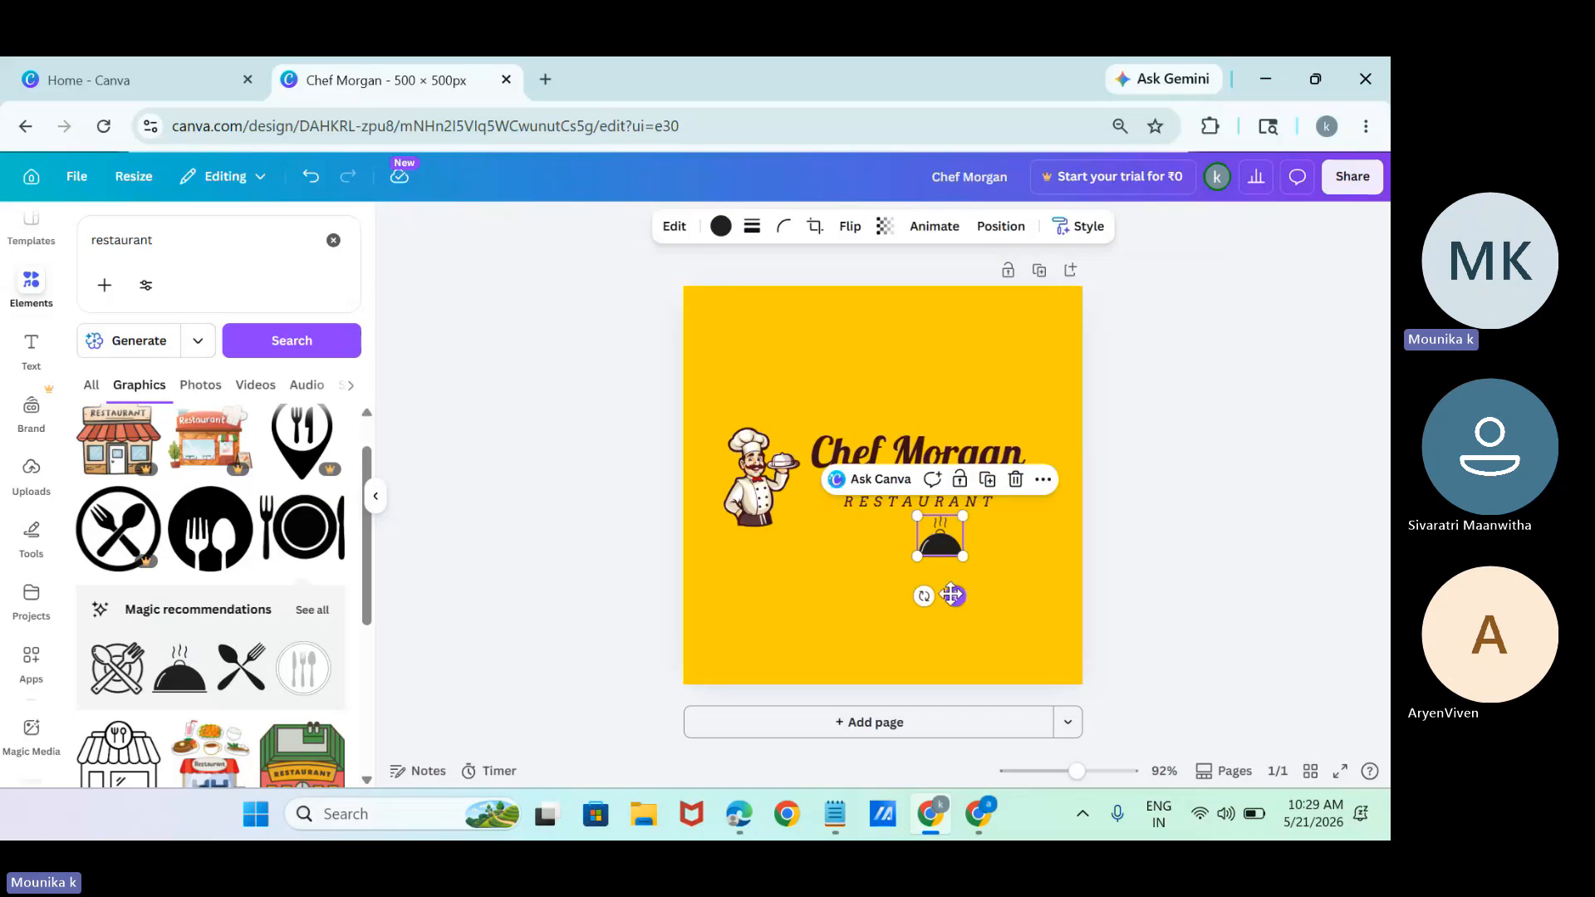
left_click_drag(951, 595, 1034, 544)
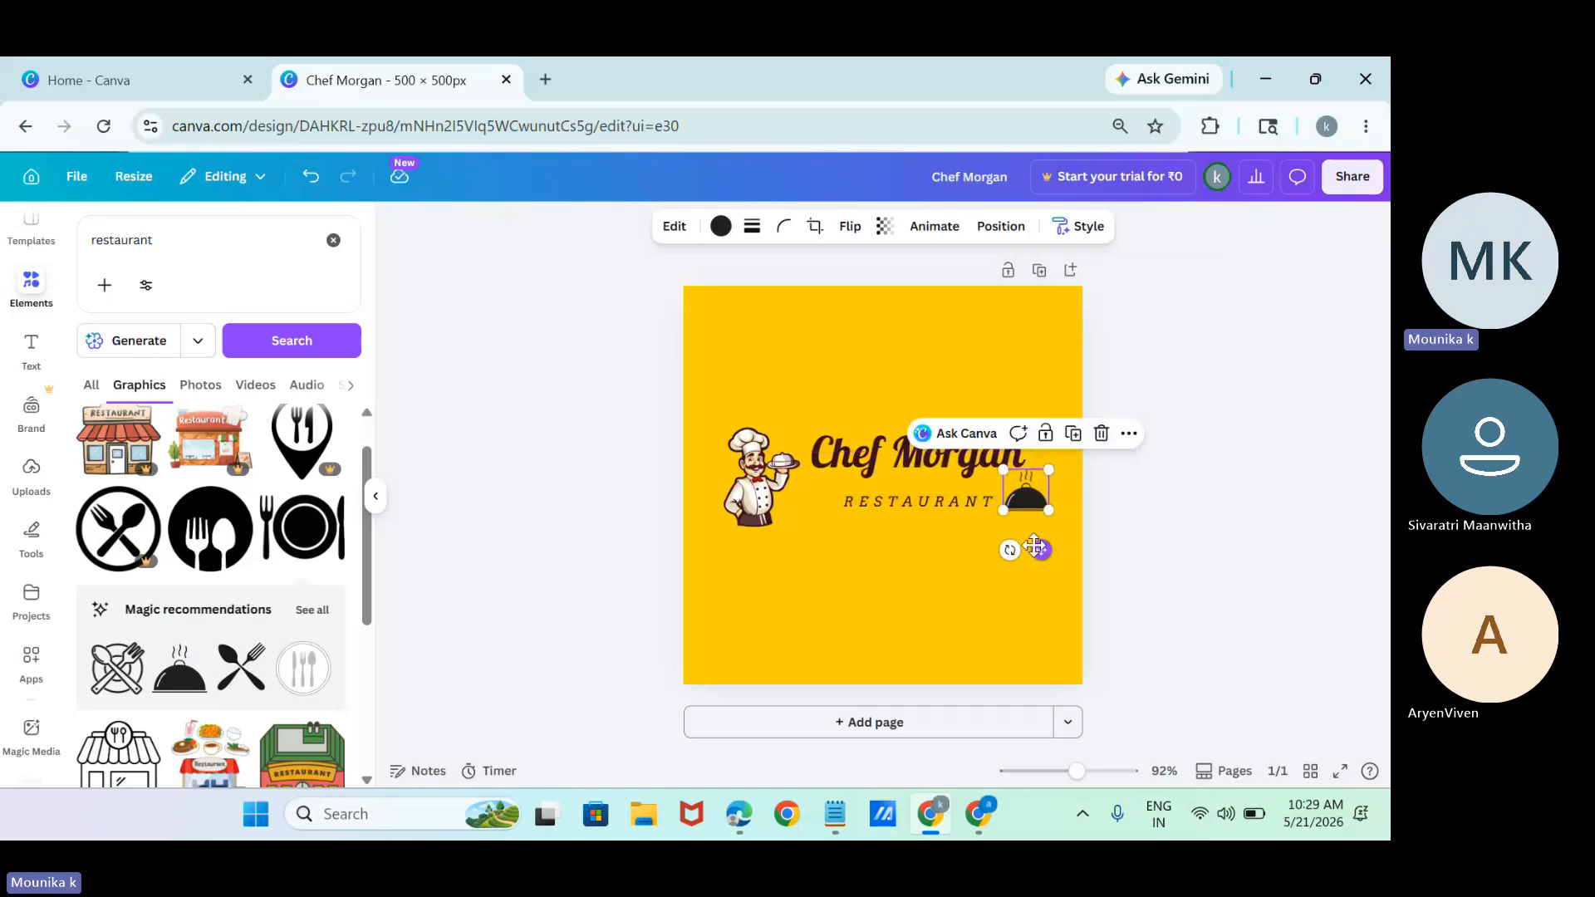
left_click(936, 460)
left_click_drag(934, 457, 934, 466)
left_click(581, 685)
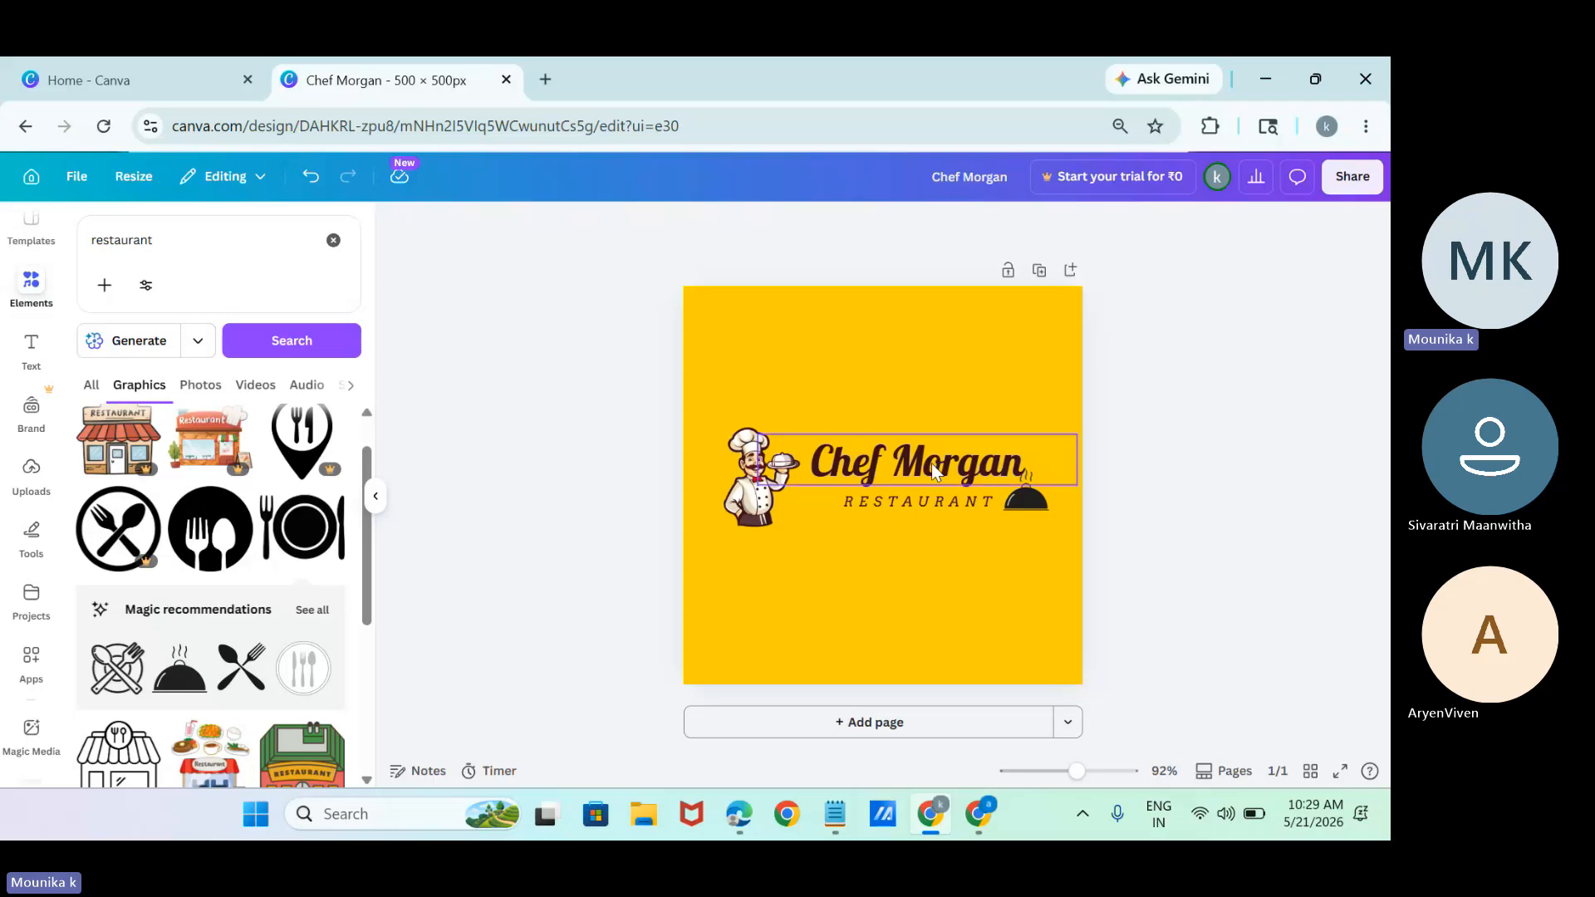
Delete the restaurant name, the "RESTAURANT" text and the chef illustration from the page.
left_click(882, 473)
key("Delete")
left_click(894, 491)
key("Delete")
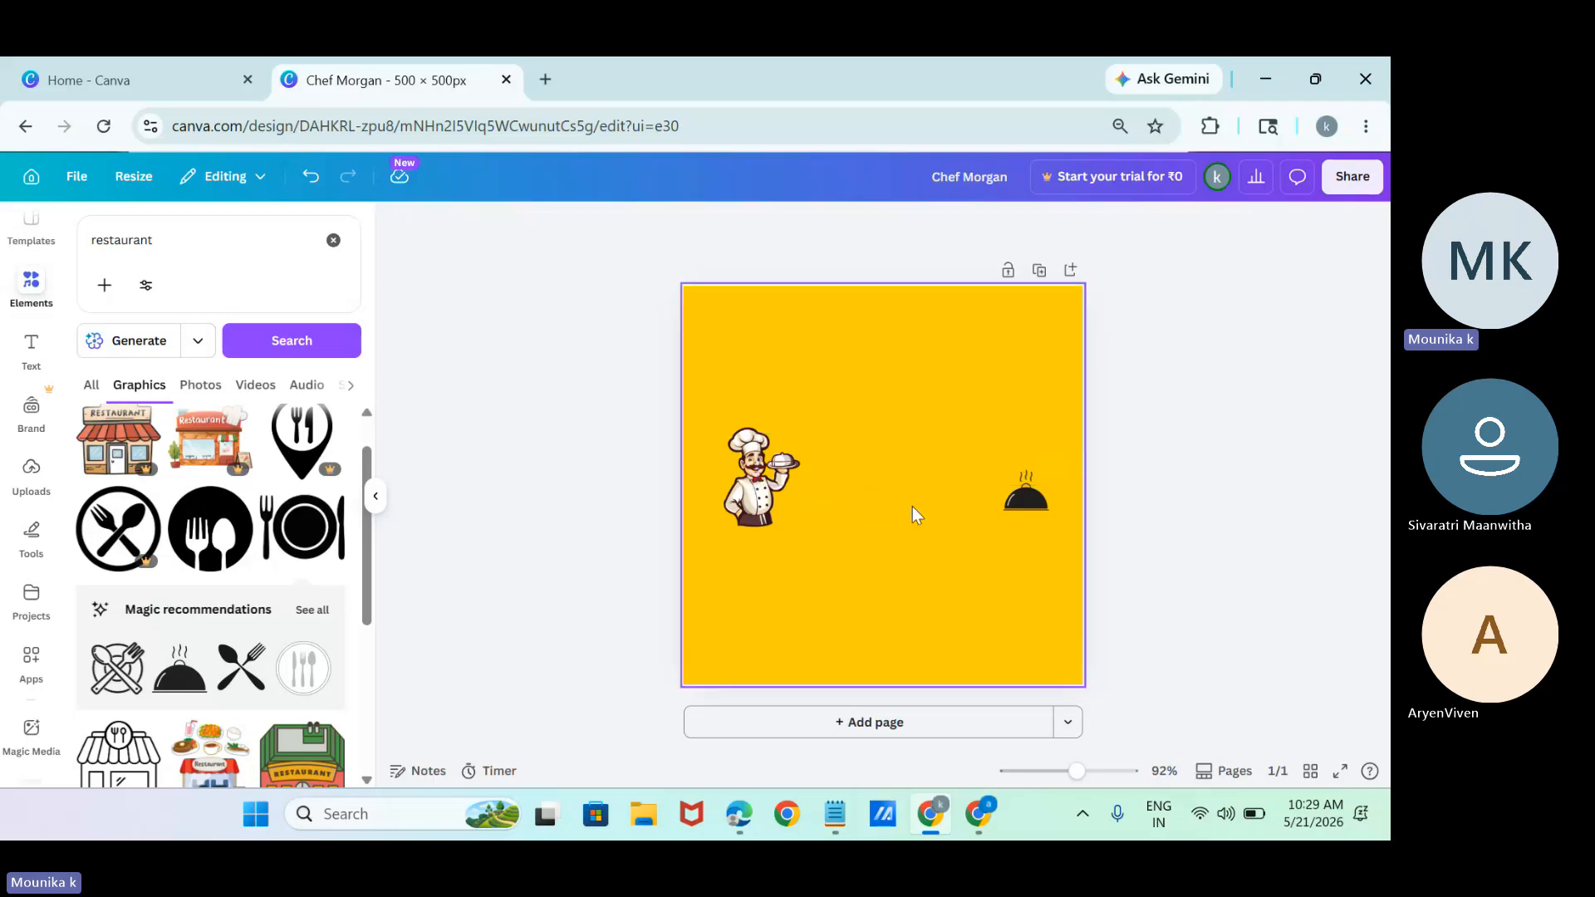
left_click(751, 508)
key("Delete")
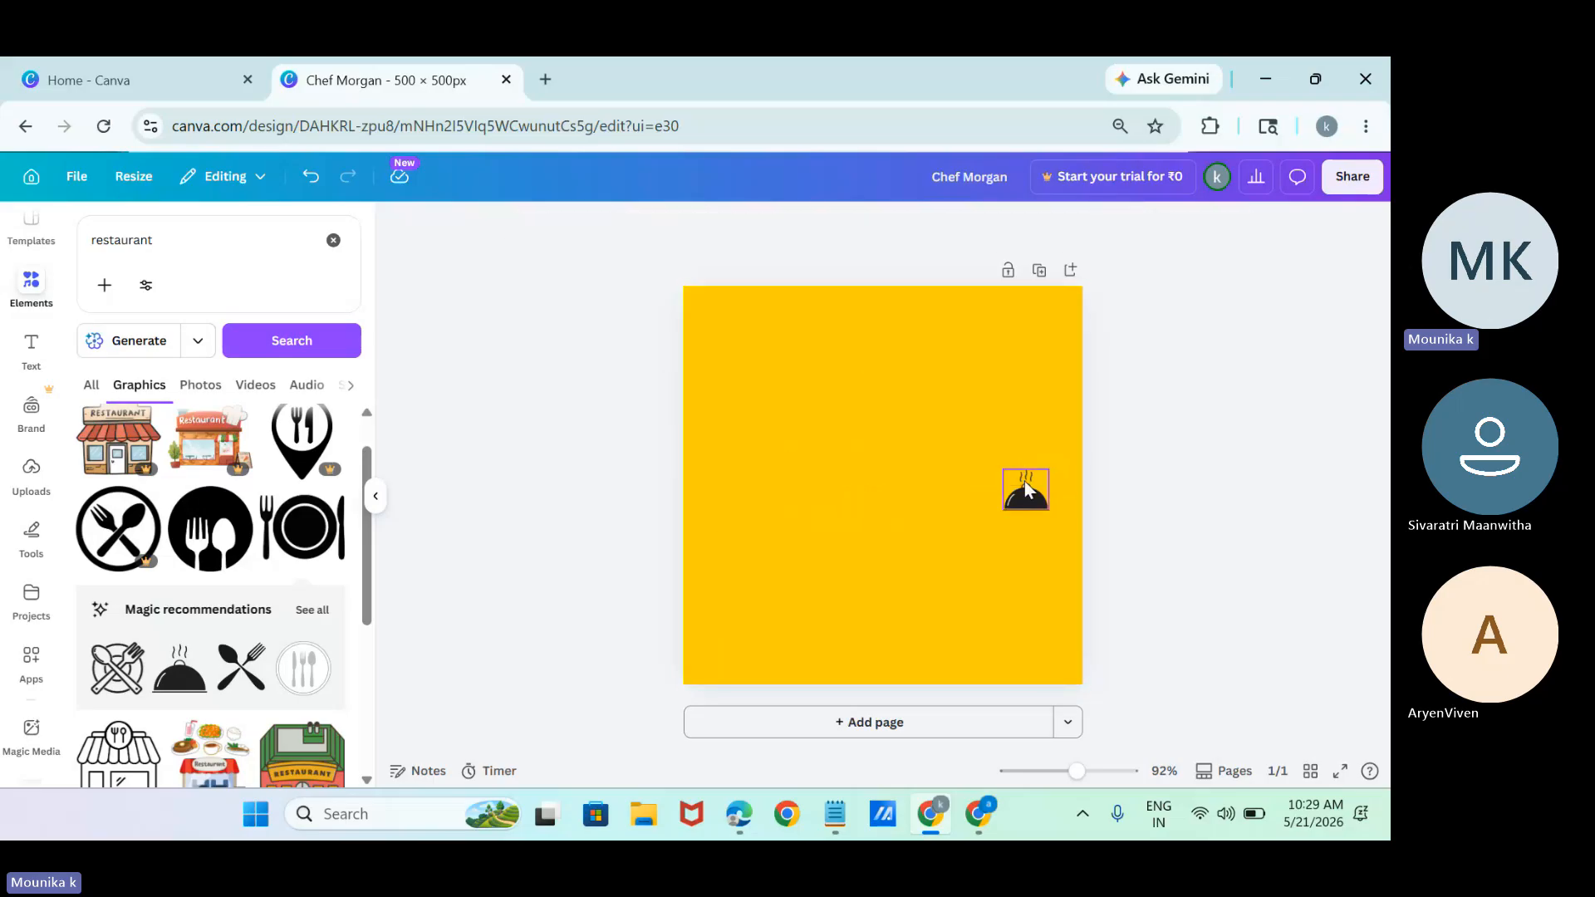
Delete the steaming cloche graphic from the yellow page.
left_click(1028, 490)
key("Delete")
Return to the template search and look for "pizza poster" designs instead of restaurant logos.
left_click(31, 239)
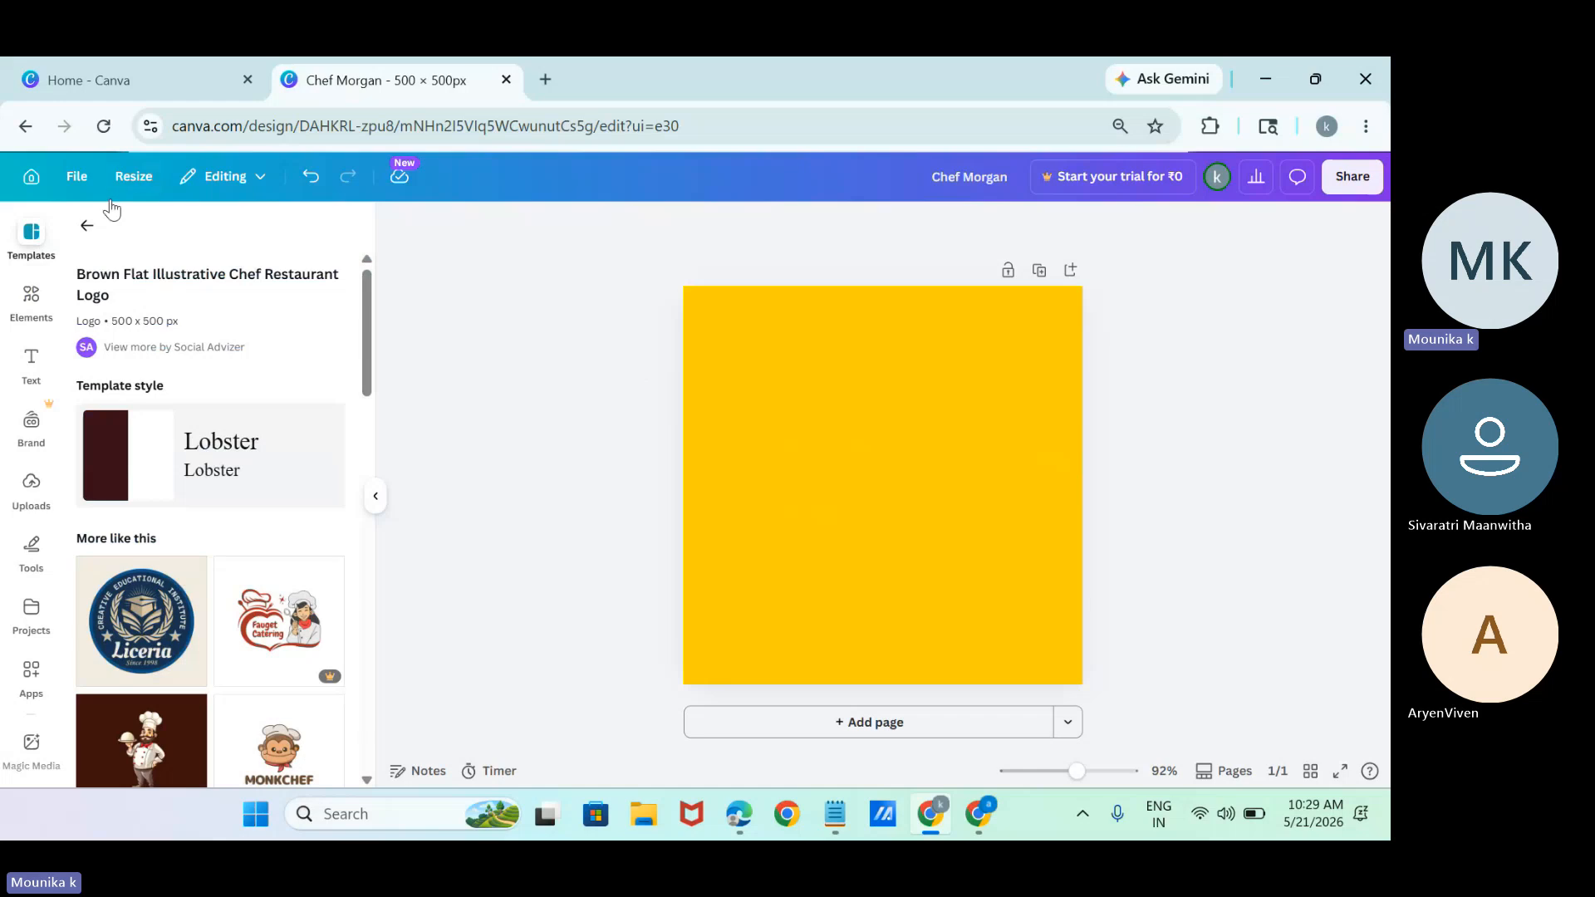
left_click(88, 225)
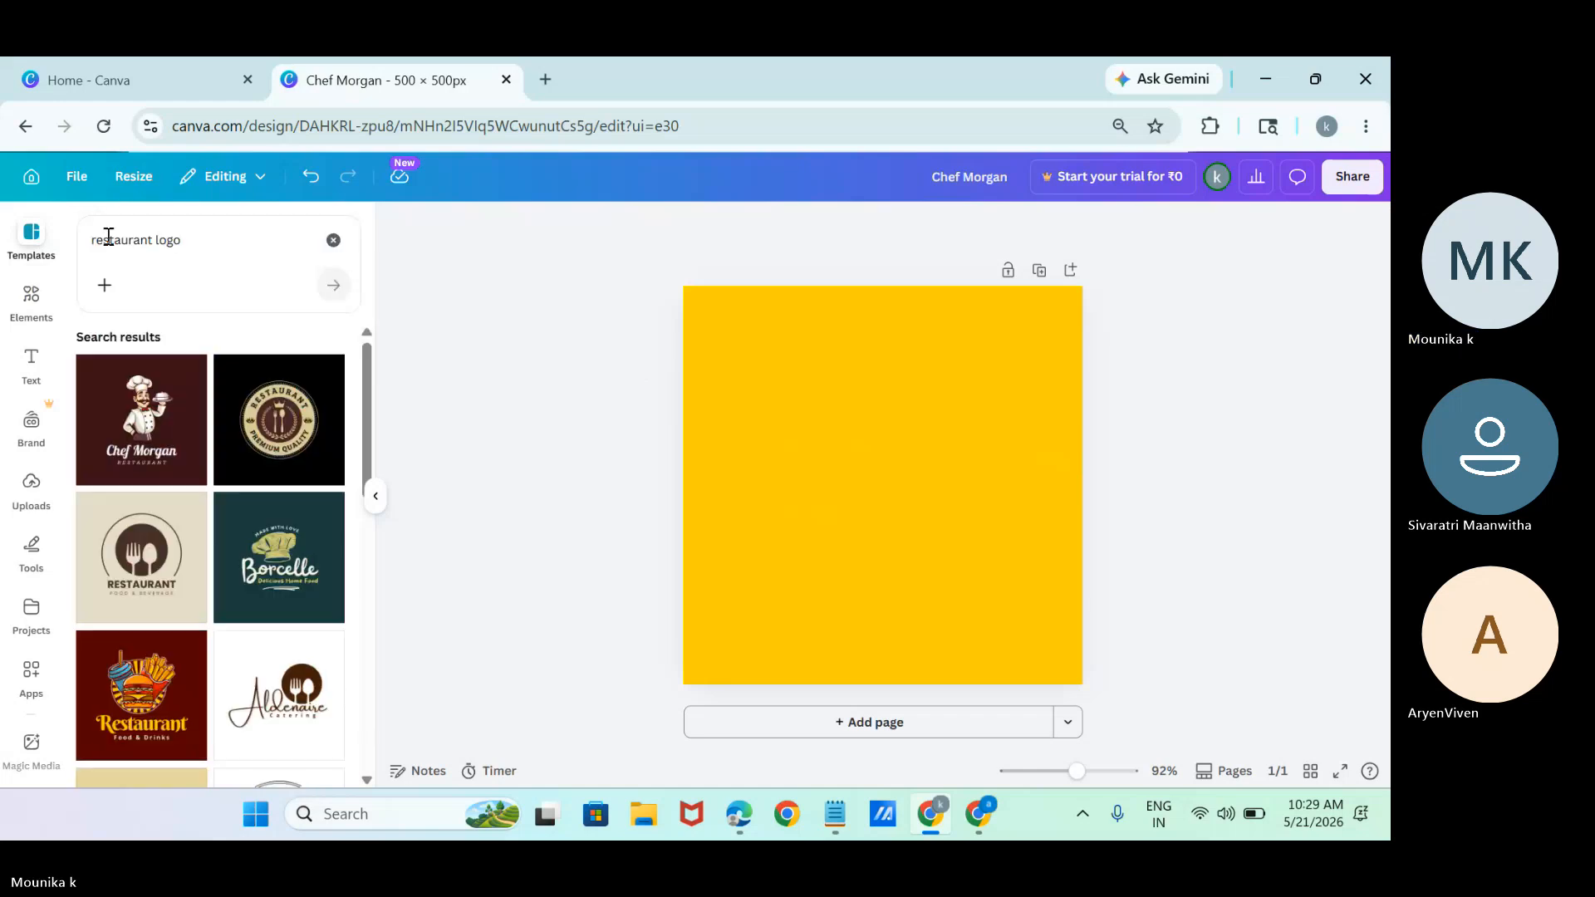
left_click(214, 235)
key("BackSpace")
key("BackSpace")
key("BackSpace")
key("BackSpace")
key("BackSpace")
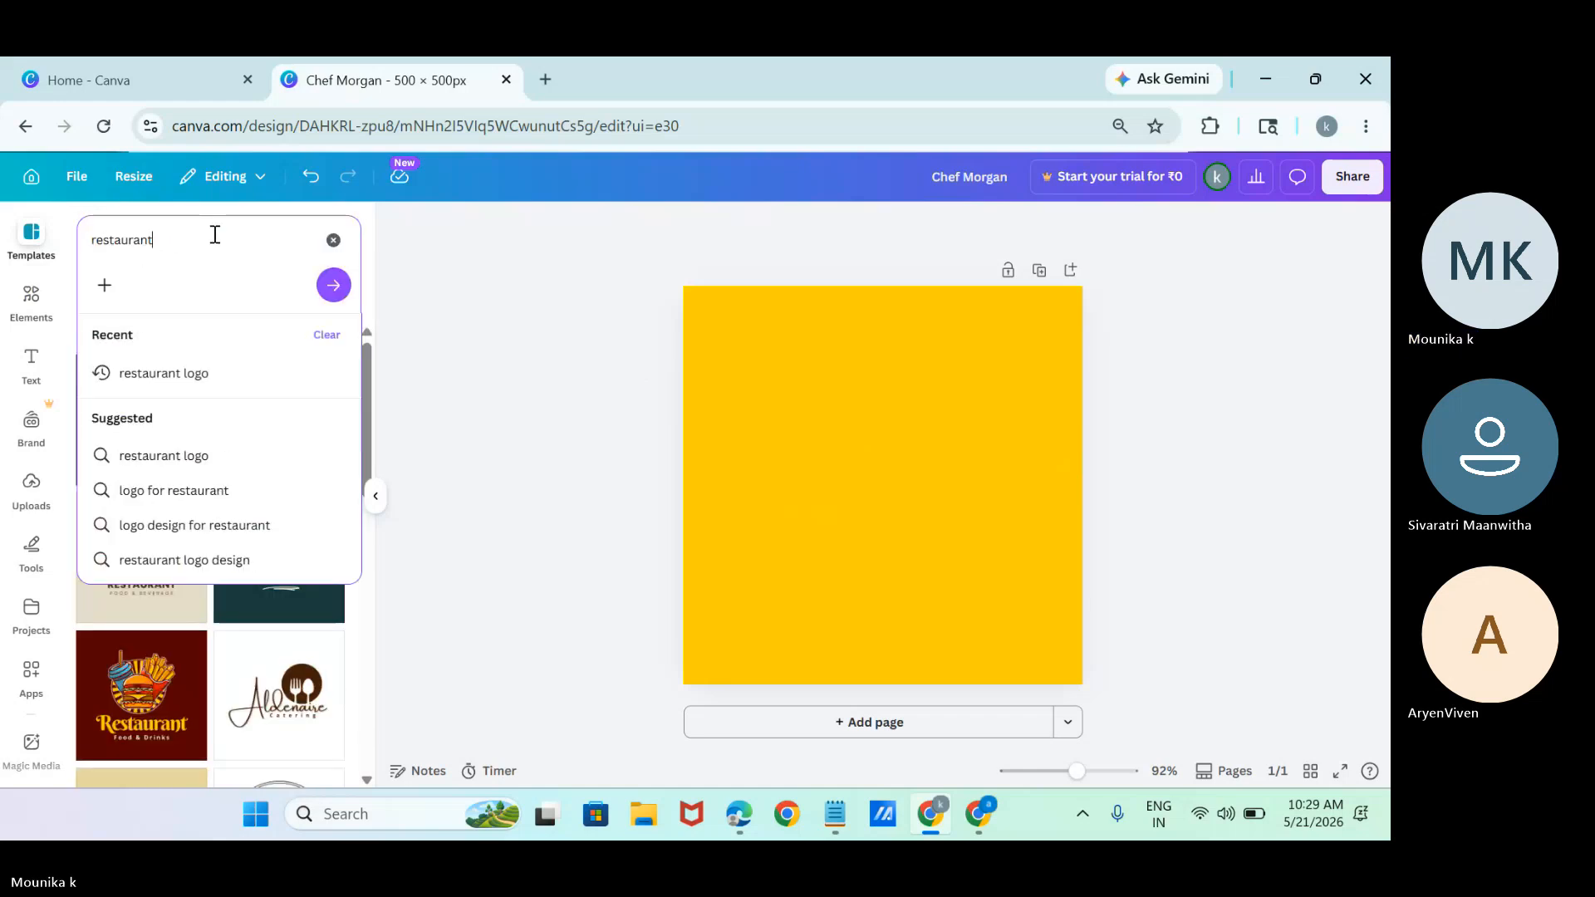
key("ctrl+BackSpace")
type("pi")
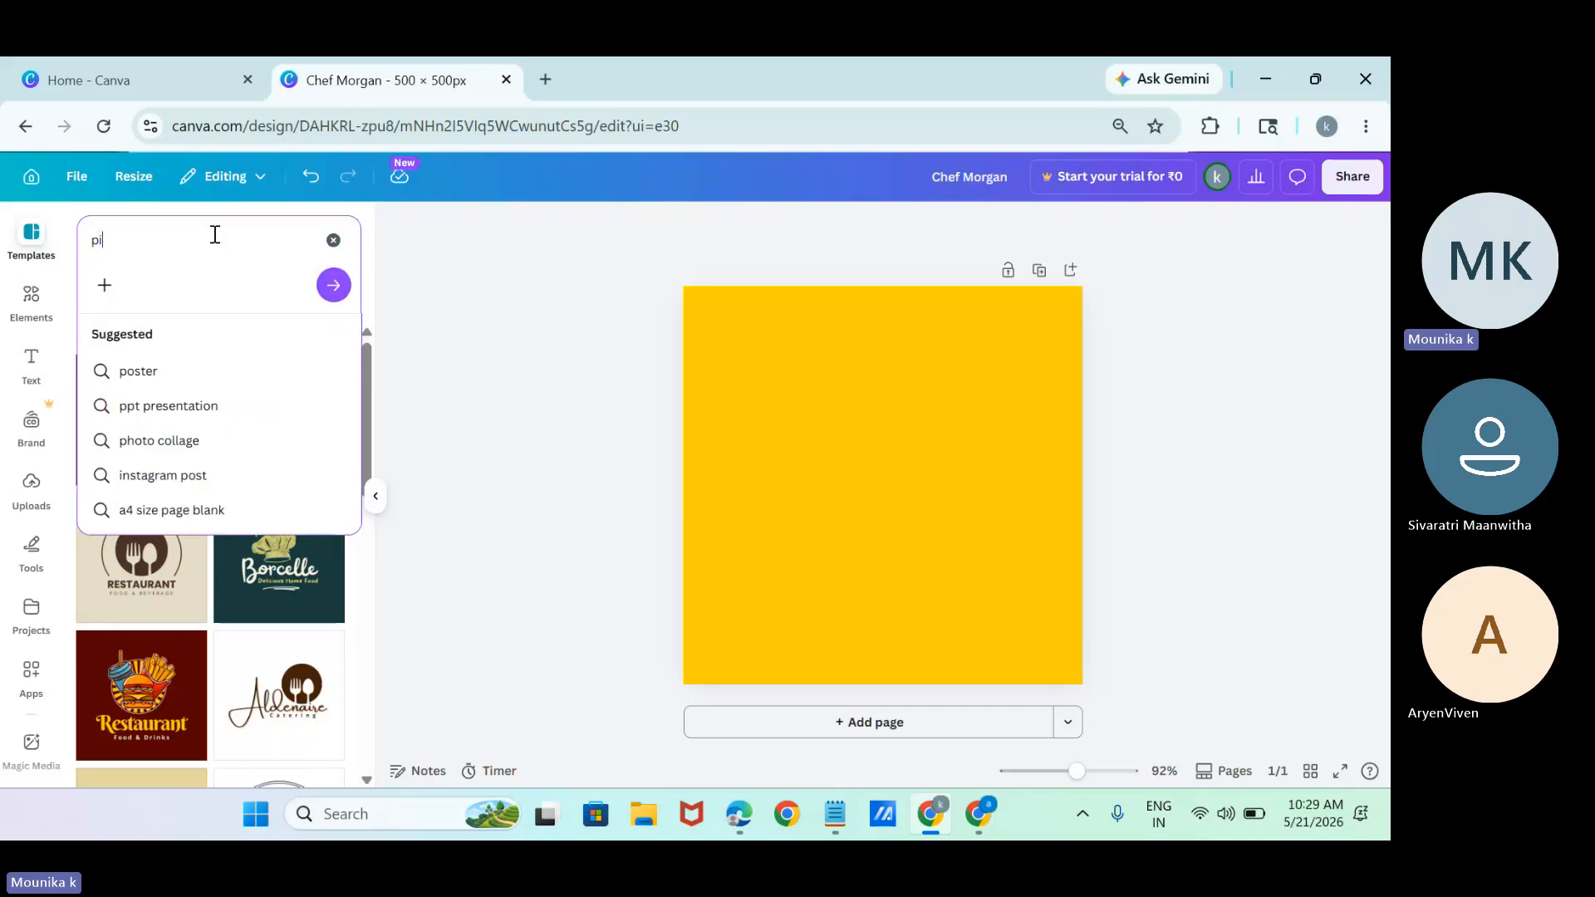
type("zza")
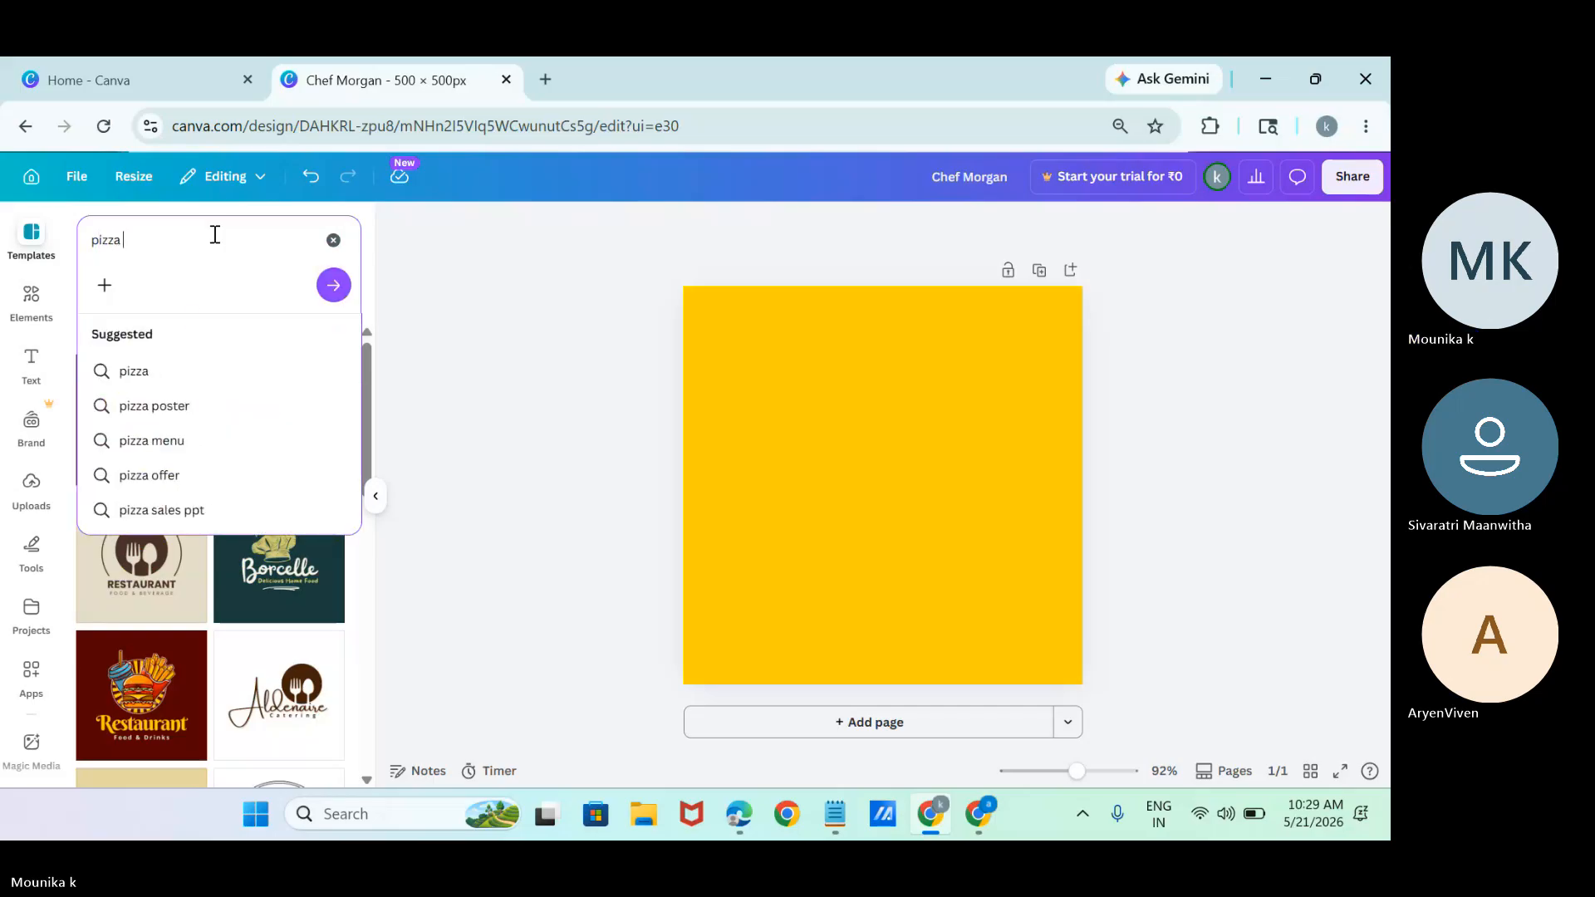
left_click(185, 413)
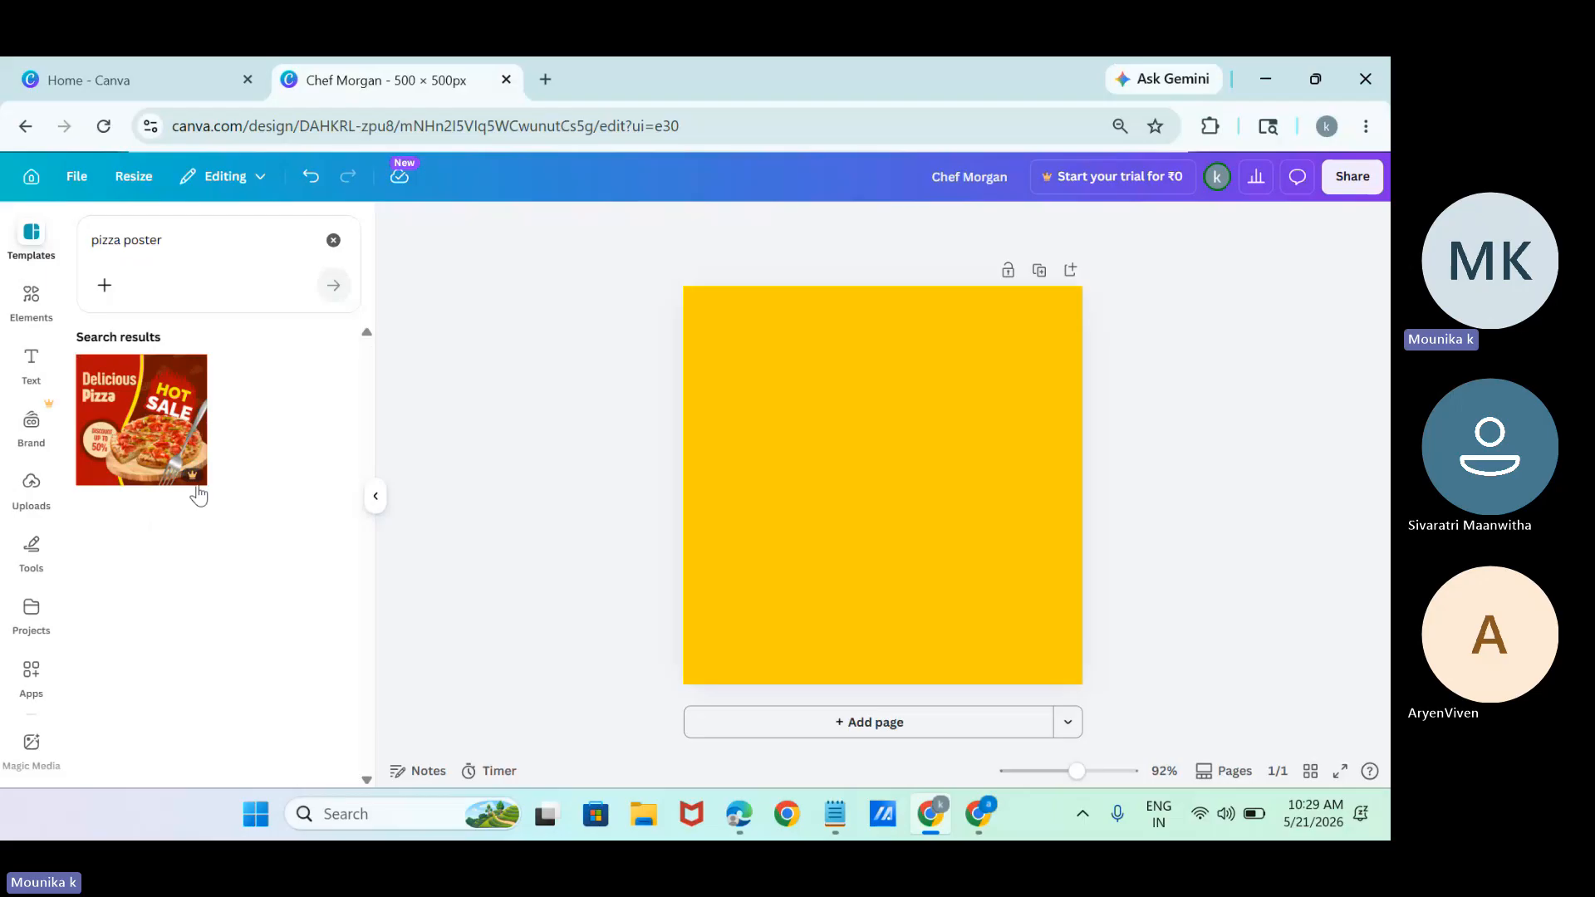
mouse_move(203, 481)
Change the template search to "cofee poster".
left_click(121, 240)
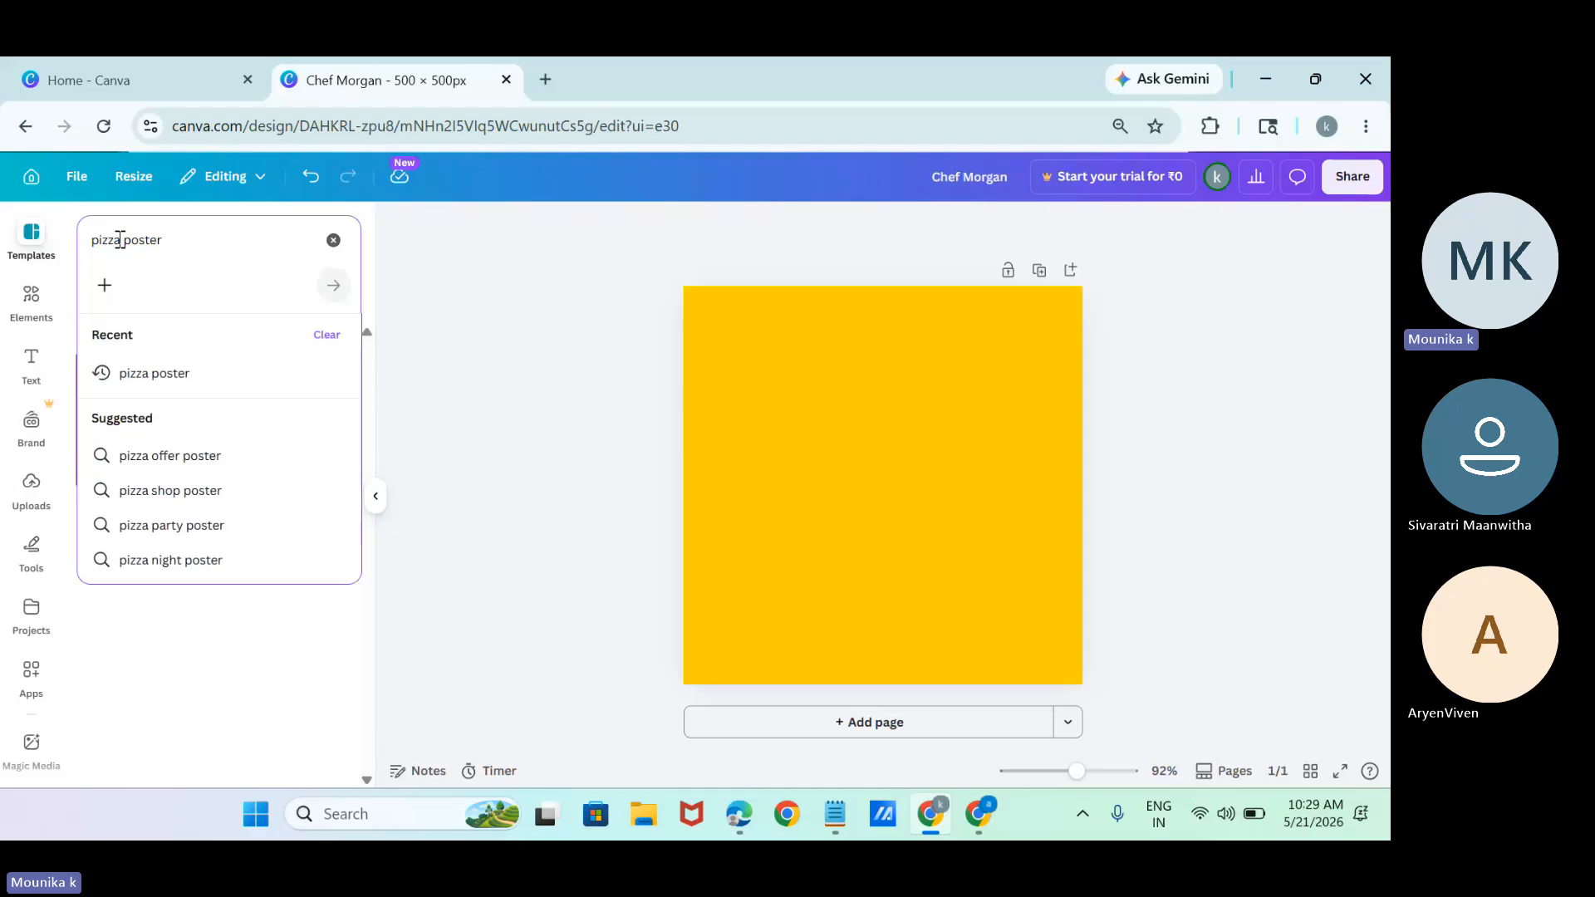
key("BackSpace")
key("BackSpace")
key("BackSpace")
key("BackSpace")
key("BackSpace")
key("BackSpace")
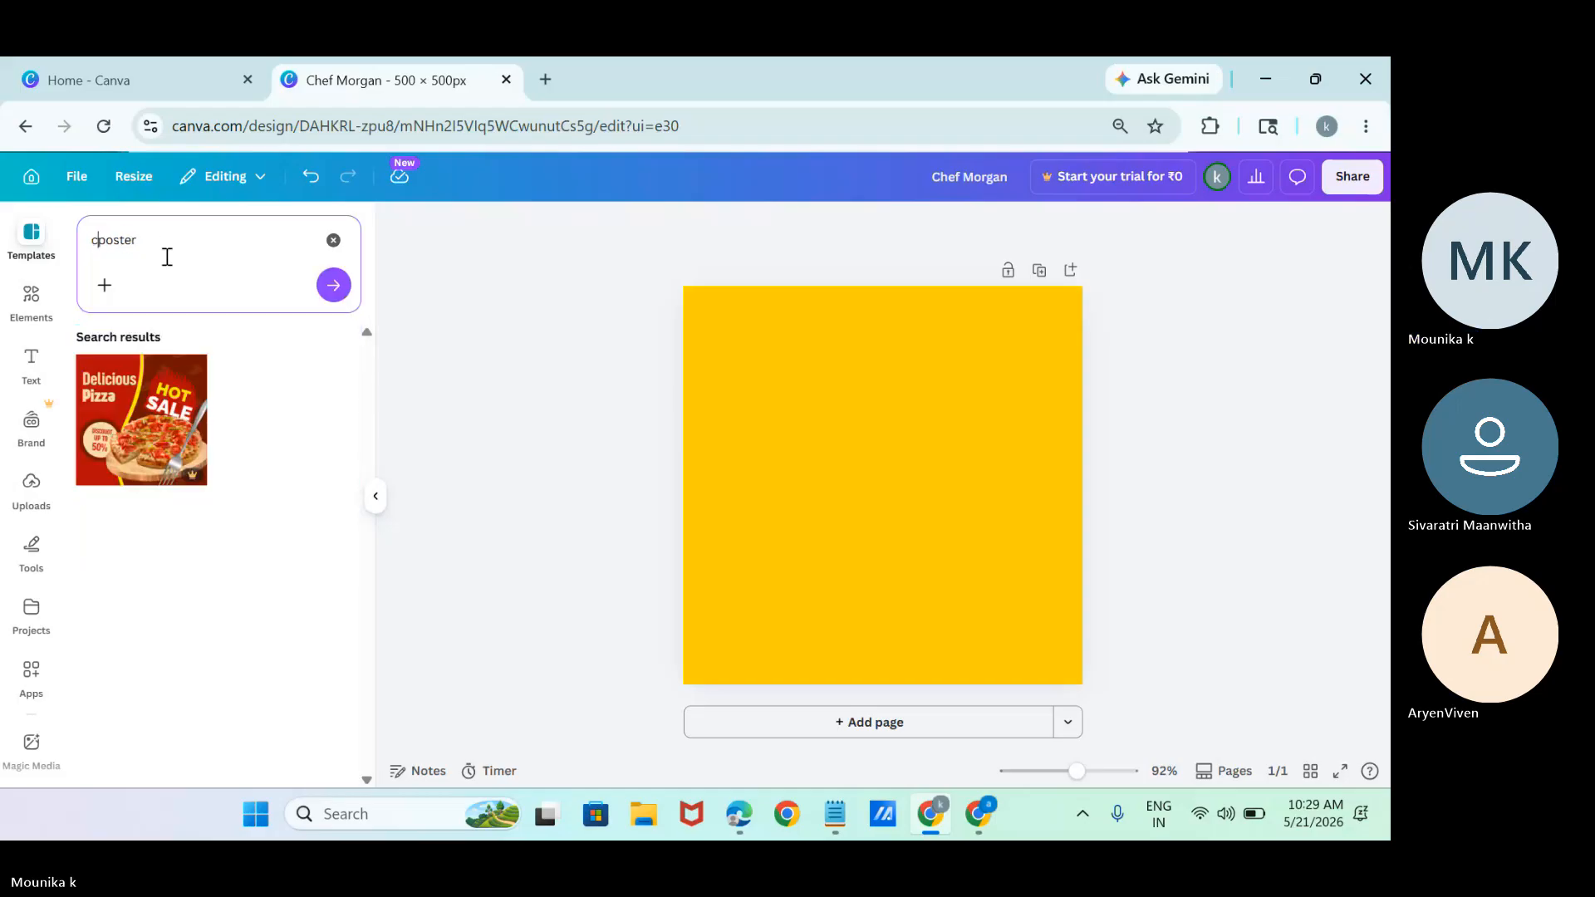
type("cofee")
key("Return")
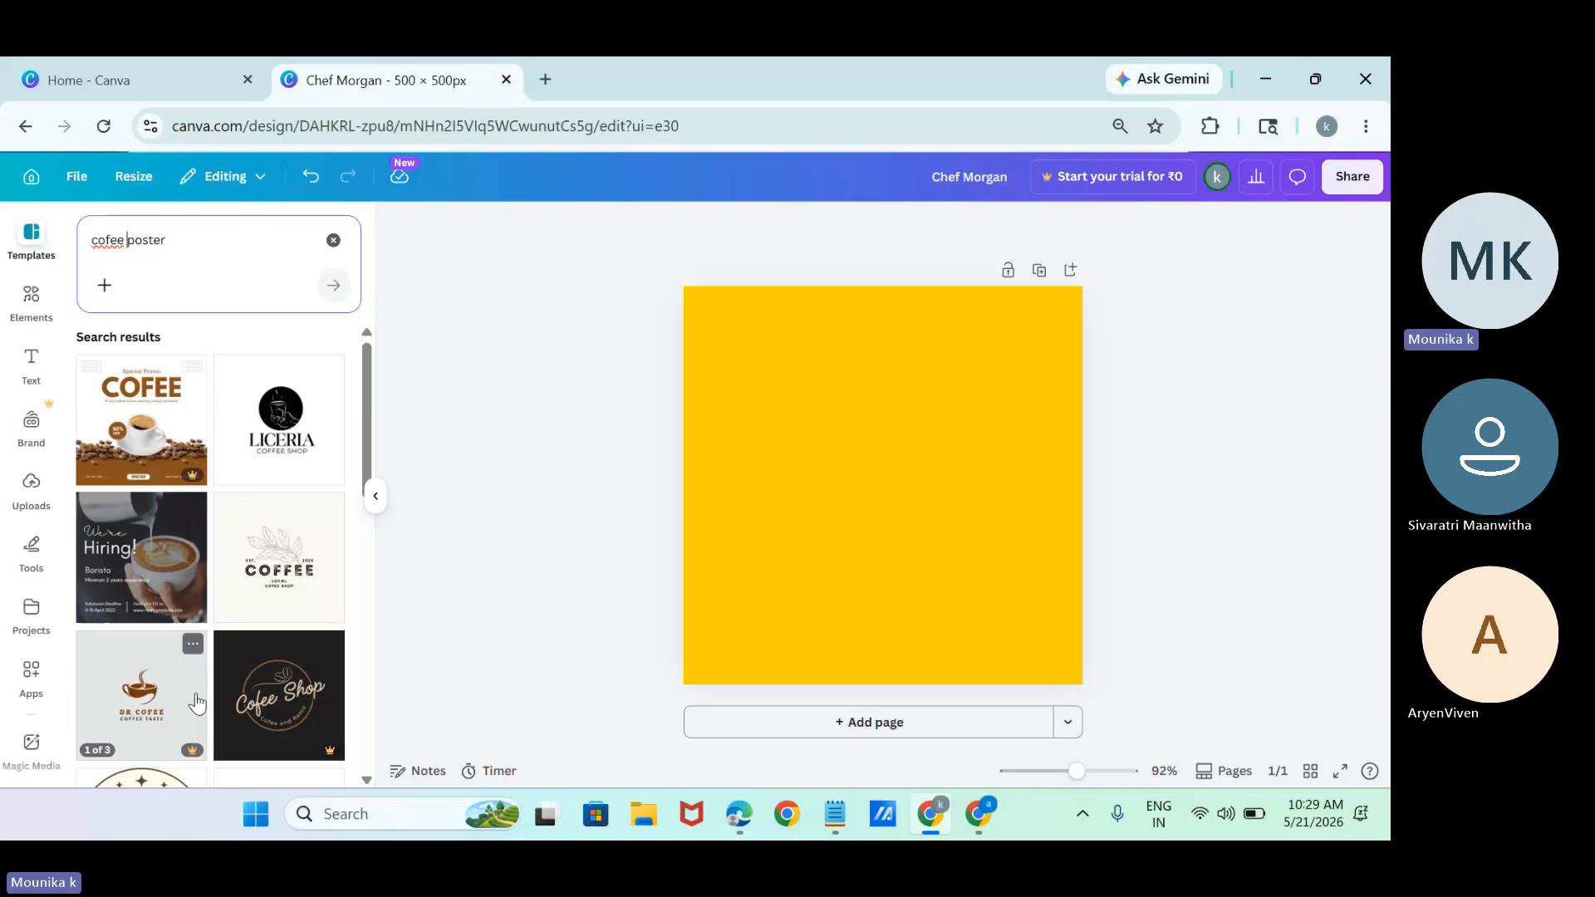
Preview the Brown Elegant Cofee Logo template, return to the results and apply the Brown and White Minimalist We're Hiring template to the page.
left_click(197, 703)
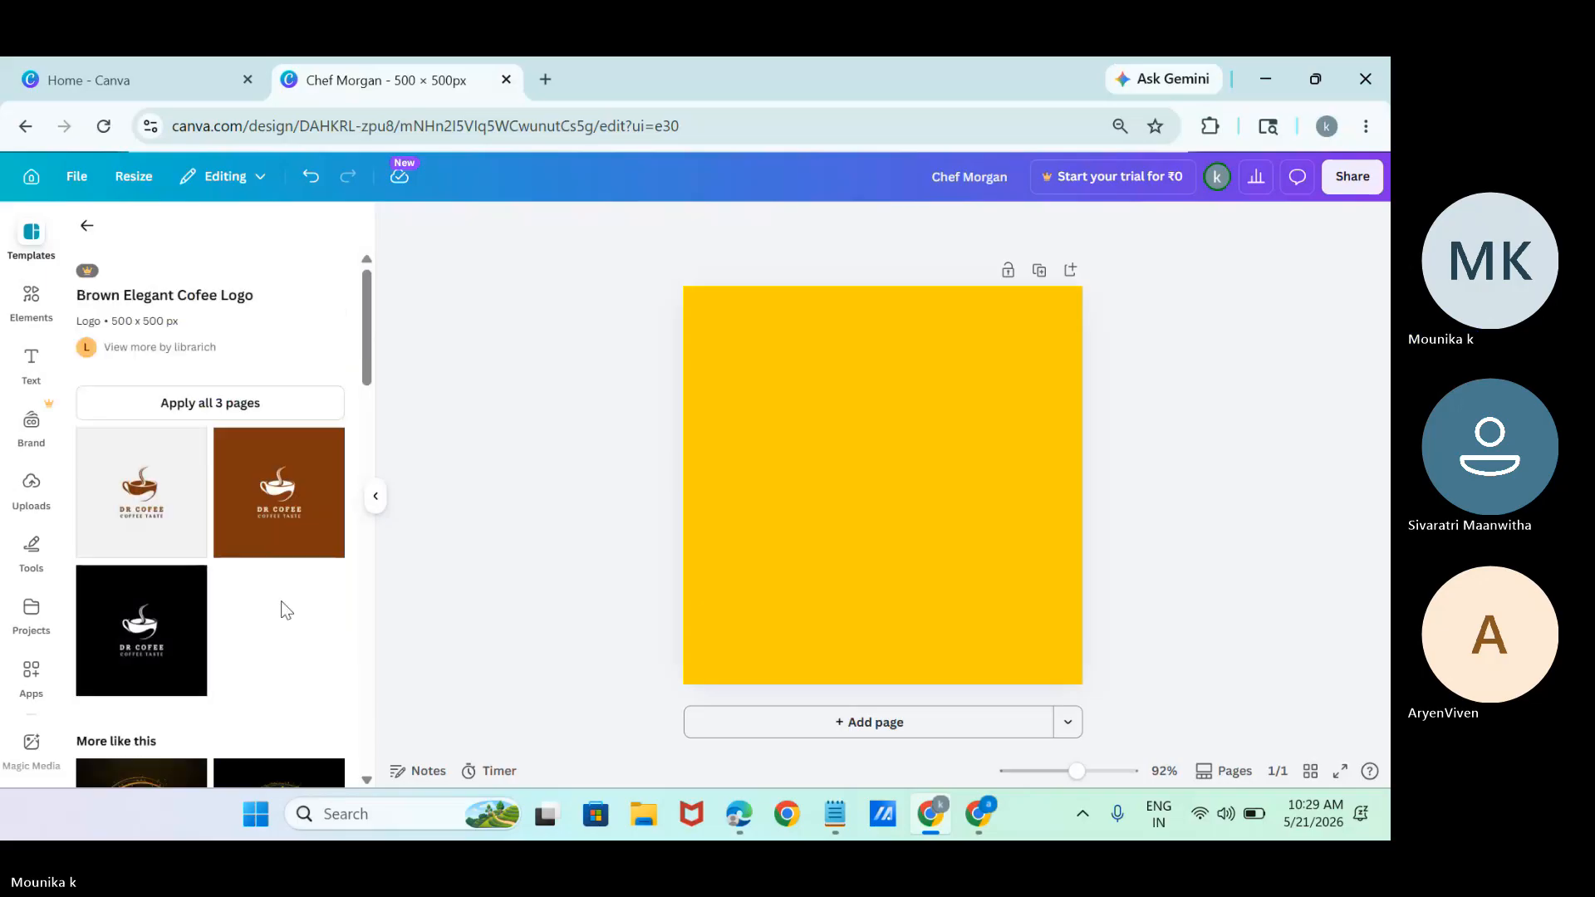
left_click(88, 226)
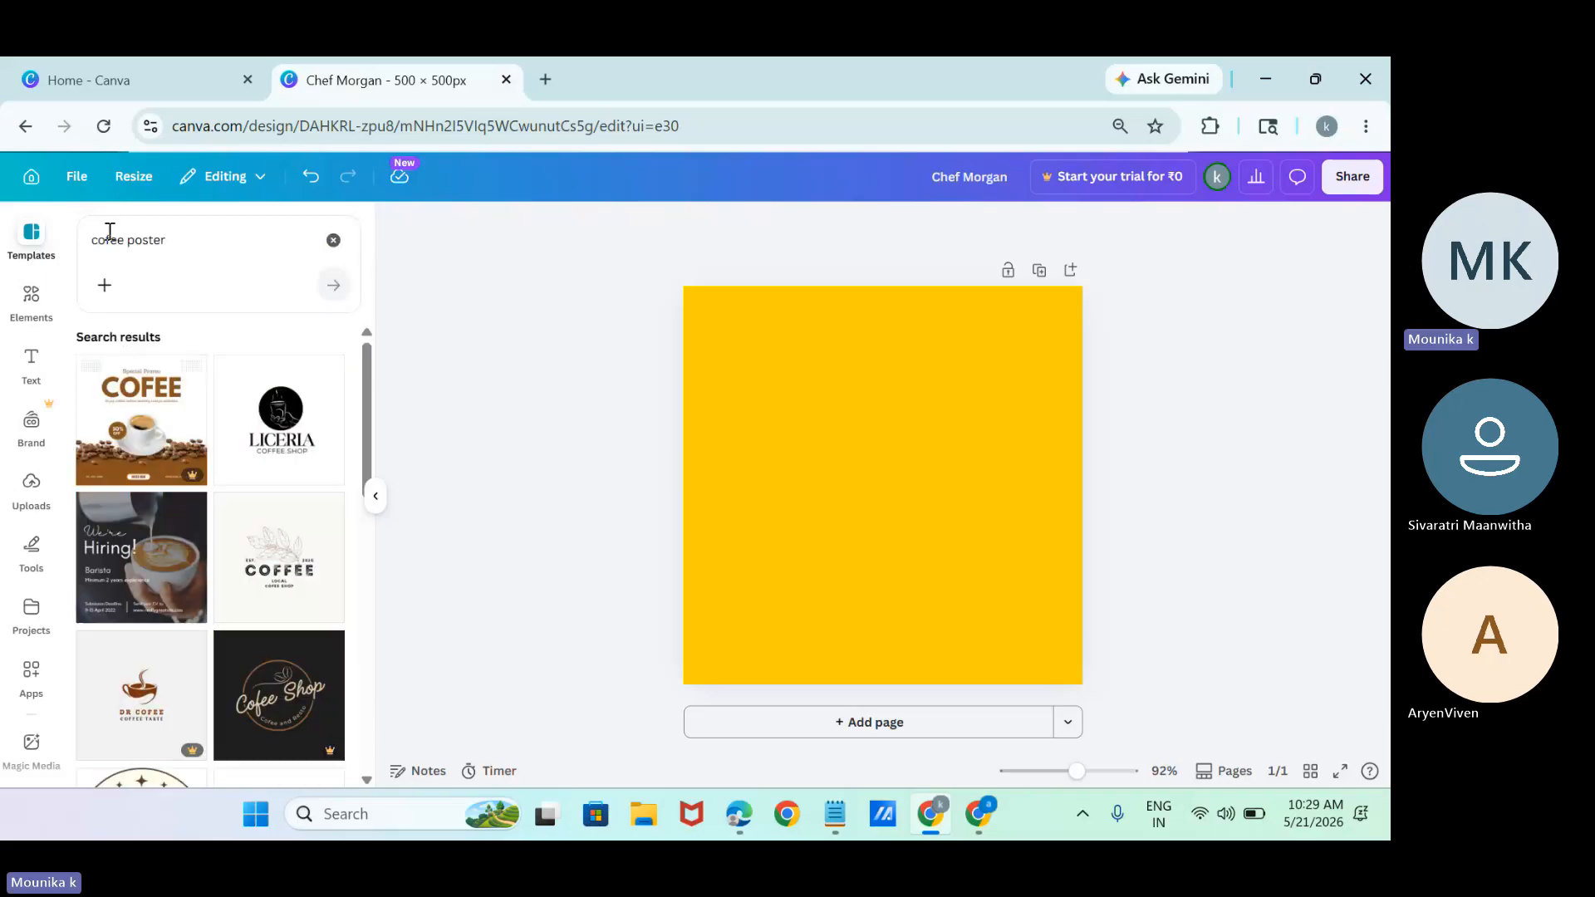
left_click_drag(363, 406, 391, 676)
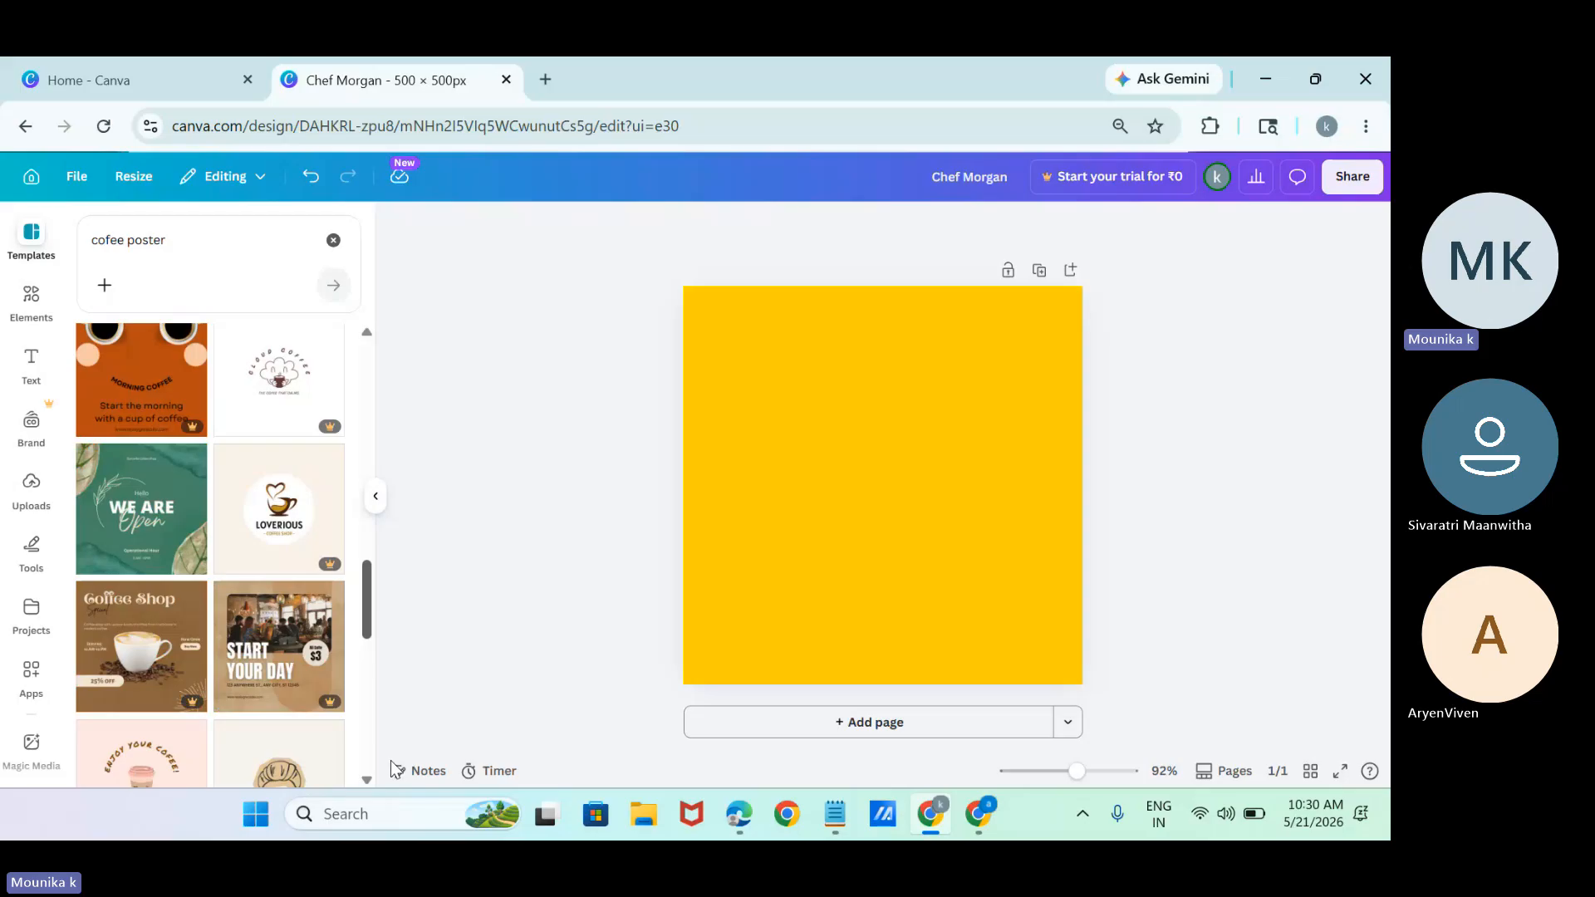
left_click_drag(393, 768, 407, 405)
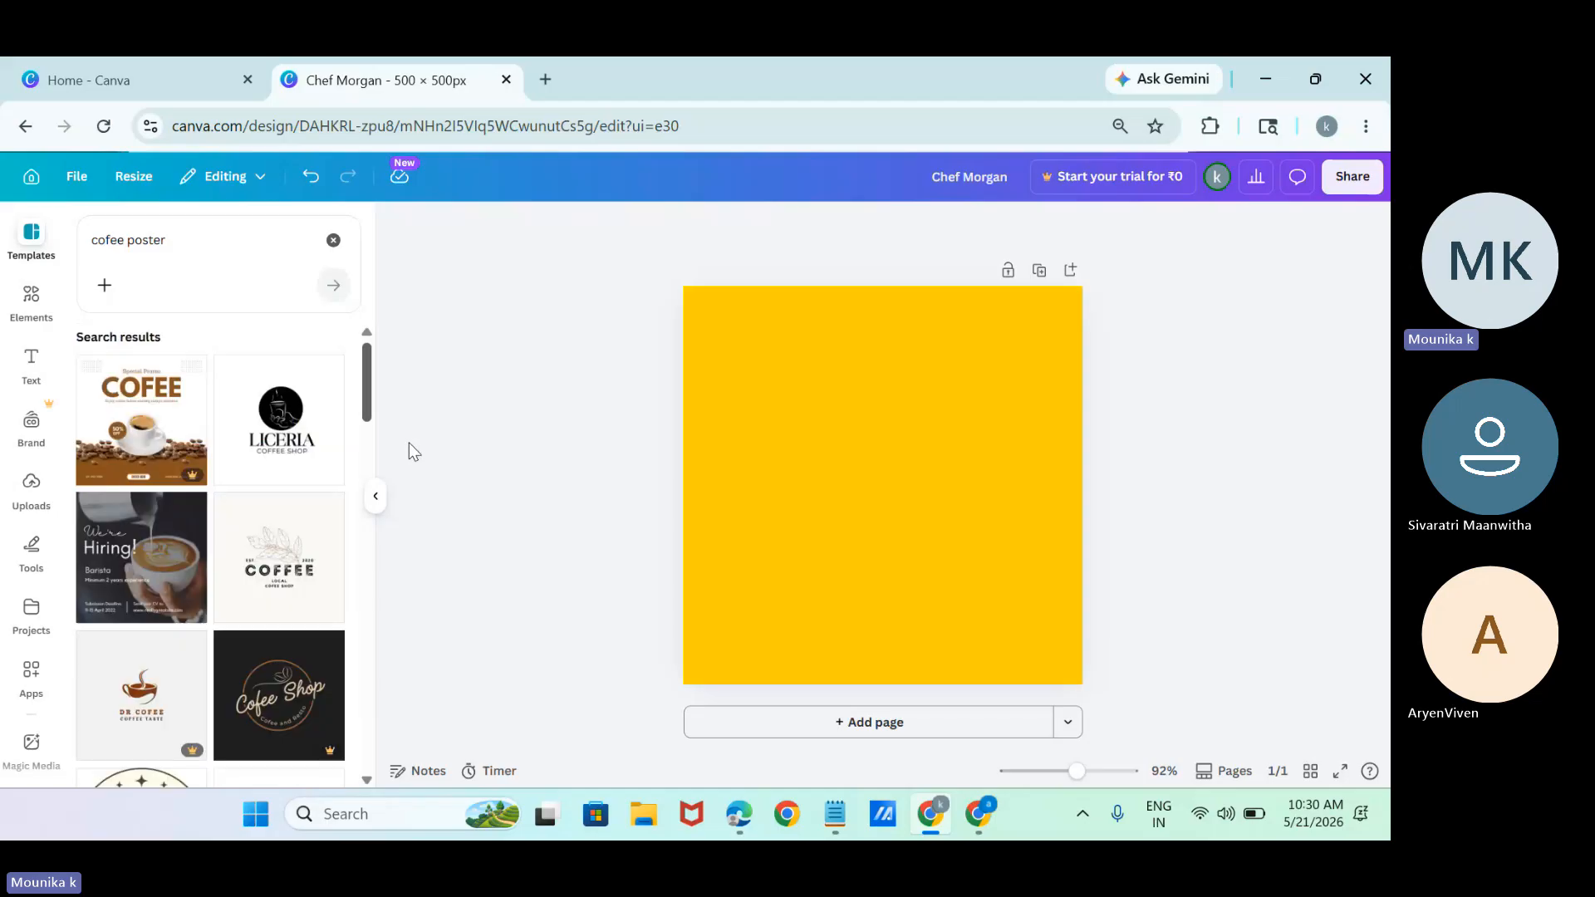
left_click(150, 580)
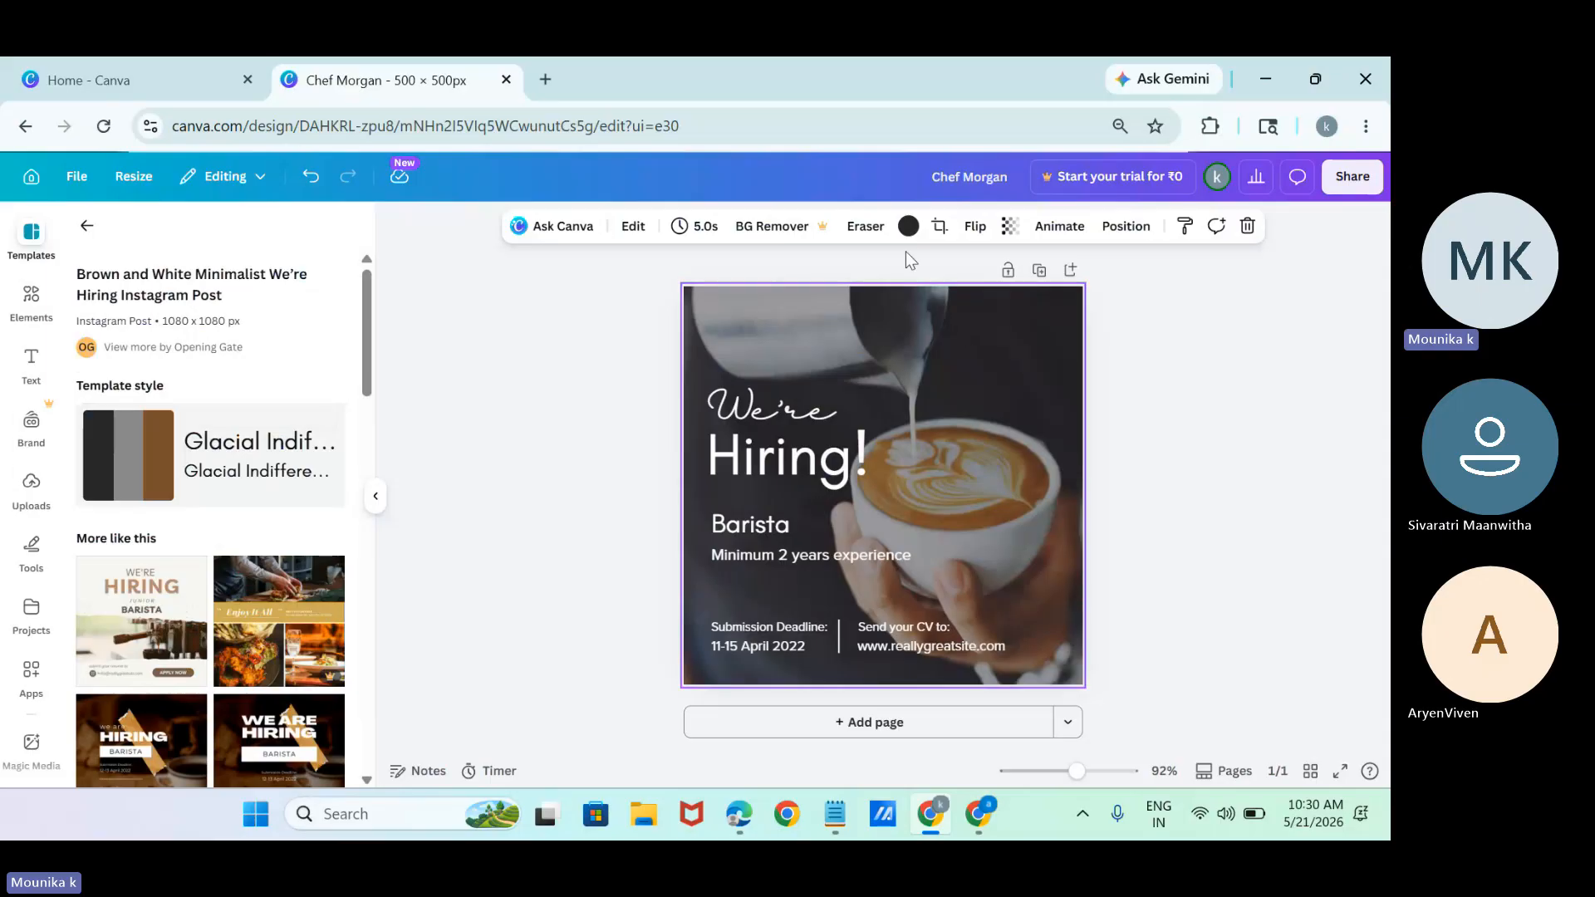
Search the background colours for "yellow" and try the default yellow and two yellow green shades on the coffee photo.
left_click(907, 226)
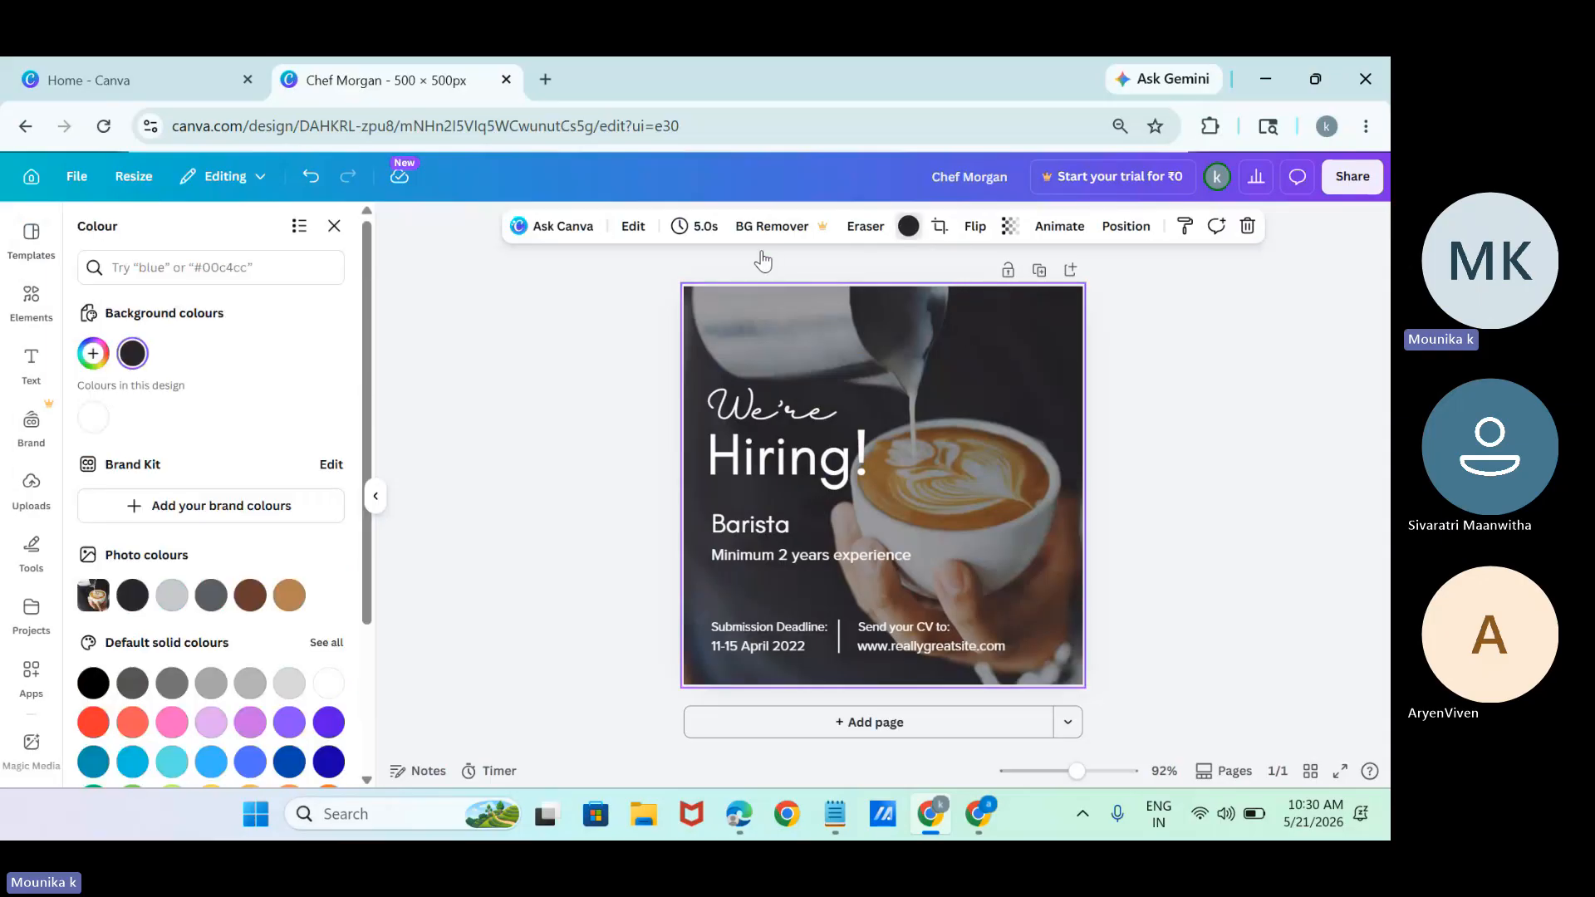
left_click(192, 277)
type("y")
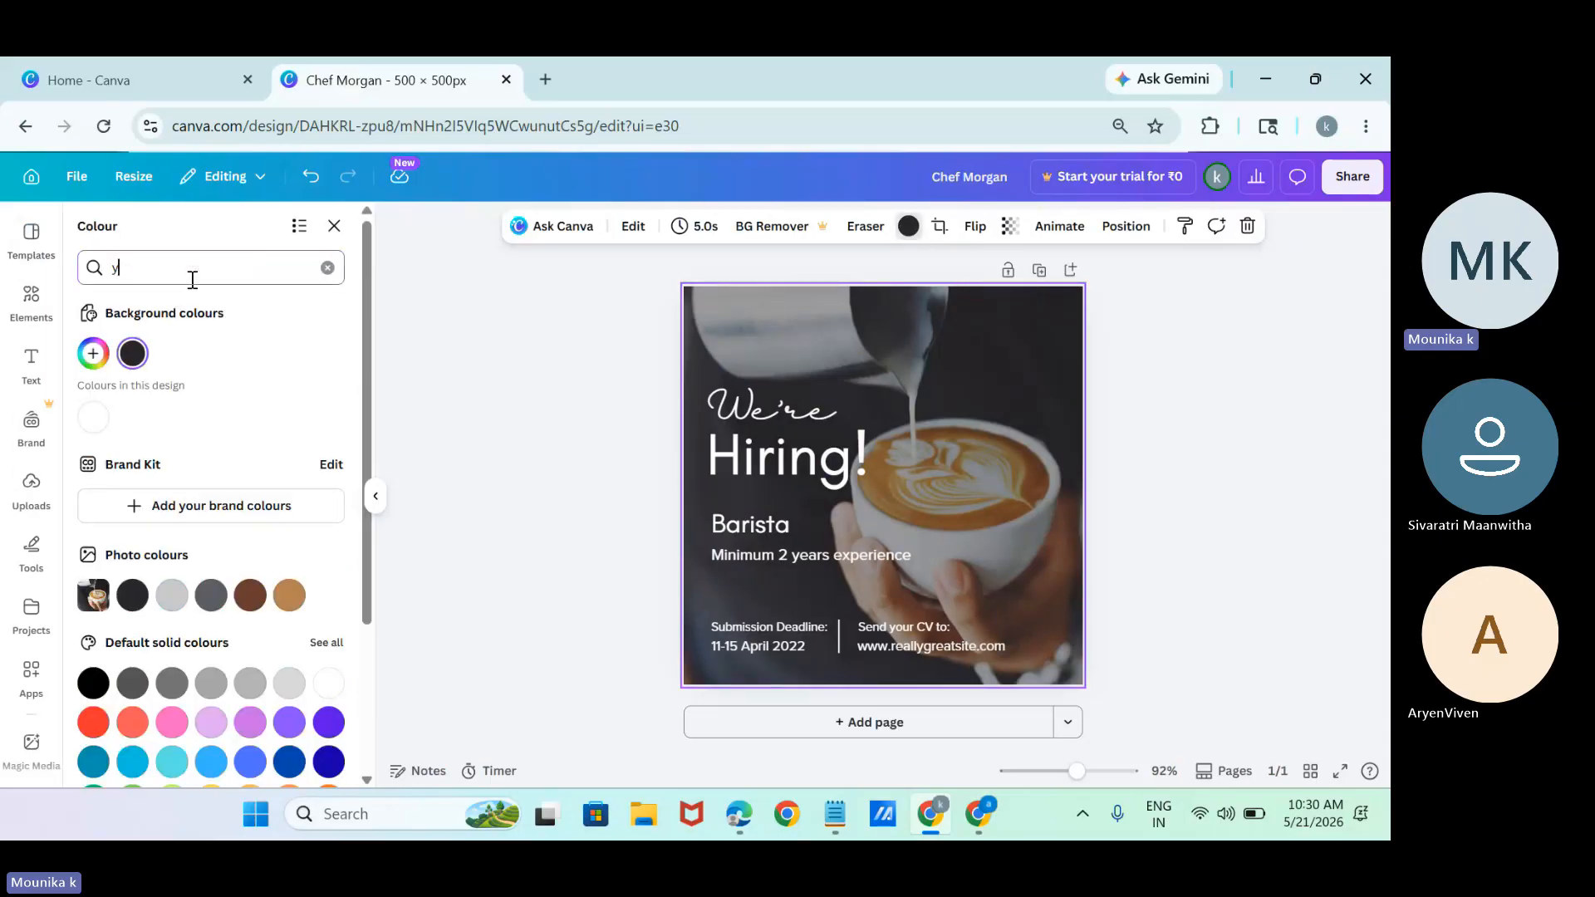
type("ellow")
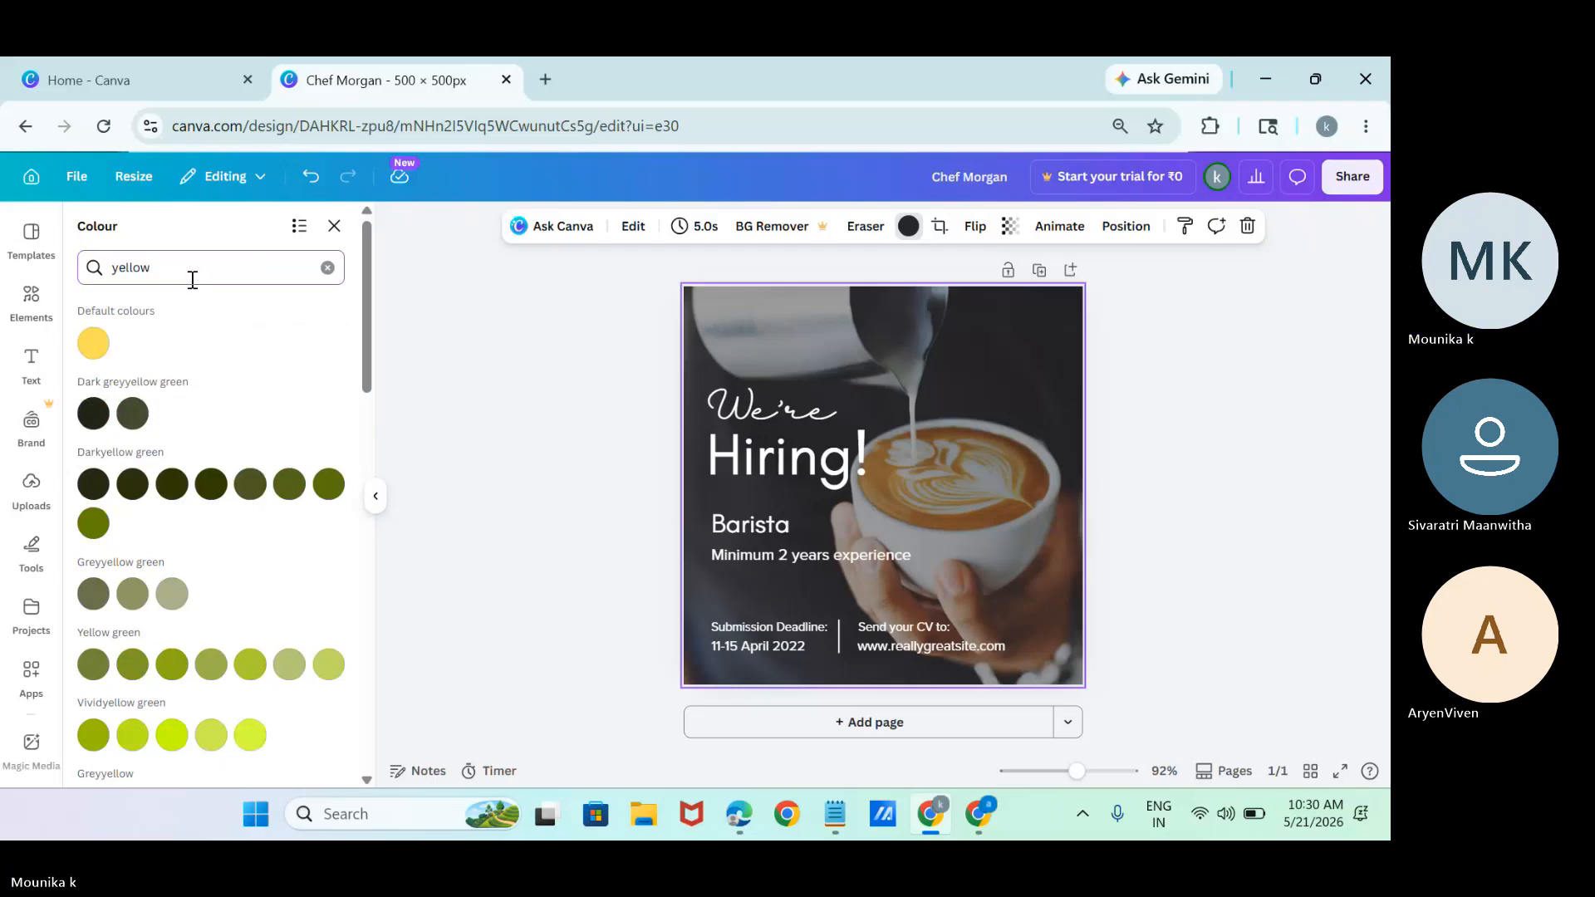
left_click(94, 343)
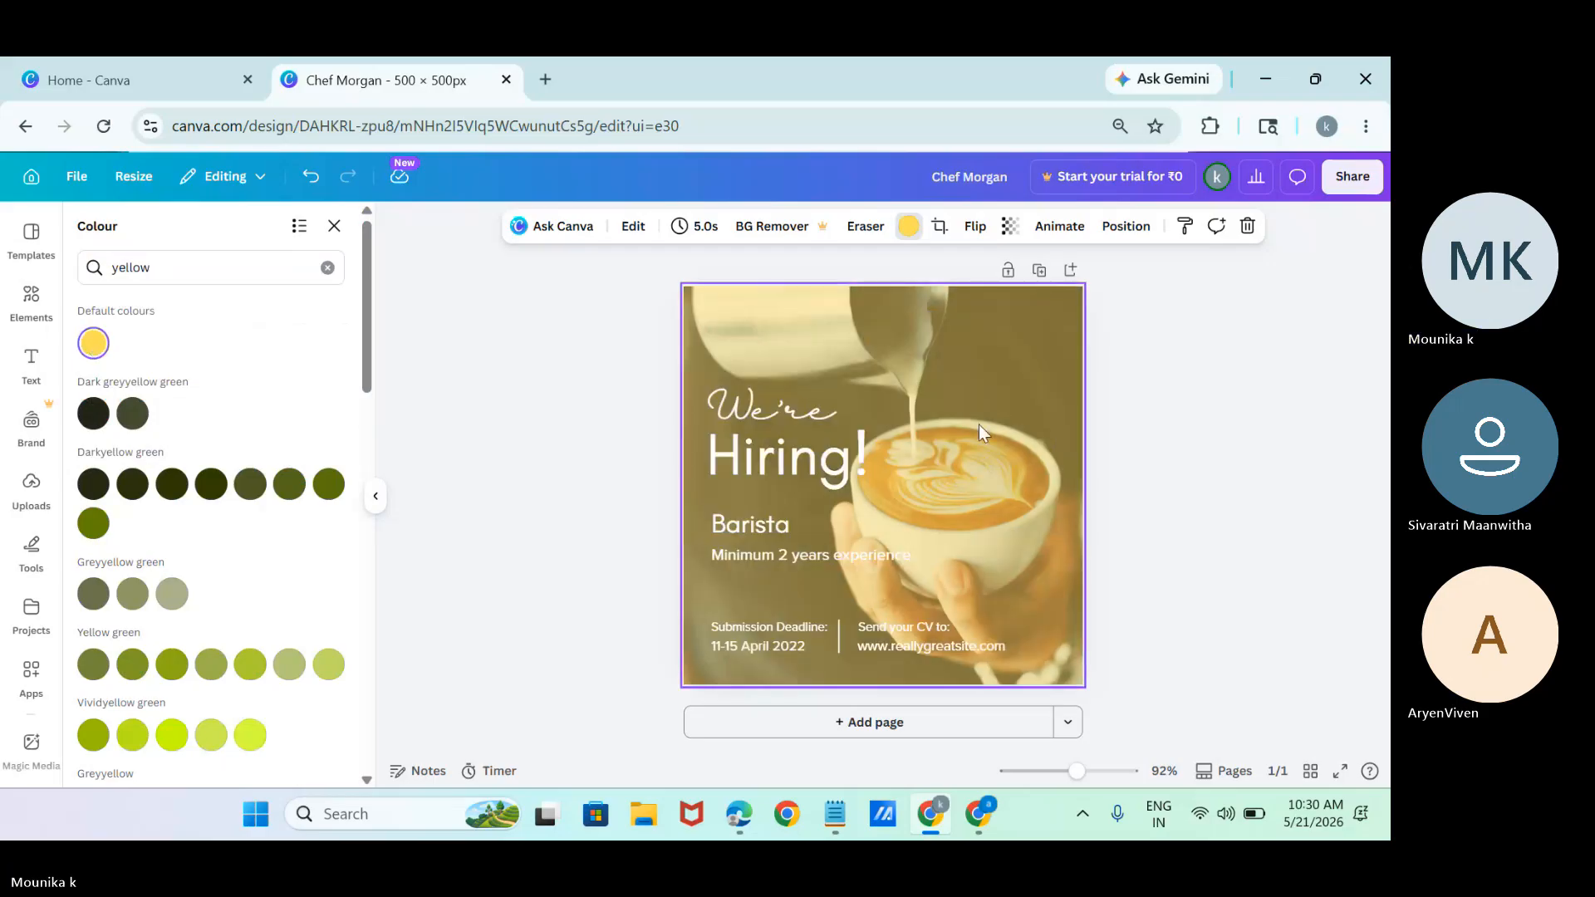
left_click(172, 665)
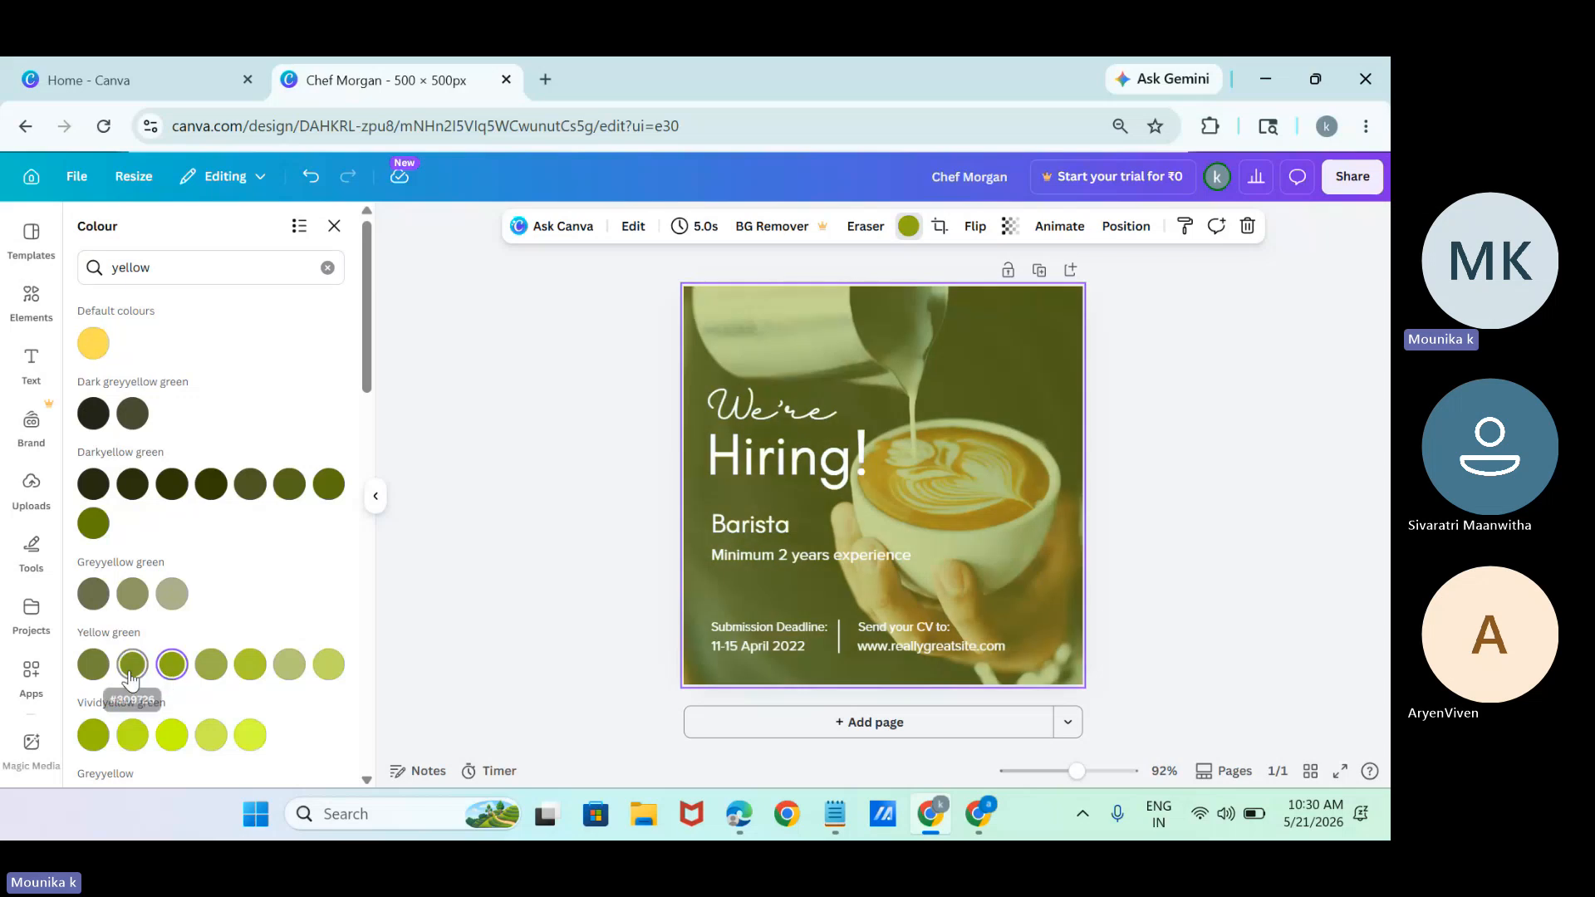
left_click(132, 664)
Search the colours for "red" and tint the coffee photo background with the bright red default colour.
left_click(192, 274)
key("BackSpace")
key("BackSpace")
key("BackSpace")
key("BackSpace")
key("BackSpace")
key("BackSpace")
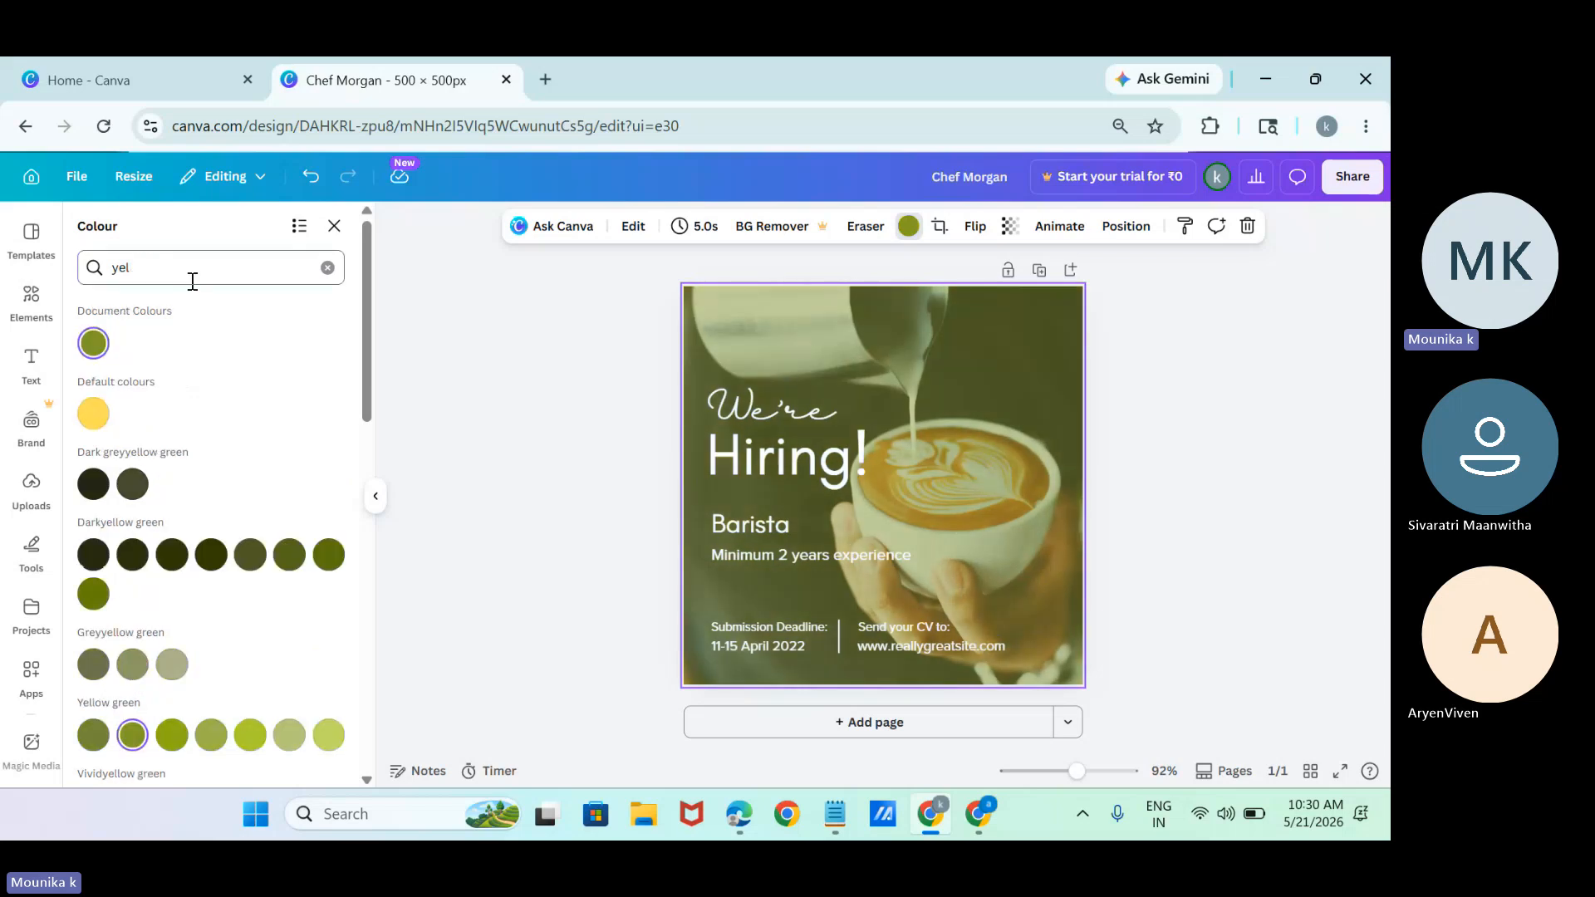
type("red")
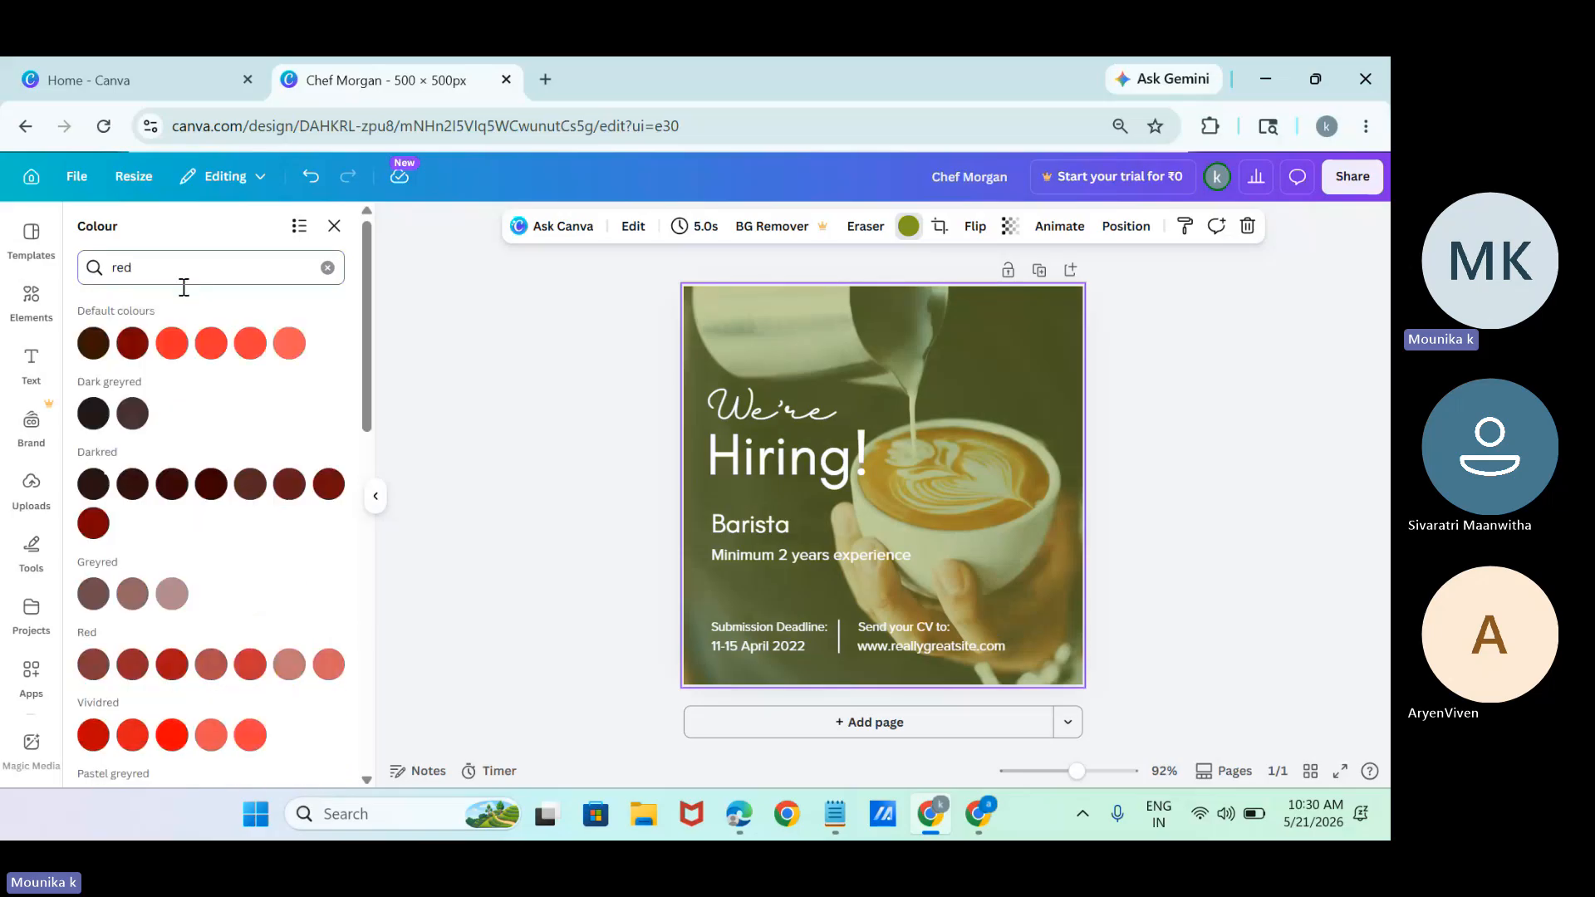
left_click(174, 351)
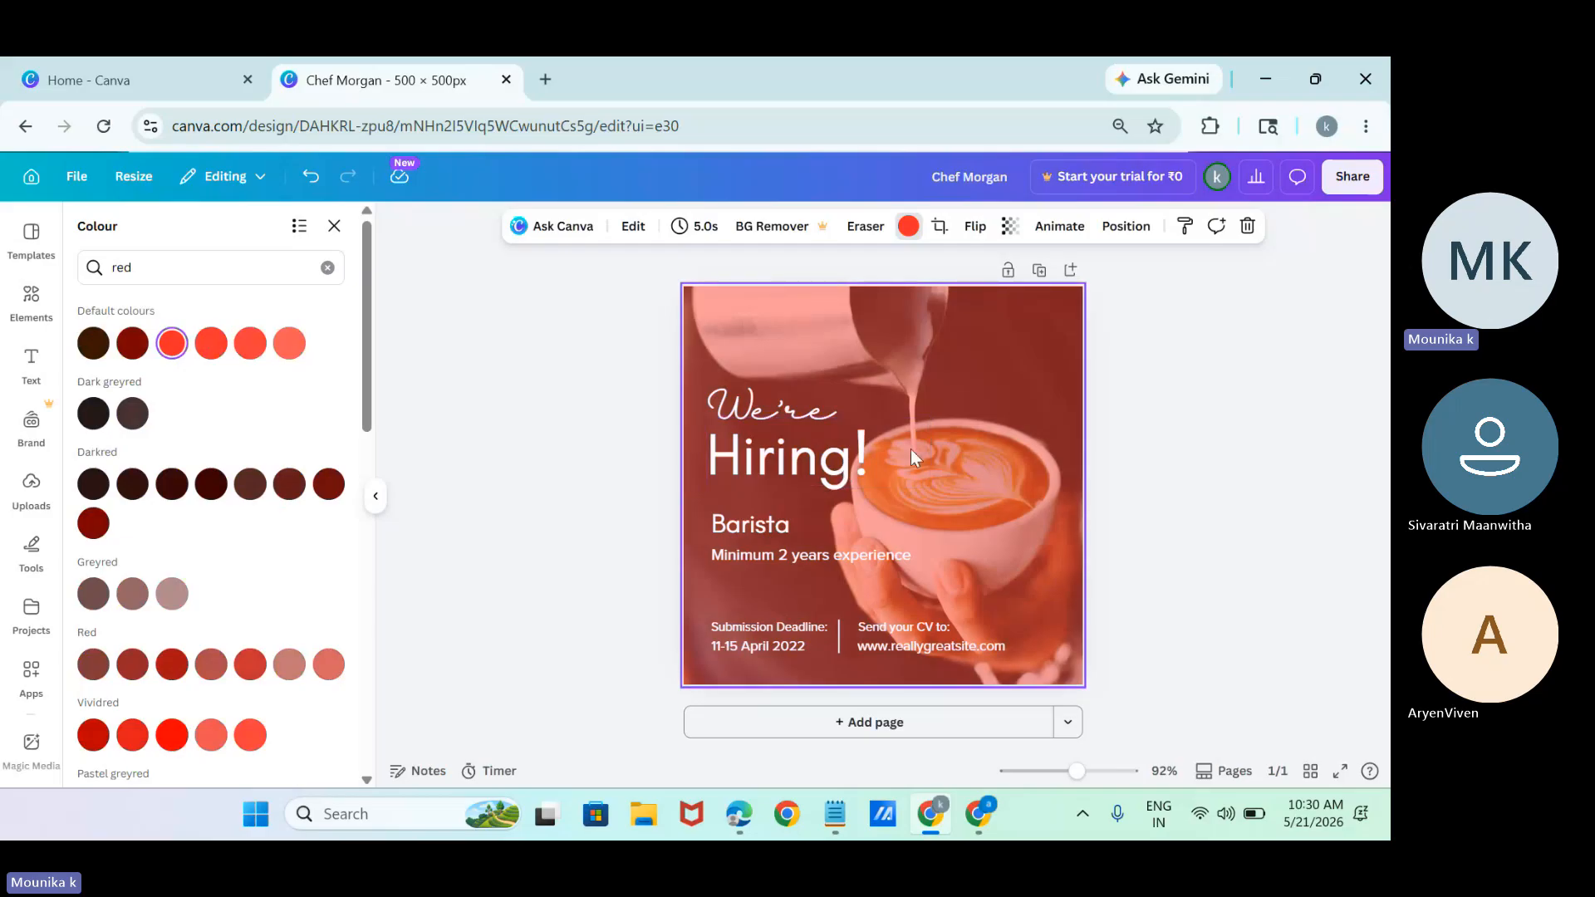
Reposition the coffee photo within its crop so the cup sits closer to the page's centre, and apply the crop.
left_click_drag(910, 349, 990, 531)
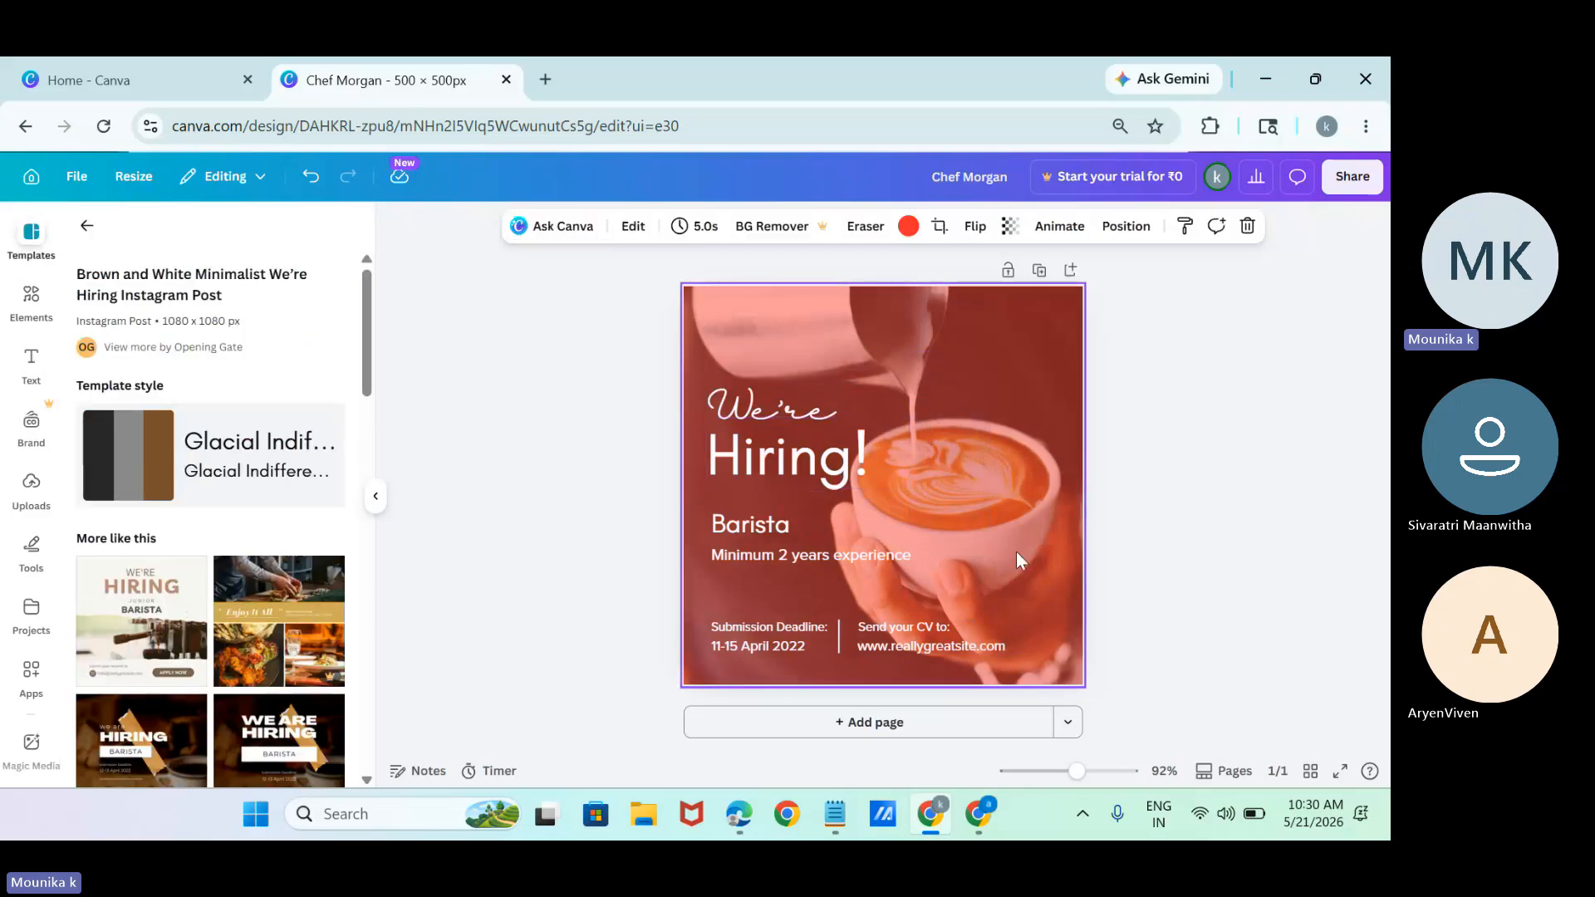
double_click(1023, 460)
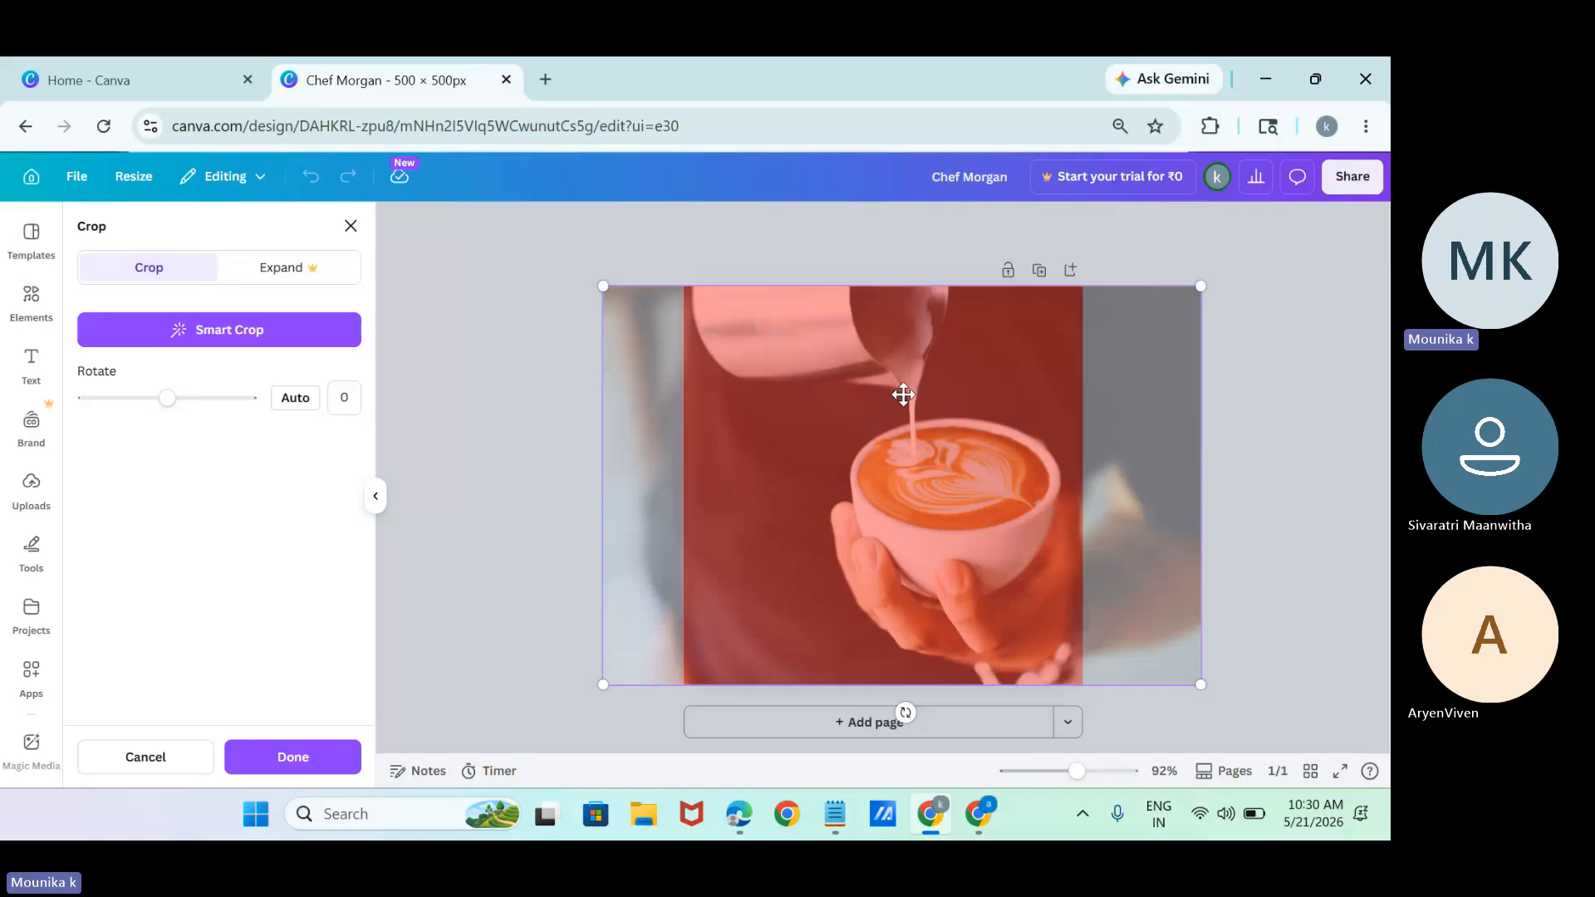
left_click_drag(971, 434, 631, 445)
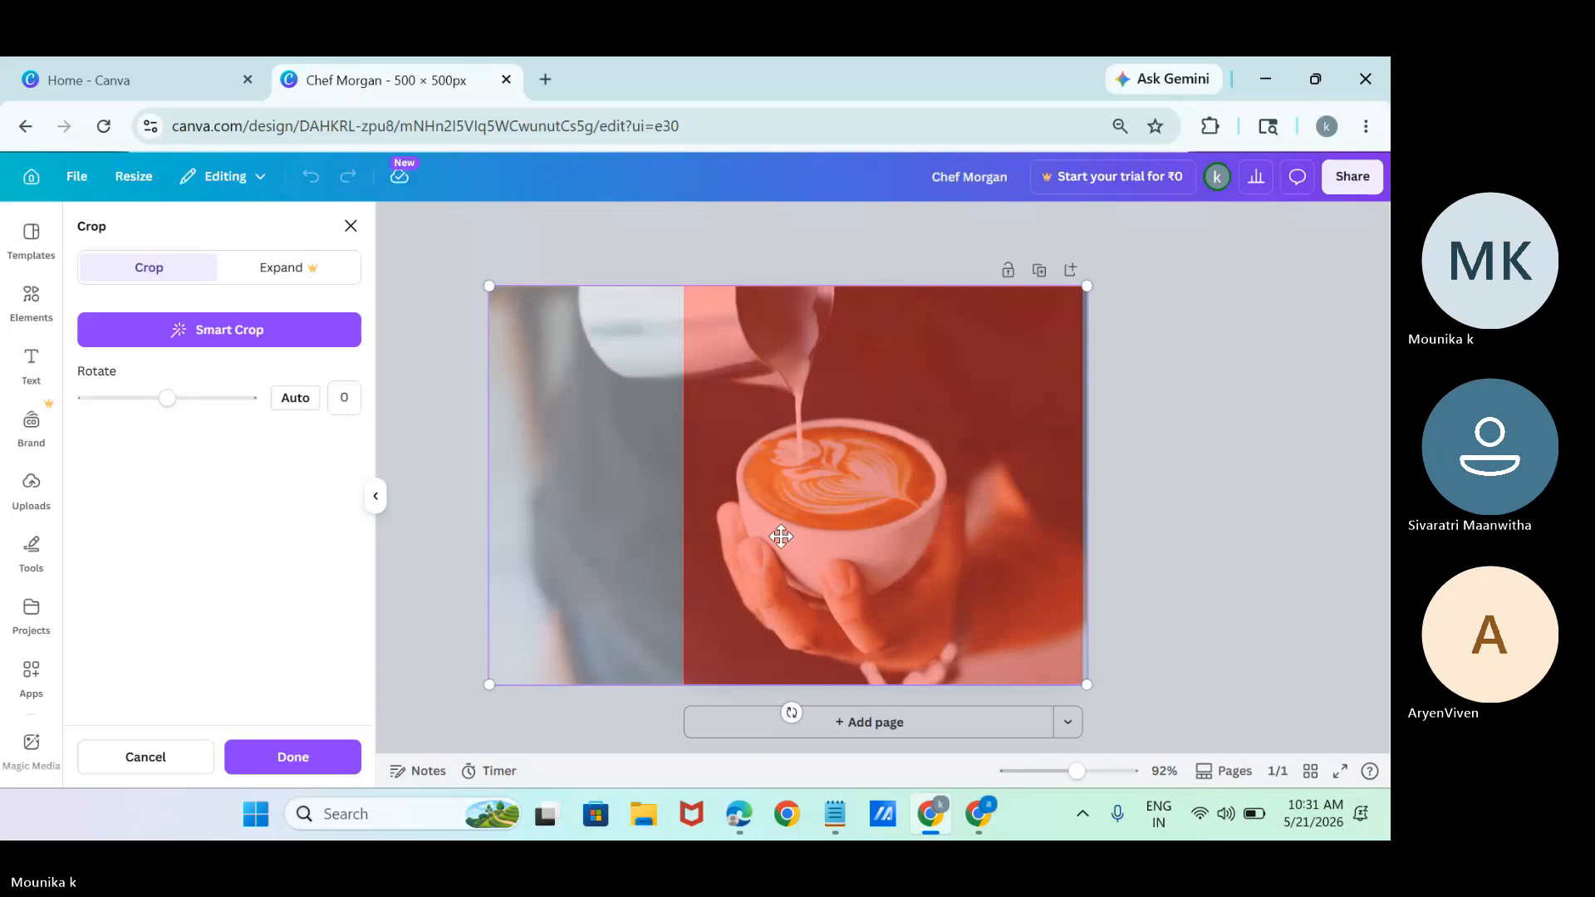
left_click_drag(783, 534, 614, 375)
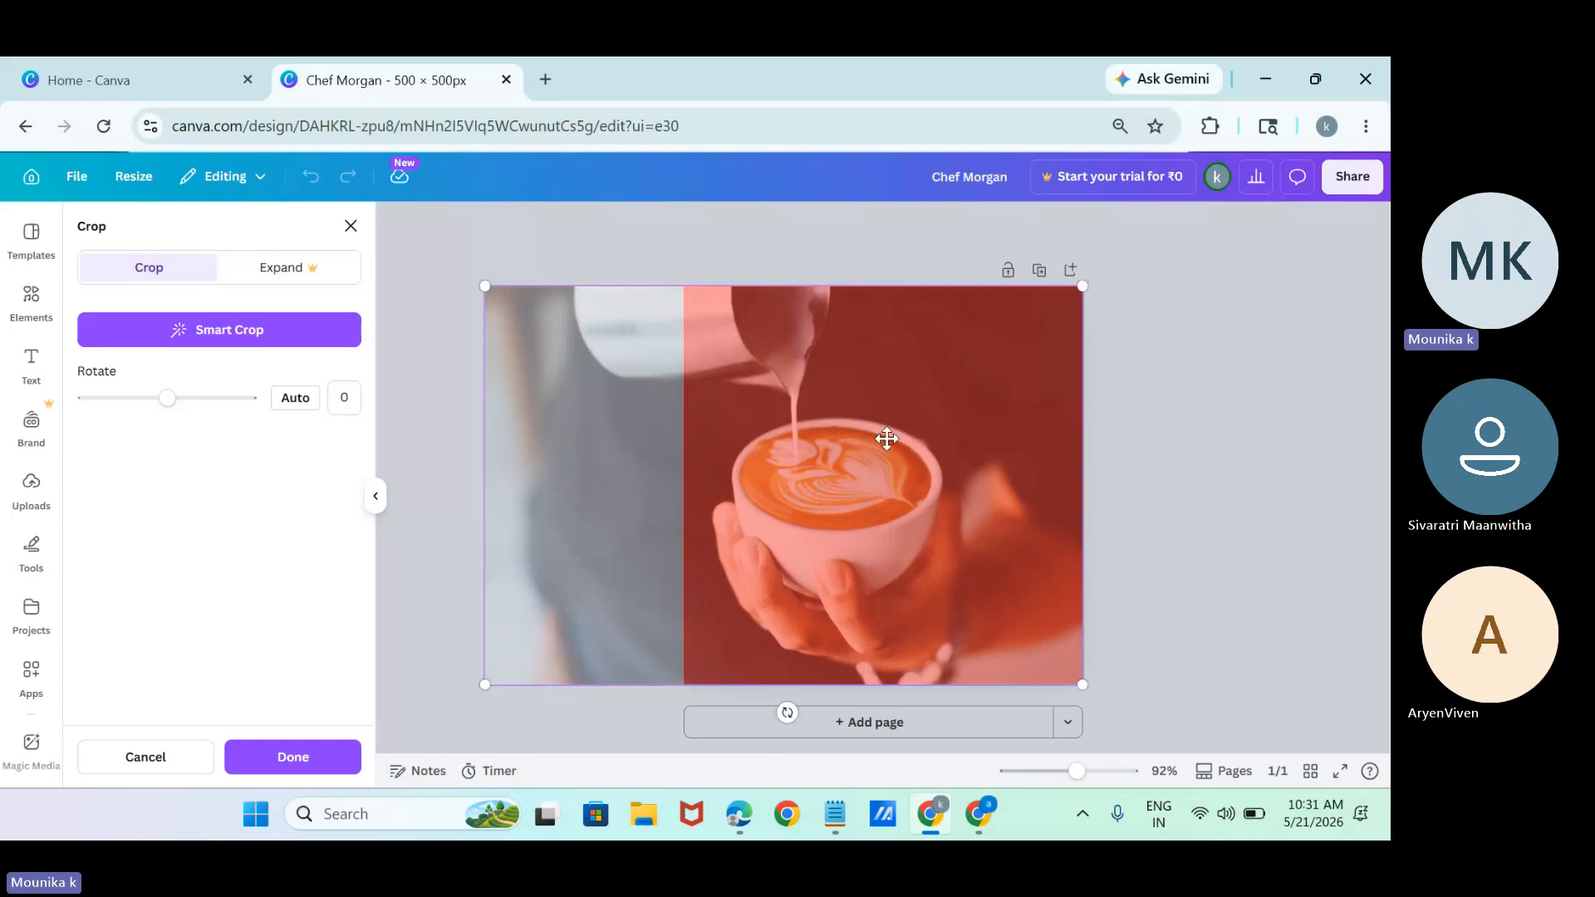
left_click_drag(883, 441, 948, 438)
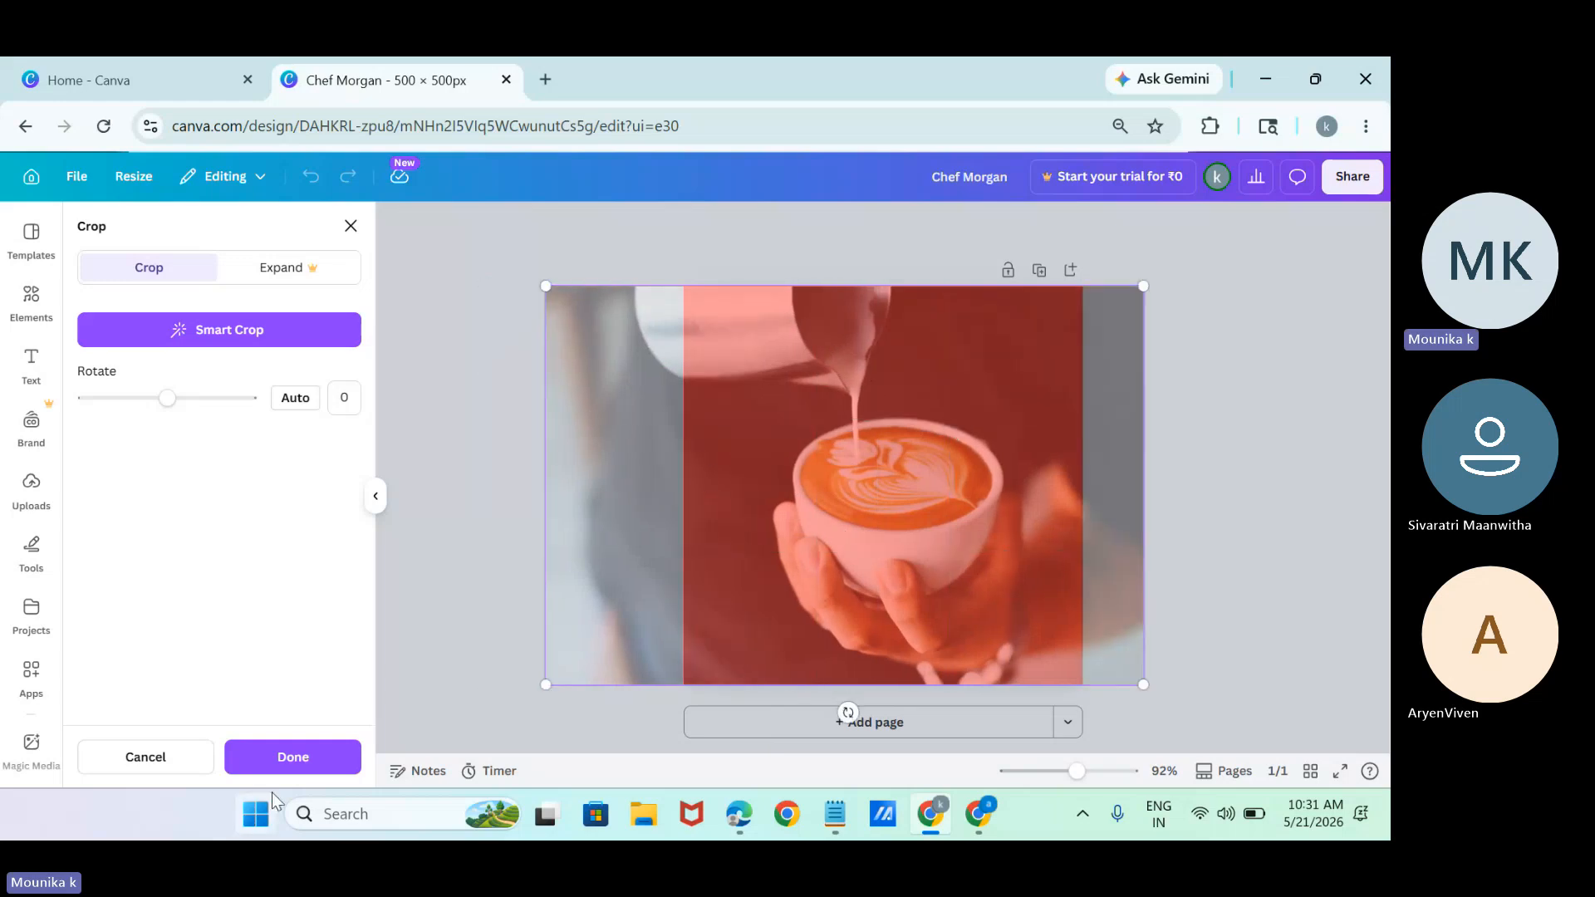
left_click(300, 771)
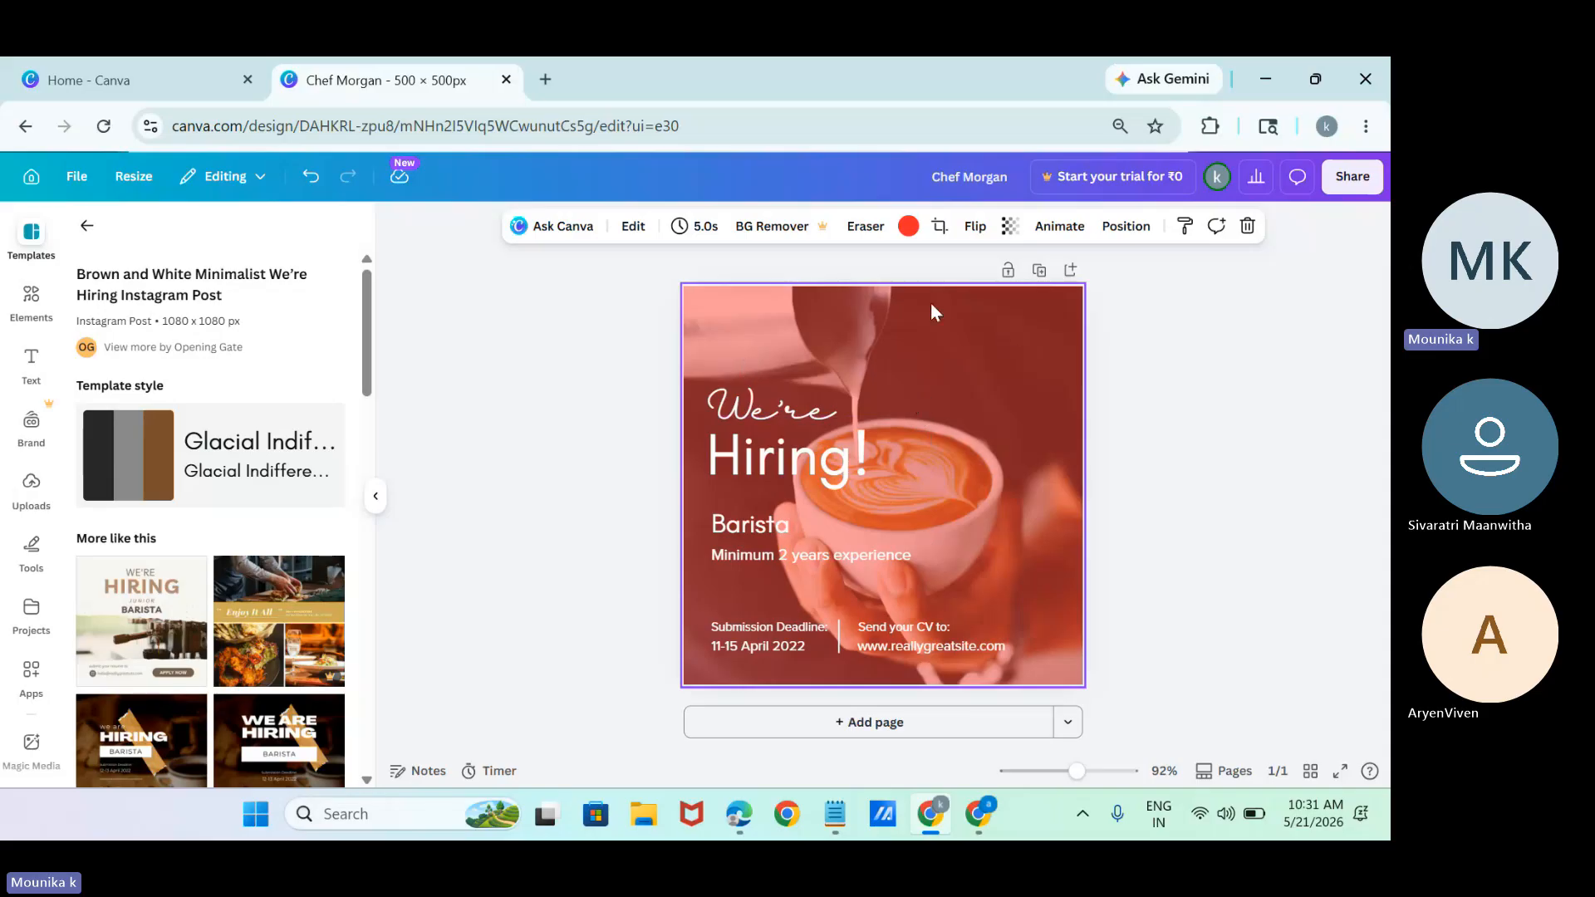
Delete all the hiring text and the divider line, leaving the coffee photo background.
left_click(739, 633)
left_click(759, 661)
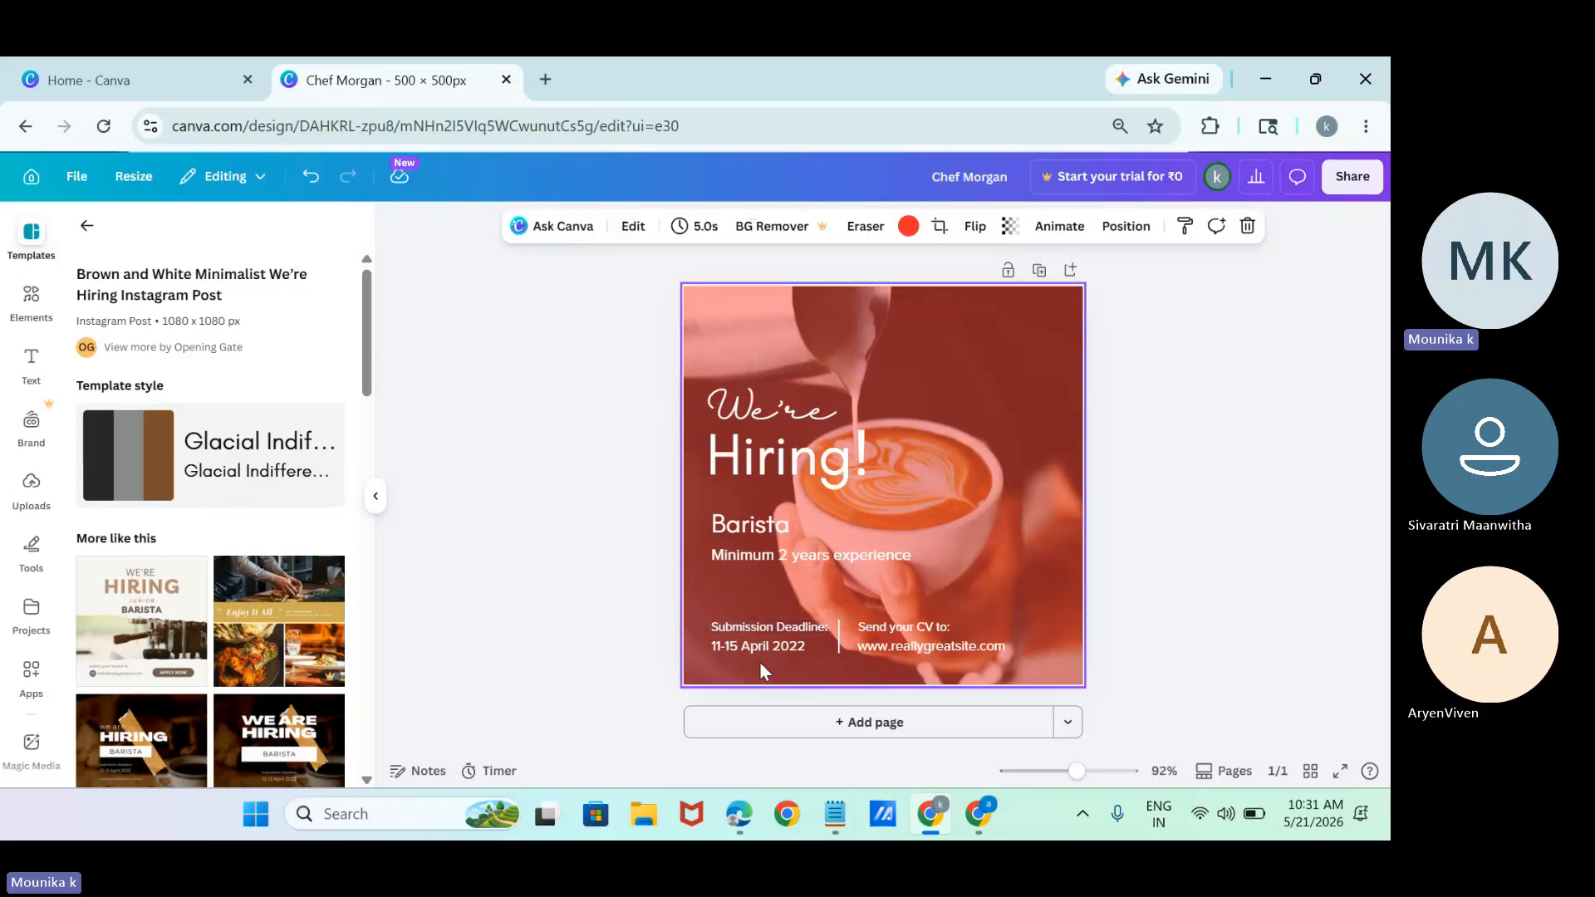
double_click(930, 644)
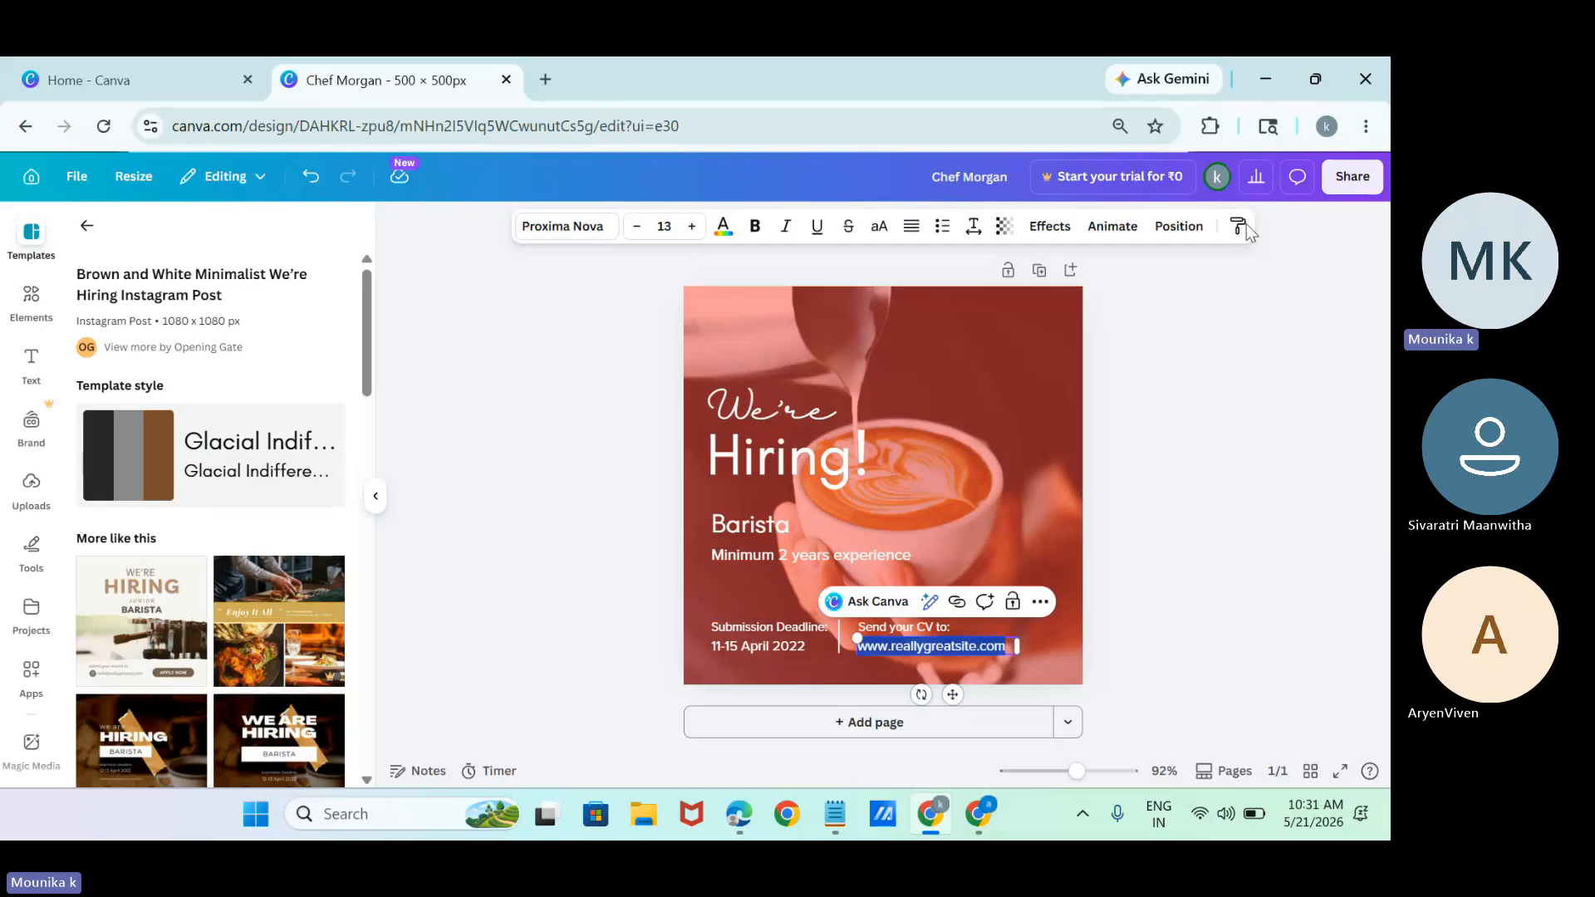
left_click_drag(668, 278, 1111, 720)
key("Delete")
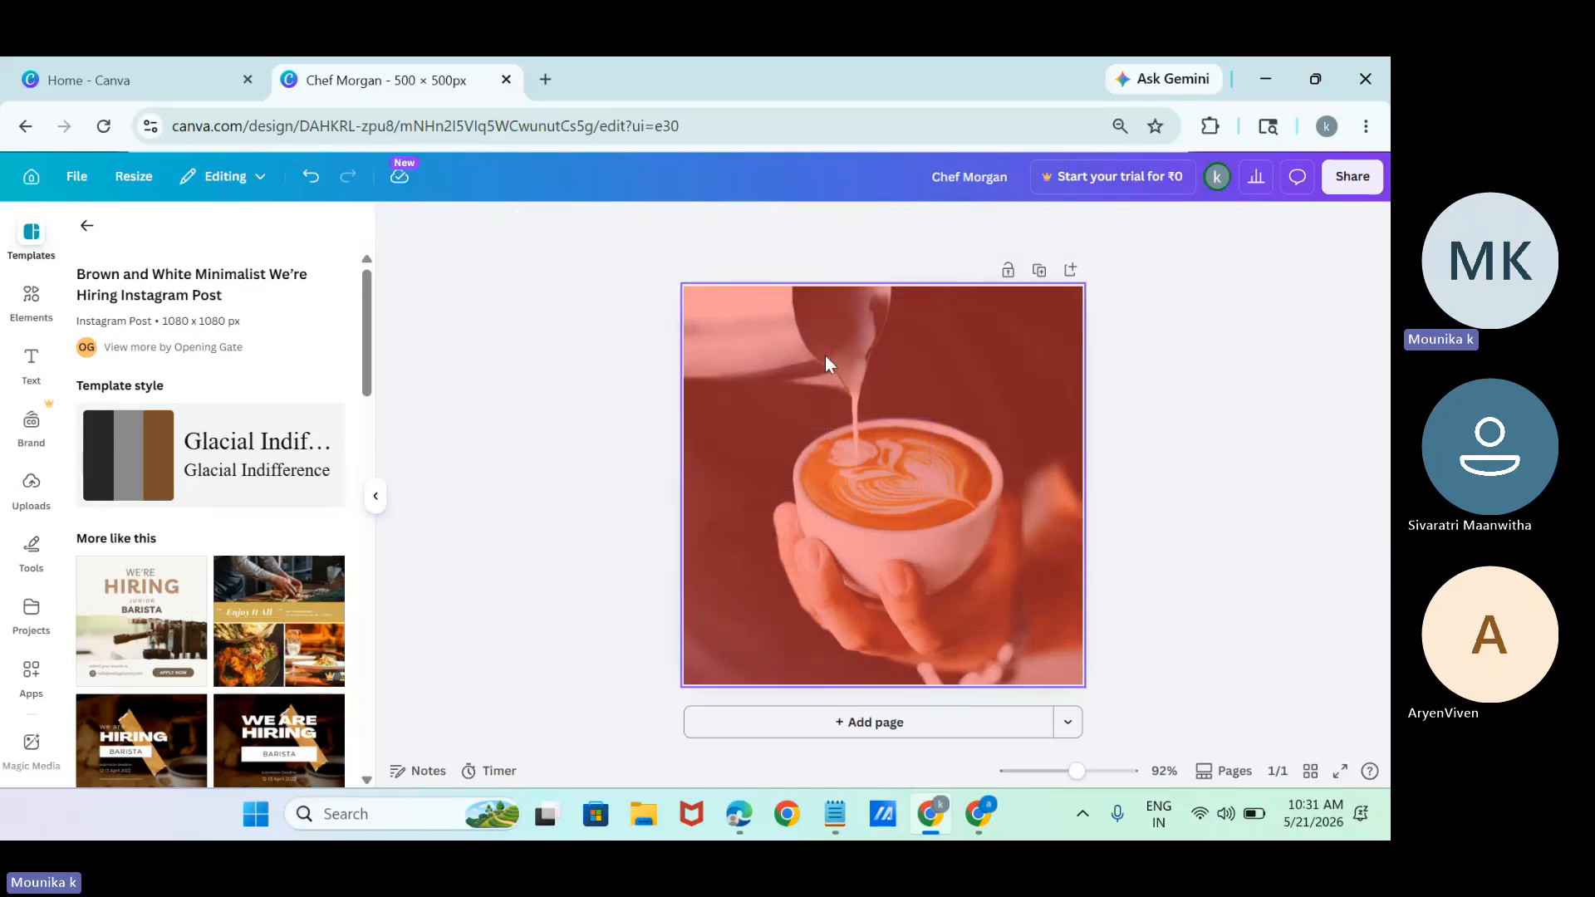
Delete the red-tinted coffee photo background from the page.
left_click_drag(825, 356, 996, 561)
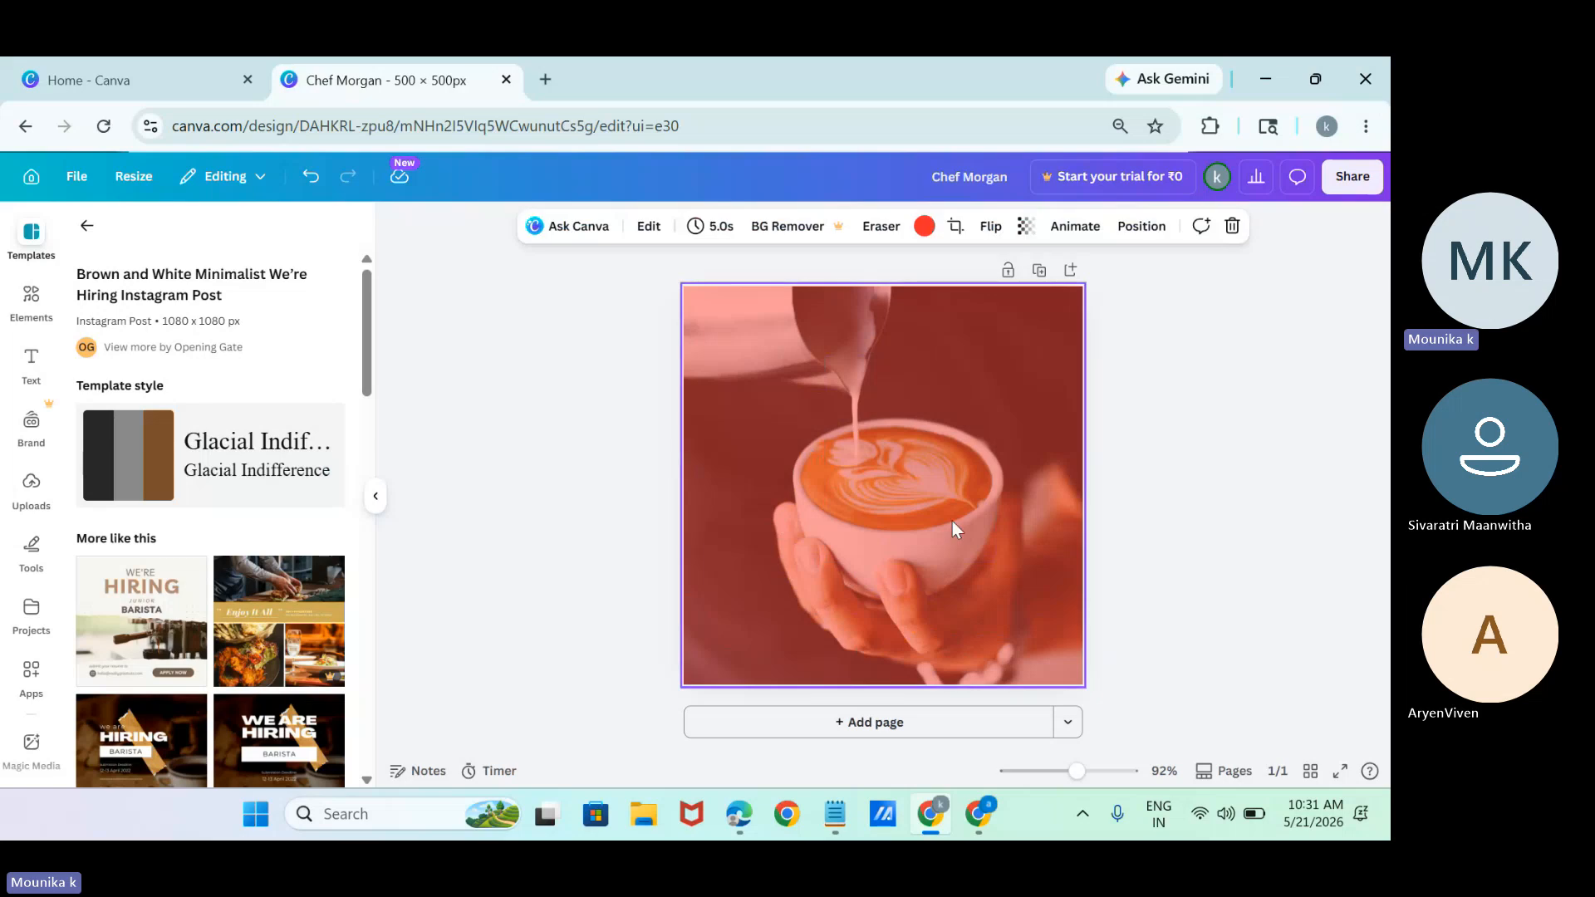
right_click(931, 508)
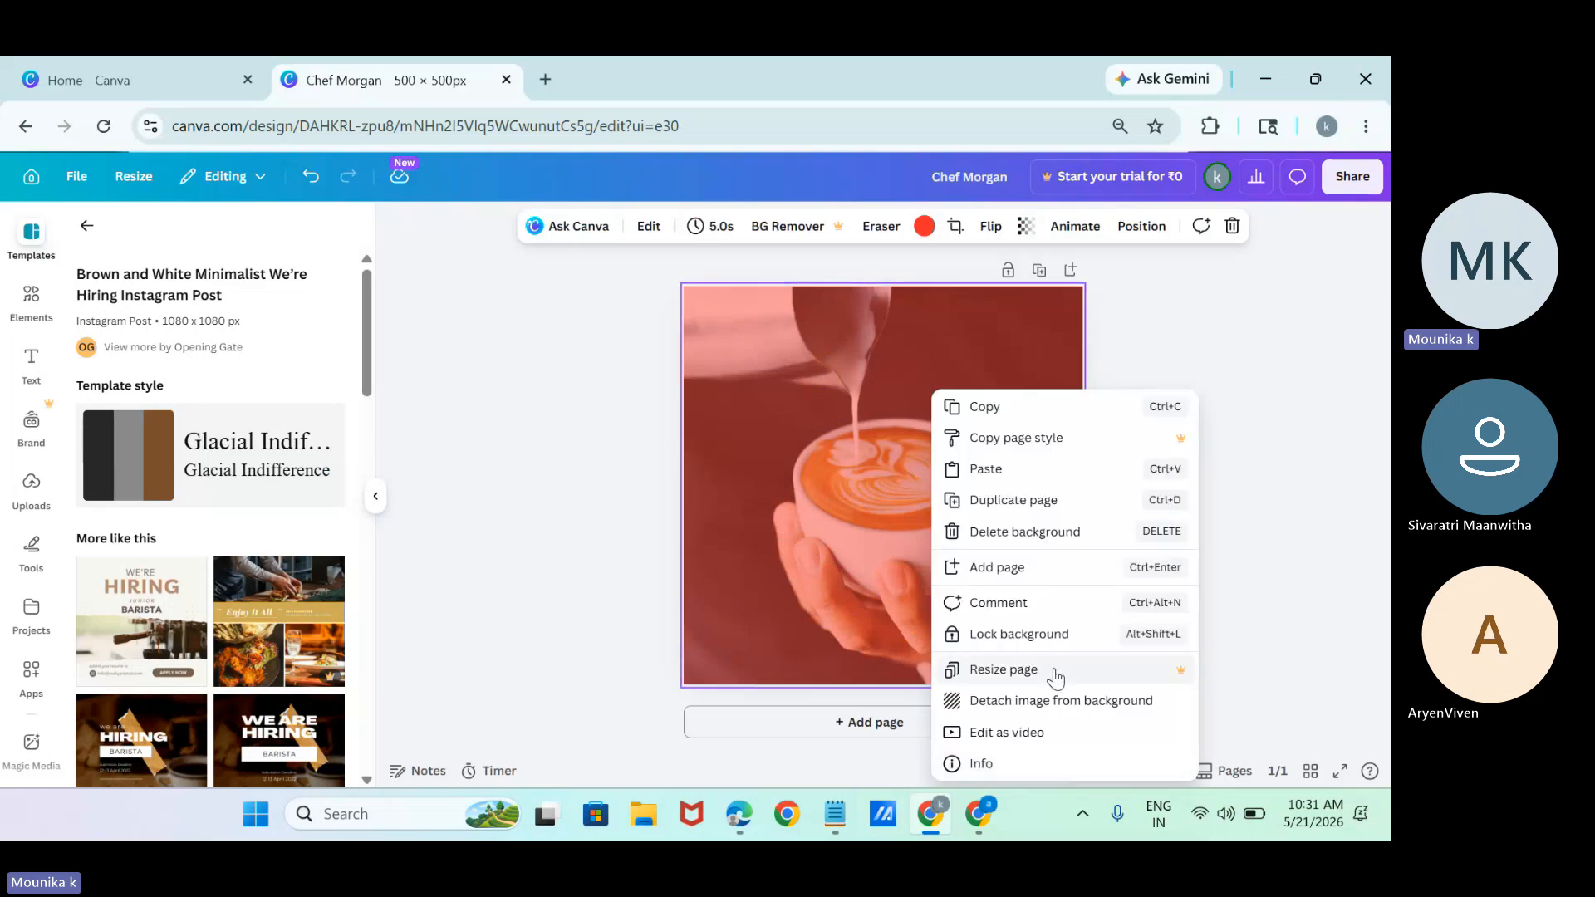
left_click(1024, 532)
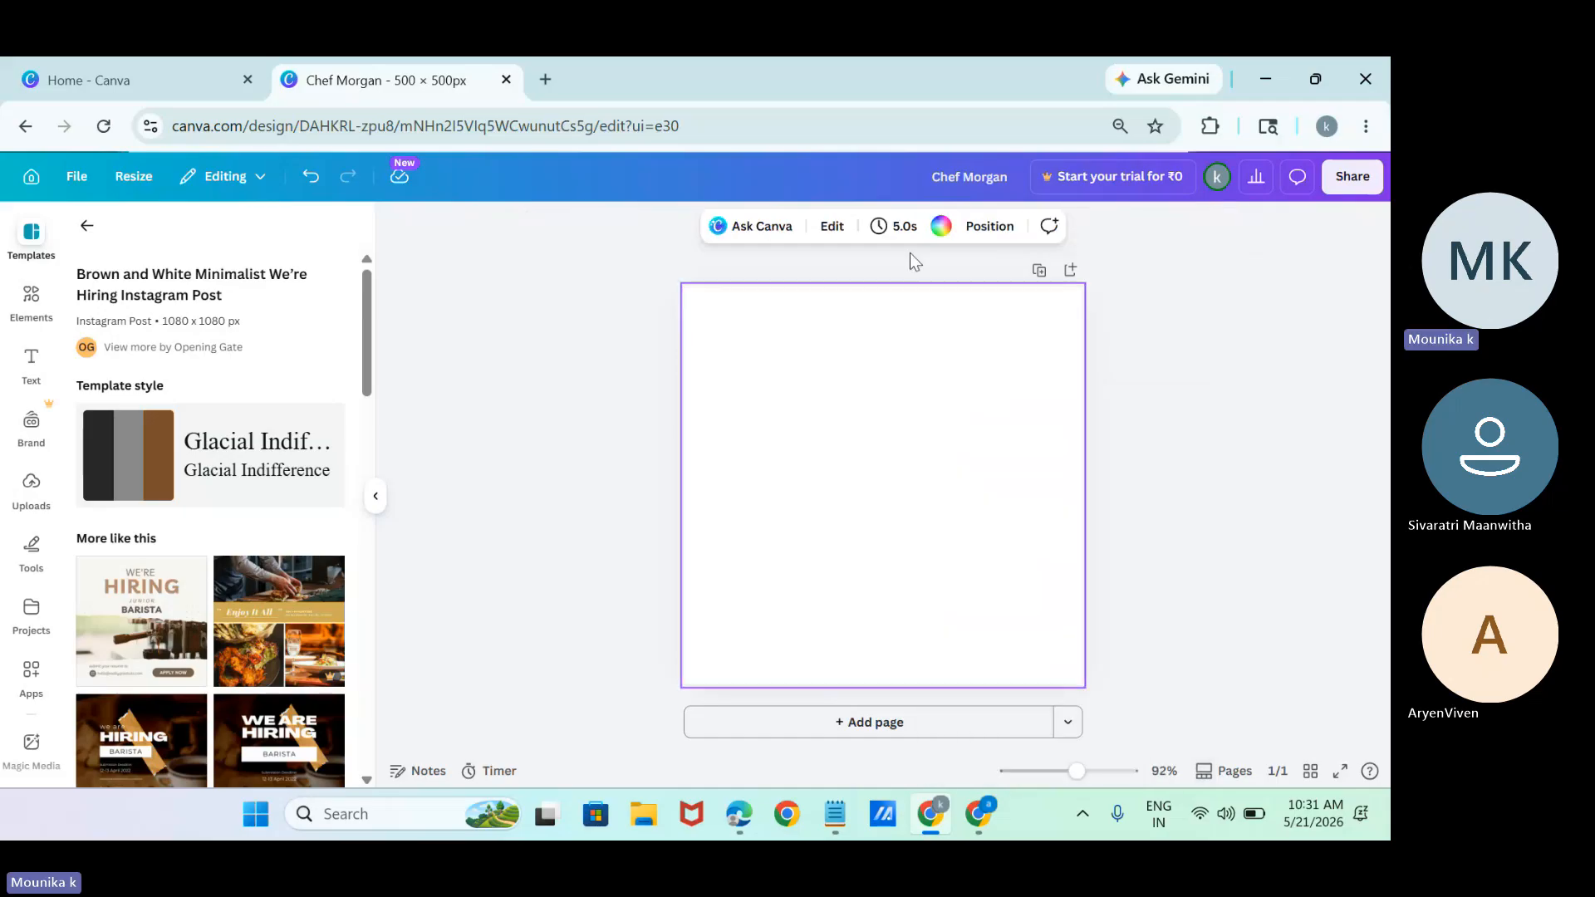
Fill the blank page background with the default colour Red brown #3d1700.
left_click(940, 229)
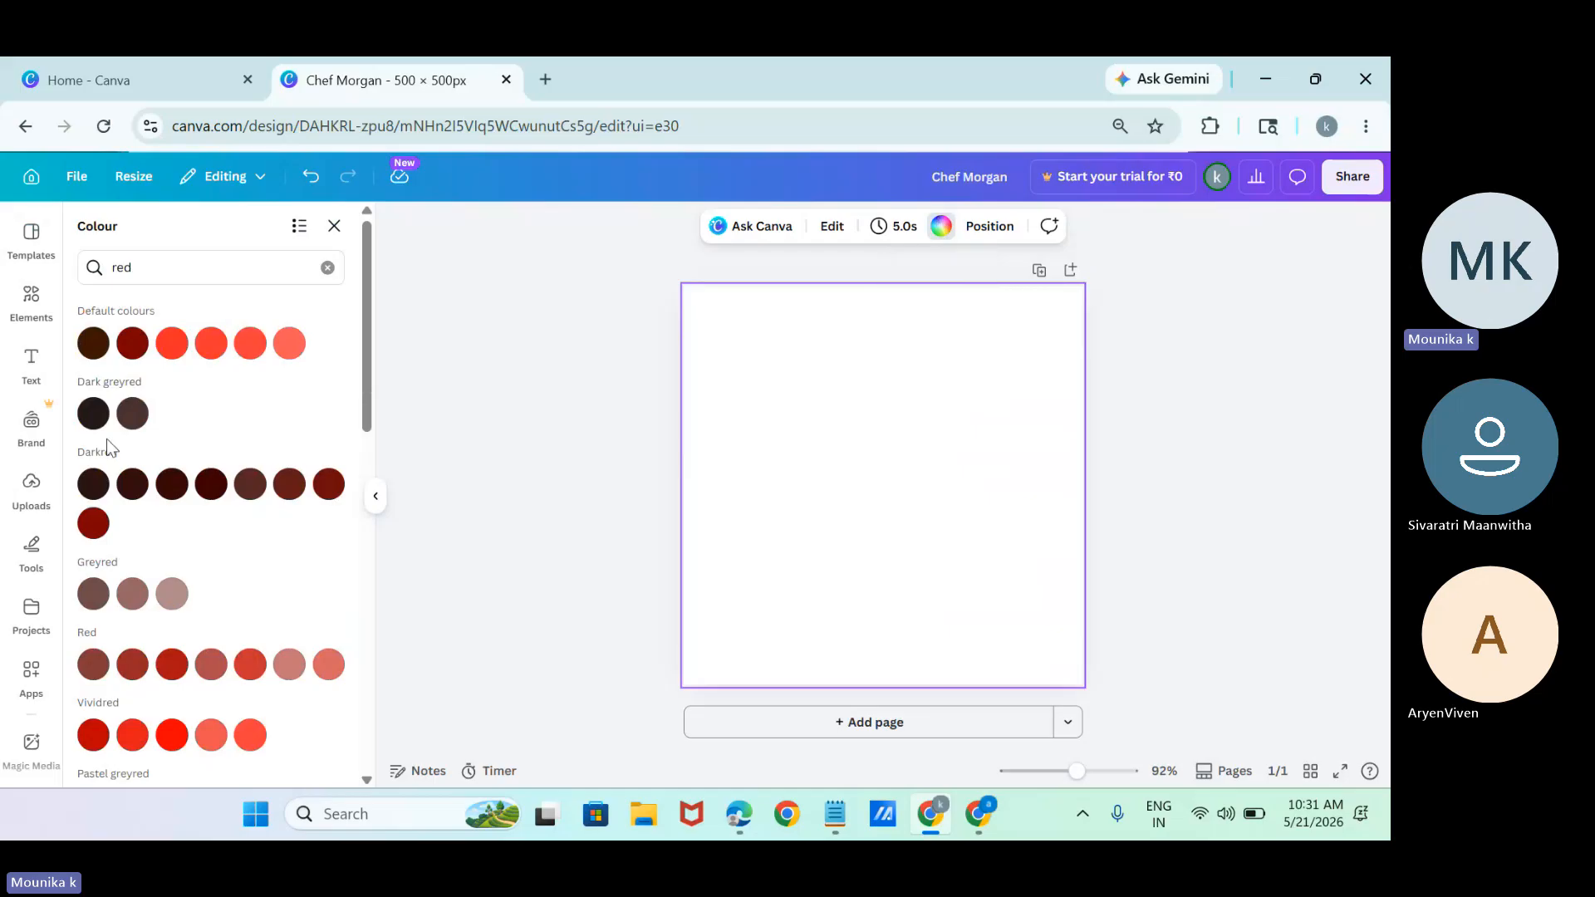
left_click(101, 354)
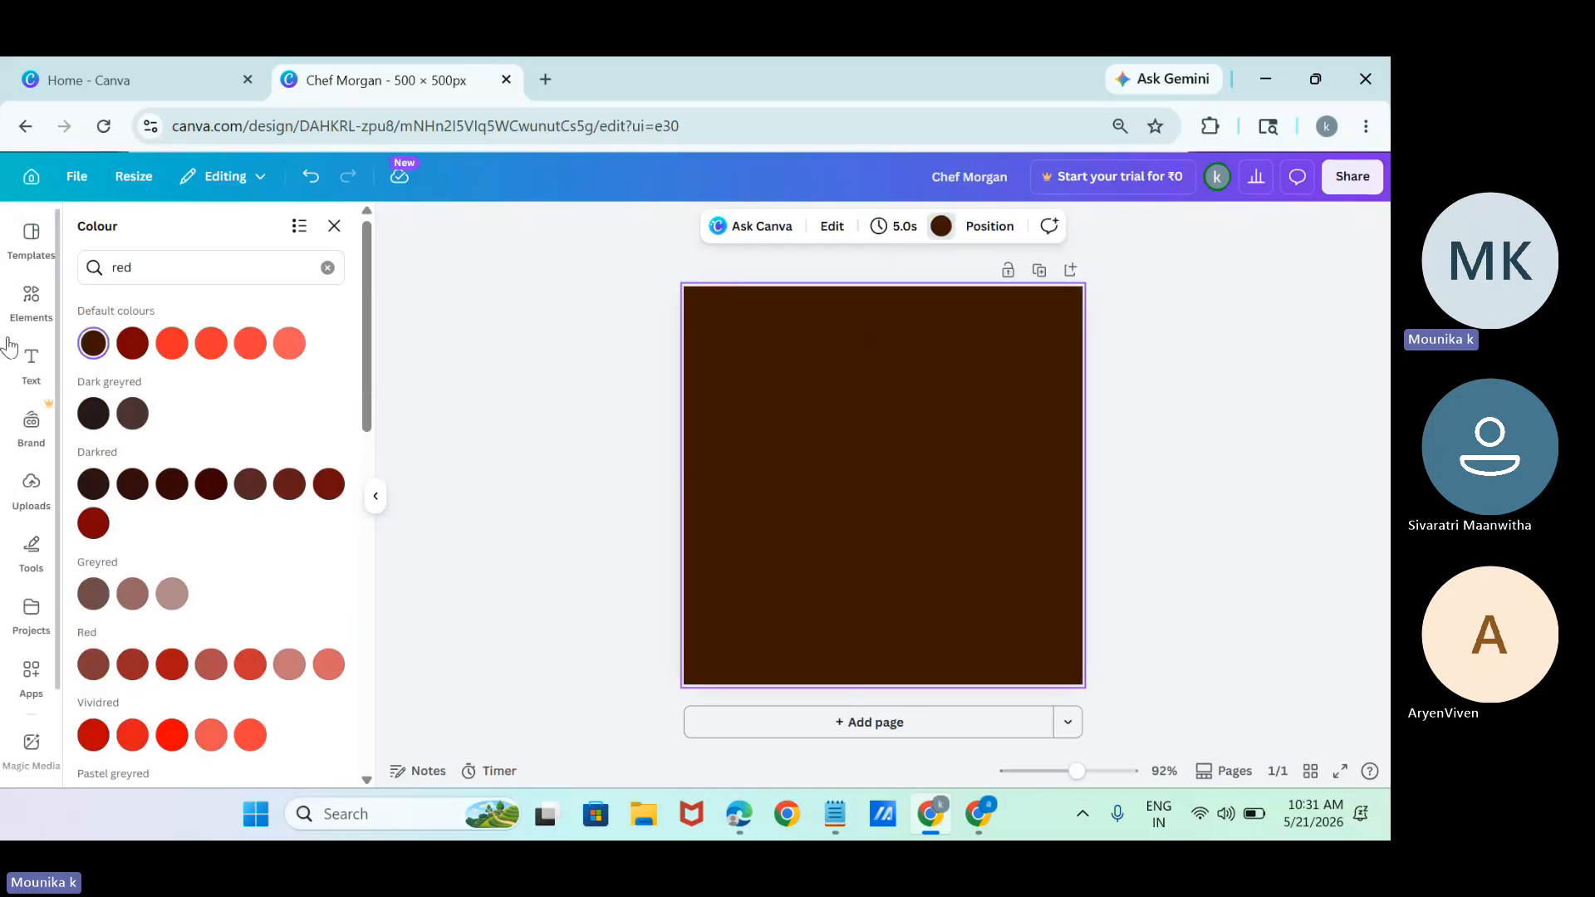
Replace the previous search term in the elements library and search for "coffee".
left_click(31, 301)
left_click(183, 242)
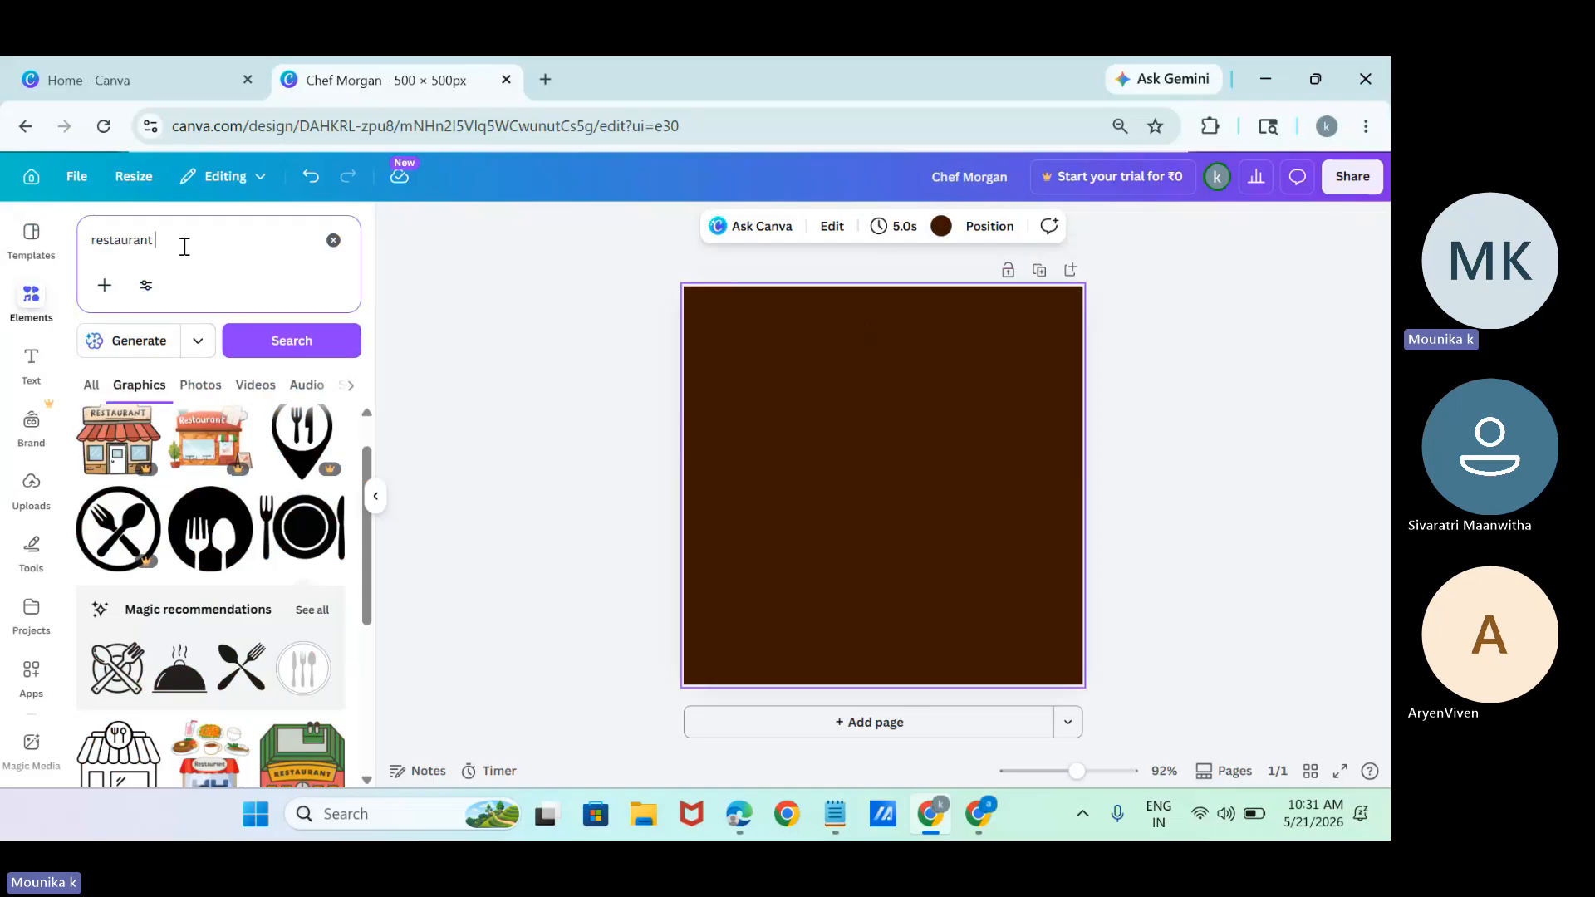
key("BackSpace")
key("BackSpace")
key("BackSpace")
key("BackSpace")
key("BackSpace")
key("BackSpace")
key("BackSpace")
key("BackSpace")
key("BackSpace")
key("BackSpace")
type("co")
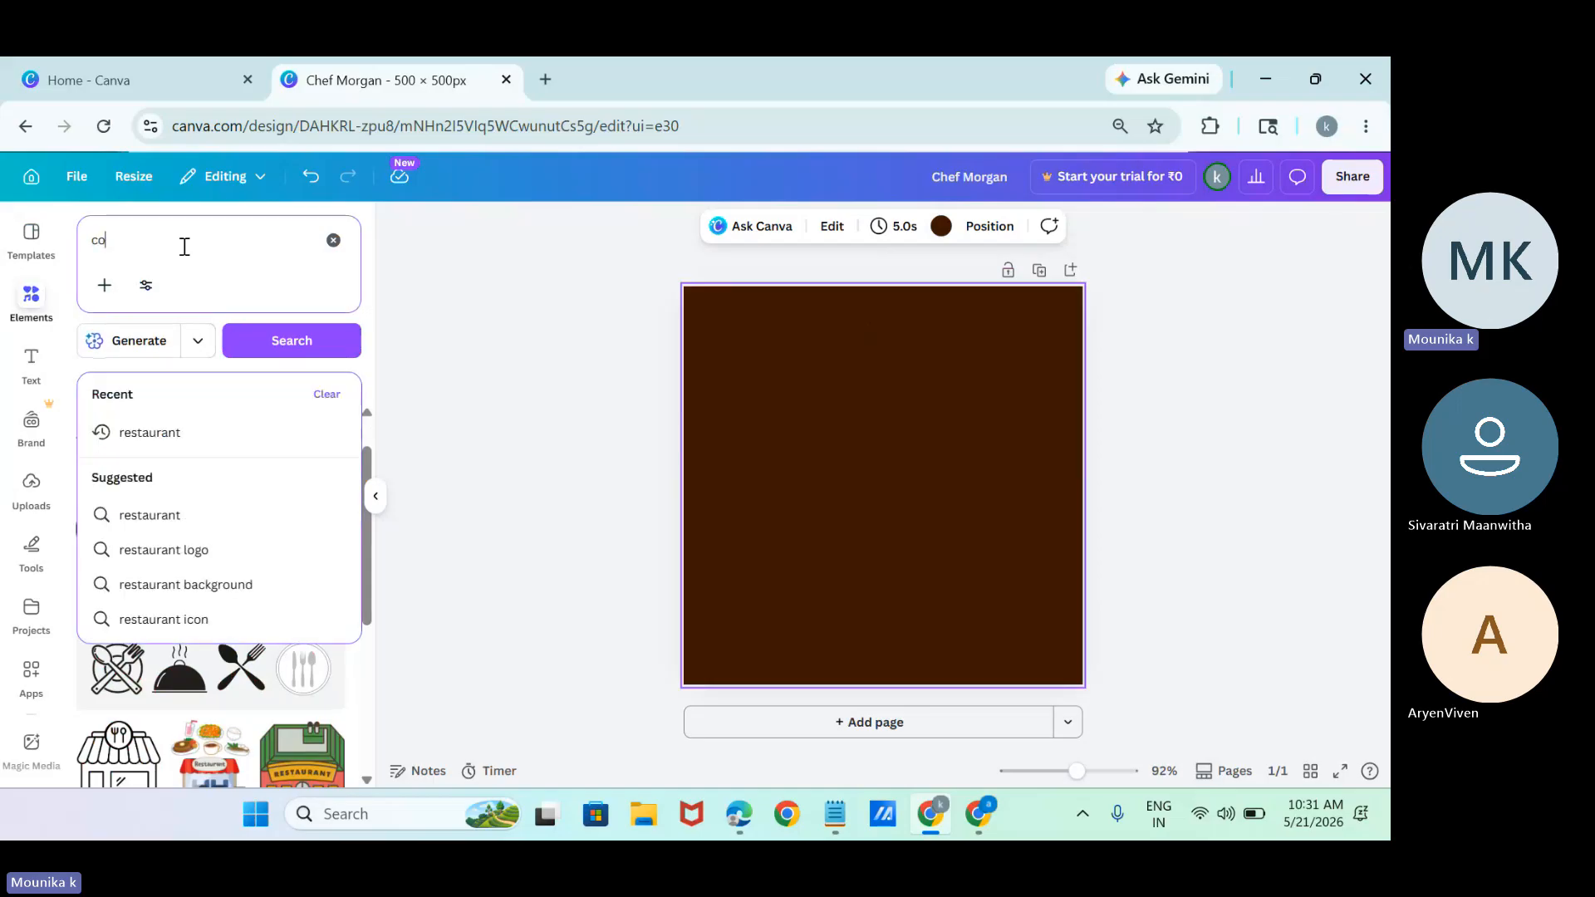
type("dffeecod")
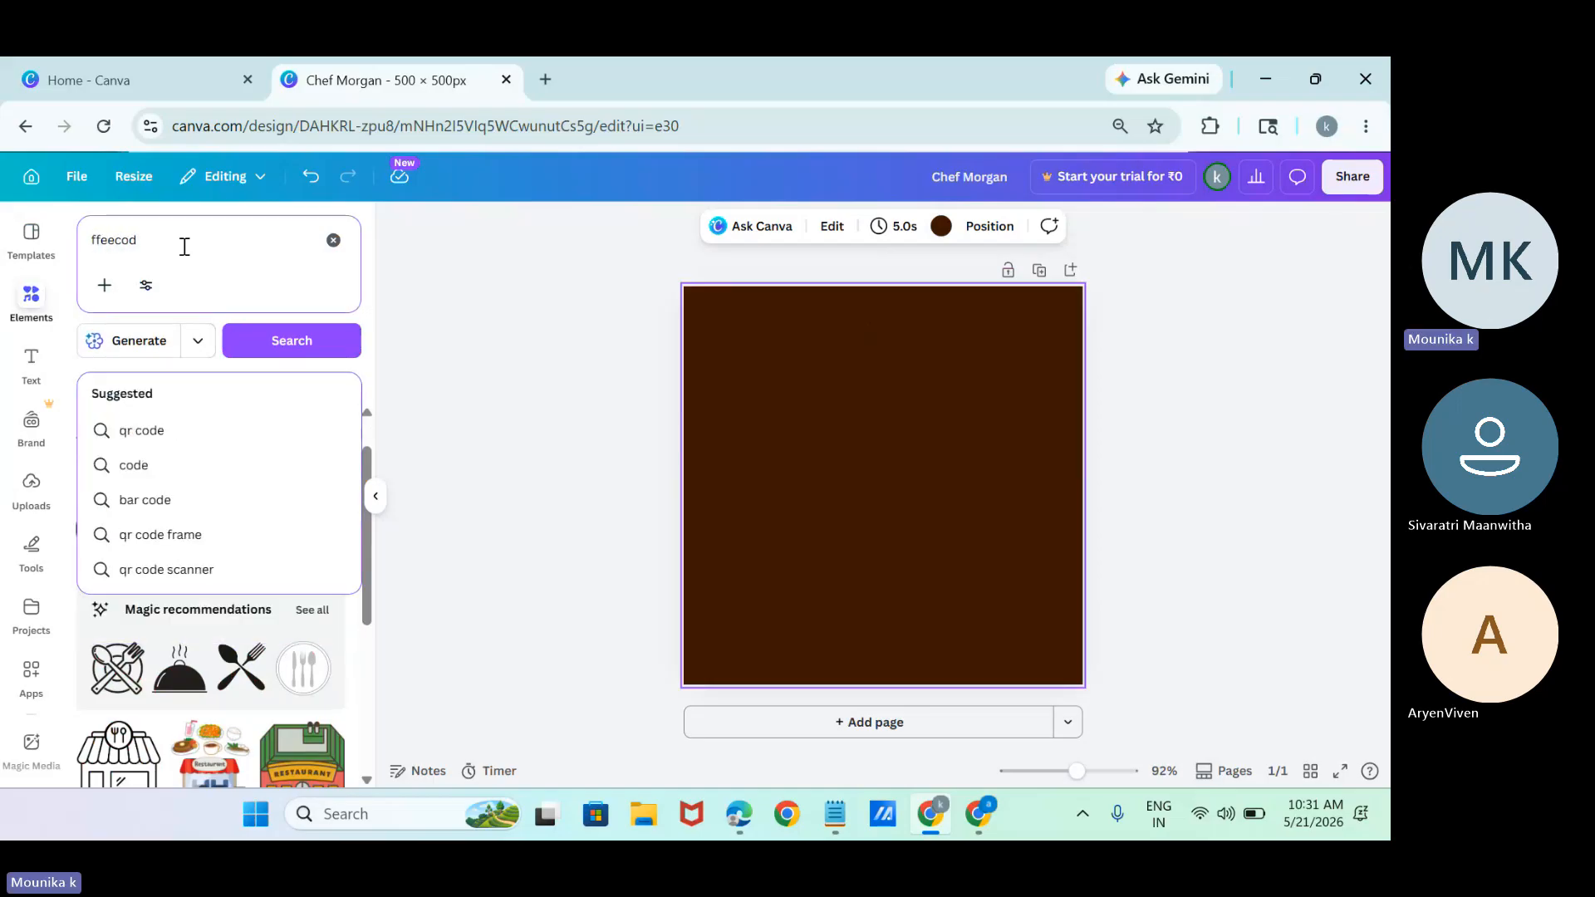
key("BackSpace")
key("BackSpace")
key("BackSpace")
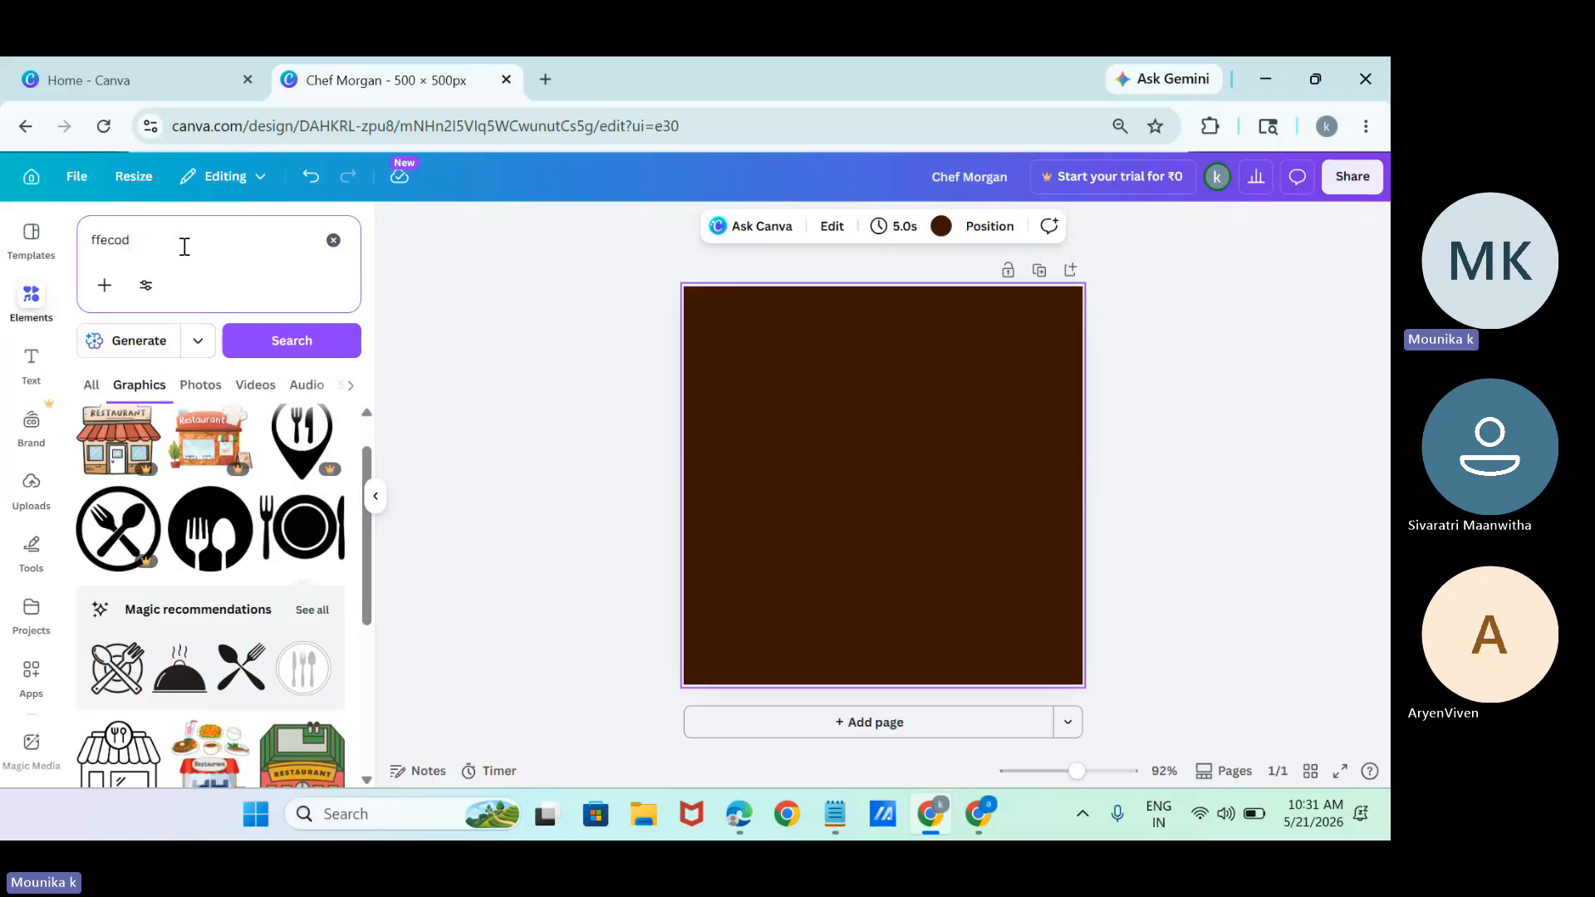
key("BackSpace")
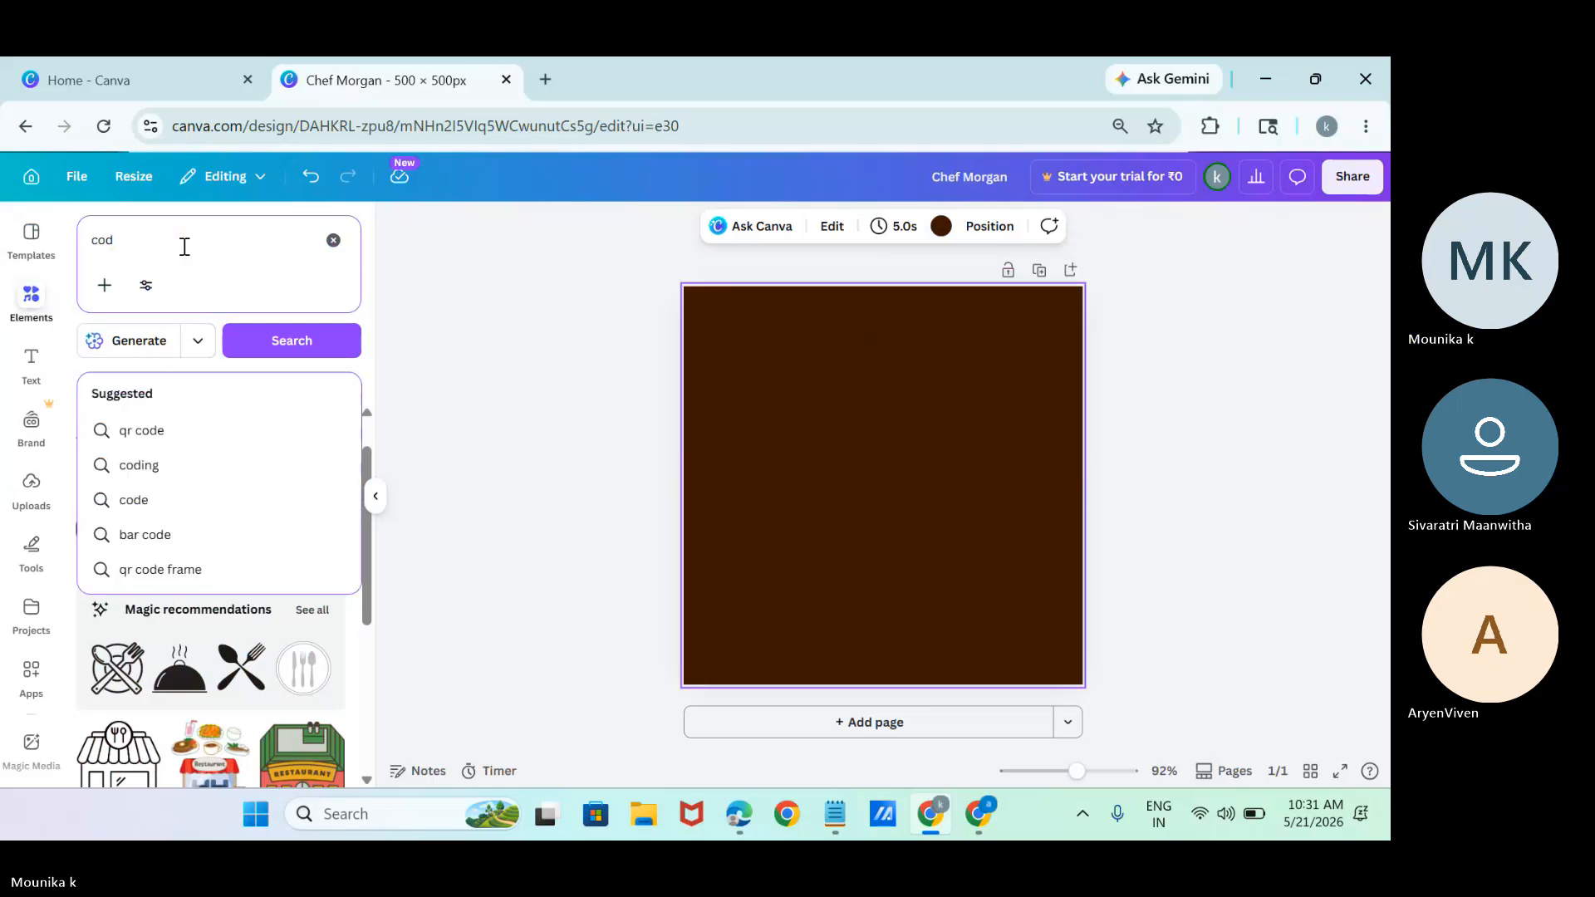
key("BackSpace")
type("ffee")
key("Return")
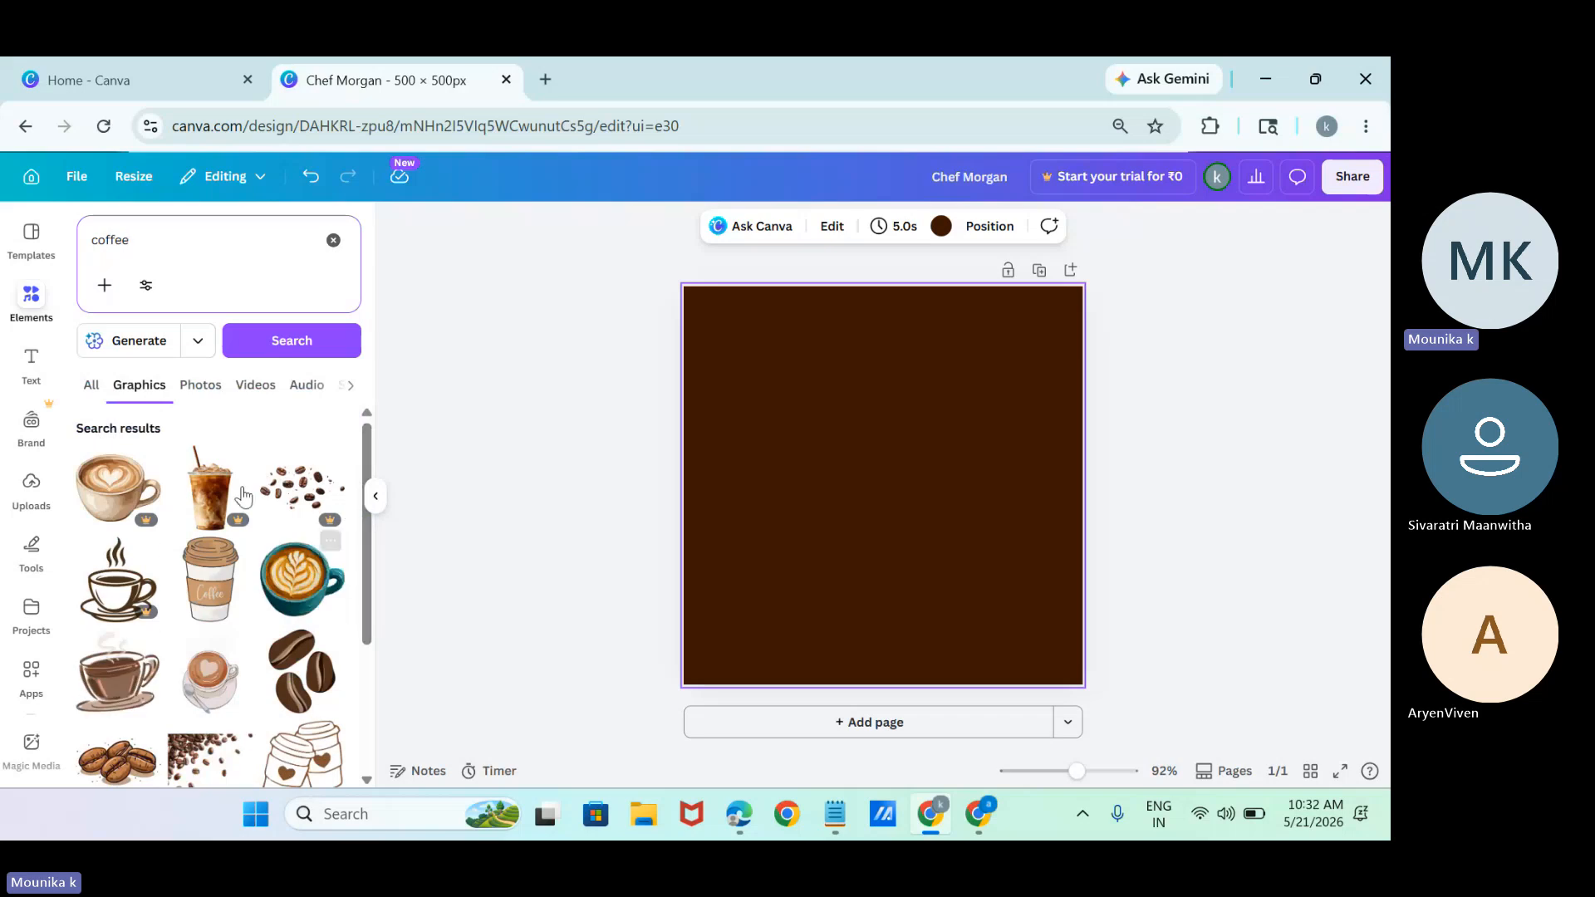
Show only photo results and add the cut-out latte cup on a blue-rimmed saucer to the page.
left_click(201, 399)
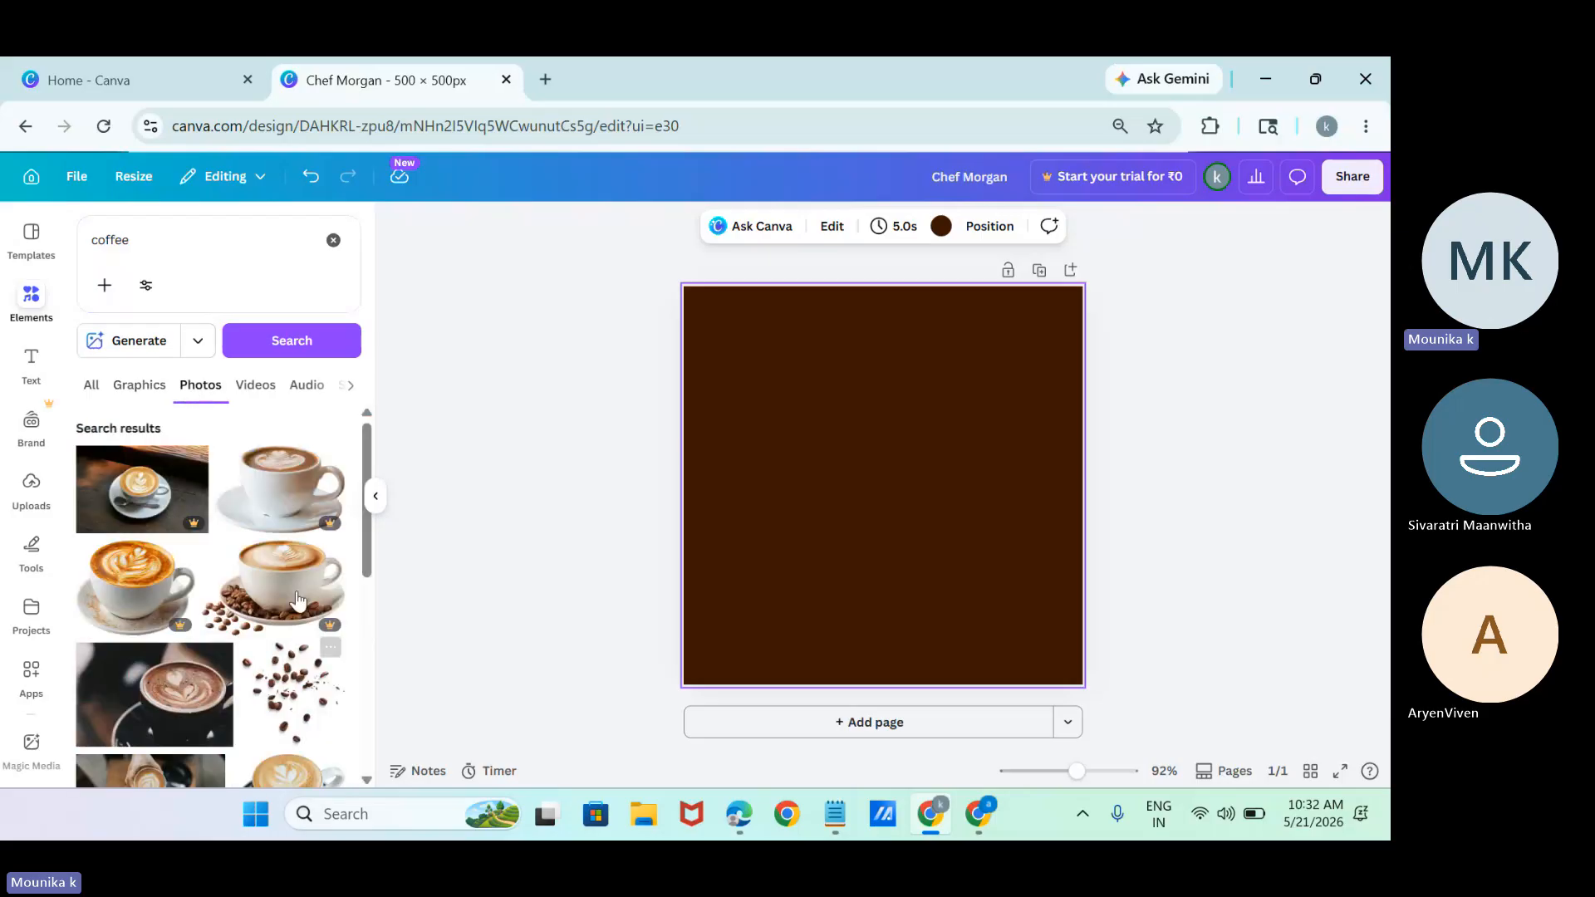
left_click_drag(367, 559, 371, 635)
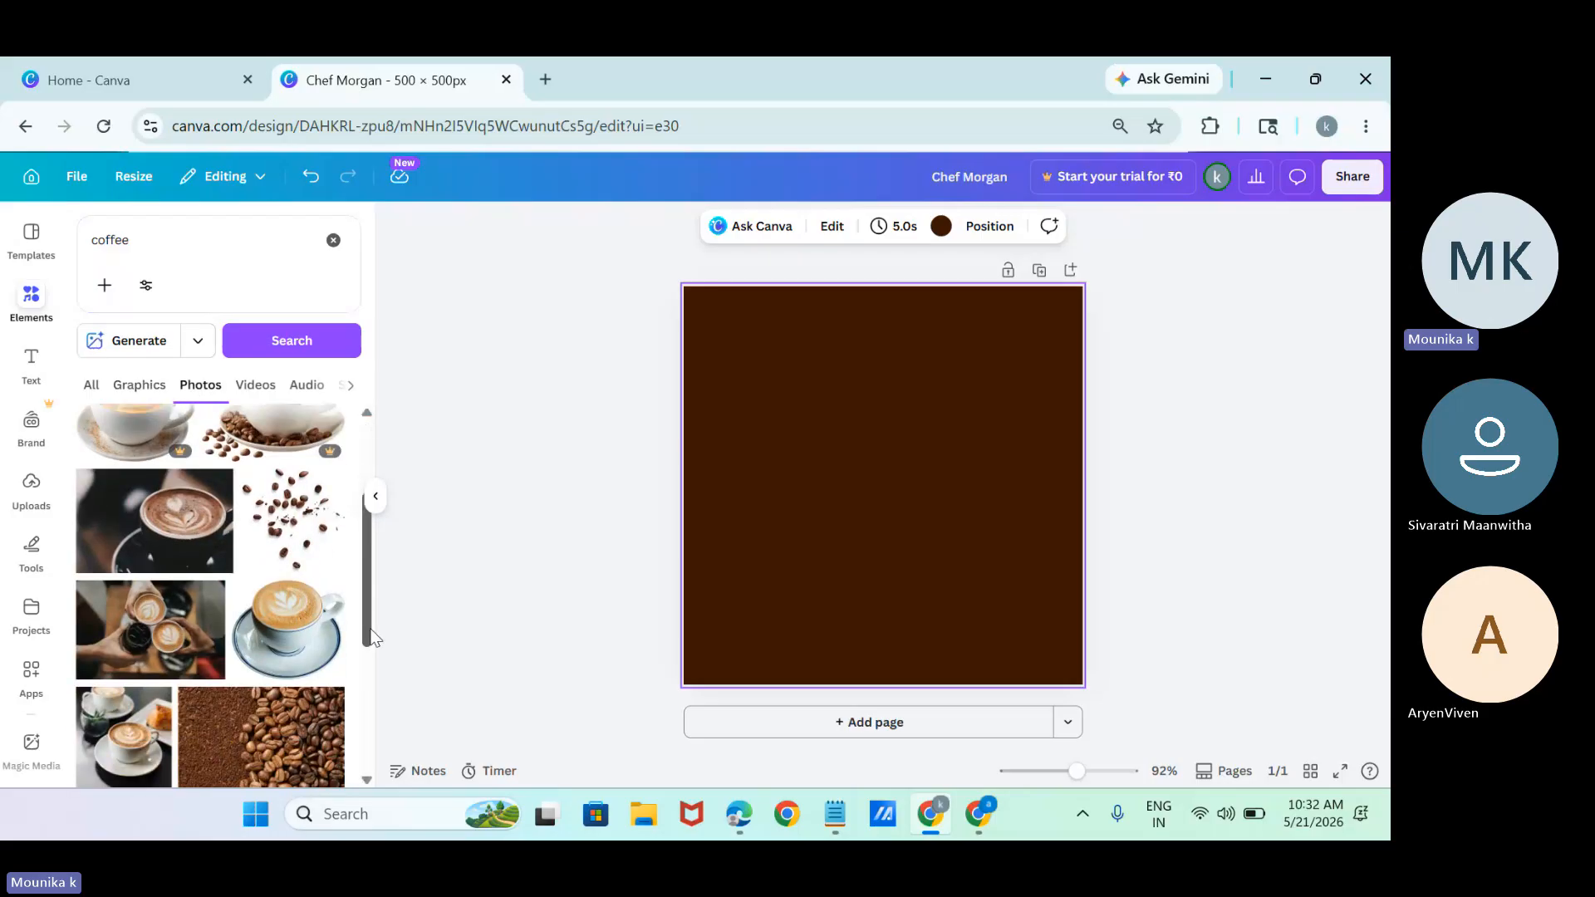
left_click(312, 623)
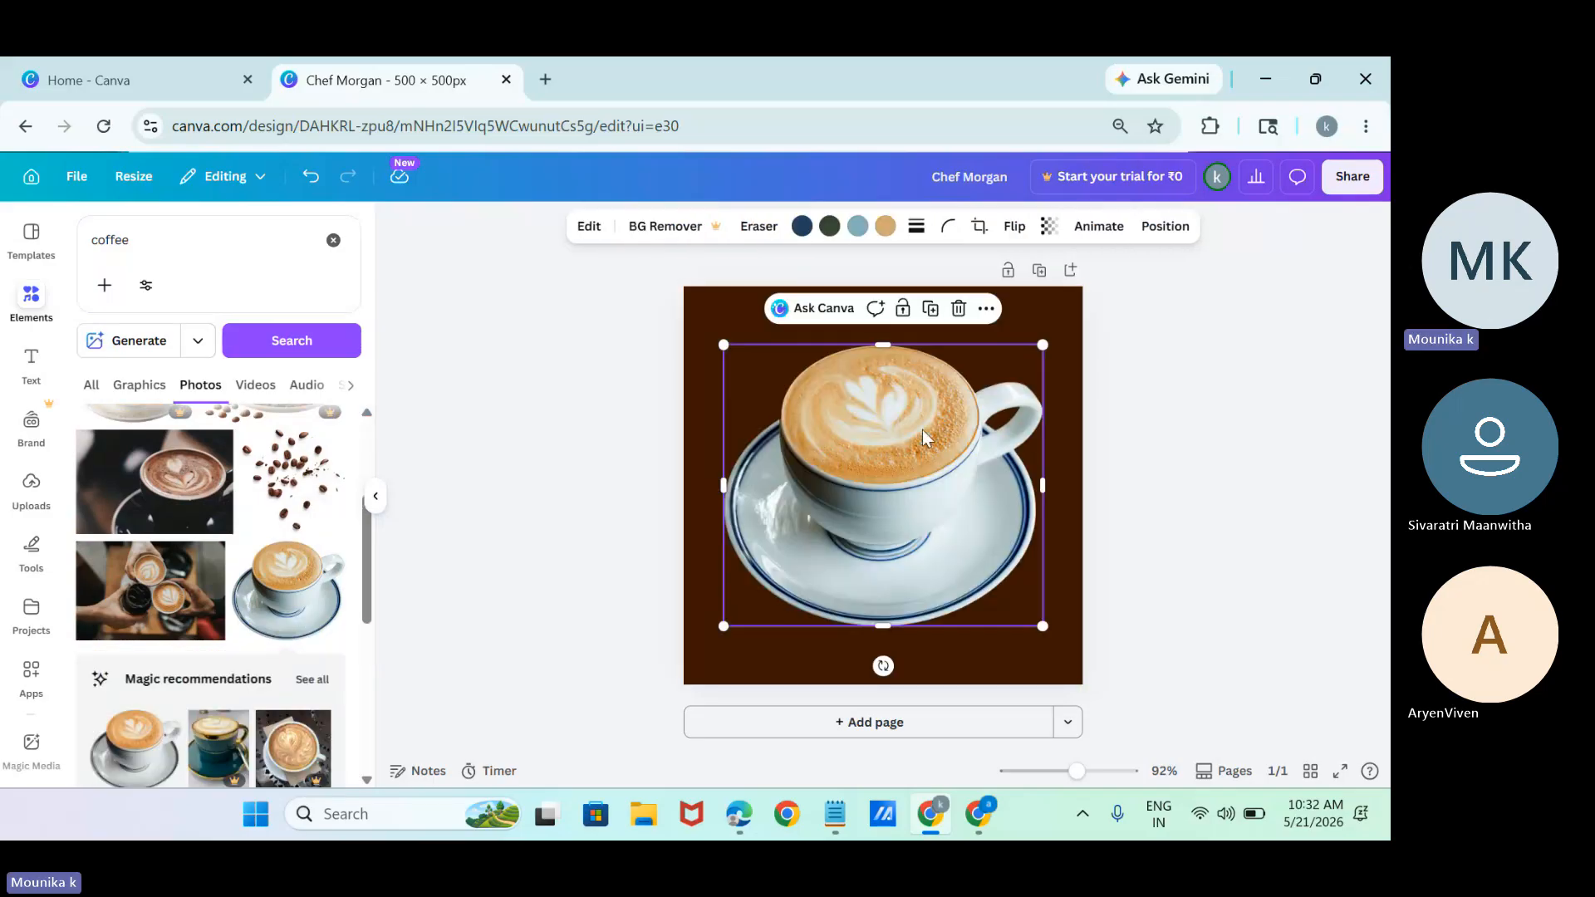
left_click(186, 503)
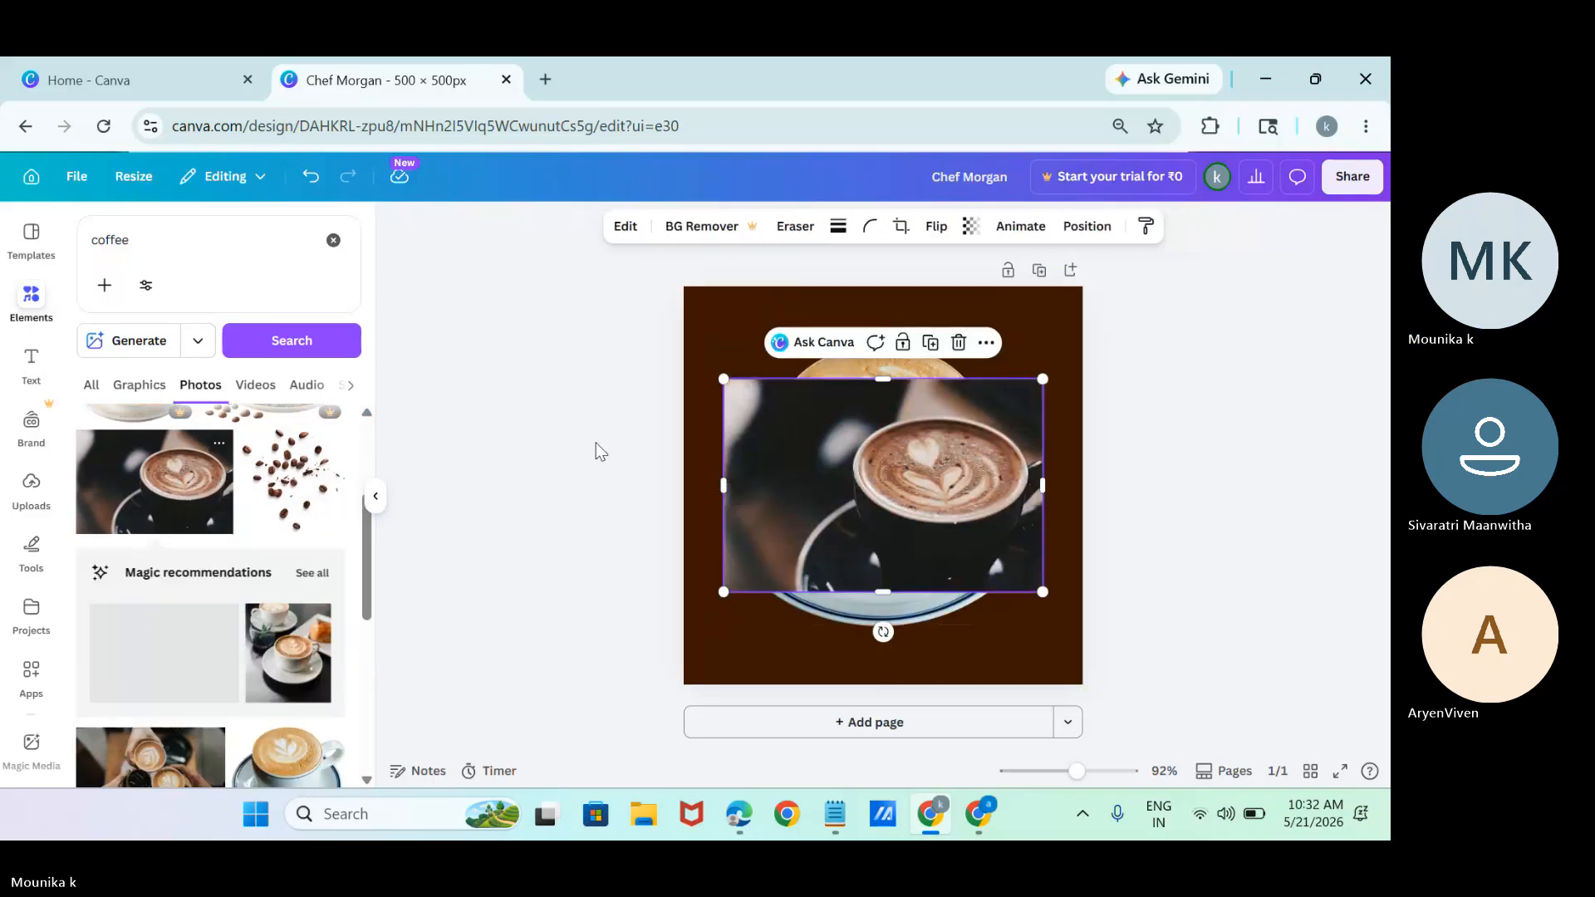
left_click_drag(914, 447, 988, 605)
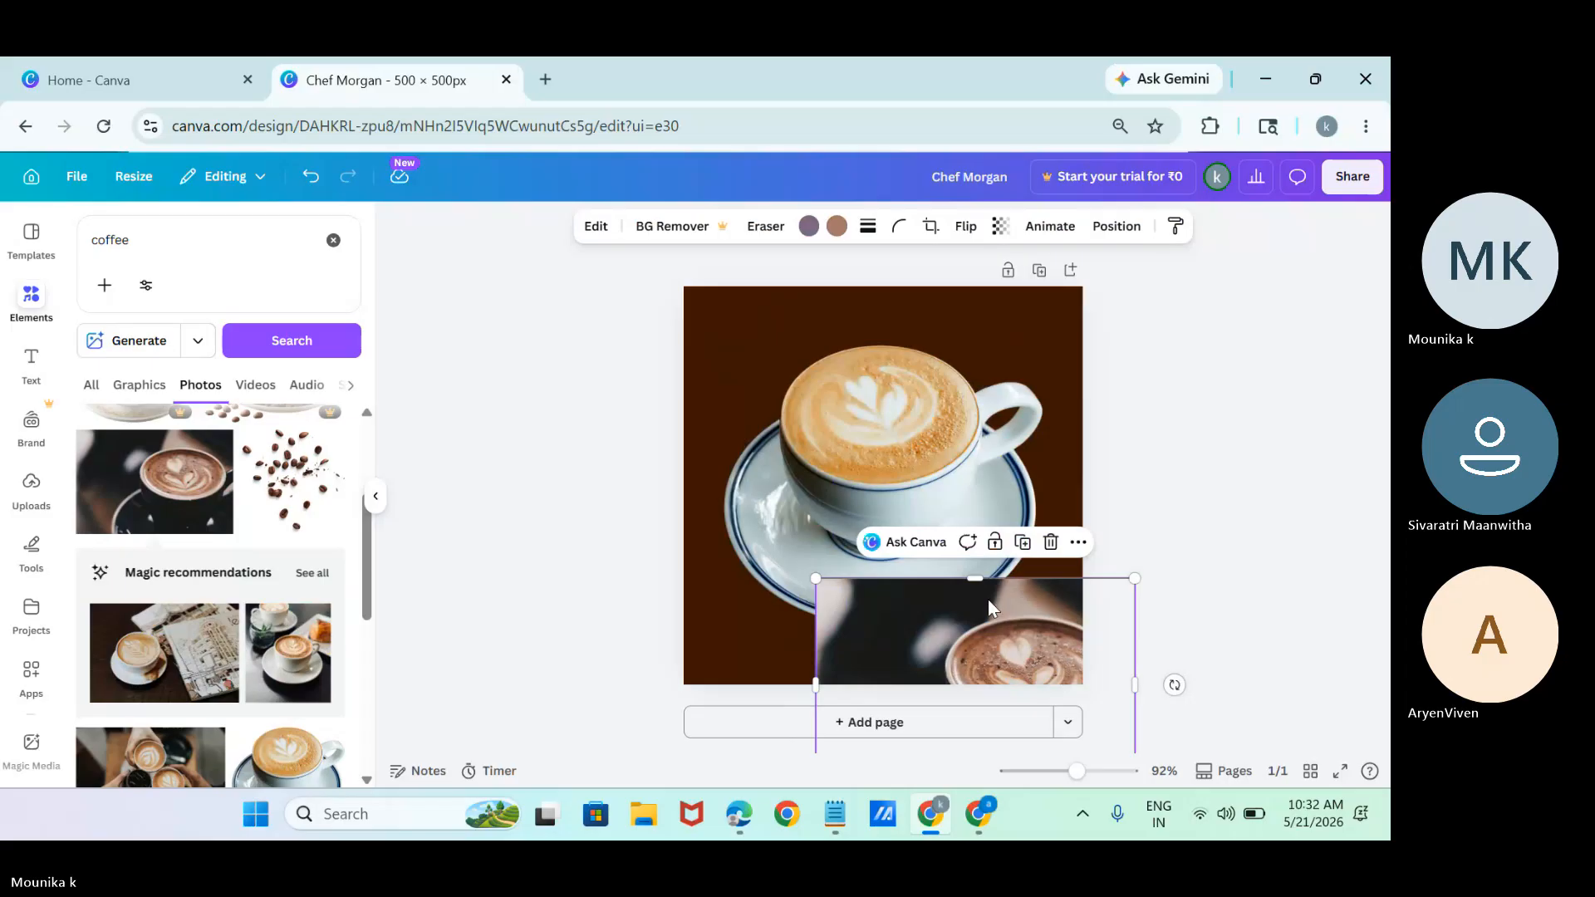
left_click(904, 416)
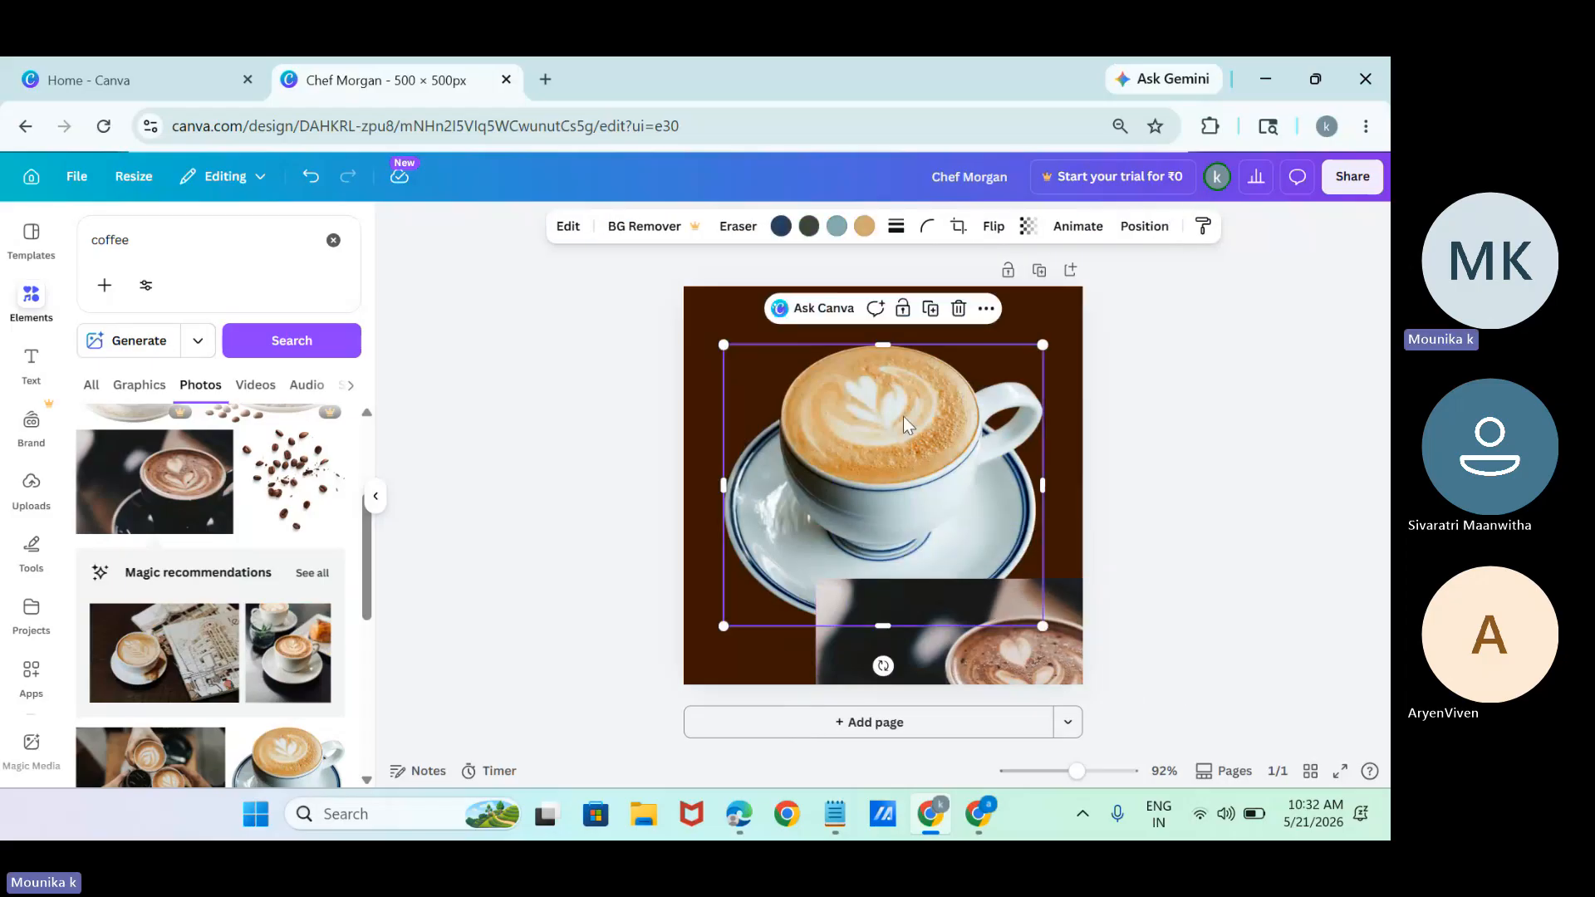
left_click(925, 636)
left_click_drag(925, 636, 925, 571)
key("Delete")
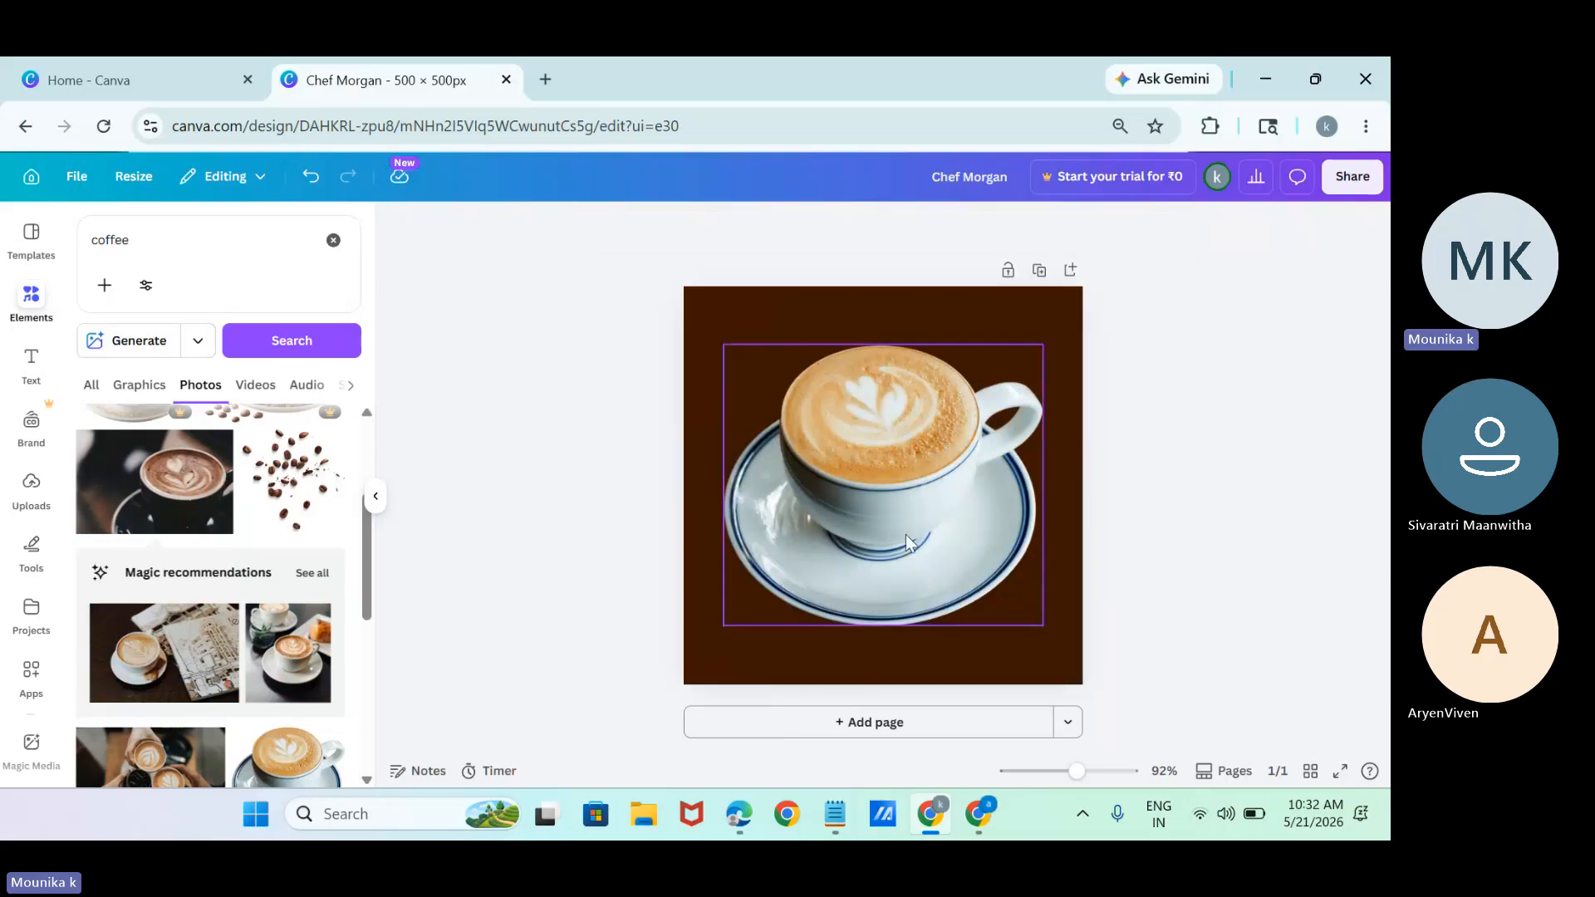
Shrink the latte cup photo and centre it on the brown page.
left_click(925, 570)
left_click_drag(925, 571, 914, 631)
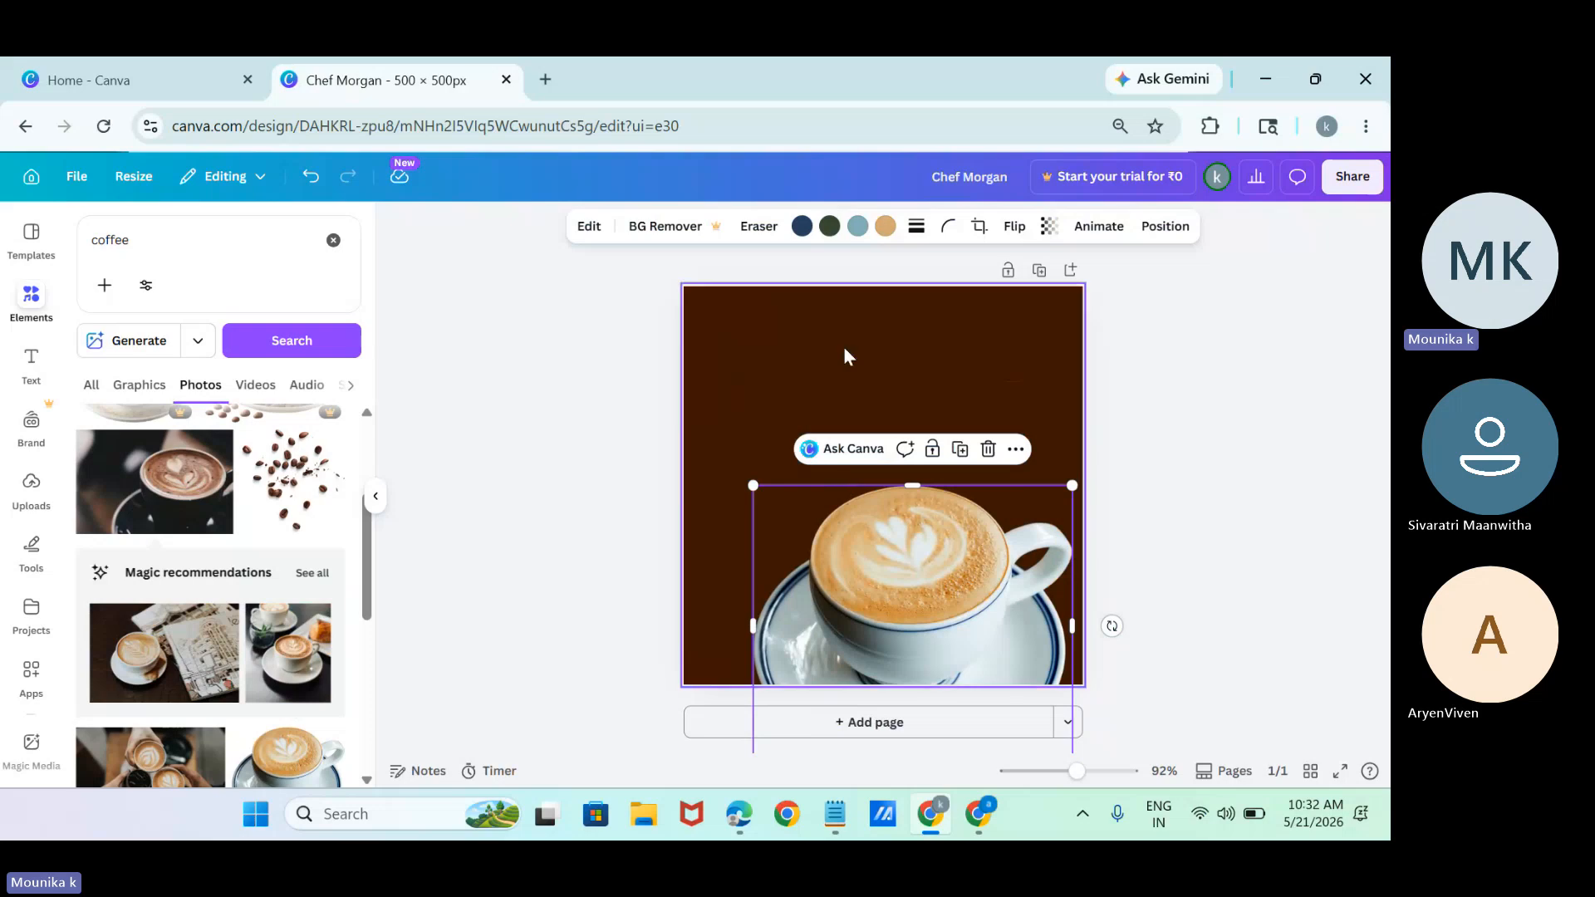
left_click_drag(753, 485, 841, 562)
left_click_drag(1006, 648, 900, 464)
left_click_drag(977, 383, 1017, 349)
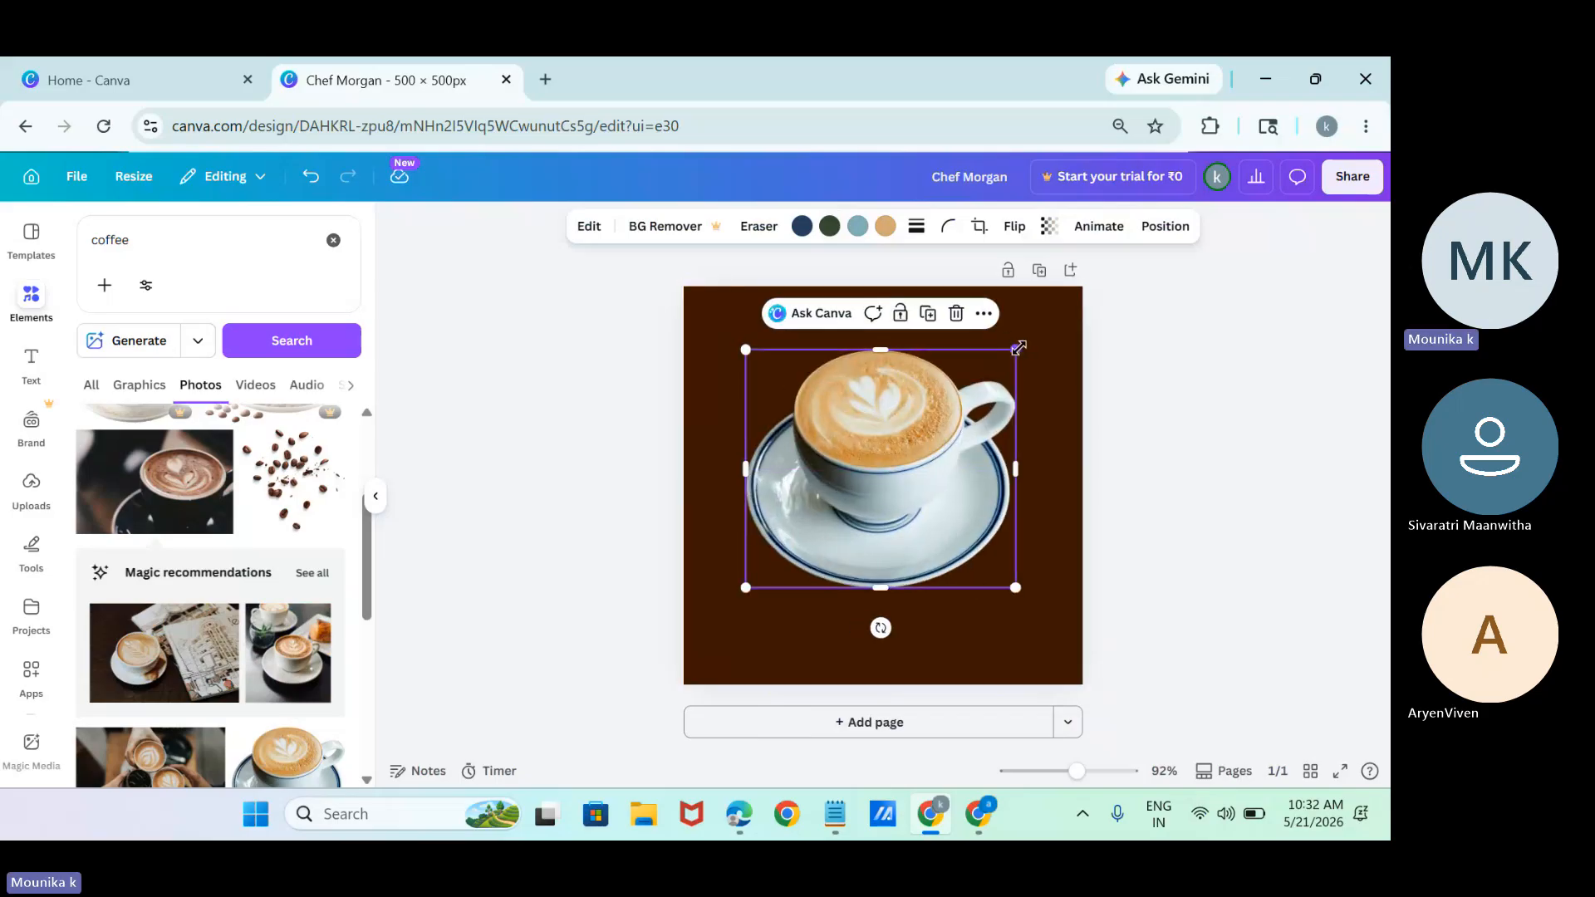
left_click_drag(912, 437, 907, 455)
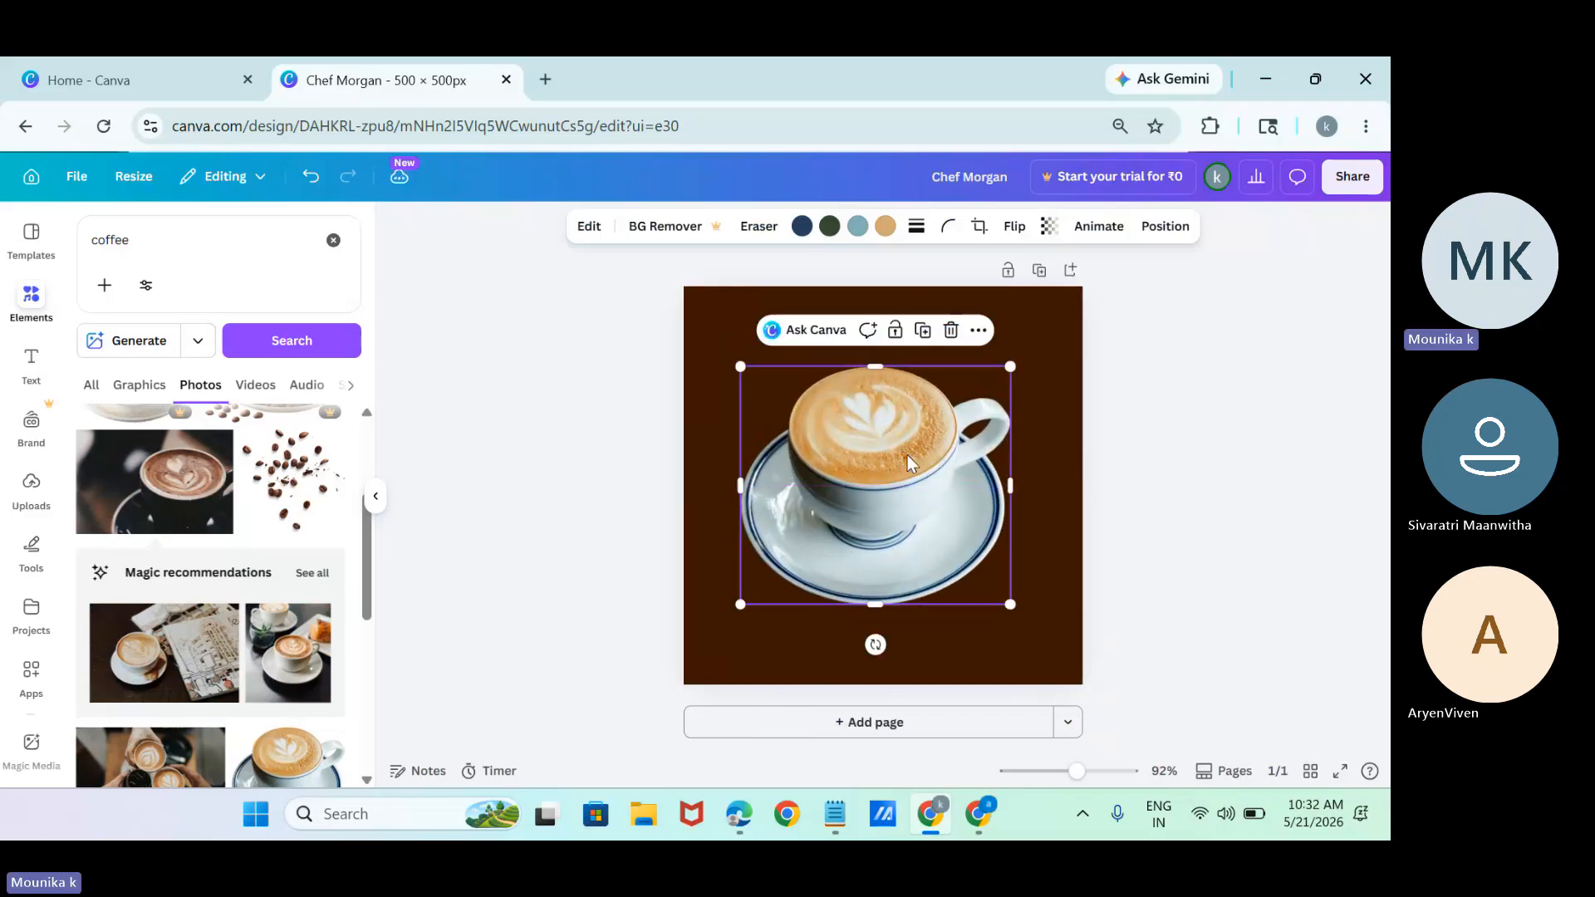
Replace the page background with the latte cup photo.
left_click(978, 330)
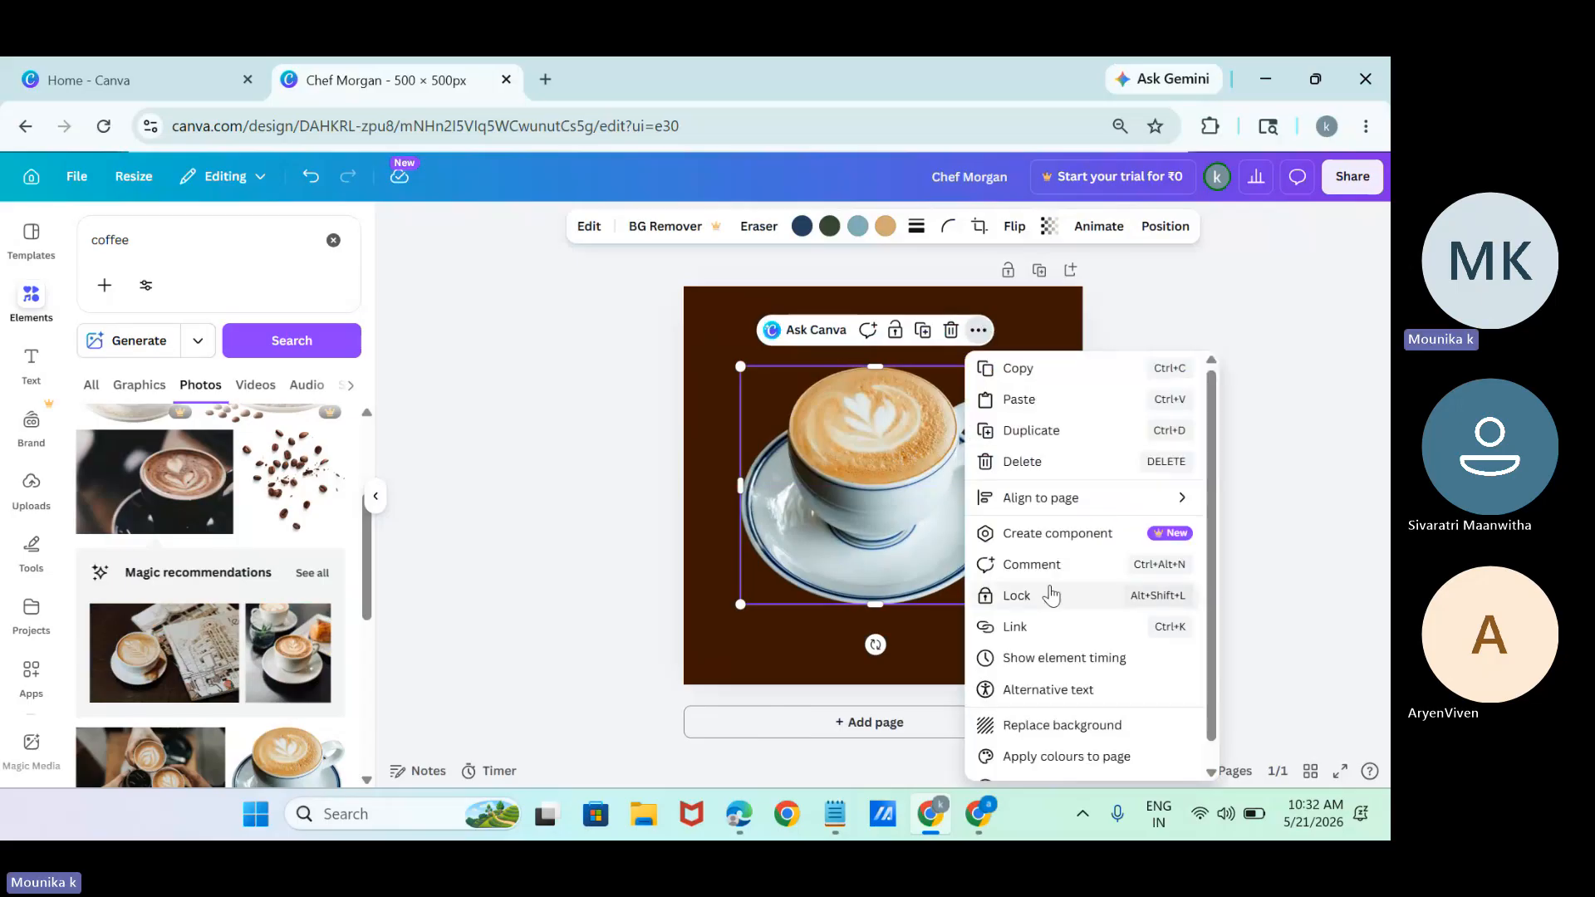
left_click(909, 495)
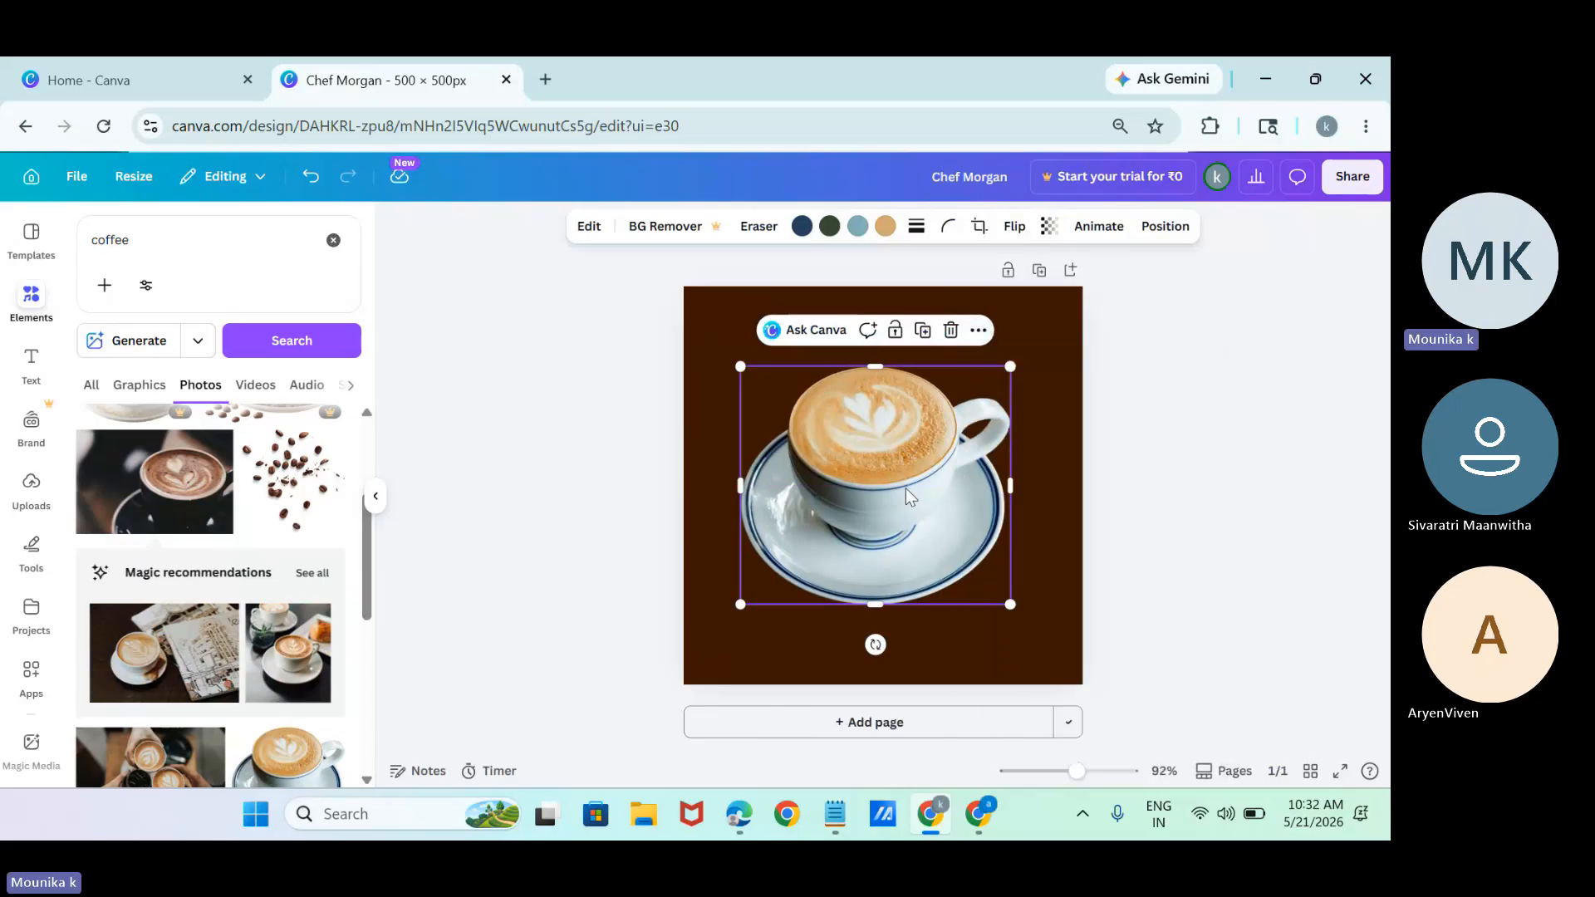
left_click(978, 331)
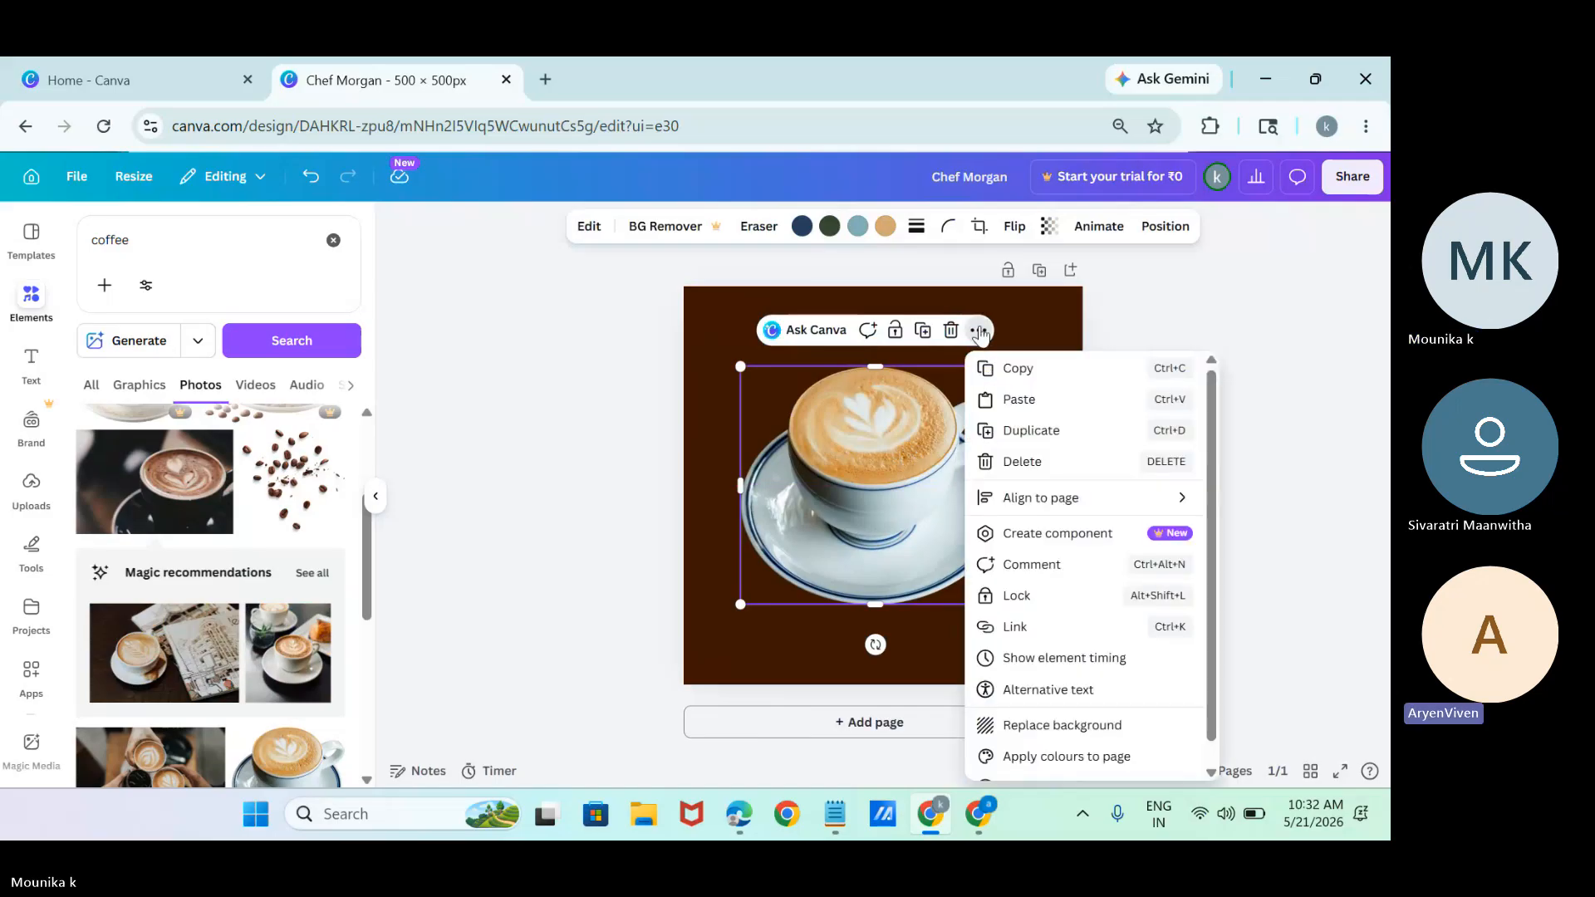
left_click(1155, 729)
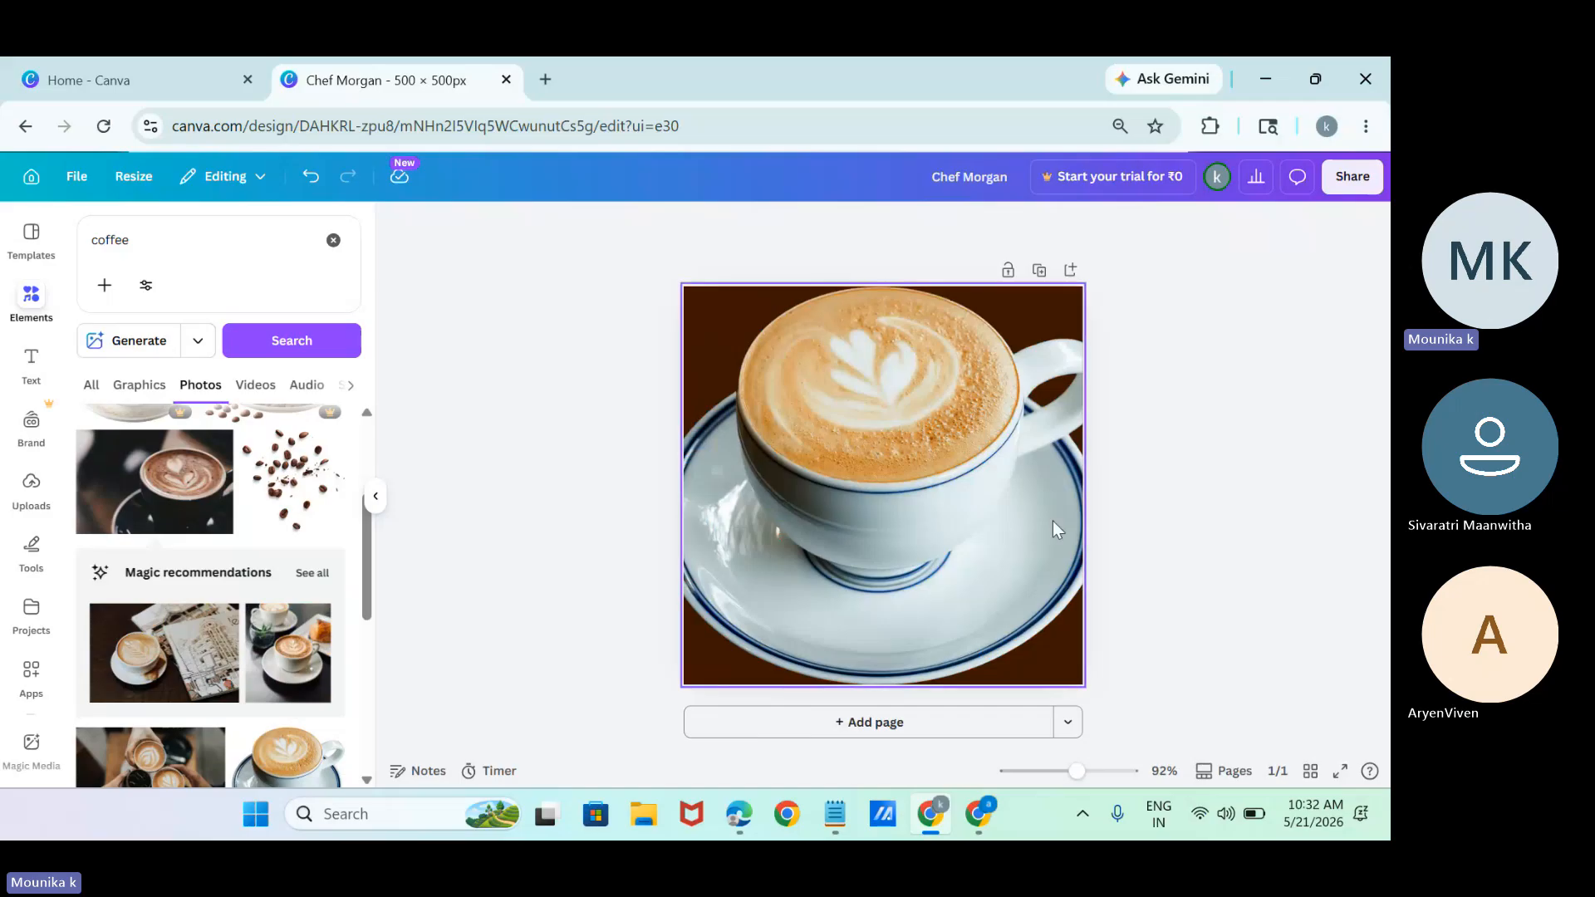
Lower the latte cup background's transparency value to about 12 so it fades into the brown.
left_click(892, 418)
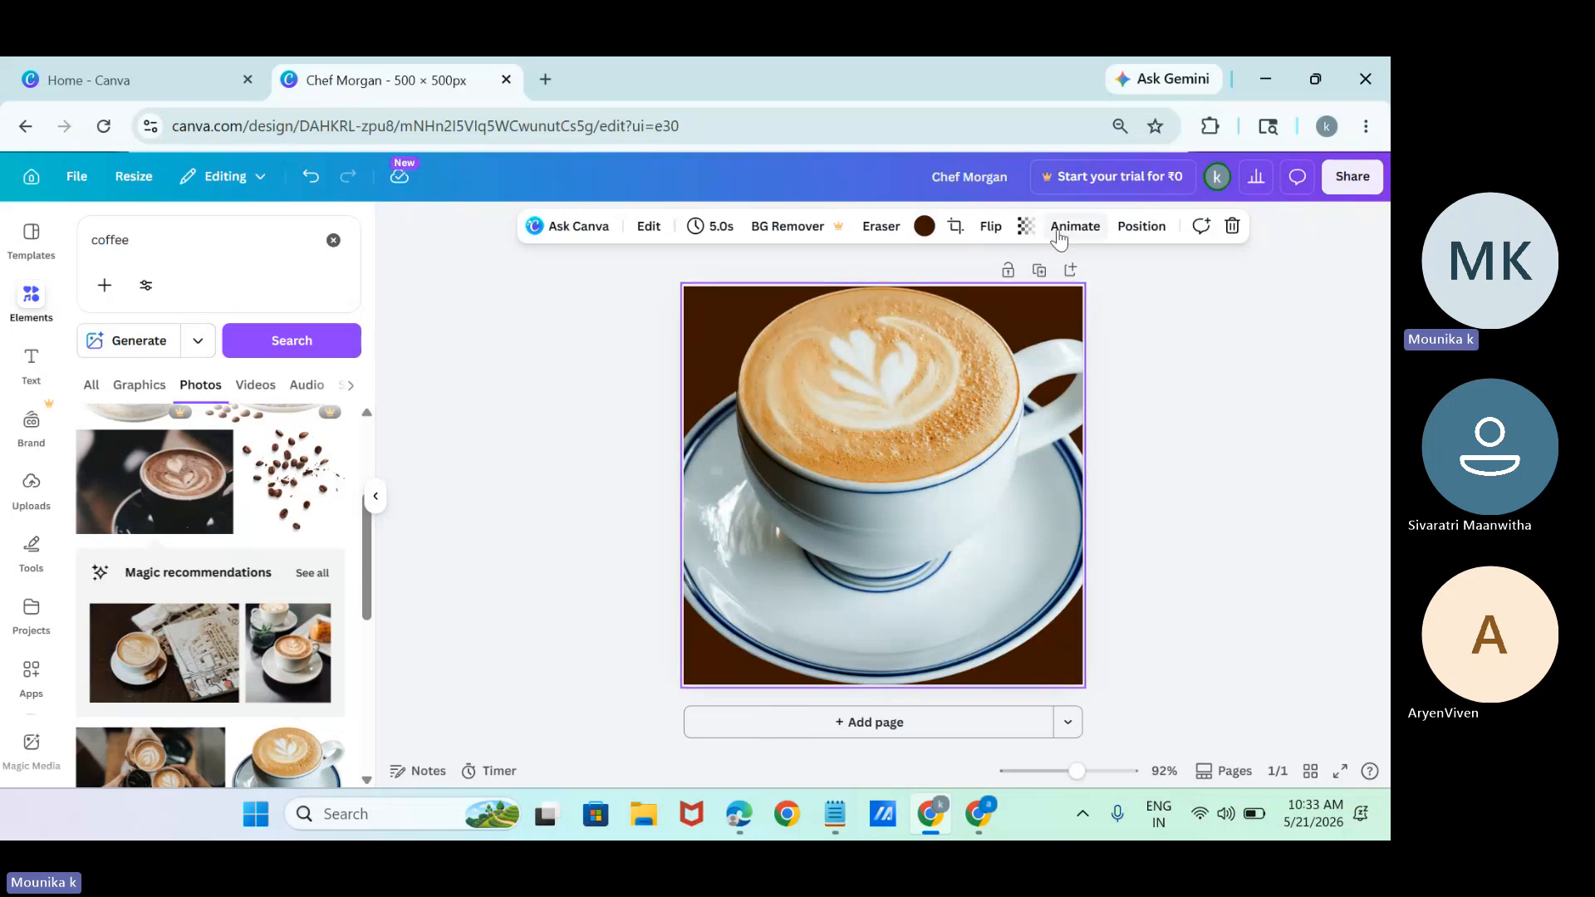
left_click(1026, 226)
left_click_drag(1069, 297, 951, 324)
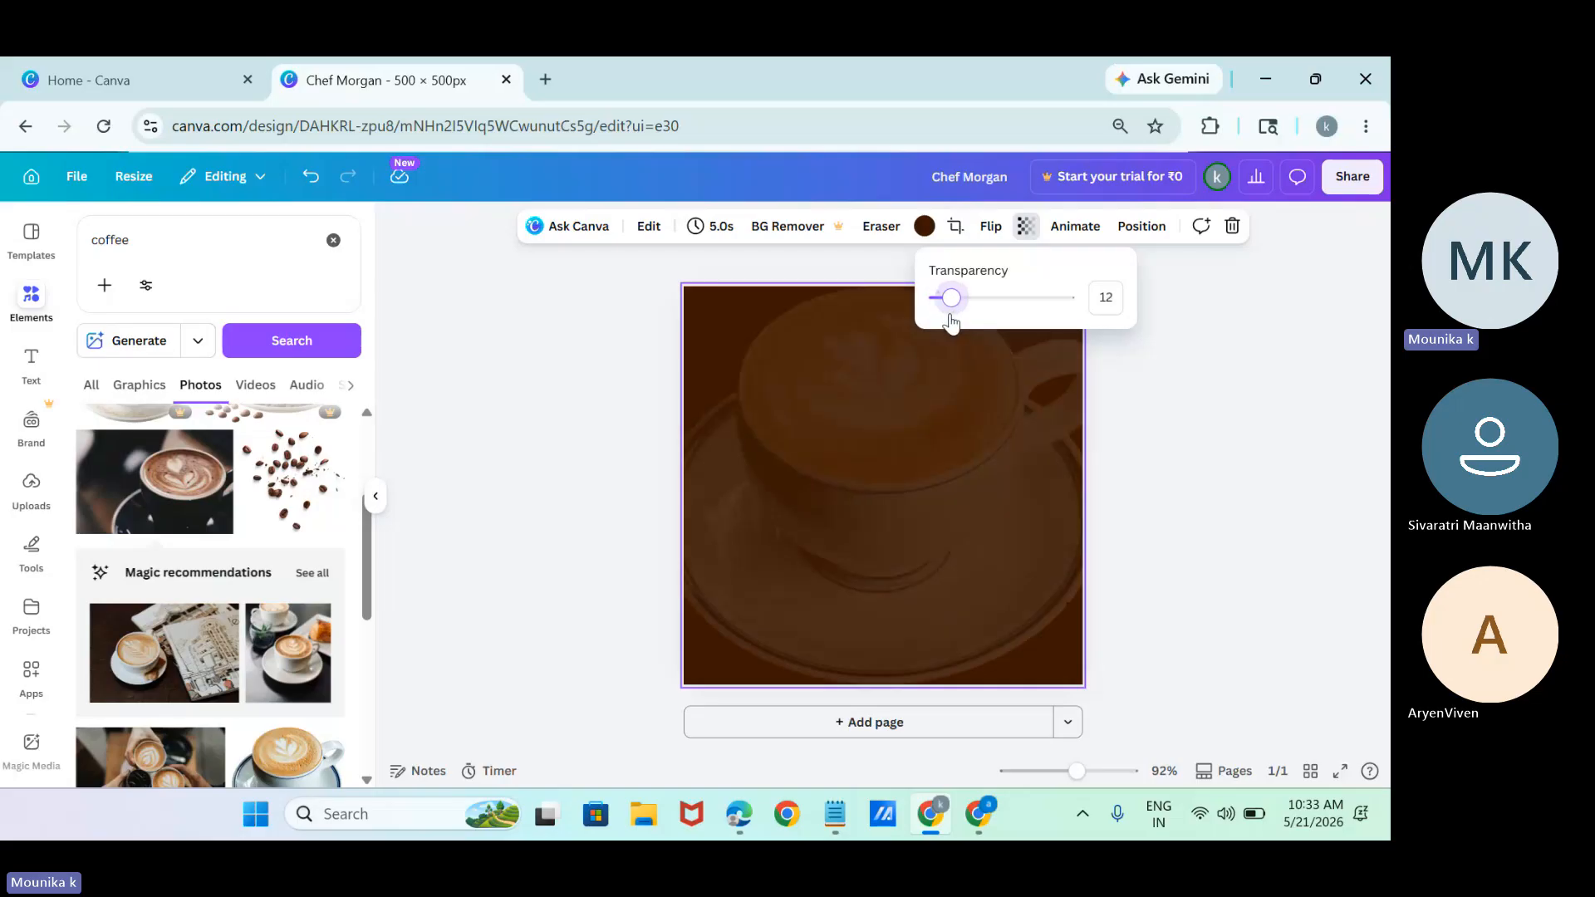
left_click(1180, 452)
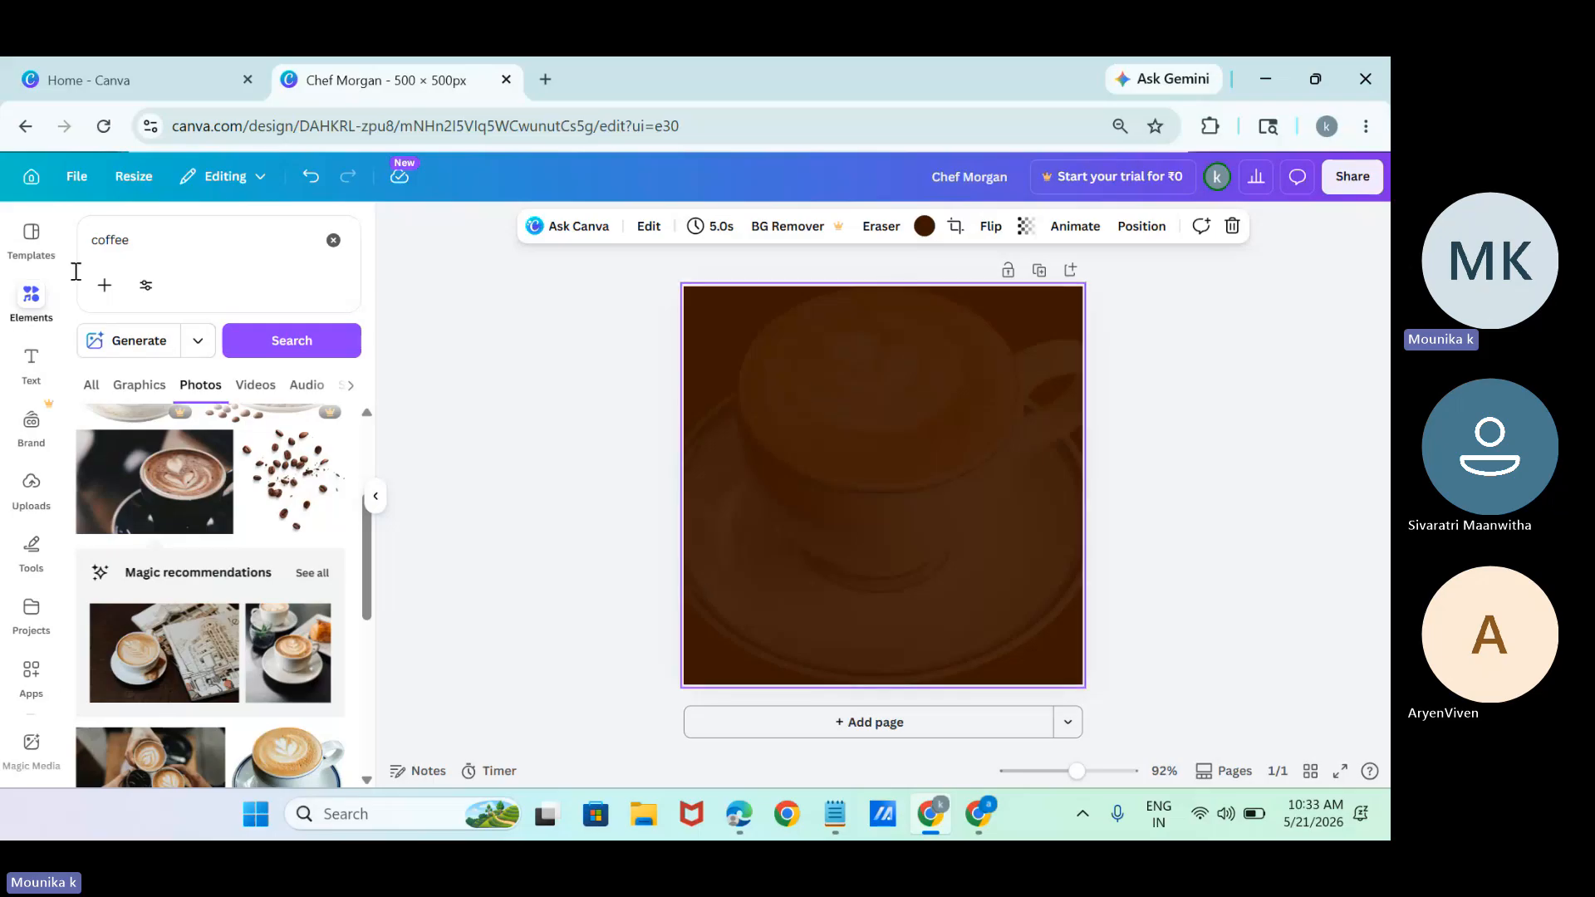
Extend the photo search term to "coffee logo" and run the search.
left_click(154, 240)
type("lo")
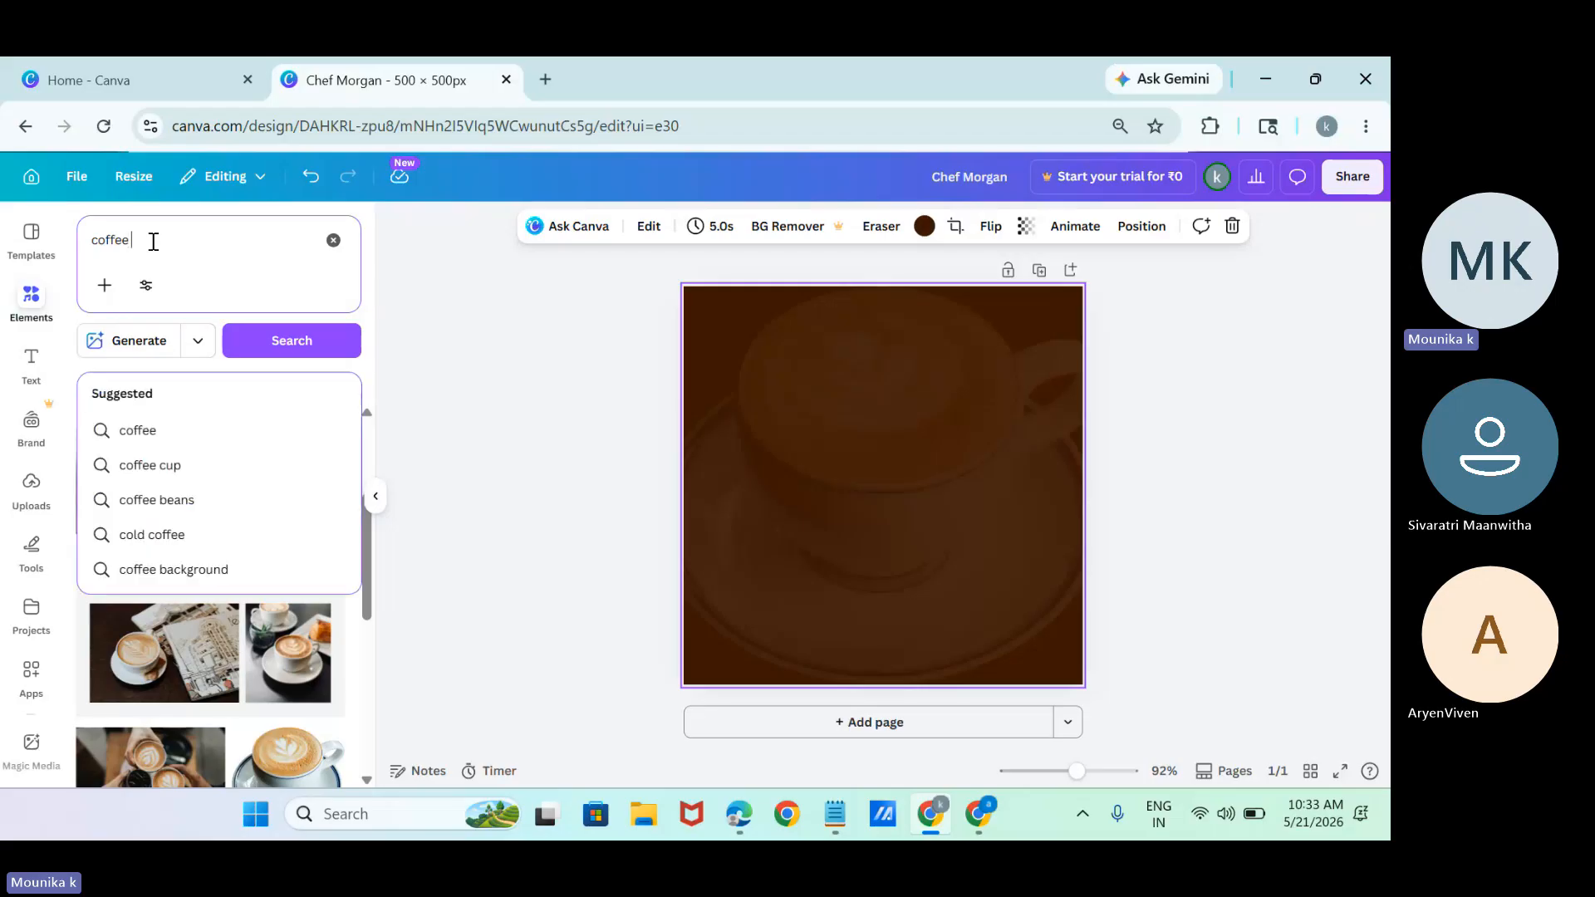
type("go")
key("Return")
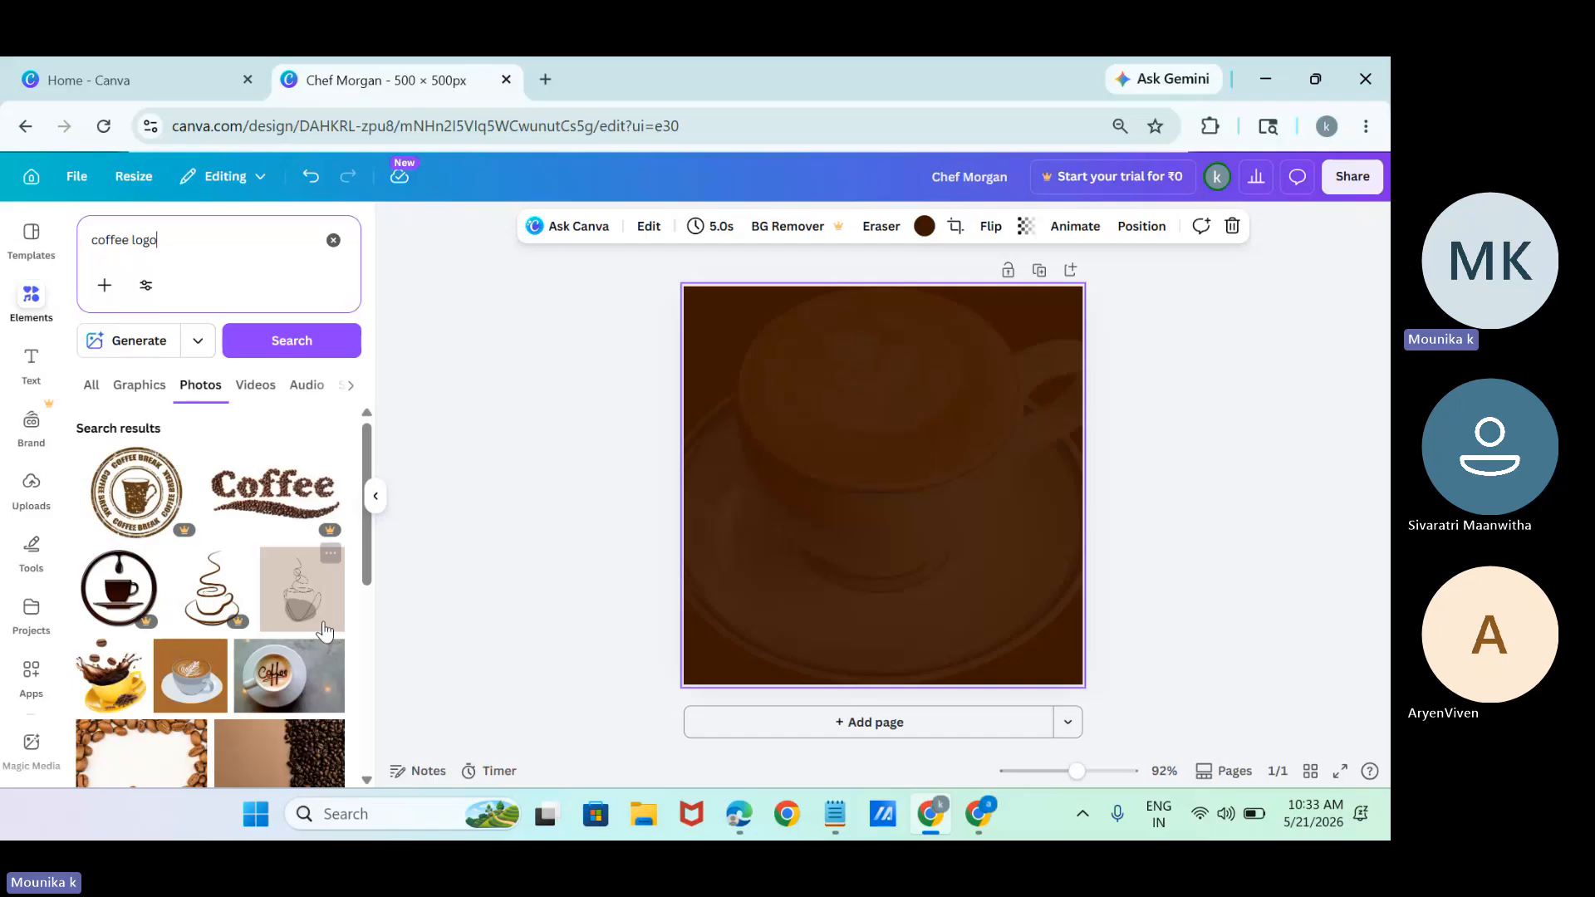
Add the yellow cup photo with splashing coffee and beans, placing it over the page's lower-right corner.
scroll(141, 575, "down", 2)
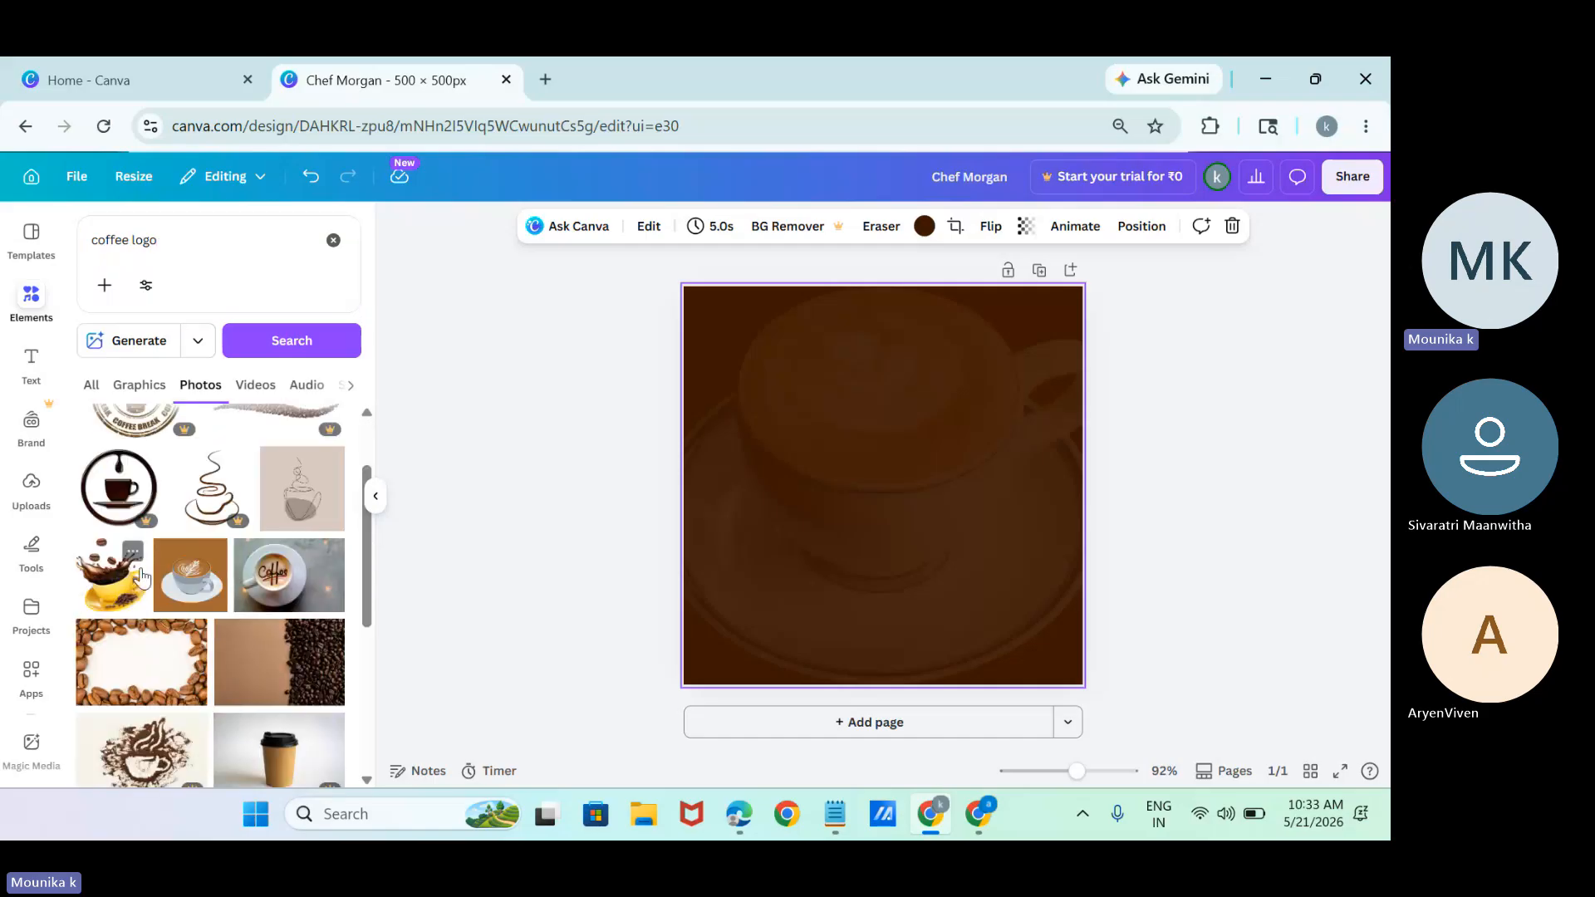
left_click(141, 576)
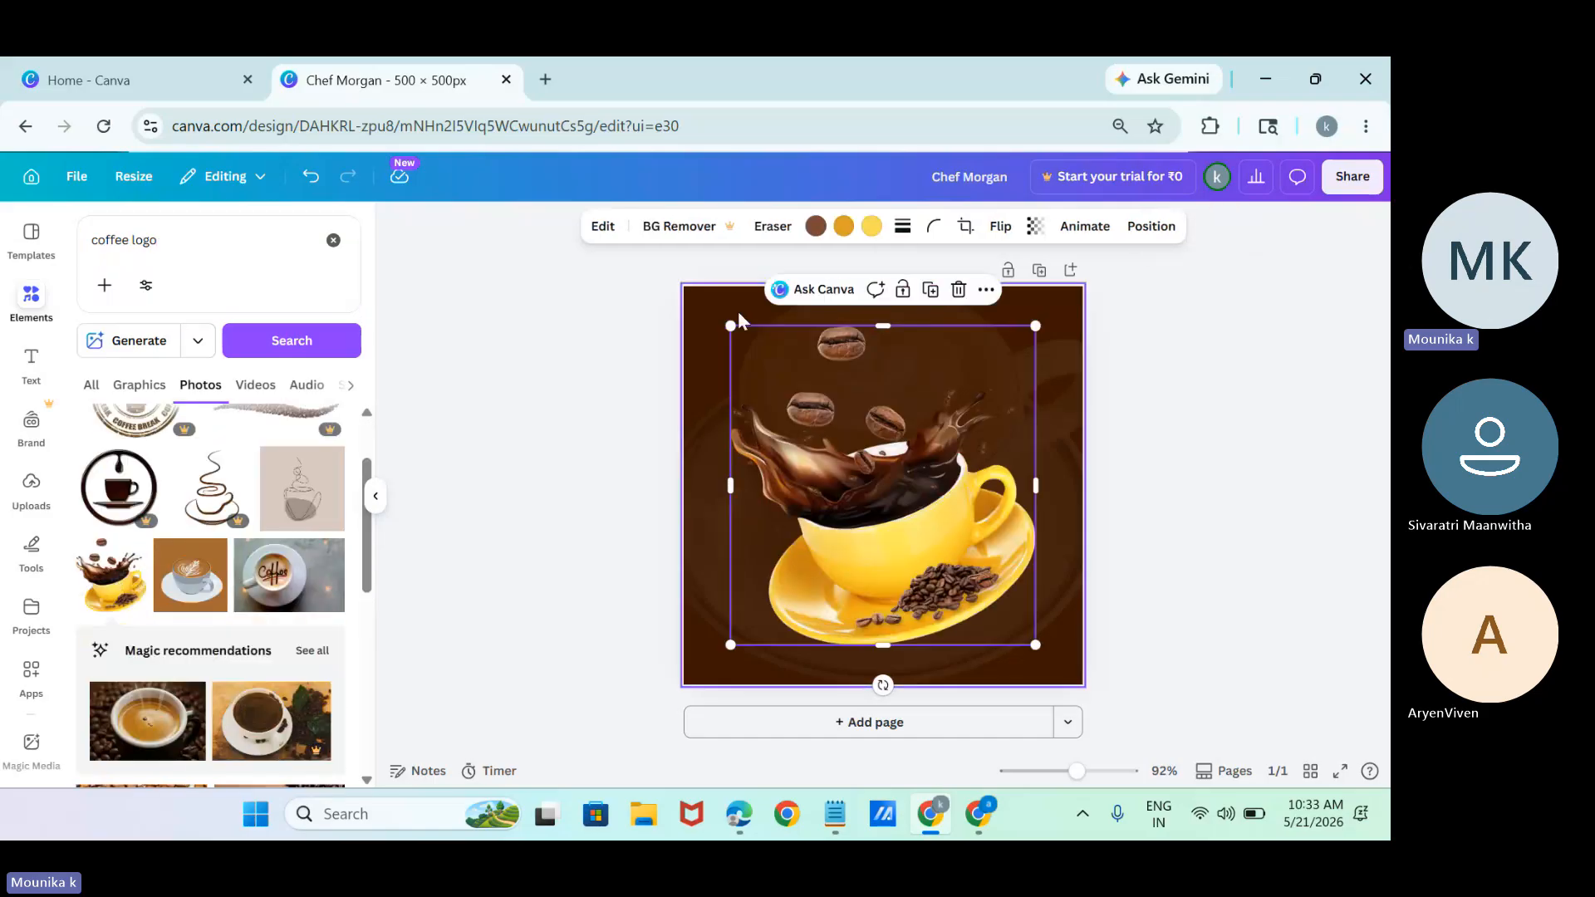
left_click_drag(791, 392, 894, 506)
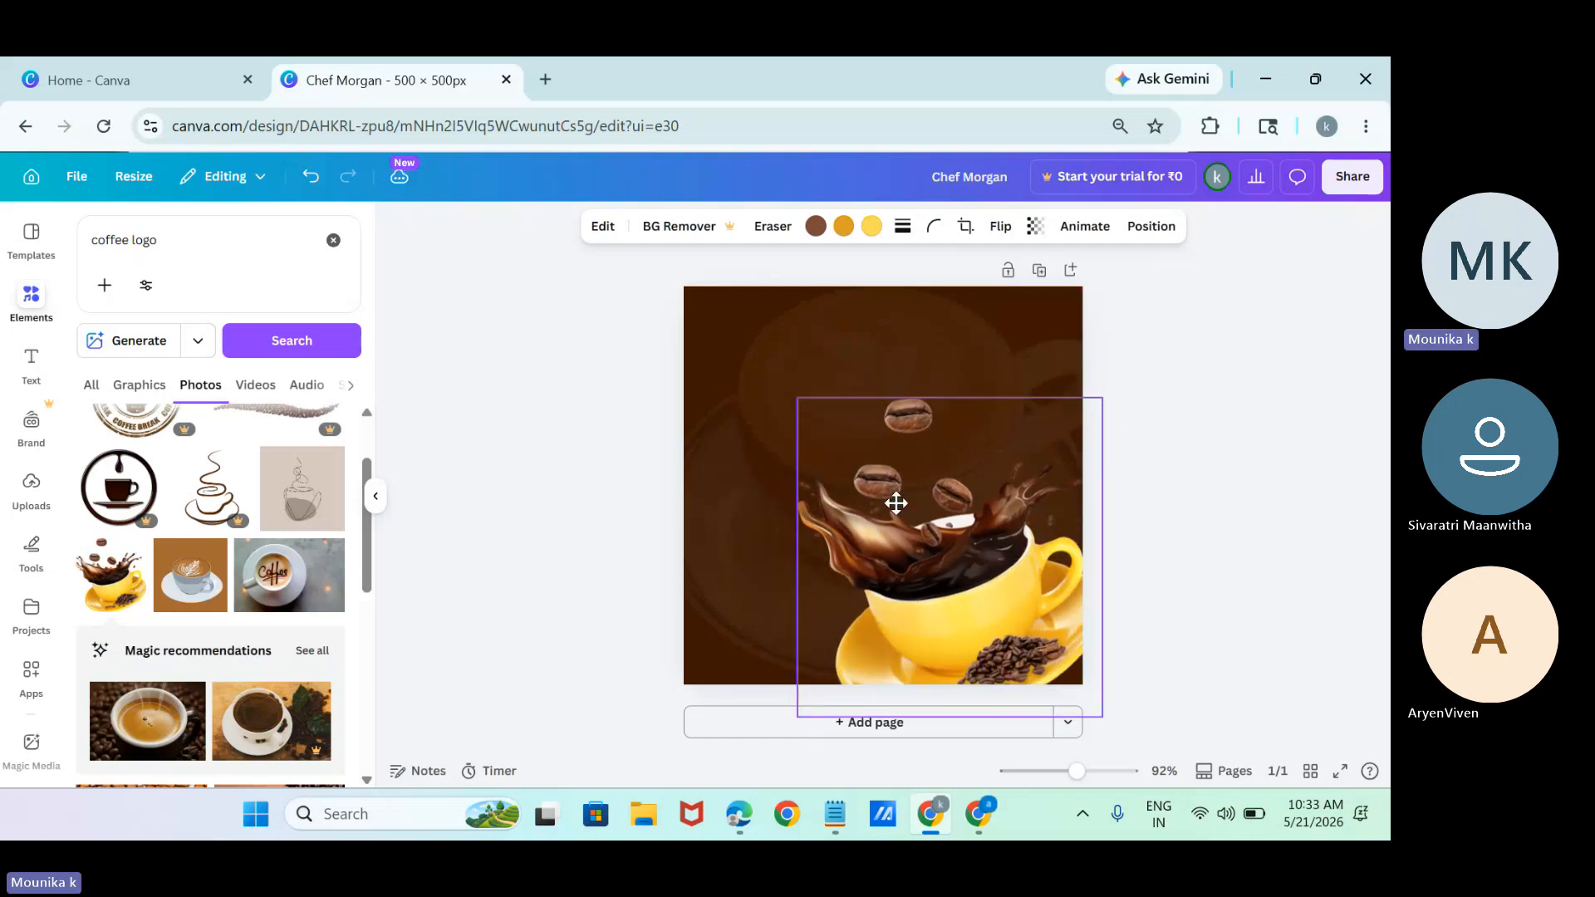
left_click(528, 463)
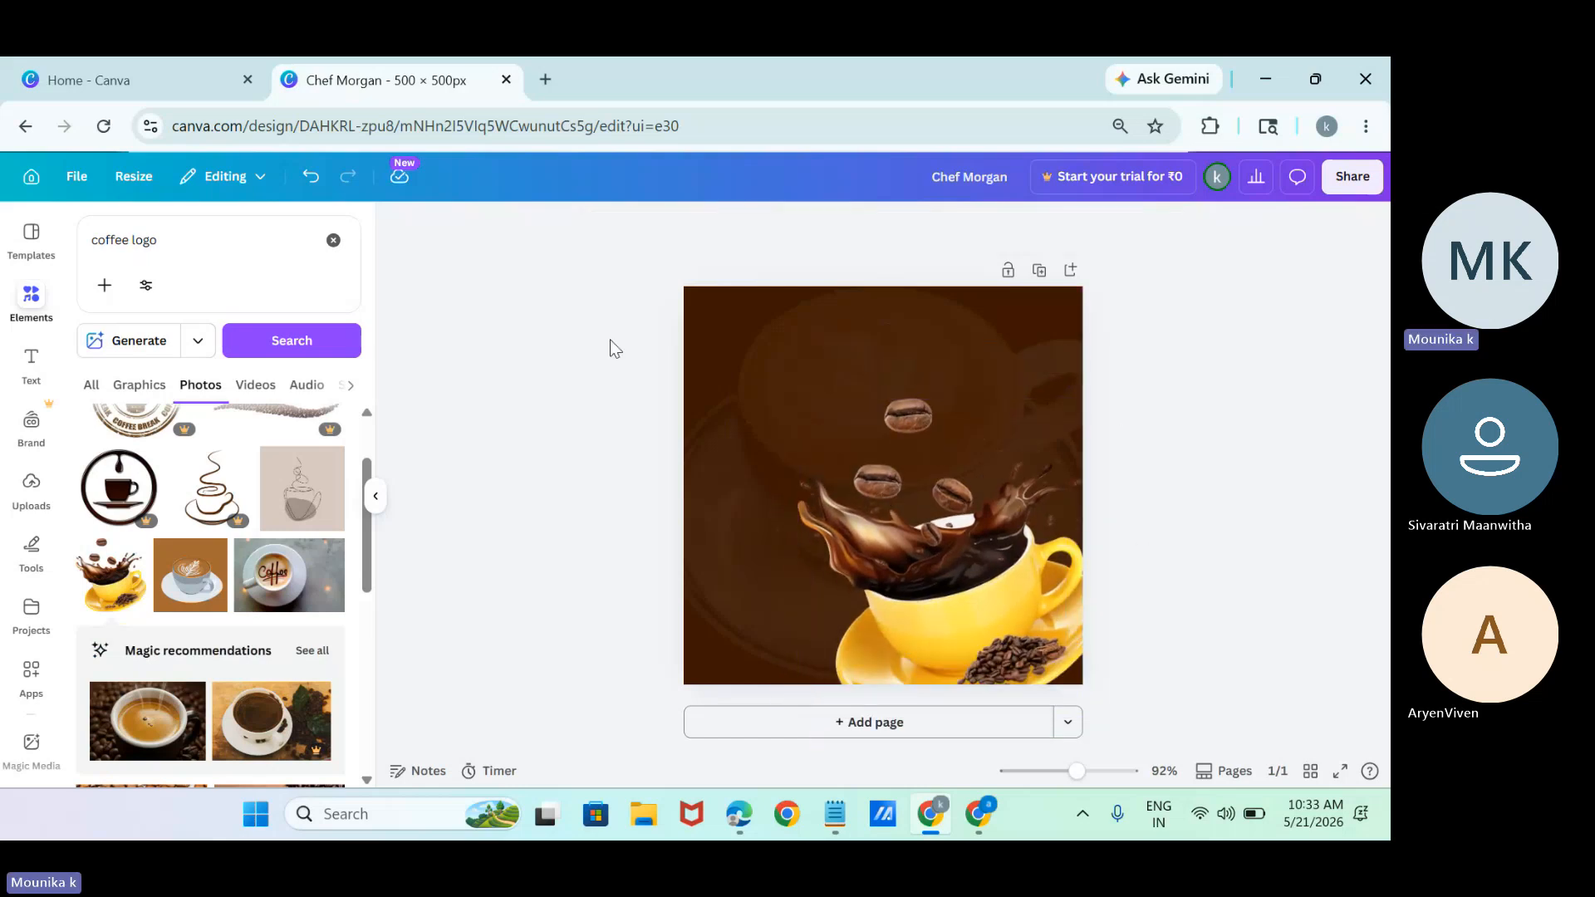
Clear the previous search term and search the photos for "offer".
left_click(213, 227)
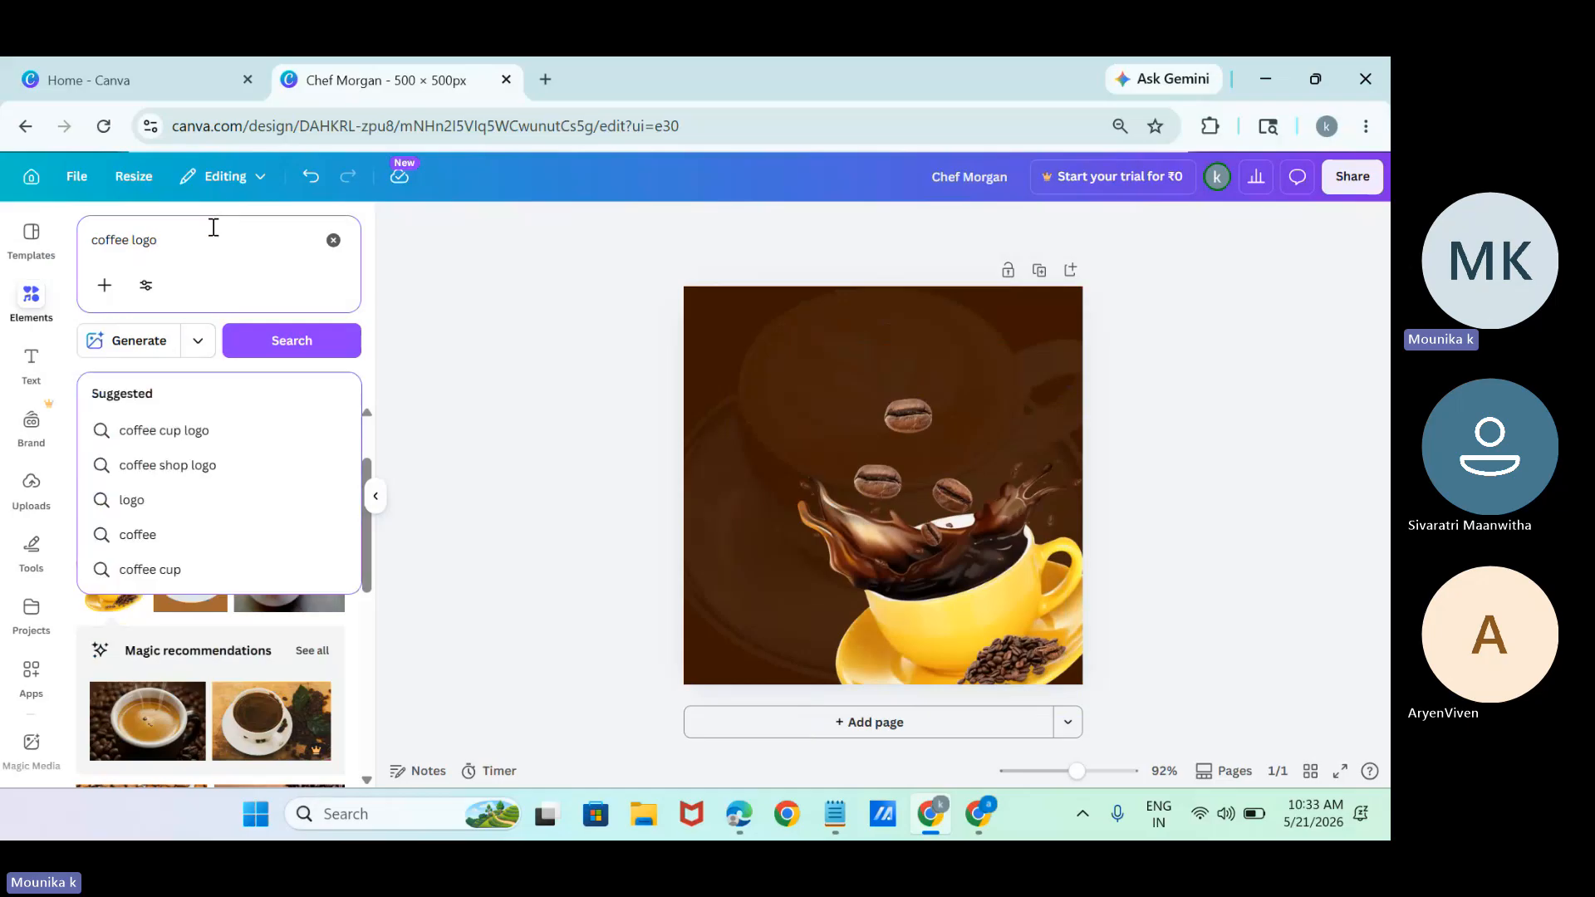
key("BackSpace")
key("BackSpace")
key("BackSpace")
key("BackSpace")
key("BackSpace")
key("BackSpace")
key("BackSpace")
key("BackSpace")
key("BackSpace")
key("BackSpace")
key("BackSpace")
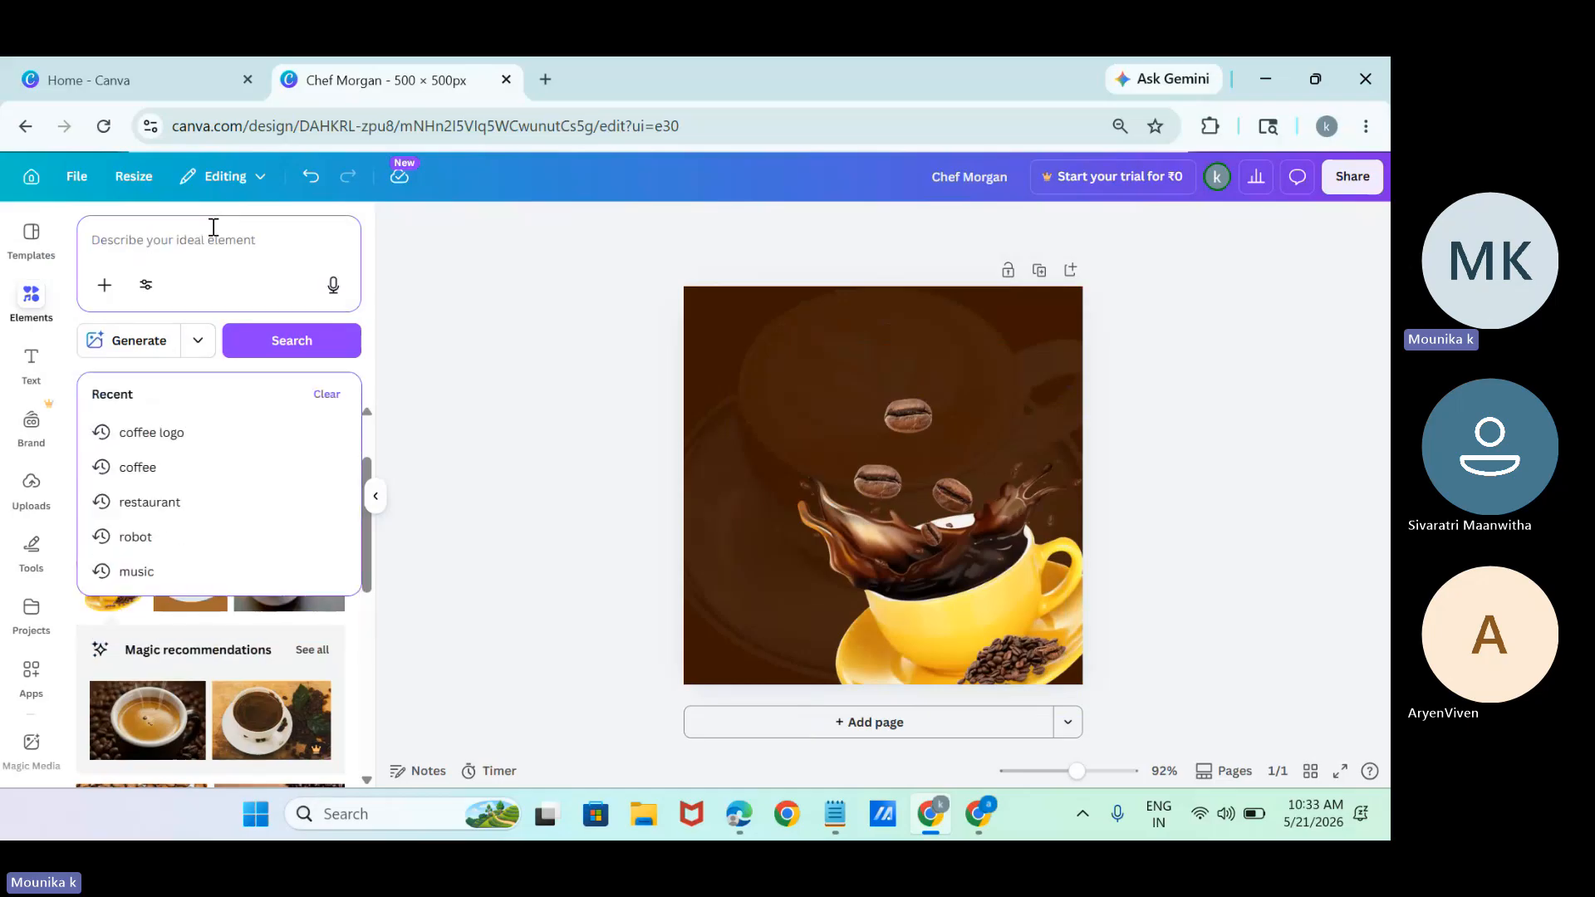
type("offer")
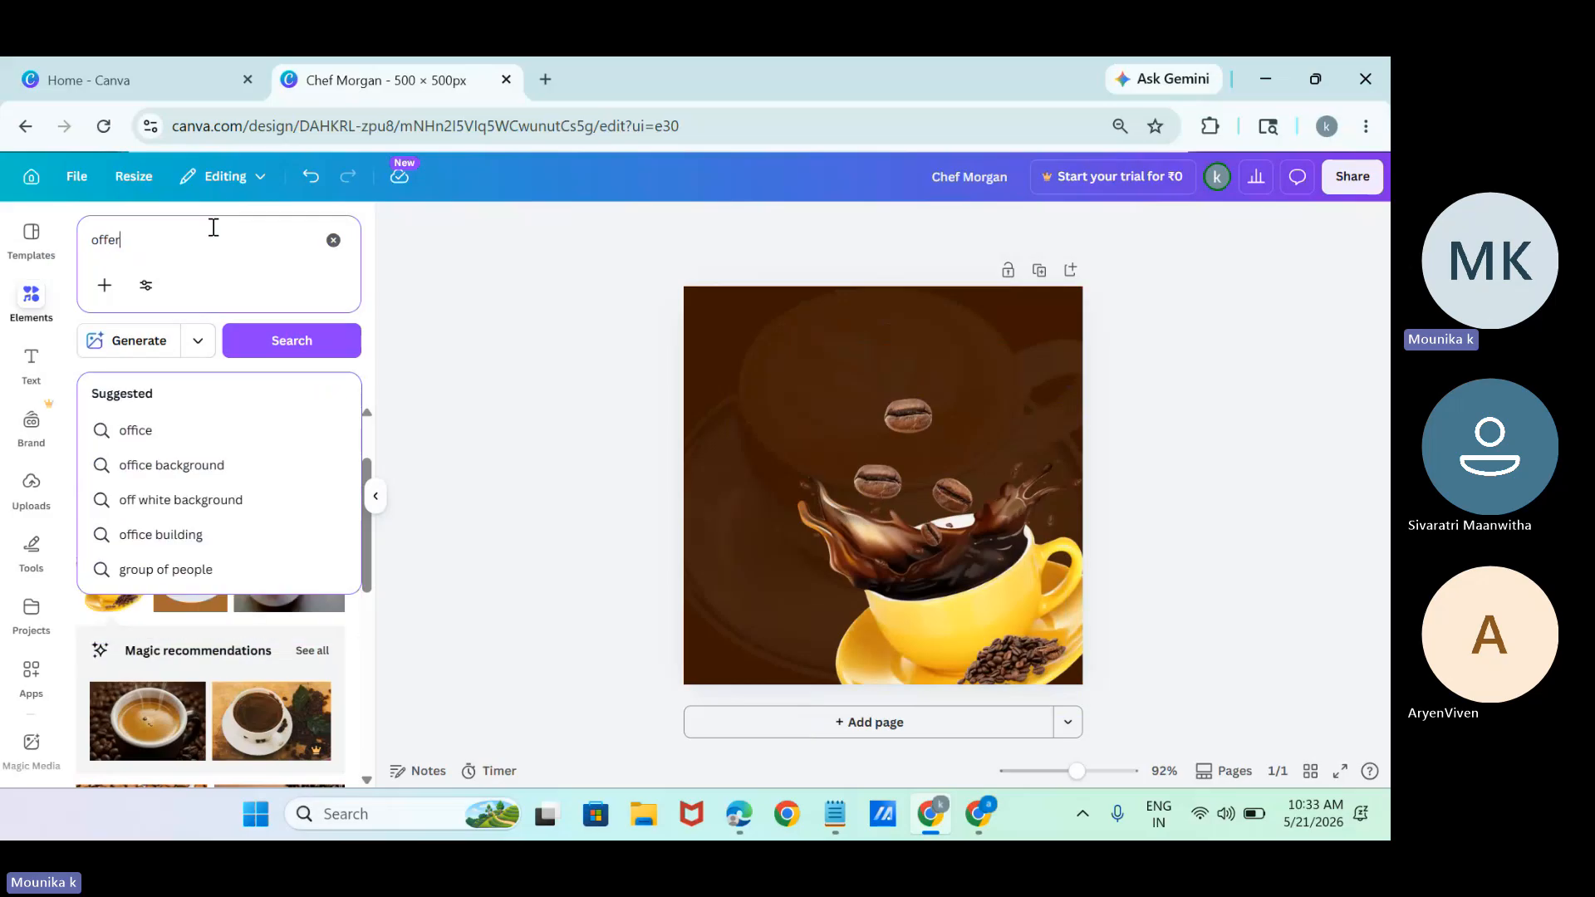
key("Return")
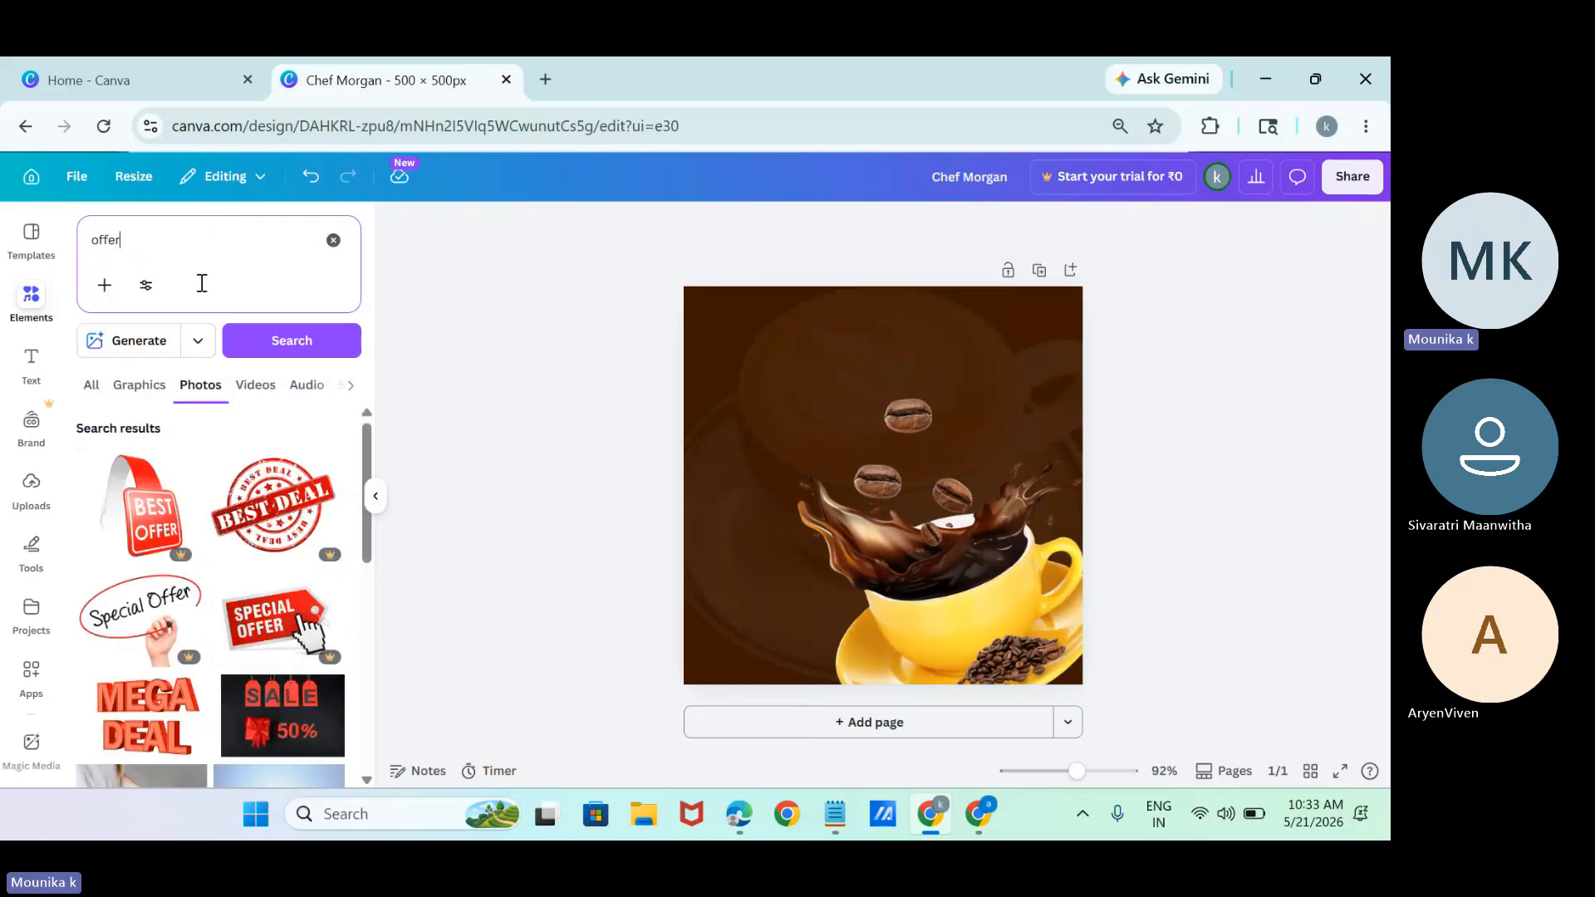
Look through the "offer" photo results for a suitable offer label for the coffee post.
left_click(371, 552)
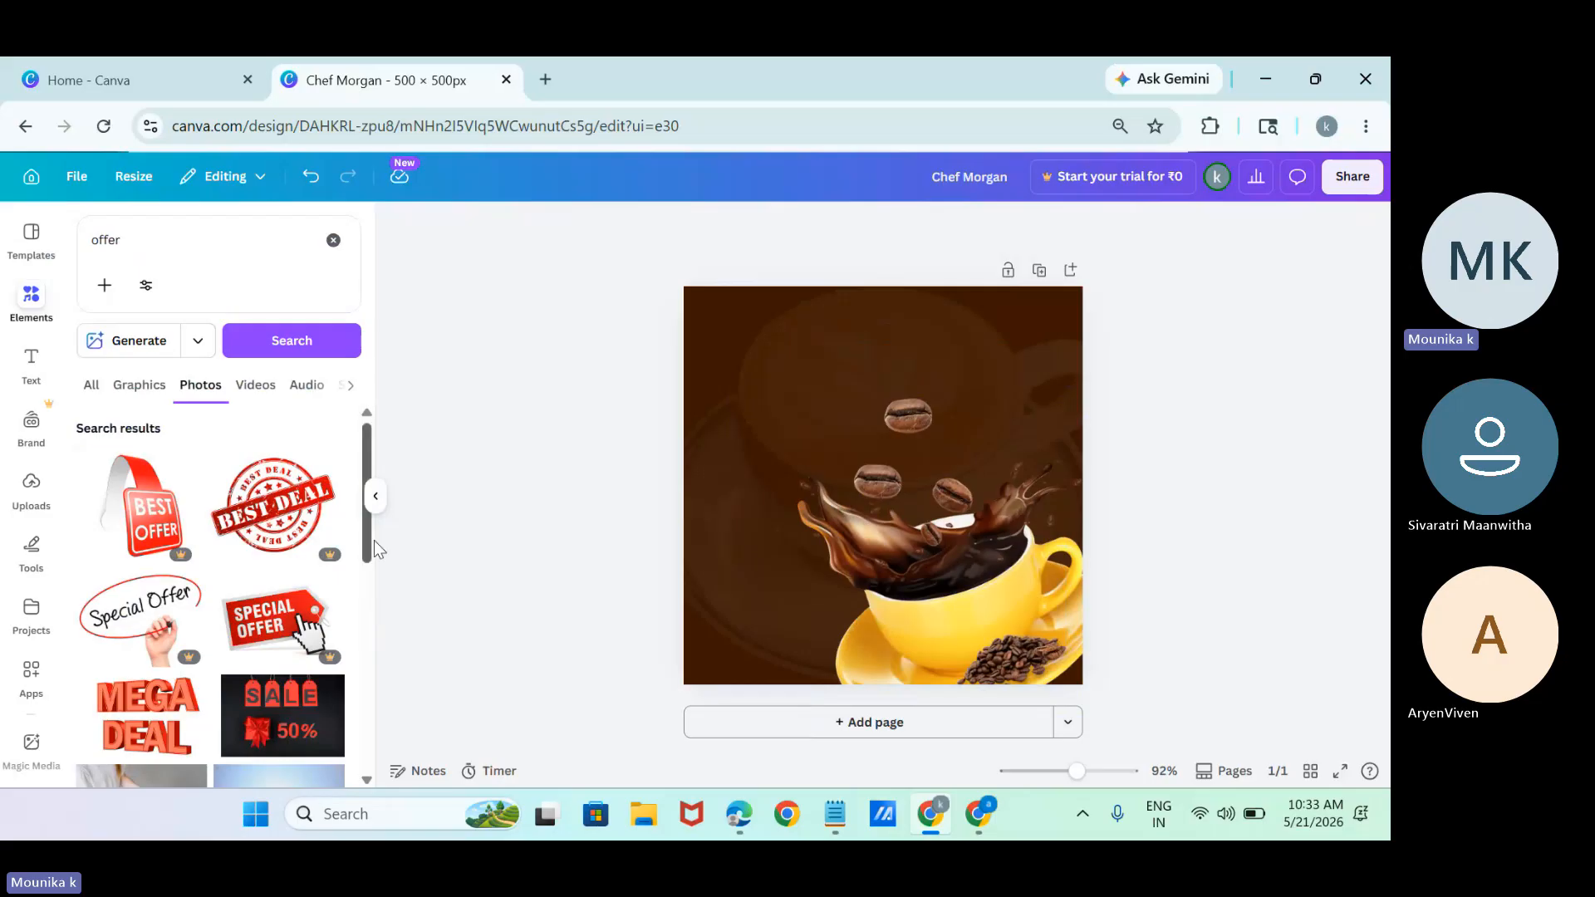
scroll(371, 565, "down", 1)
left_click_drag(367, 567, 381, 838)
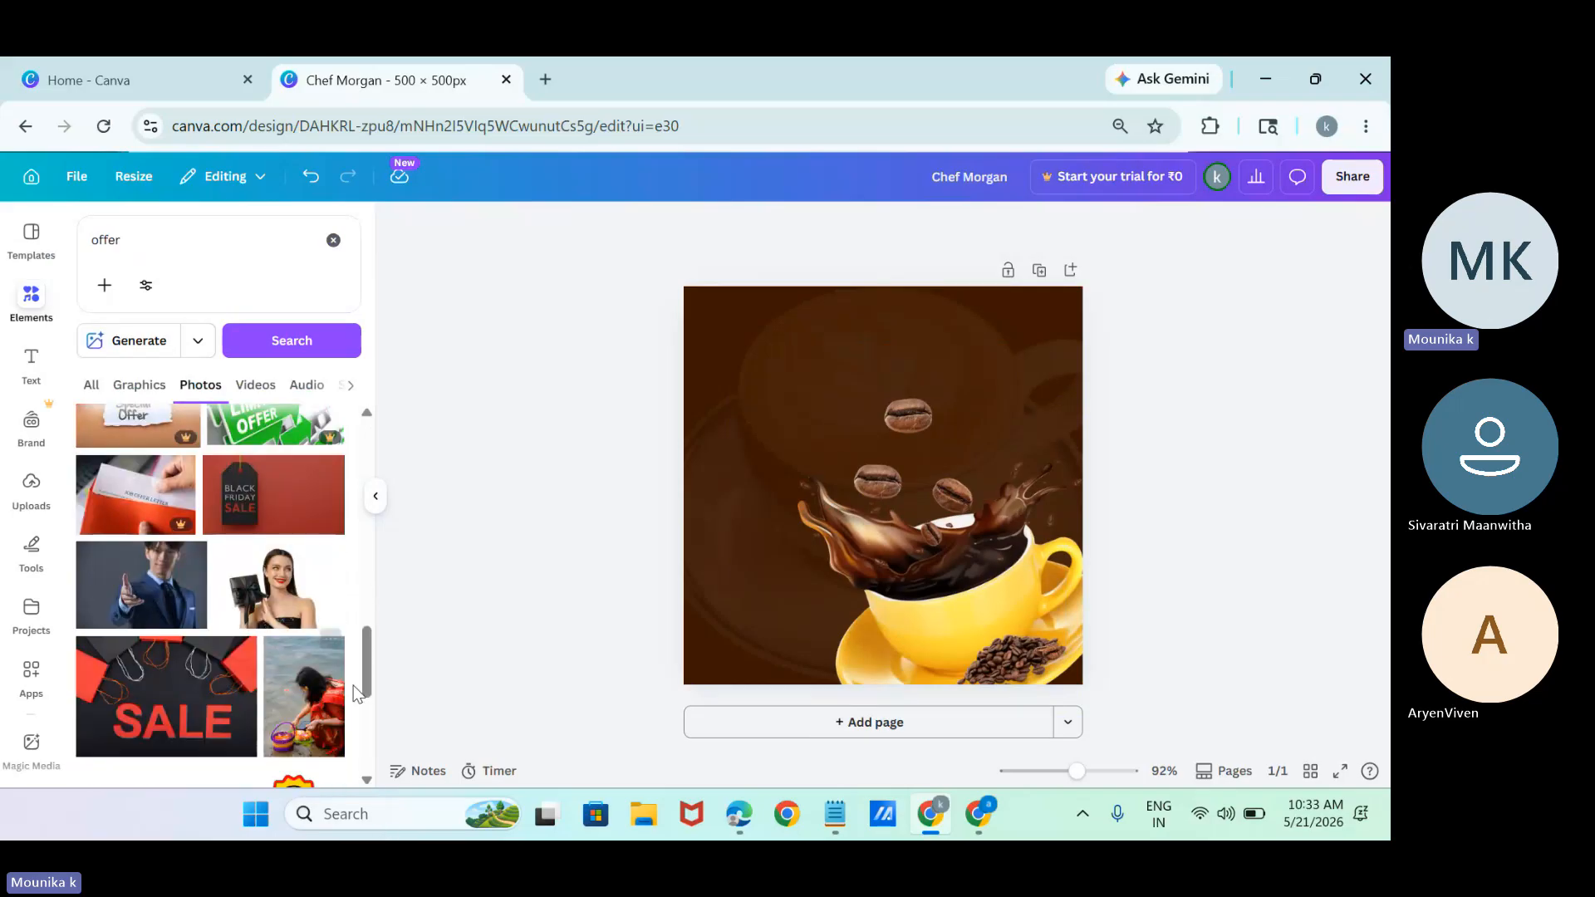
scroll(358, 698, "down", 10)
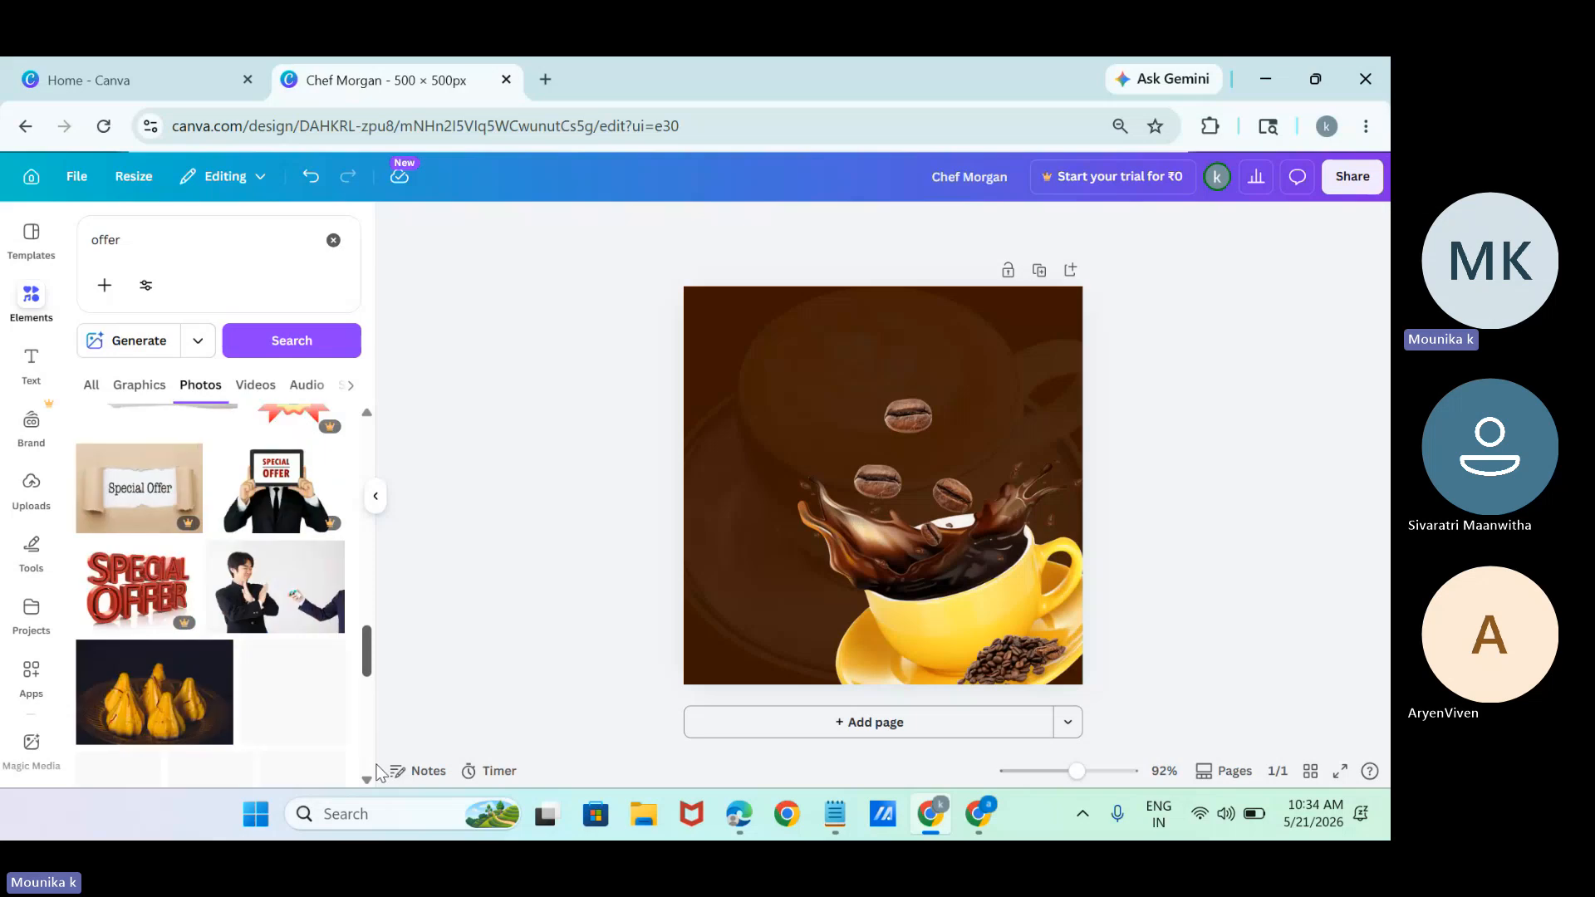
scroll(384, 806, "down", 3)
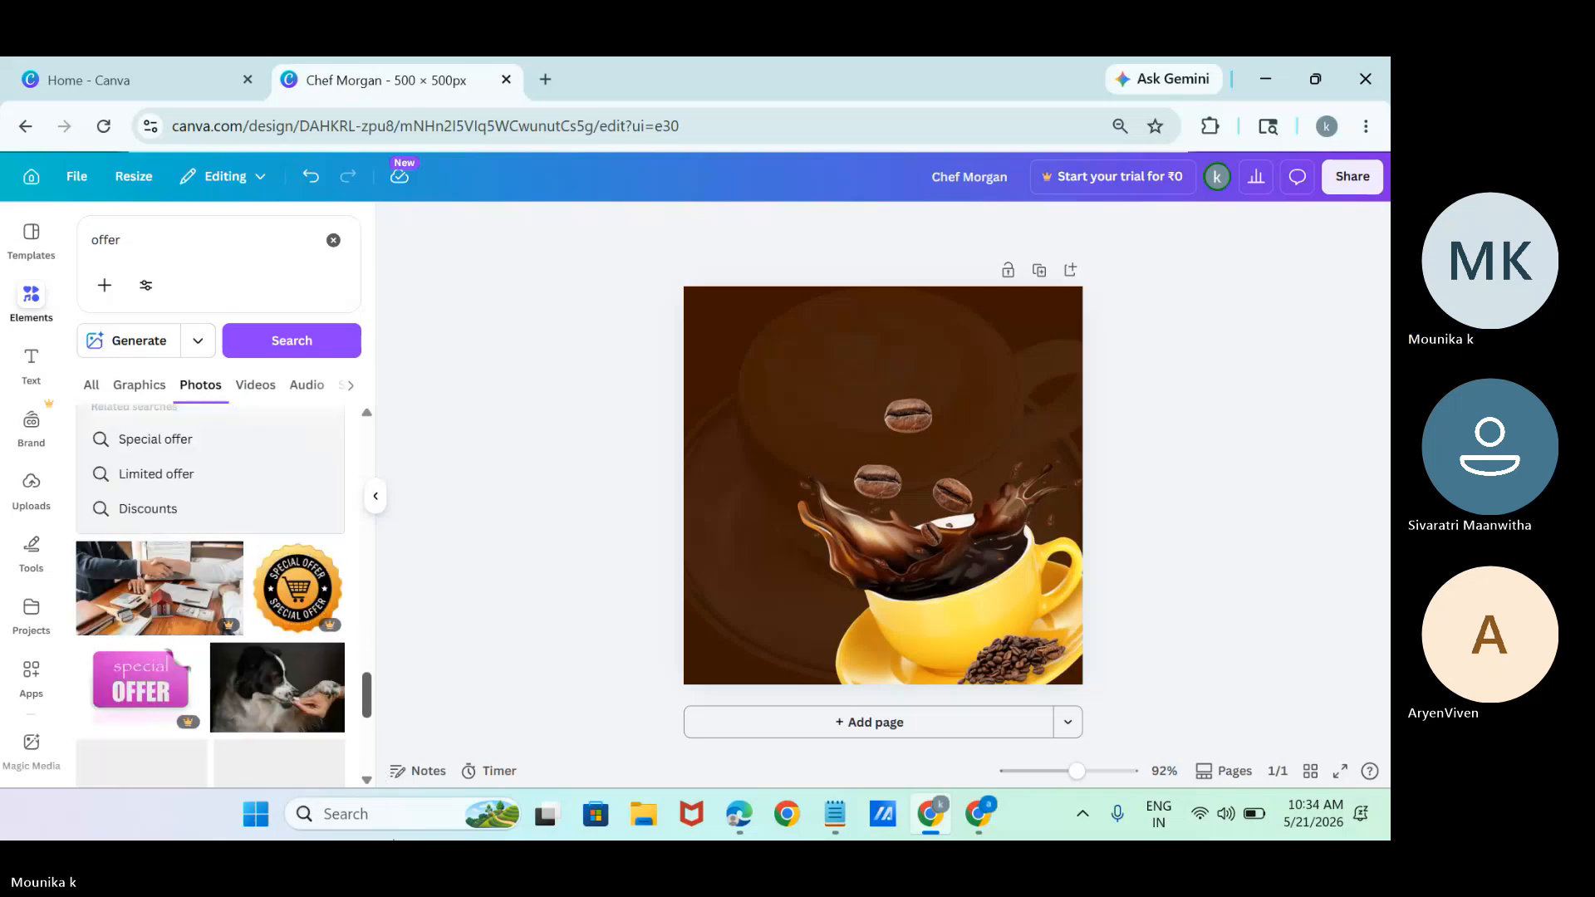
scroll(394, 837, "up", 3)
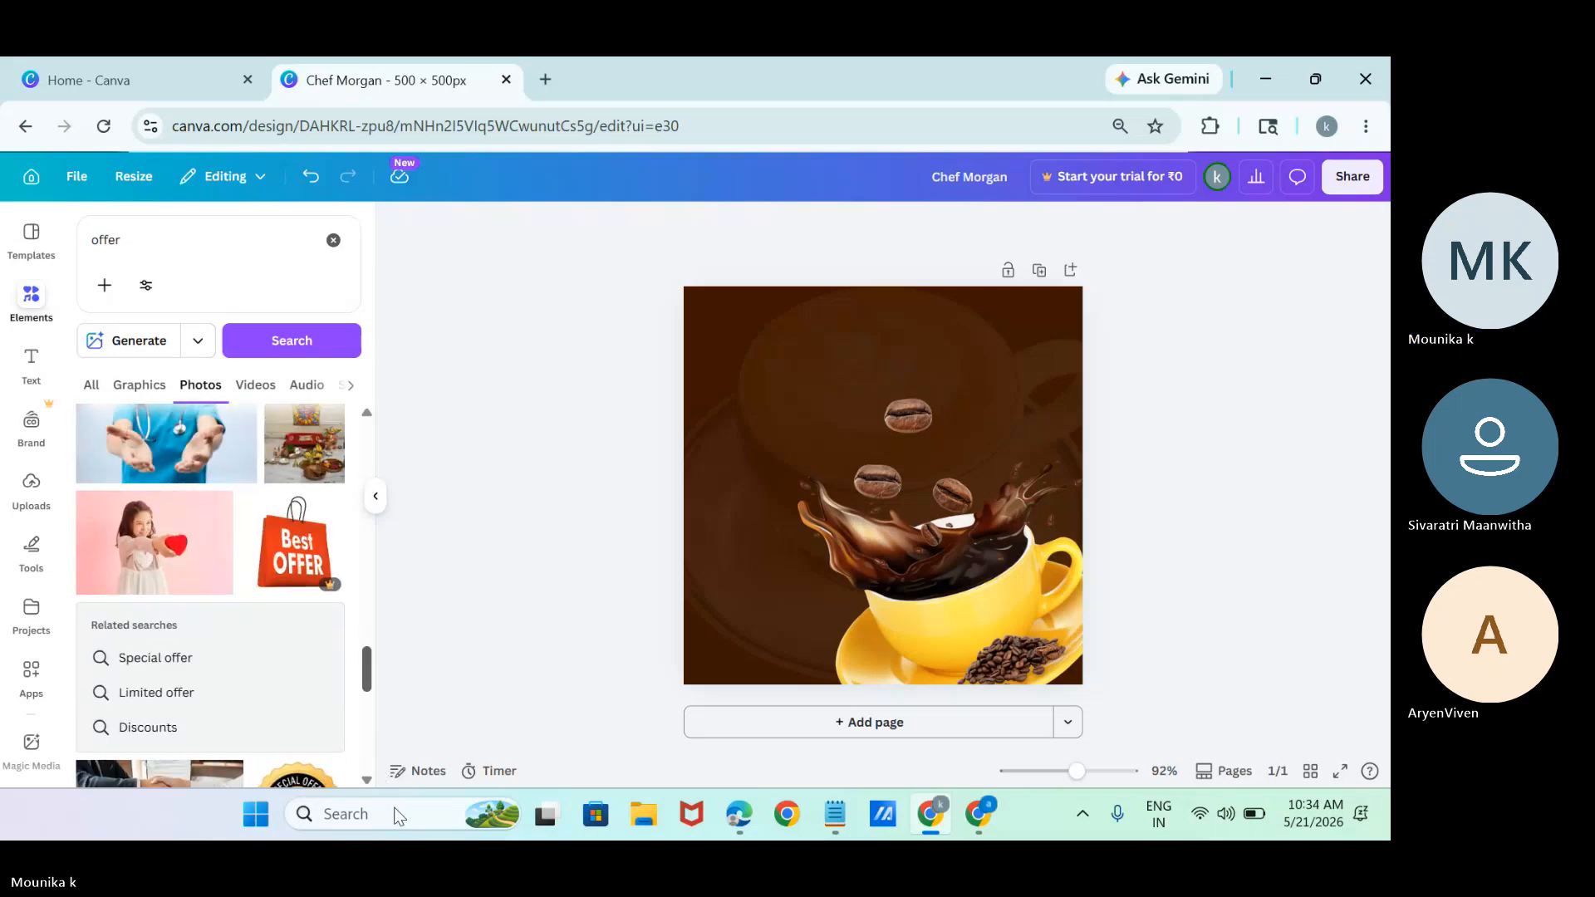
scroll(397, 839, "down", 3)
left_click_drag(399, 839, 414, 570)
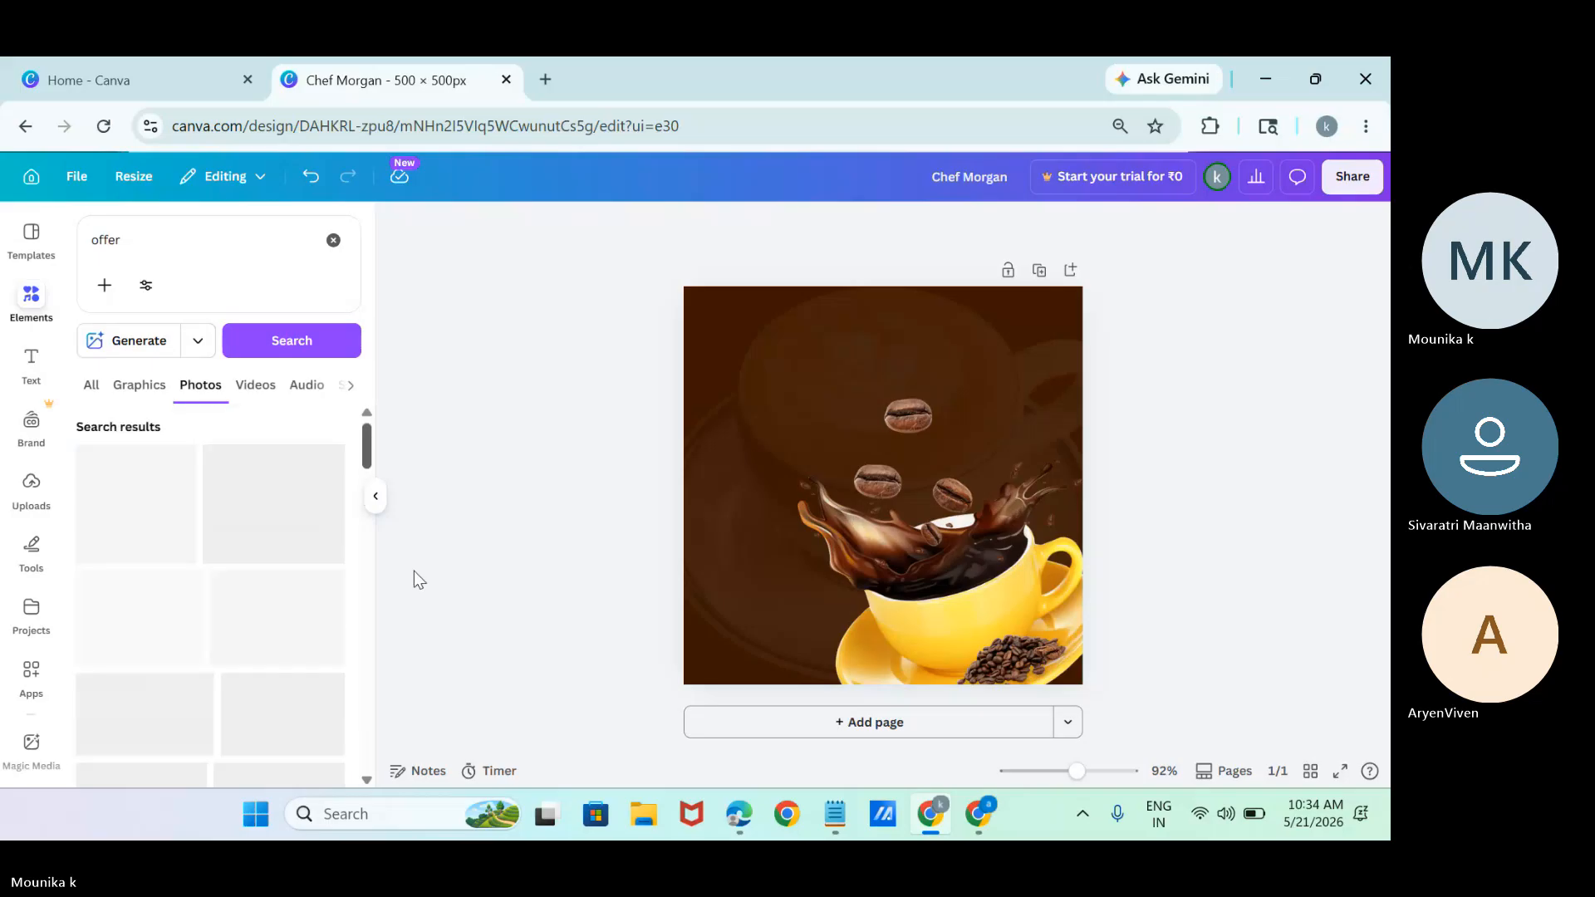
Switch the "offer" results to graphics and add the black handwritten "SPECIAL offer" lettering to the page.
left_click(133, 389)
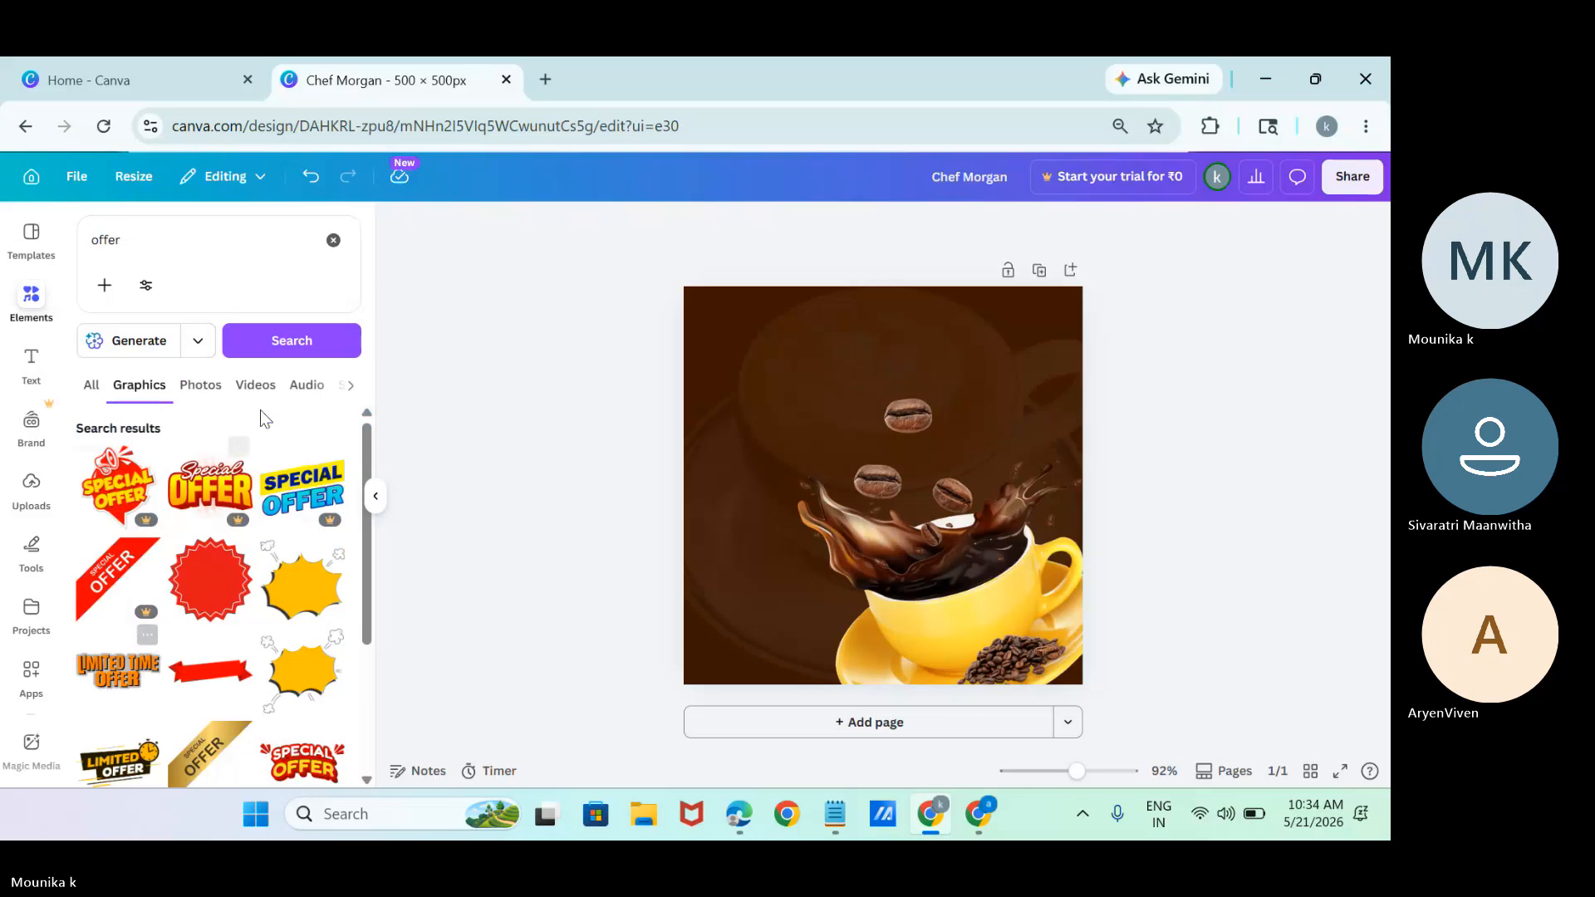
left_click_drag(366, 625, 375, 839)
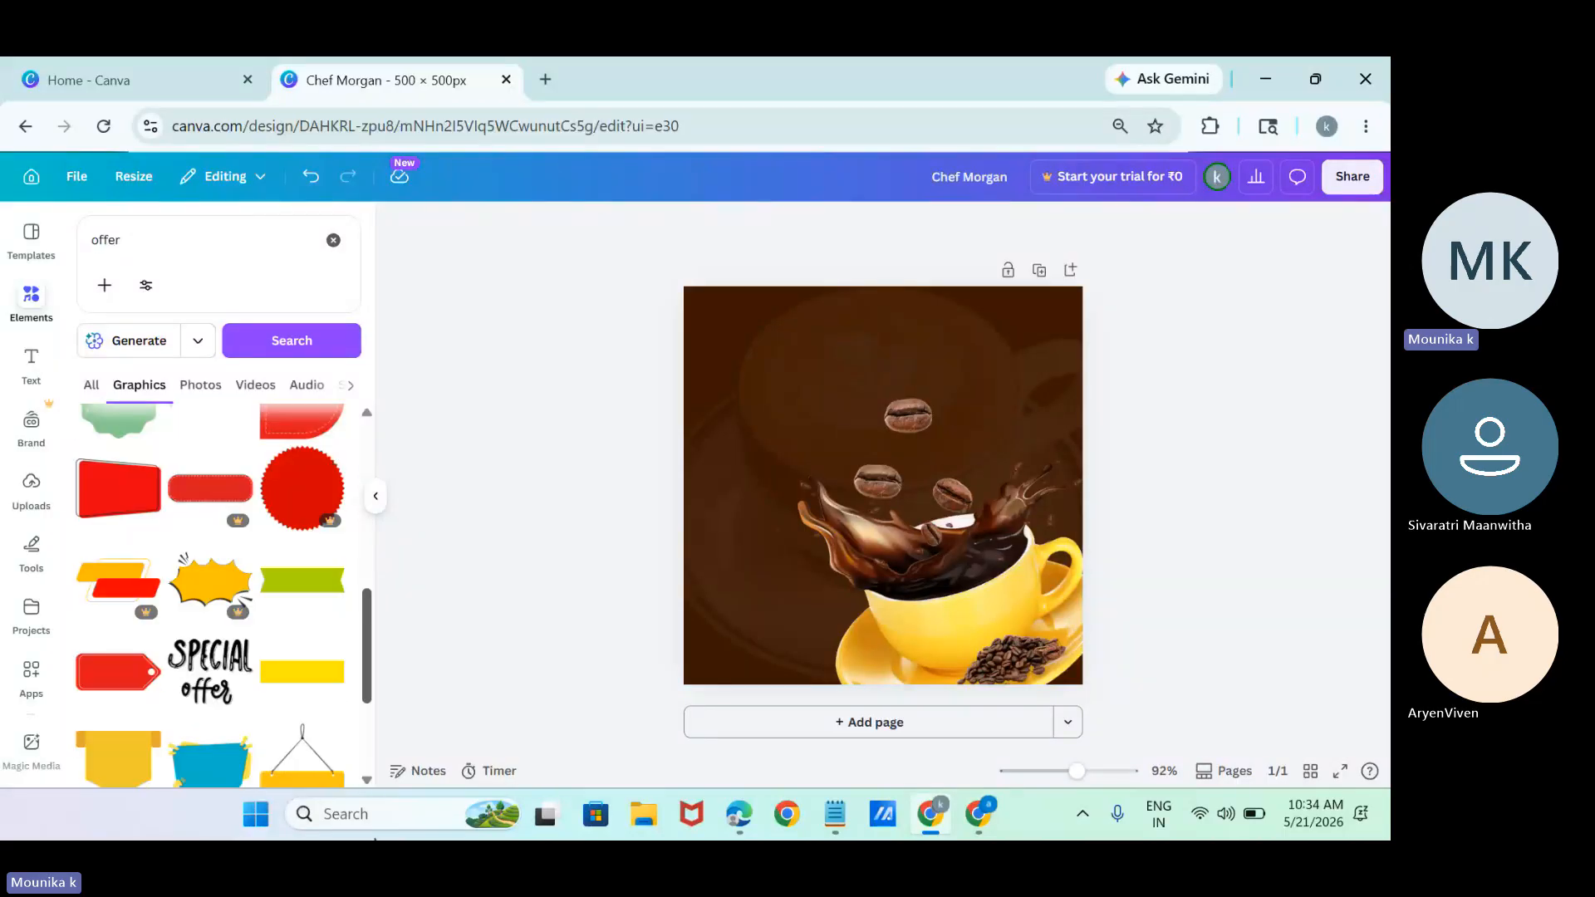
left_click(209, 669)
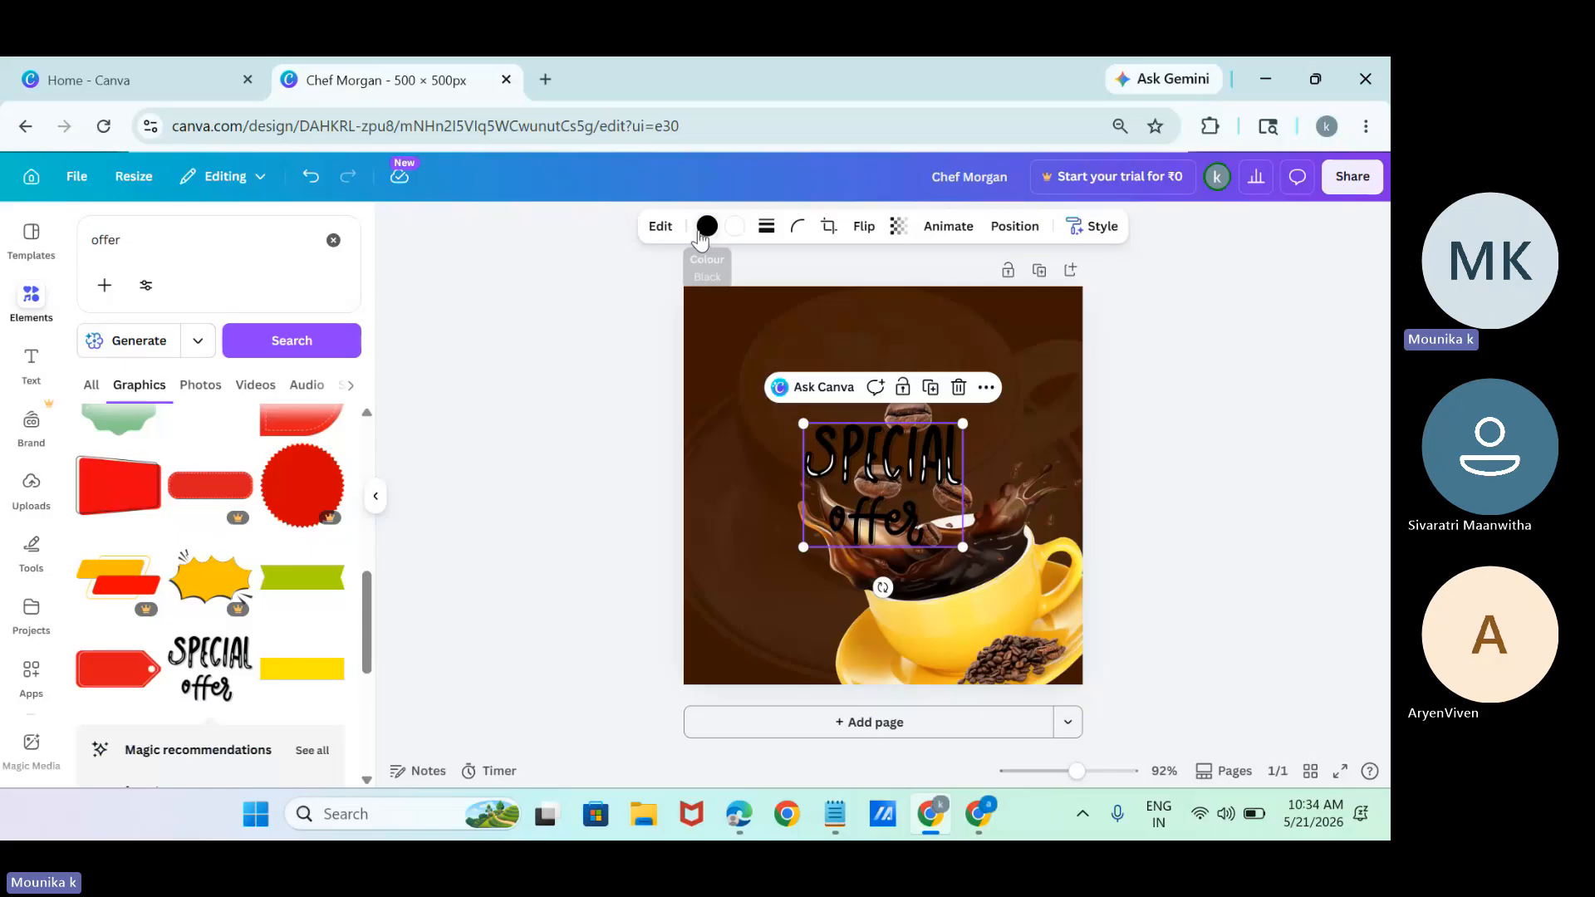
Search the colours for "yellow" and recolour the "SPECIAL offer" lettering with the default yellow.
left_click(705, 230)
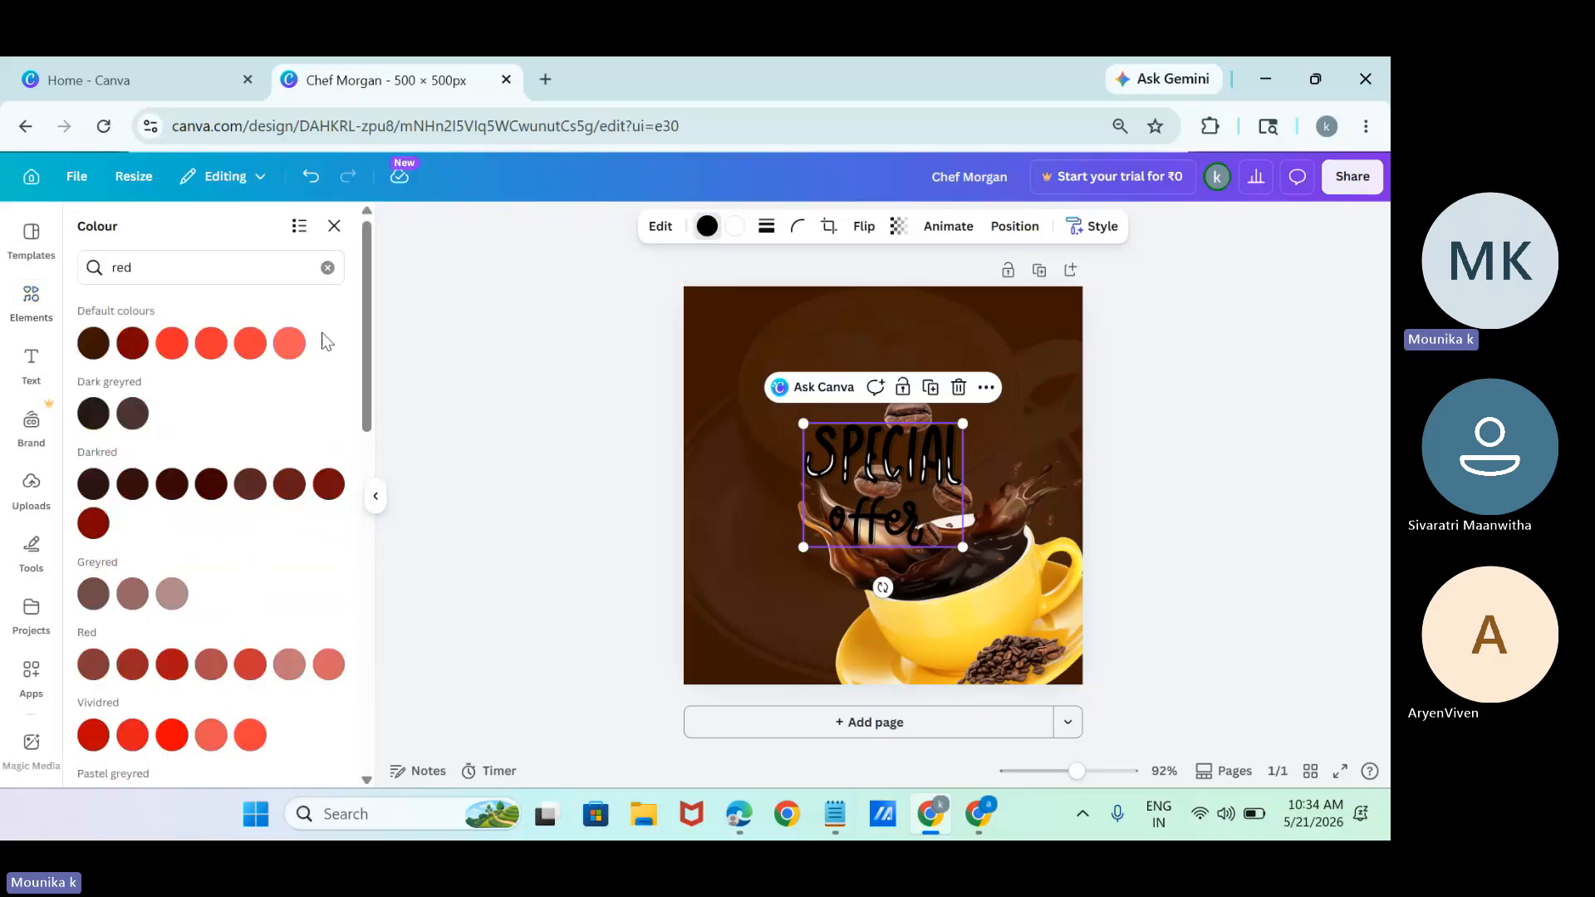
triple_click(241, 257)
type("yell")
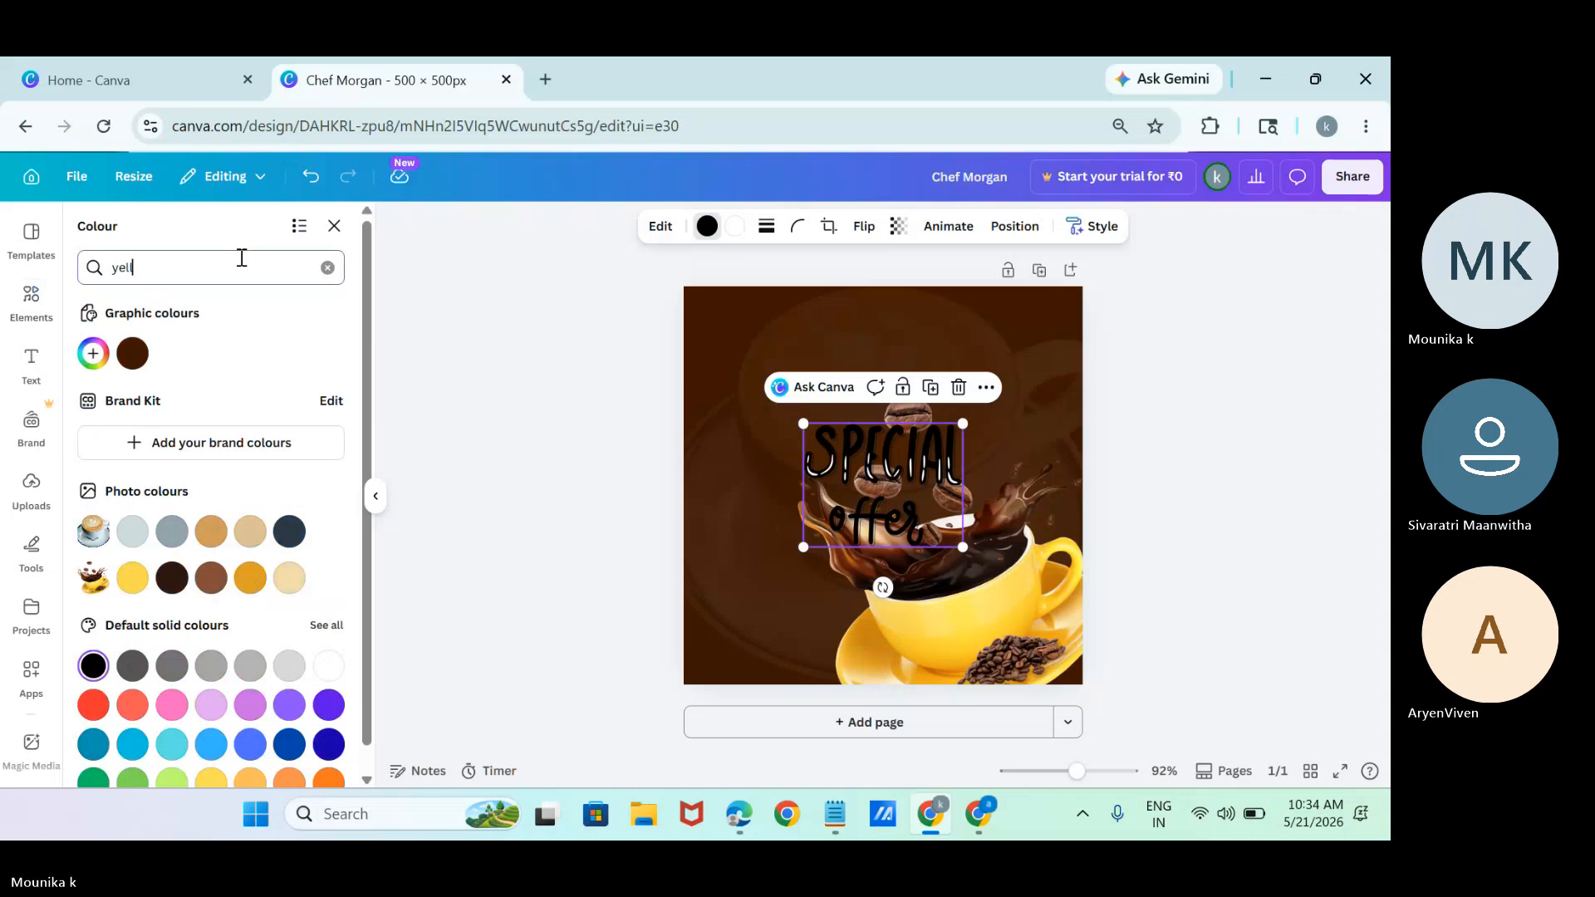
type("ow")
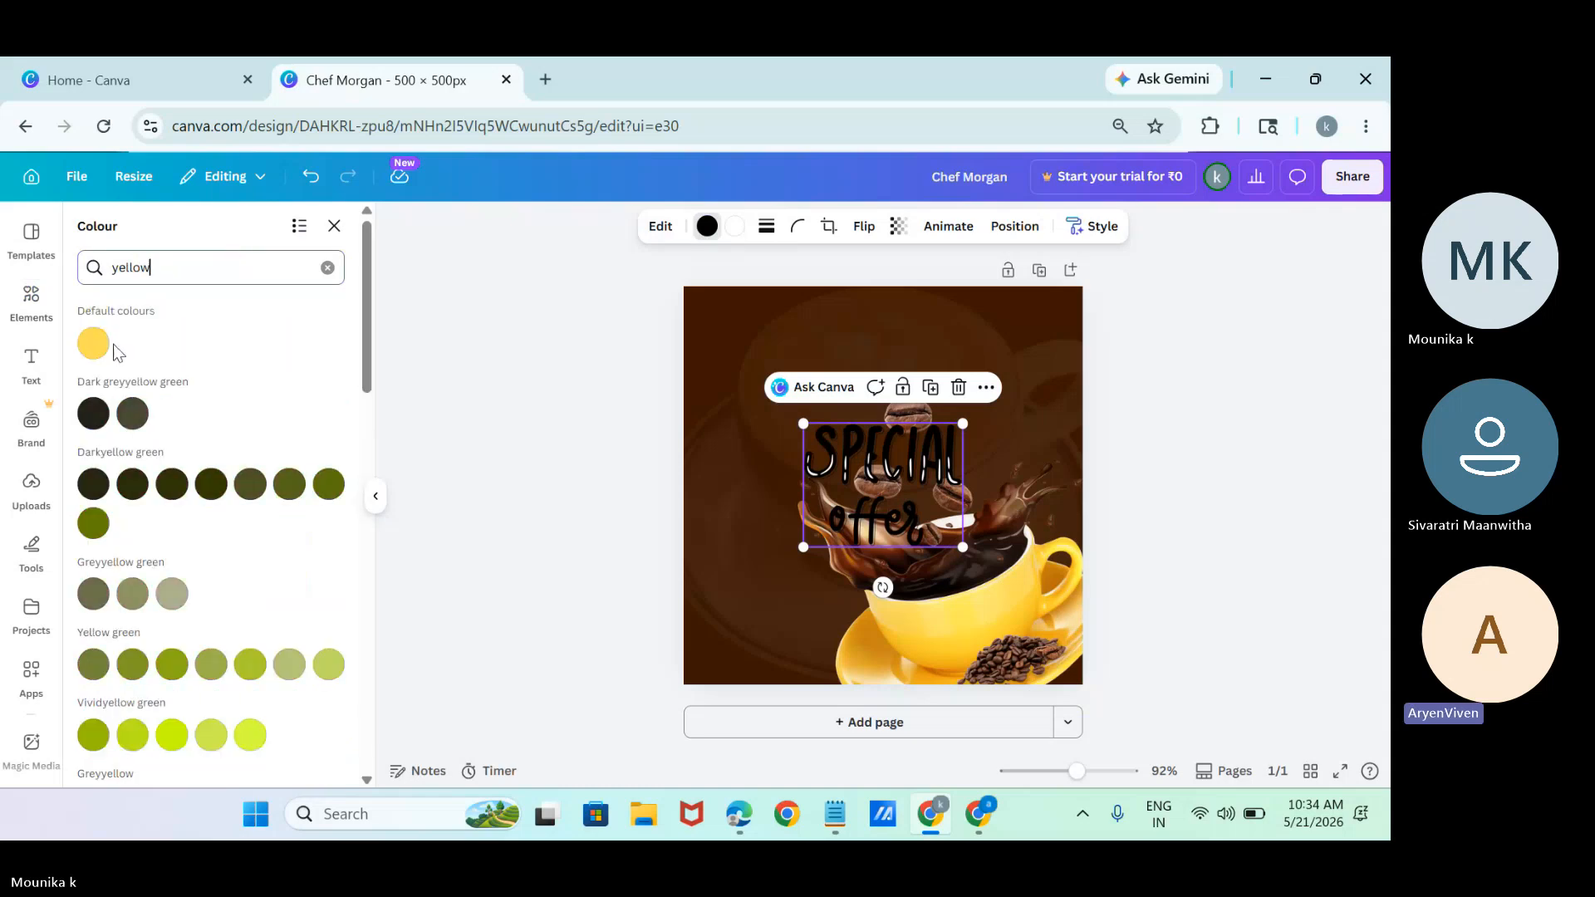
left_click(93, 343)
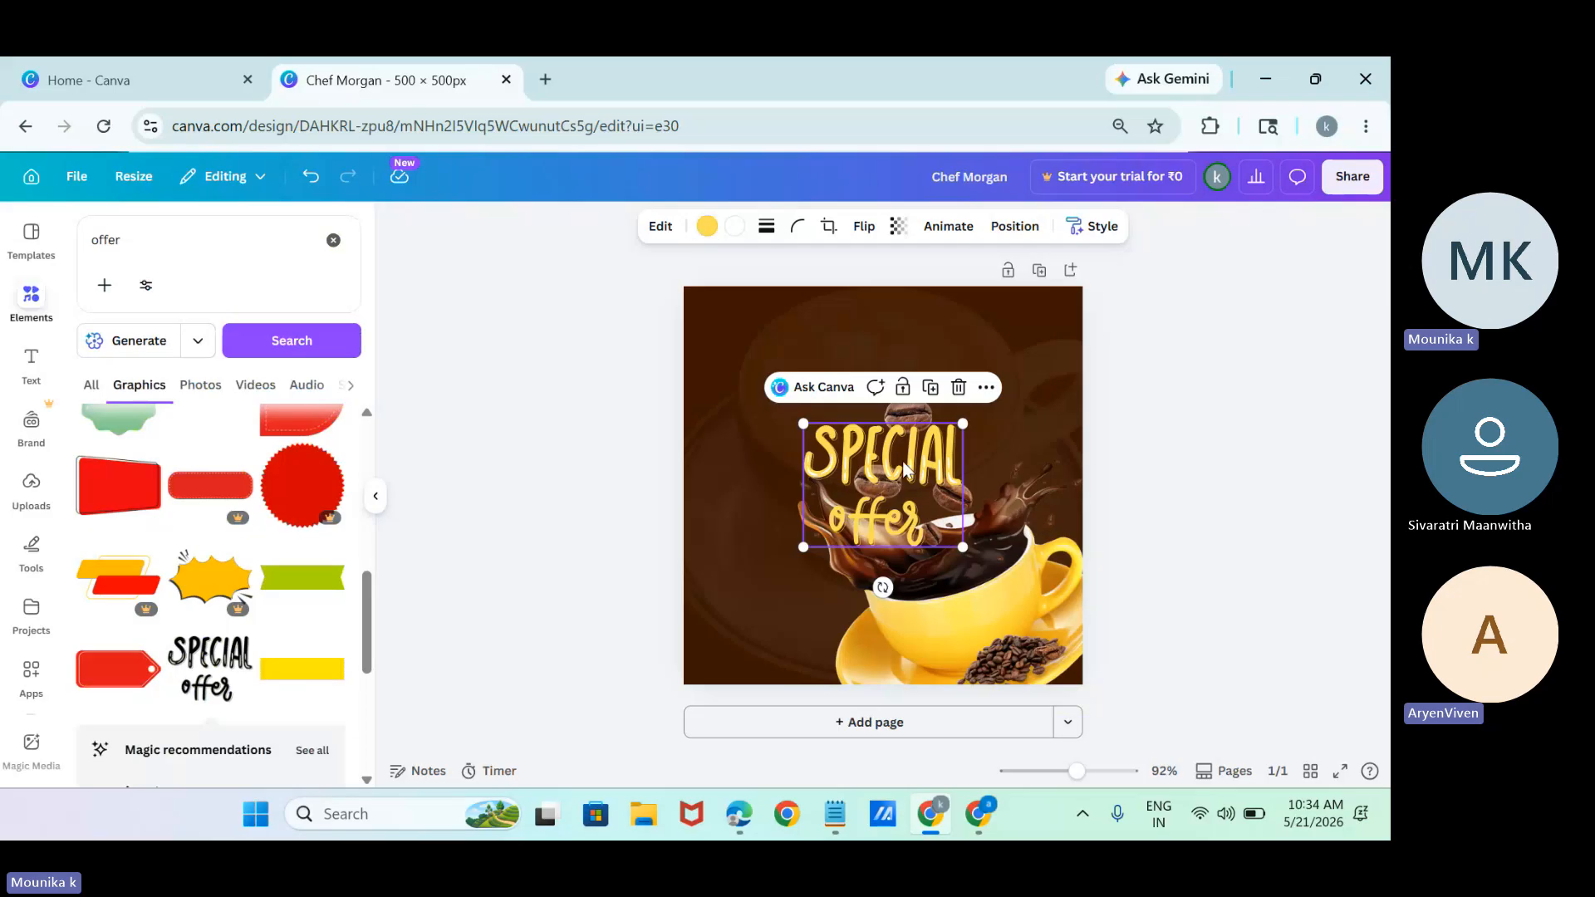
Move the "SPECIAL offer" lettering to the page's upper-left corner, clear of the coffee cup, and deselect it.
left_click_drag(926, 469, 831, 350)
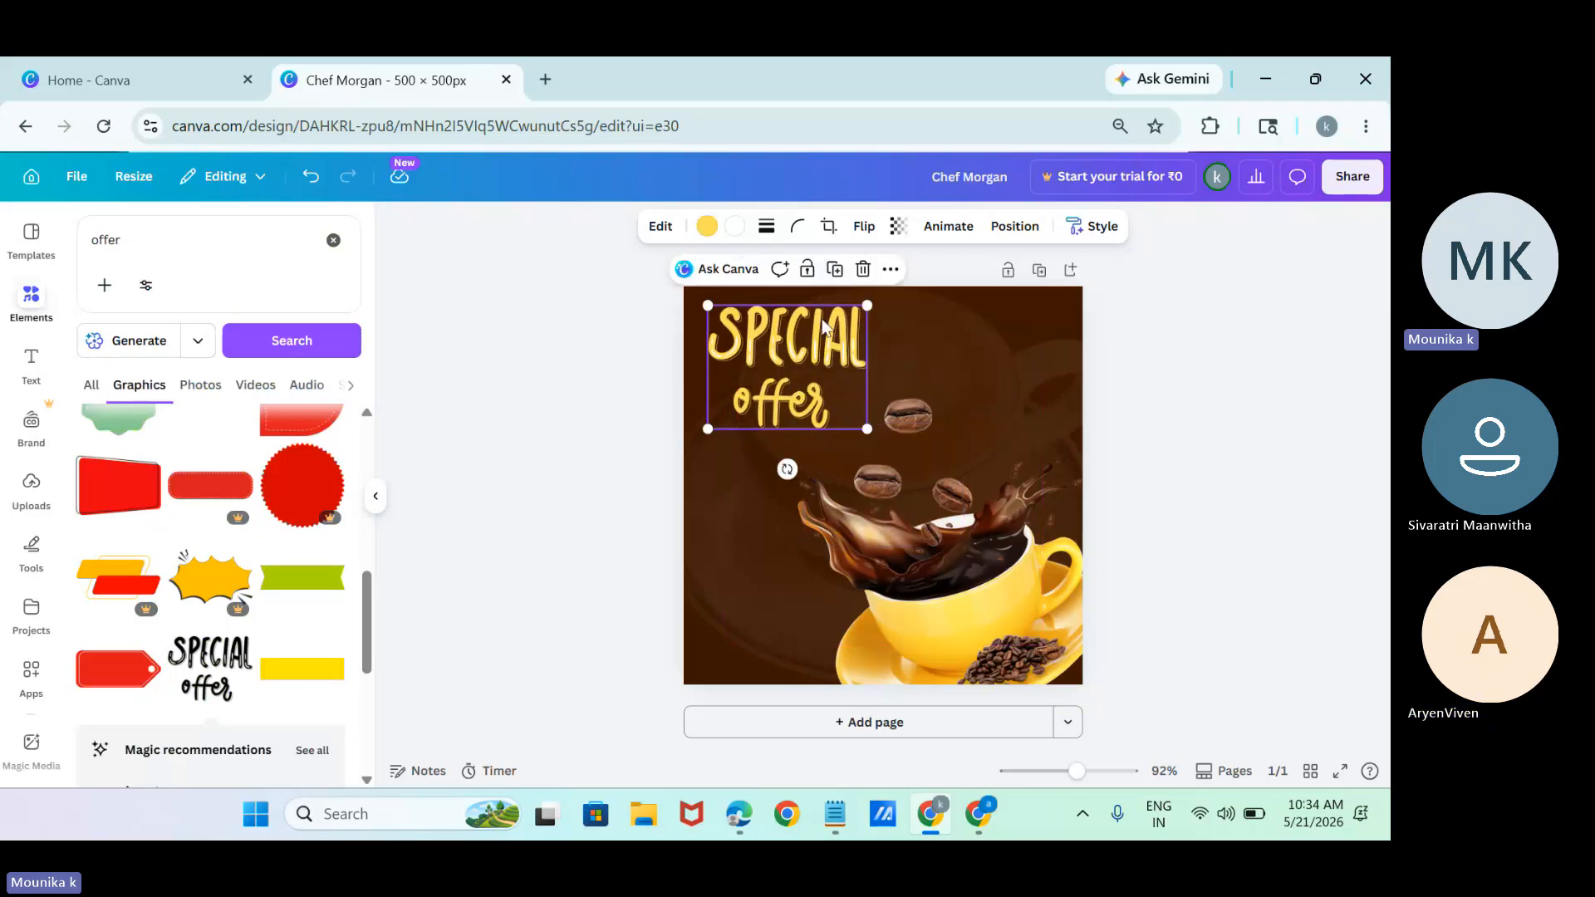
left_click(889, 269)
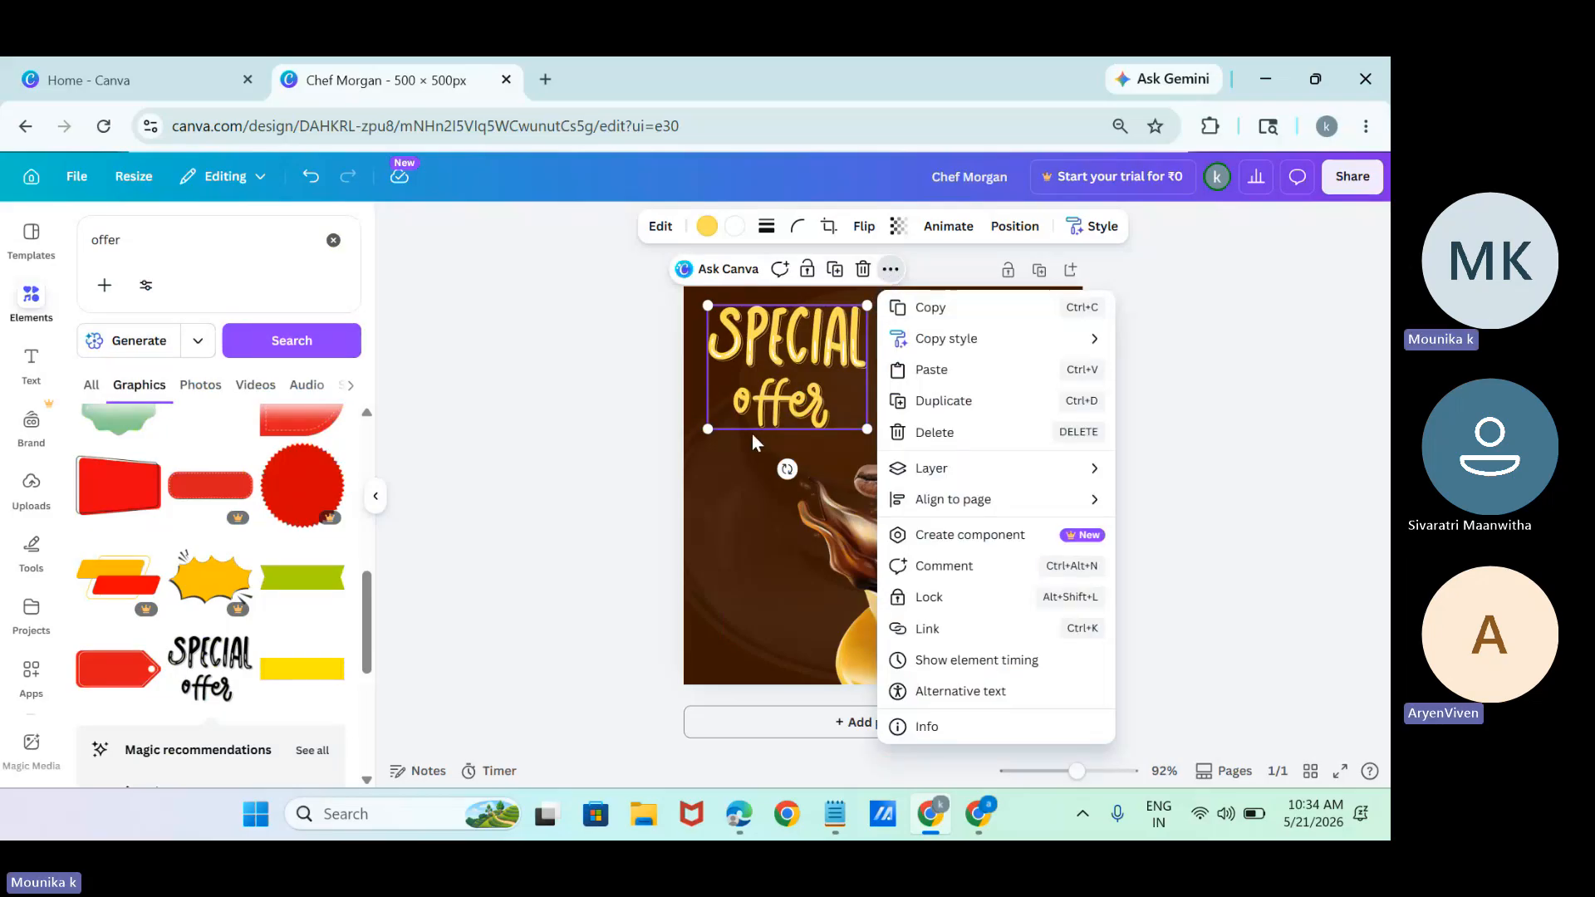
left_click(1209, 430)
left_click(1209, 430)
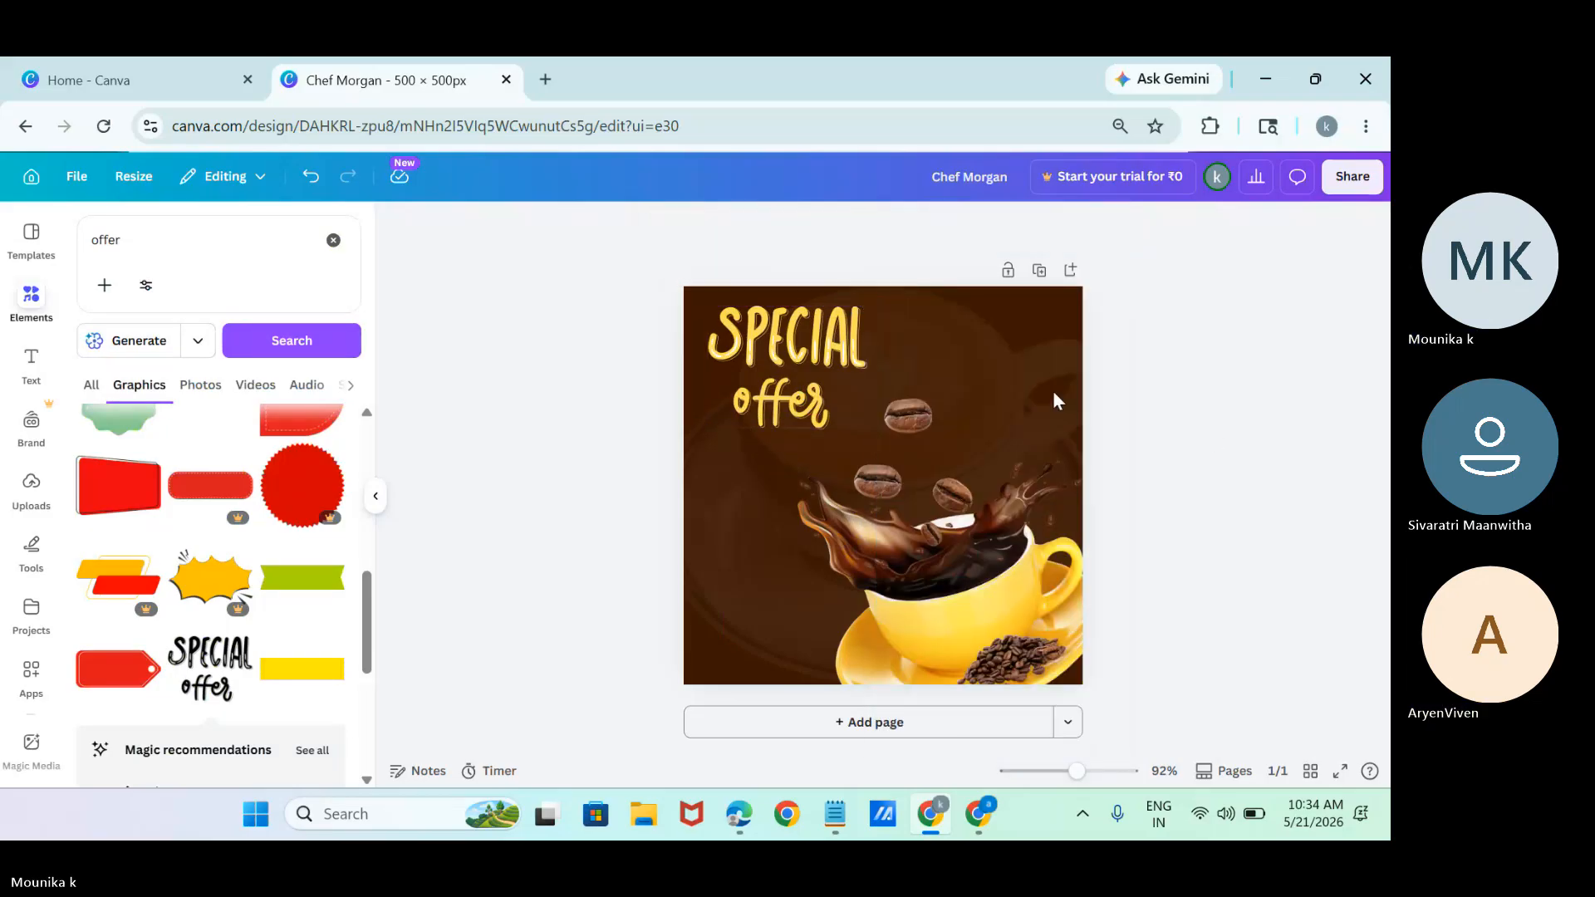
Select the "SPECIAL offer" lettering and open its image editing options.
left_click(860, 362)
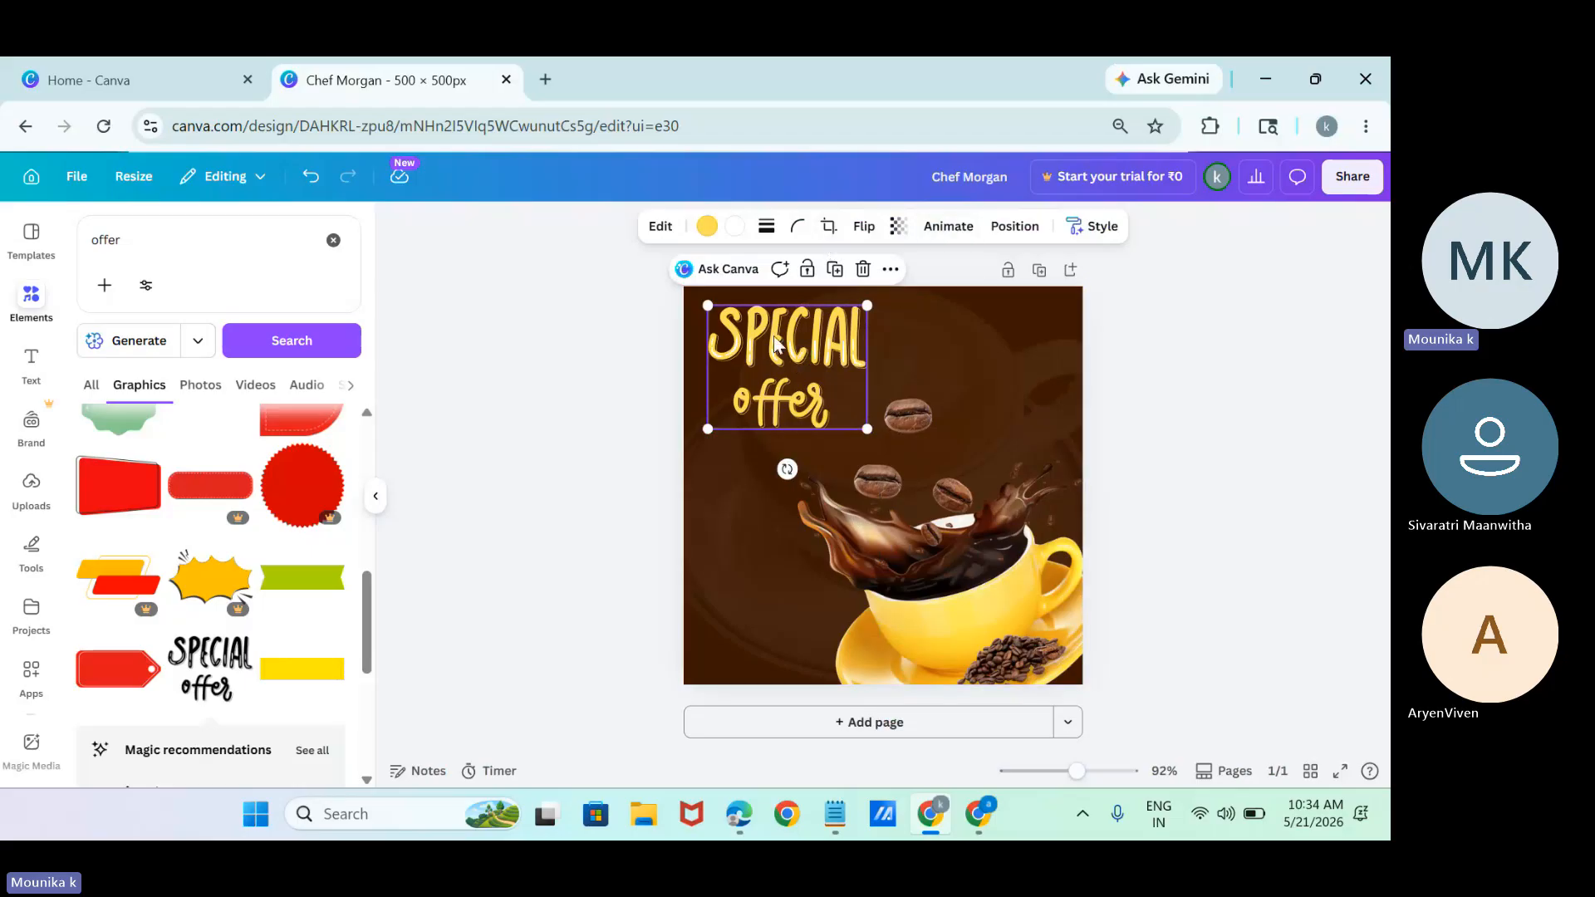
left_click(660, 227)
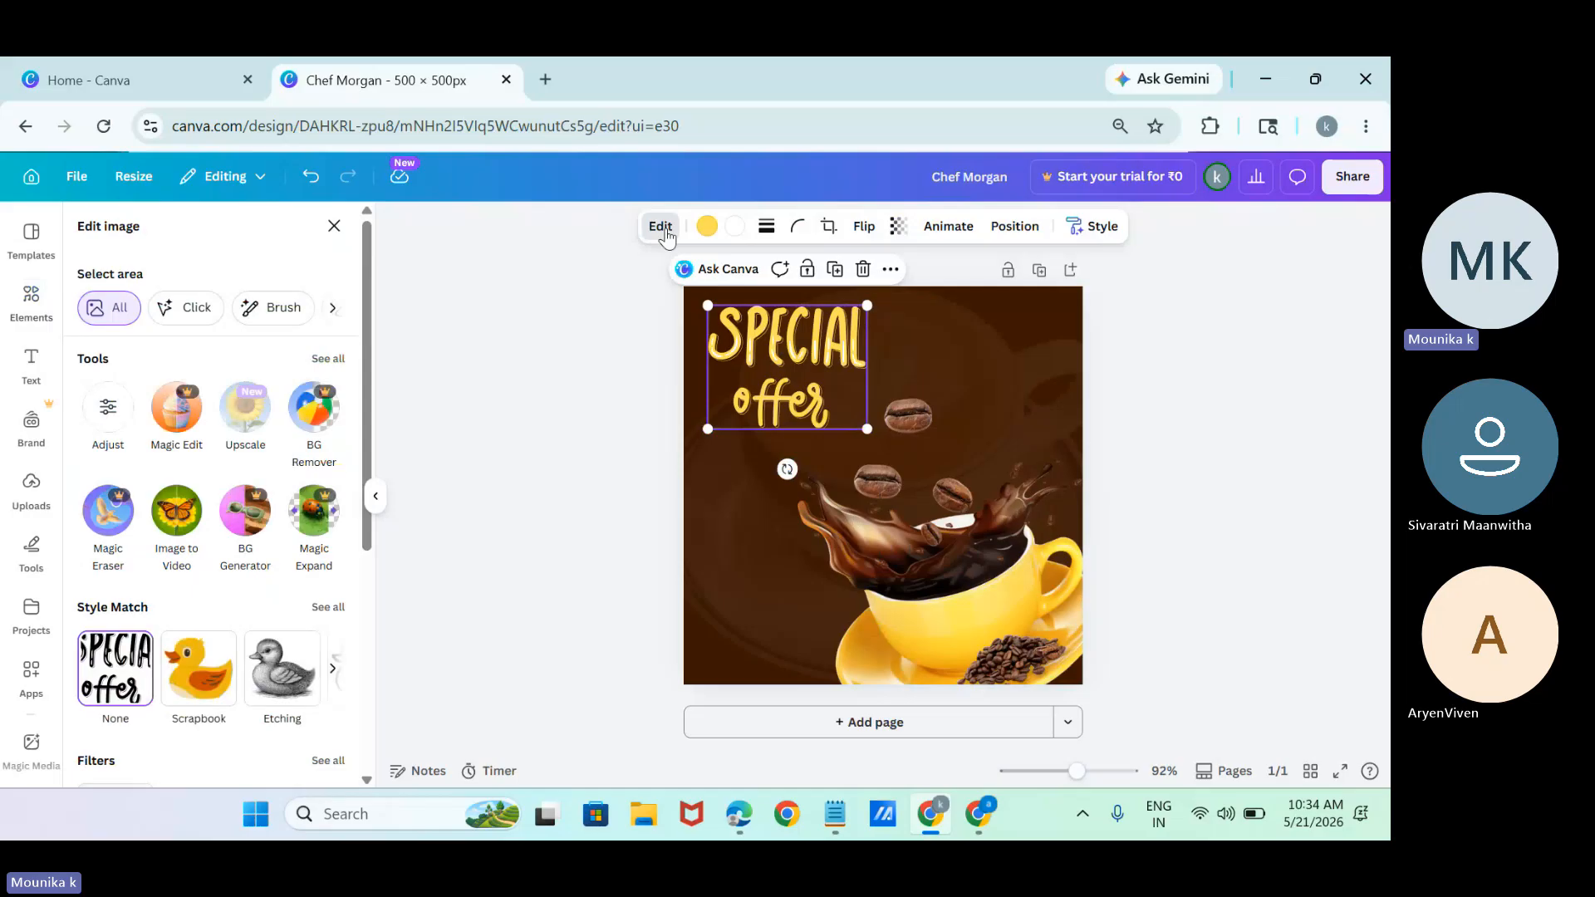
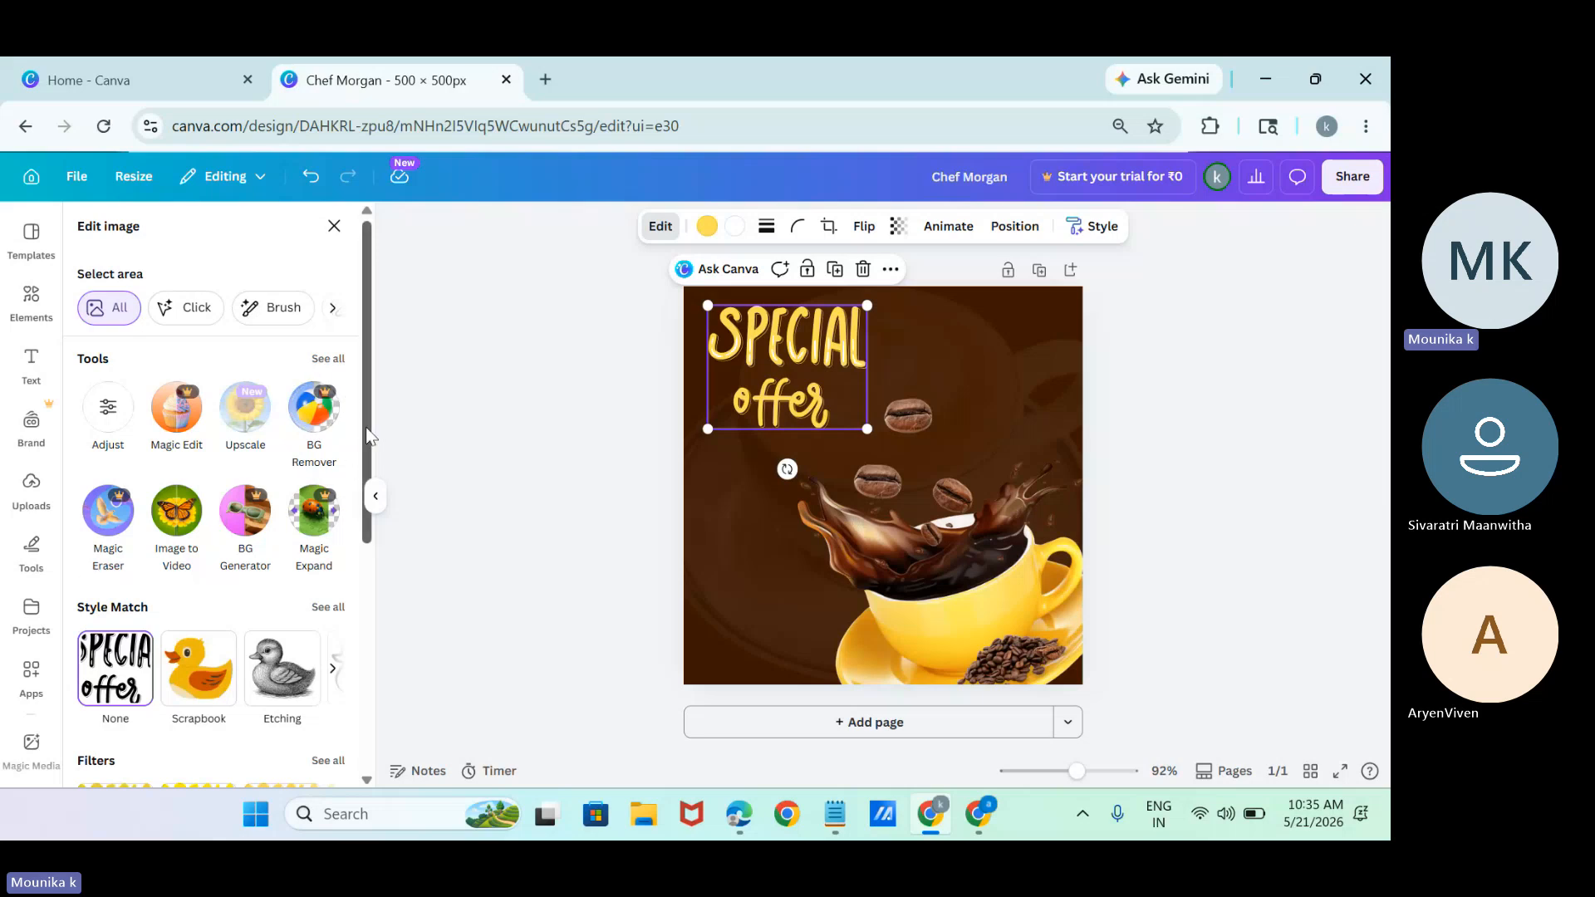
Rotate the "SPECIAL offer" lettering counterclockwise so it slants upward to the right in the page's upper-left area.
left_click_drag(368, 436, 319, 599)
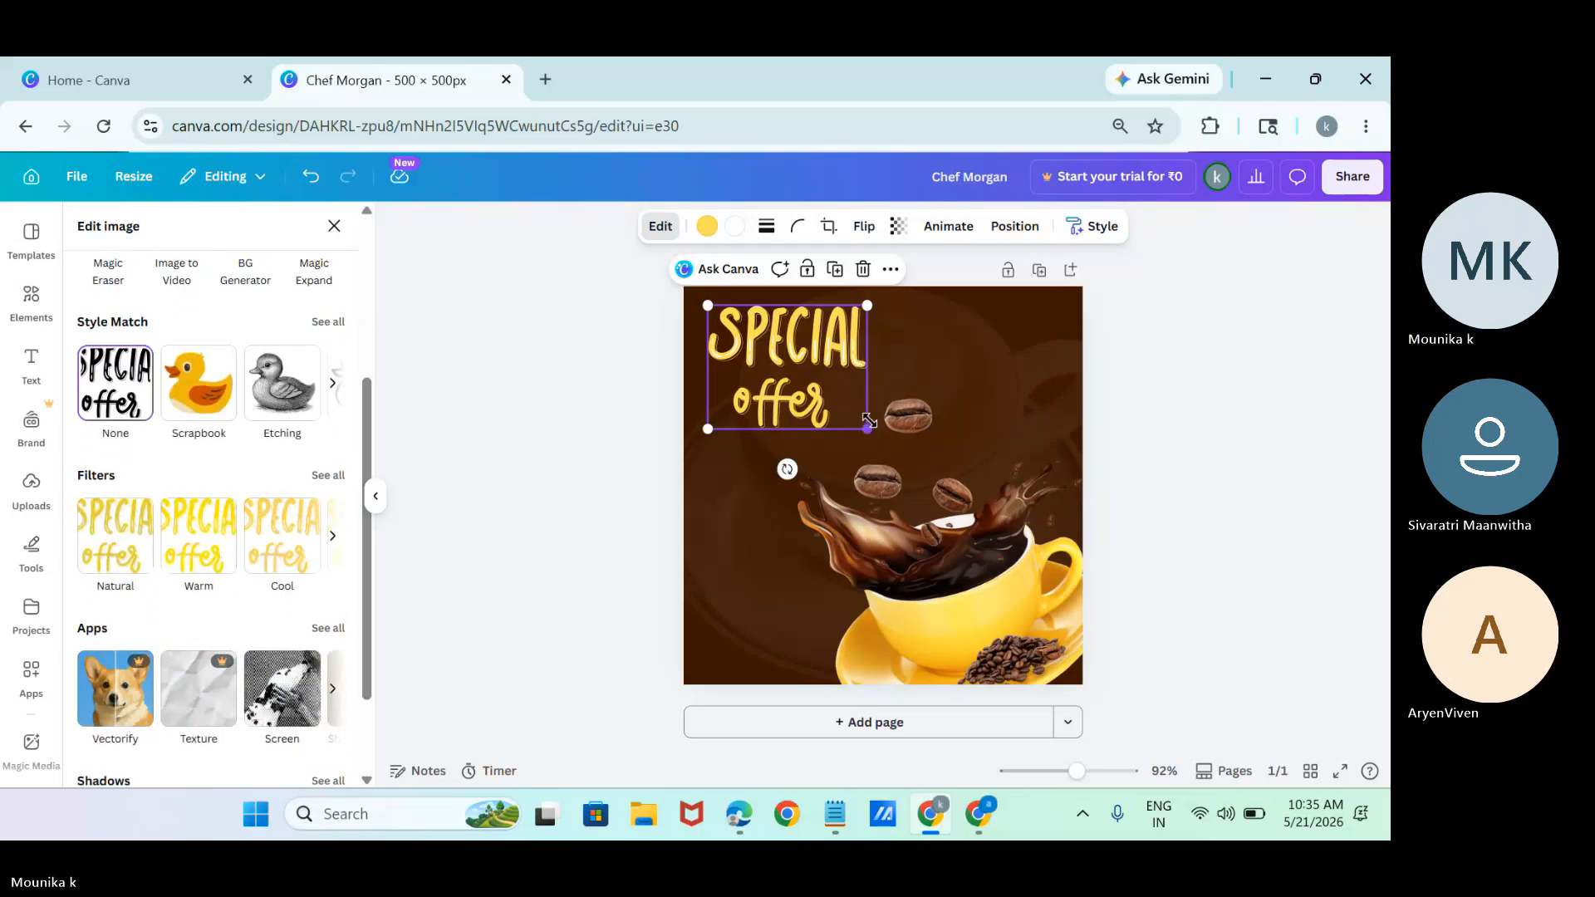
left_click_drag(867, 428, 835, 385)
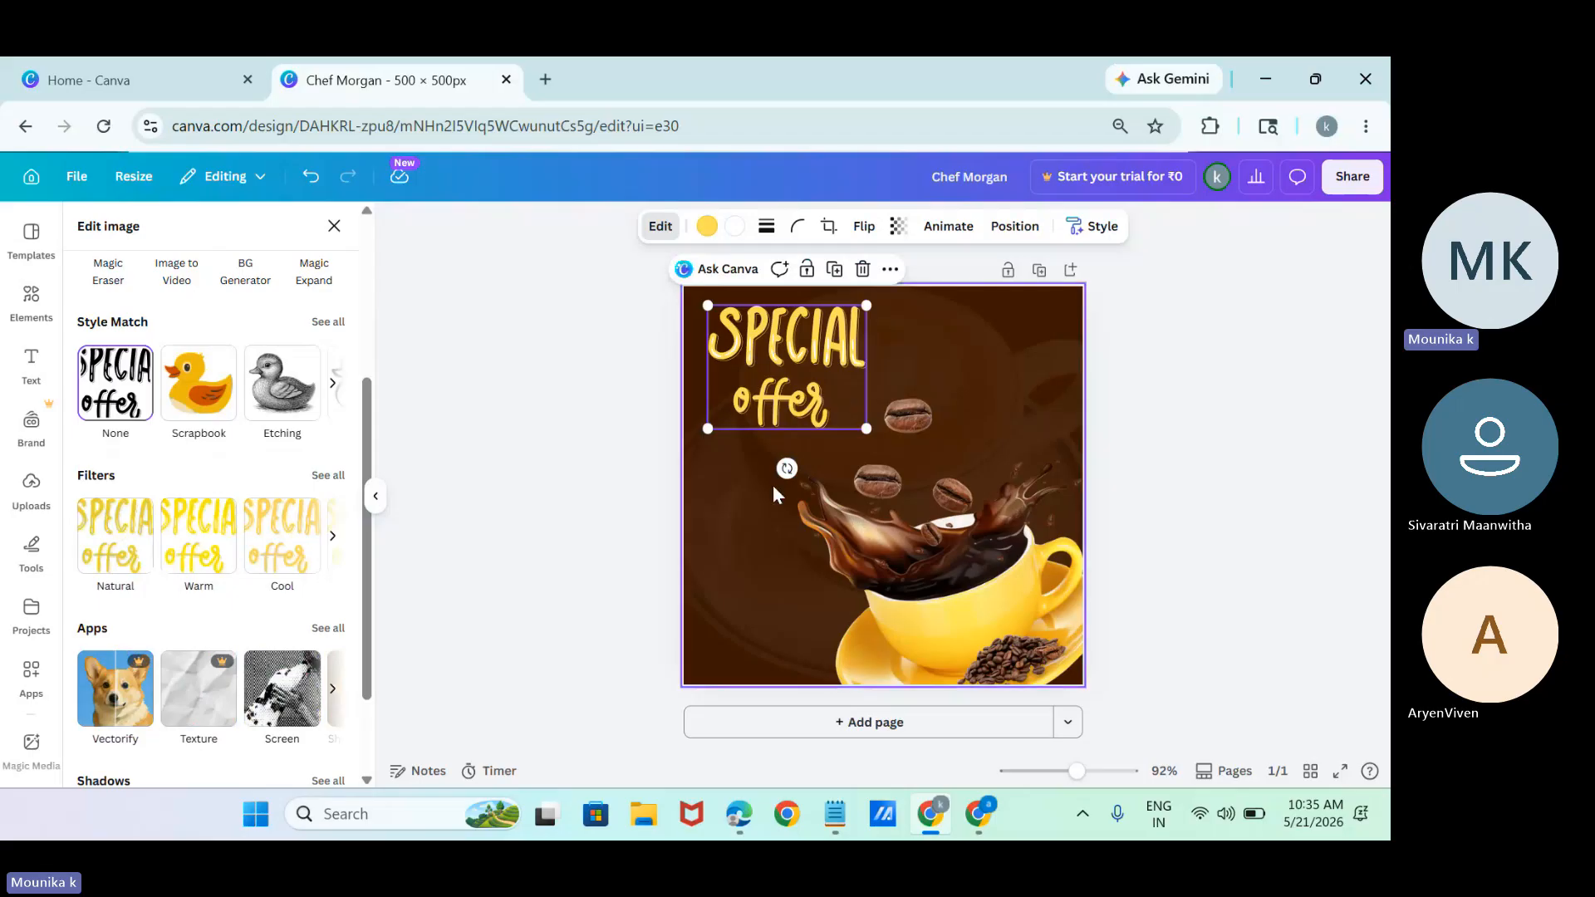
left_click_drag(788, 468, 822, 455)
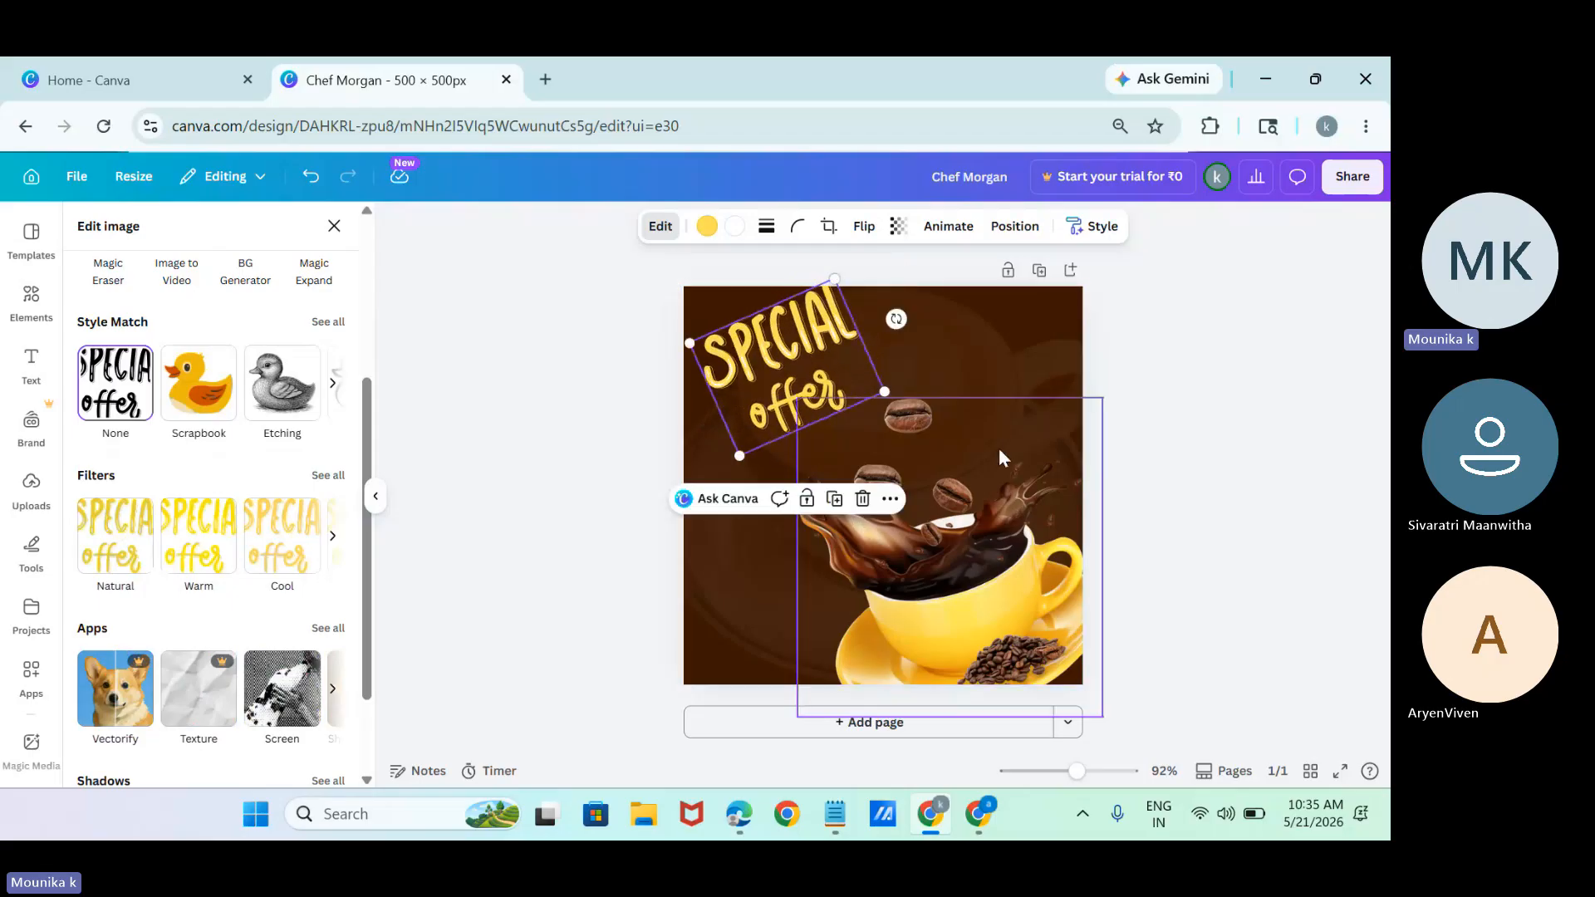
key("Escape")
Apply the Pan animation on enter to the "SPECIAL offer" lettering.
left_click(932, 237)
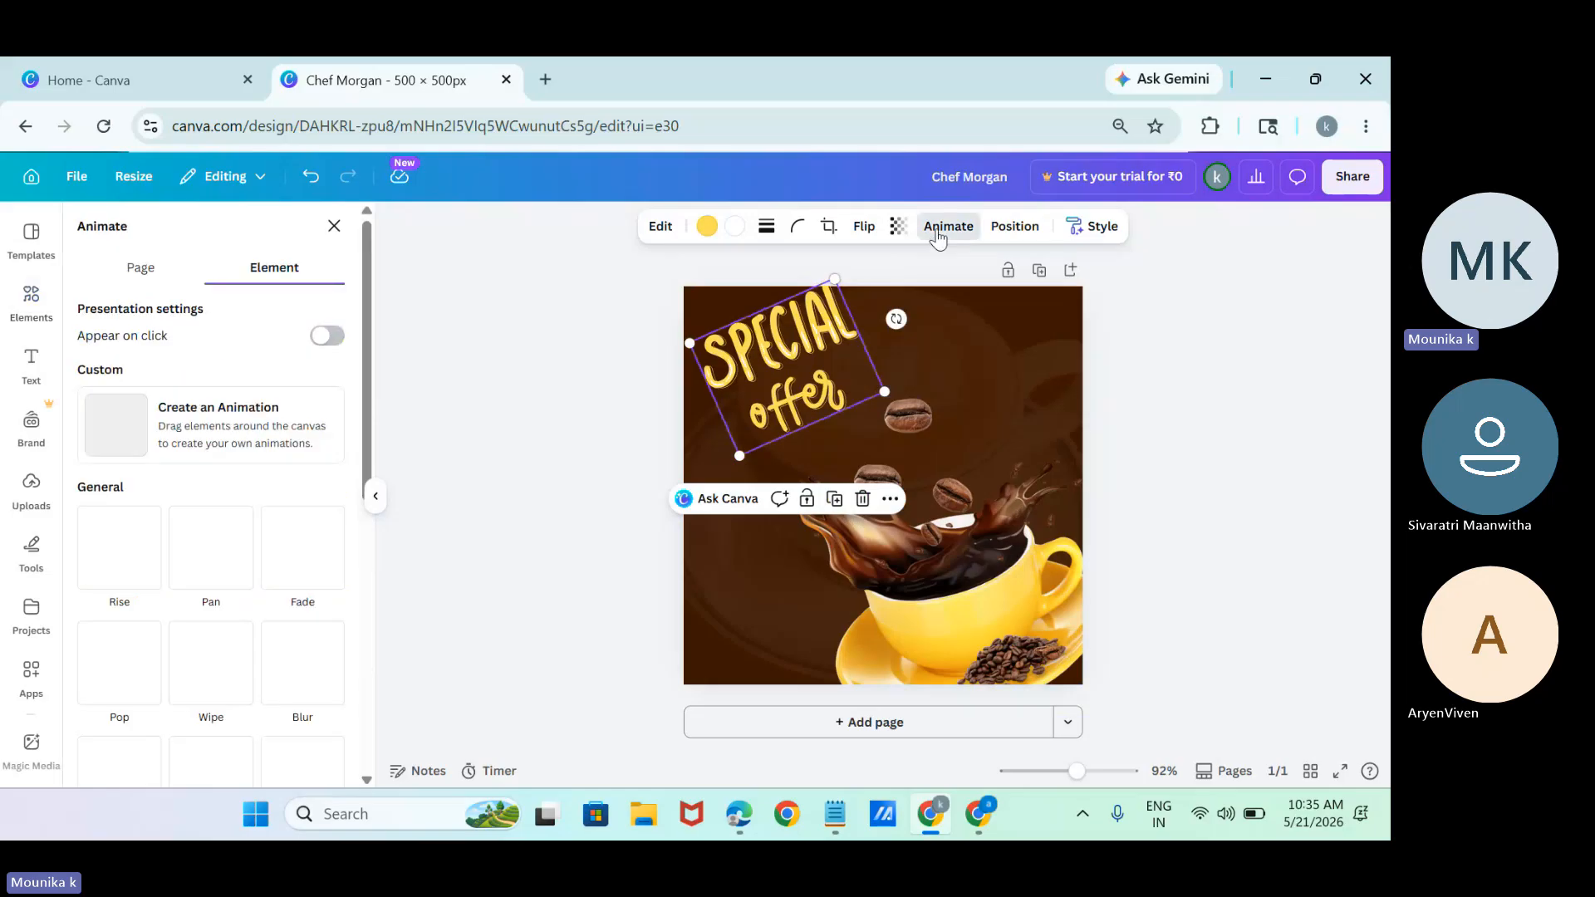
left_click(212, 551)
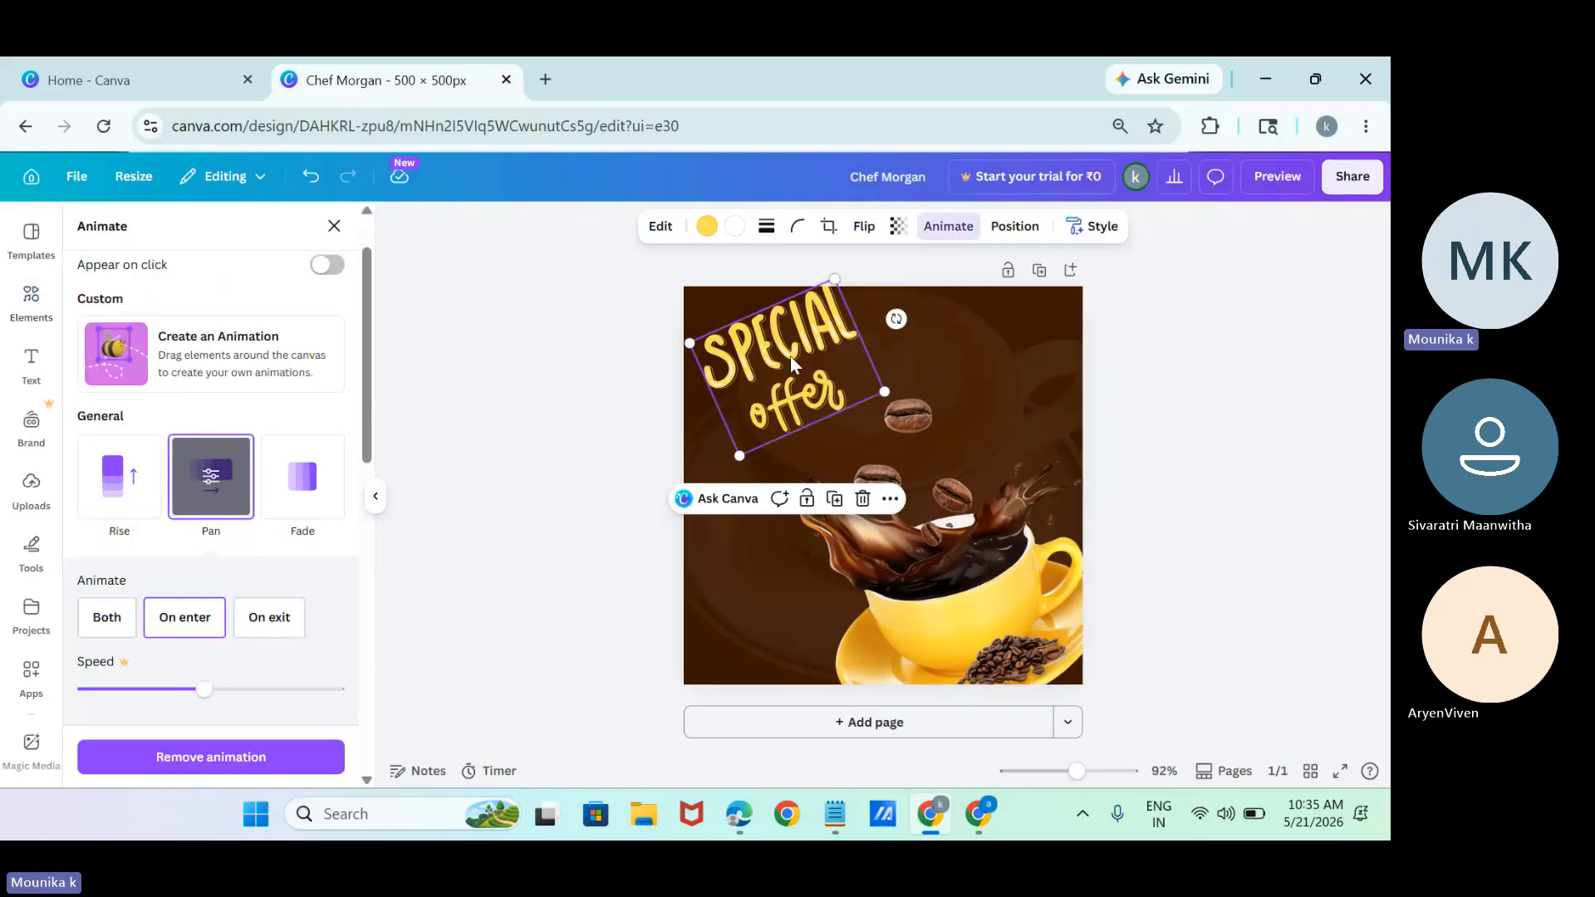
left_click(661, 227)
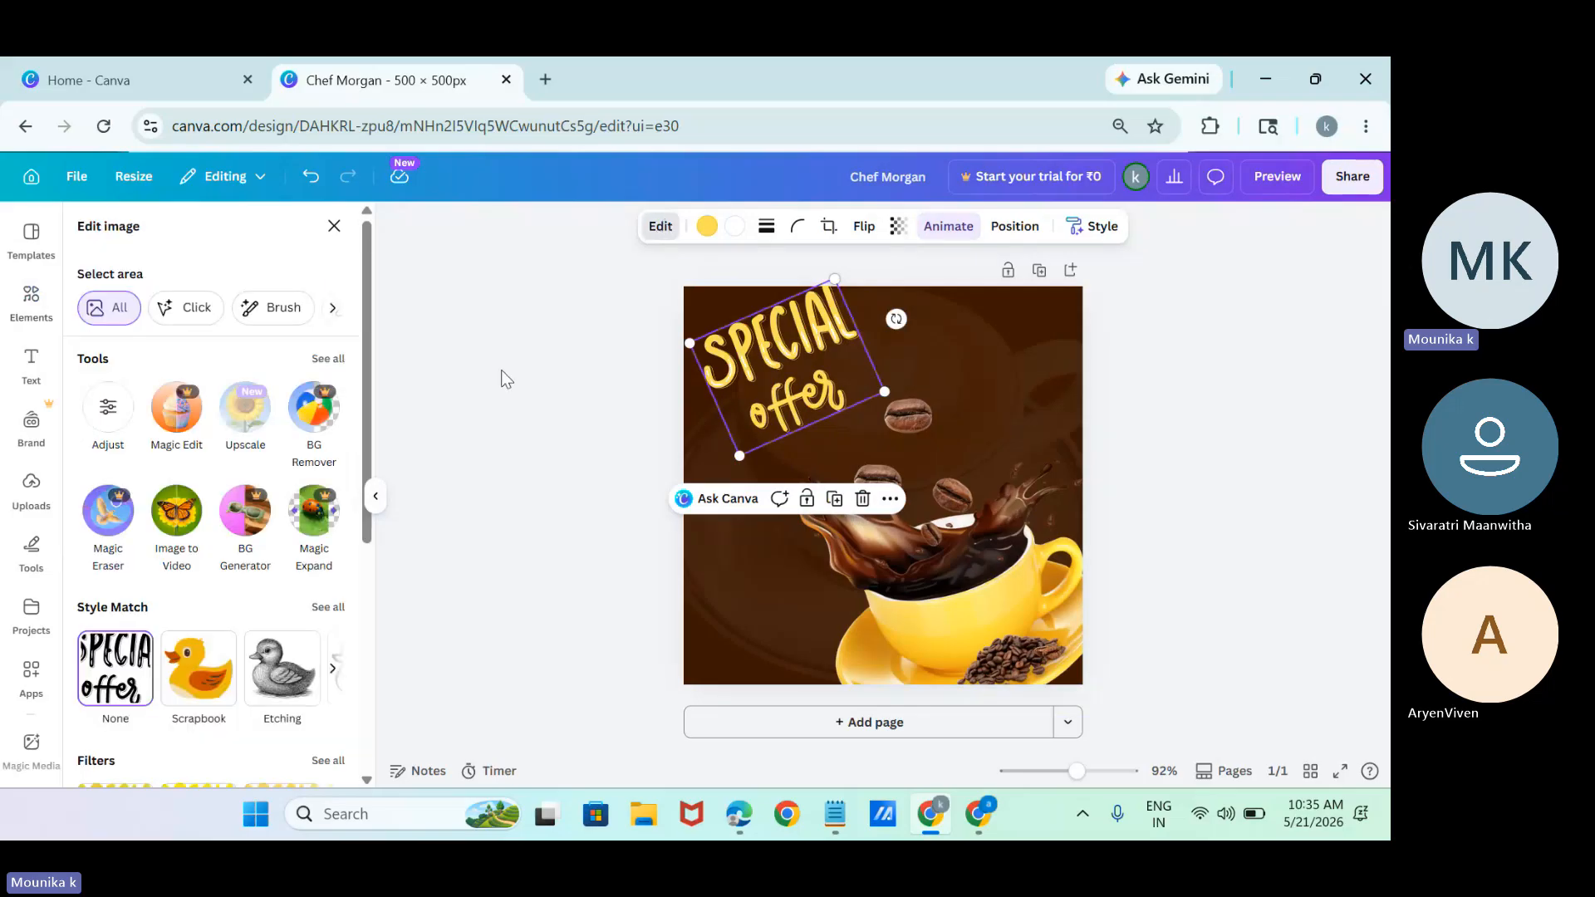
scroll(369, 459, "down", 5)
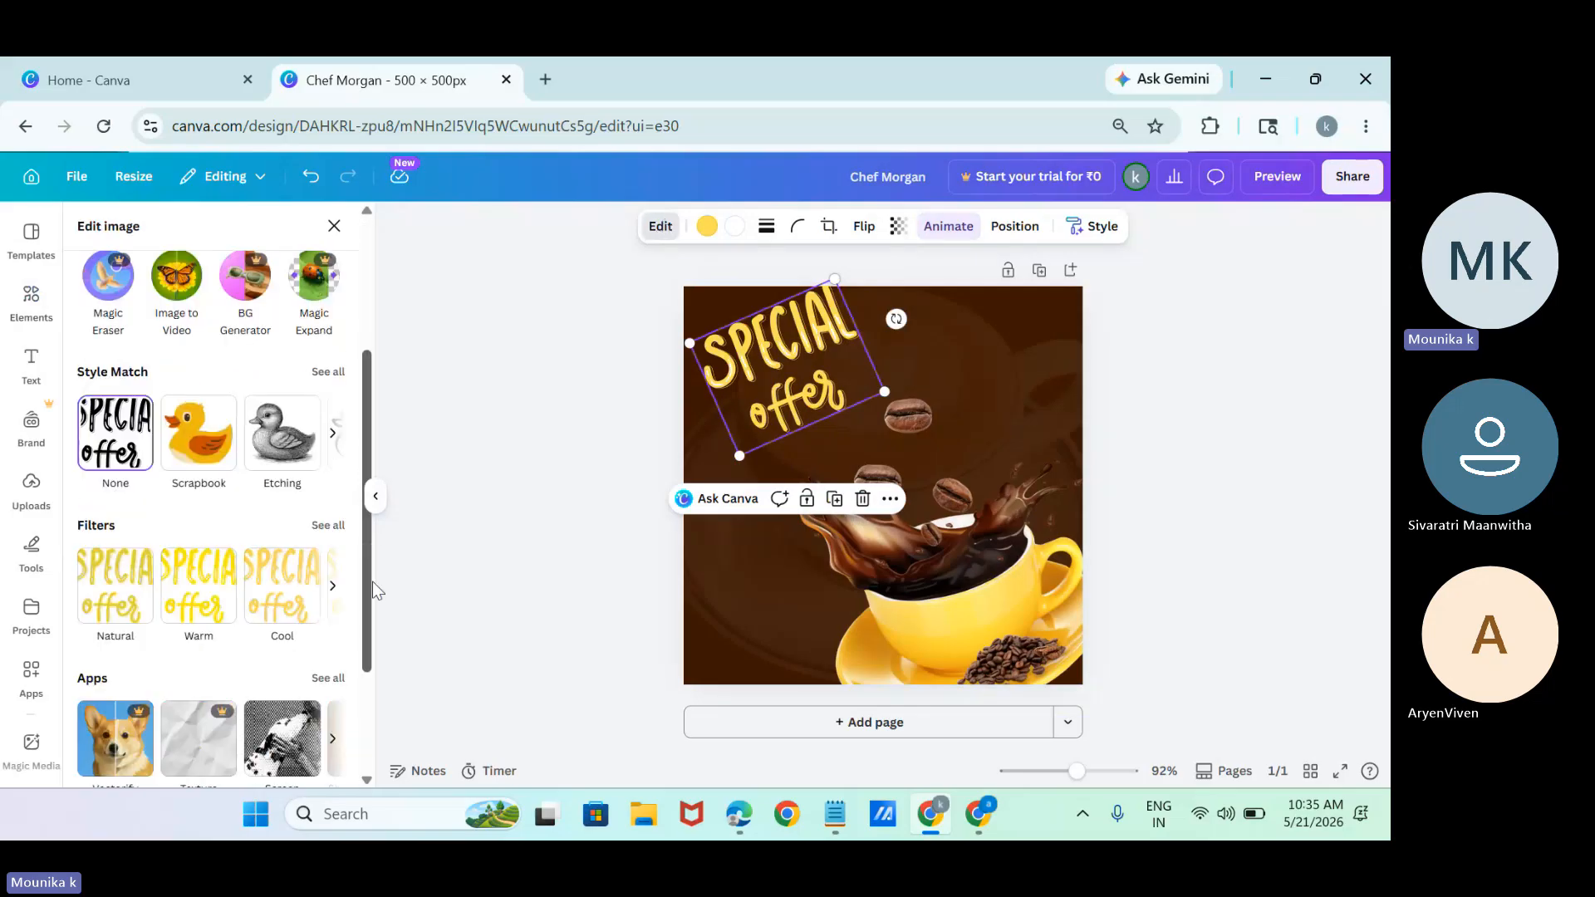
scroll(368, 459, "up", 4)
scroll(367, 459, "up", 1)
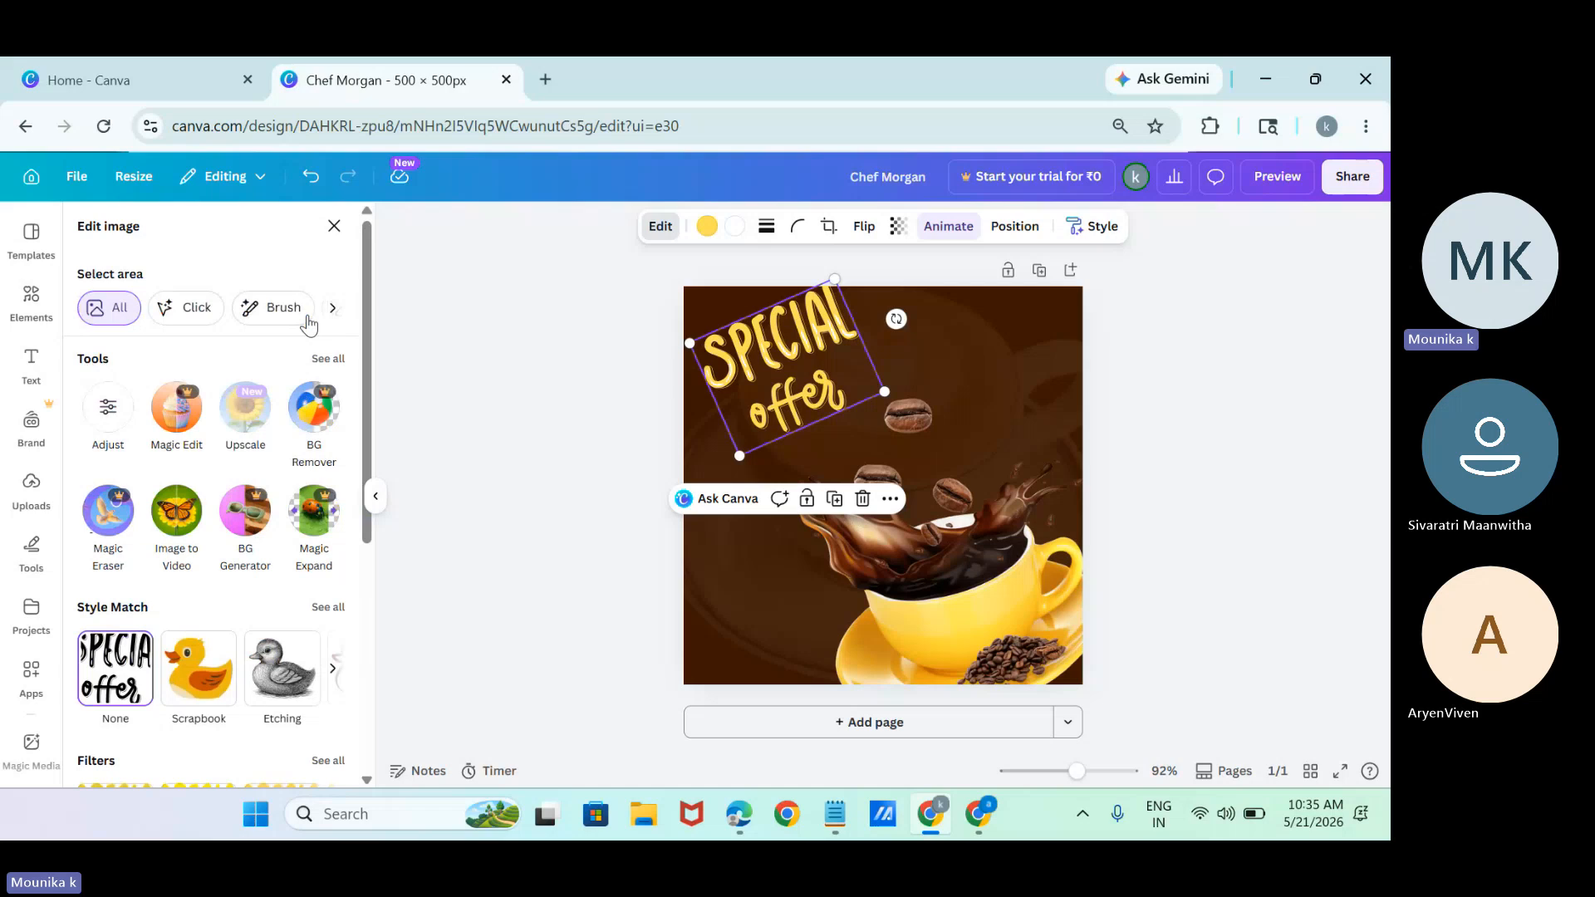
Add the yellow comic burst with white puffs from the "offer" graphics and place it over the lettering in the page's upper-left corner.
left_click(33, 303)
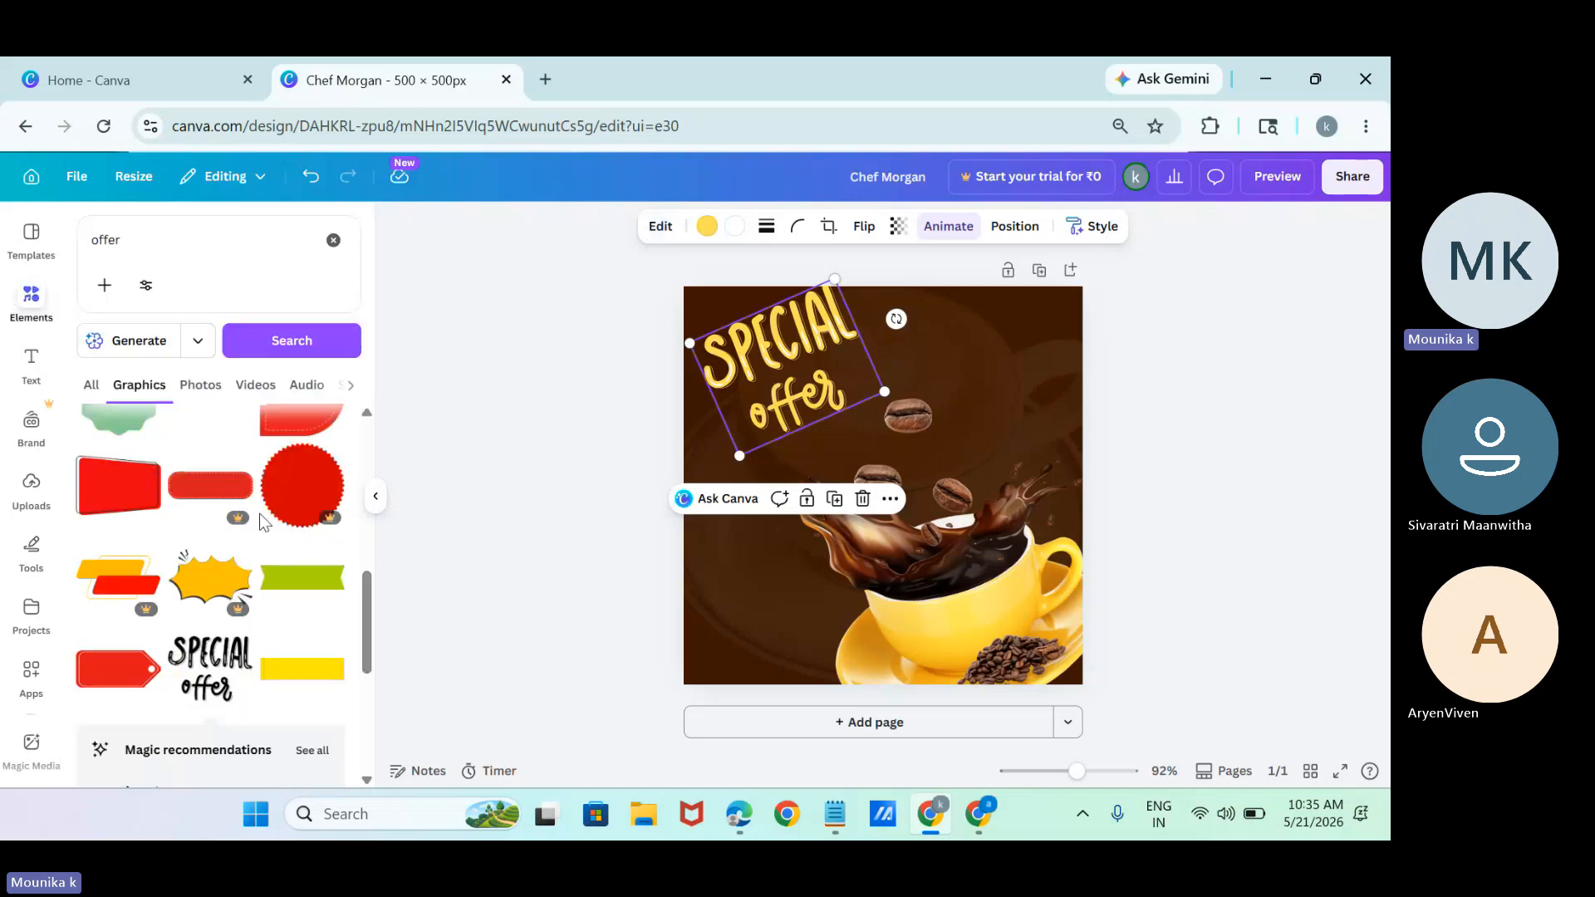
scroll(381, 590, "down", 5)
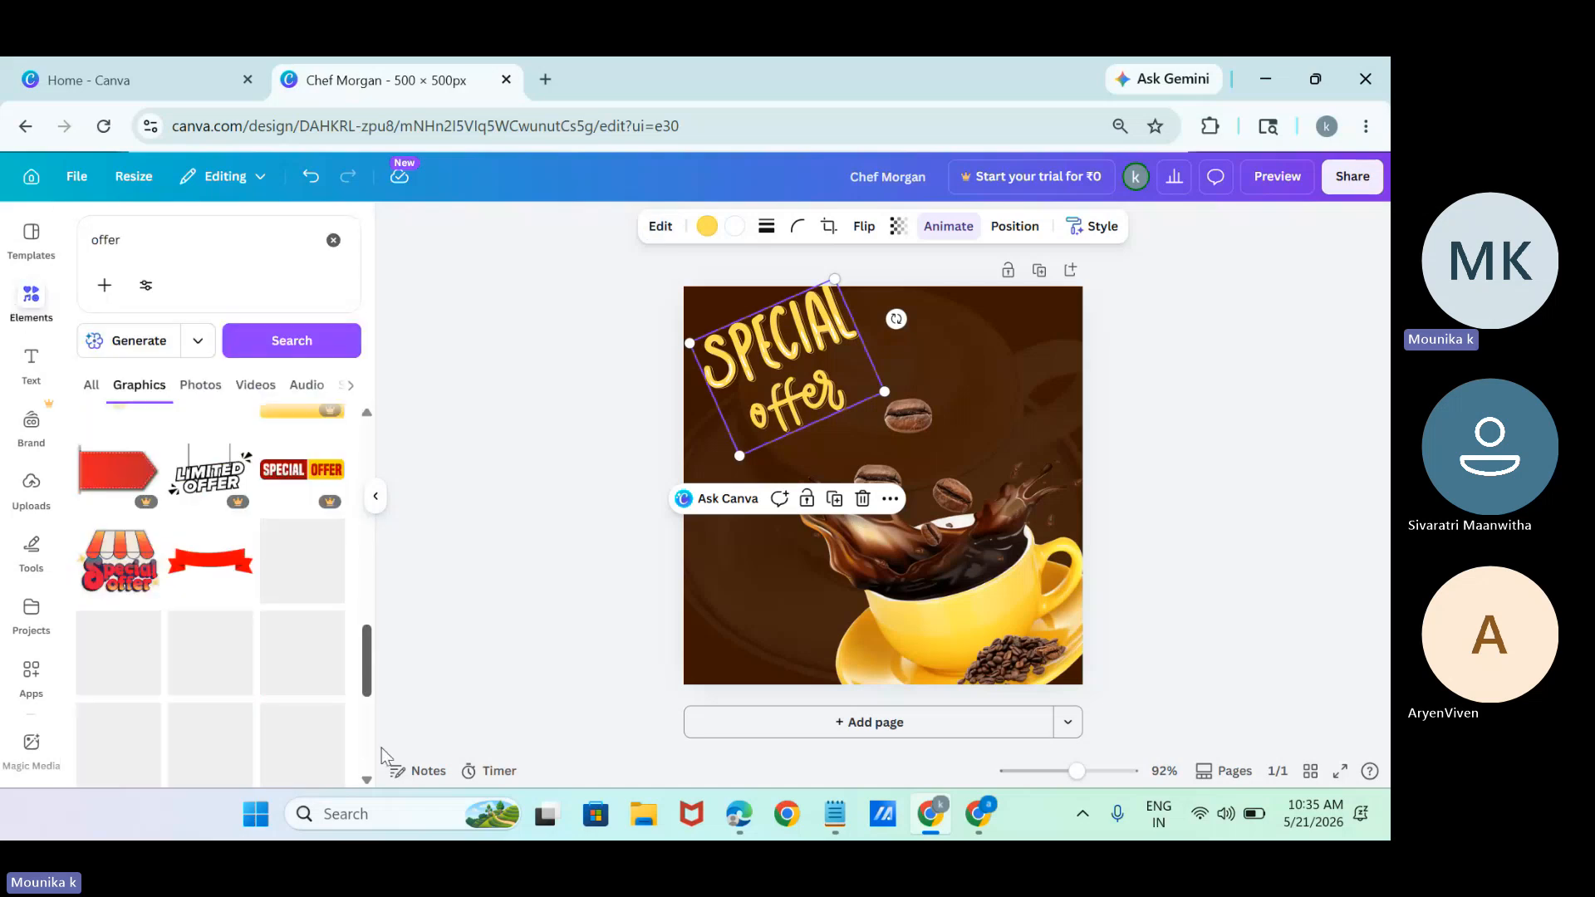
scroll(381, 747, "up", 10)
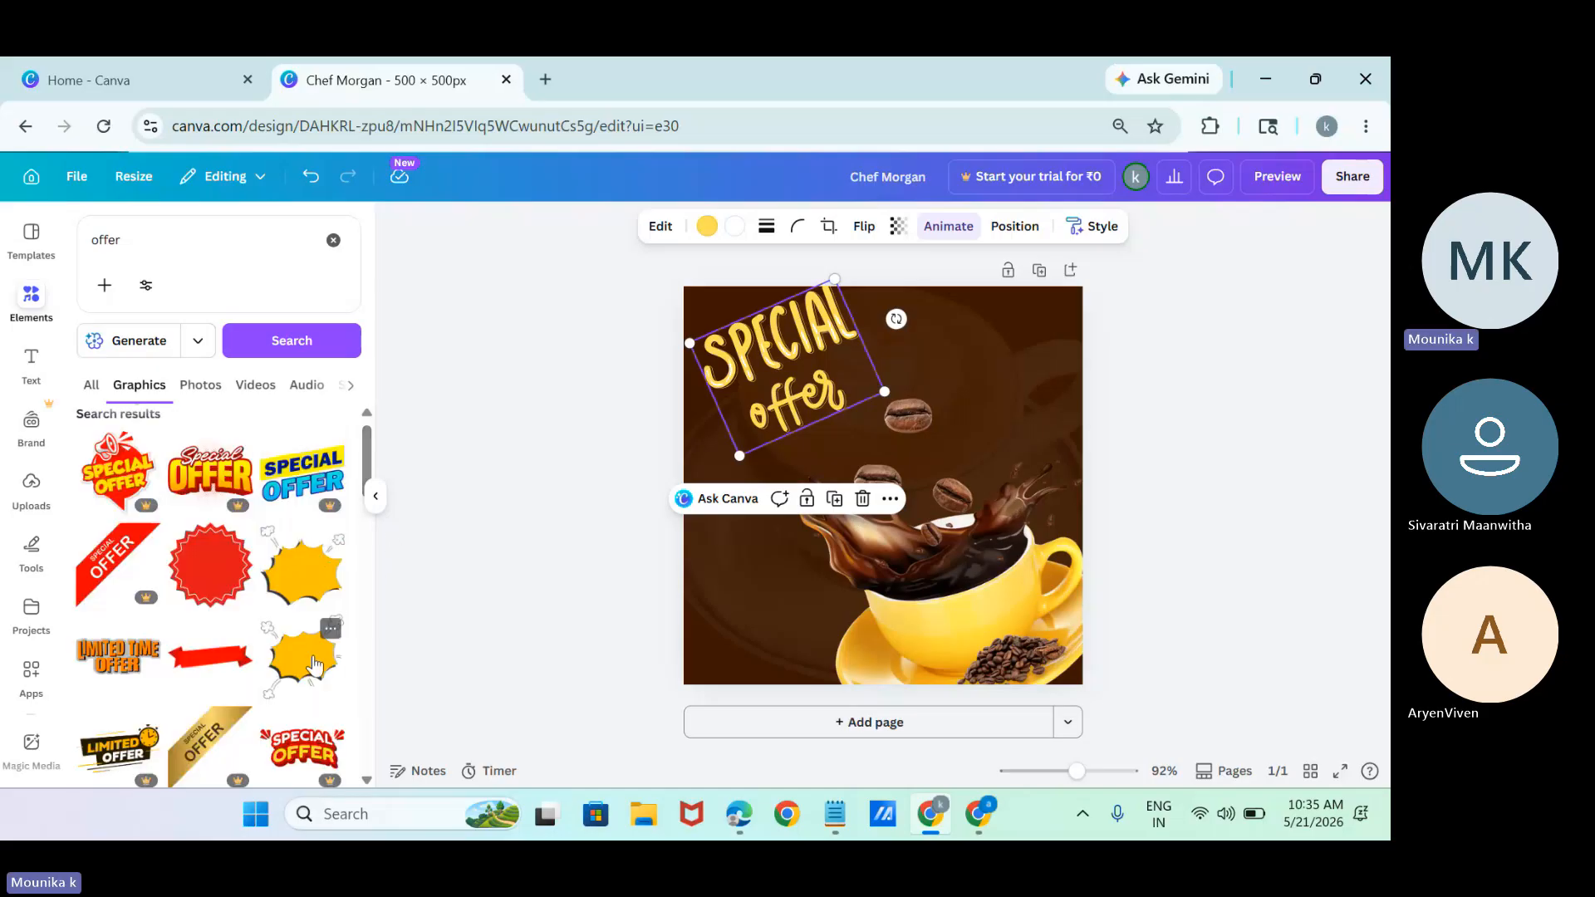
left_click(322, 568)
left_click_drag(818, 443, 688, 323)
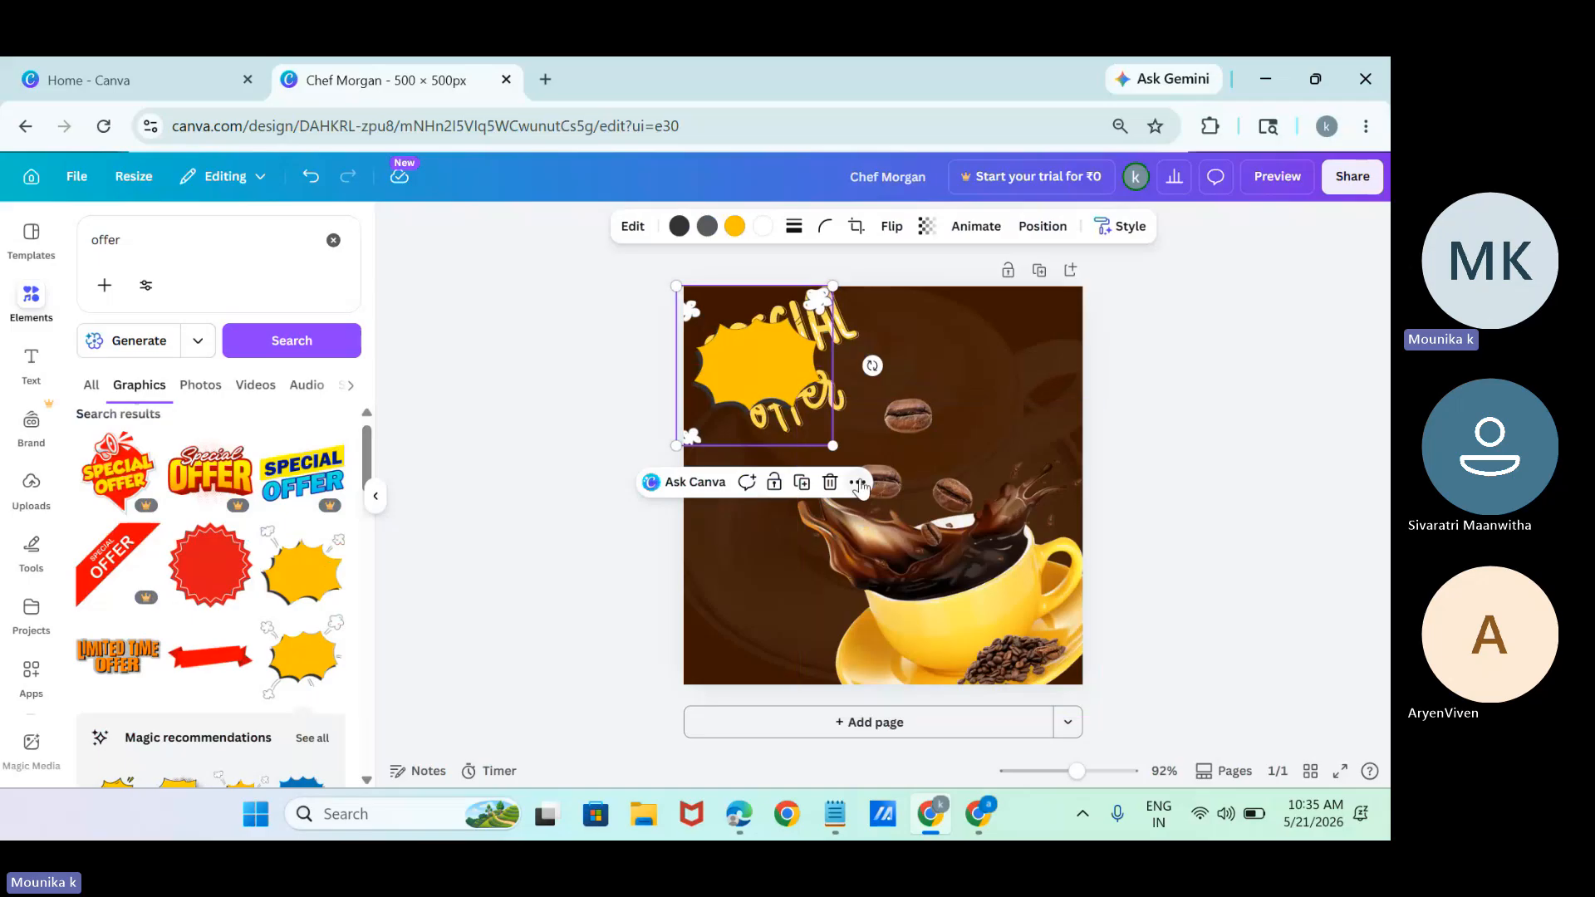
Send the yellow burst backward so it sits behind the "SPECIAL offer" lettering.
left_click(858, 484)
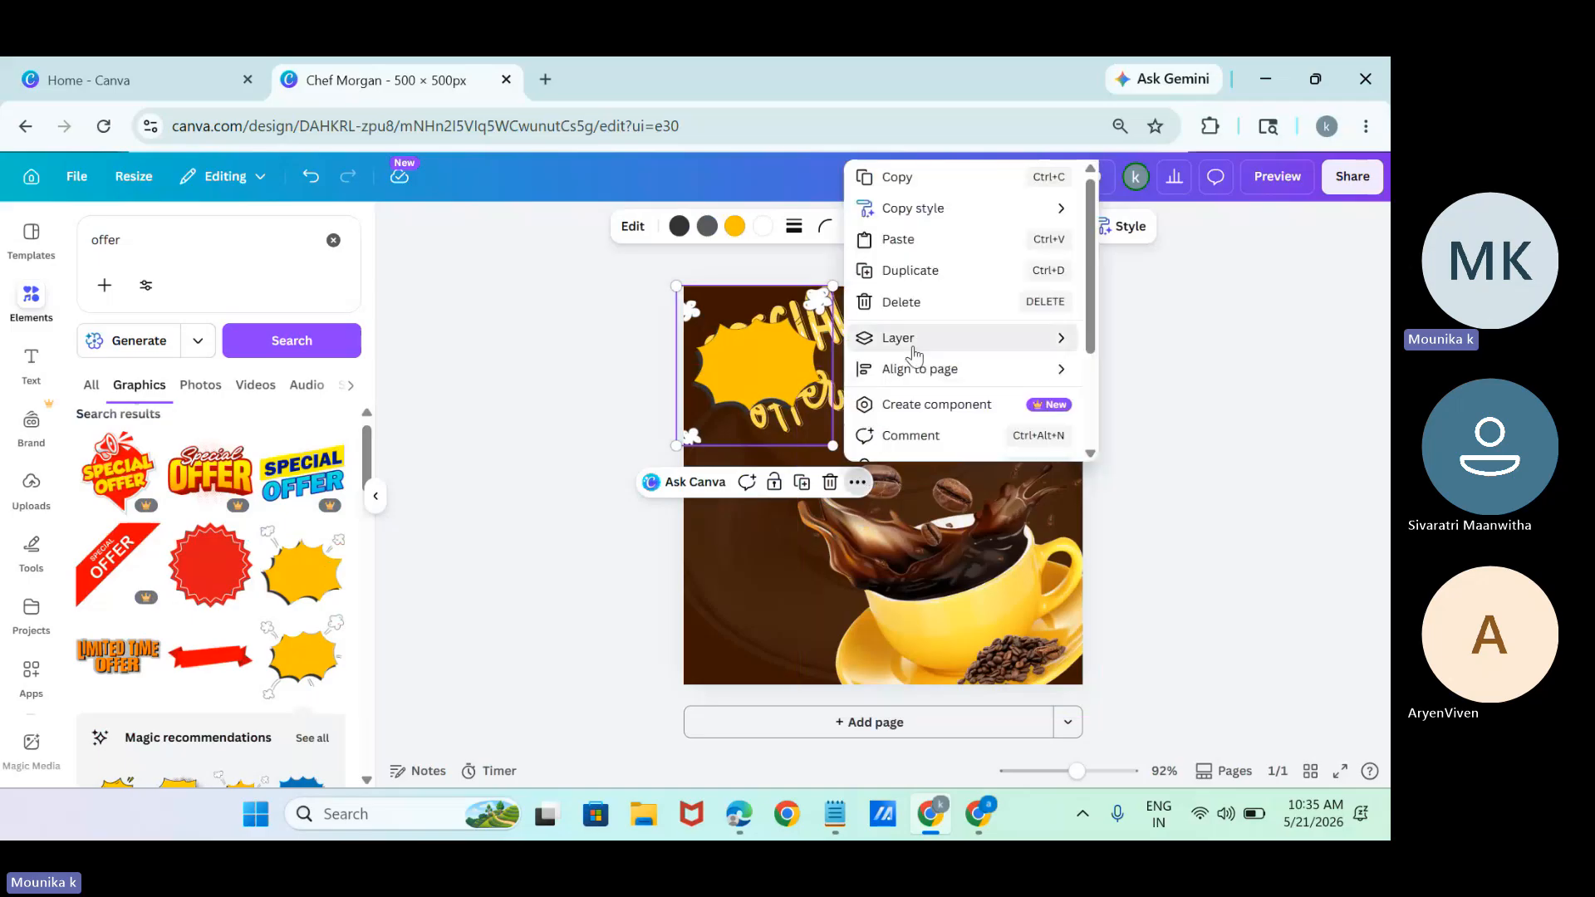
mouse_move(915, 355)
left_click(1131, 401)
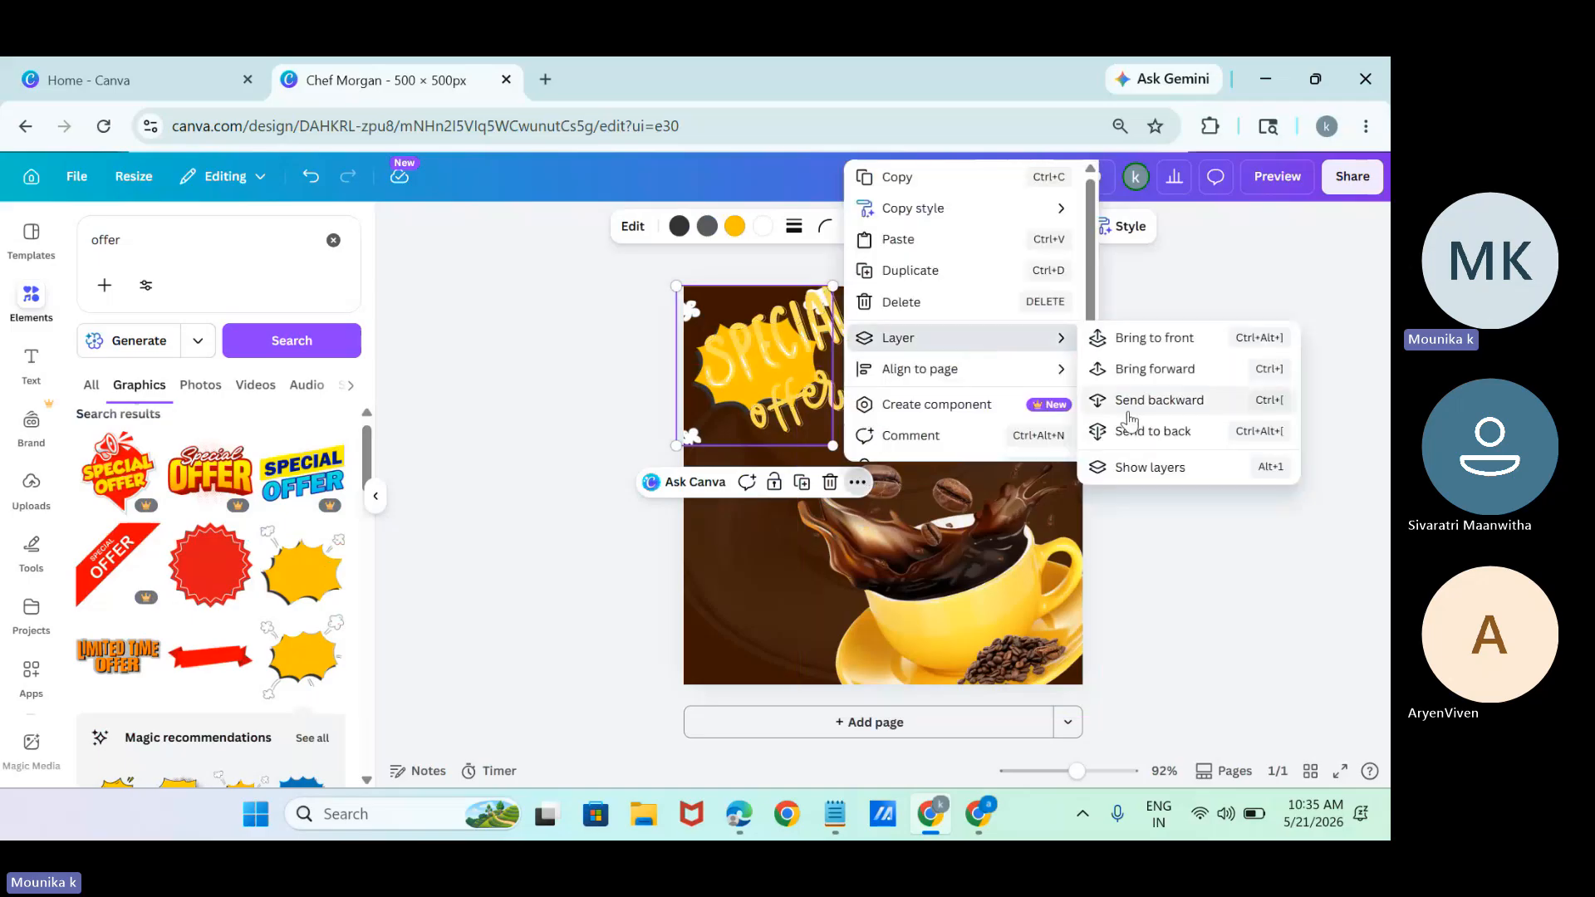
Recolour the "SPECIAL offer" lettering with the lighter dark grey-yellow green shade.
left_click(756, 286)
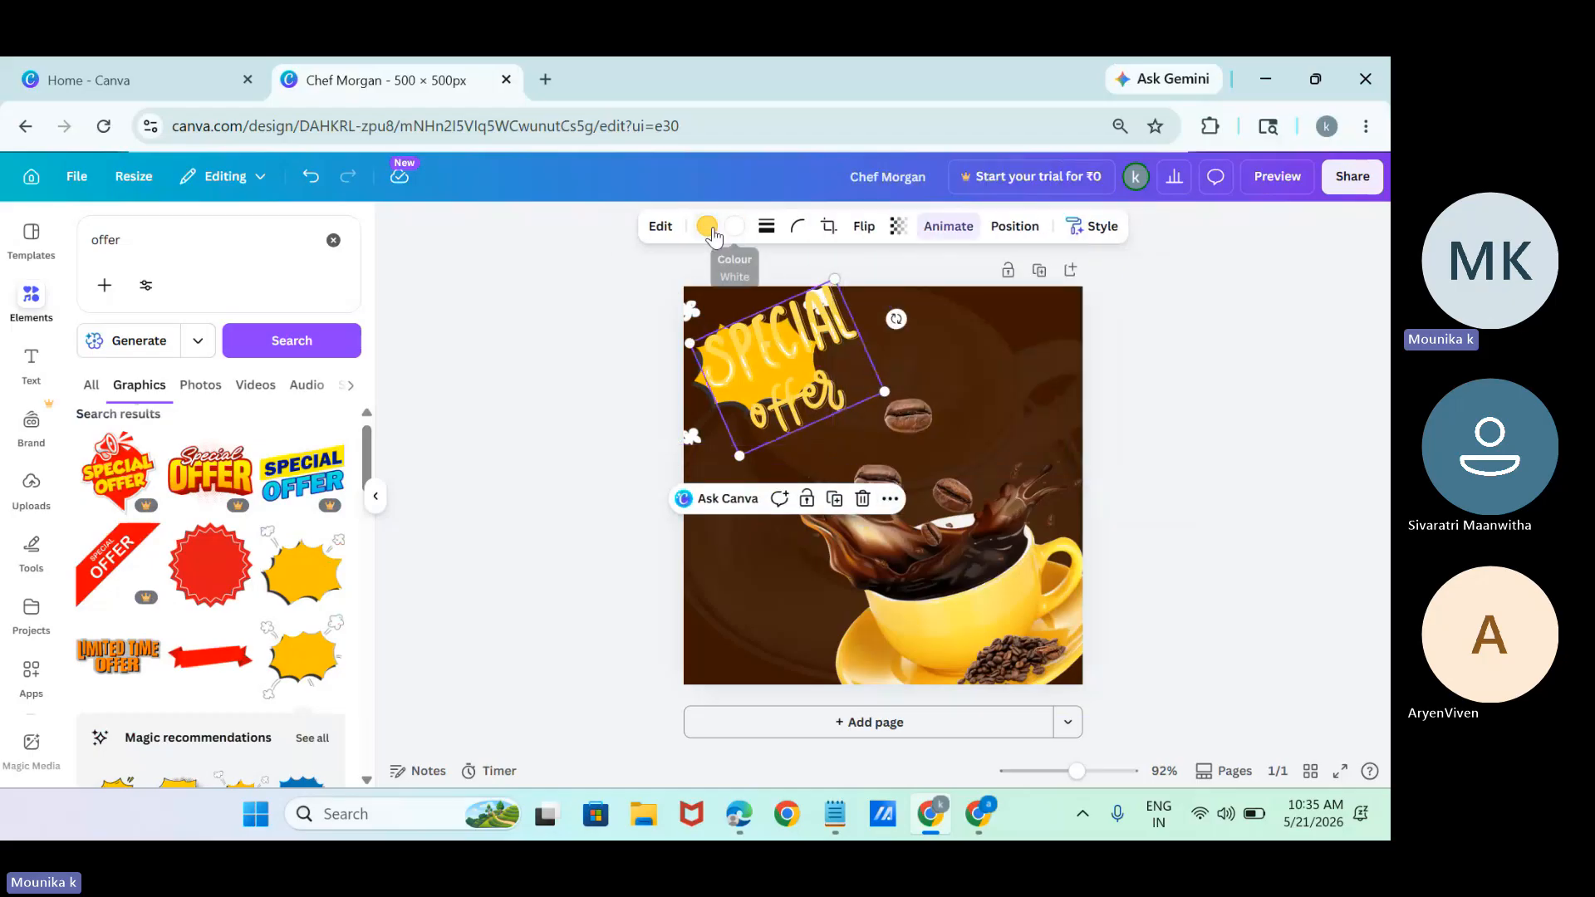
left_click(710, 231)
left_click(130, 415)
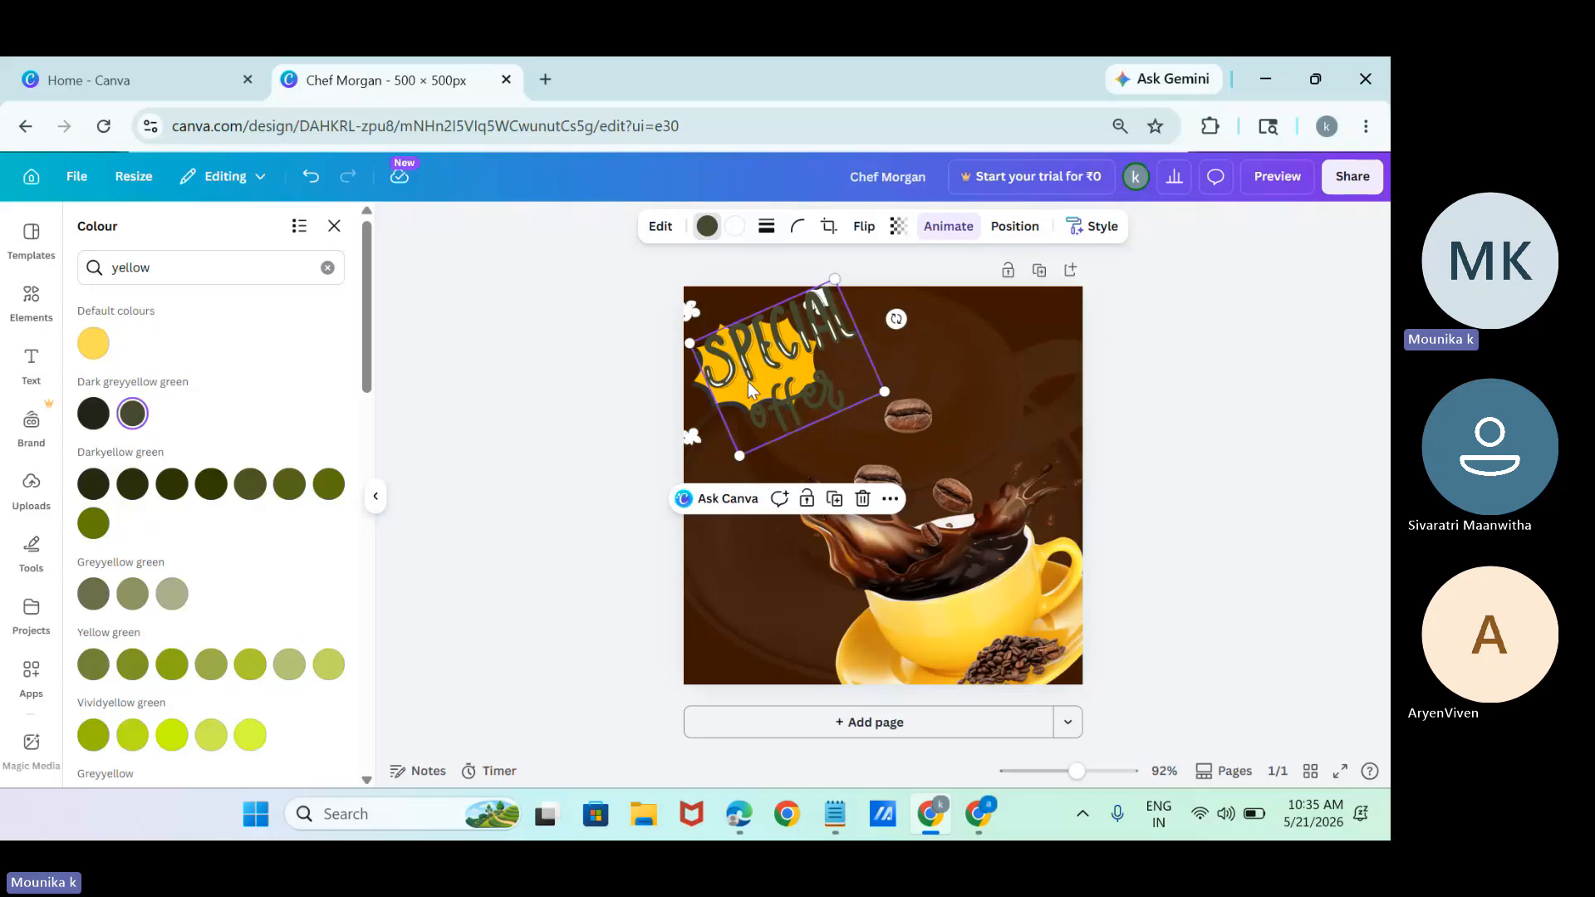
Move the lettering to the right on the page and enlarge the yellow burst to nearly three quarters of the page width.
left_click_drag(876, 376, 948, 374)
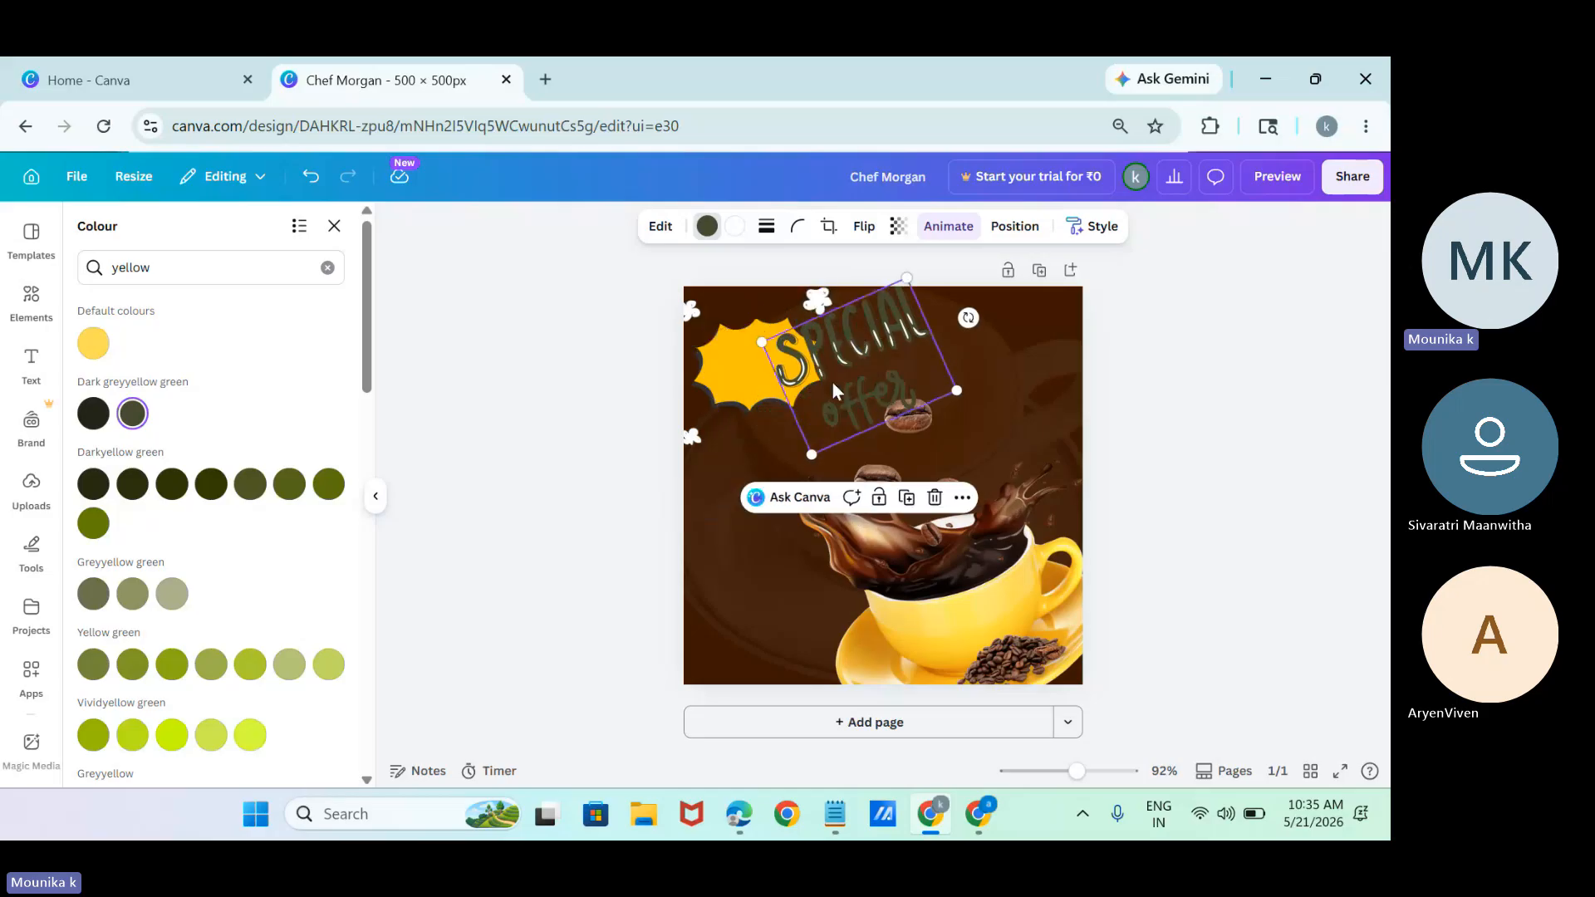
left_click(732, 405)
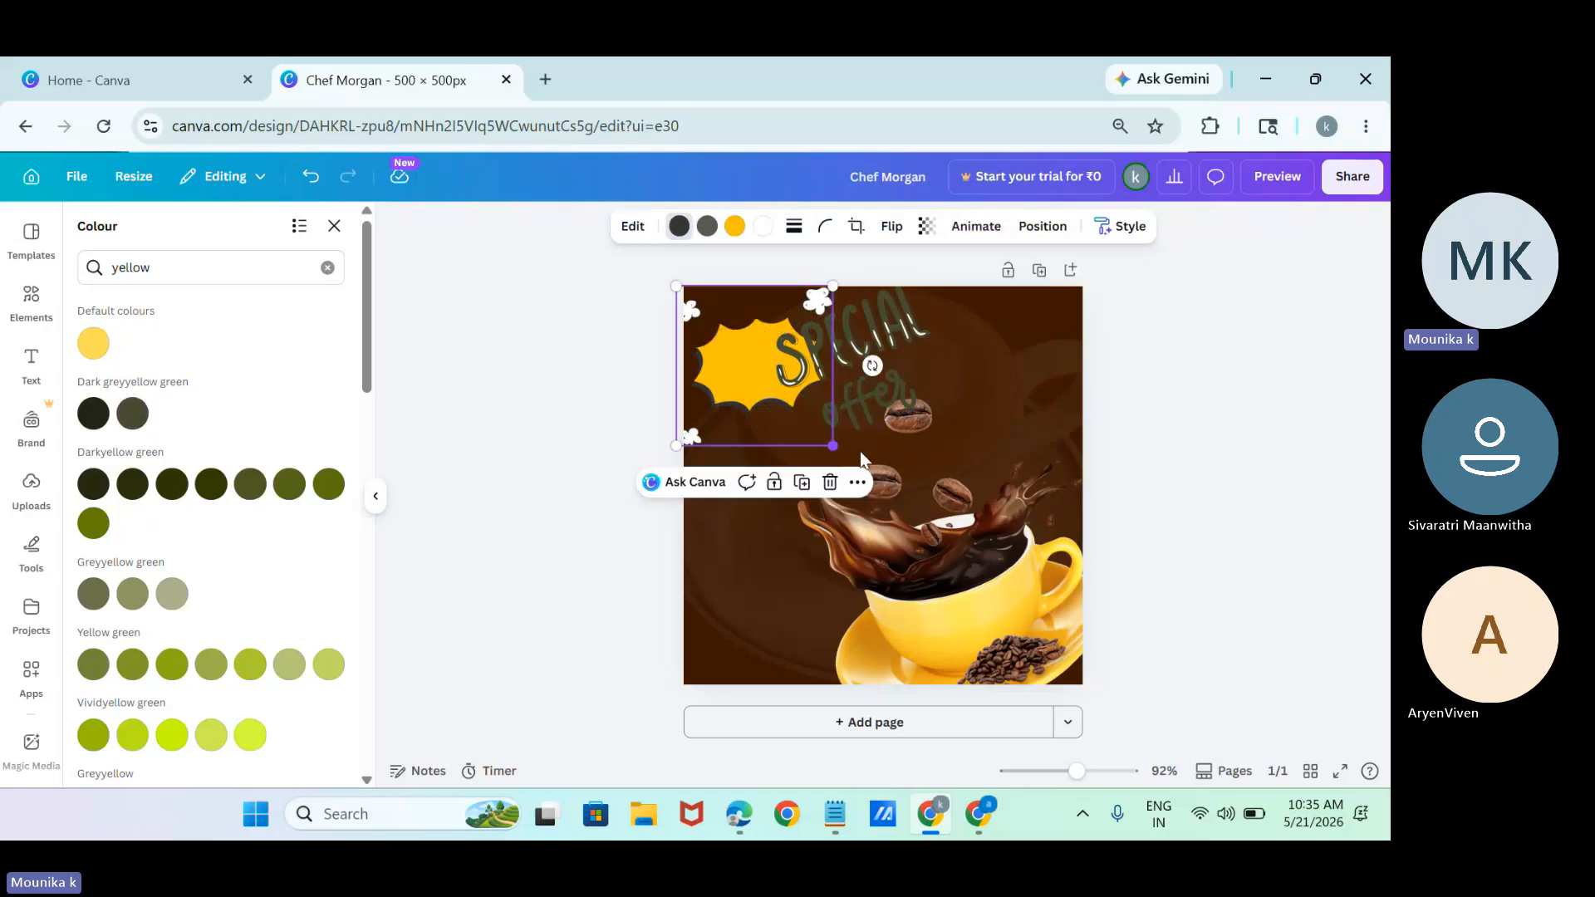
left_click_drag(833, 444, 1060, 405)
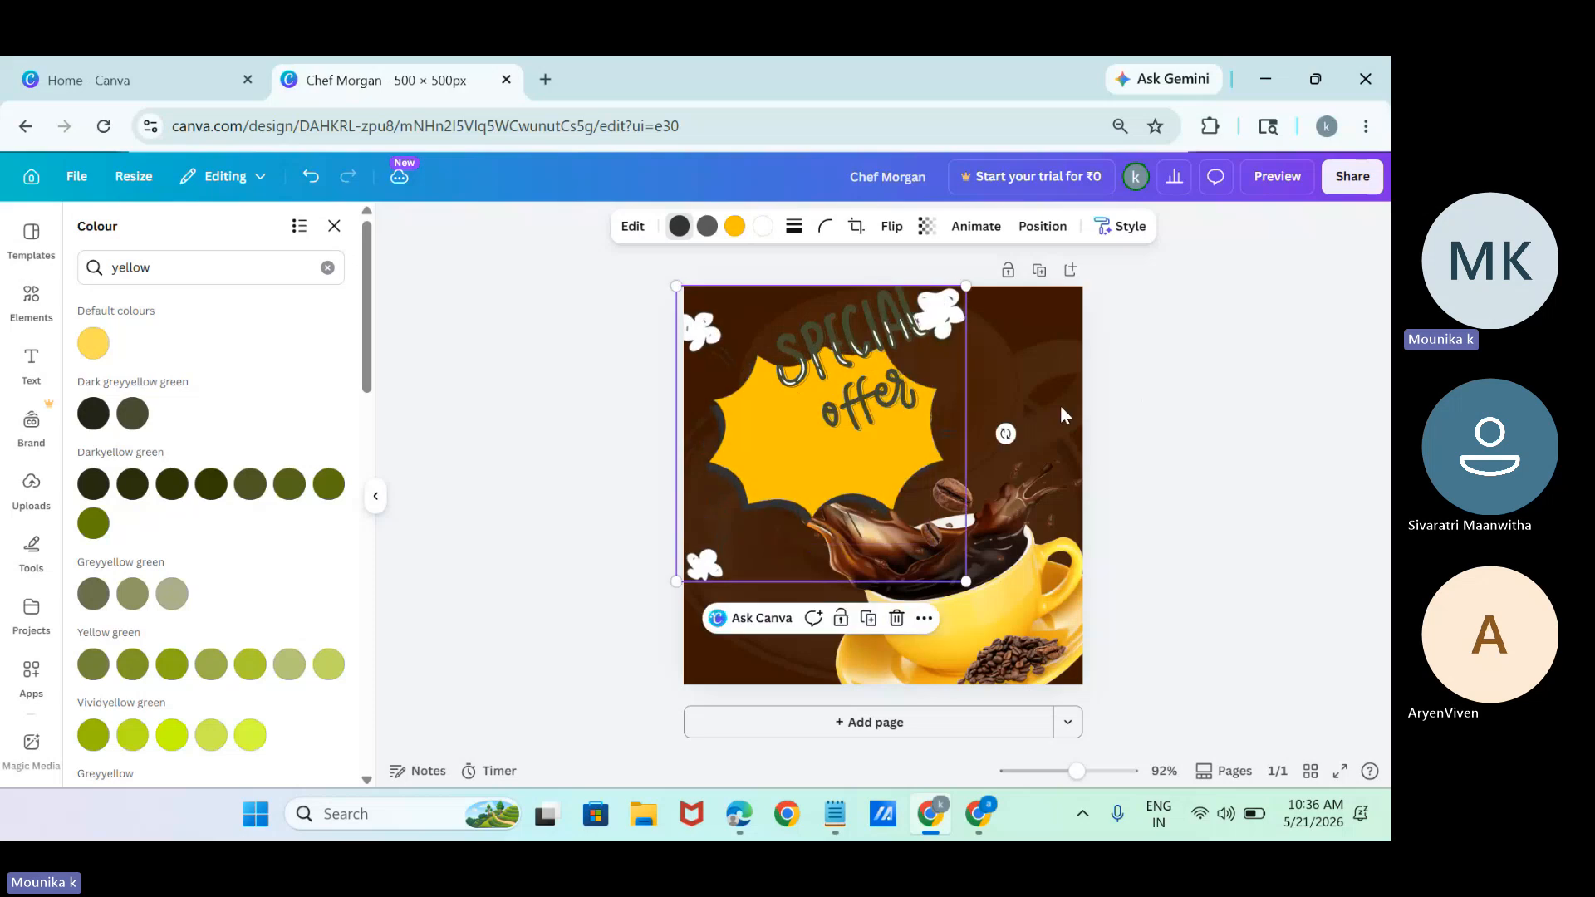
Rotate the yellow burst and move it into the page's upper-left corner so two of its puffs fall off the page.
left_click(1267, 383)
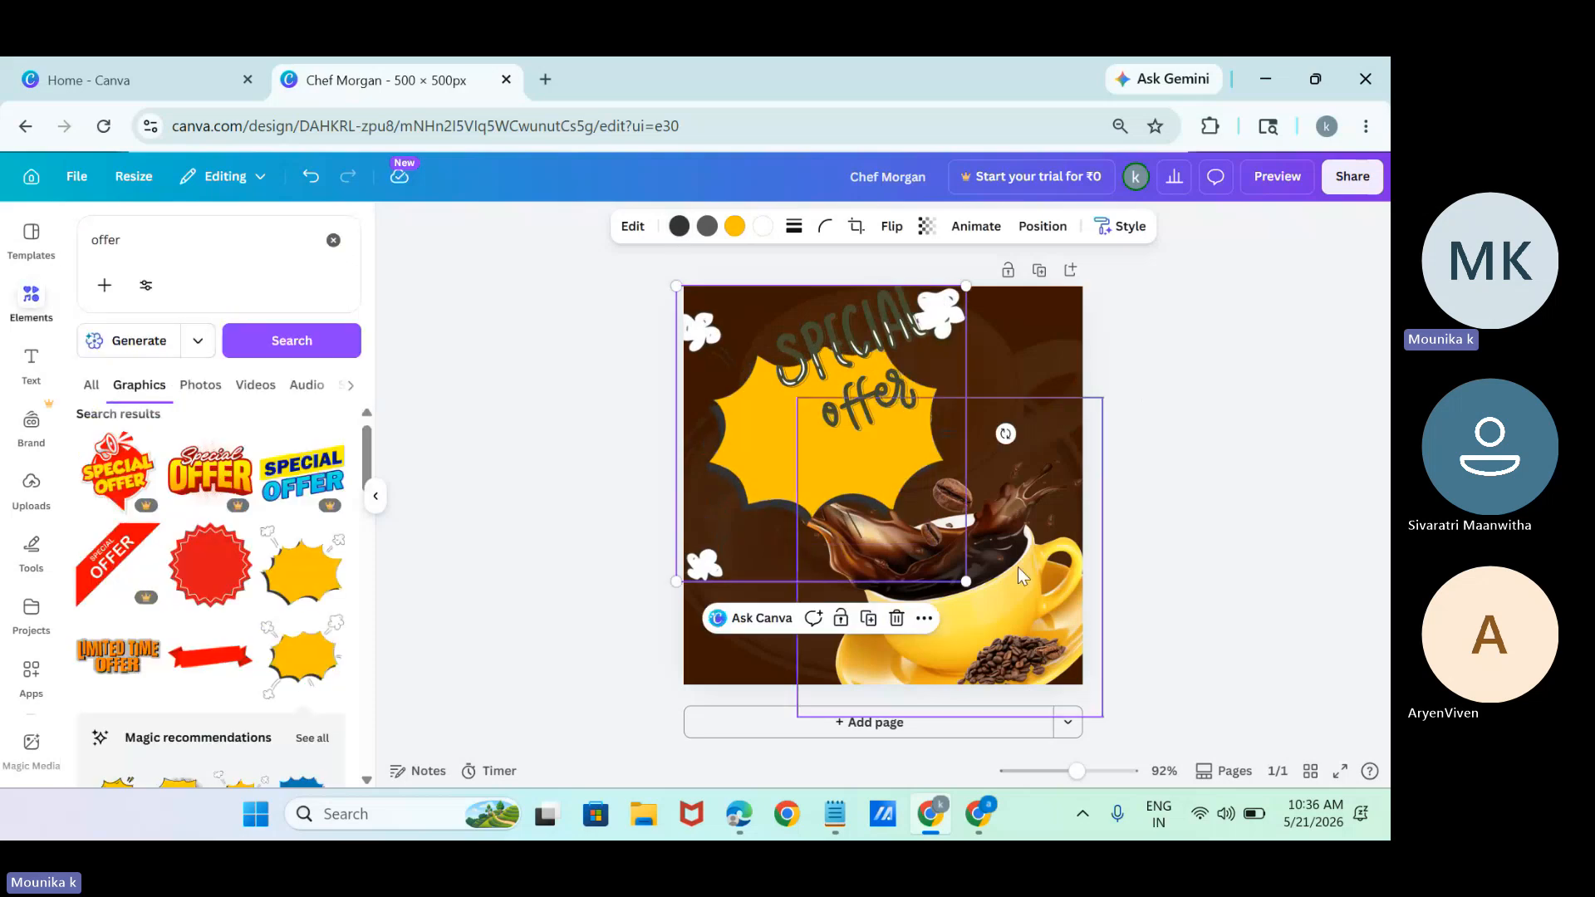
left_click(1015, 444)
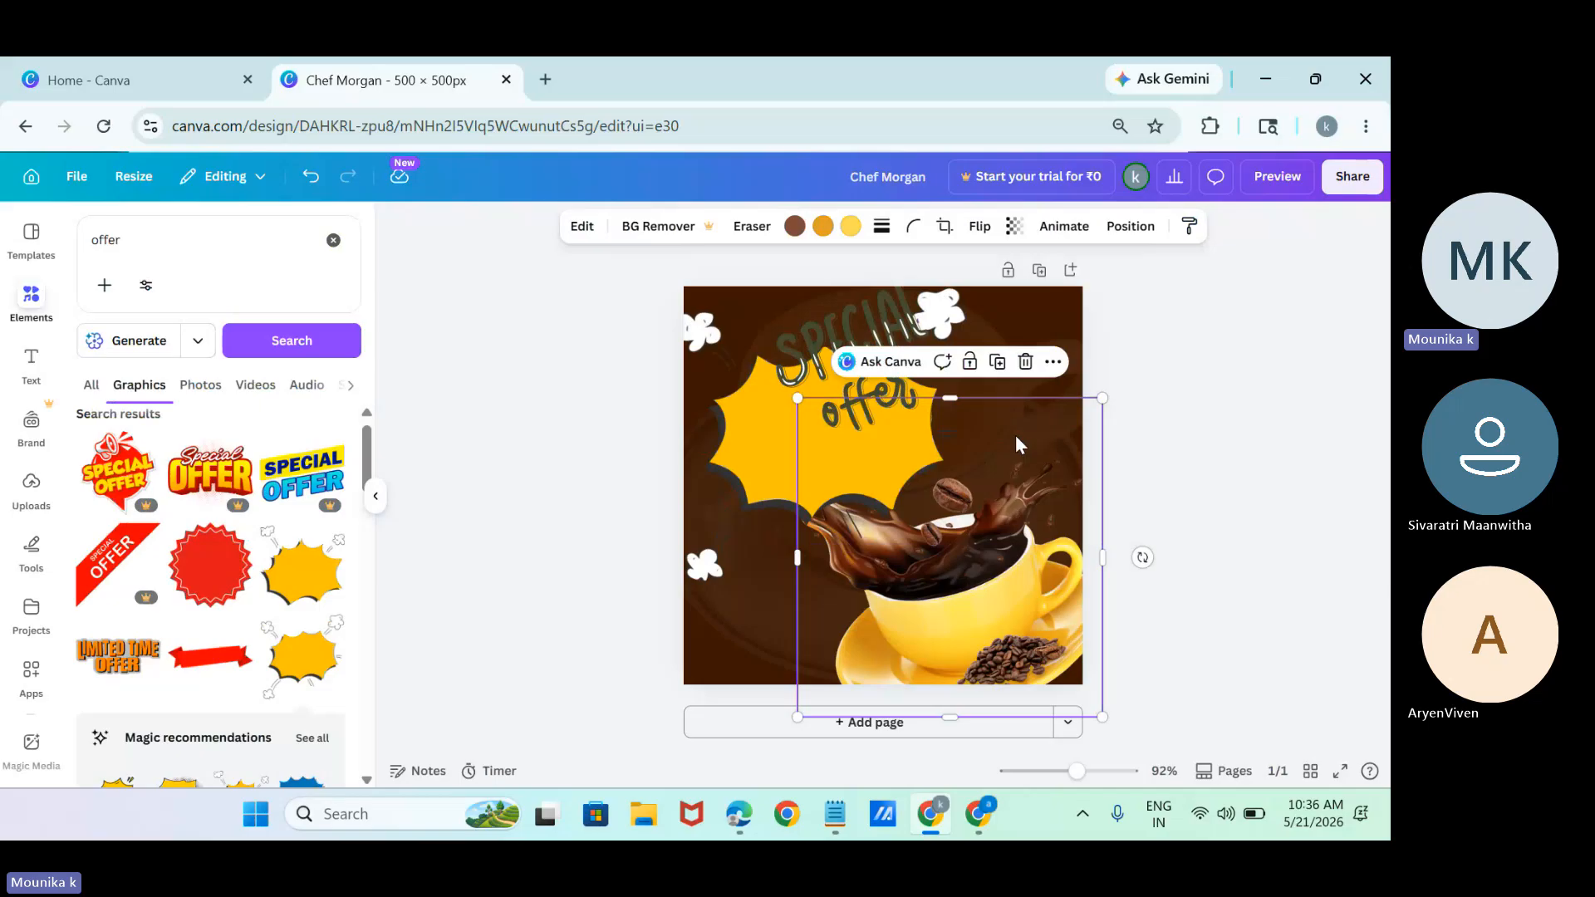
left_click(729, 460)
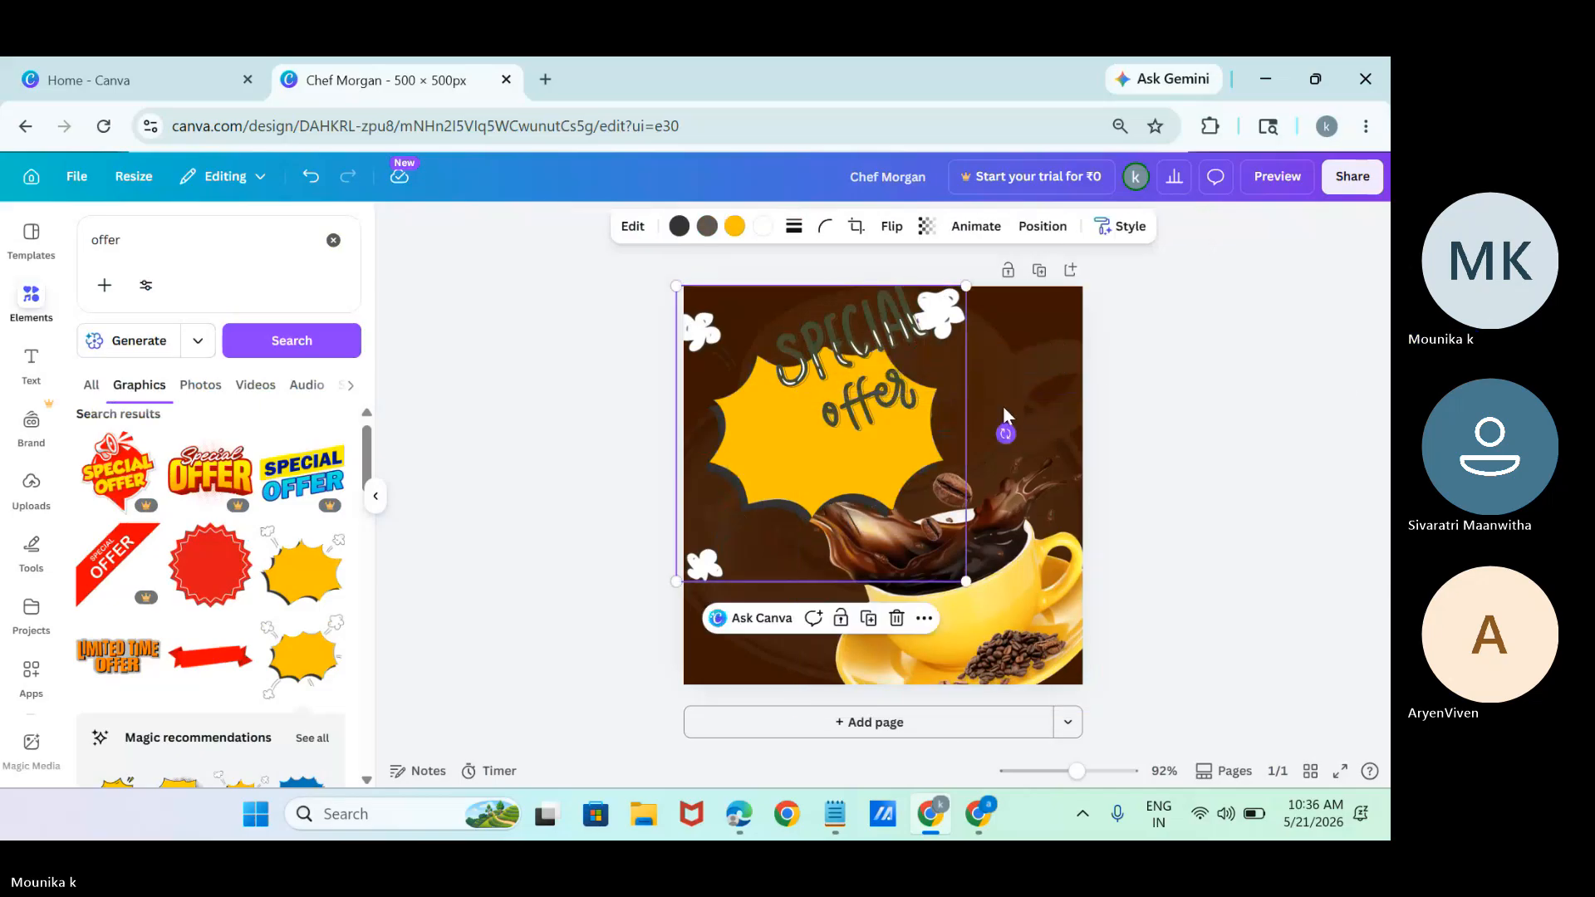
left_click_drag(1005, 432, 999, 305)
left_click_drag(761, 471, 755, 438)
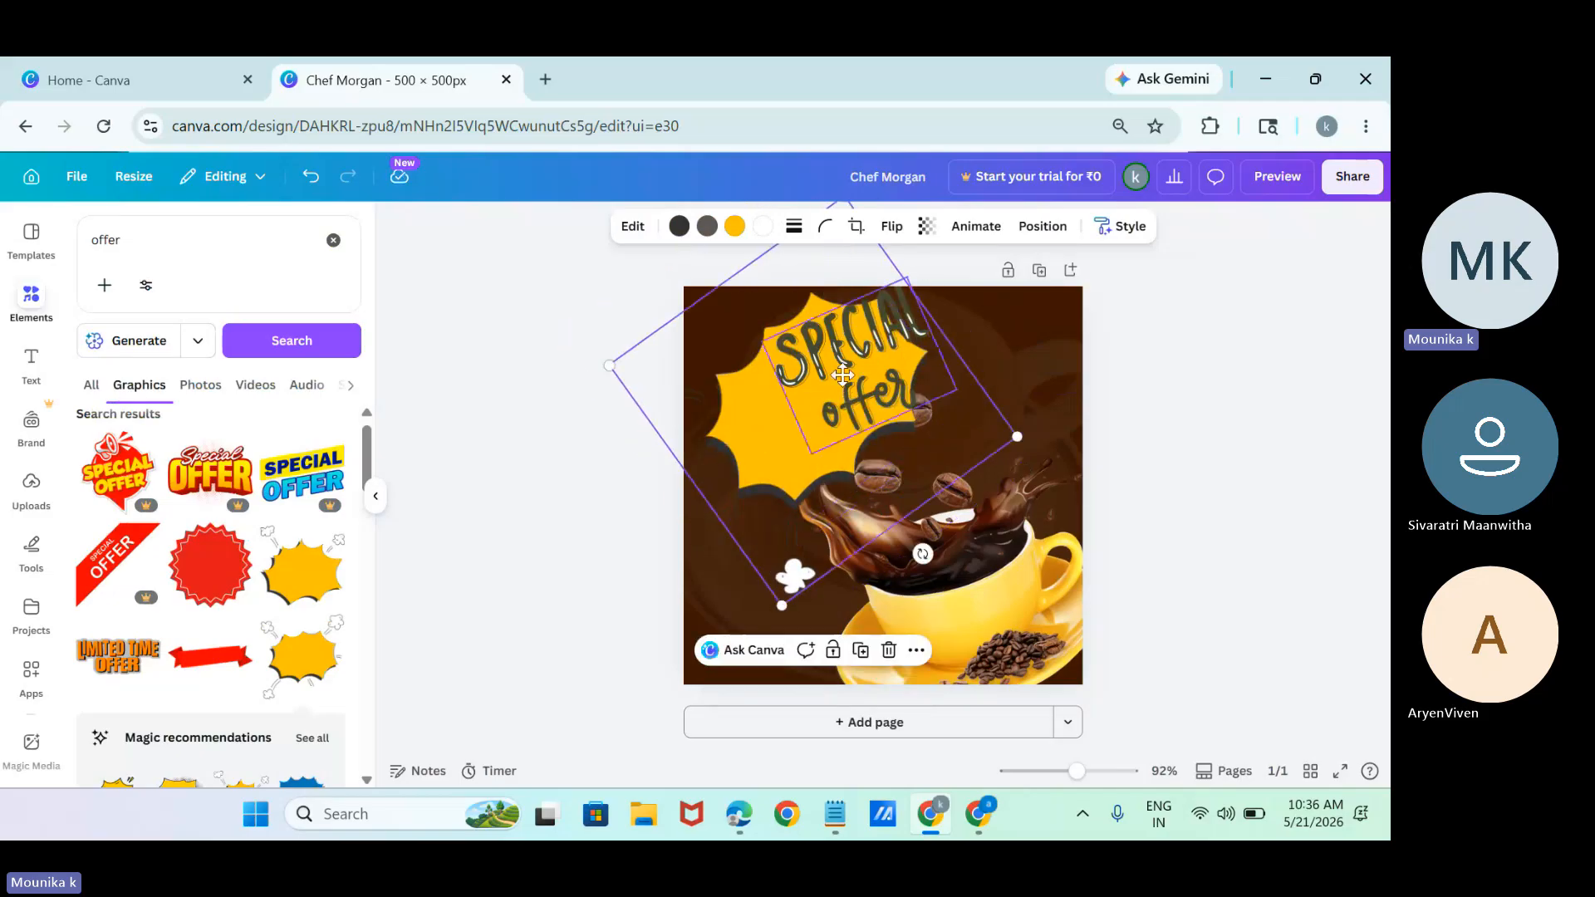
left_click_drag(842, 376, 797, 361)
Tilt the "SPECIAL offer" lettering more steeply, centre it on the yellow burst and deselect it.
left_click(859, 347)
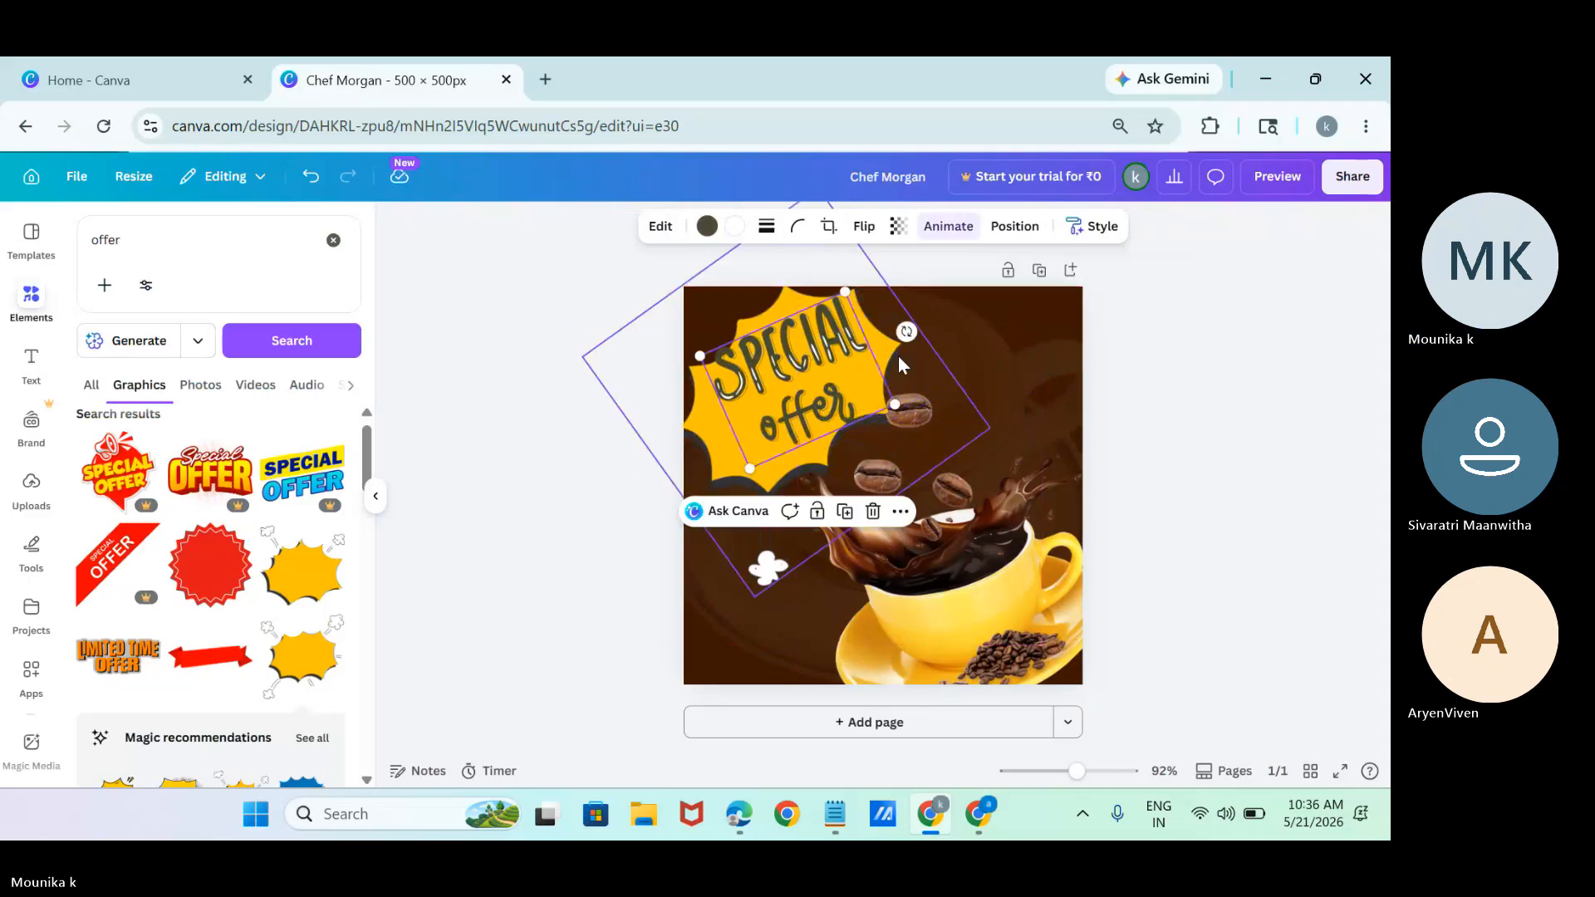
left_click_drag(906, 331, 811, 266)
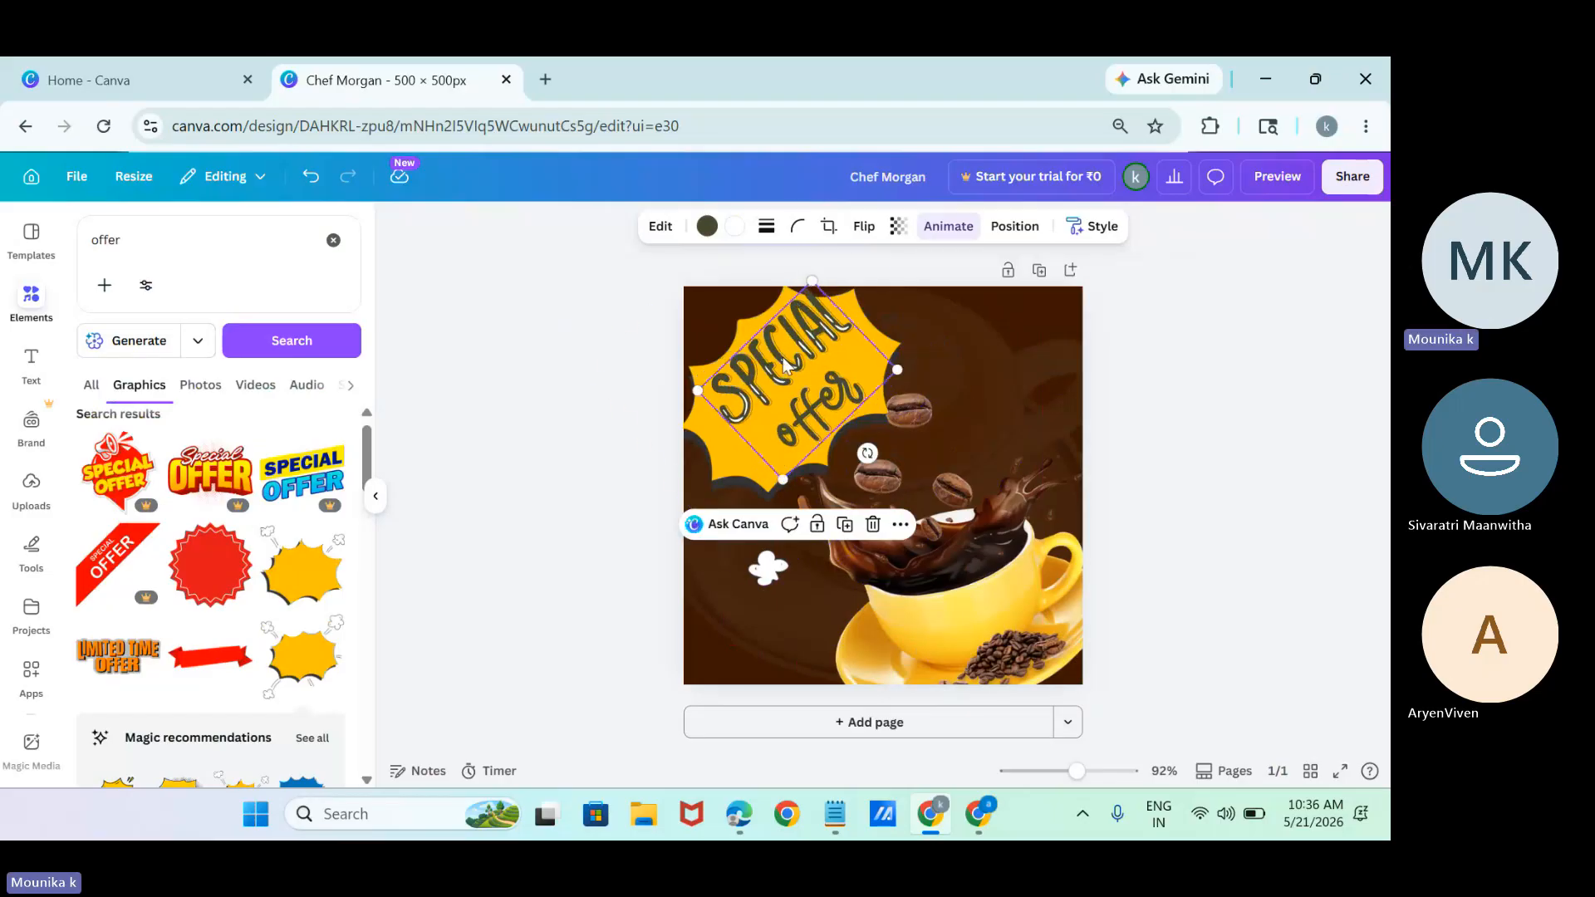
left_click_drag(784, 376, 761, 392)
left_click(1161, 428)
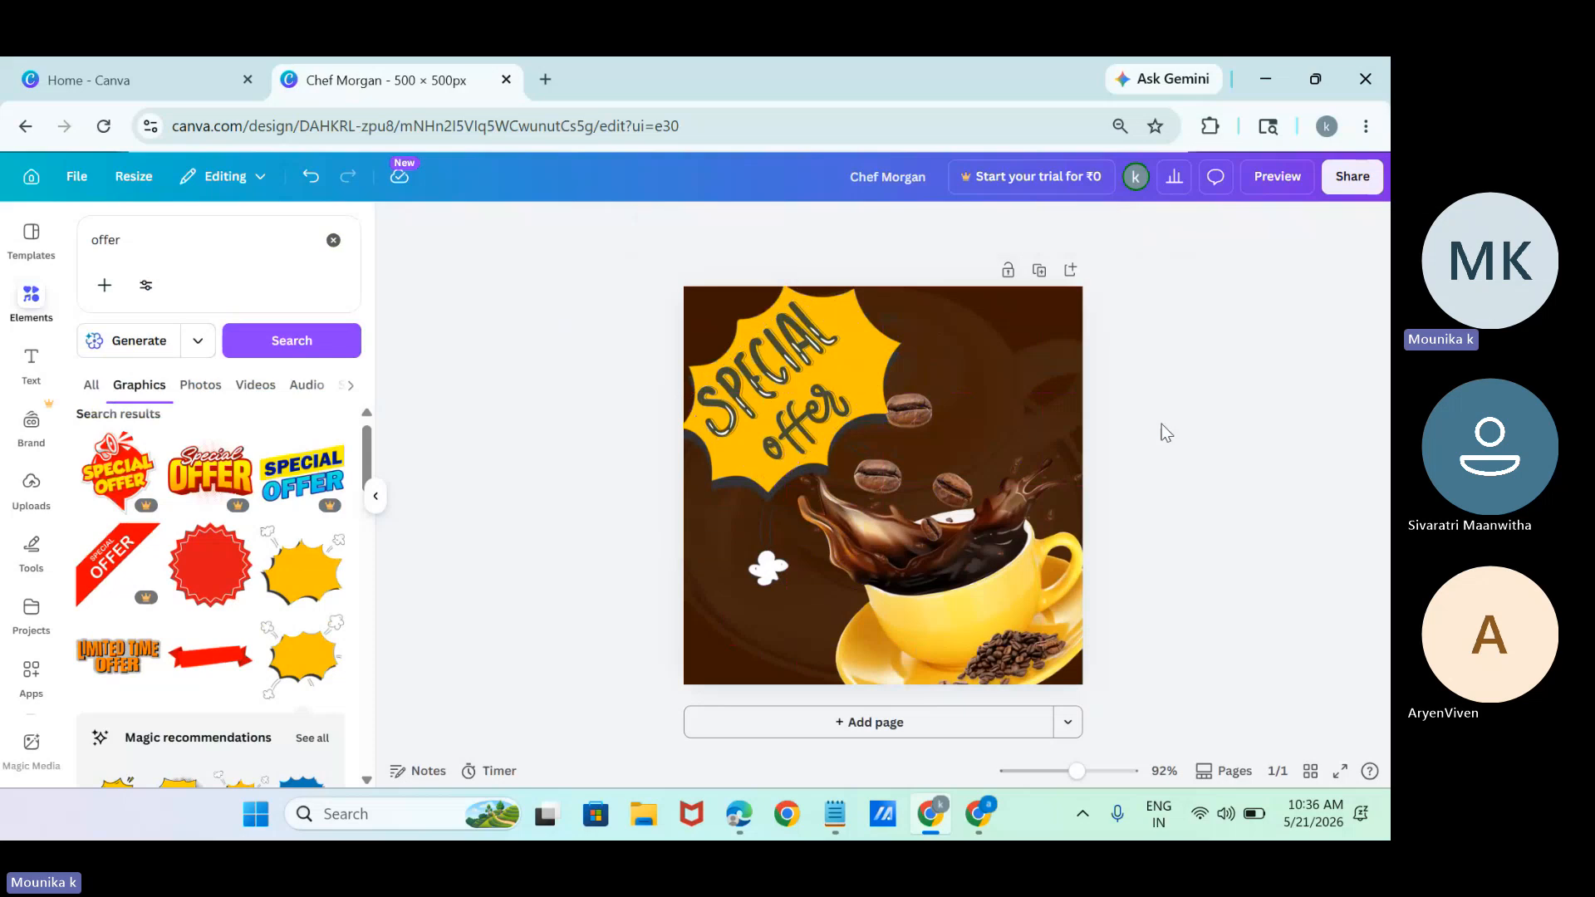
Search the element graphics for "coffee beans".
left_click(806, 378)
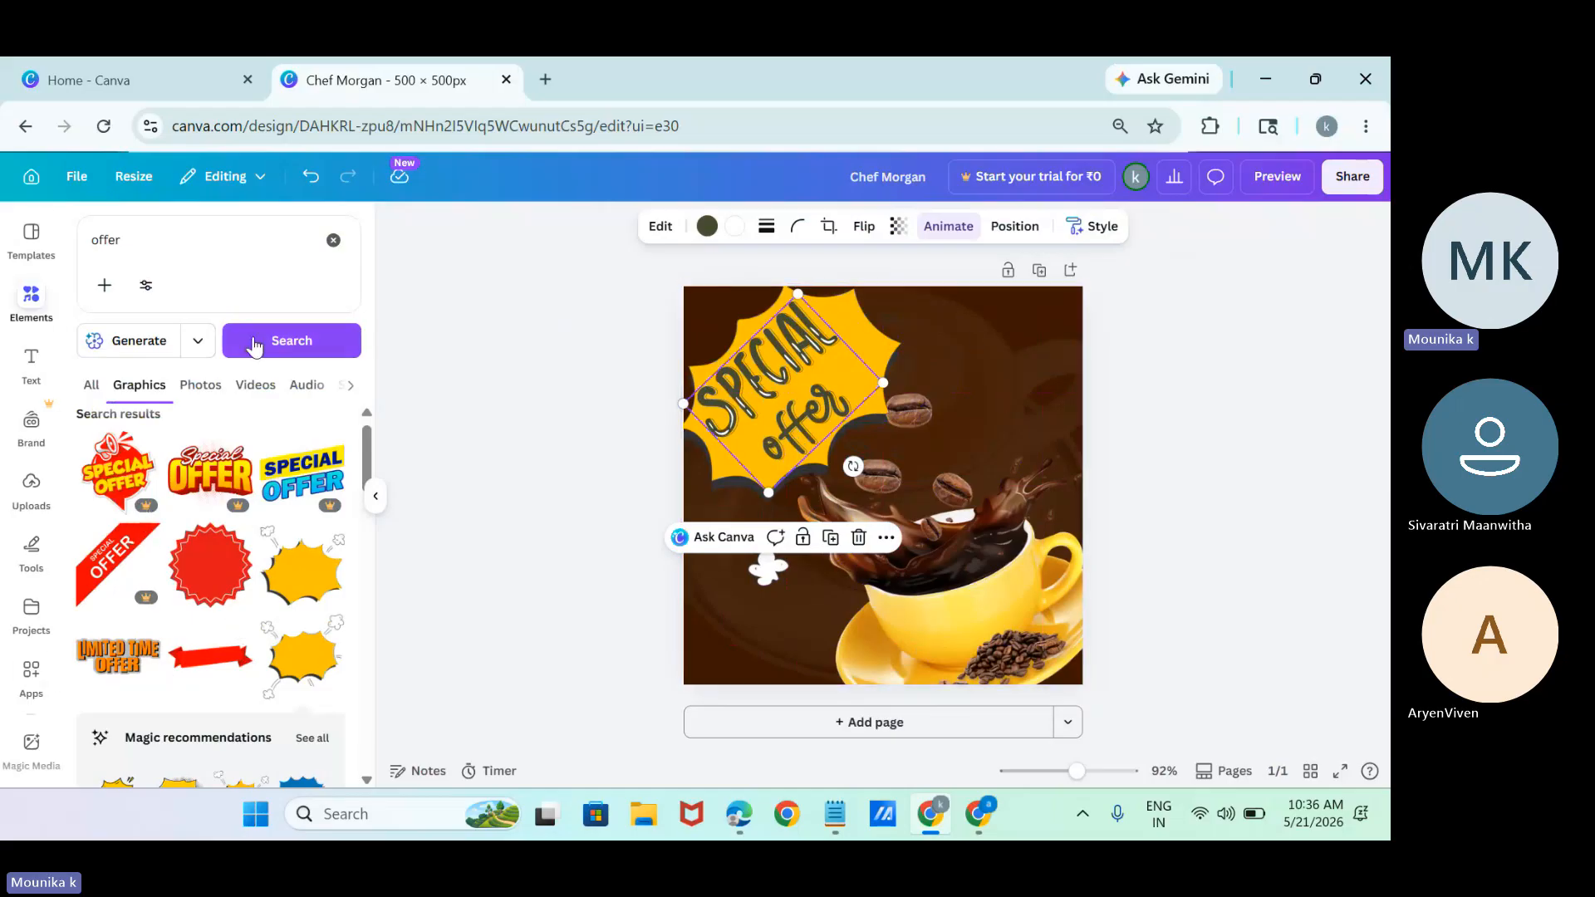
left_click(133, 239)
key("BackSpace")
key("BackSpace")
key("BackSpace")
key("BackSpace")
key("BackSpace")
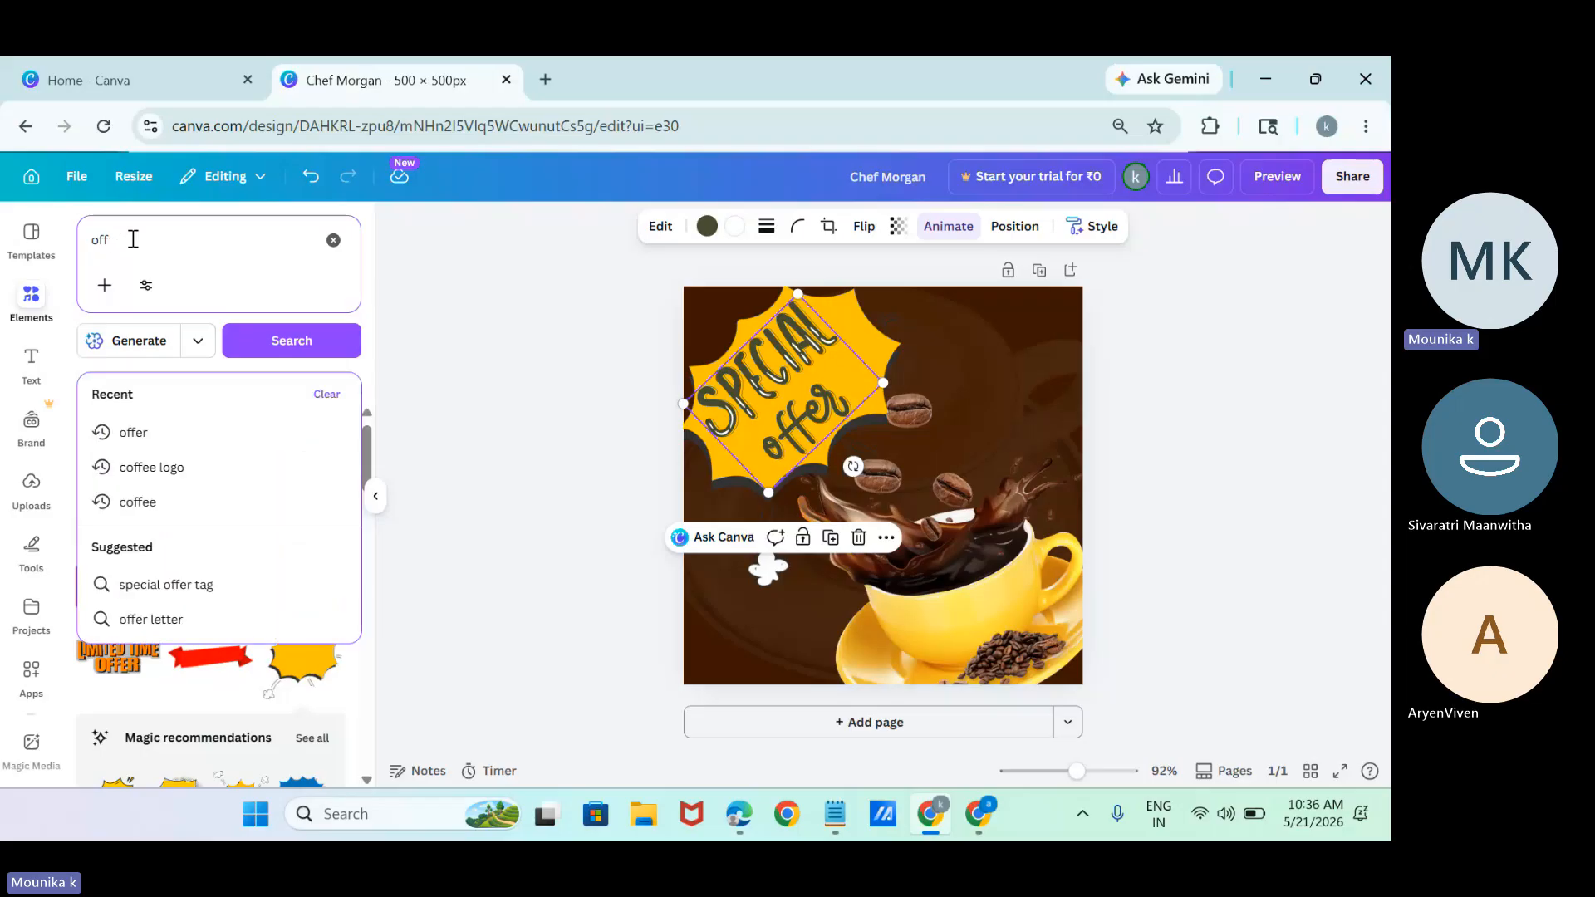
type("c")
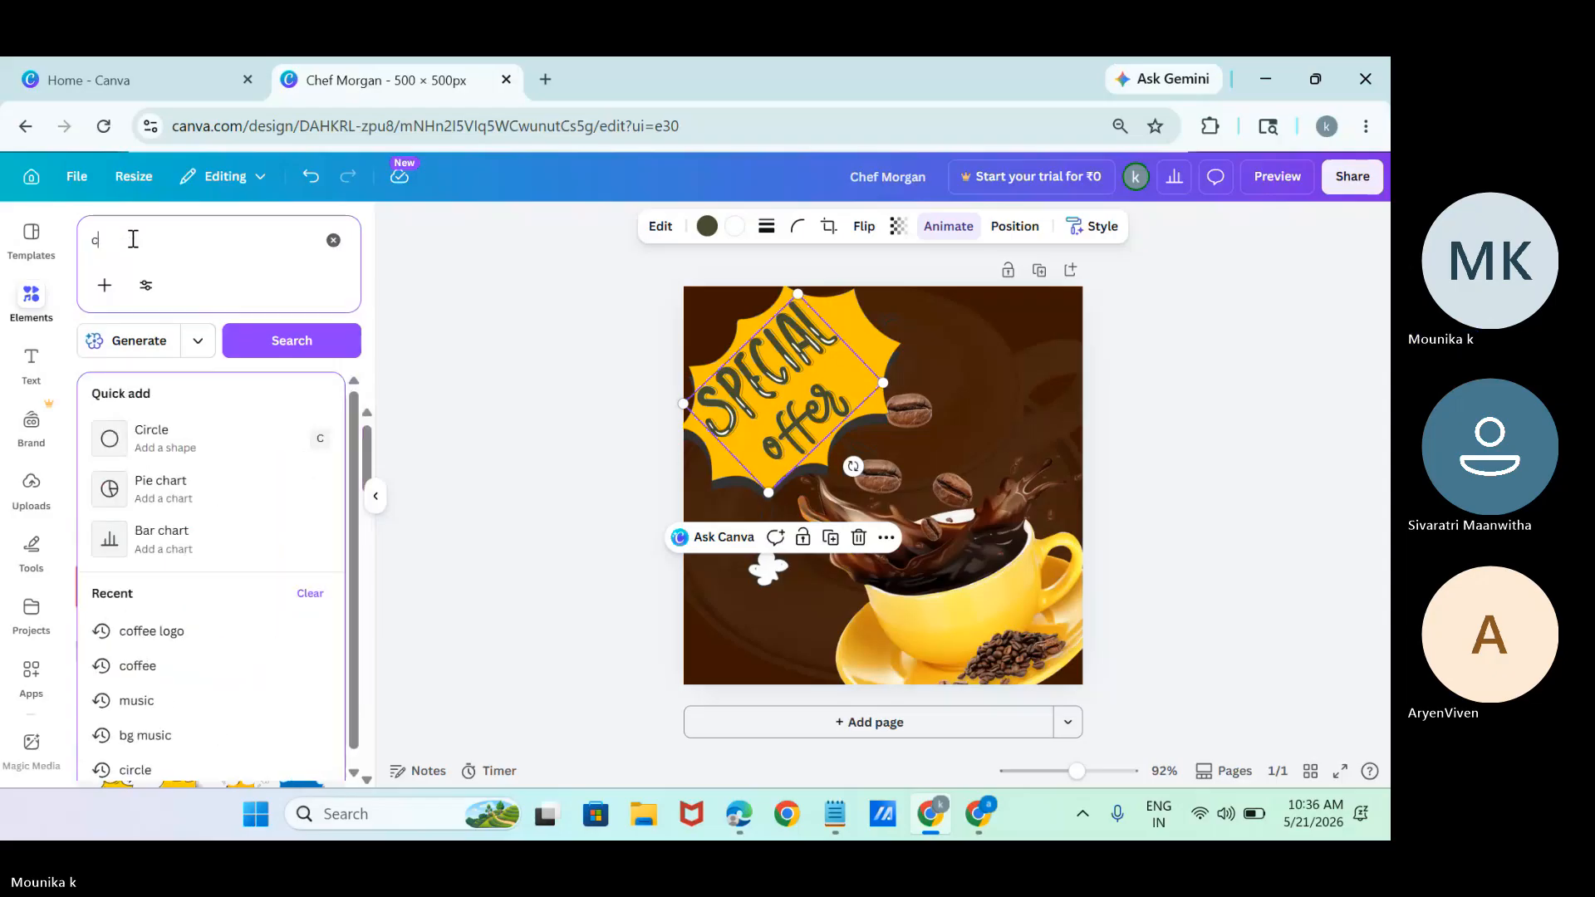
type("offee beans")
key("Return")
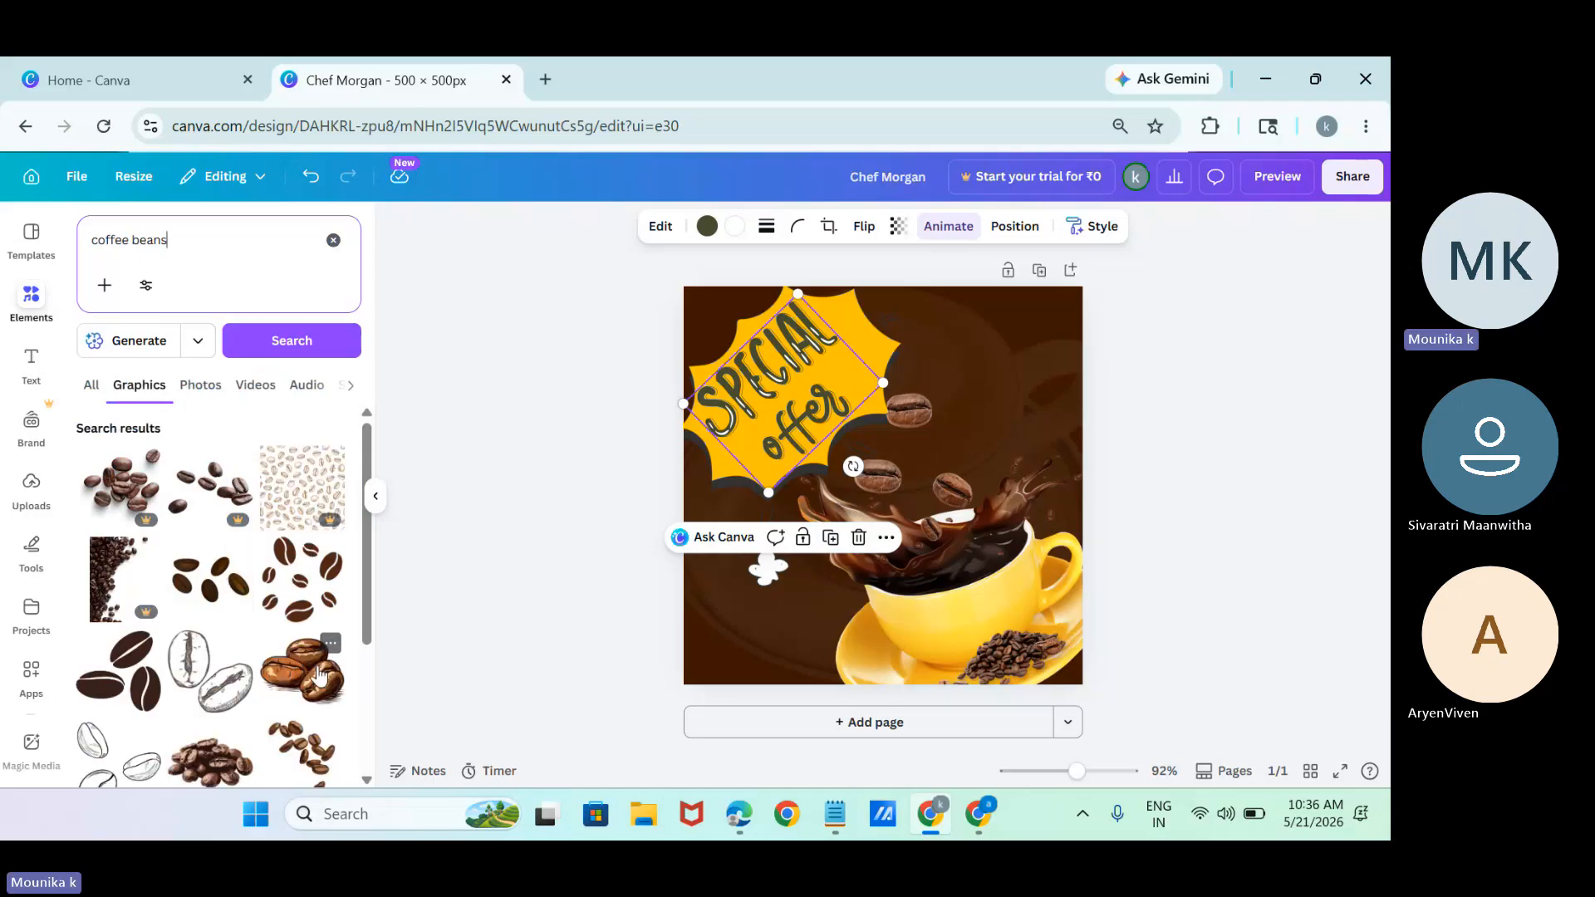
Add the three-bean graphic at the page's lower-left corner and the scattered dark beans graphic at its upper-right corner, each partly off the page.
left_click(319, 675)
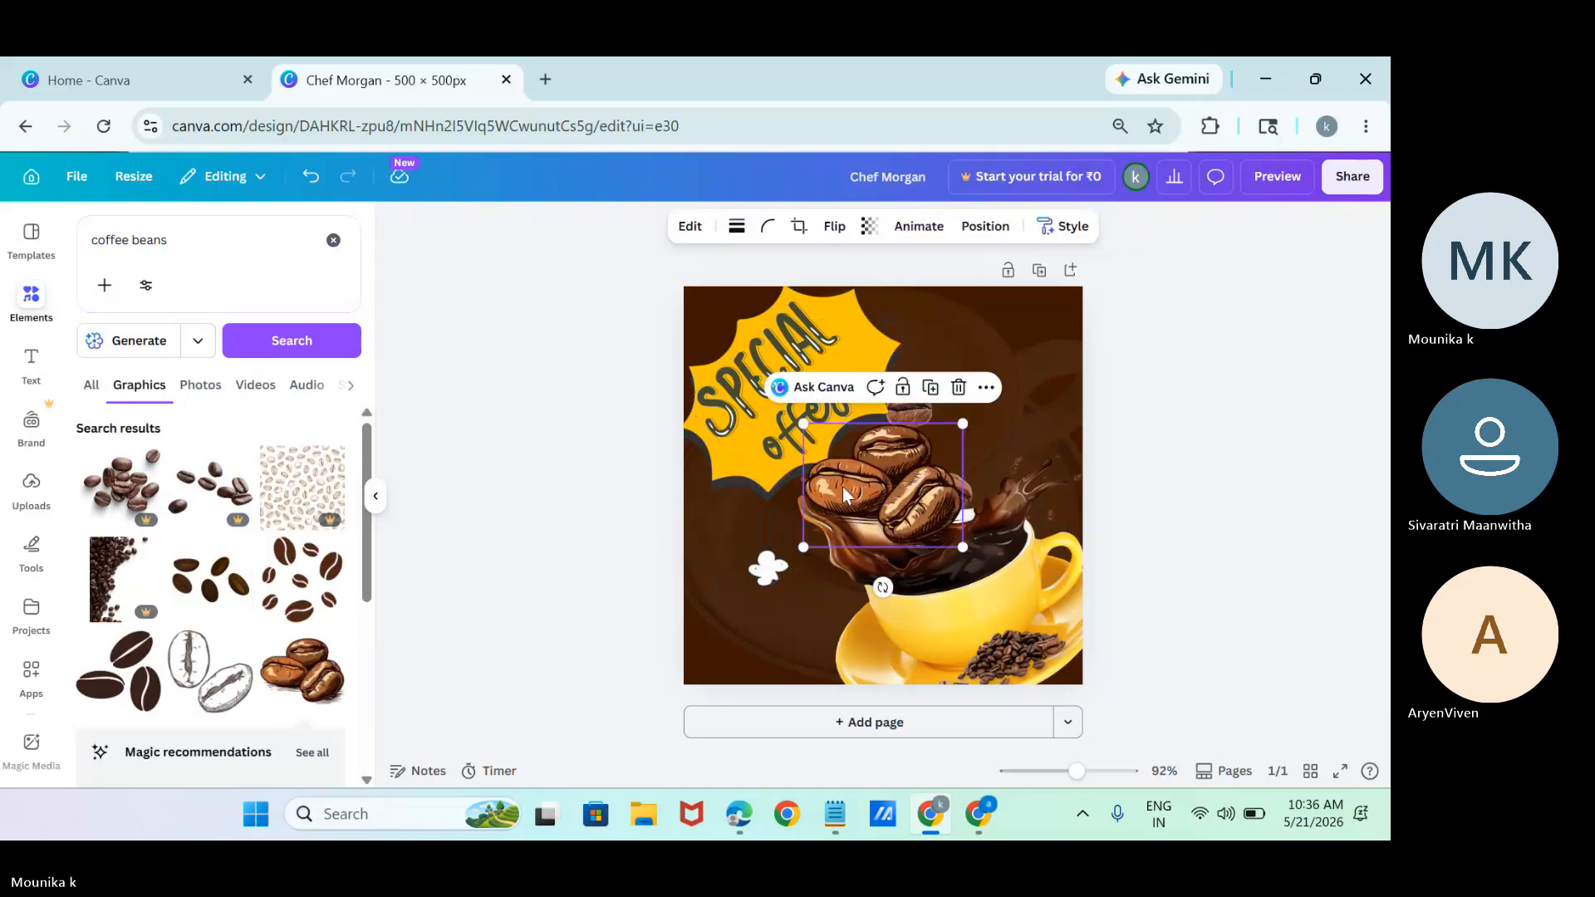
left_click_drag(872, 471, 673, 643)
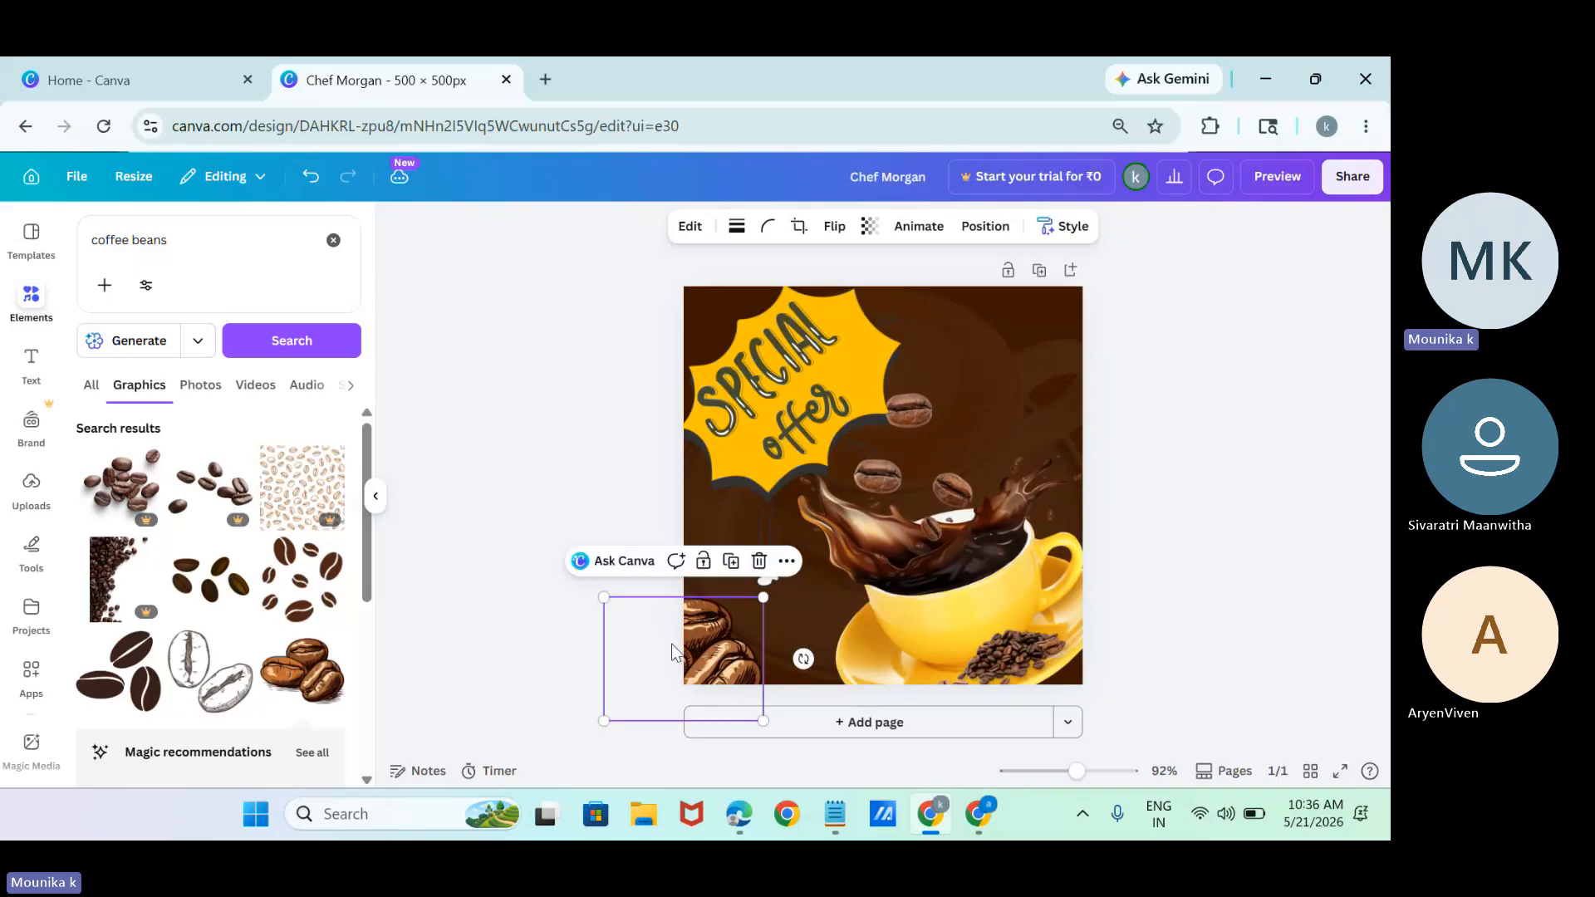
left_click(220, 579)
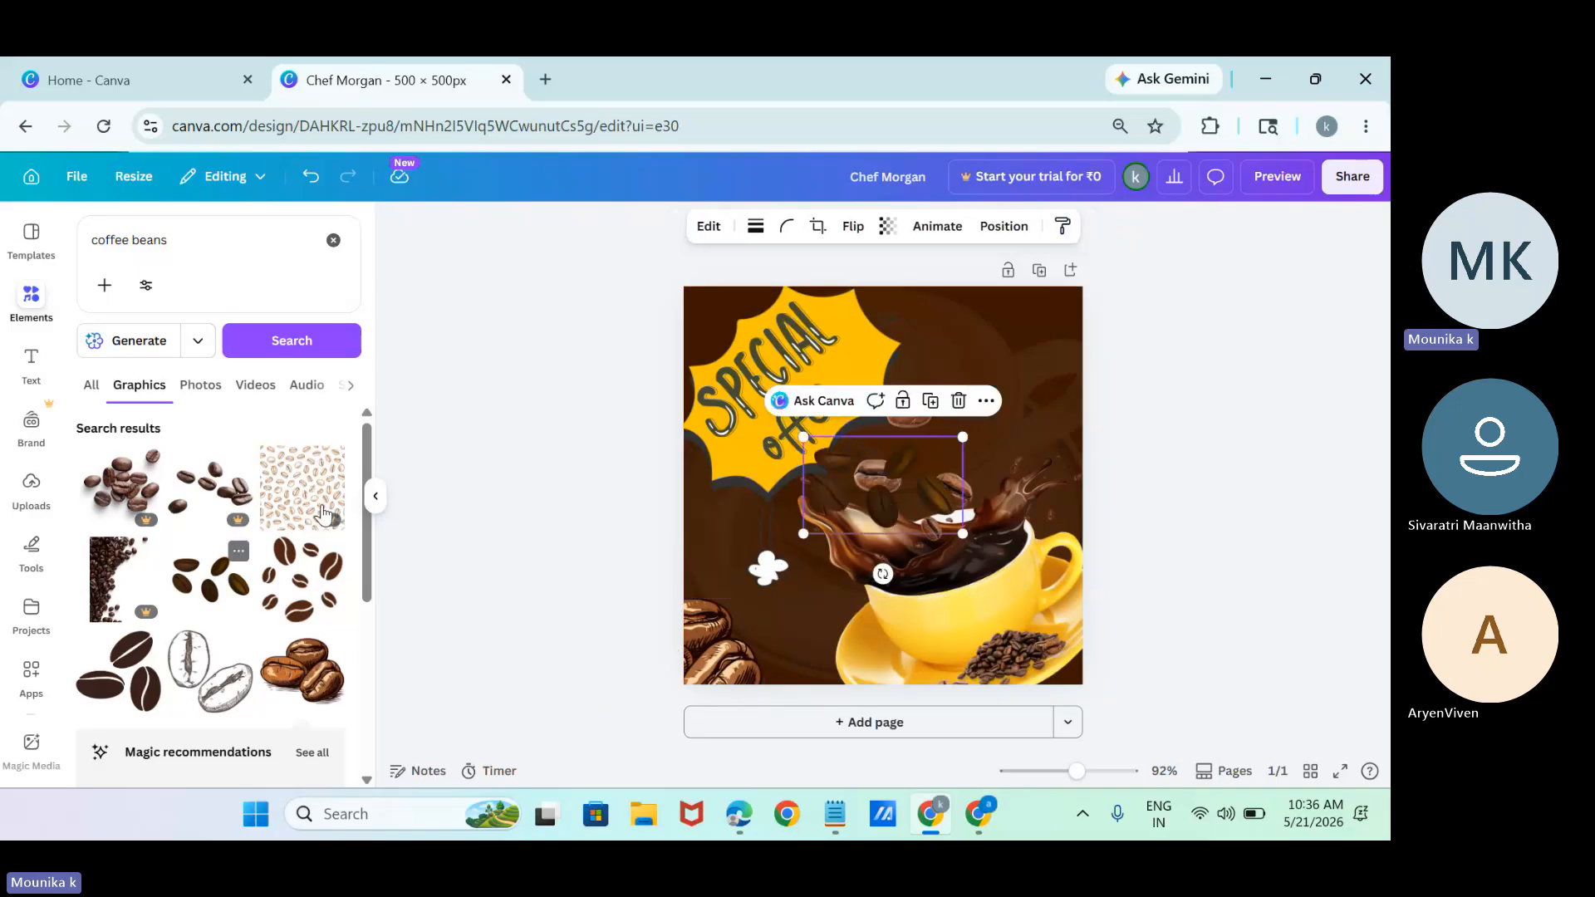
left_click_drag(953, 455, 1164, 285)
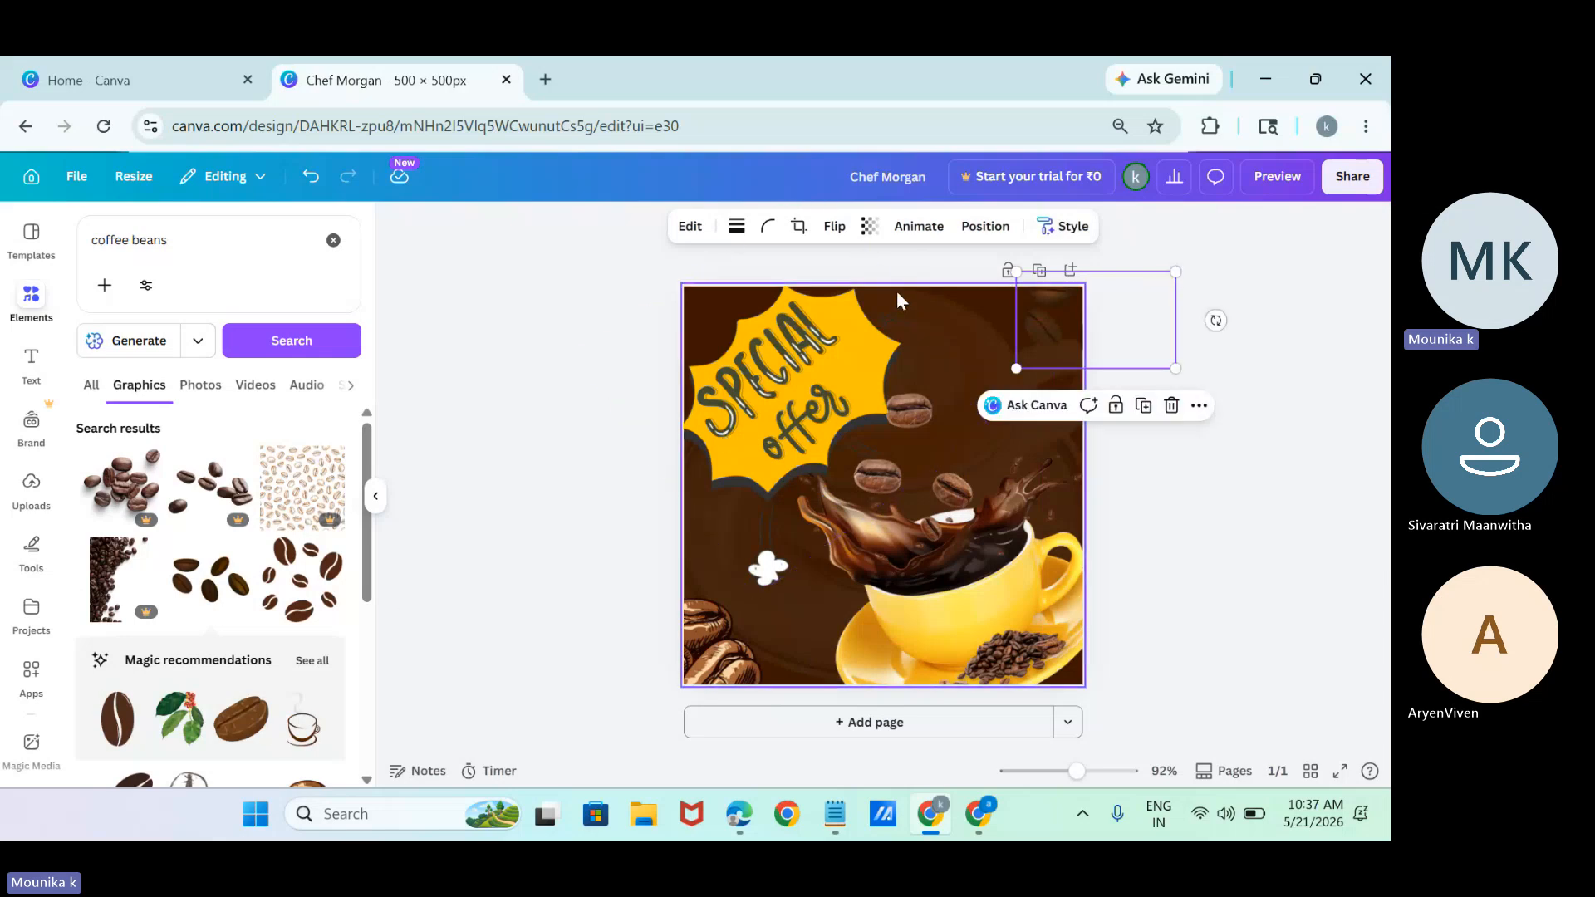
Delete the "SPECIAL offer" lettering from the yellow burst.
left_click(845, 372)
key("Delete")
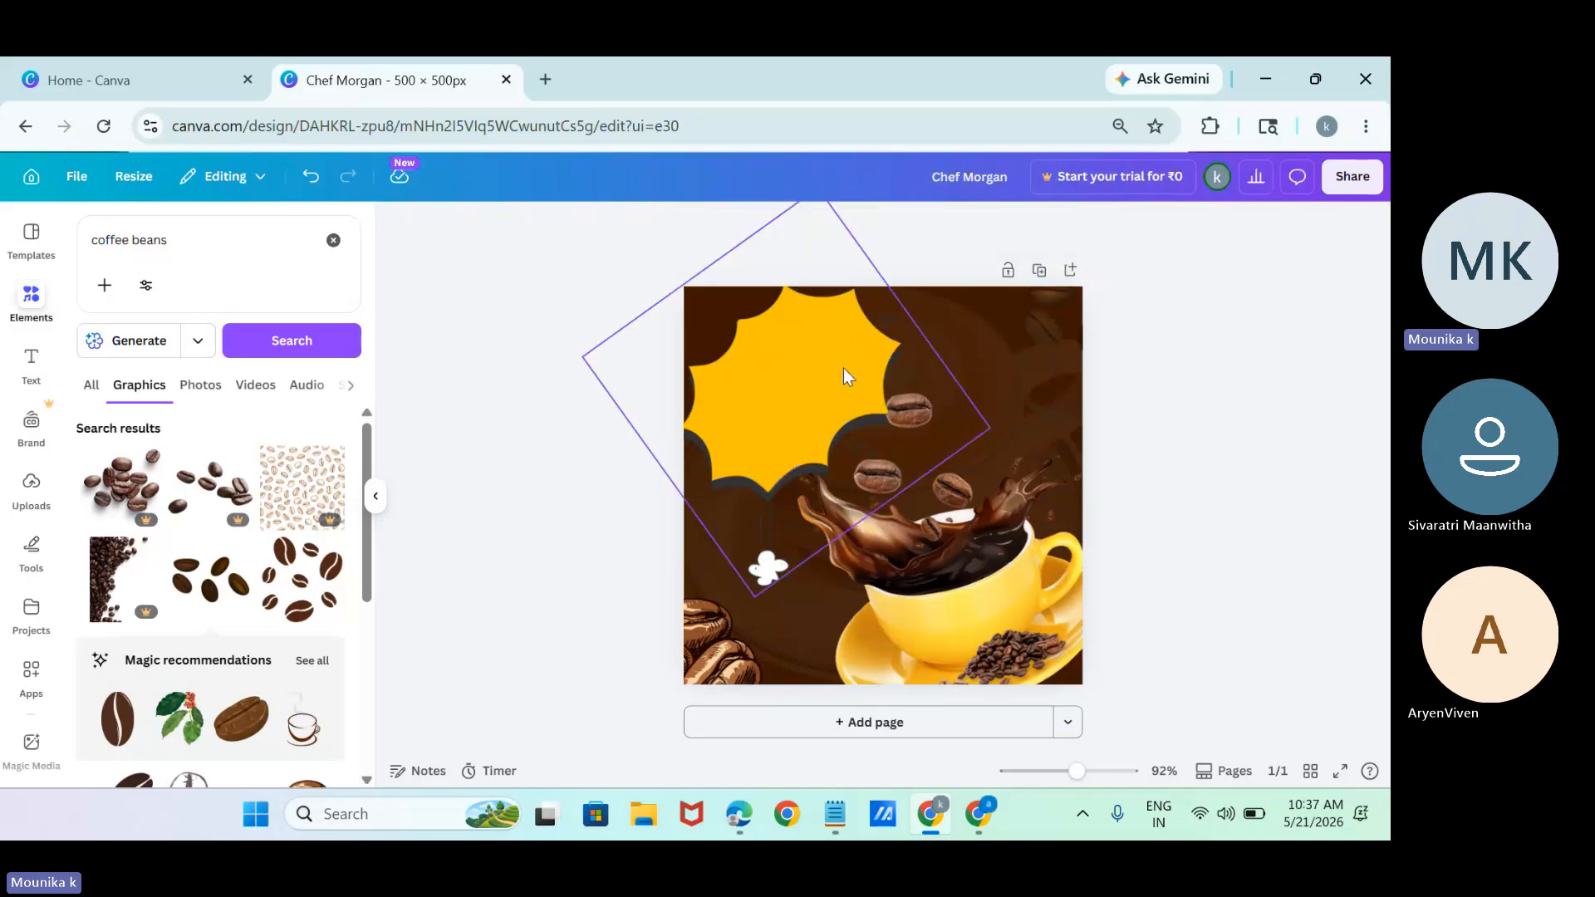
Delete the yellow burst shape from the coffee post.
left_click(843, 368)
key("Delete")
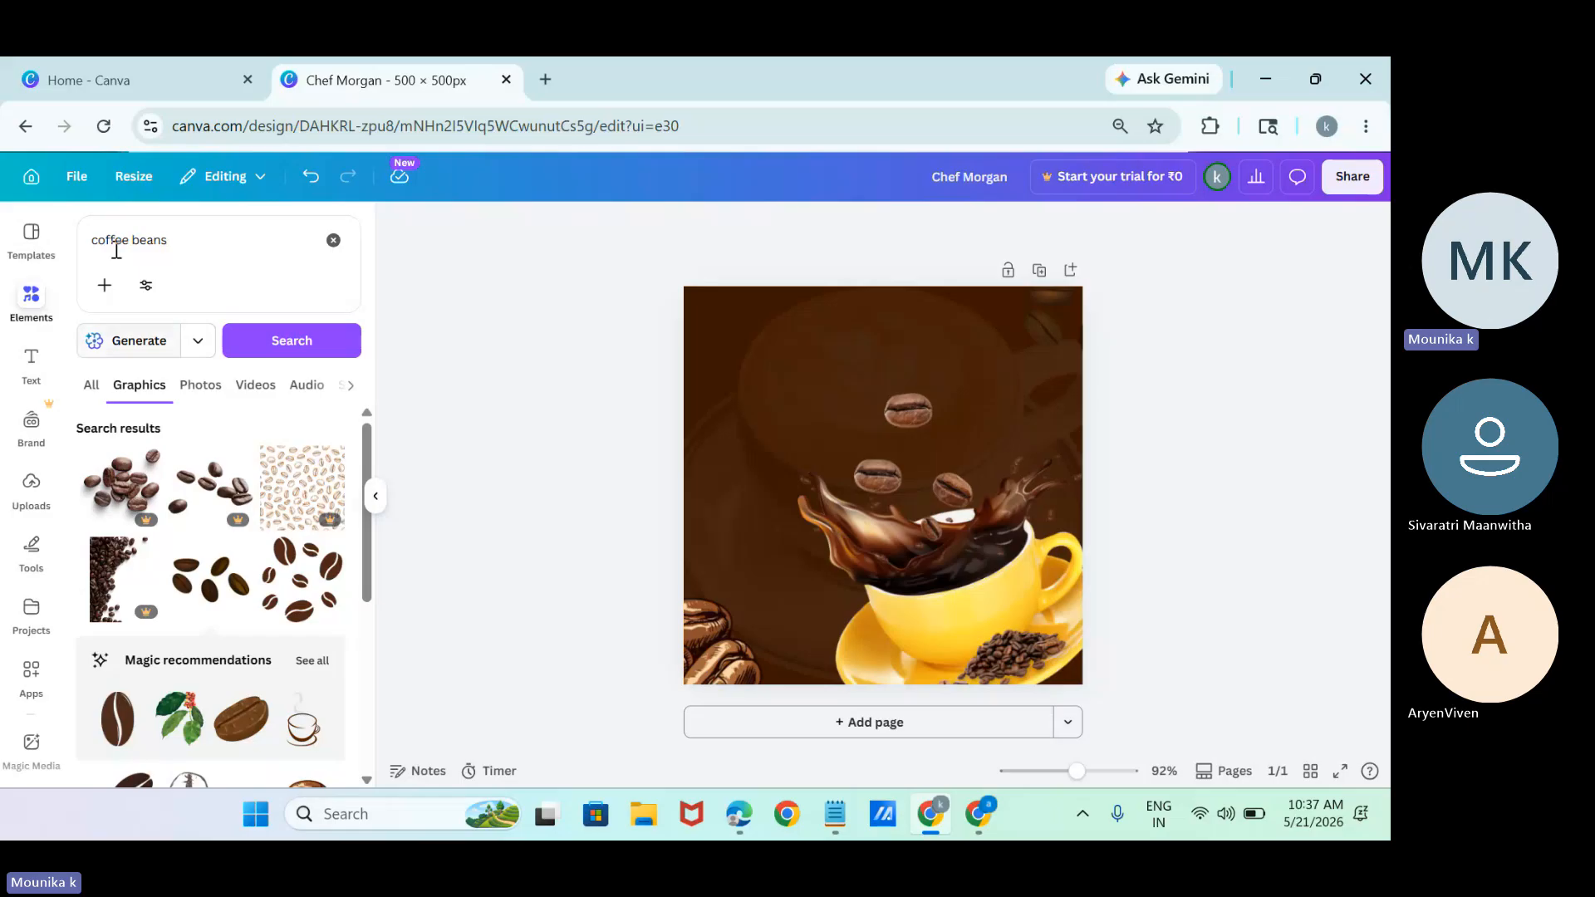
Leave the coffee post for the Canva home page and open Canva AI.
left_click(29, 177)
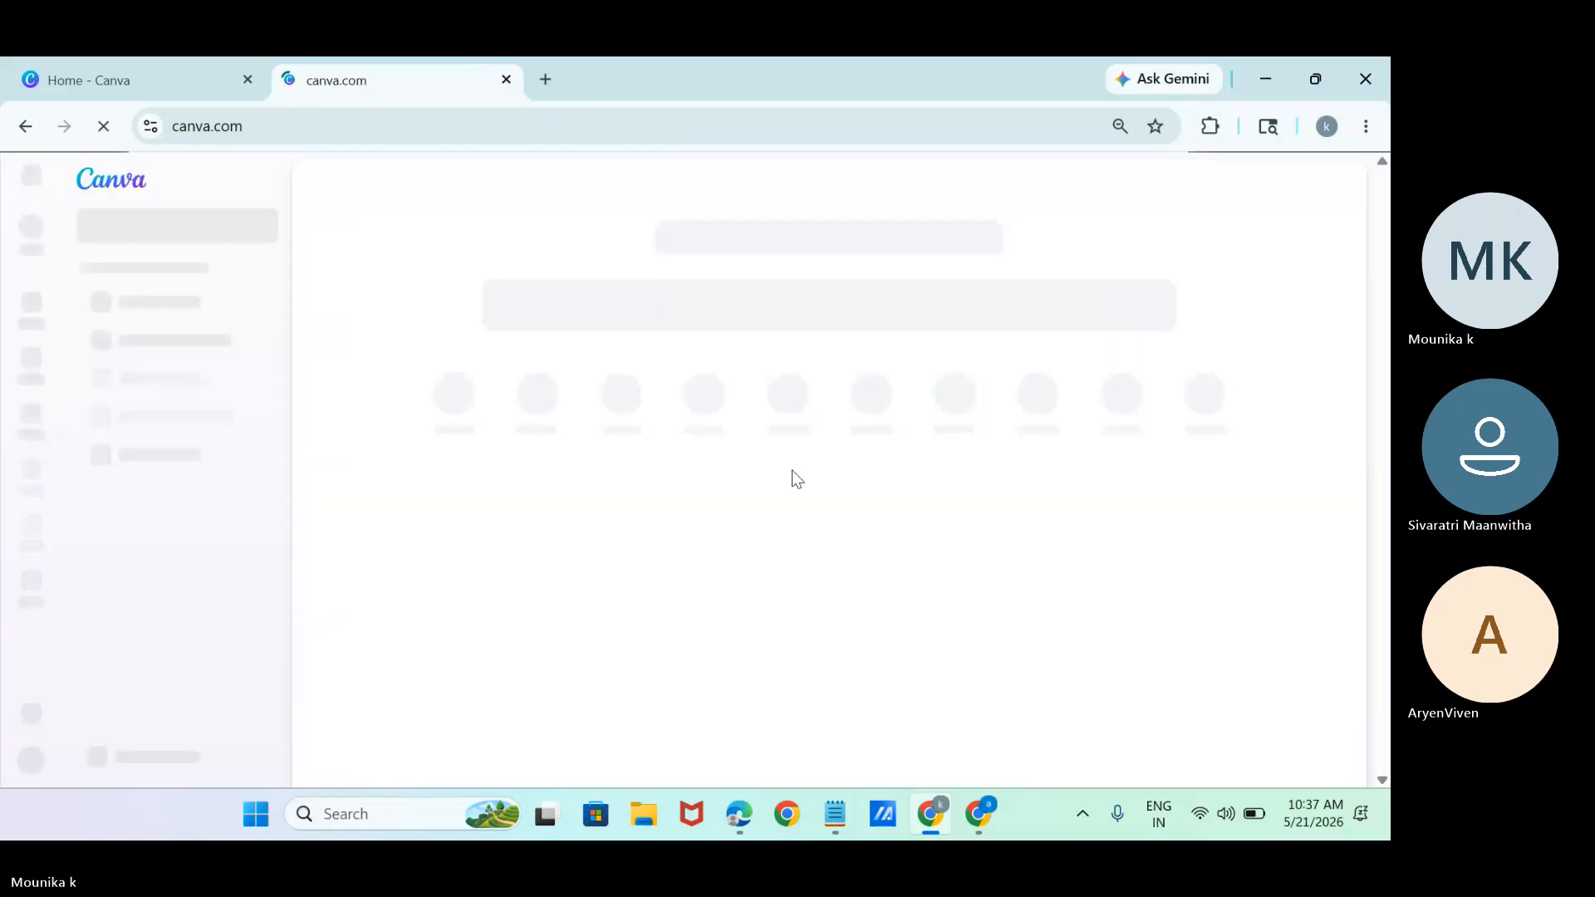
left_click(29, 544)
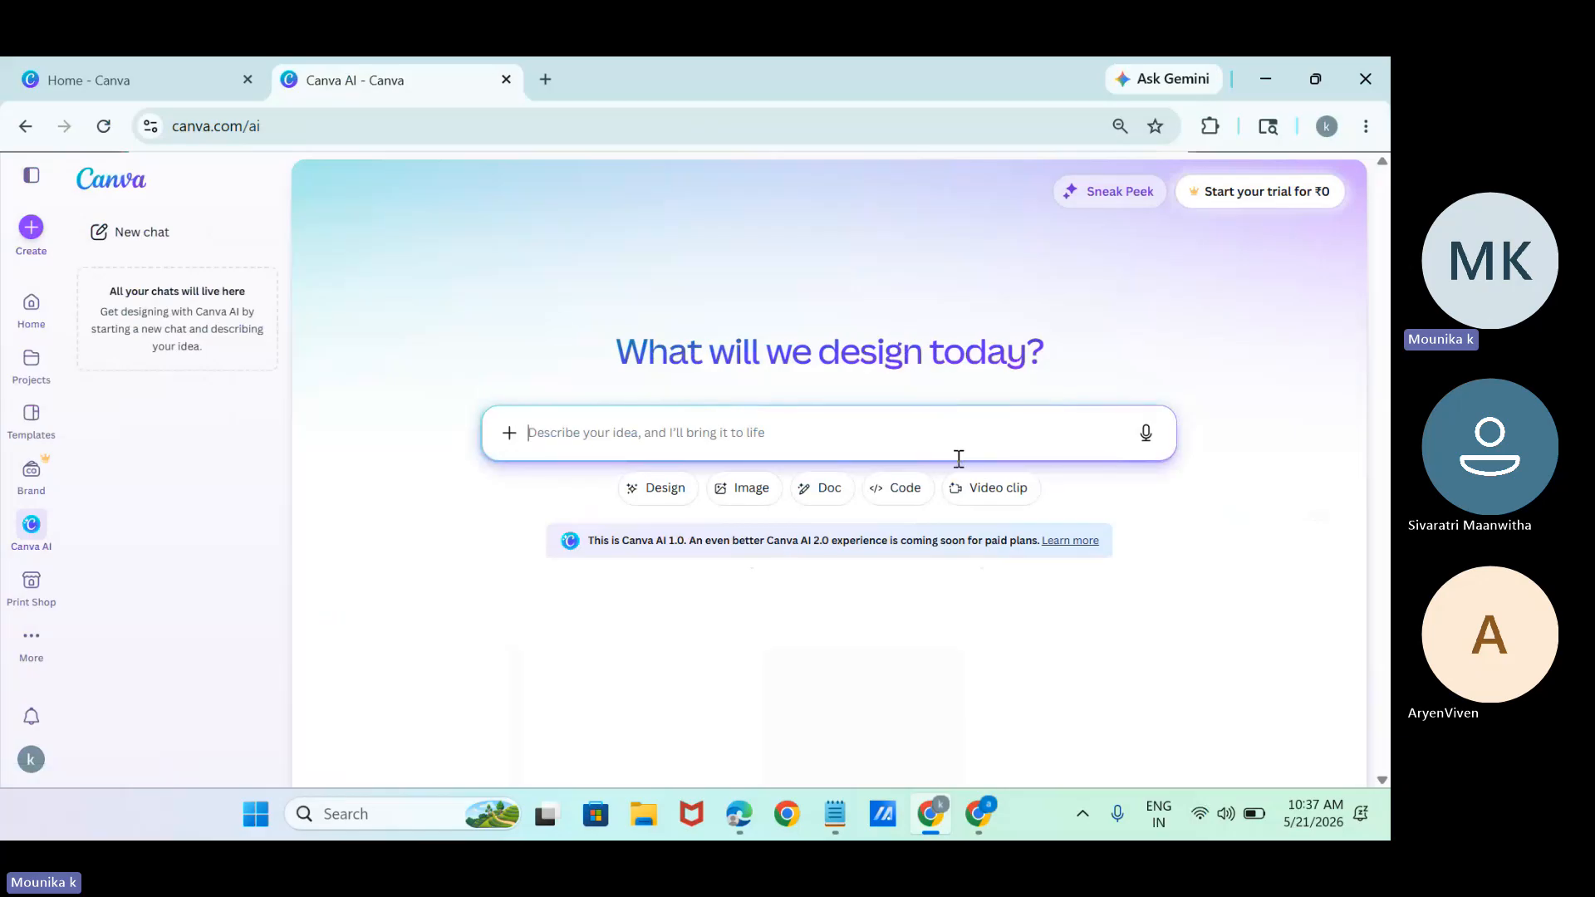
Open ChatGPT in a new tab and request a Canva AI prompt for a coffee shop social media poster with 50% off, varieties, location and logo.
left_click(545, 80)
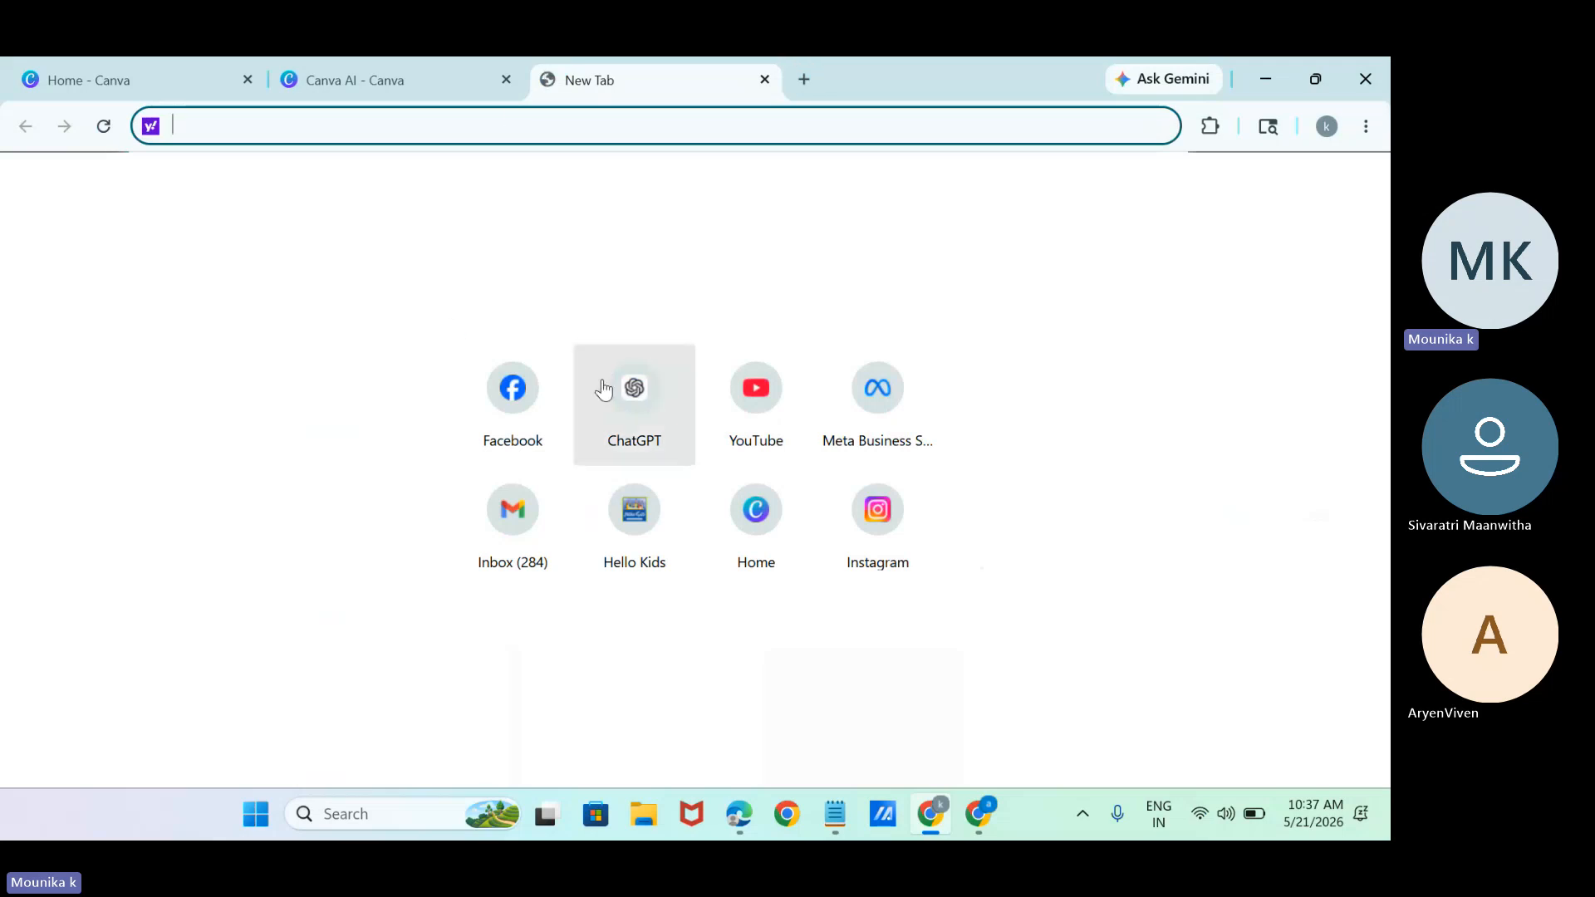
left_click(619, 412)
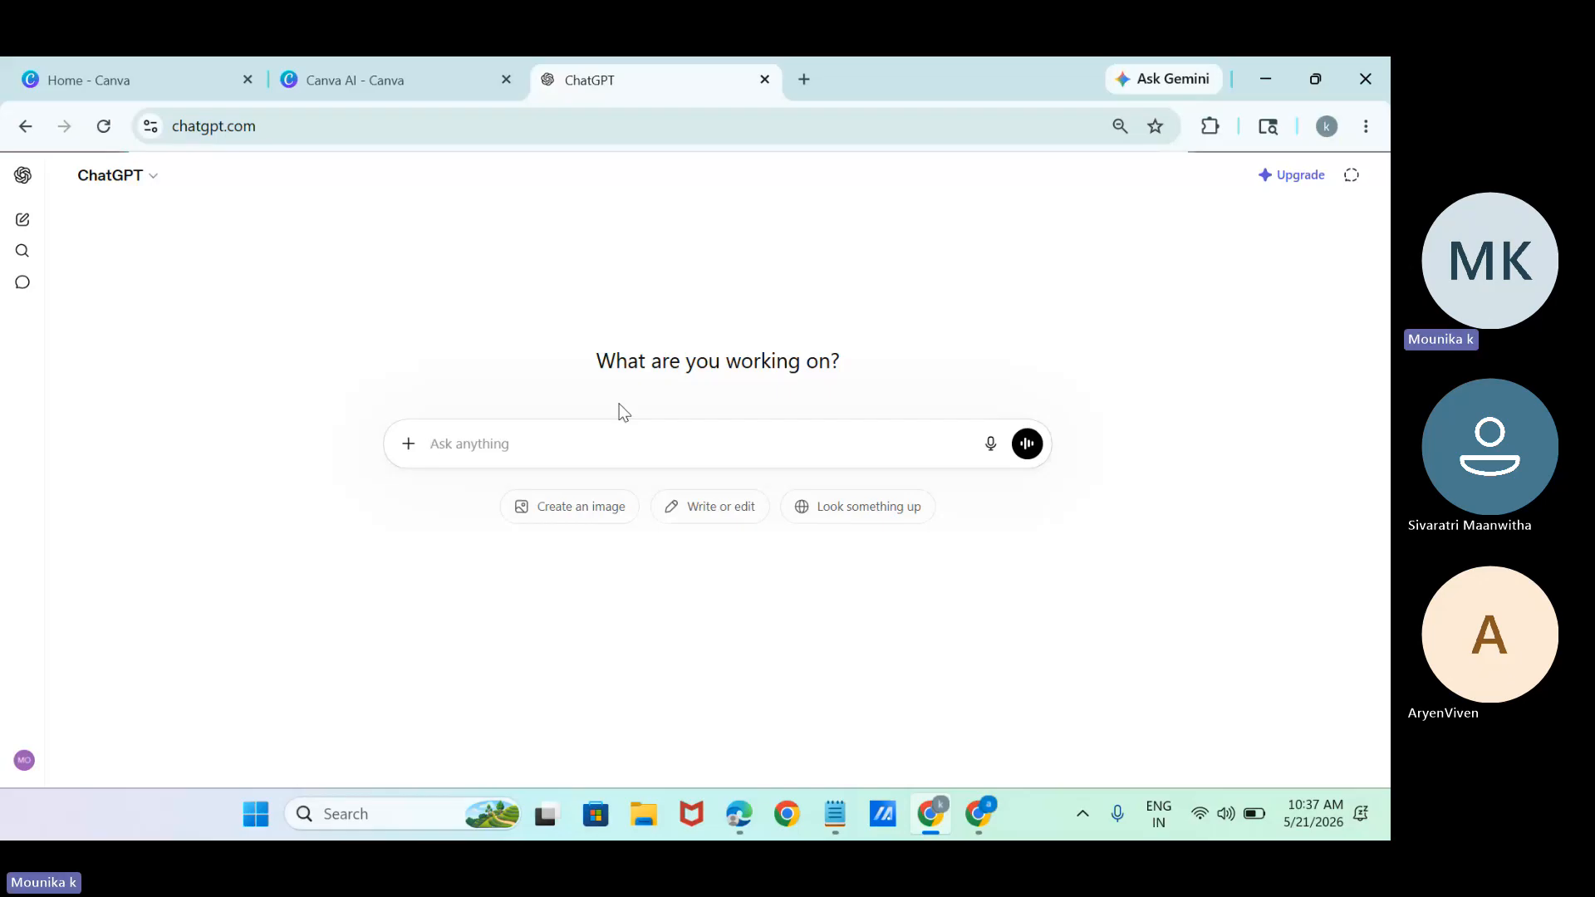
type("i")
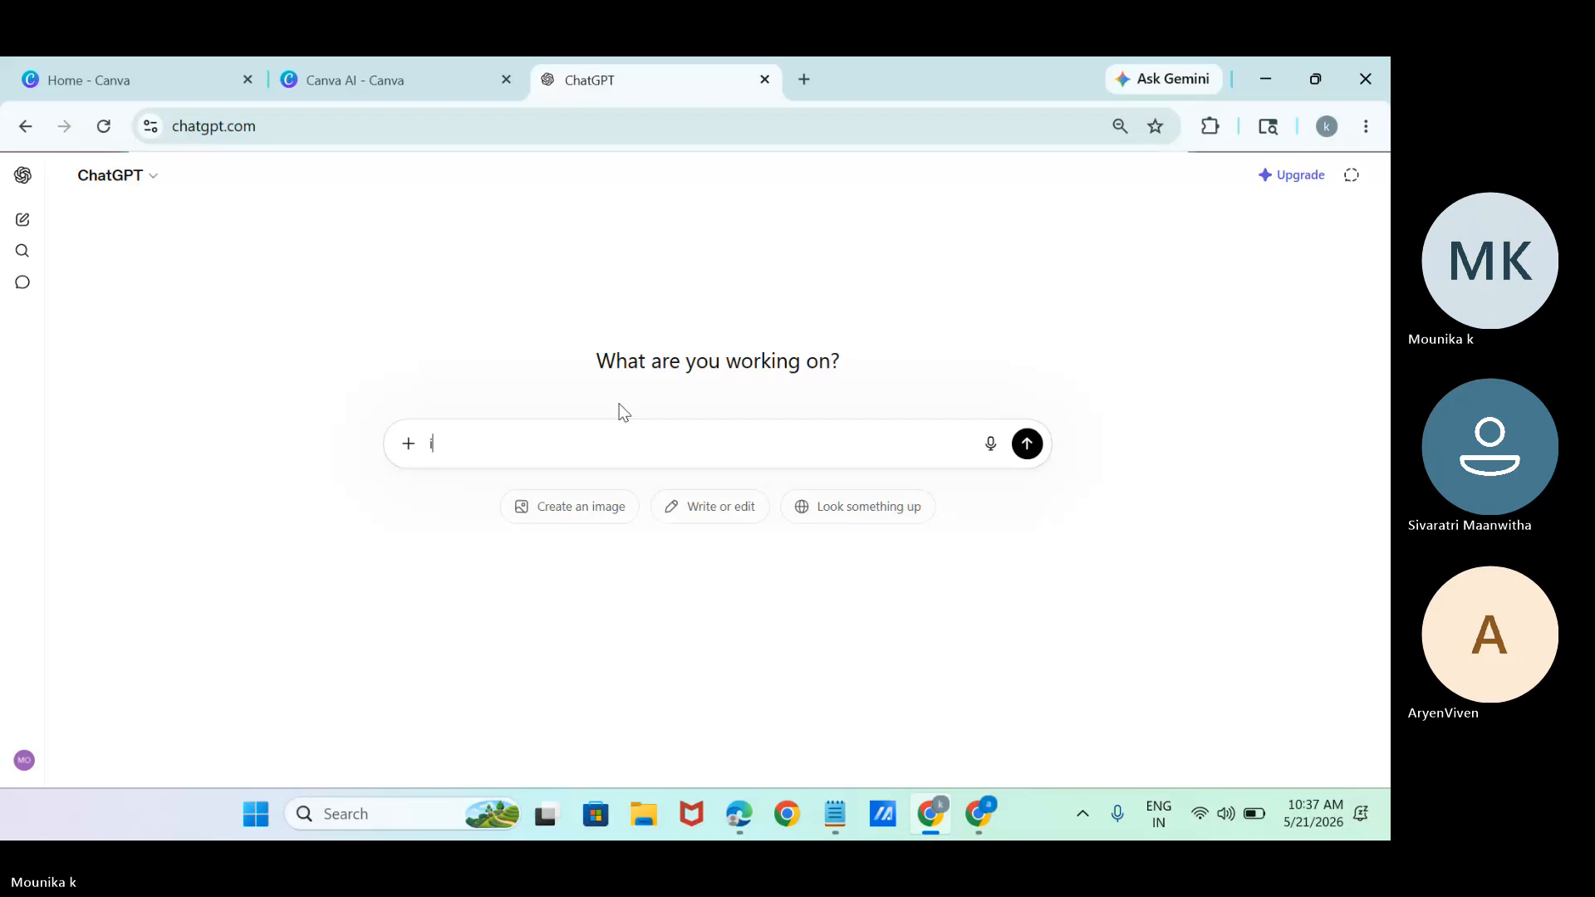
type(" want t")
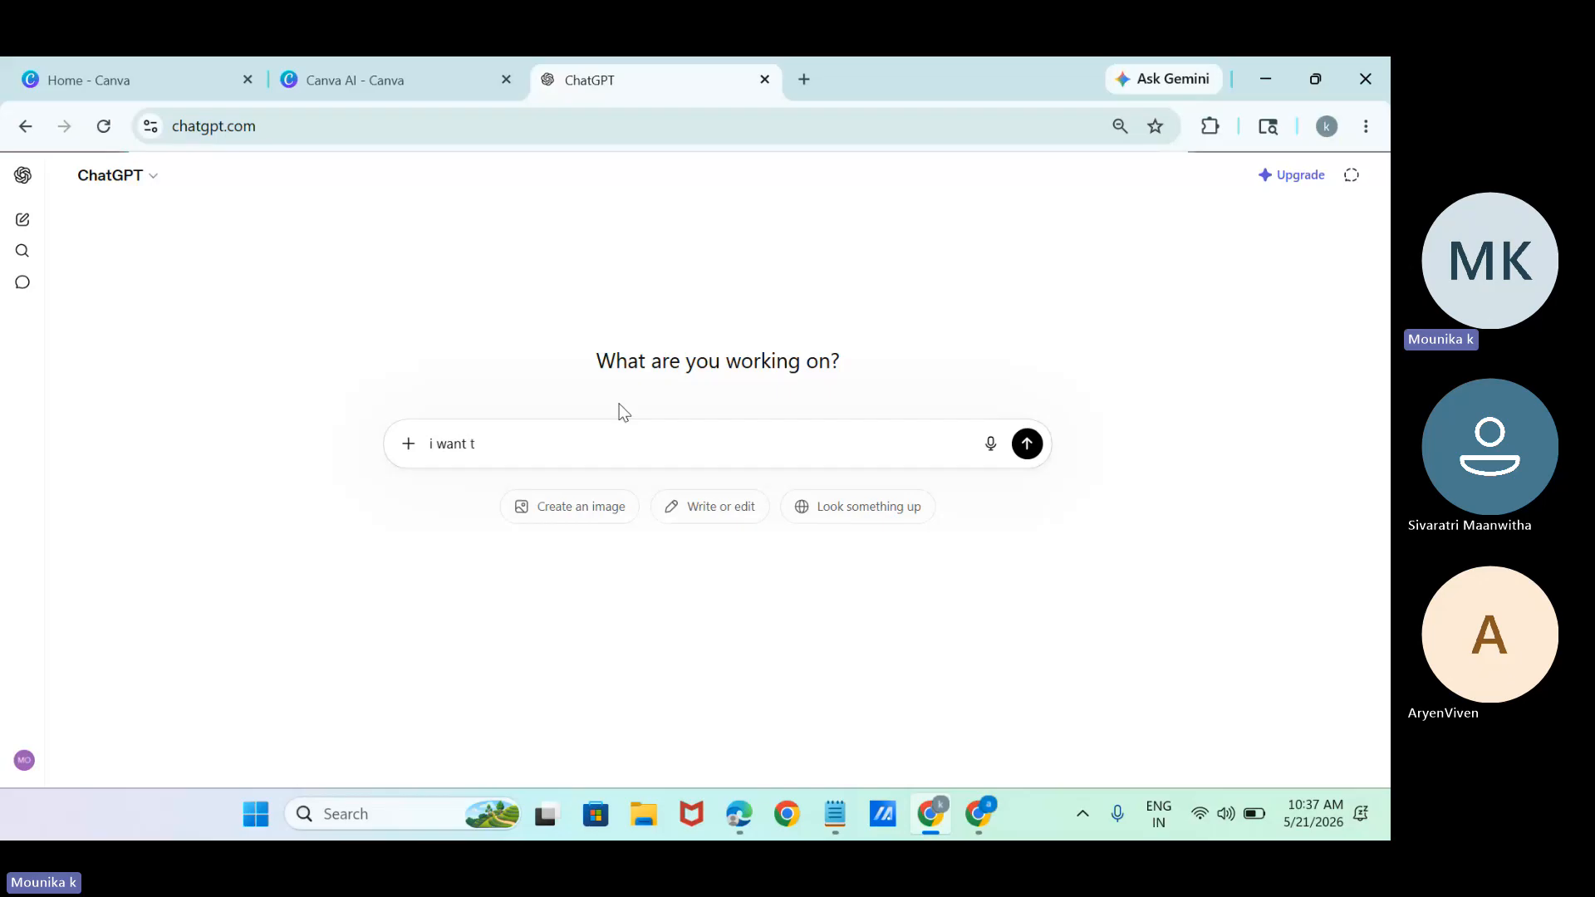
left_click(989, 443)
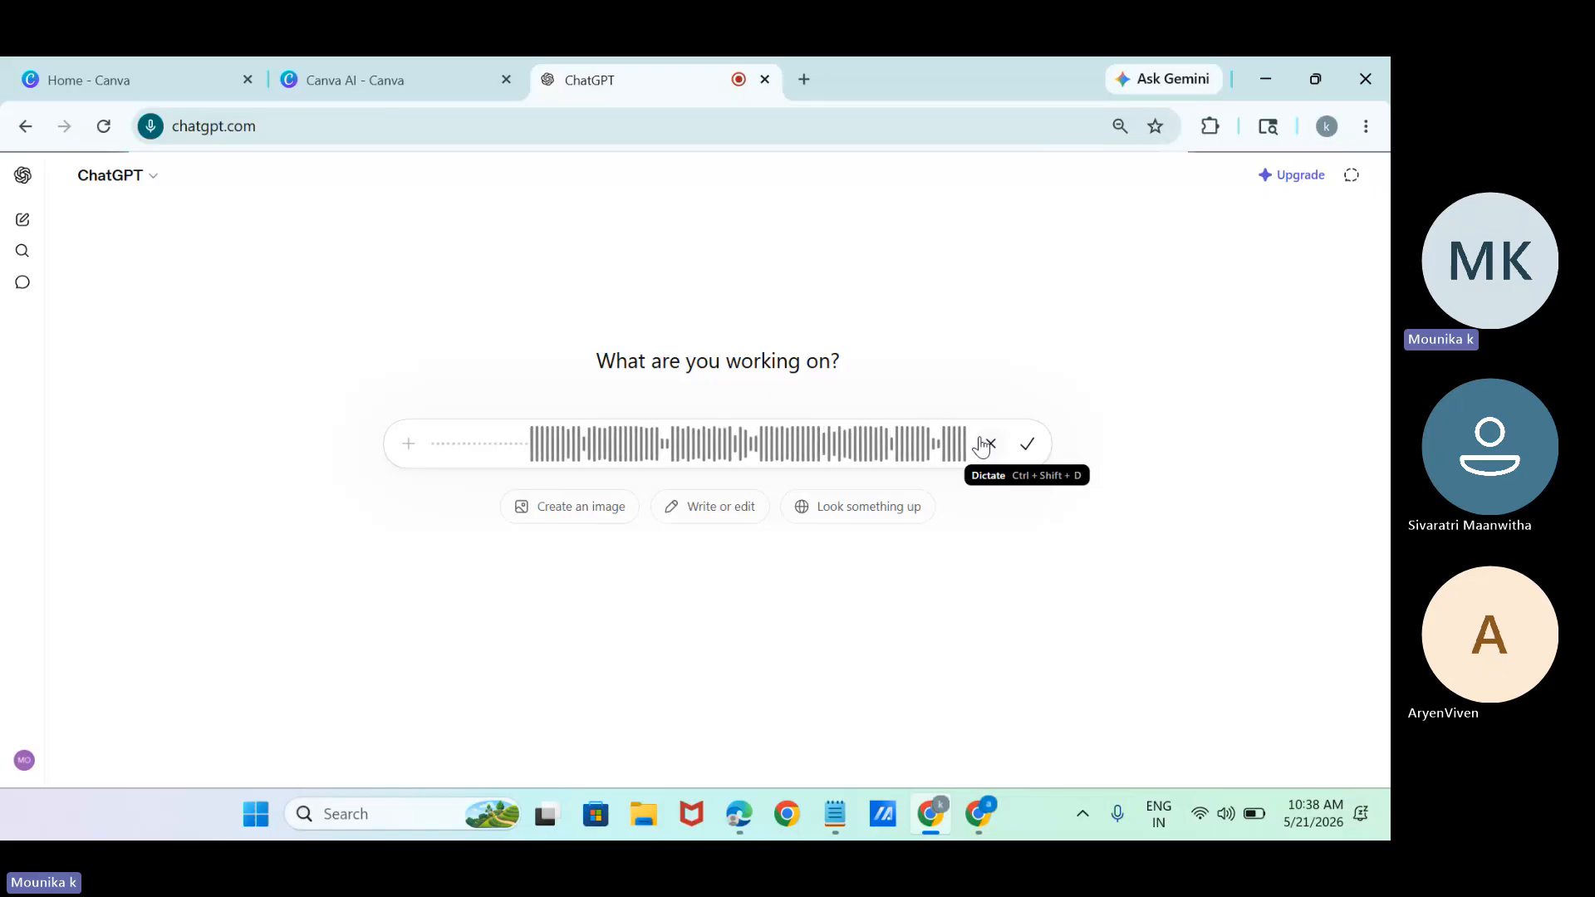
left_click(1025, 444)
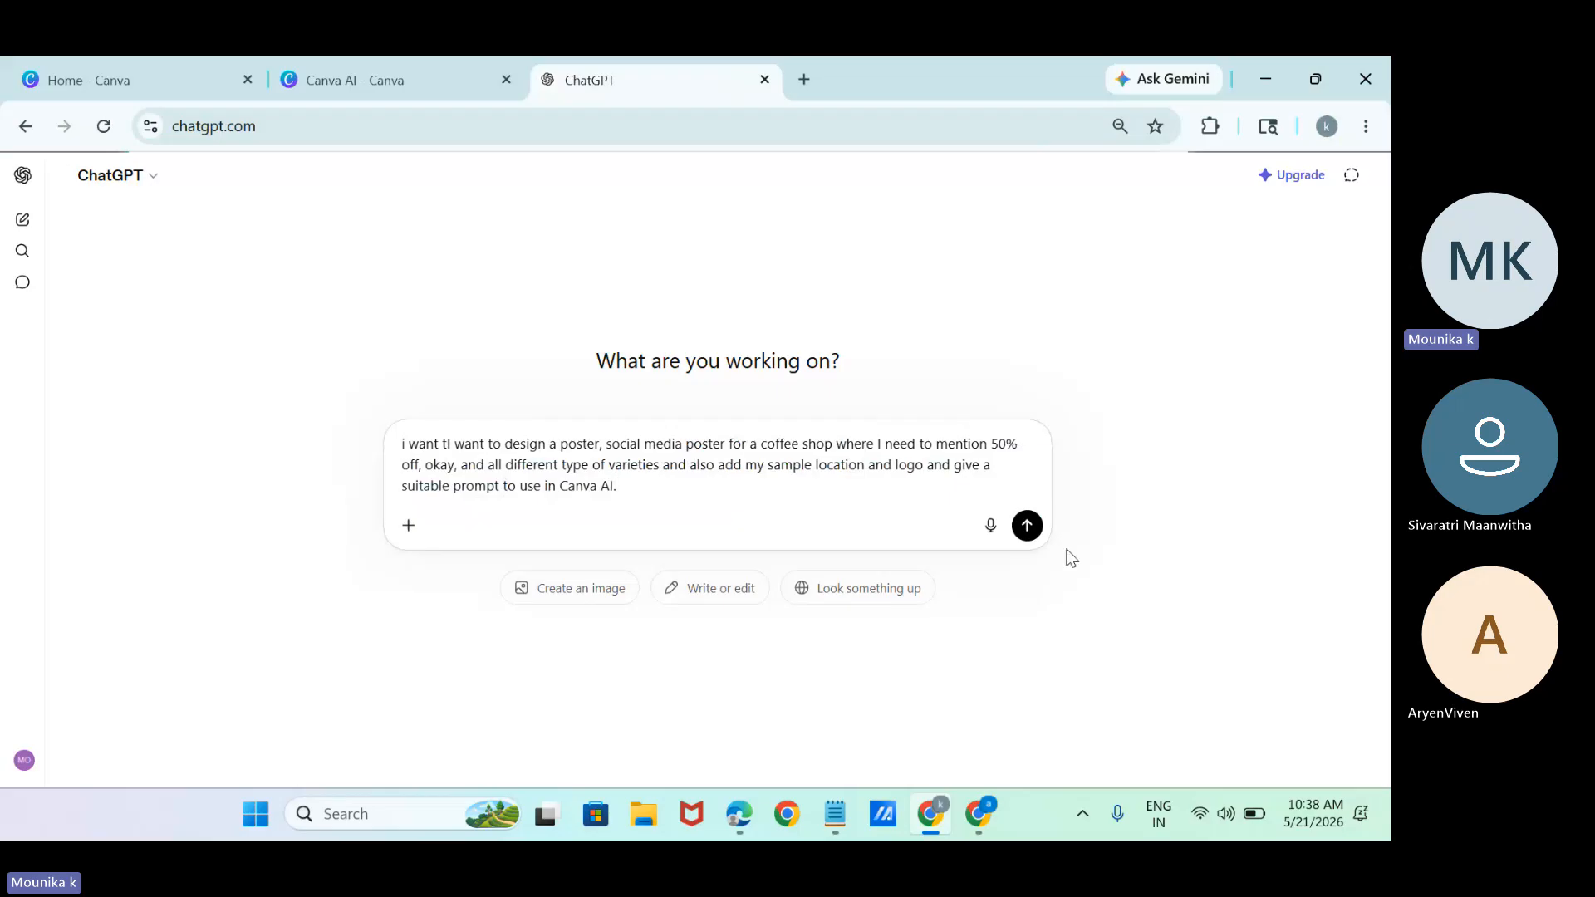
left_click(1028, 524)
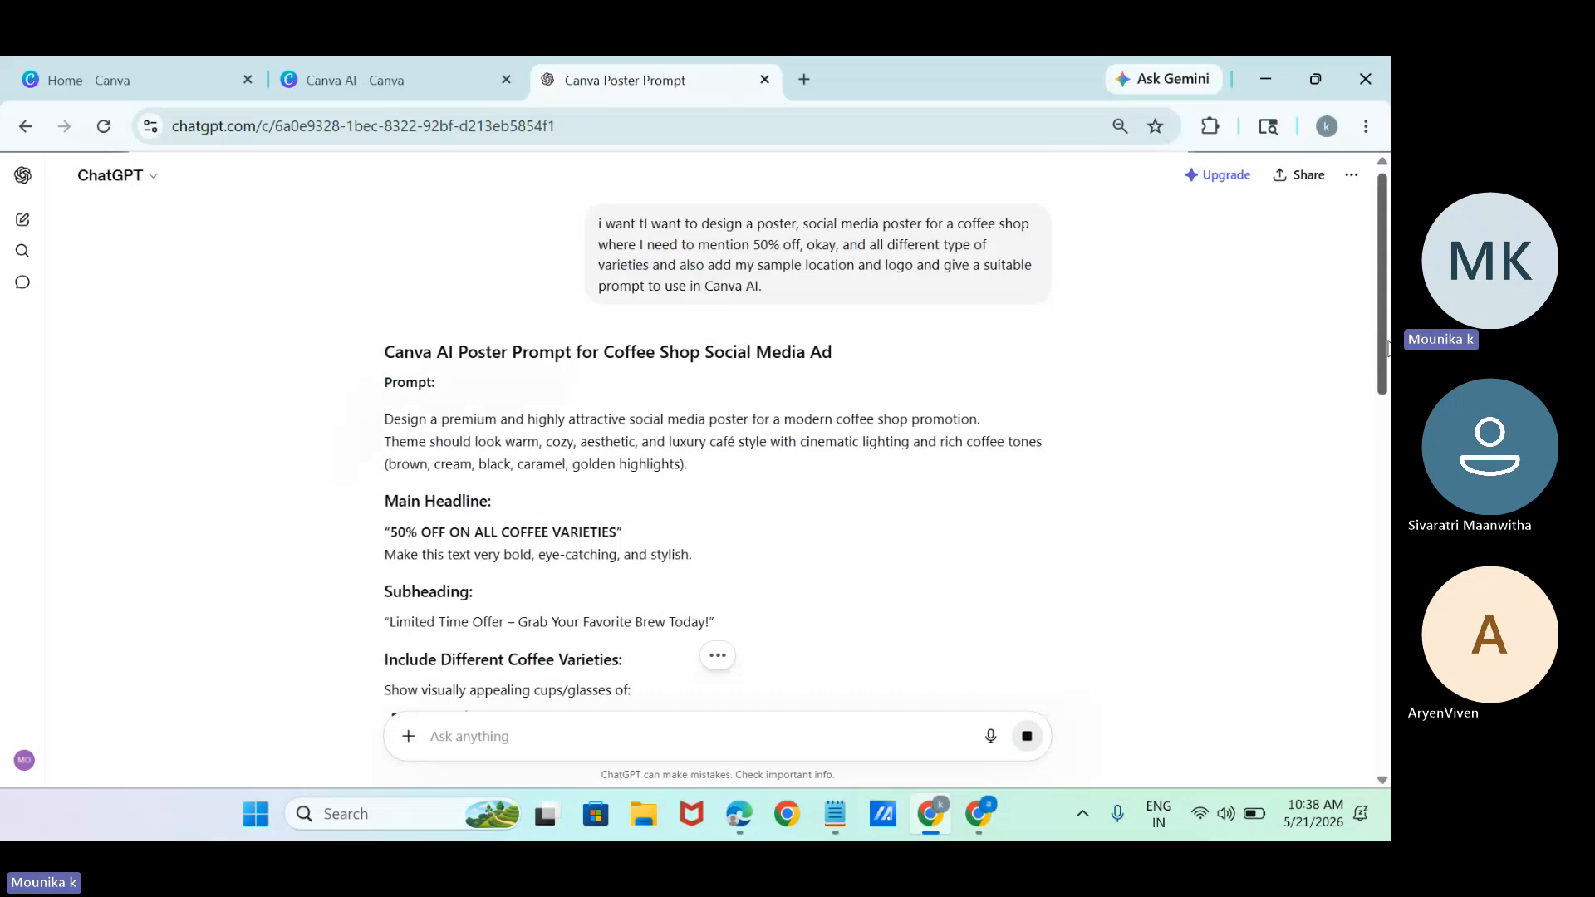
Copy the full poster prompt, from "Design a premium" through the Color Palette line, into the Canva AI prompt box.
left_click_drag(1383, 368, 1389, 805)
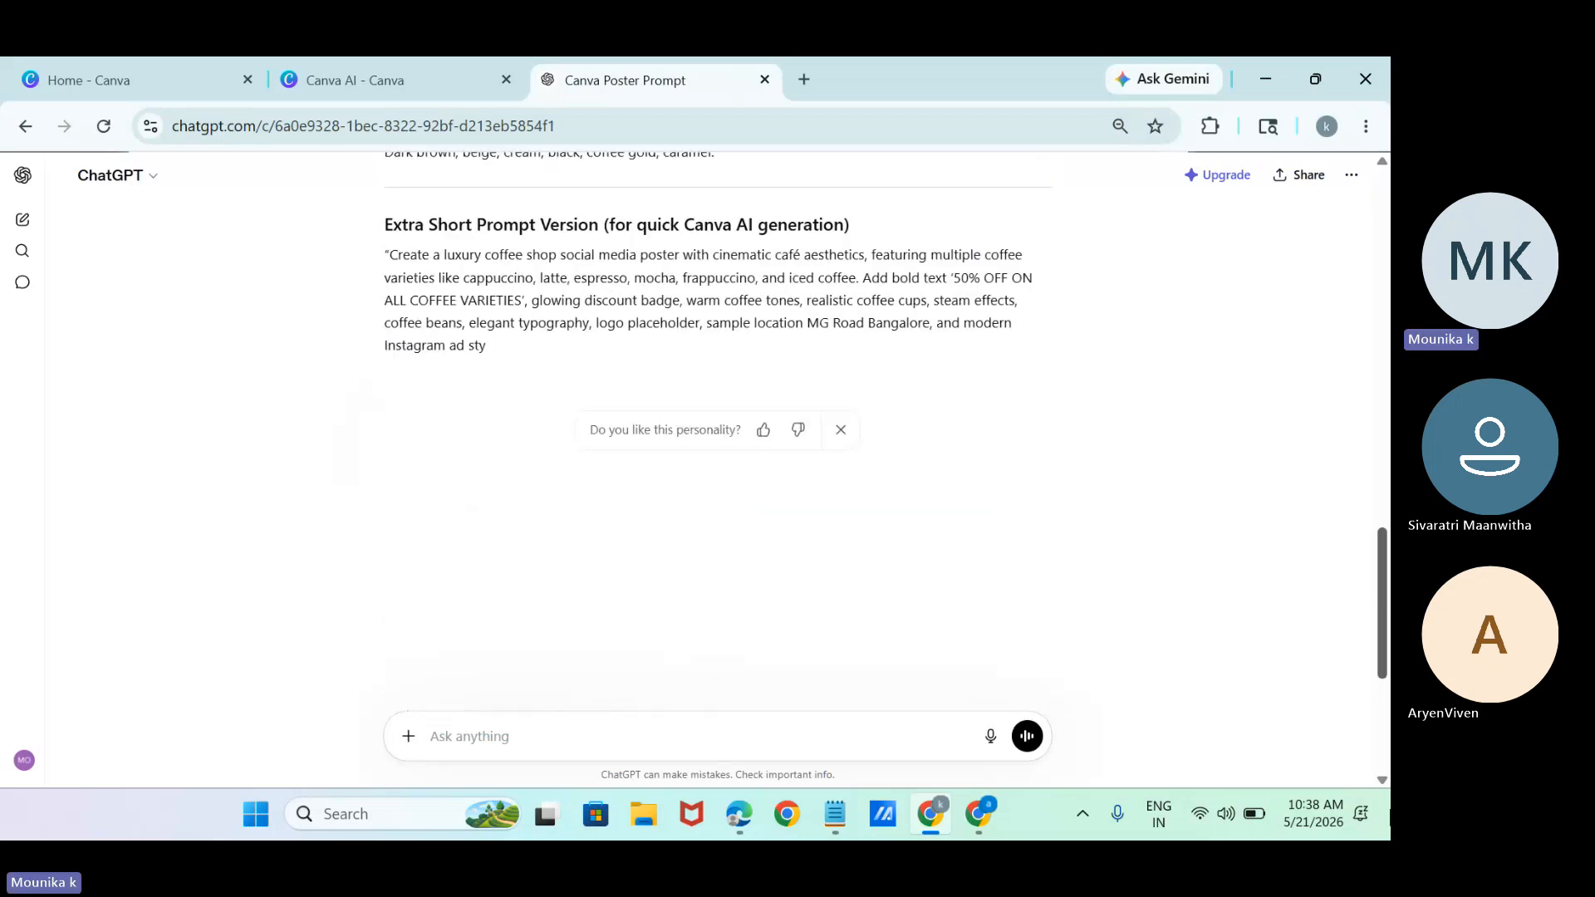
scroll(1028, 312, "up", 14)
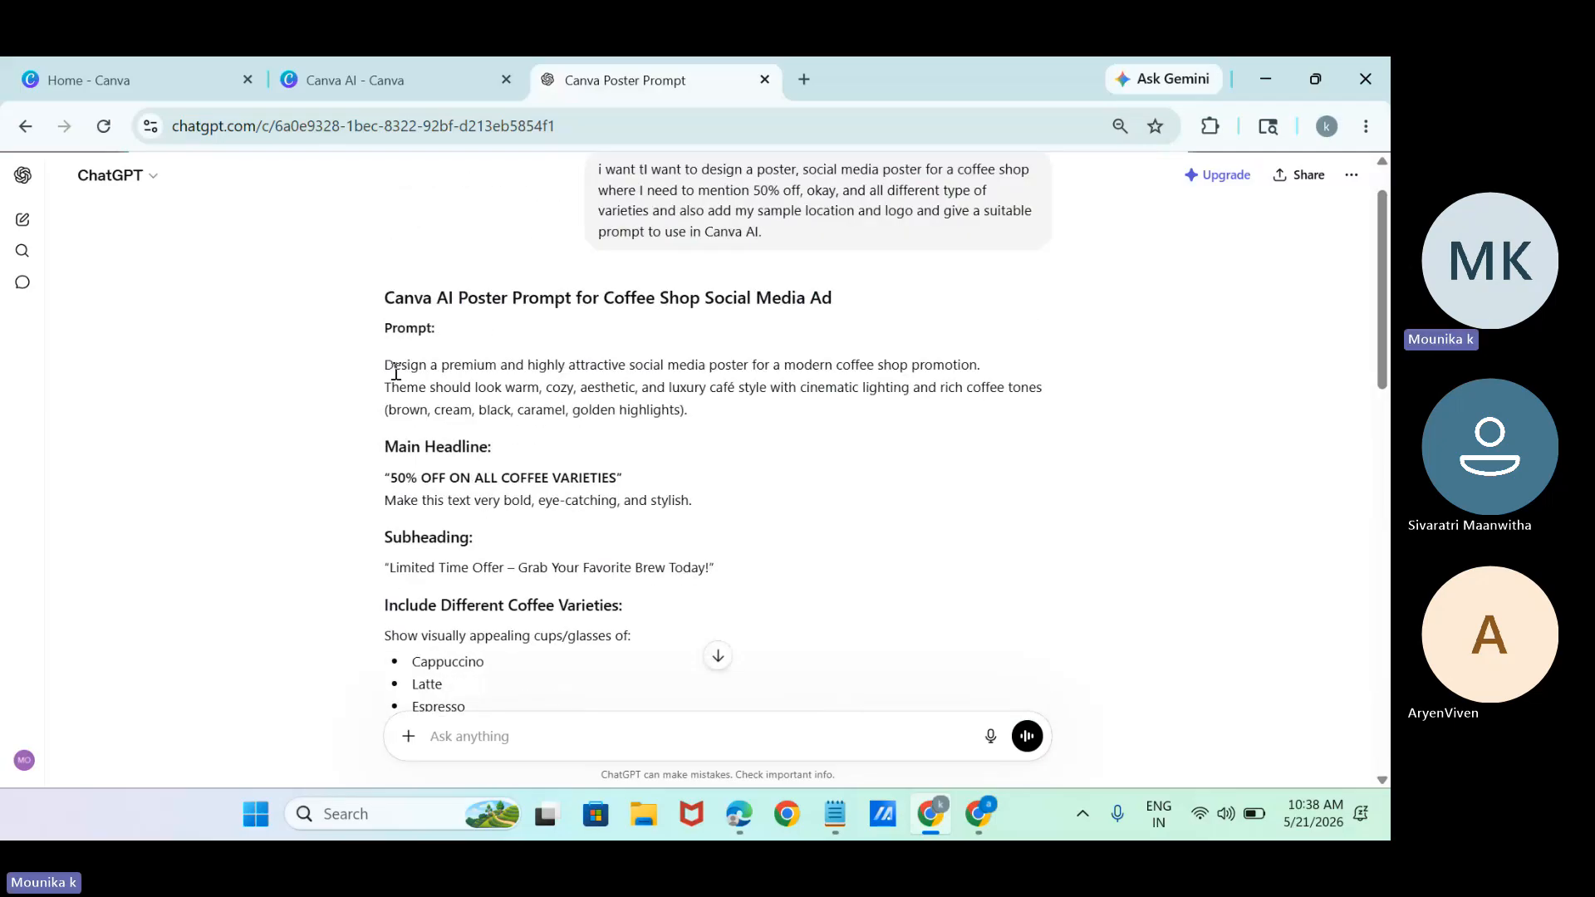
left_click_drag(395, 372, 753, 427)
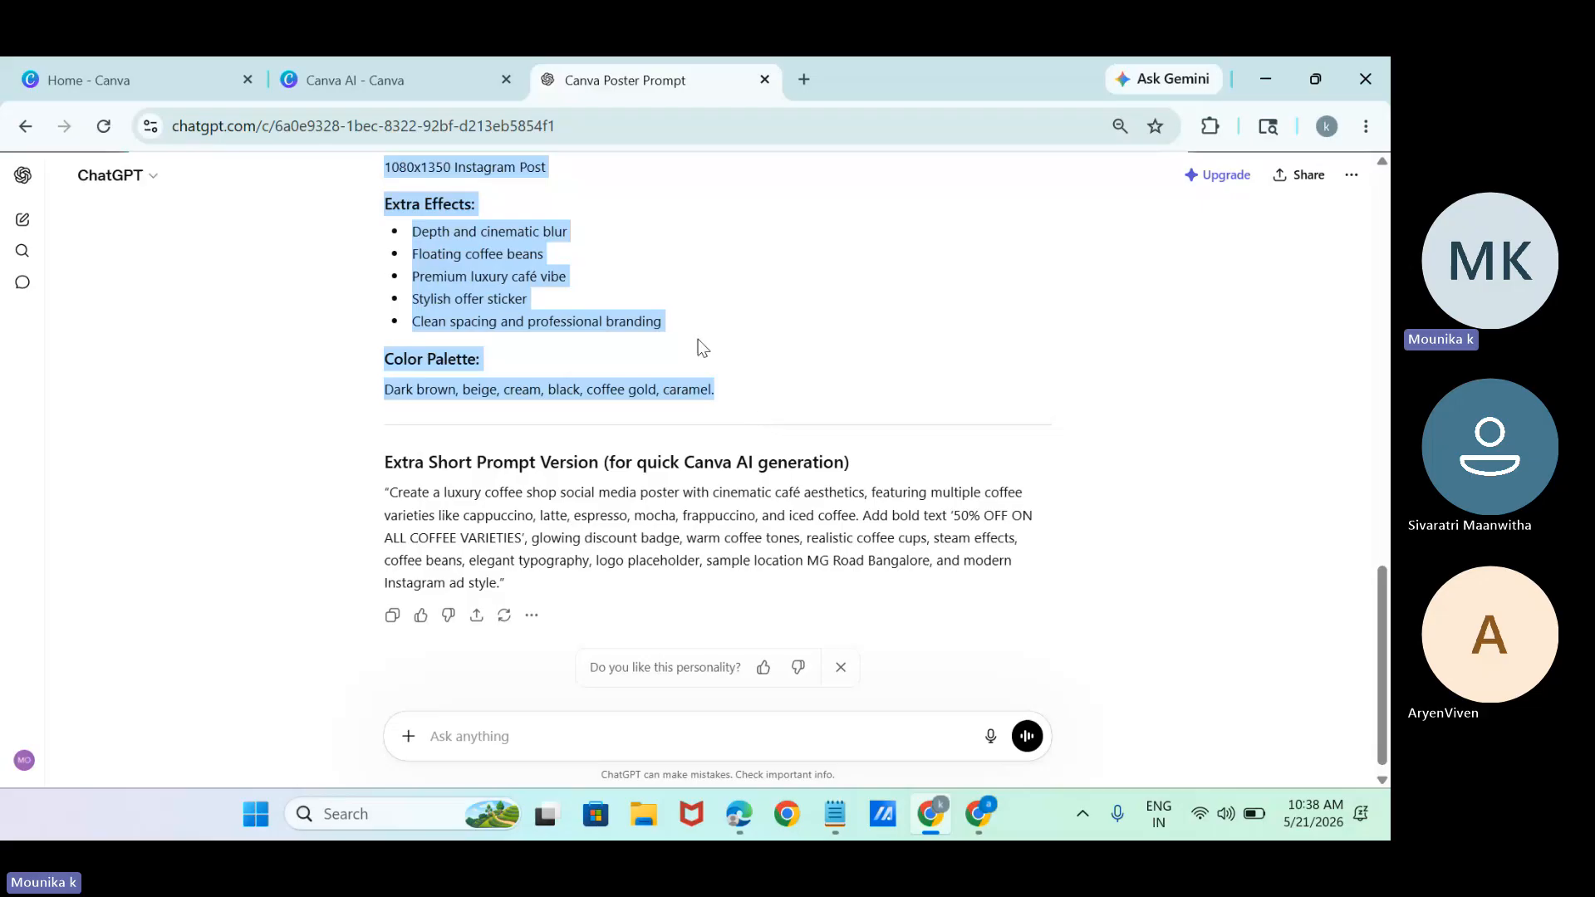
left_click(465, 80)
key("ctrl+v")
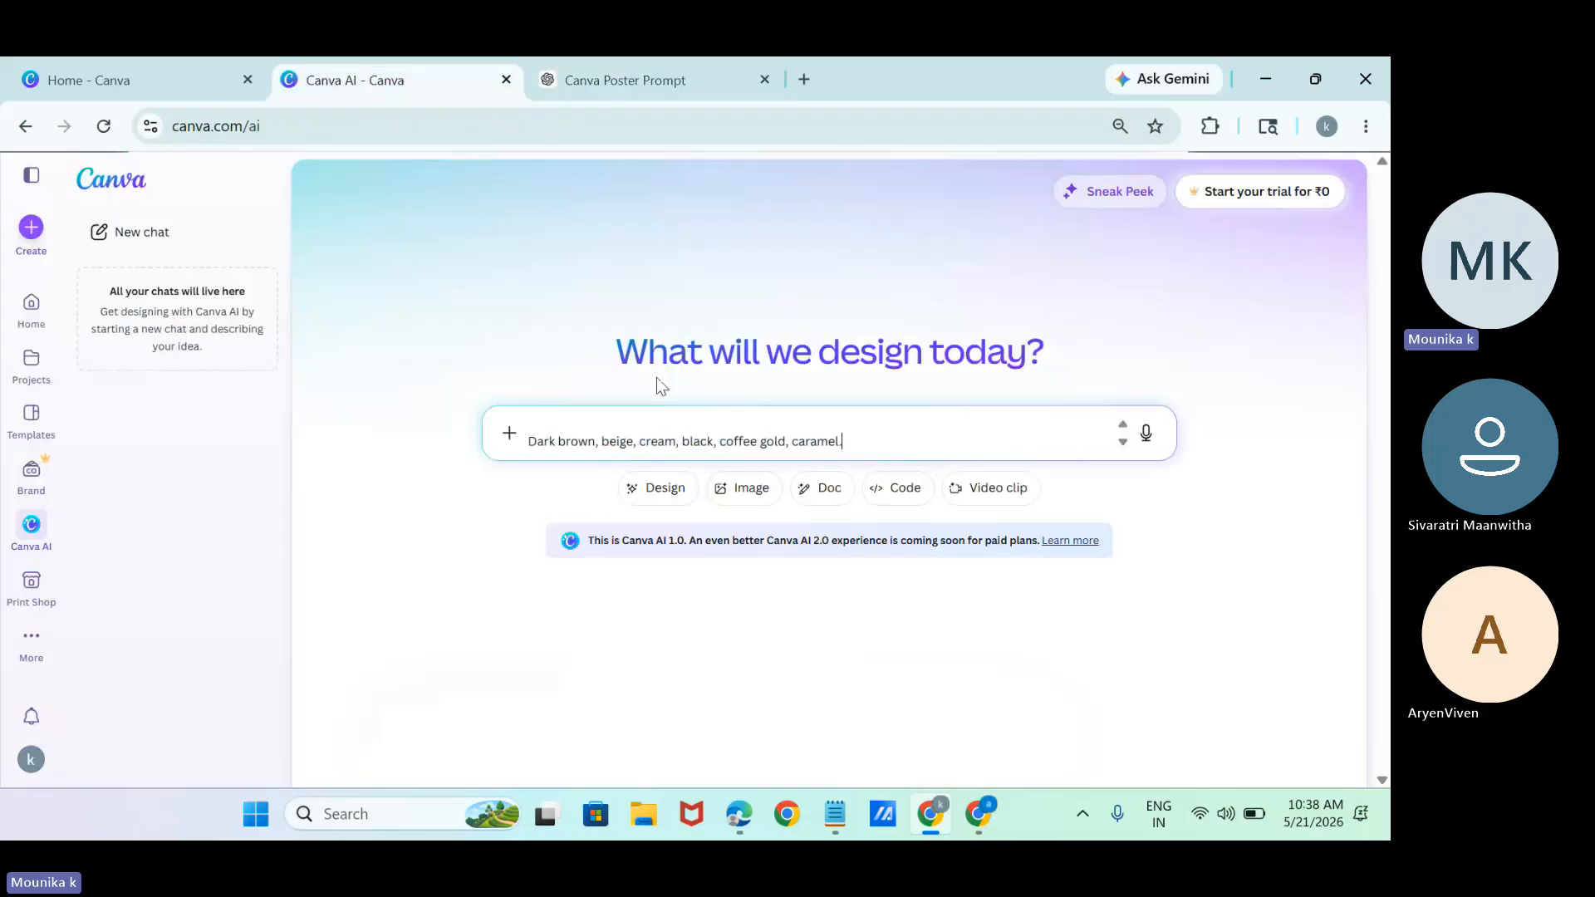
Set the Canva AI request to Design, Social media, Instagram Post and submit it.
left_click(660, 707)
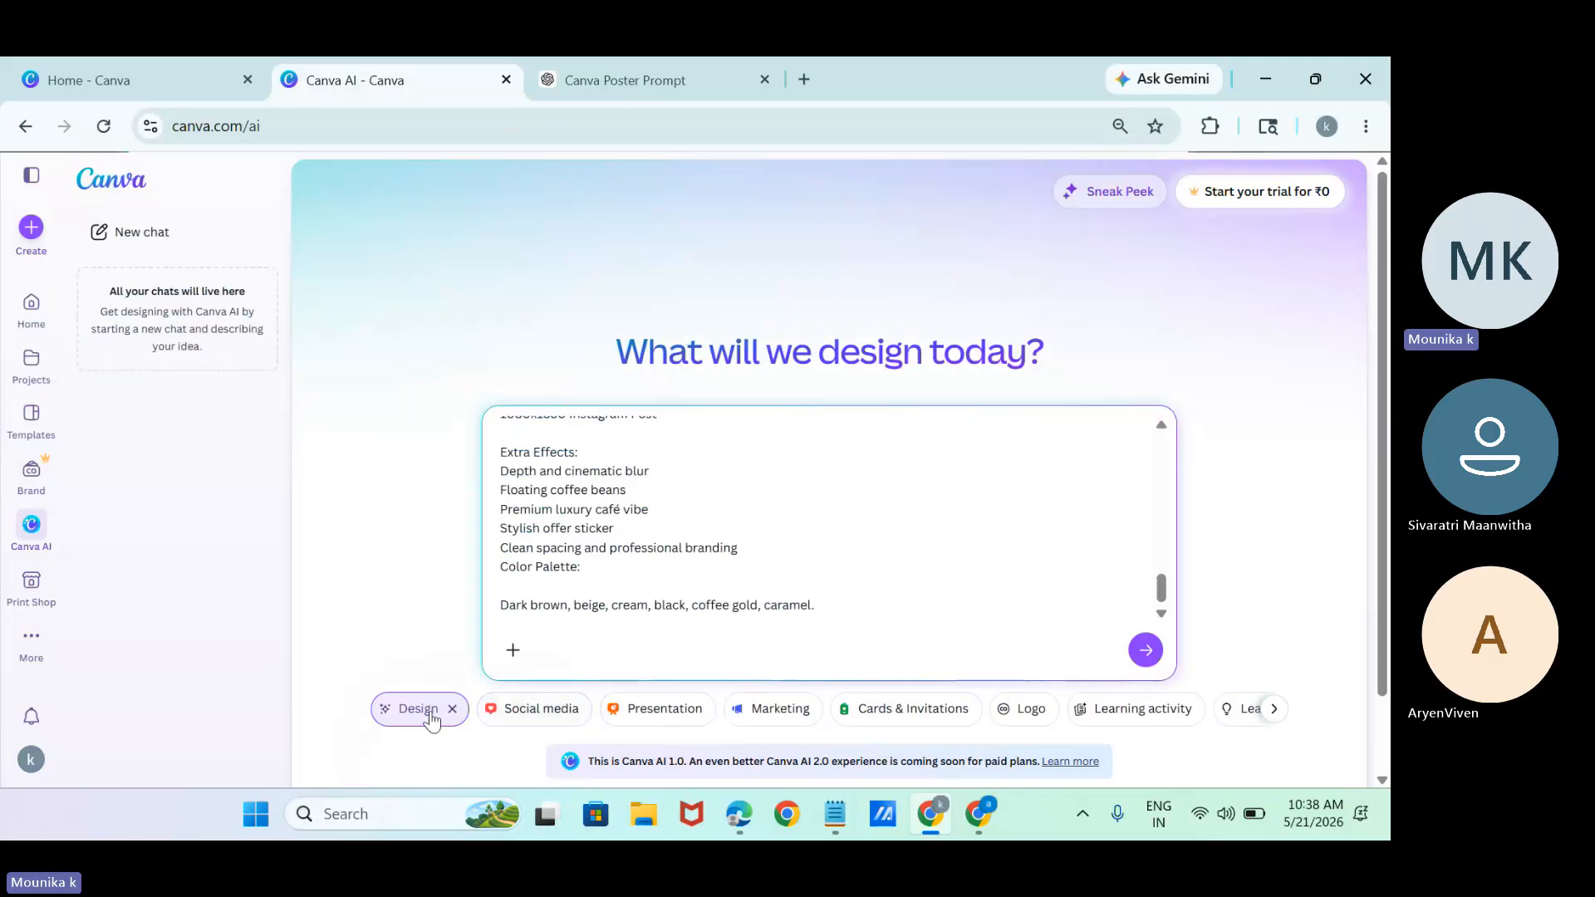
left_click(492, 710)
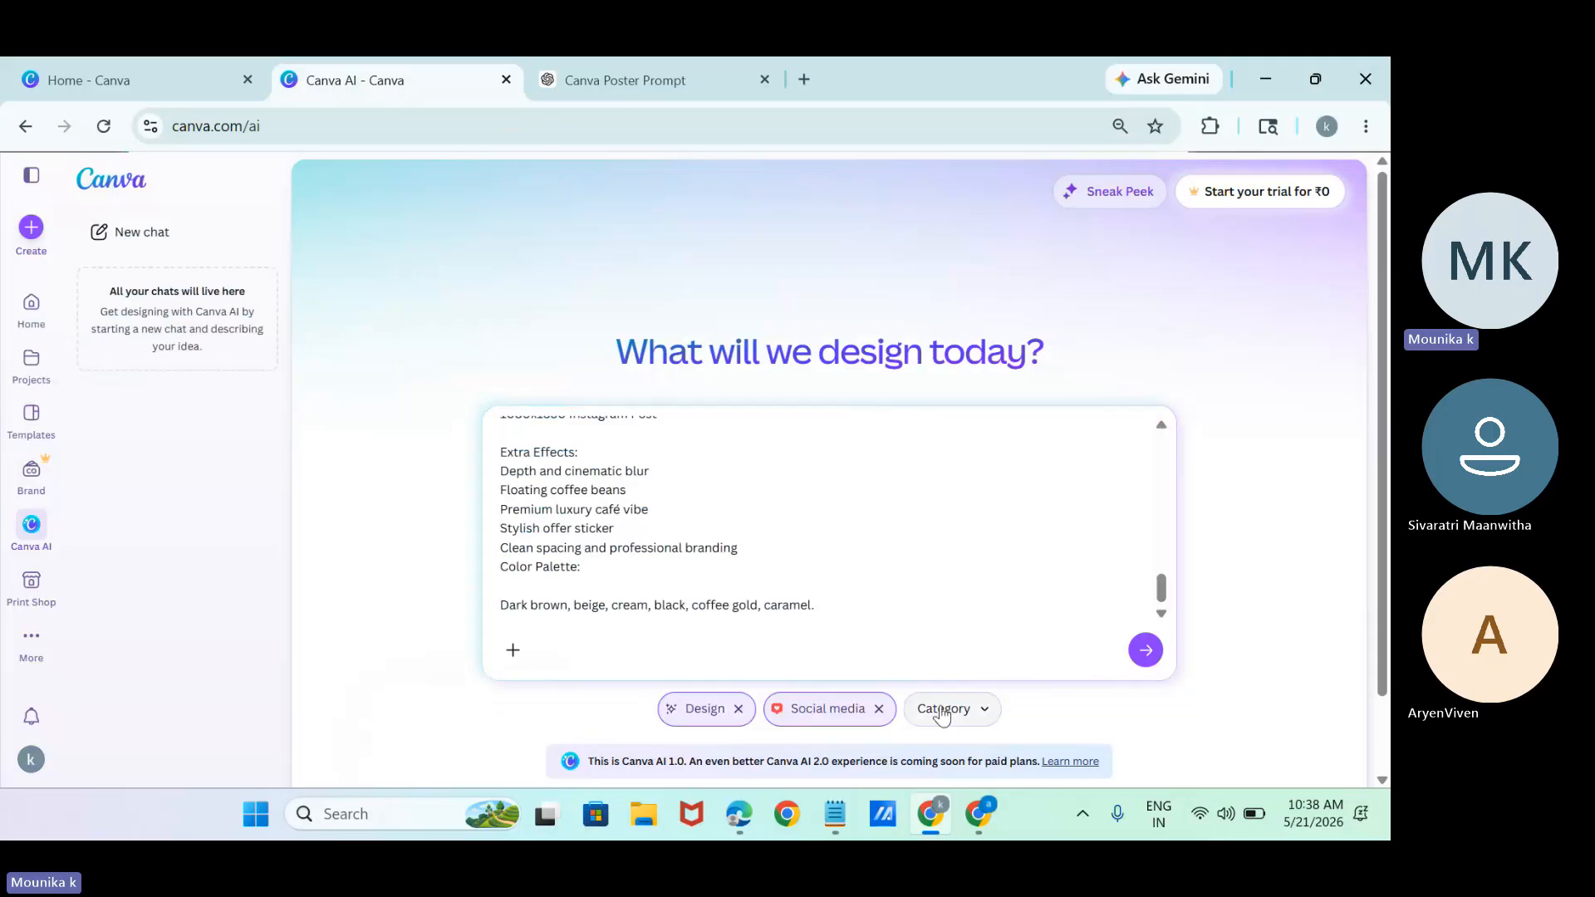
left_click(947, 708)
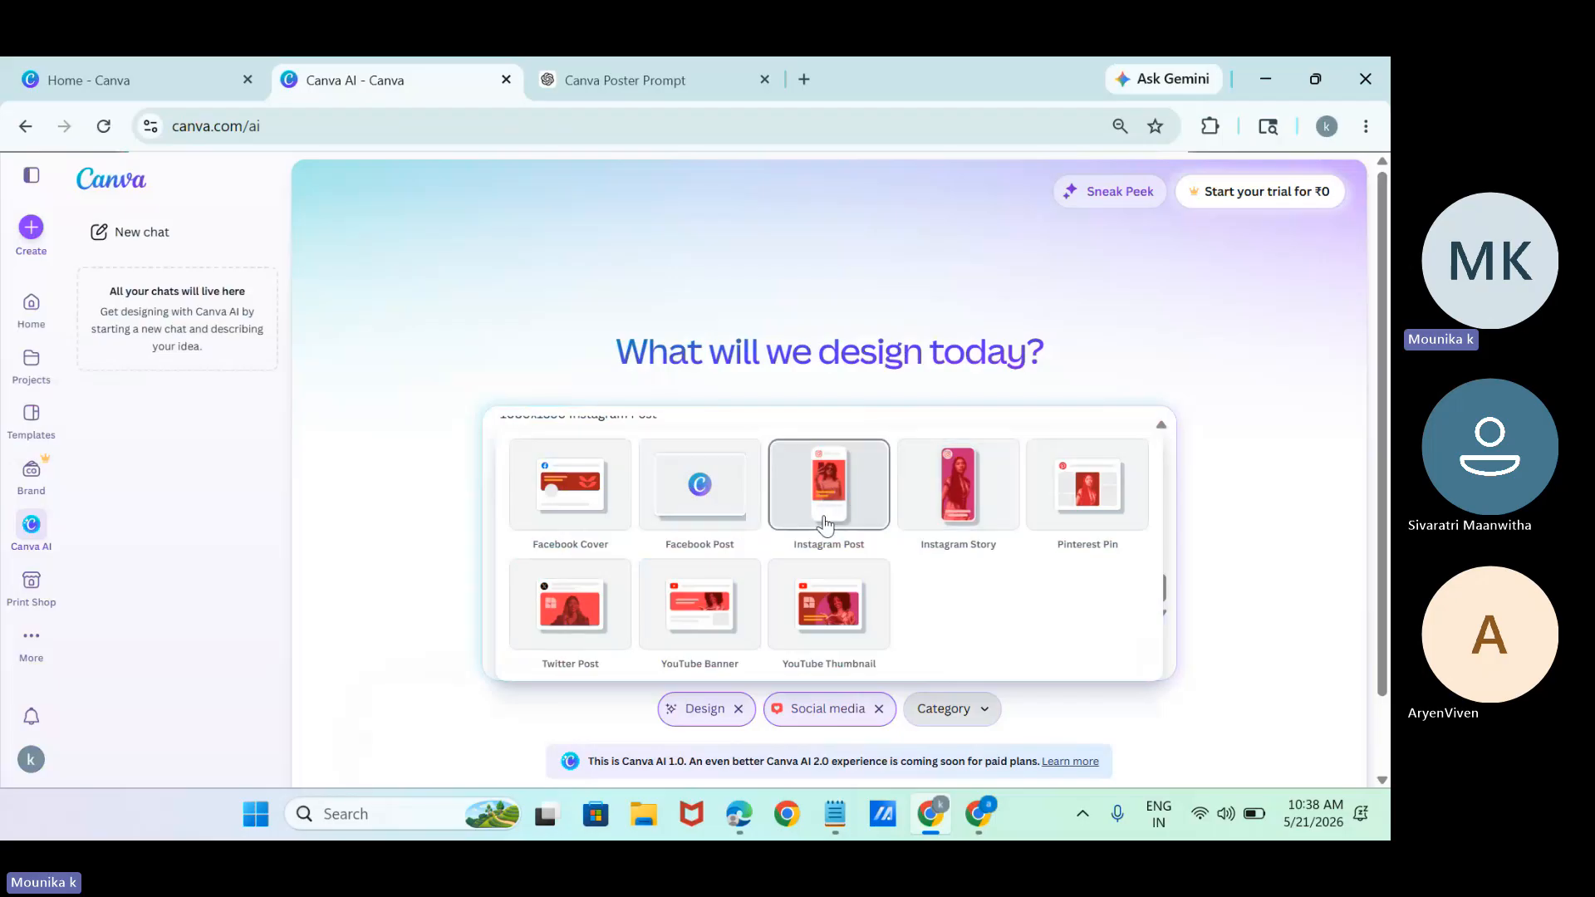
left_click(826, 516)
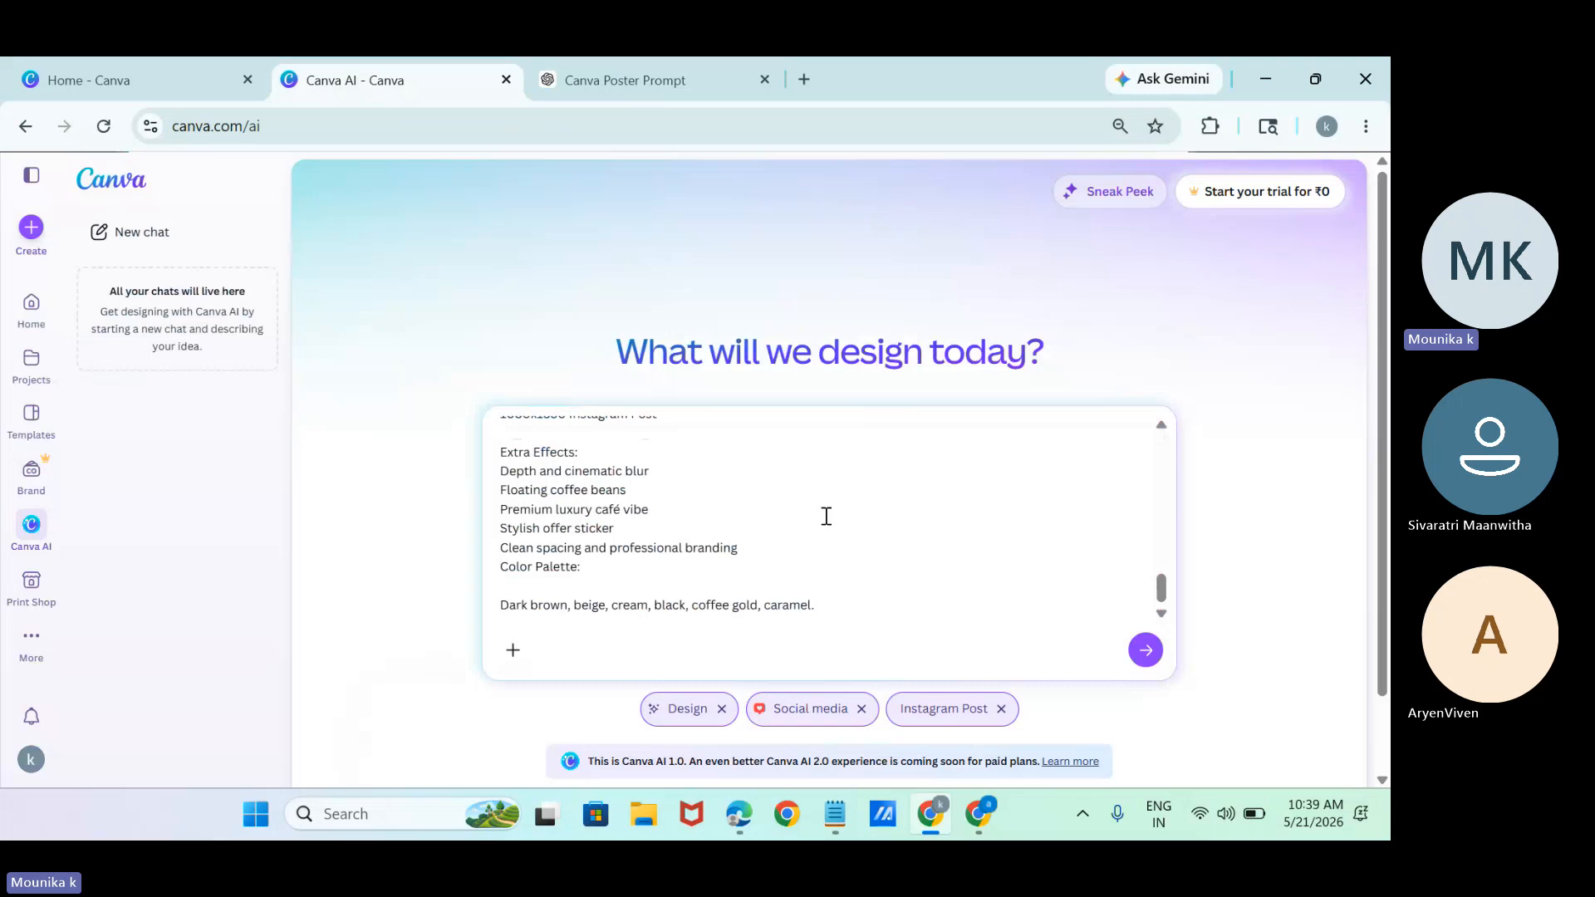
scroll(1379, 560, "down", 1)
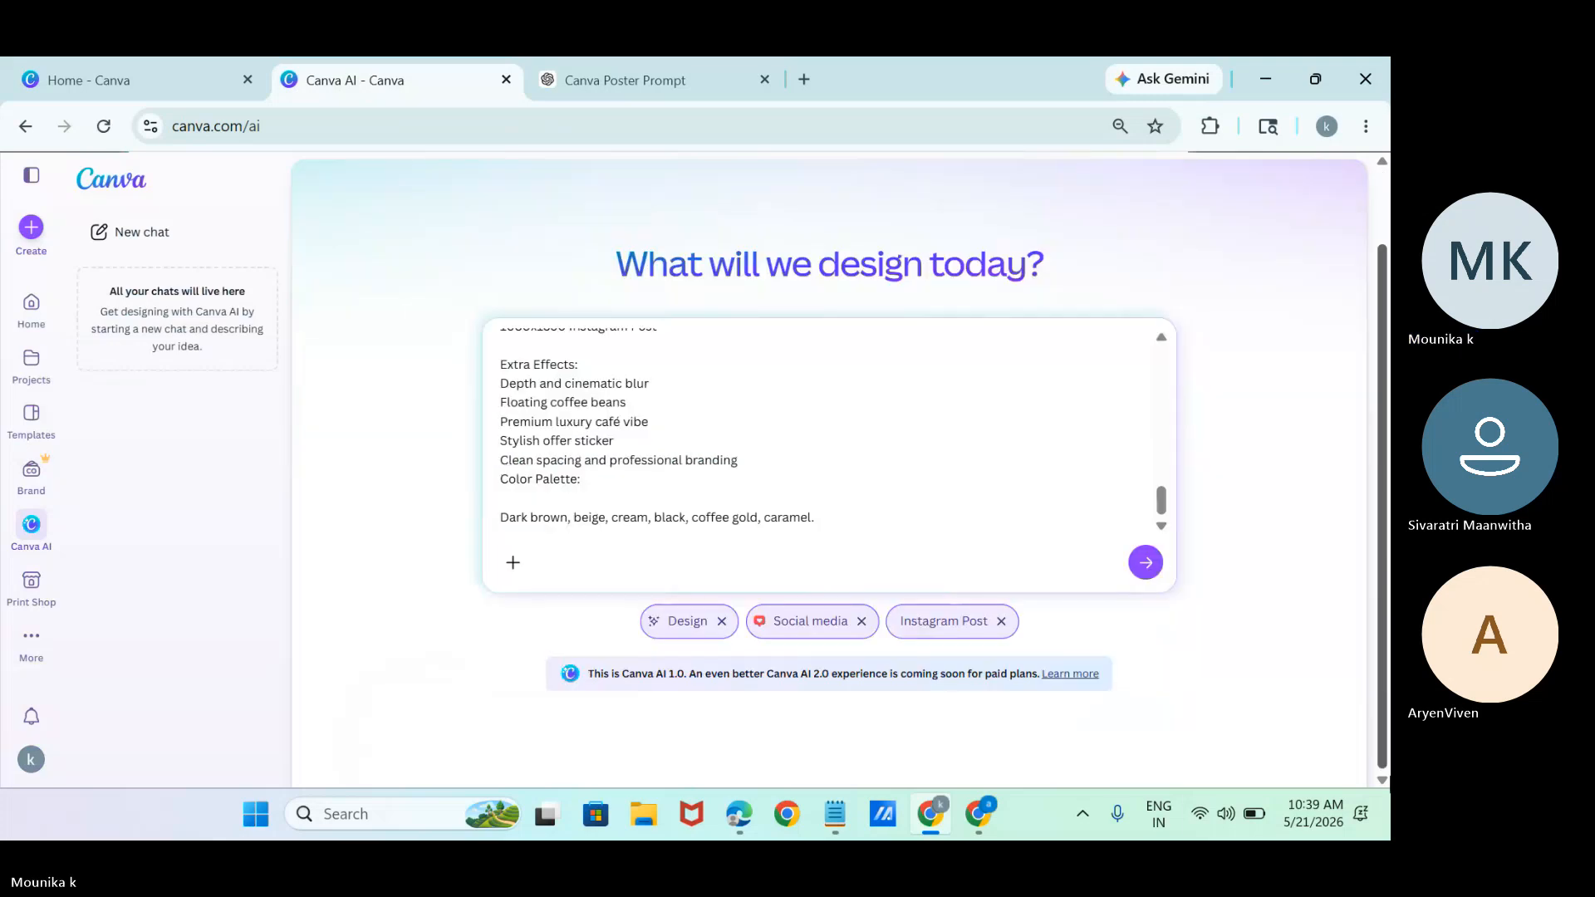
left_click(1146, 564)
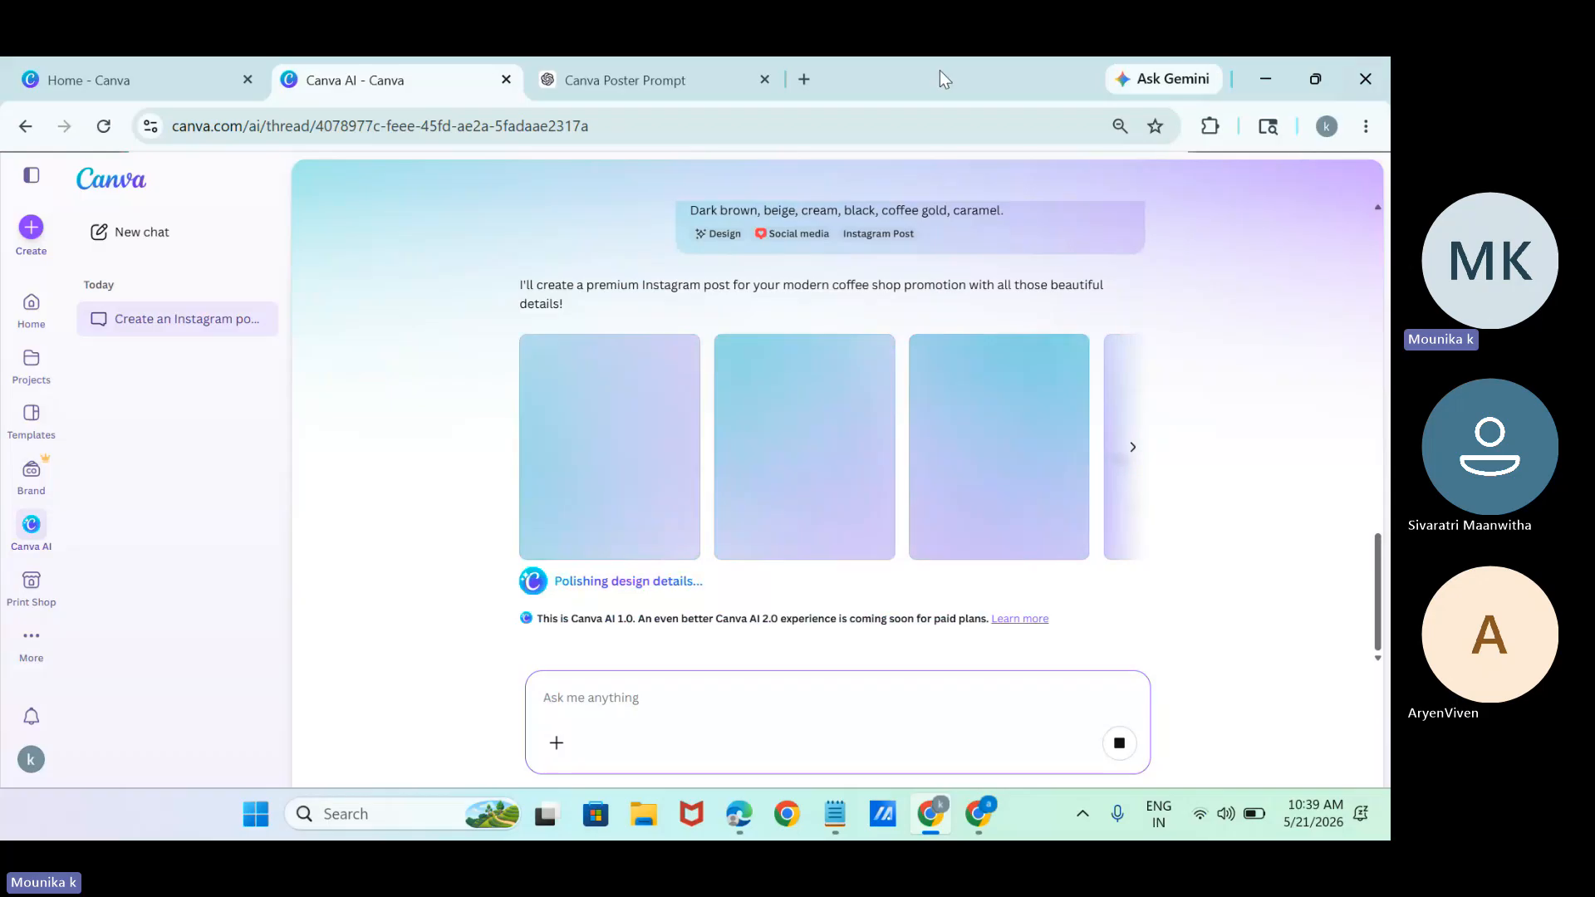
Switch back to ChatGPT and send the request "genearte poster fro above prompt".
left_click(695, 77)
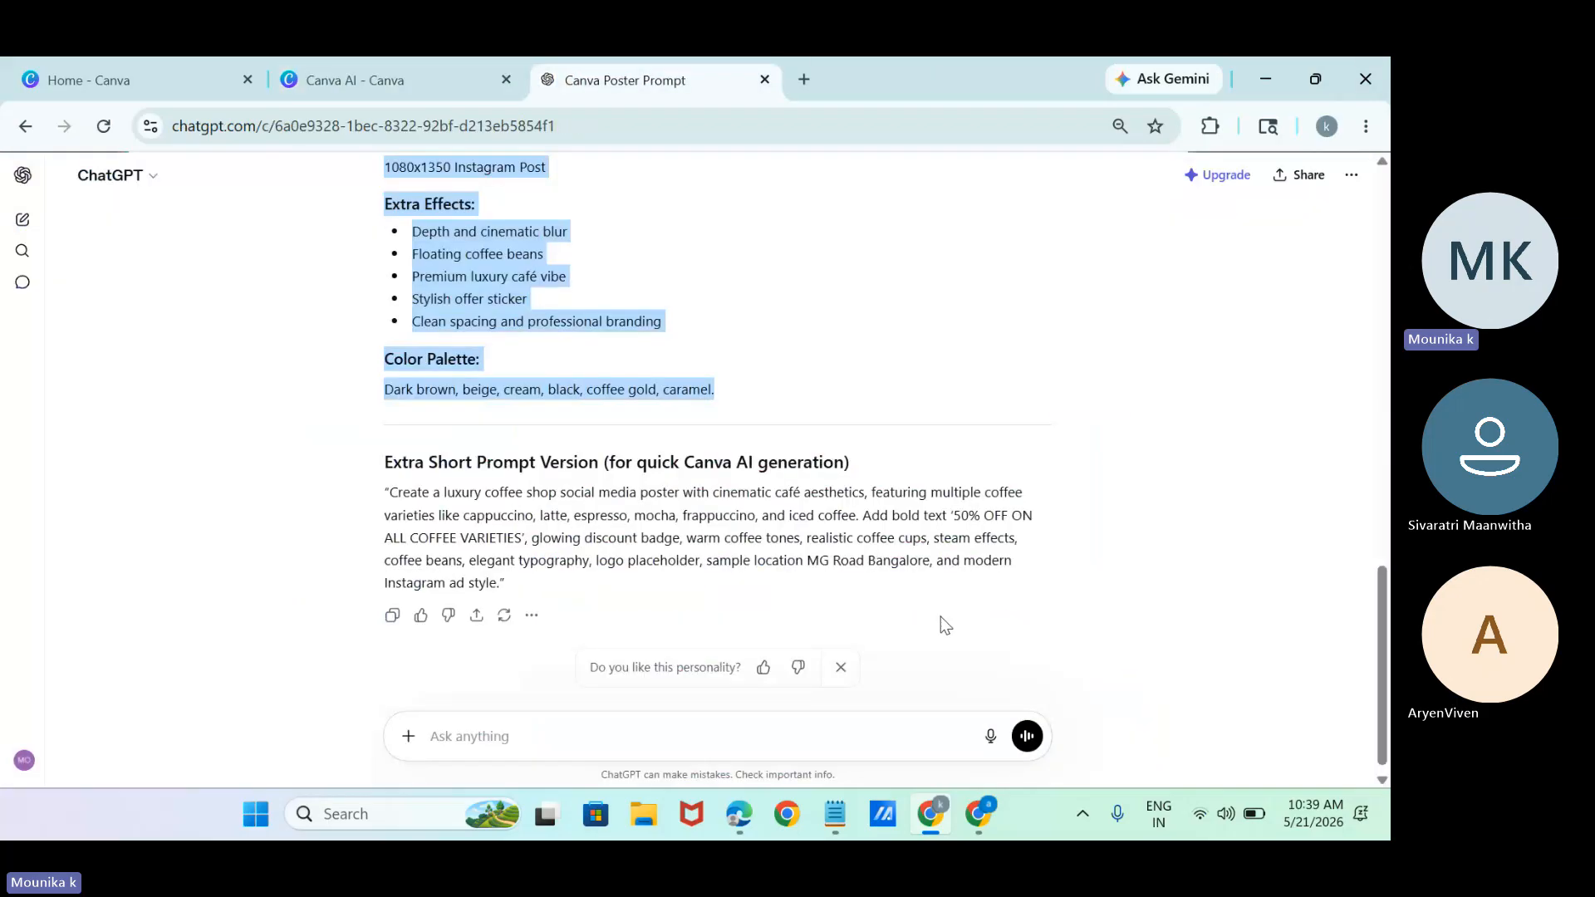
left_click(707, 734)
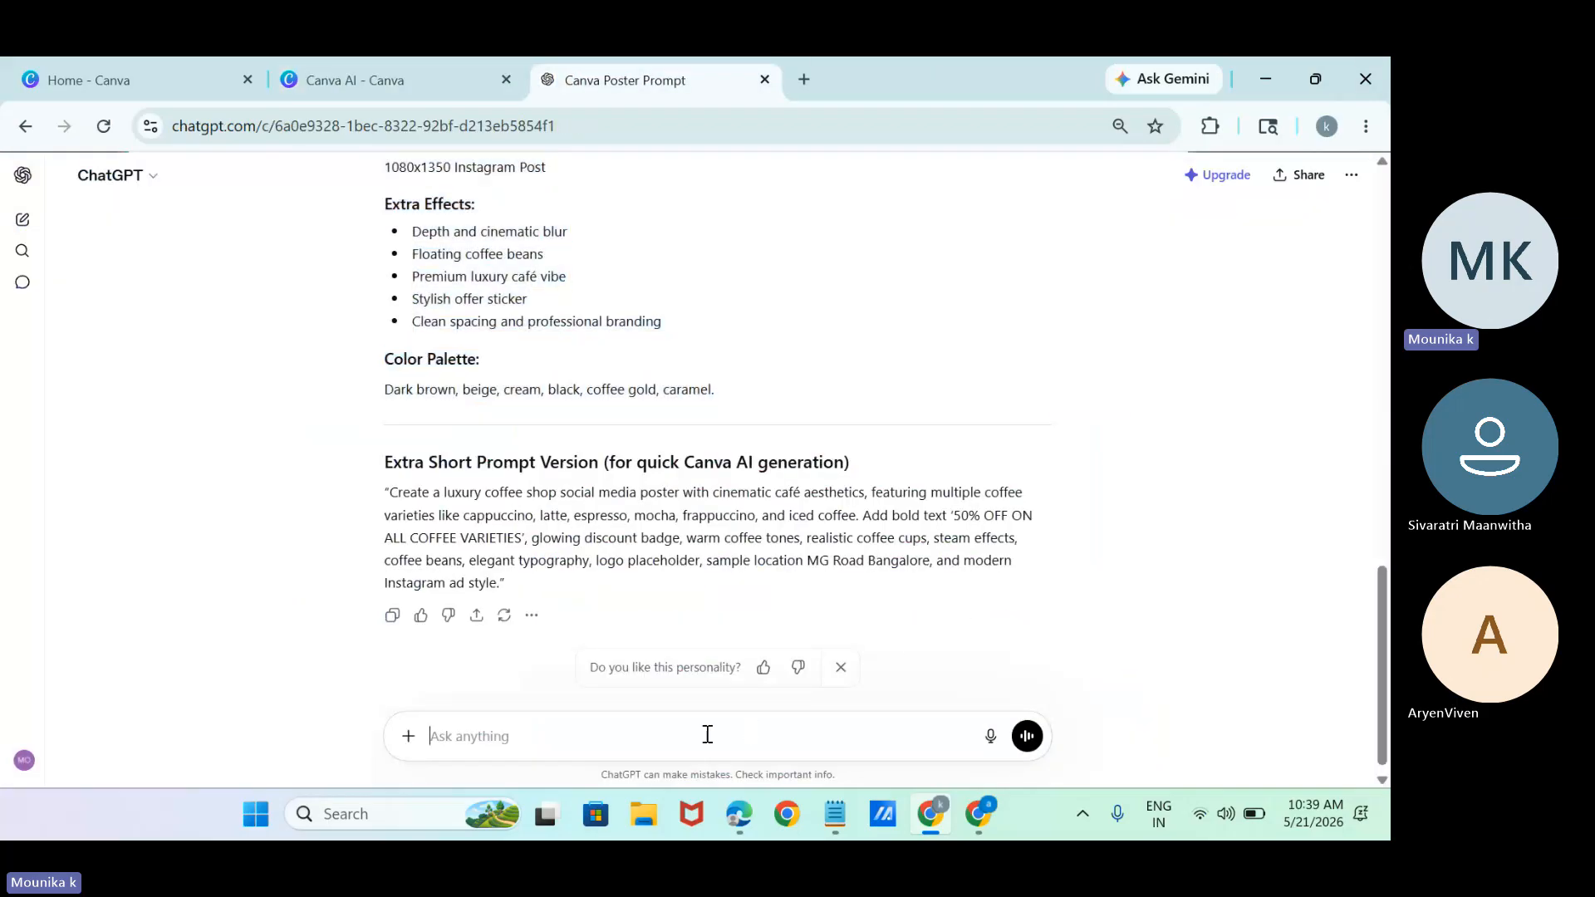
type("genearte poster fro ")
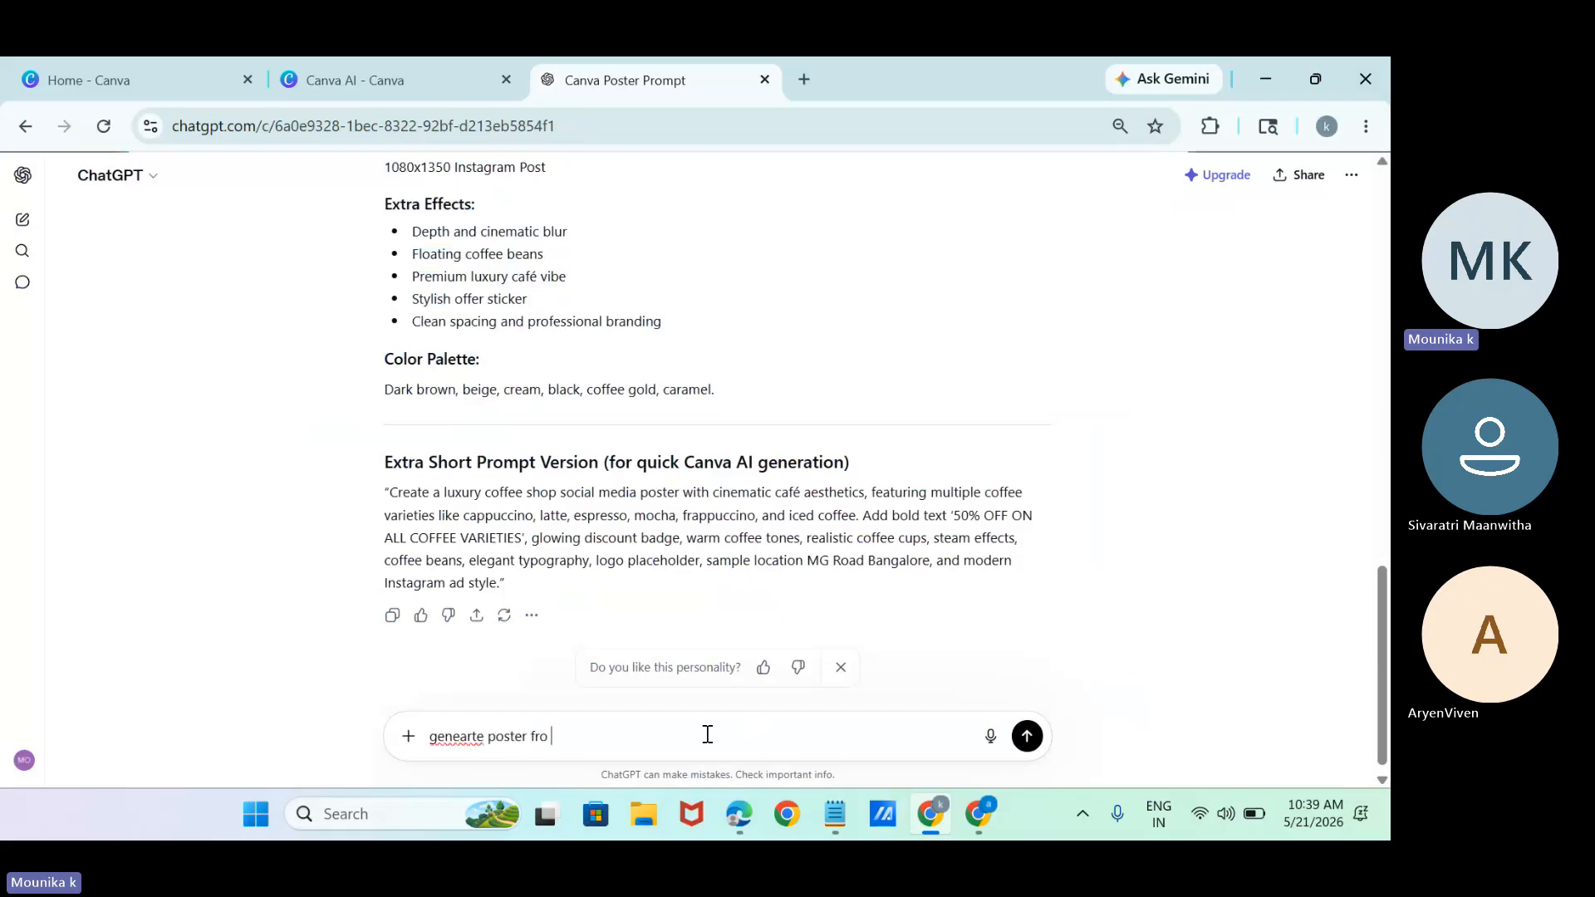
type("above promp")
type("t")
key("Return")
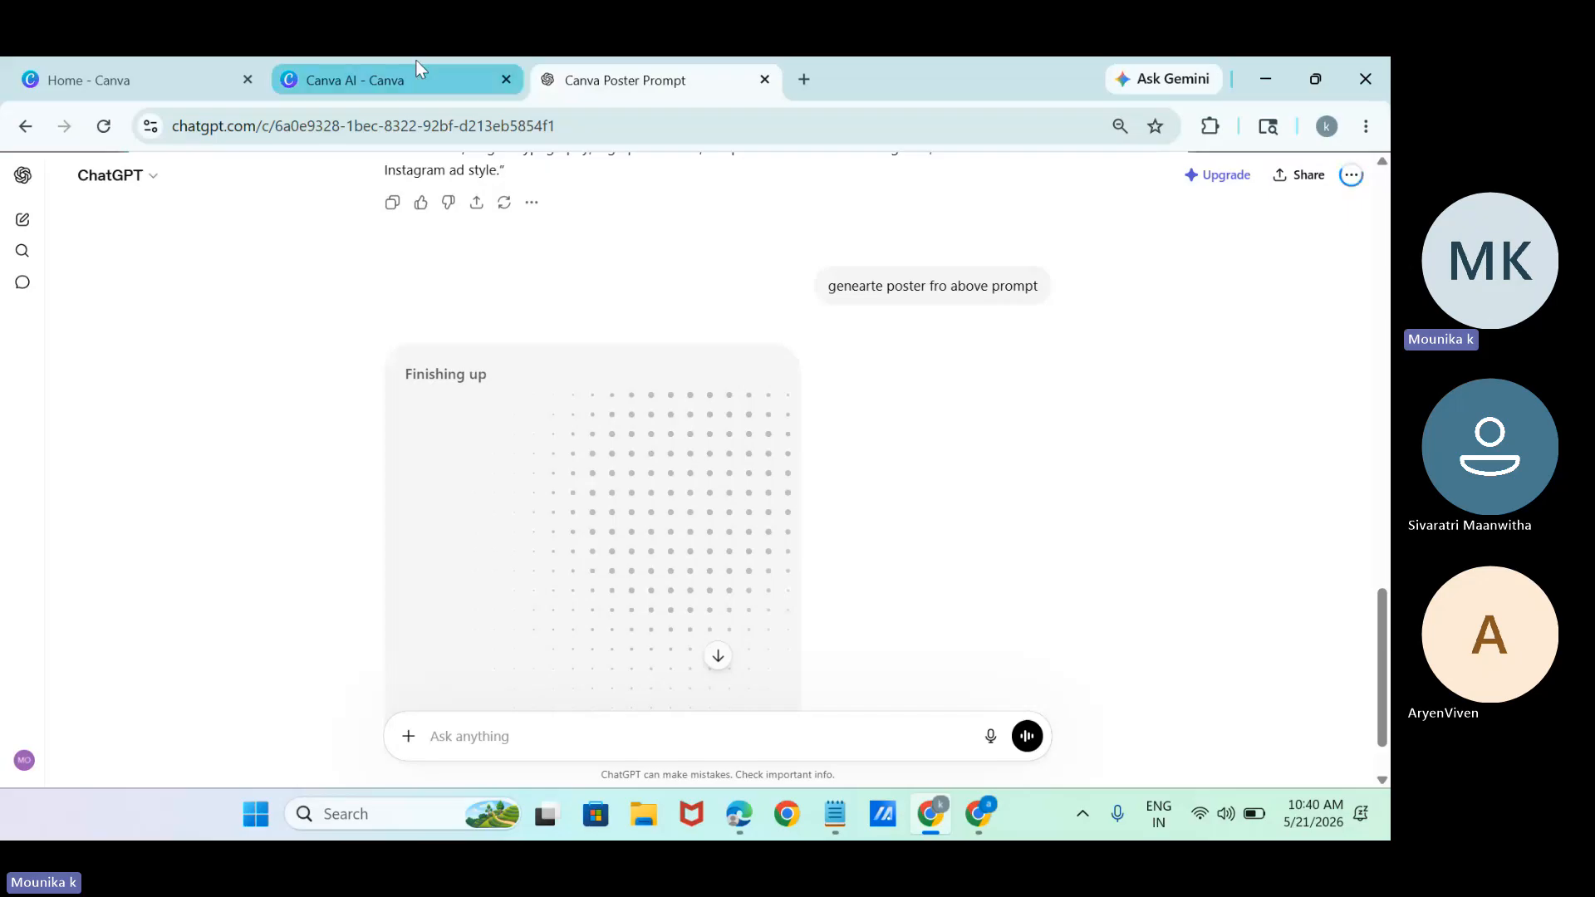
Return to Canva AI and open the third generated poster, with the group of coffee cups, in the Canva Editor.
left_click(398, 80)
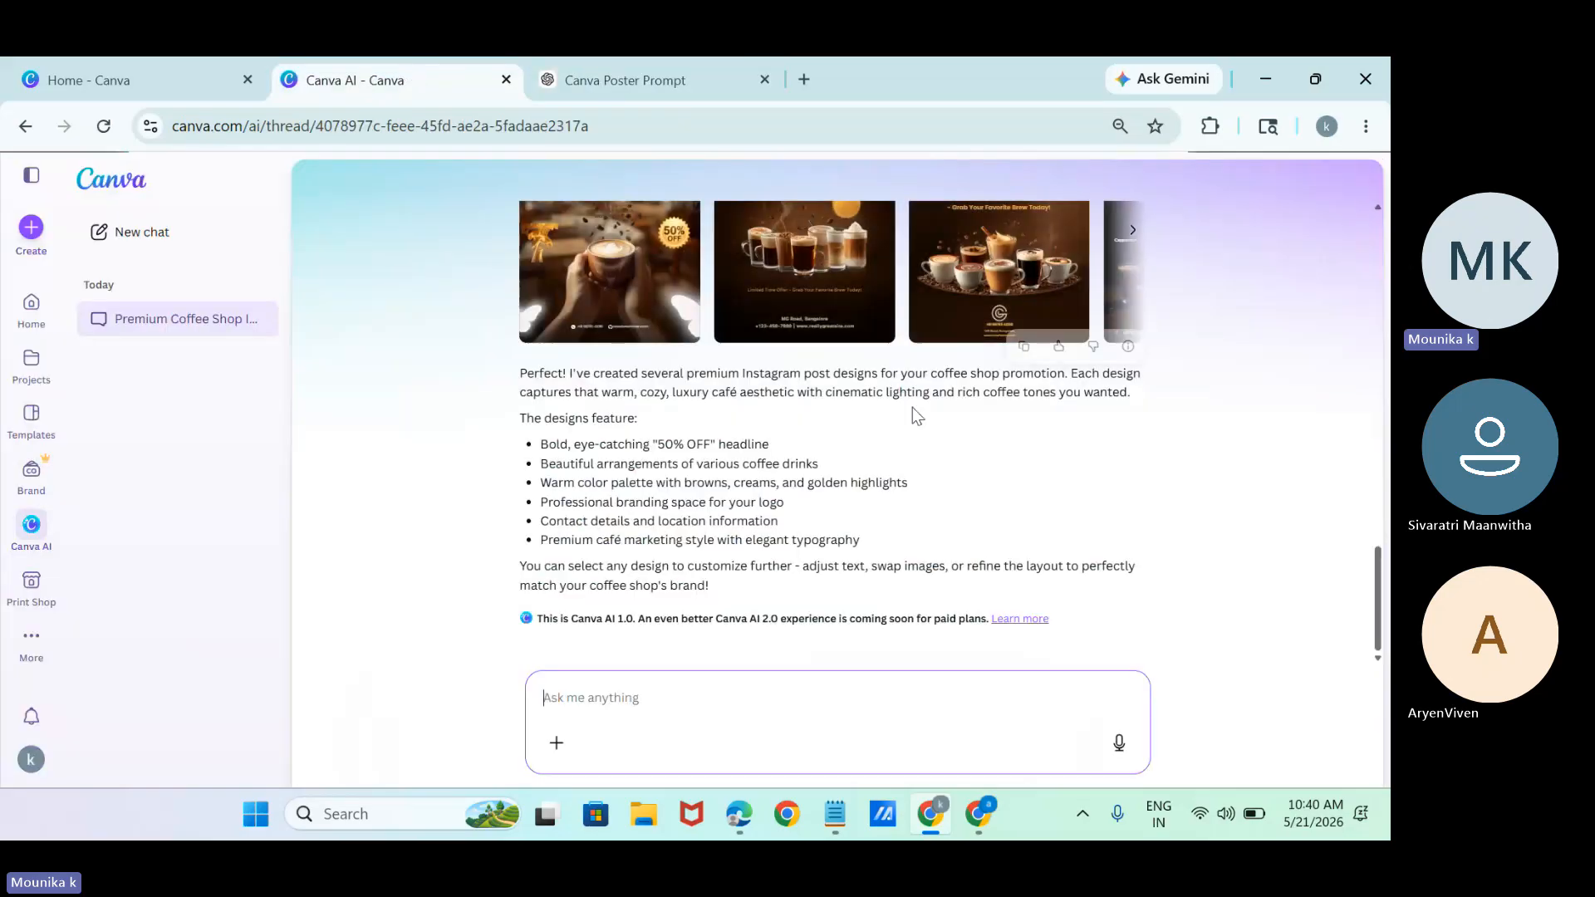
left_click(1040, 287)
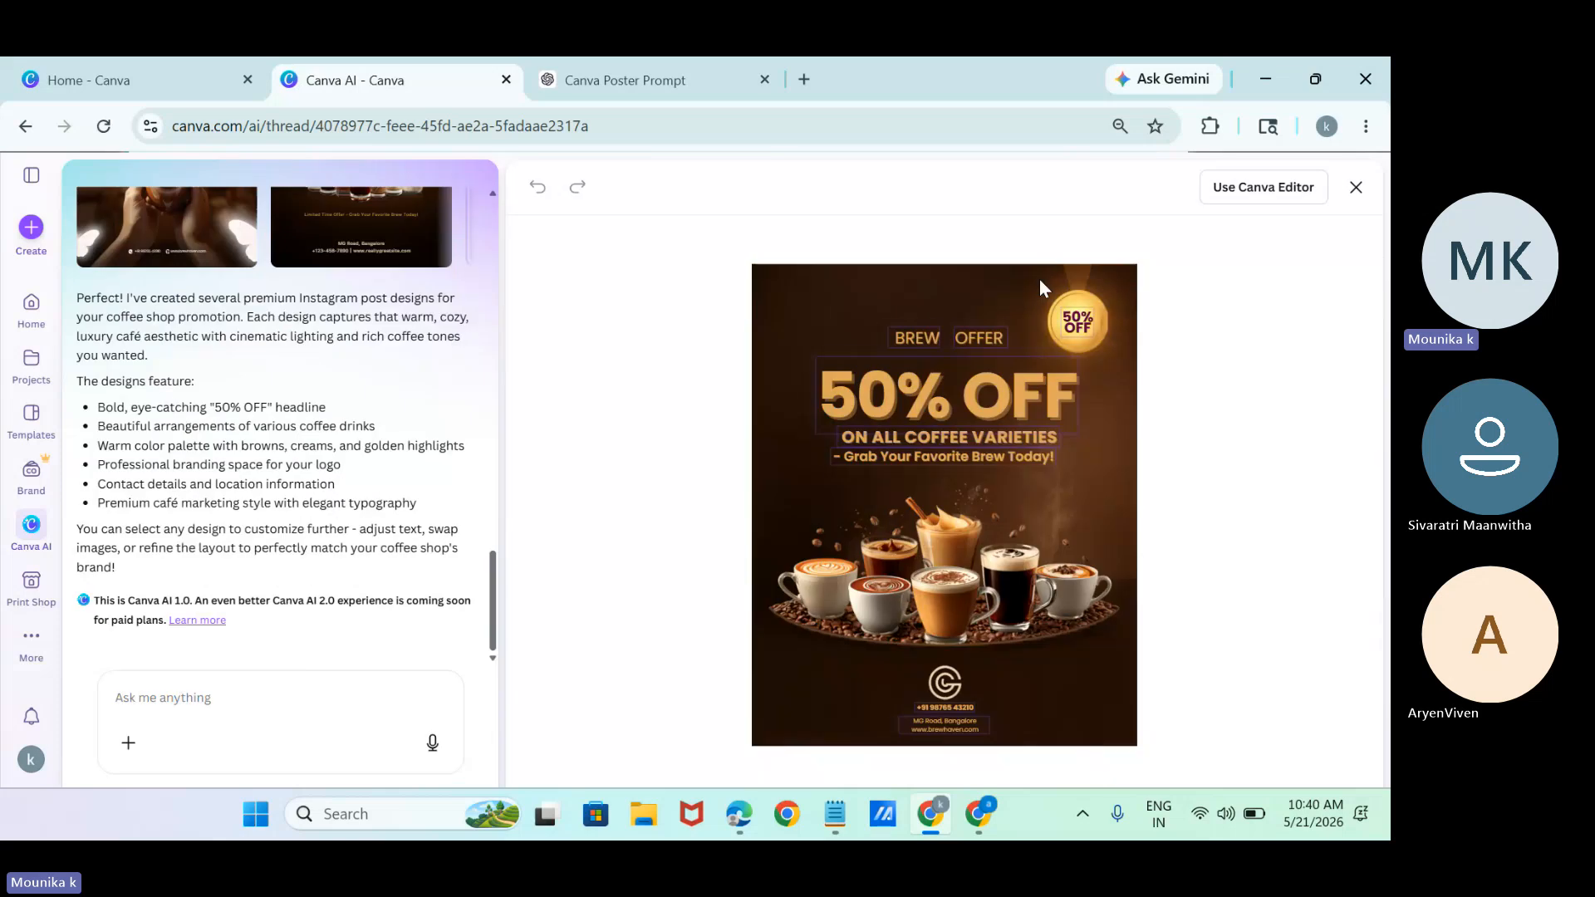
left_click(1245, 182)
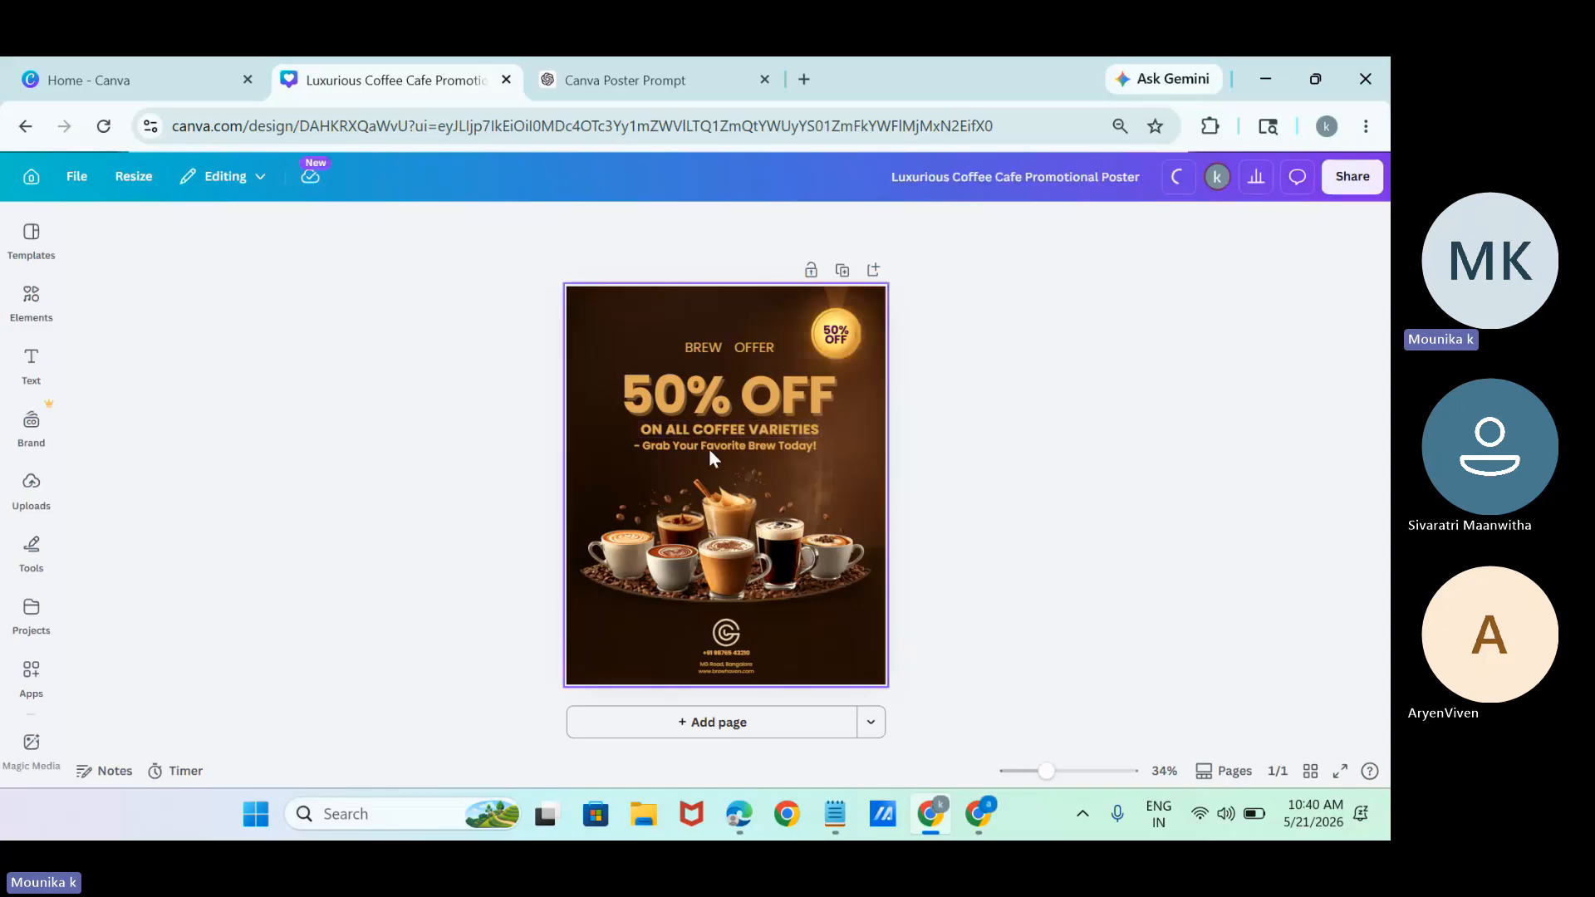
Replace the phone number below the poster's logo with a new +91 contact number.
left_click(727, 664)
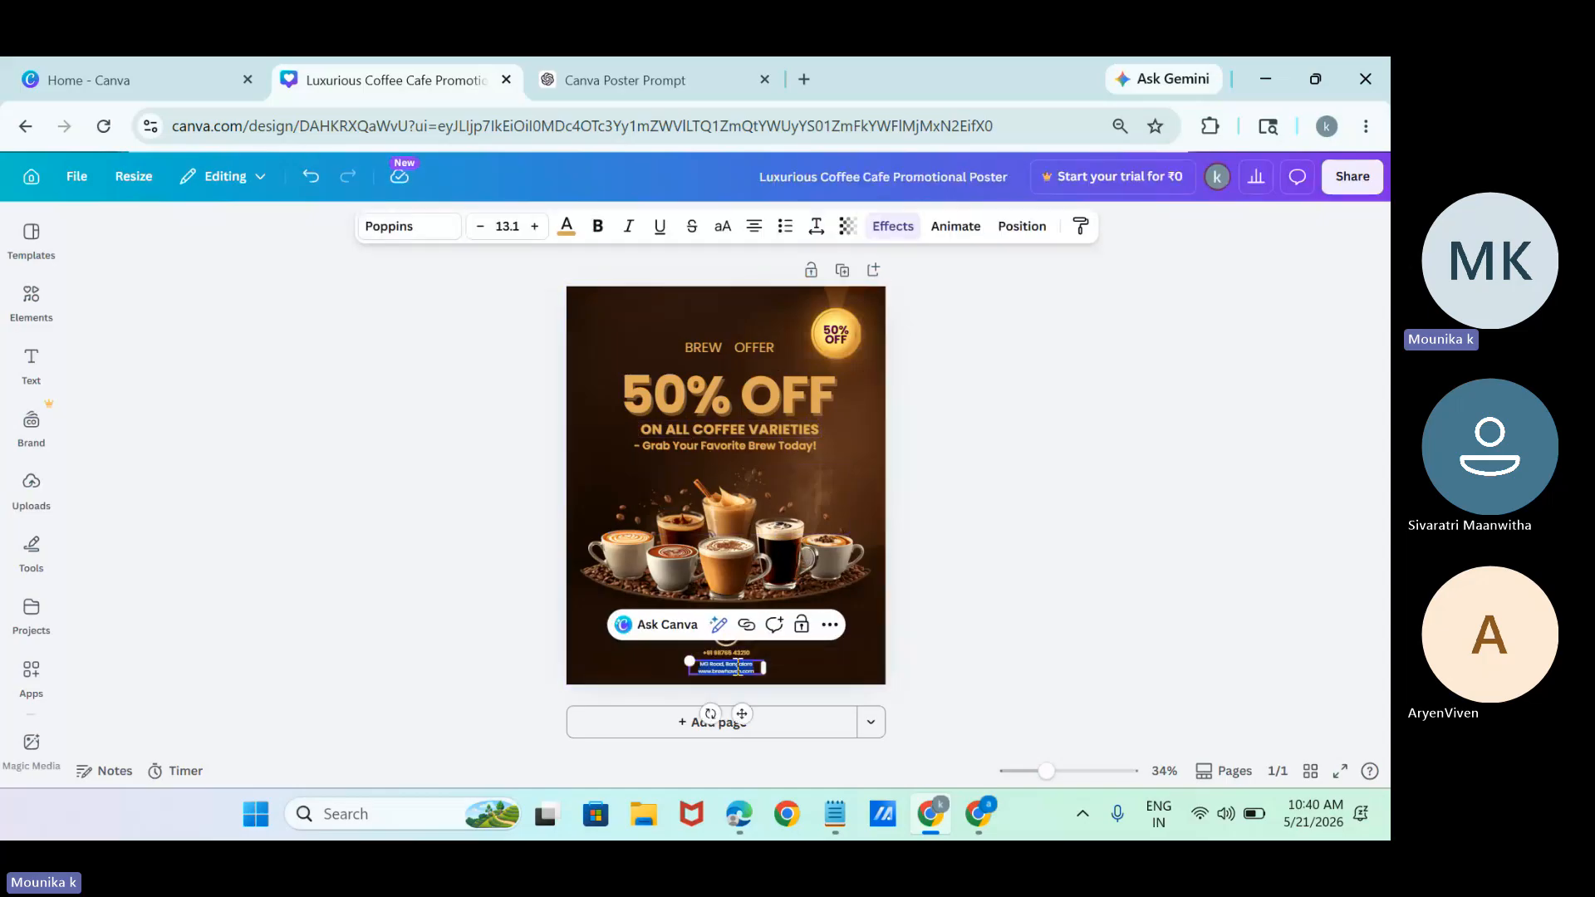
left_click(752, 653)
double_click(749, 652)
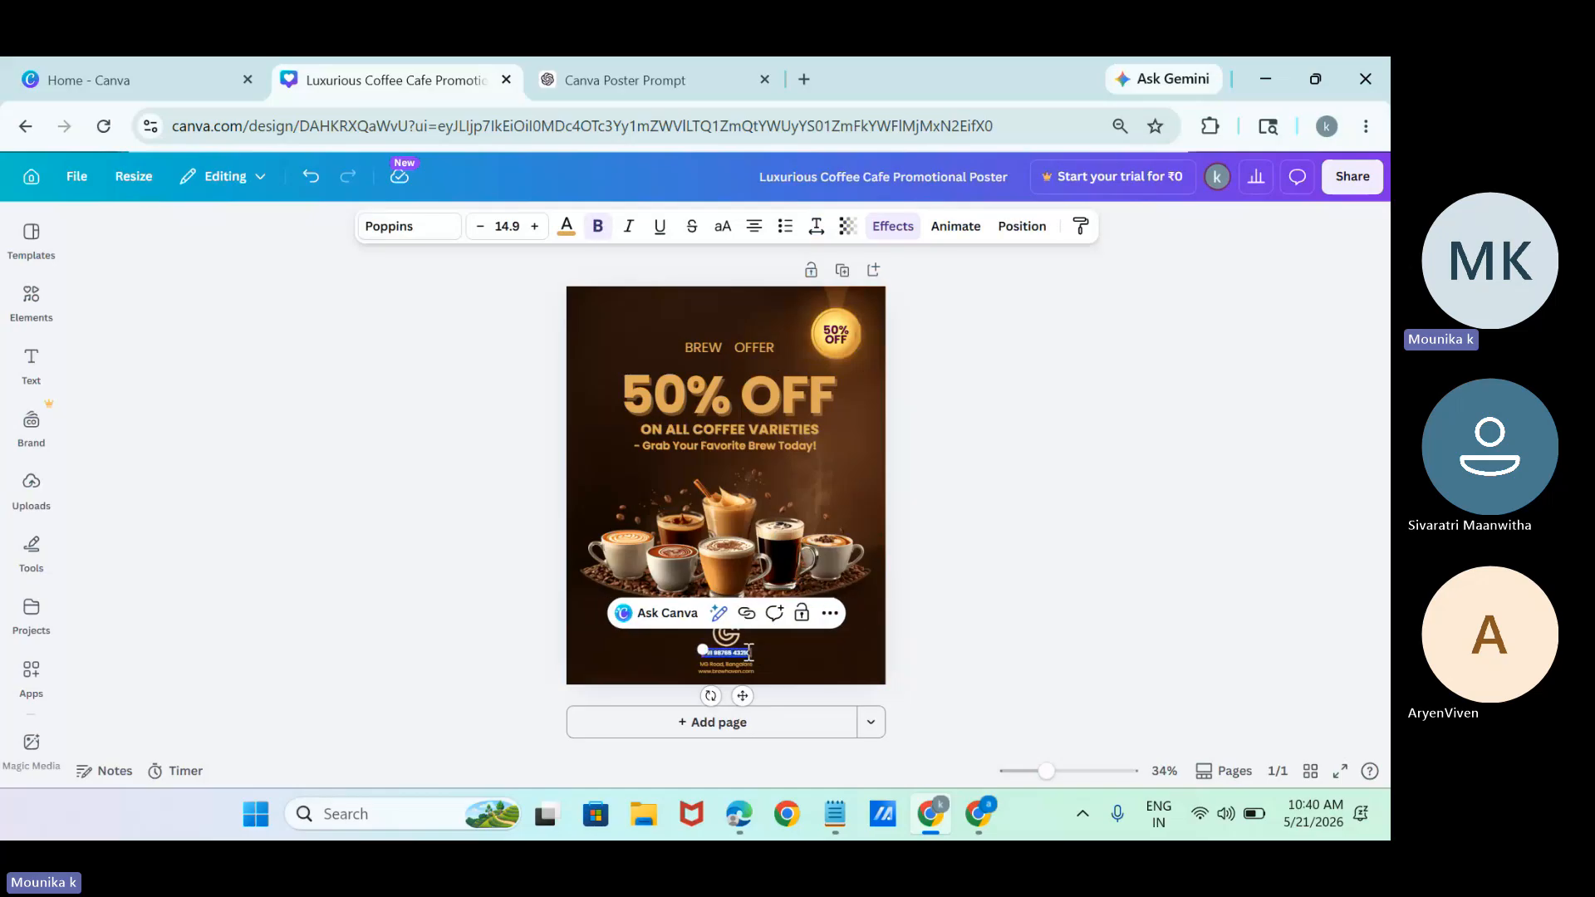
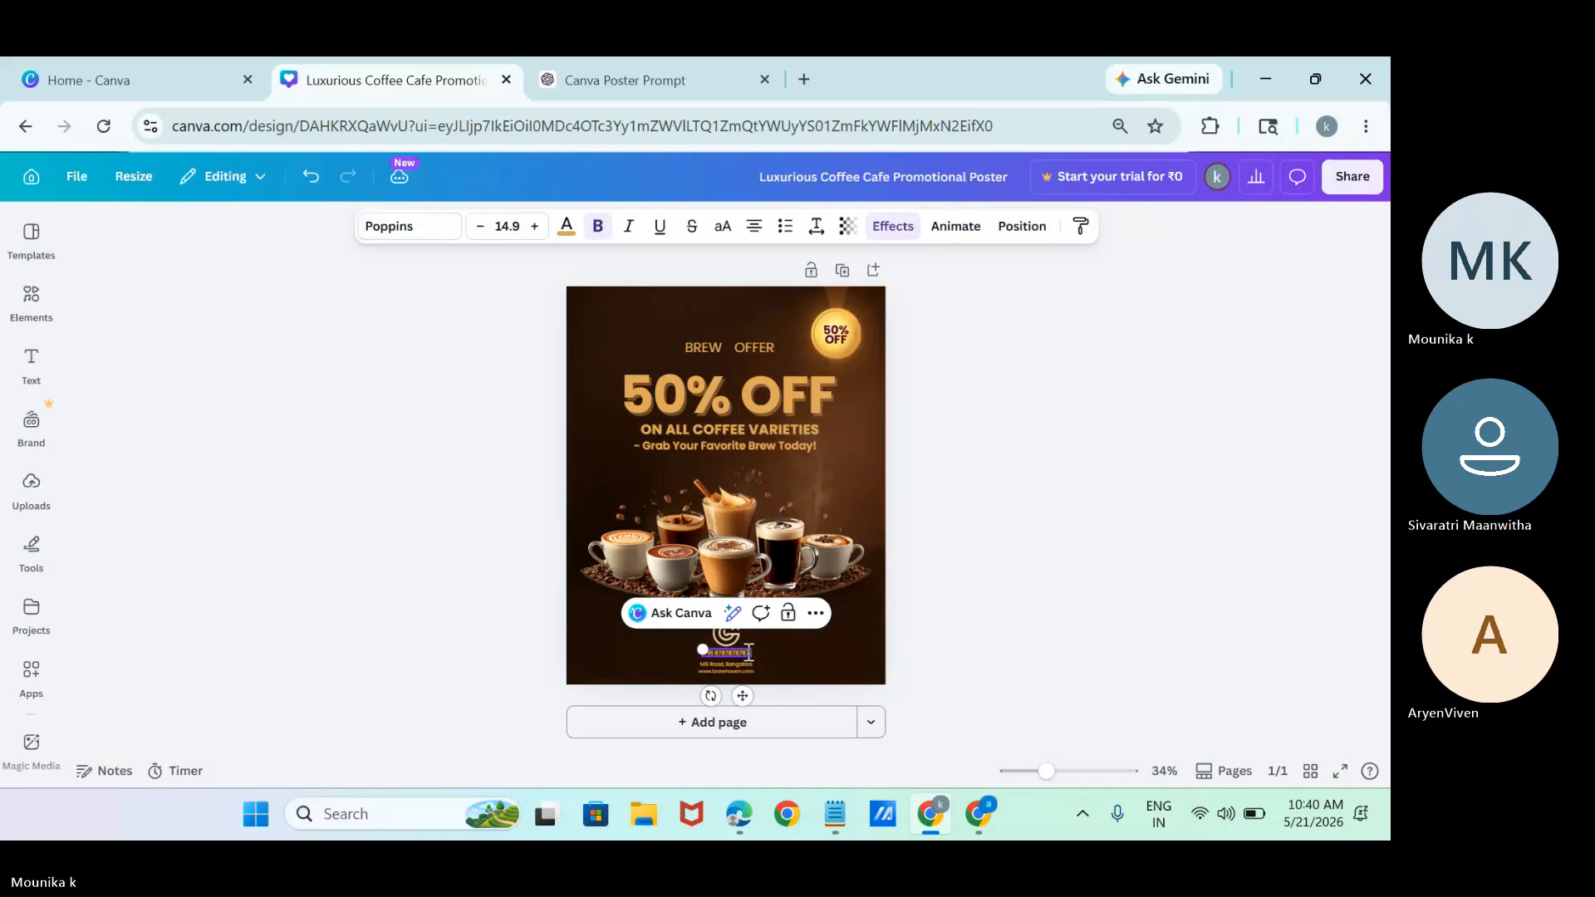
Enlarge the phone number text to size 32.9 and widen its text box so it fits on one line.
left_click(536, 232)
left_click(535, 232)
left_click(536, 233)
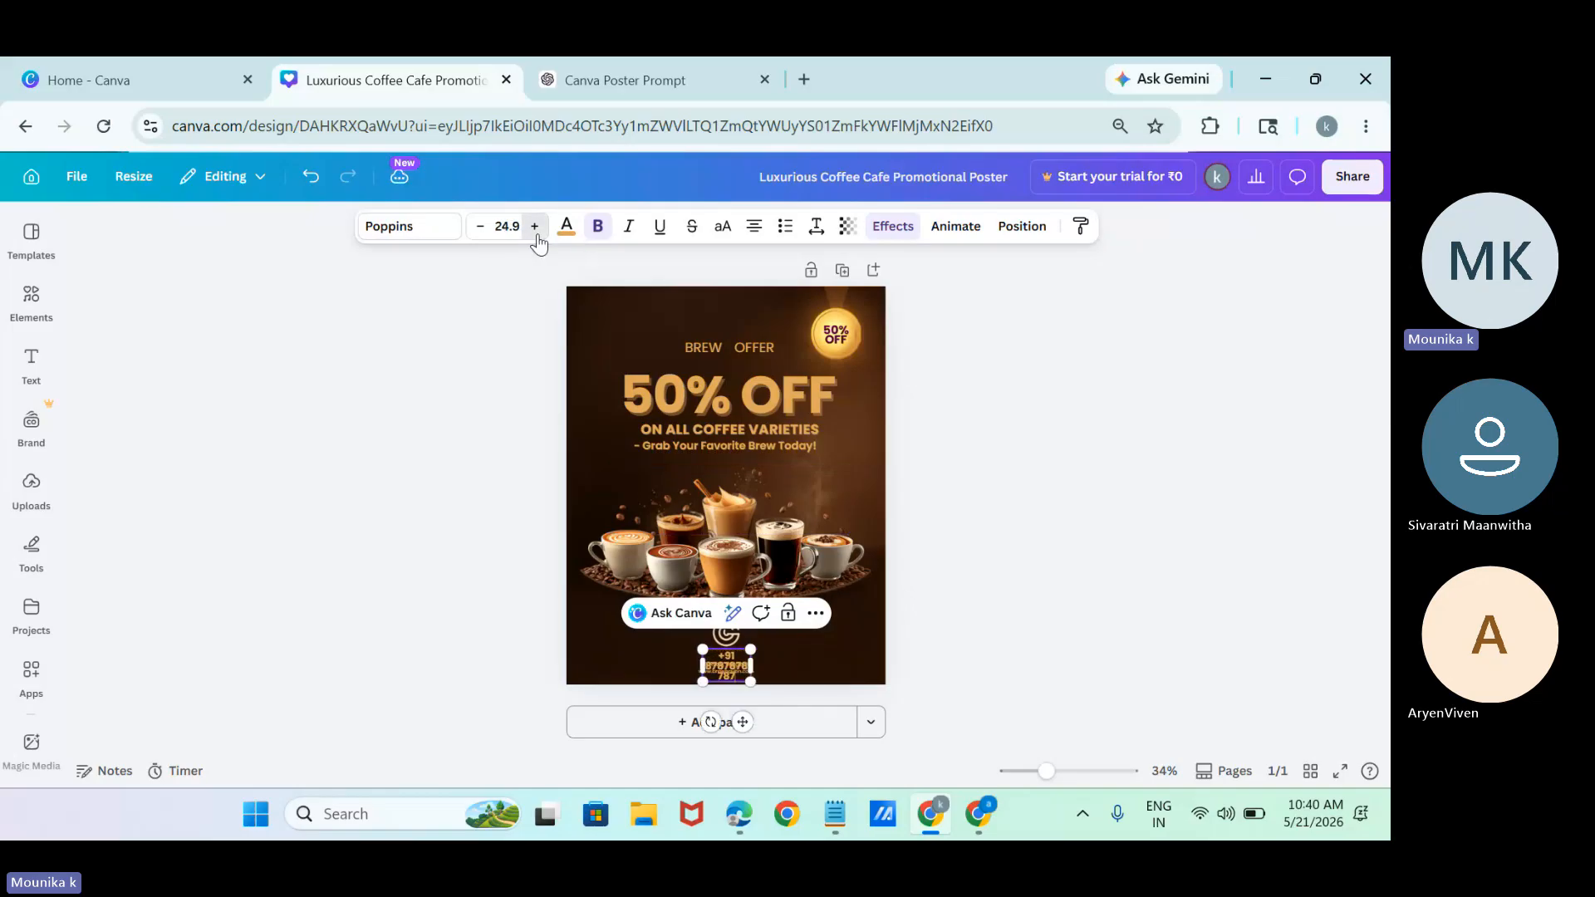
left_click(536, 231)
left_click(536, 231)
left_click(536, 231)
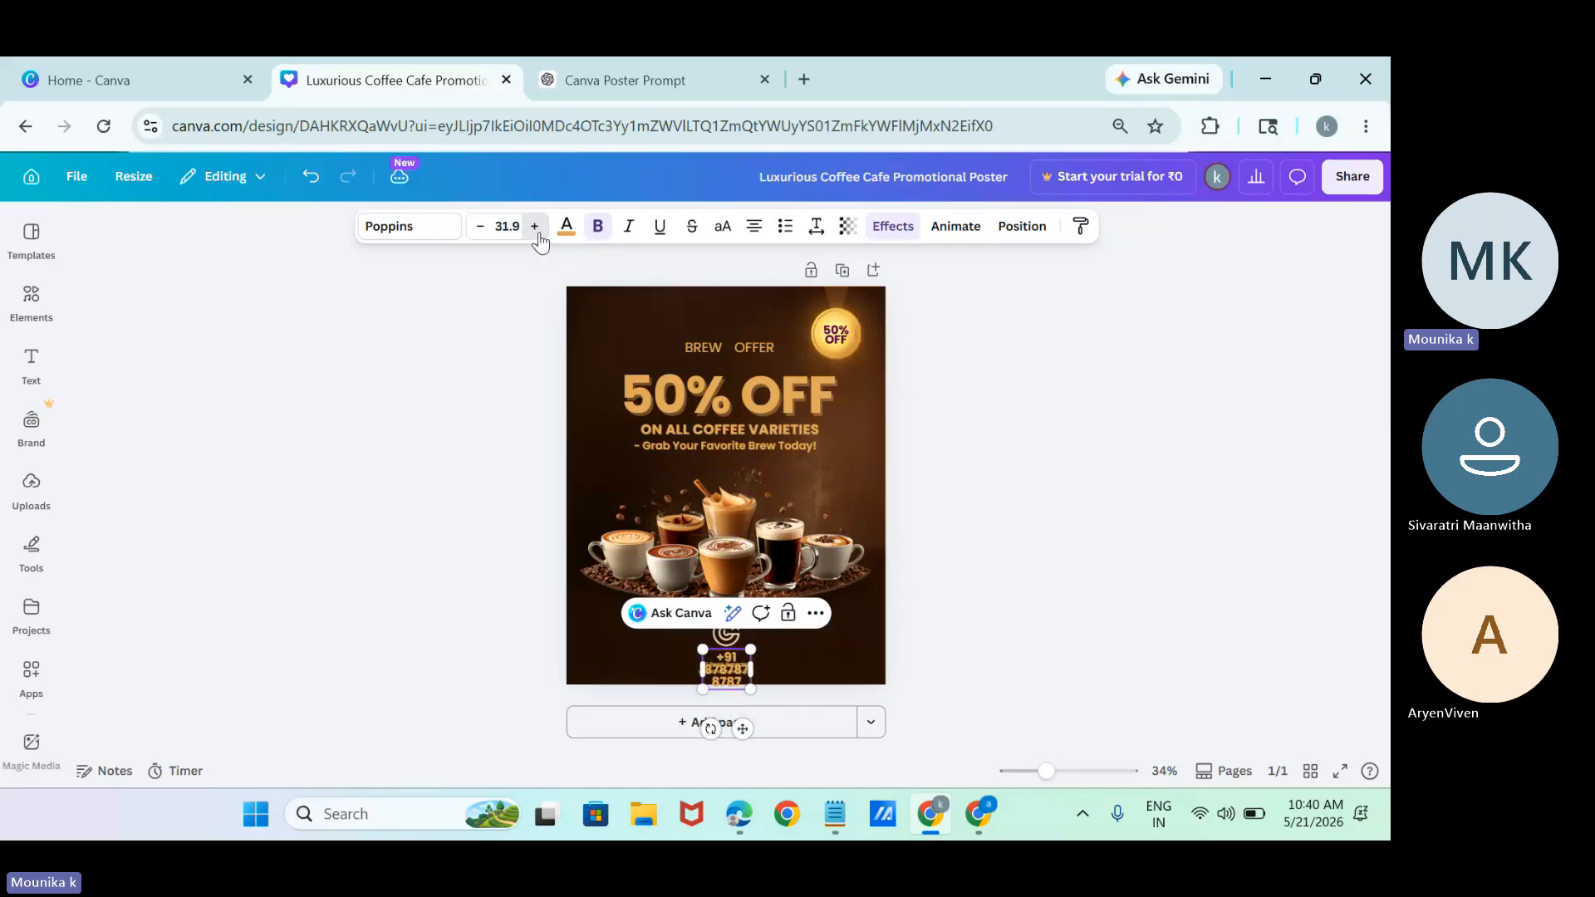
left_click(537, 233)
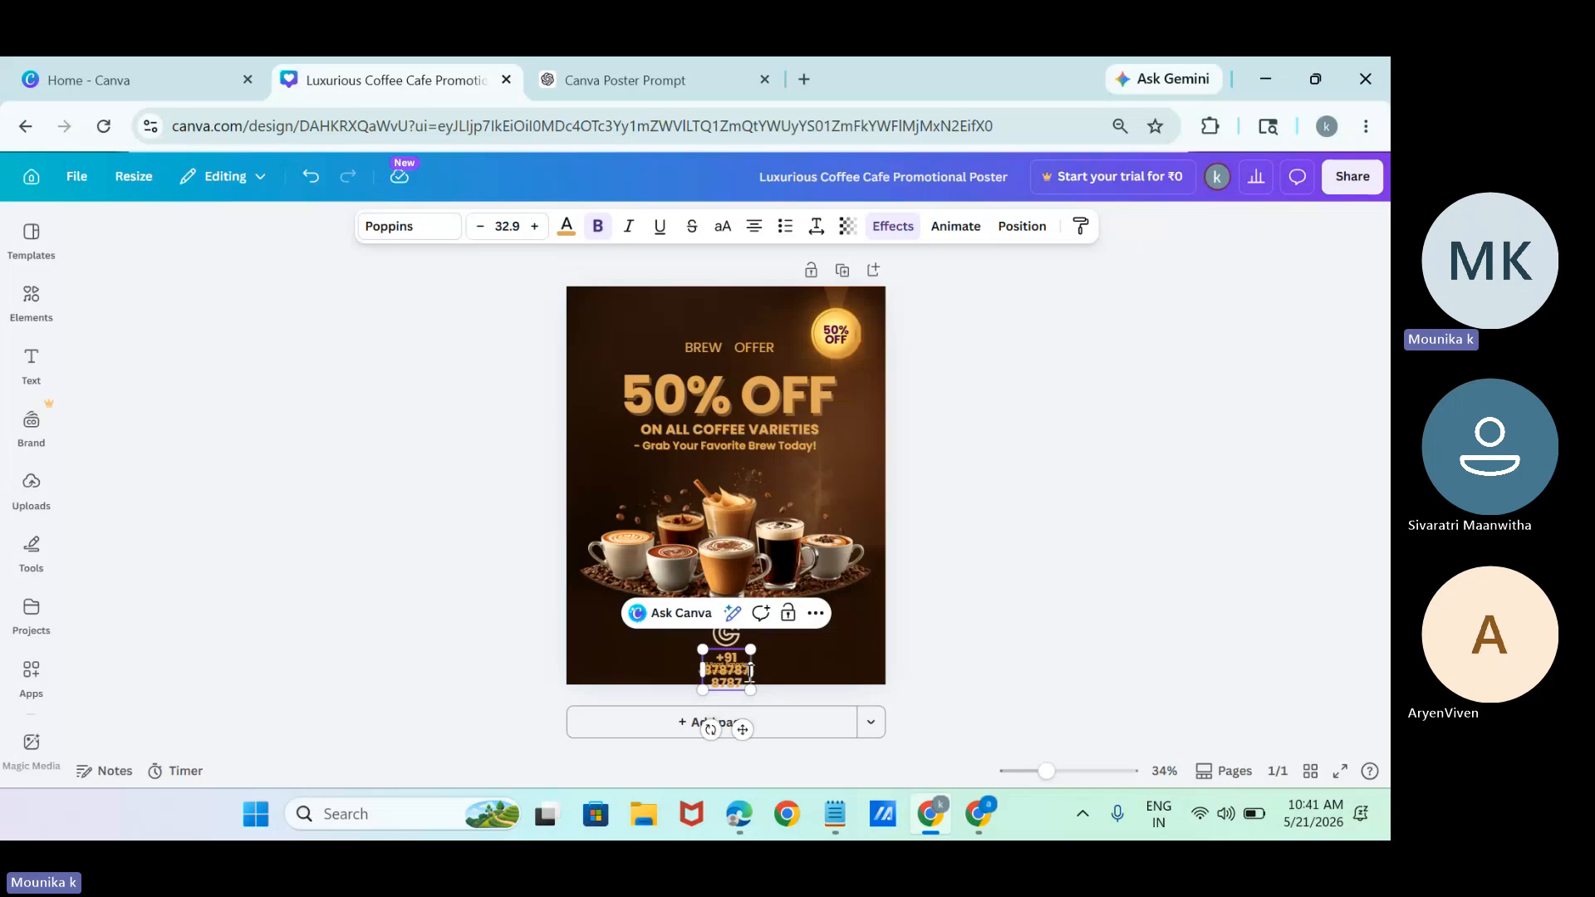
left_click_drag(752, 664, 914, 646)
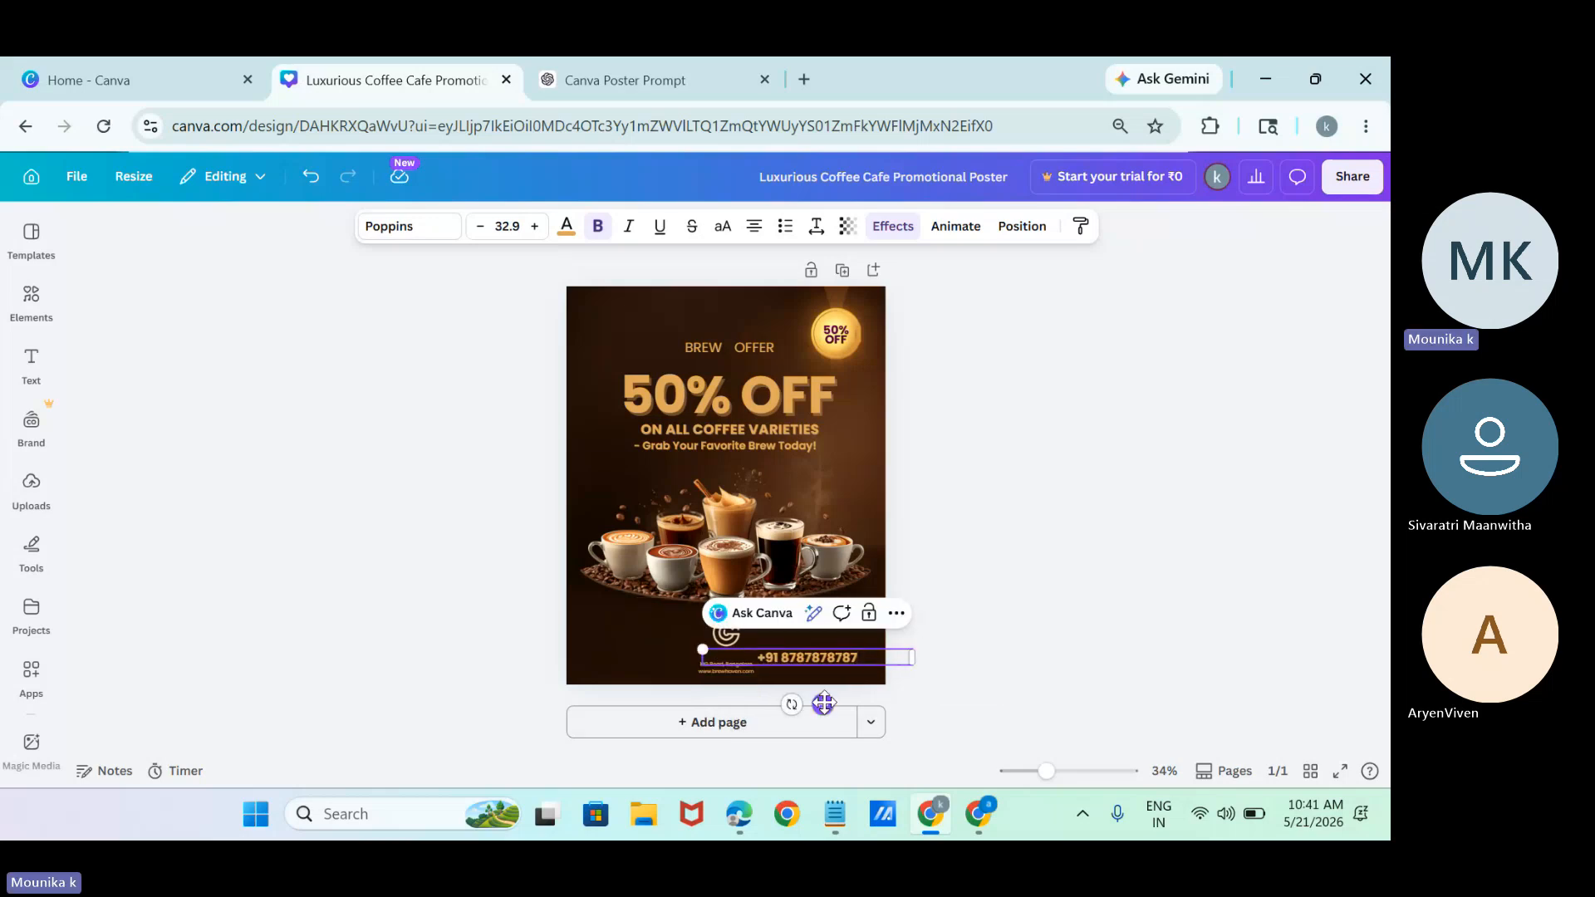
Move the logo to the poster's upper-left corner, remove the address and website lines, and centre the phone number beneath the cups.
left_click_drag(823, 703, 615, 339)
left_click(734, 659)
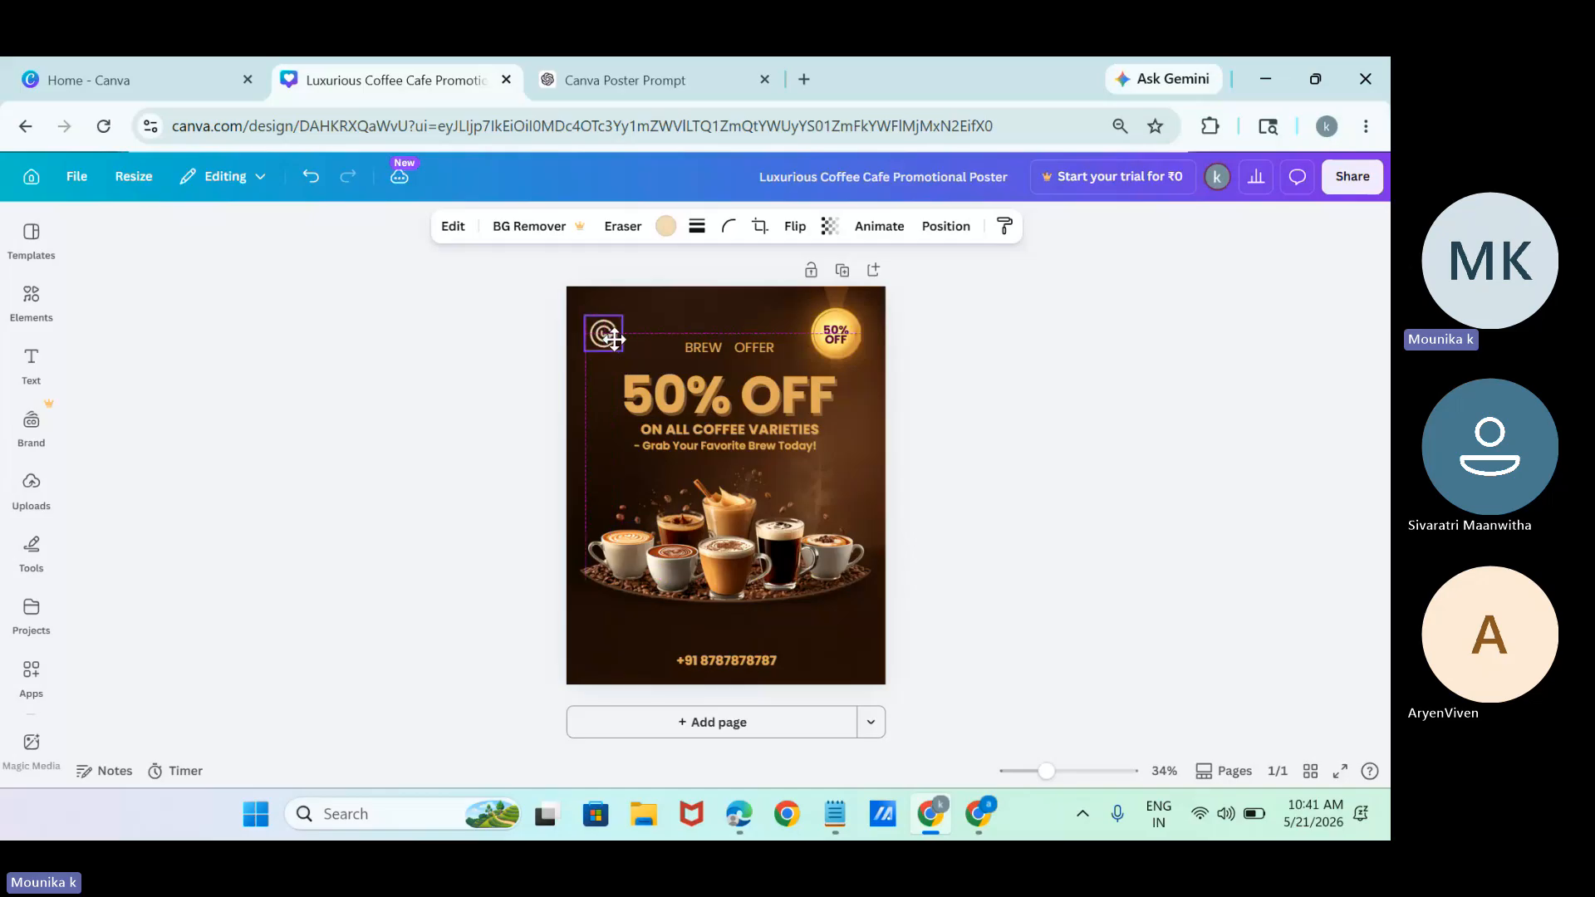
left_click(744, 655)
left_click_drag(744, 655, 747, 640)
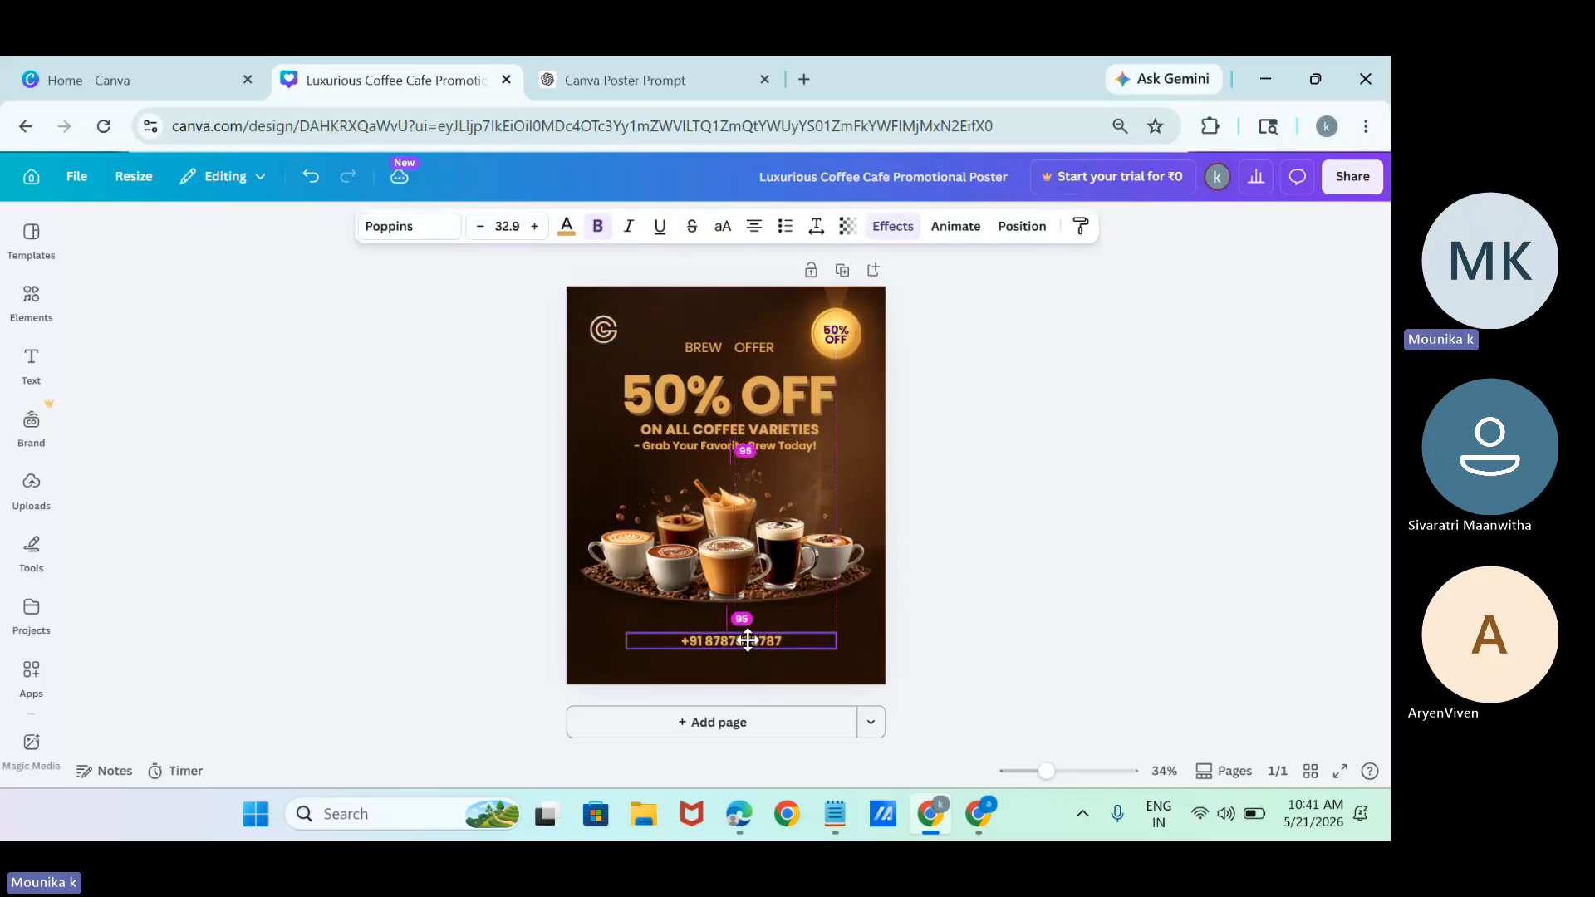
Search the graphic elements for "call" and add the plain black handset icon to the poster.
left_click(31, 299)
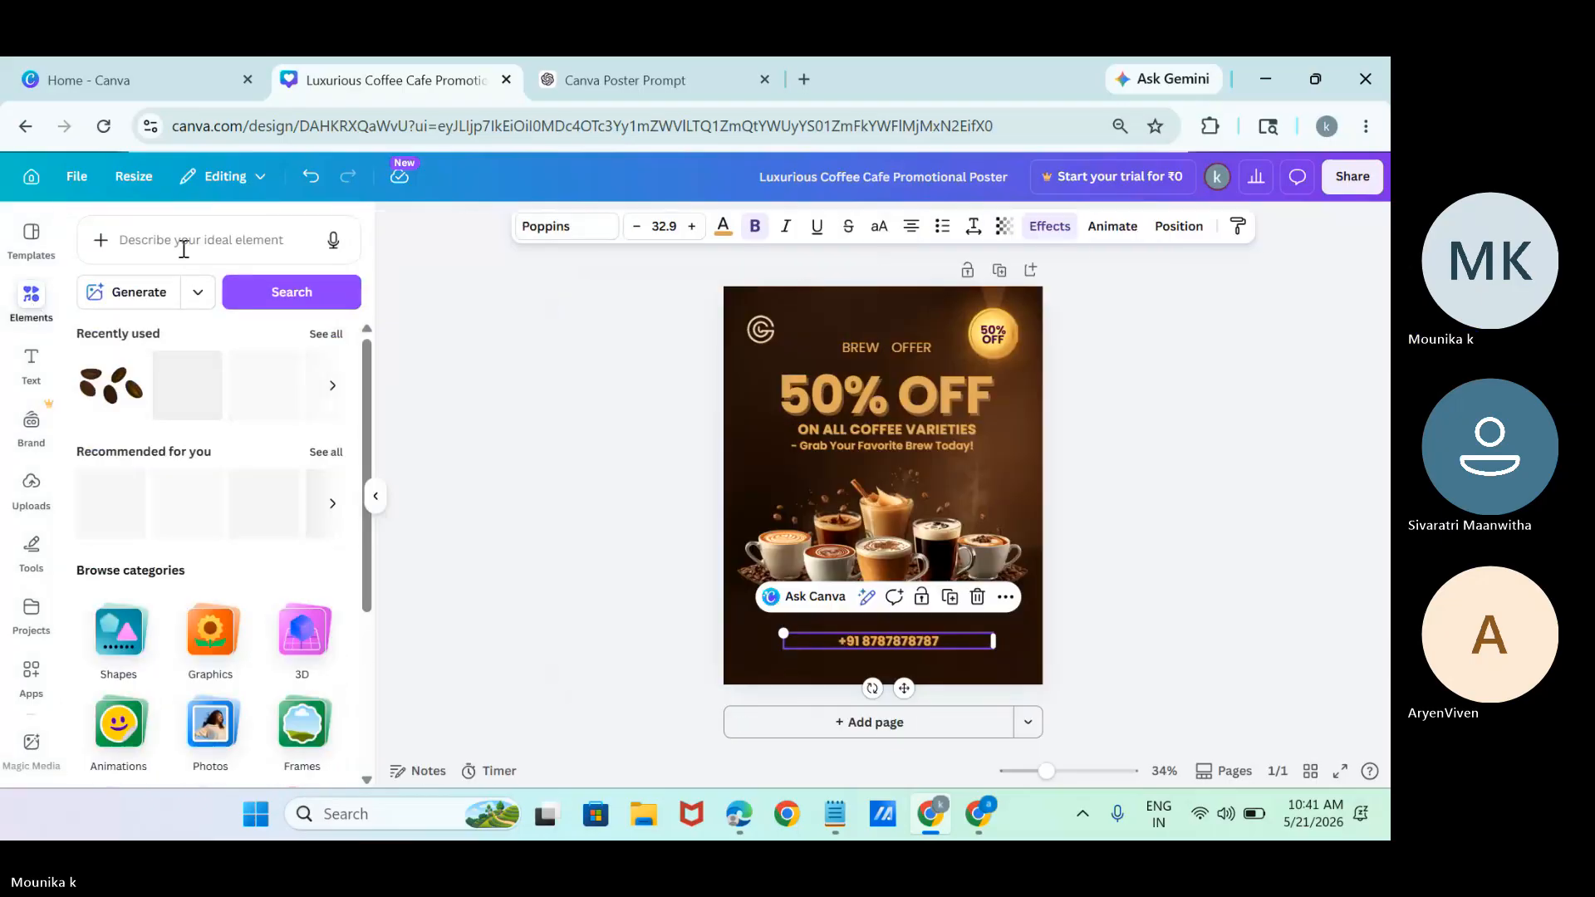
left_click(184, 250)
type("call")
key("Return")
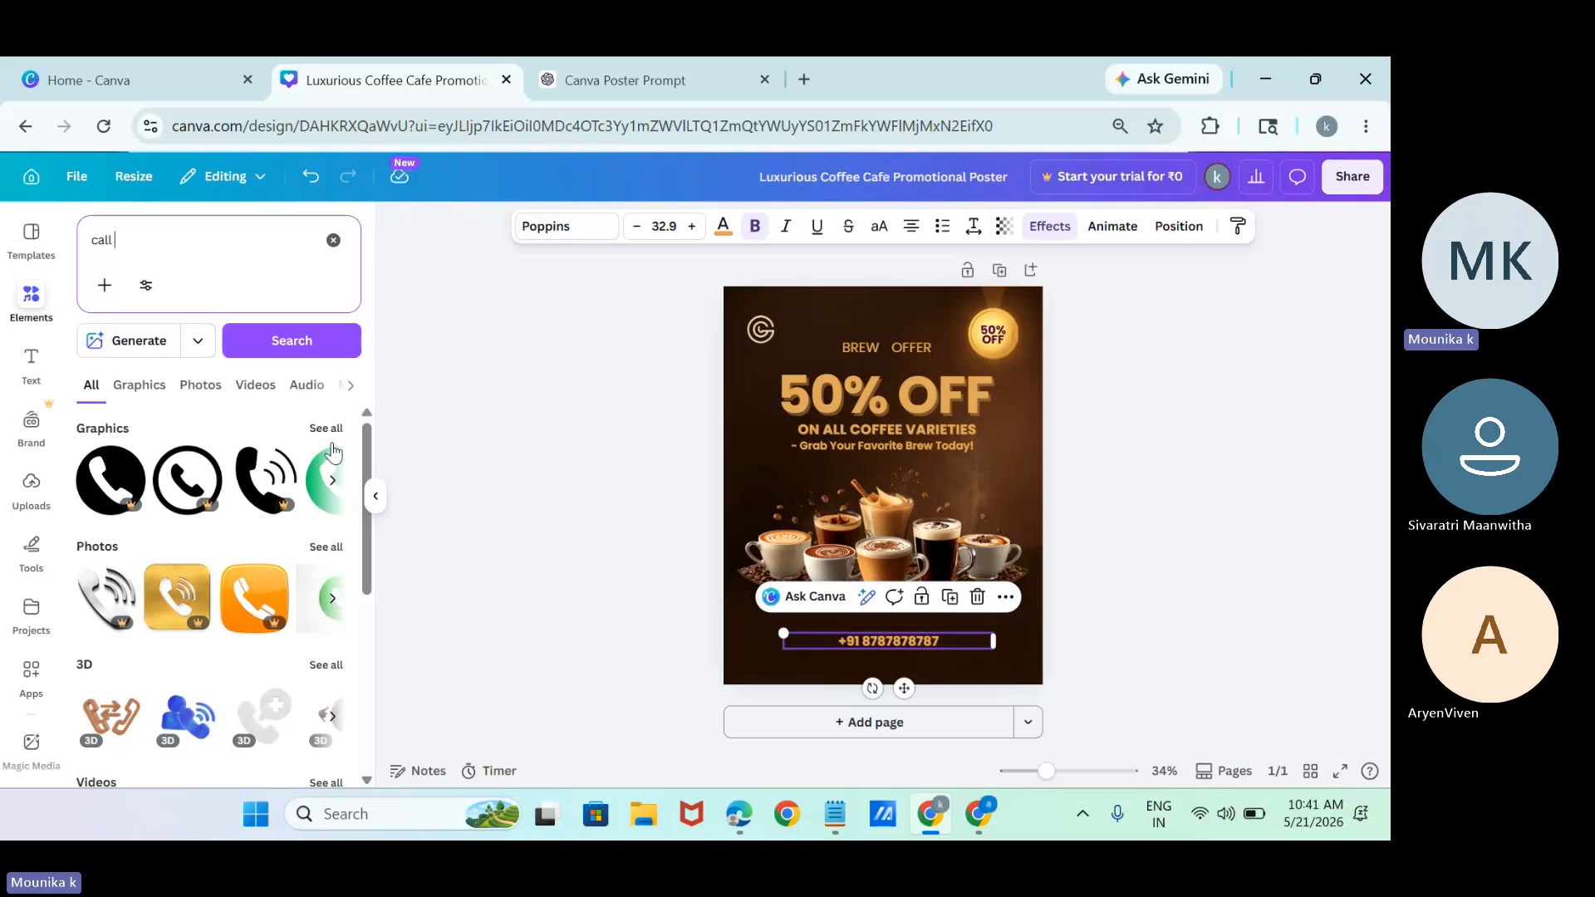
left_click(324, 428)
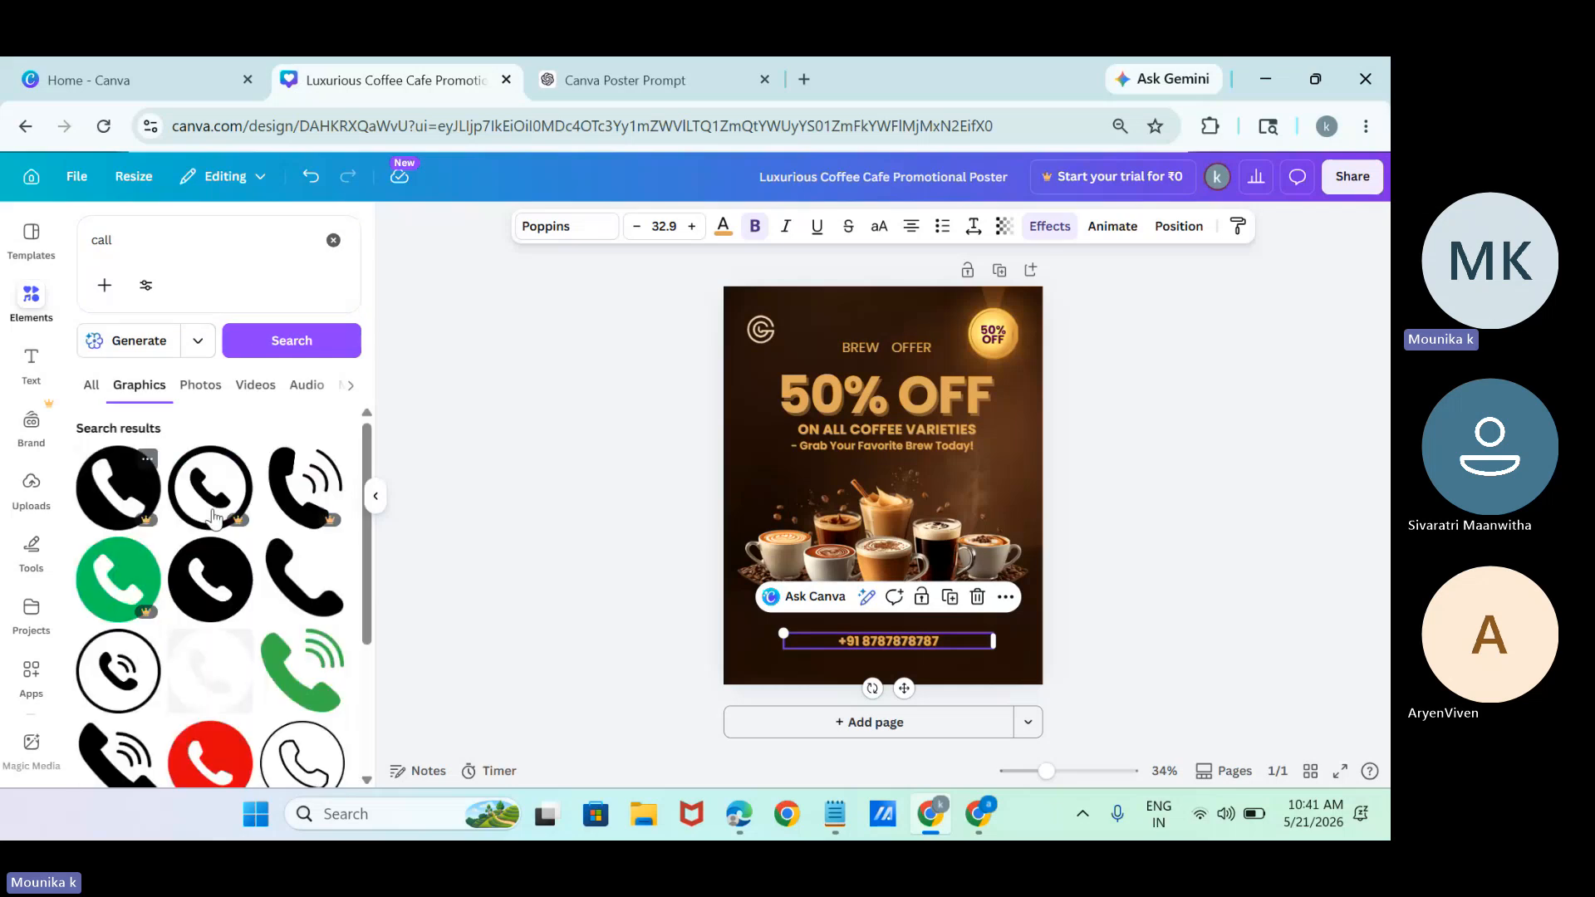
left_click(276, 619)
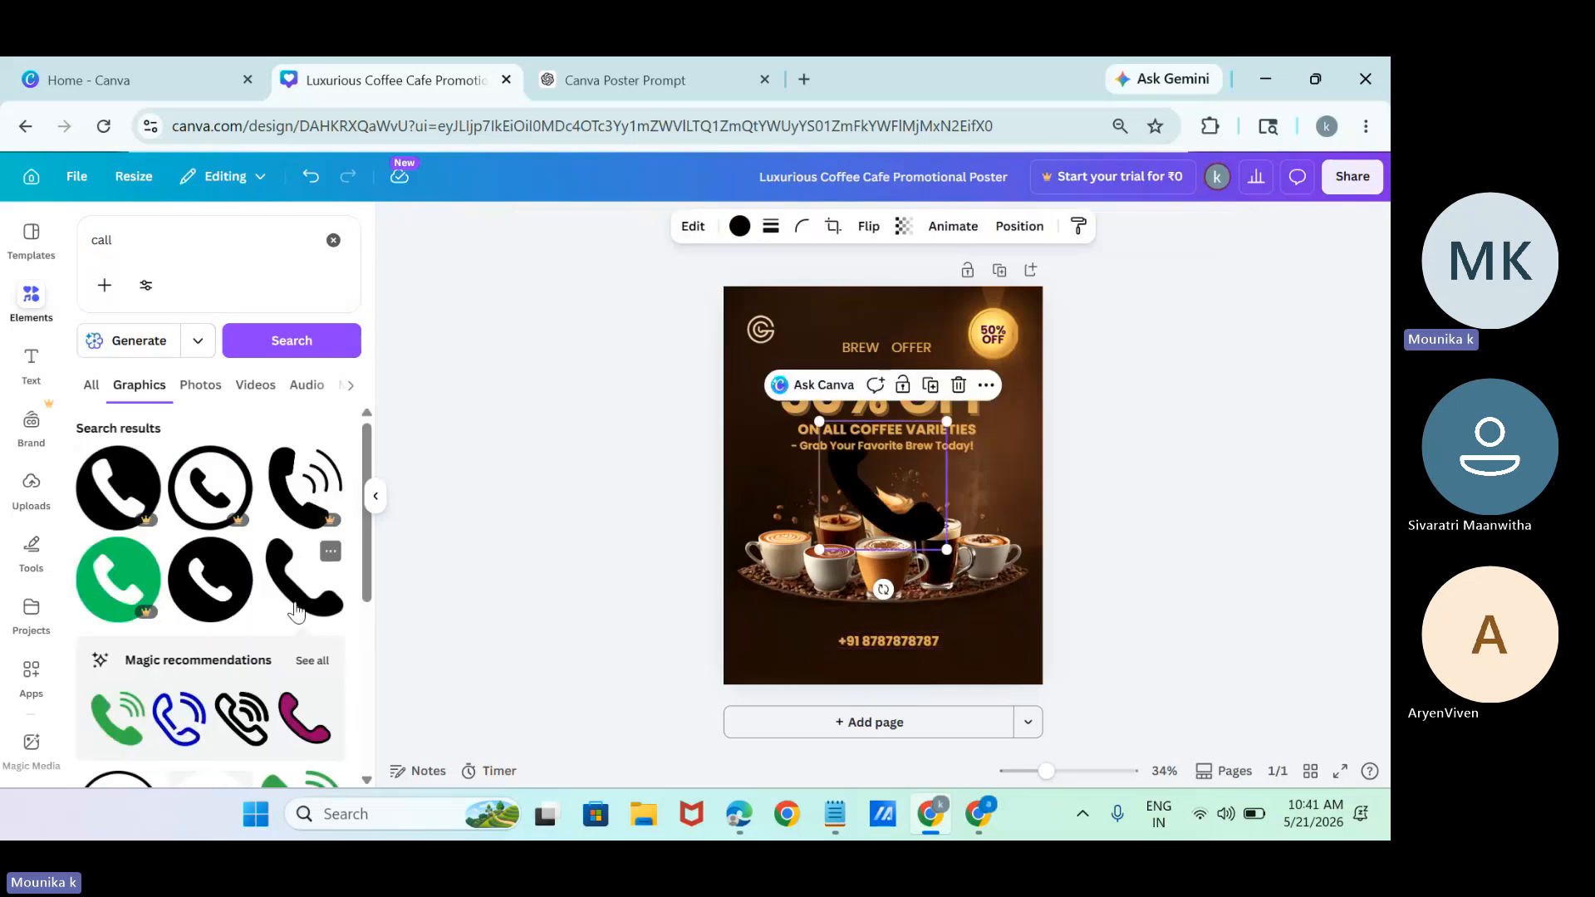
Add the outlined ringing-phone icon, place it in the poster's lower-left area, and colour it white.
left_click(218, 725)
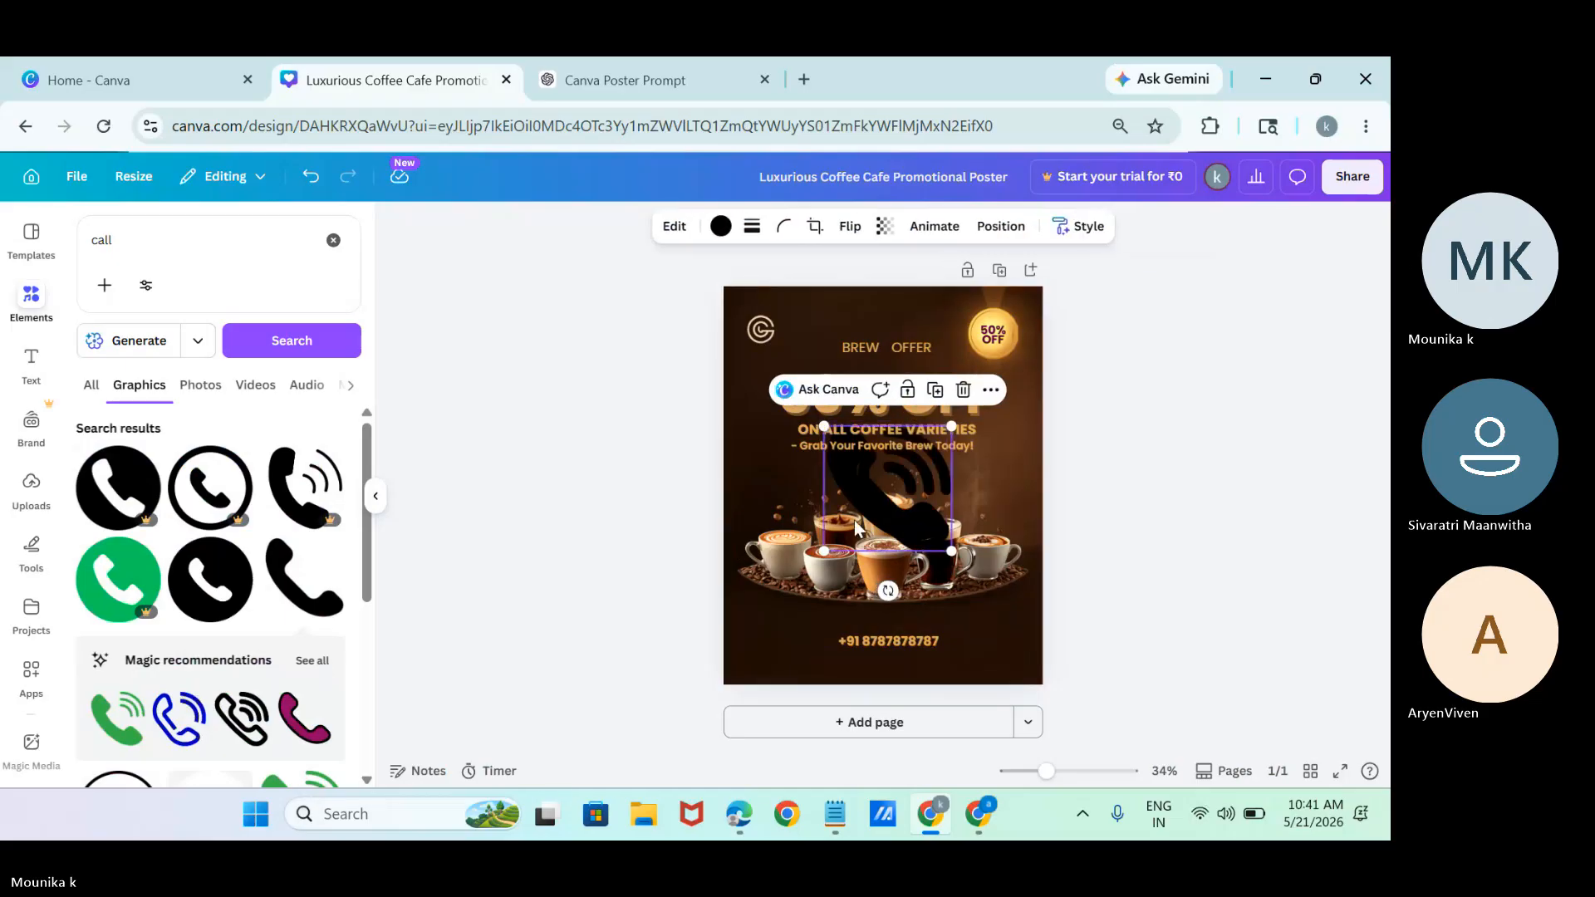
left_click_drag(856, 527, 776, 661)
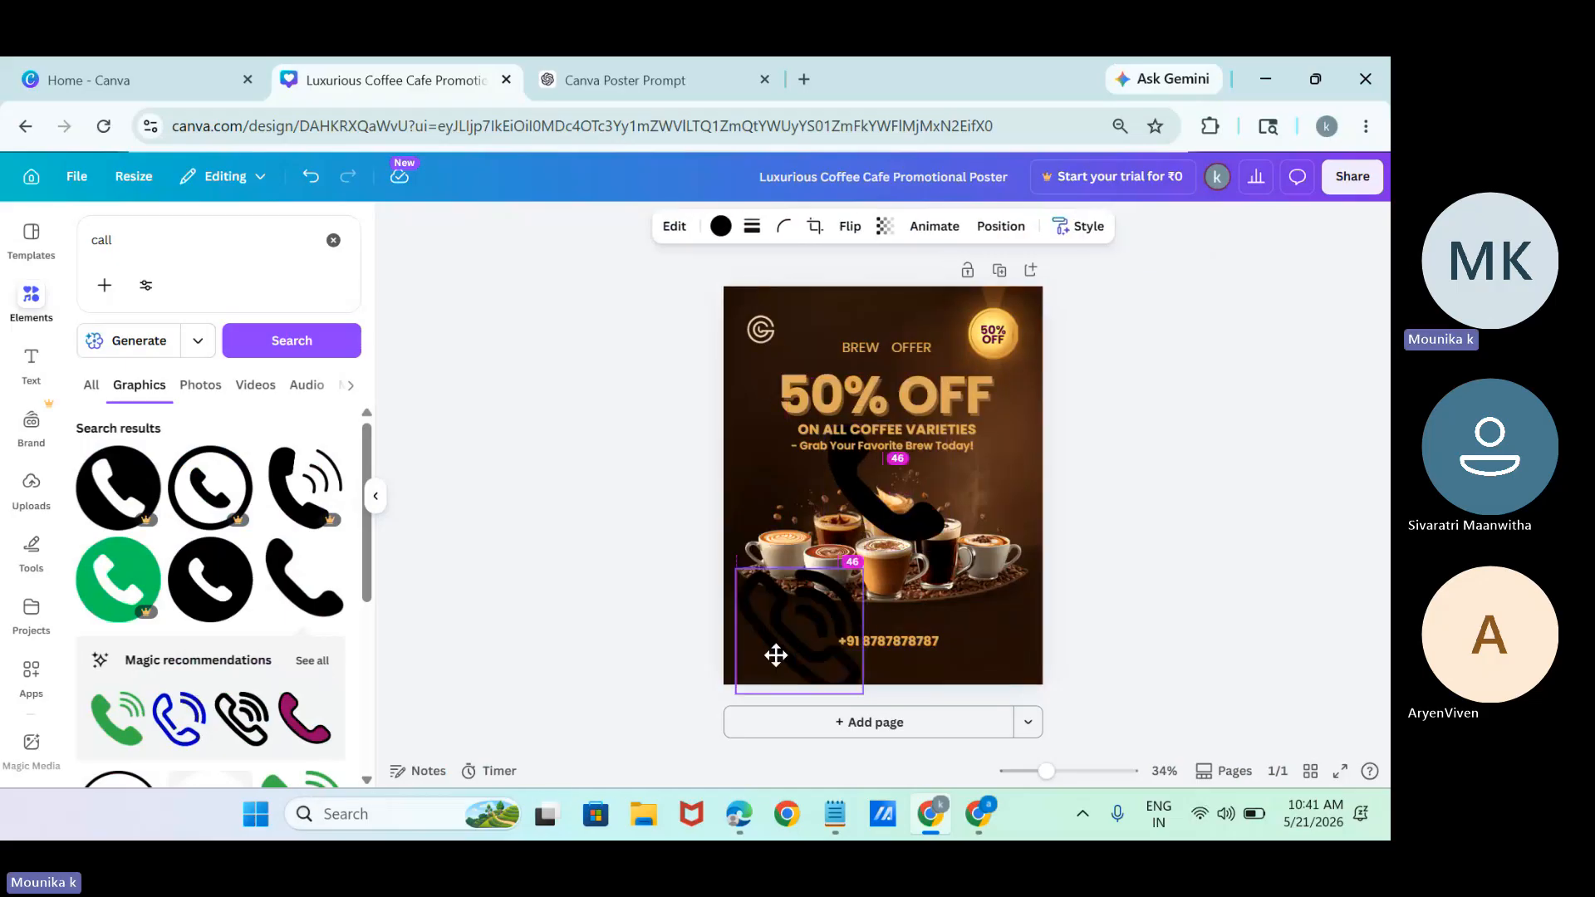
left_click(720, 225)
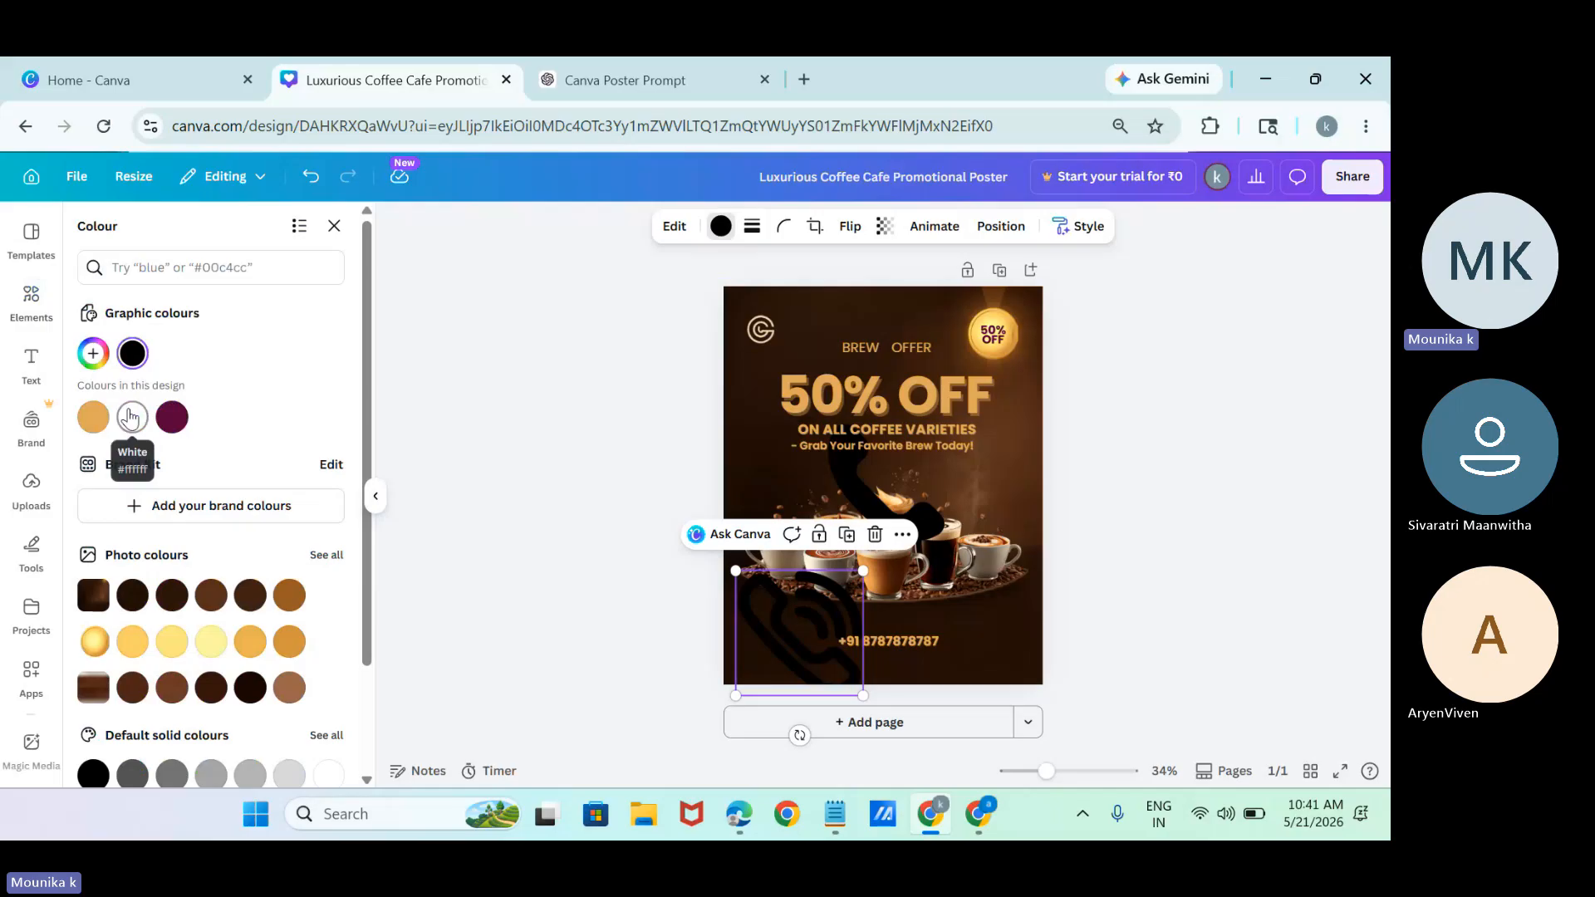
left_click(128, 417)
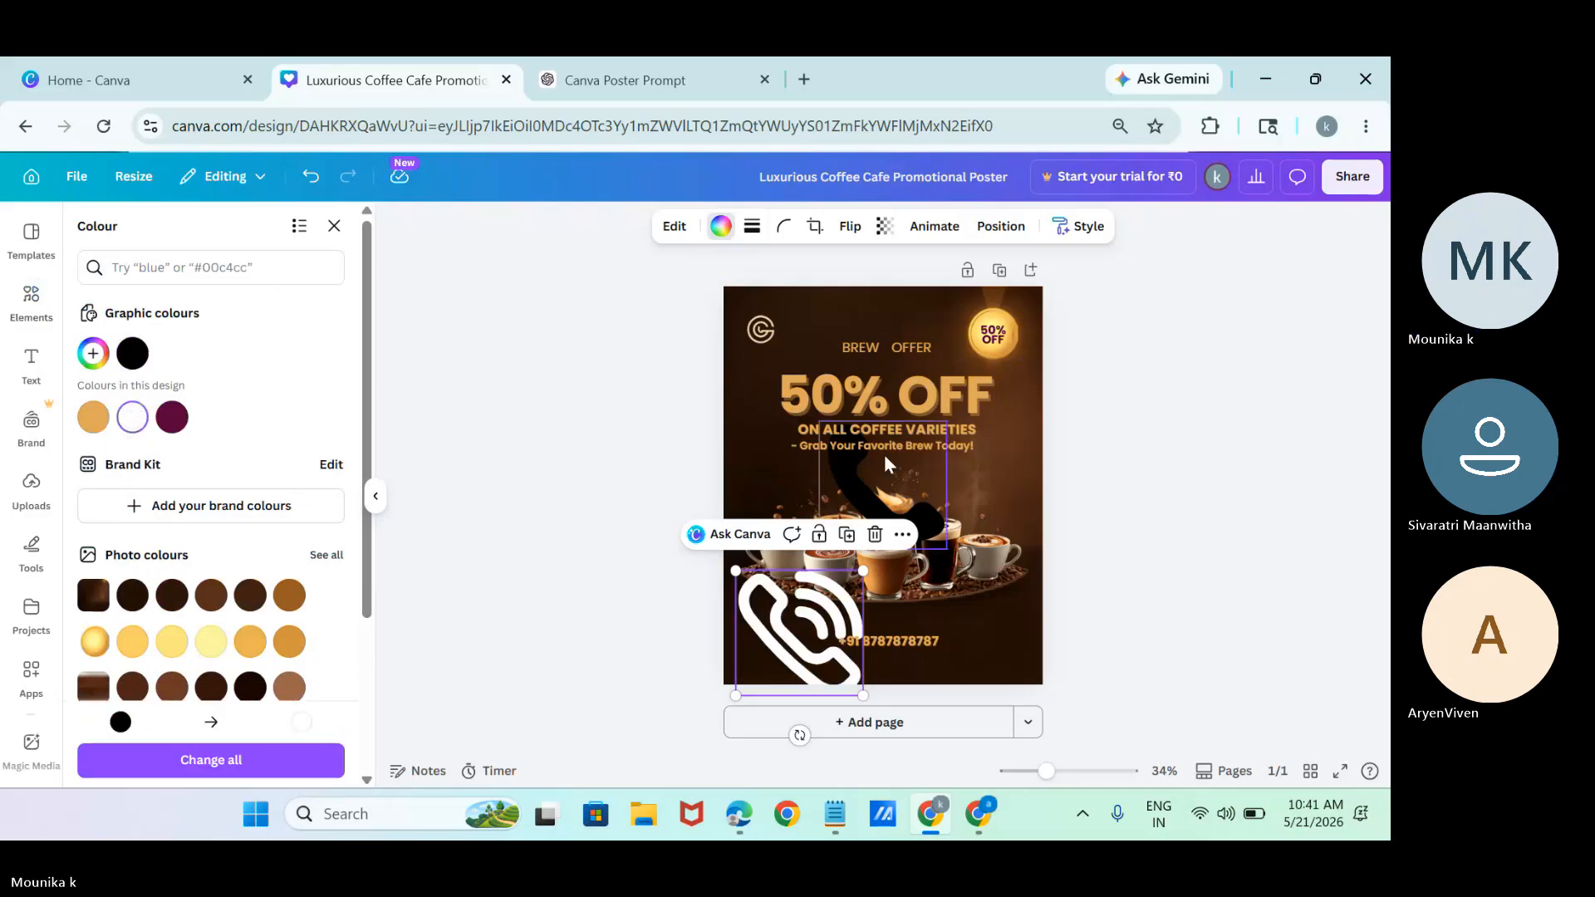
Colour the plain handset icon white and shrink it to about half its size.
left_click(853, 480)
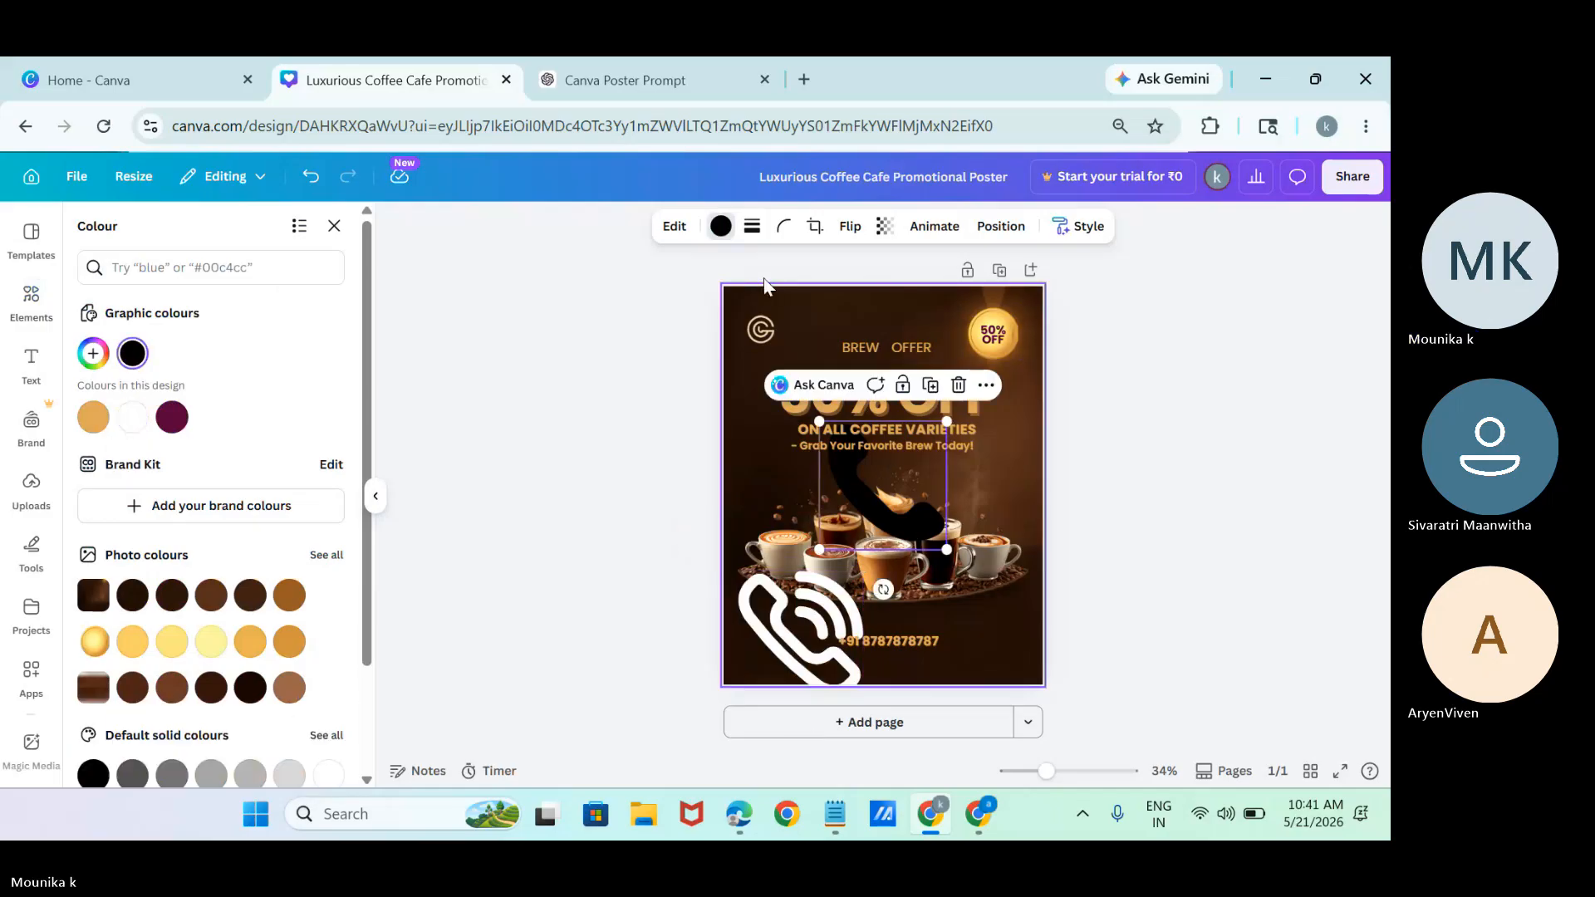
left_click(720, 225)
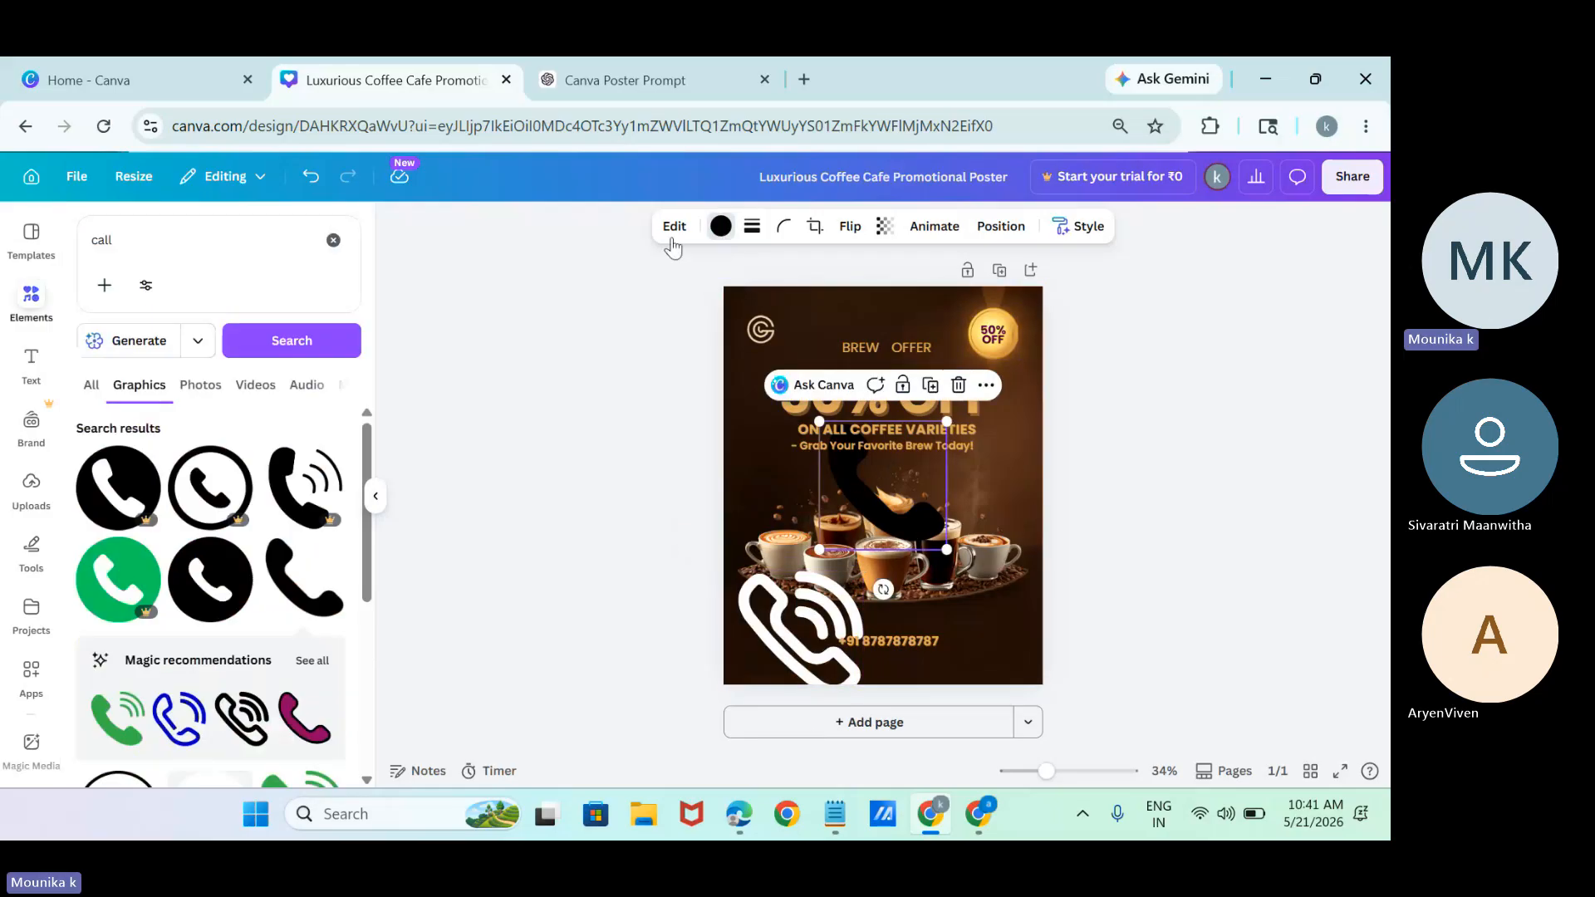
left_click(720, 225)
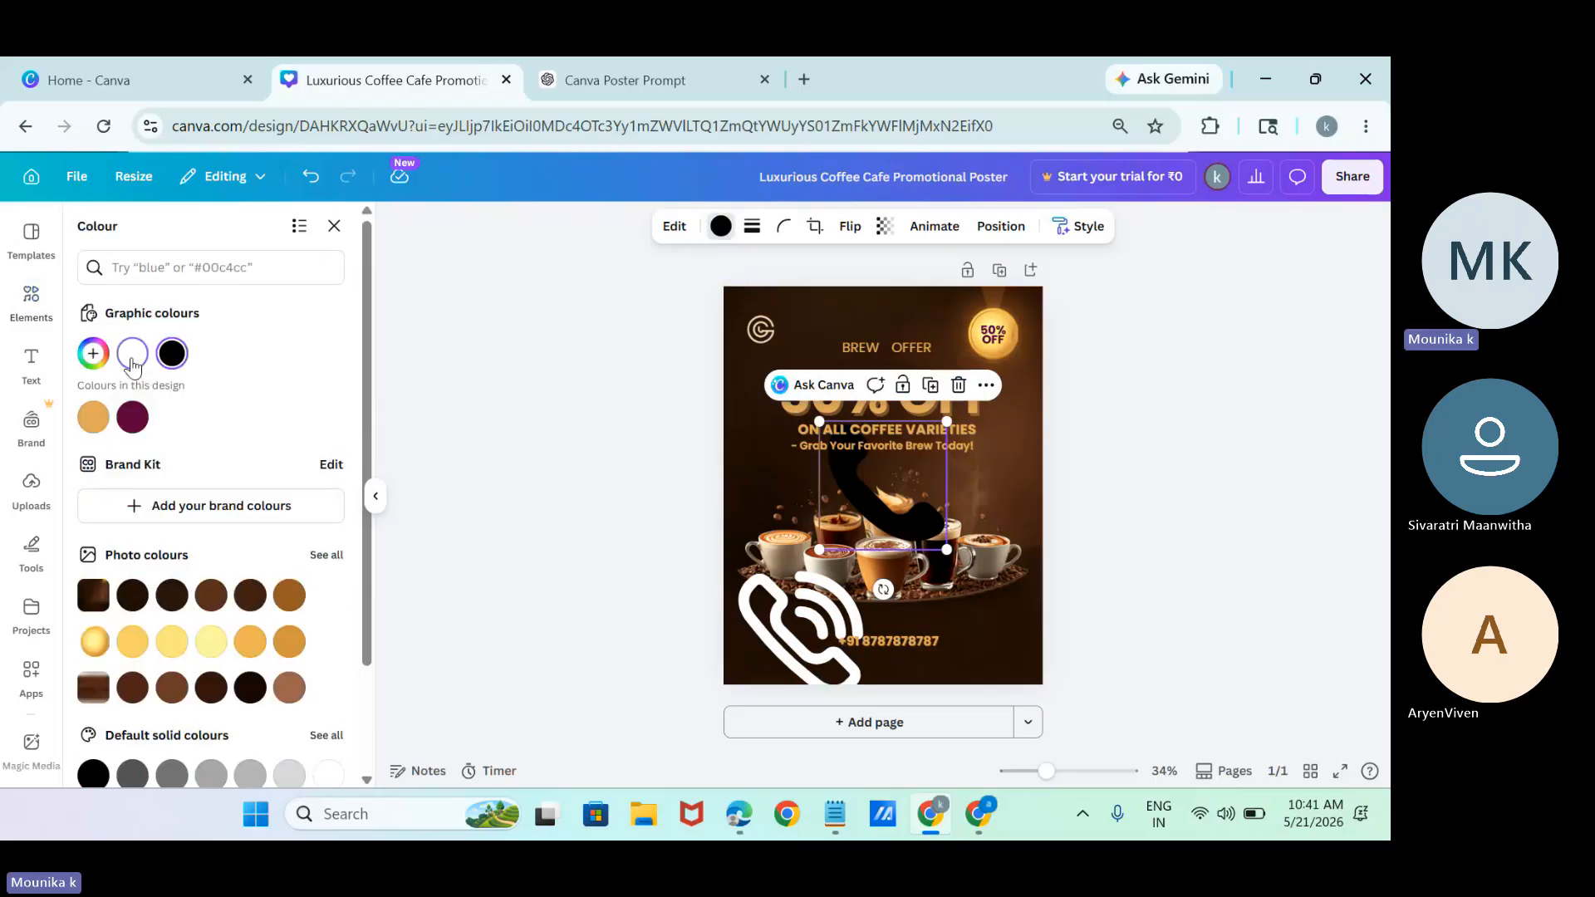
left_click(132, 353)
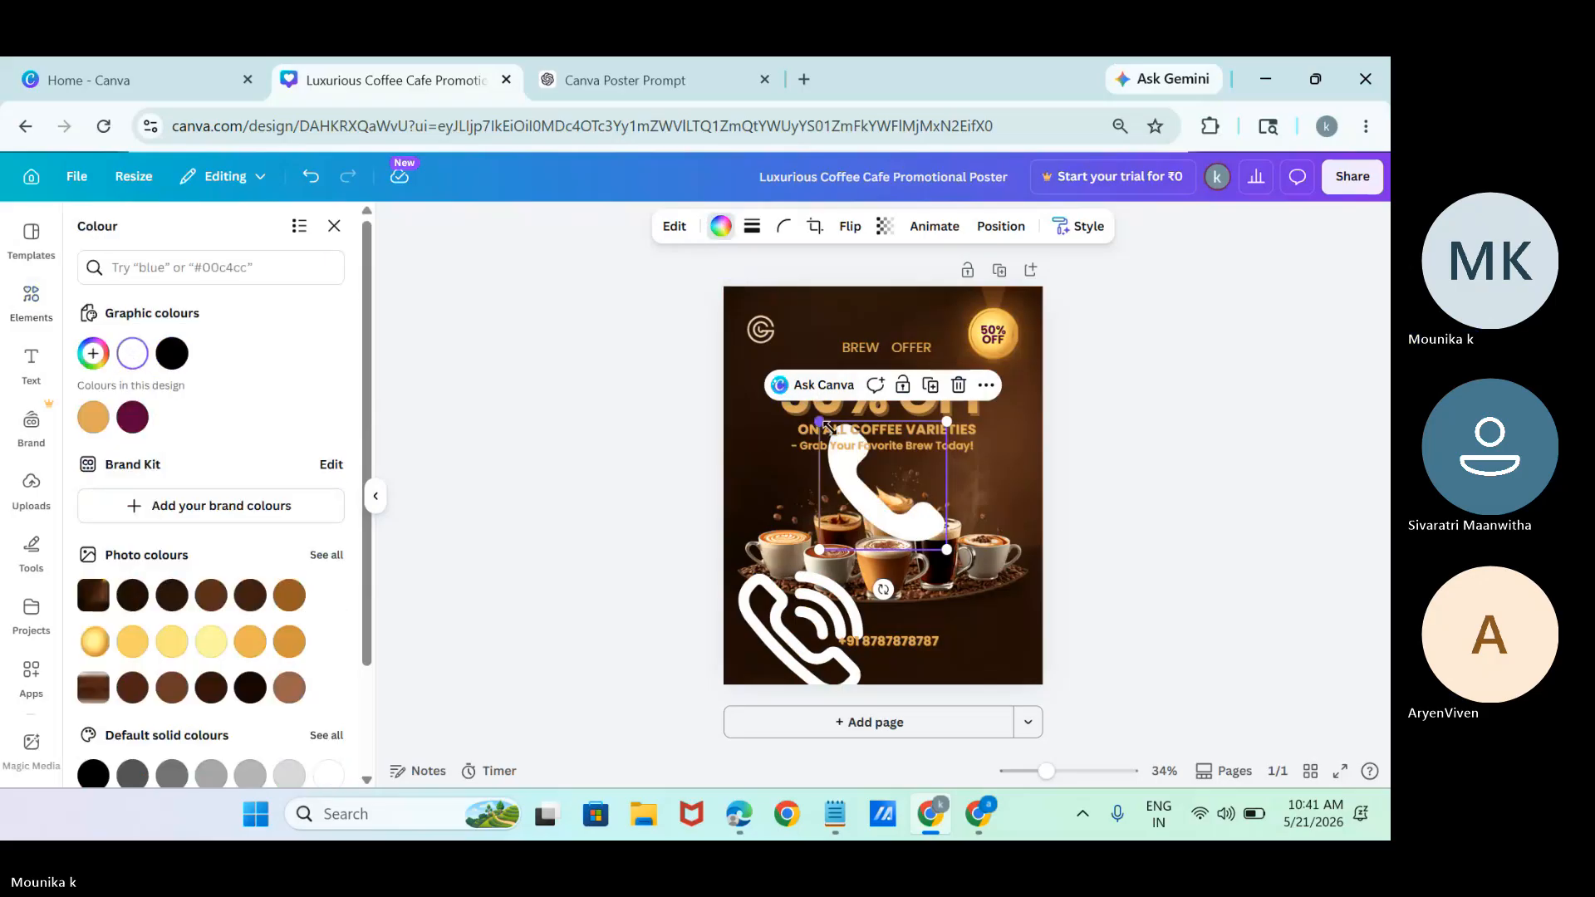
left_click_drag(818, 416, 892, 493)
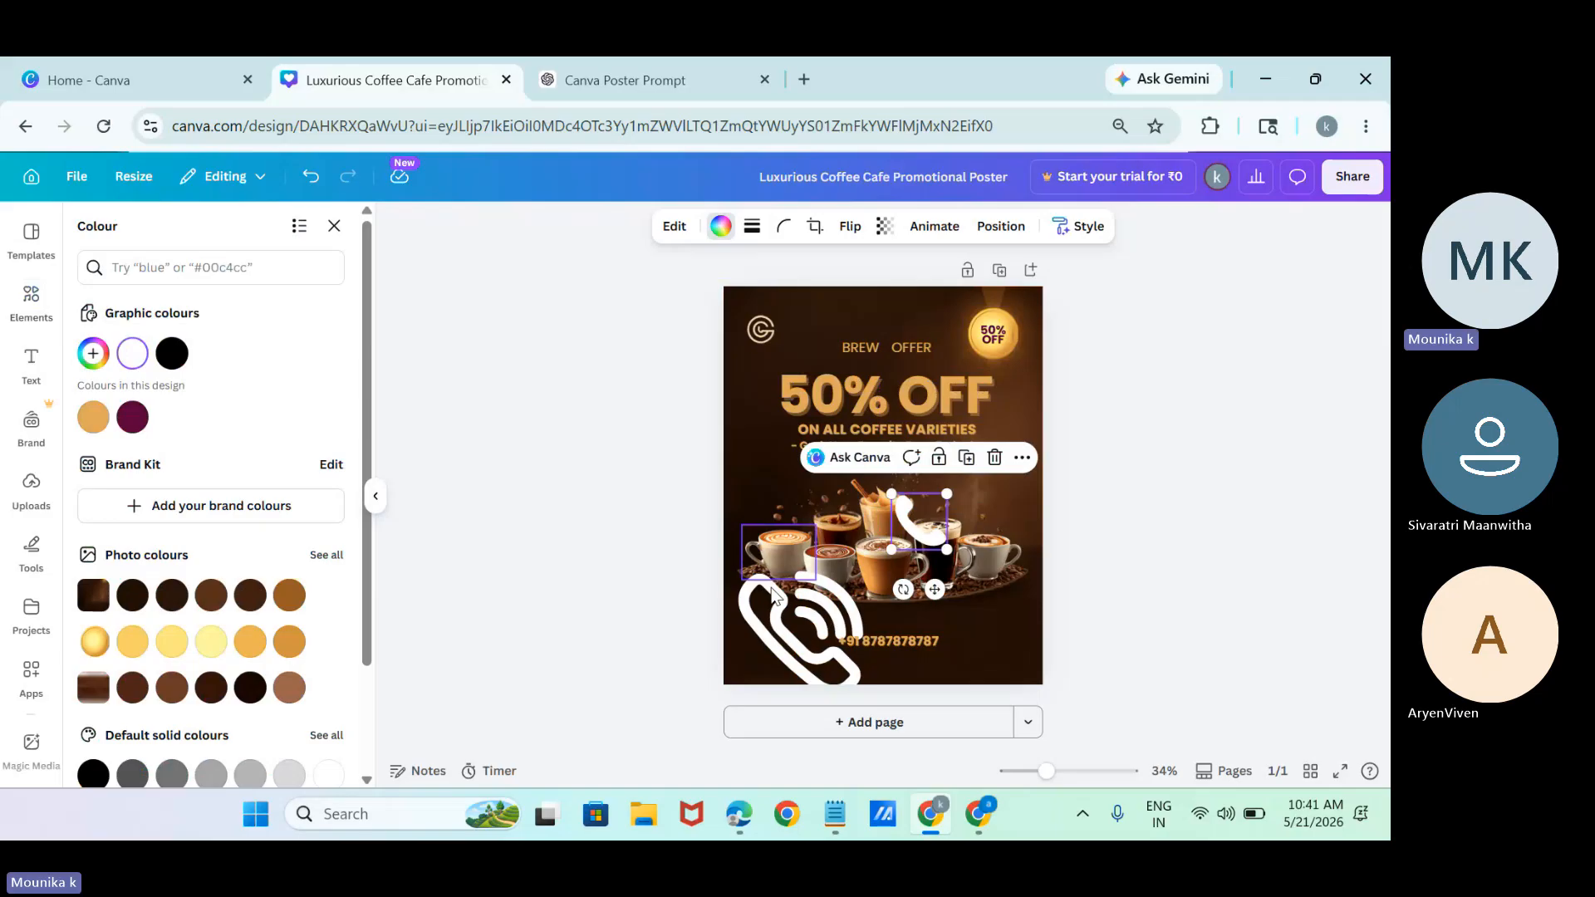
Delete the ringing-phone icon and place the handset, reduced to about 71 × 72, directly before the phone number.
left_click(772, 594)
key("Delete")
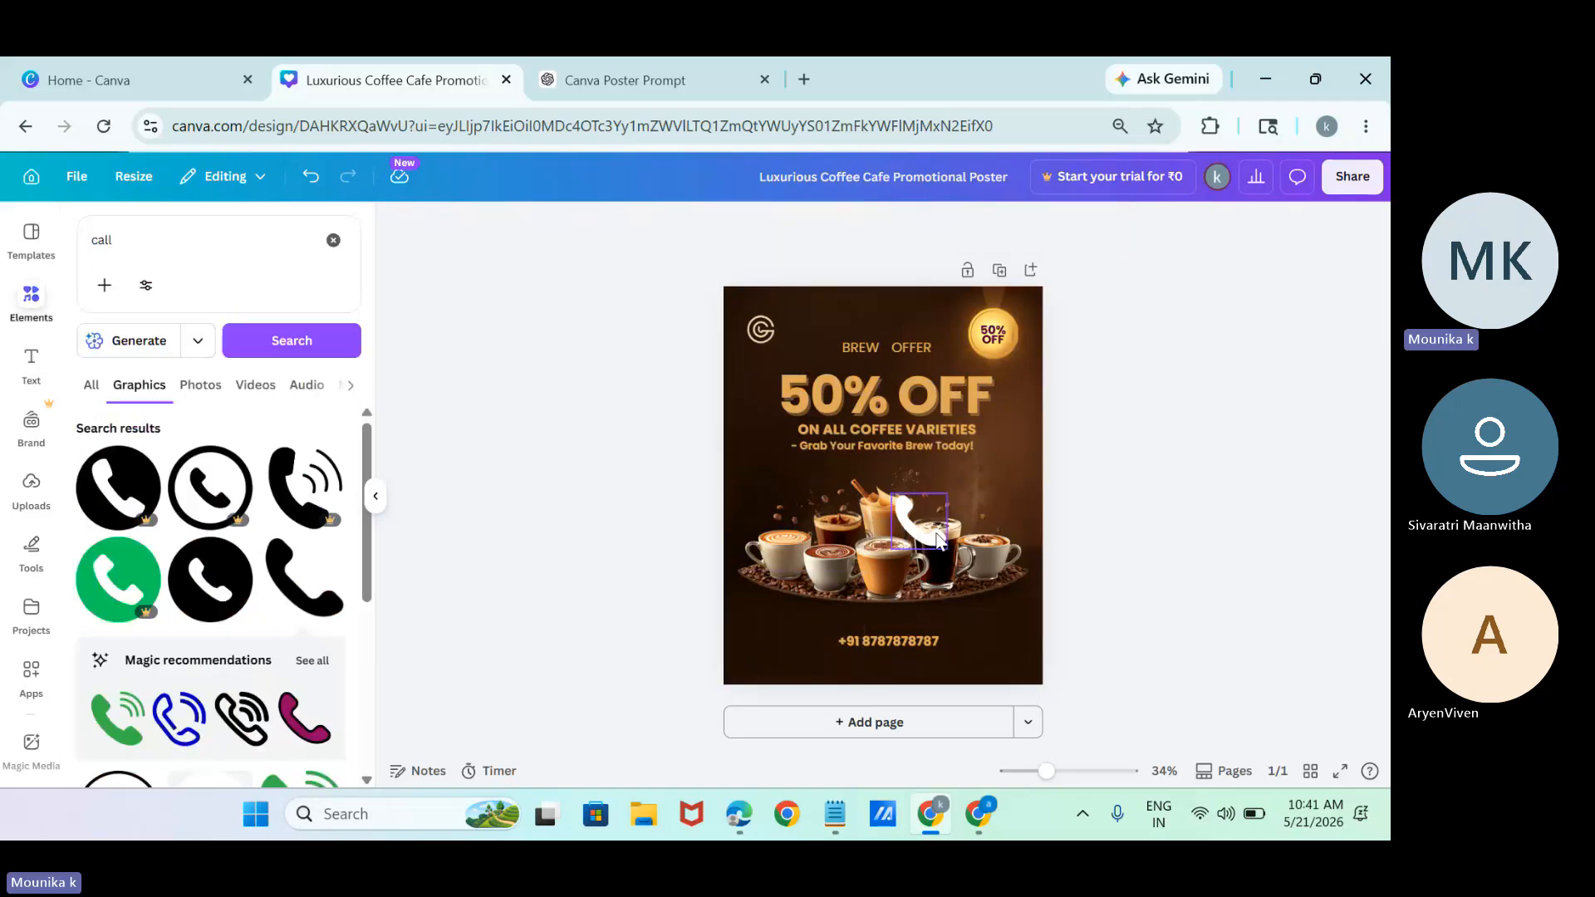
left_click_drag(918, 519, 819, 636)
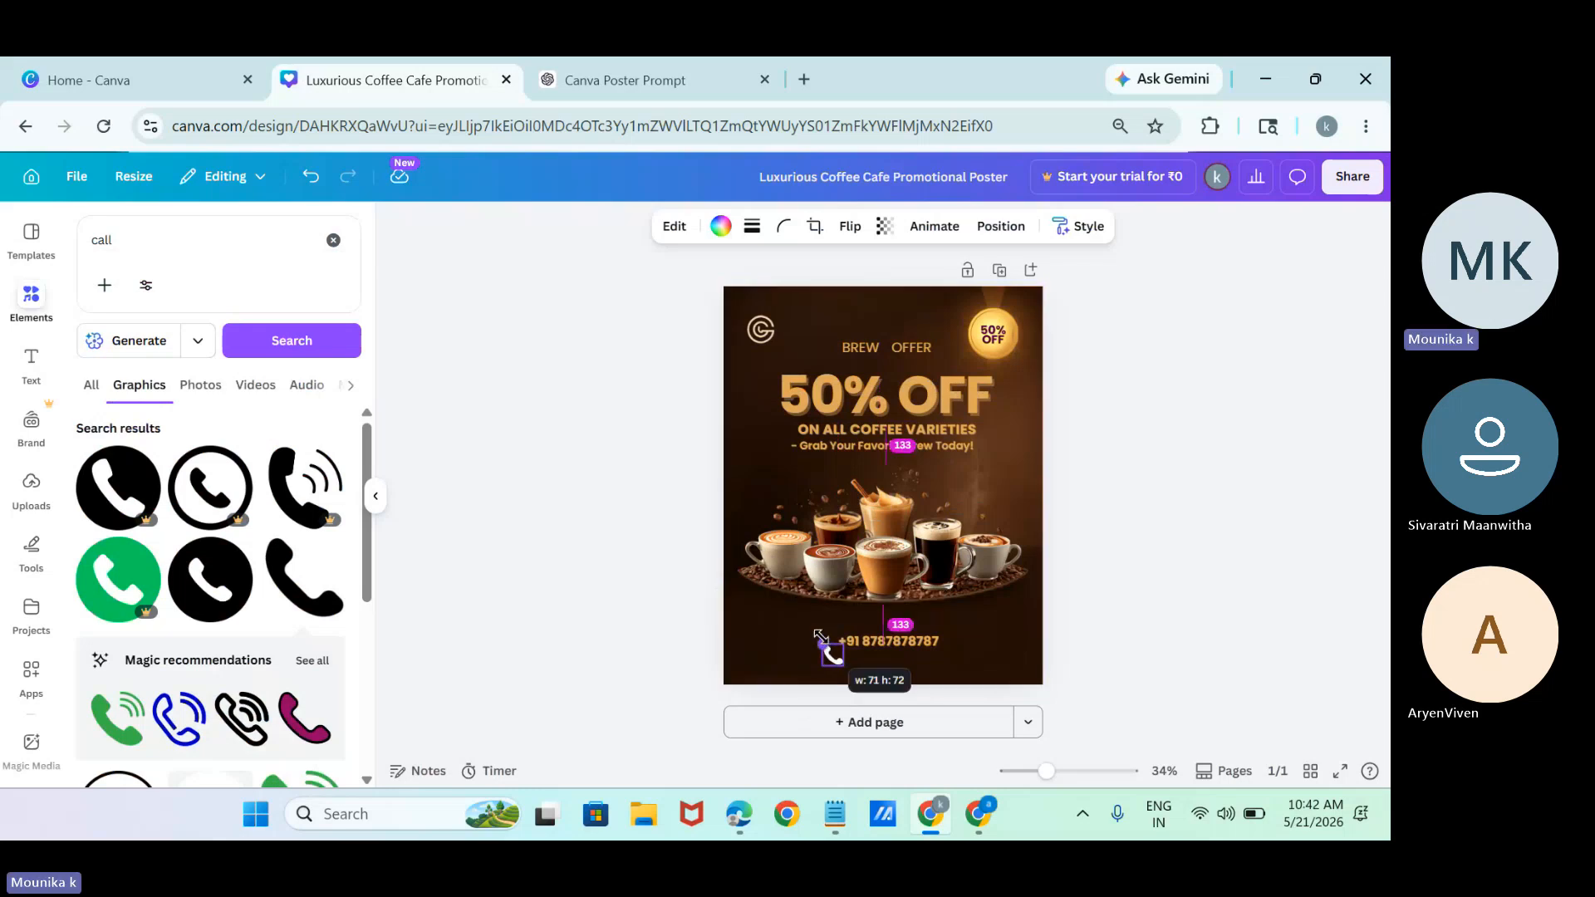
left_click_drag(843, 707, 839, 692)
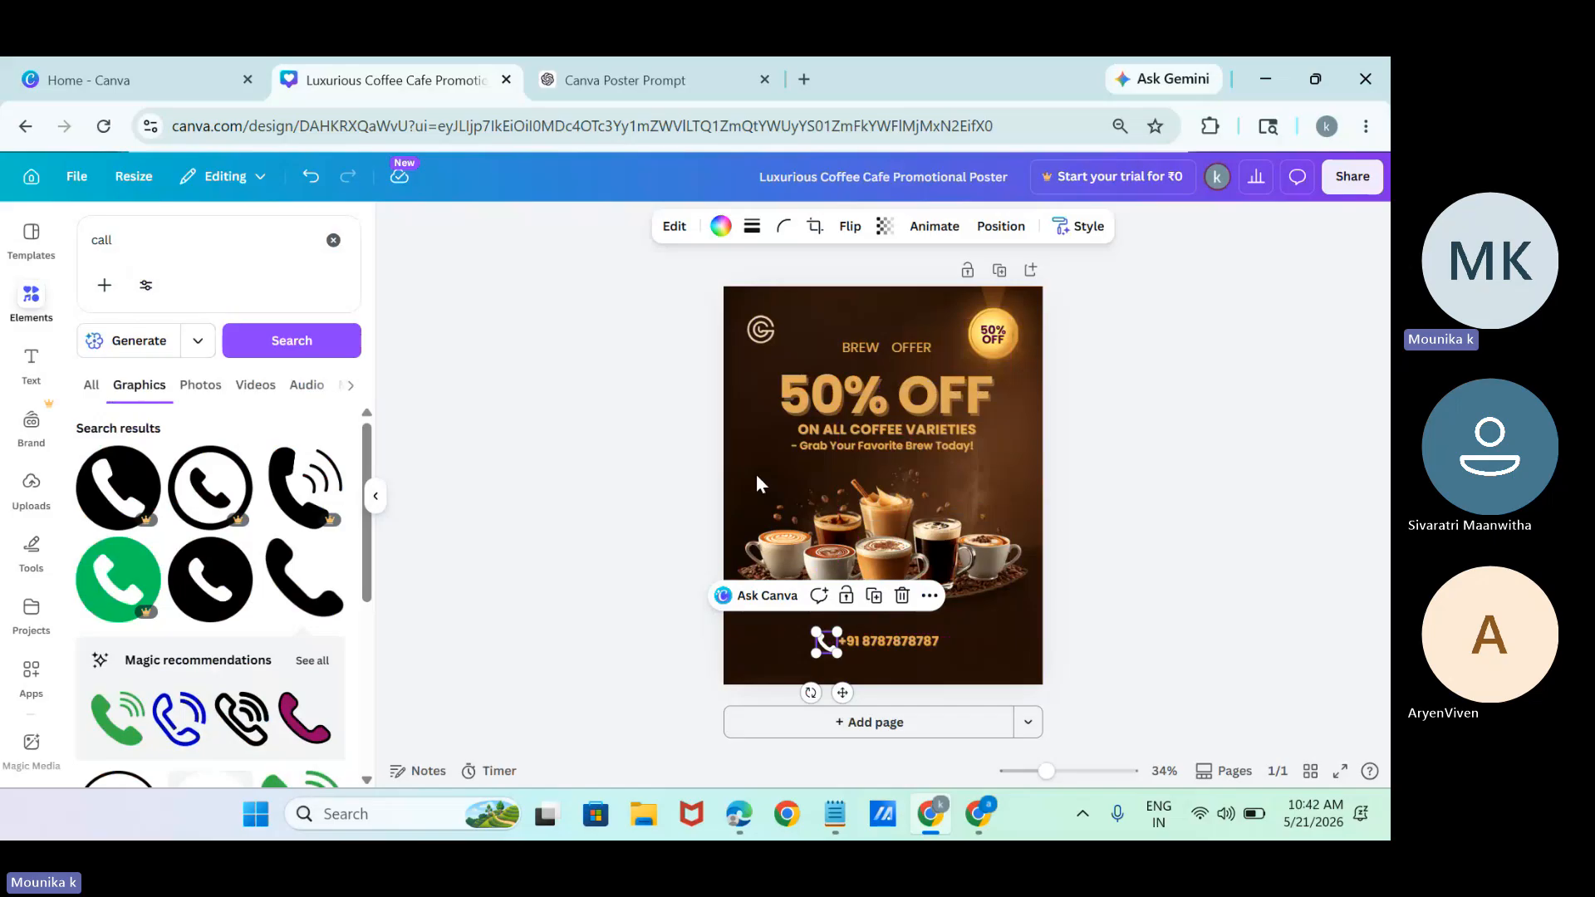
Recolour the handset icon with the golden-orange already used in the design and deselect everything.
left_click(720, 225)
left_click(83, 420)
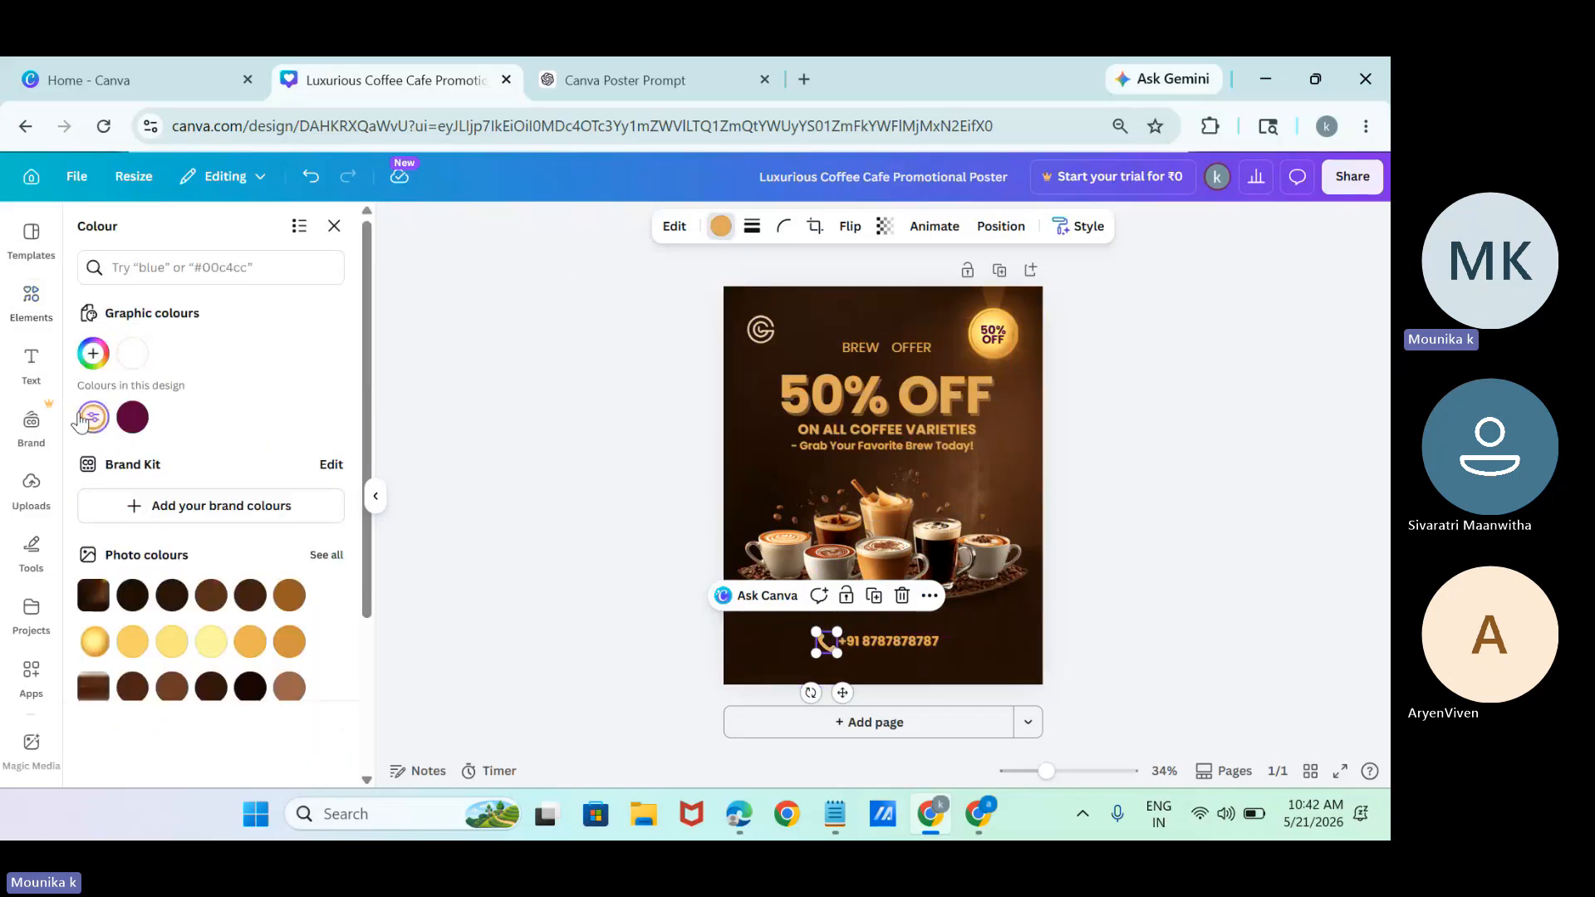
left_click(886, 359)
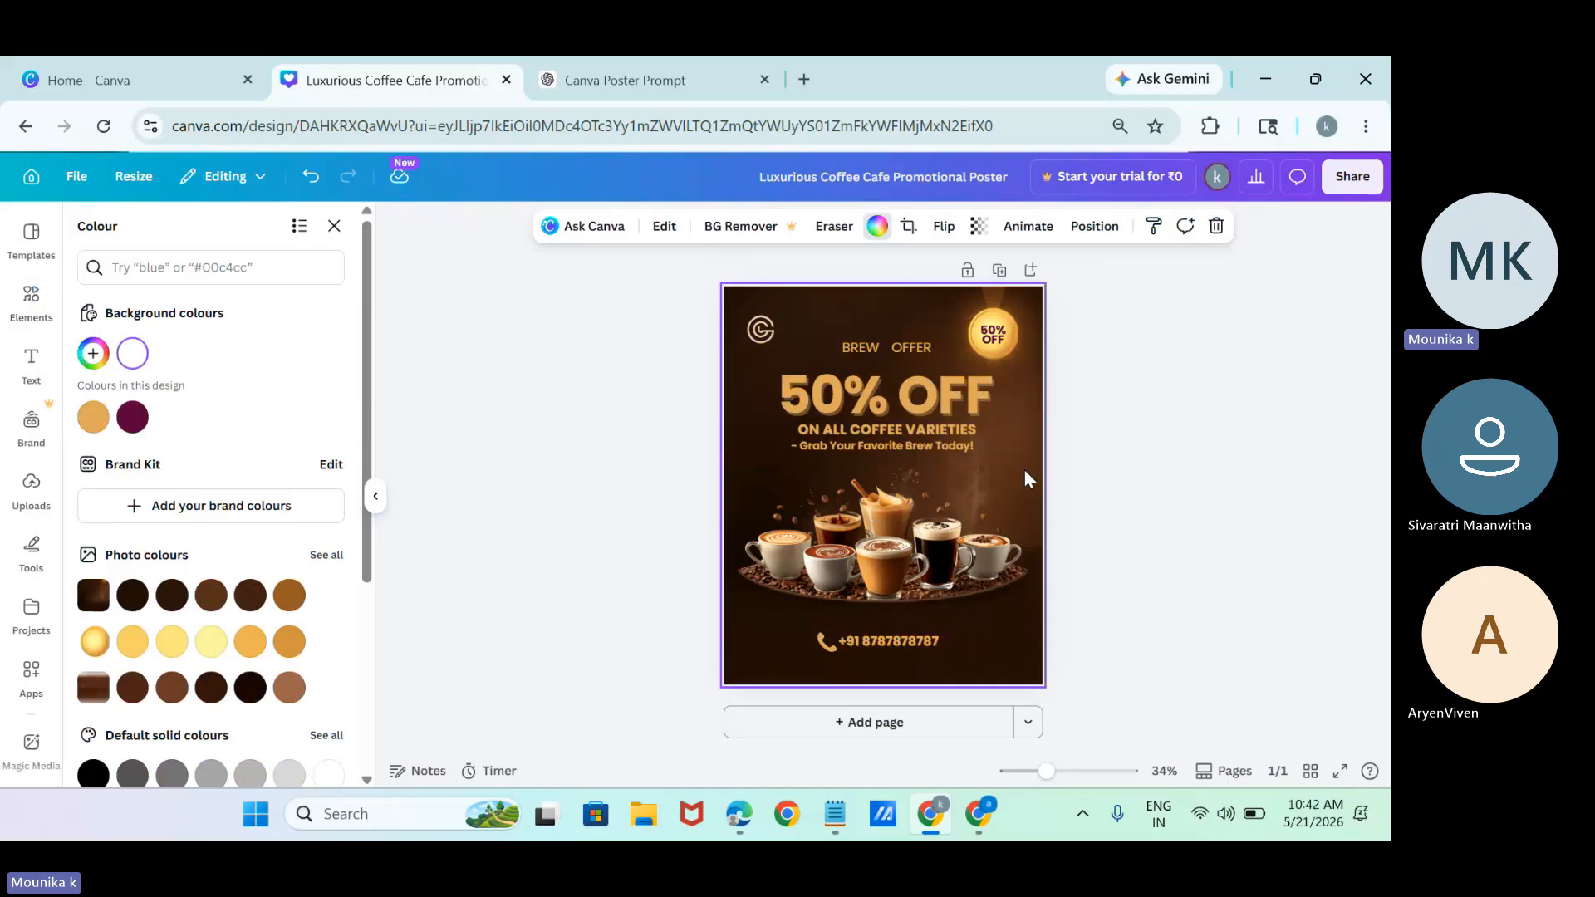
left_click(1099, 481)
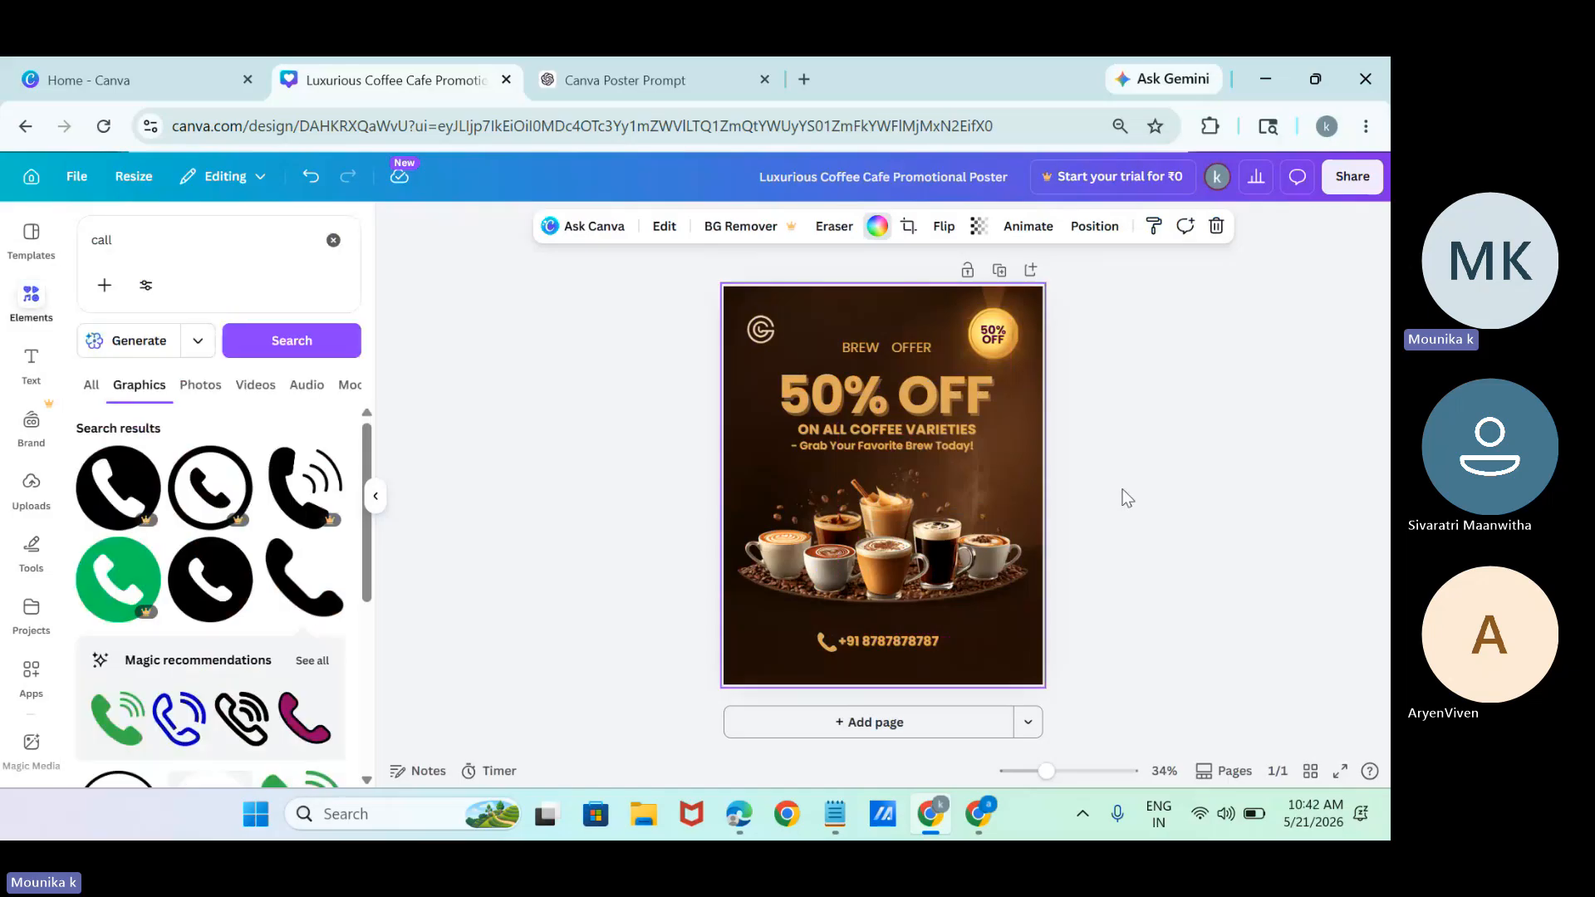
Rotate the handset icon slightly clockwise beside the phone number.
left_click(820, 642)
left_click(822, 638)
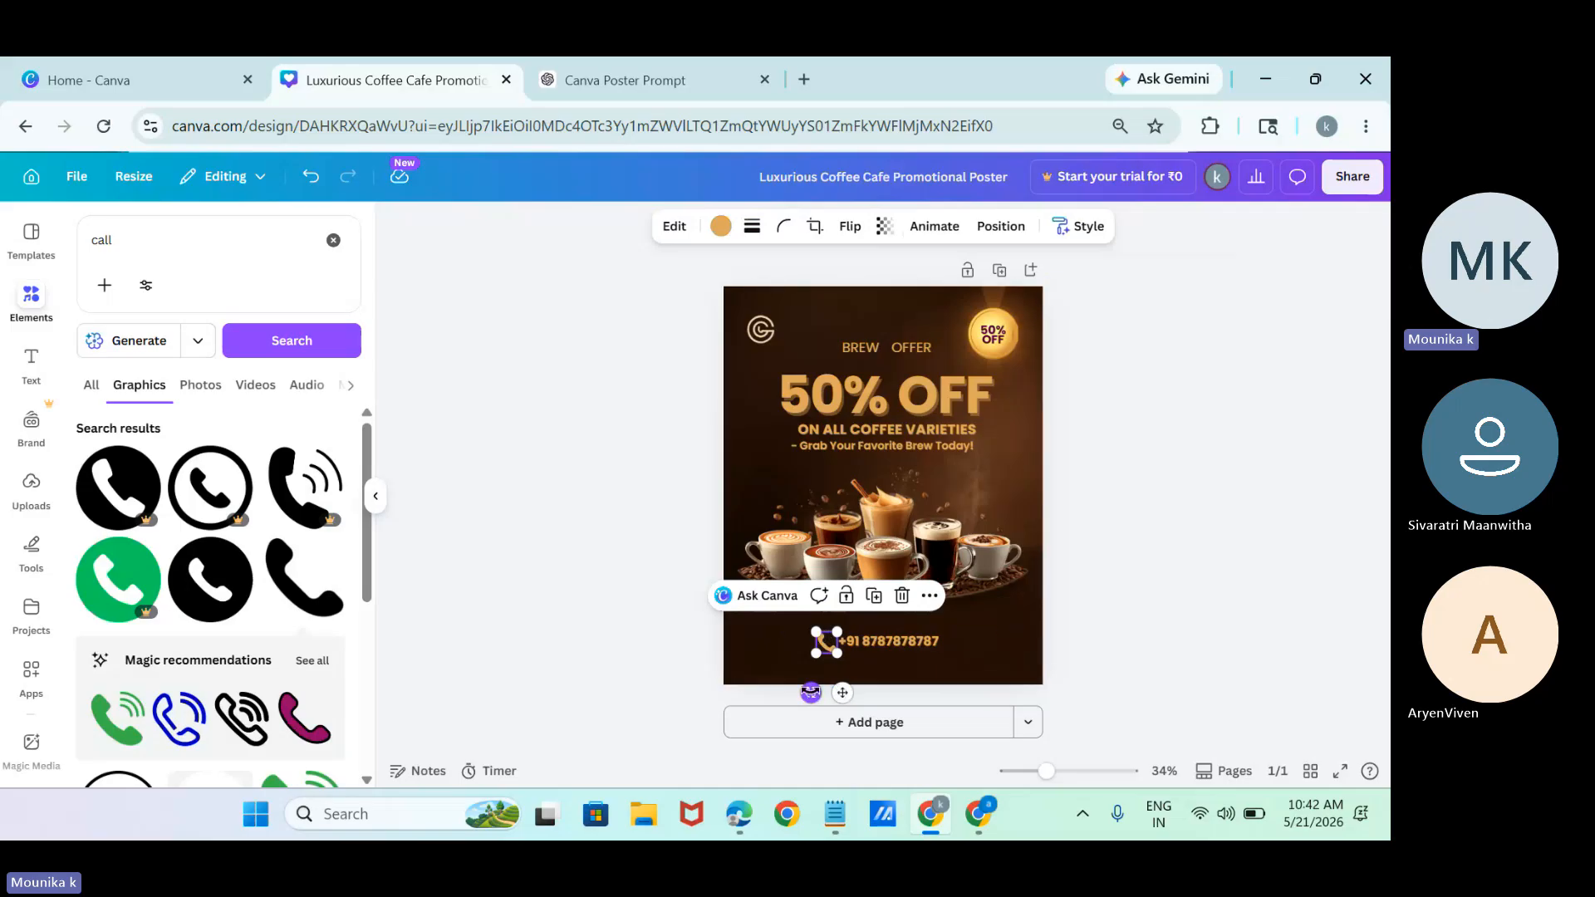
left_click_drag(810, 692, 819, 669)
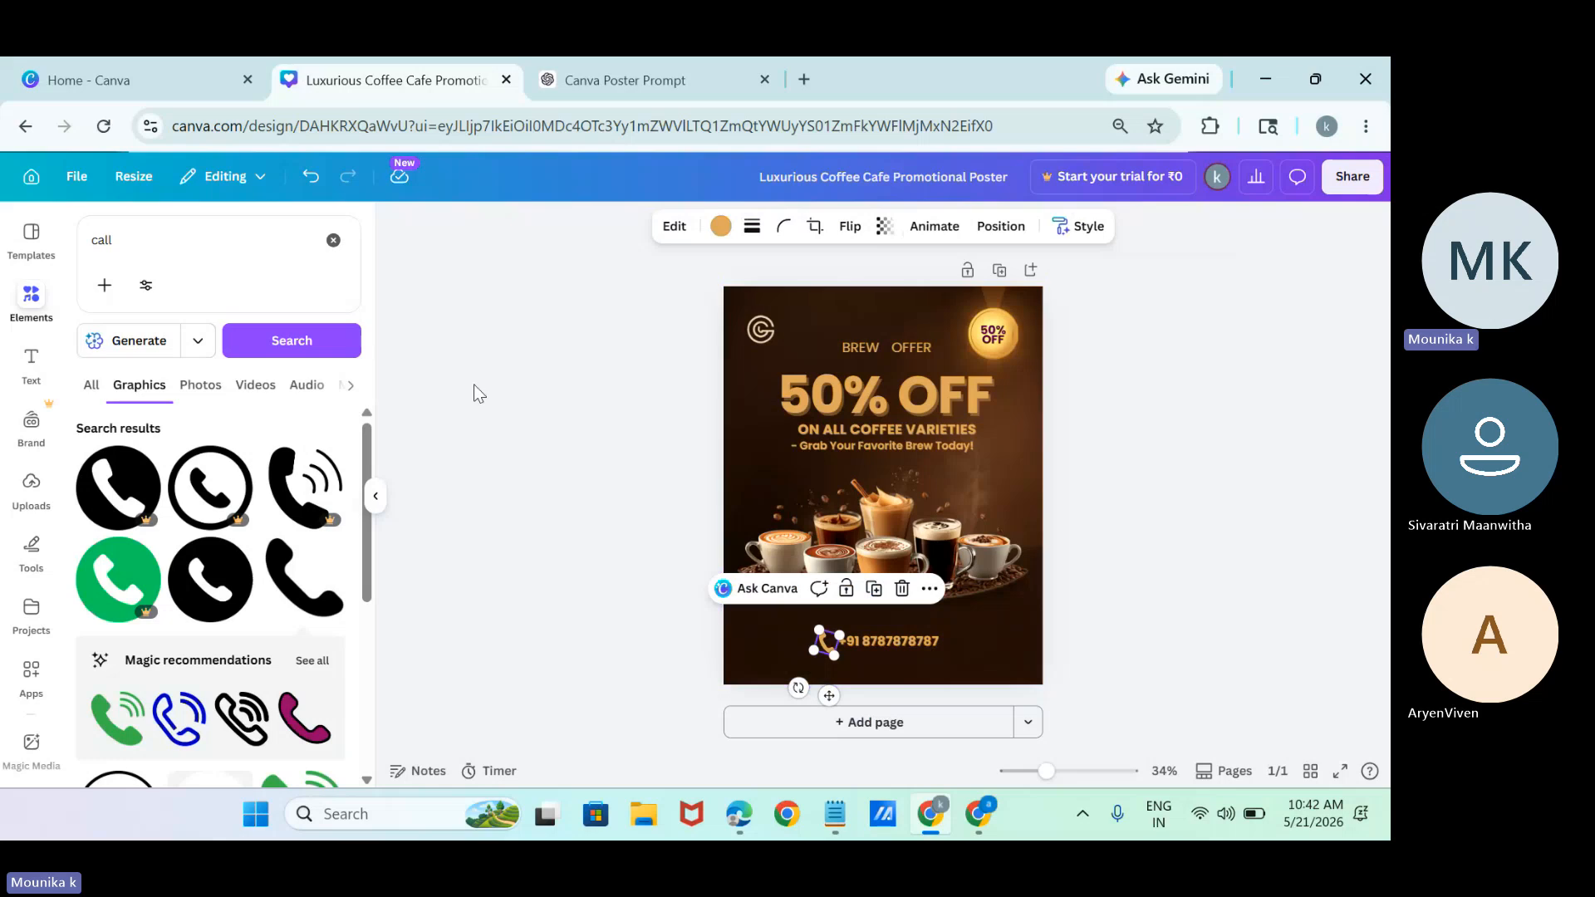
Switch to ChatGPT, examine its generated coffee poster enlarged, and return to the Canva design.
left_click(640, 79)
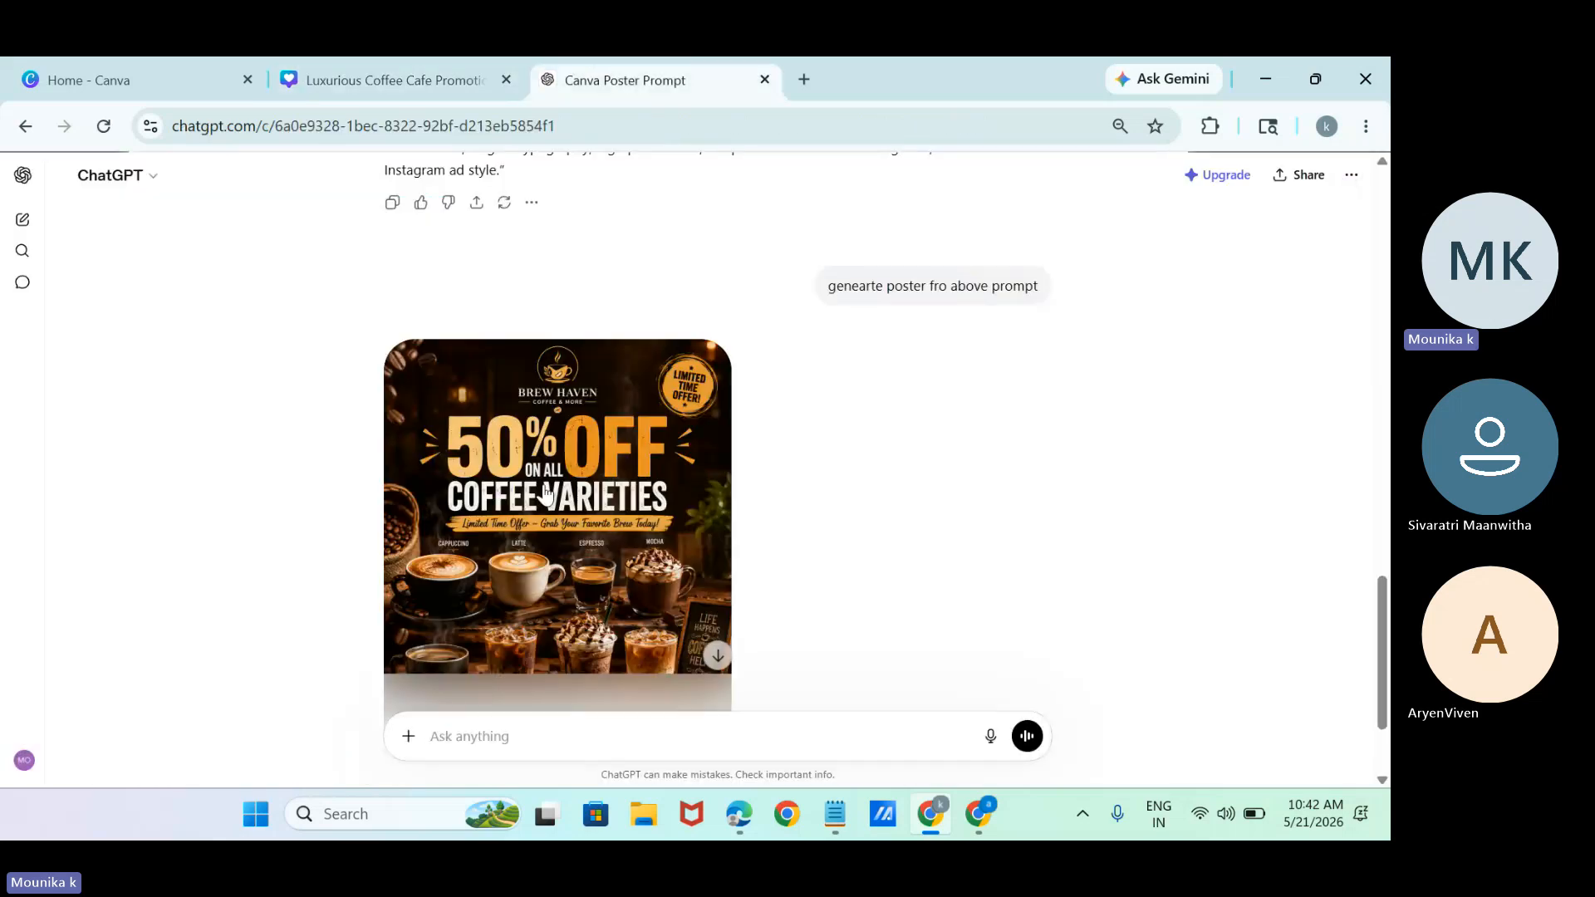
left_click(545, 492)
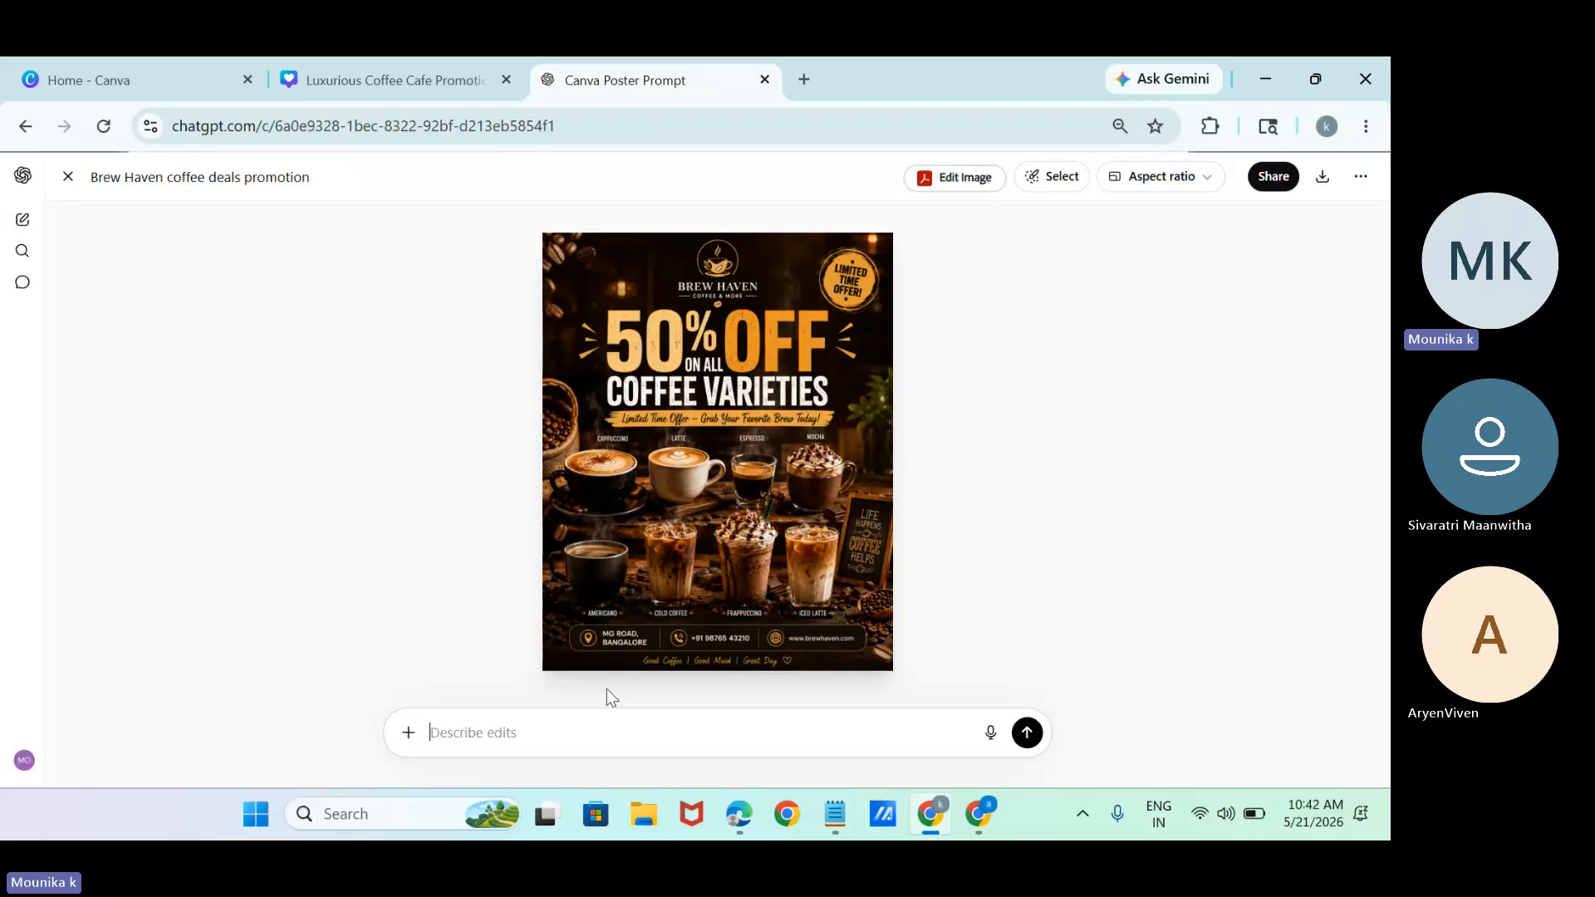
left_click(423, 60)
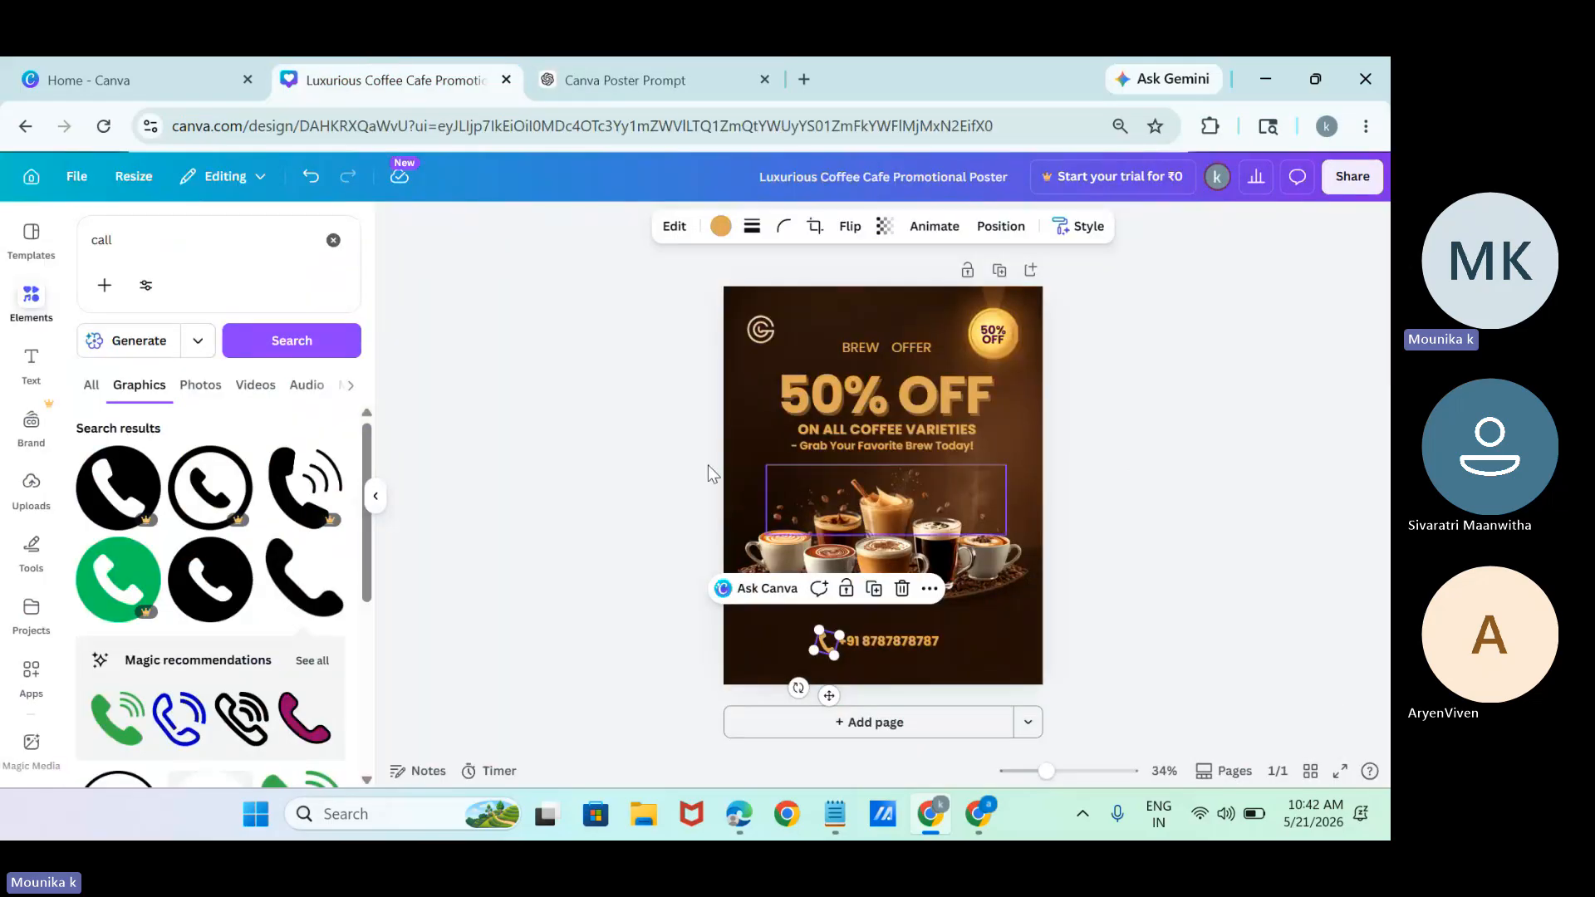
Go back to a fresh Canva AI prompt and remove the Instagram Post and Social media selections, keeping Design.
left_click(35, 184)
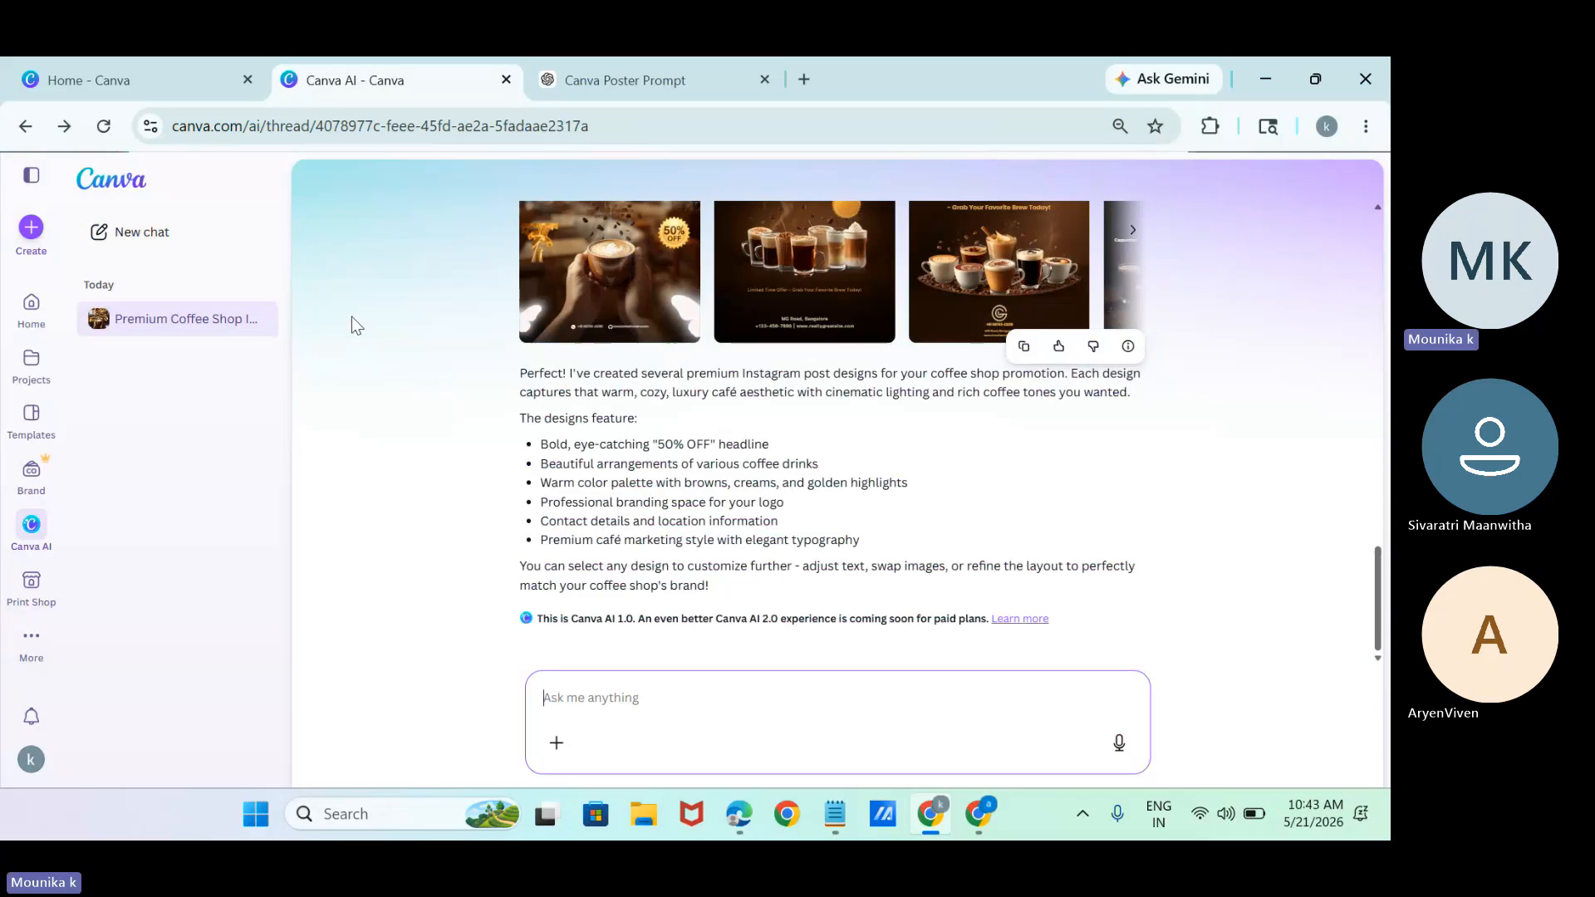
left_click(29, 544)
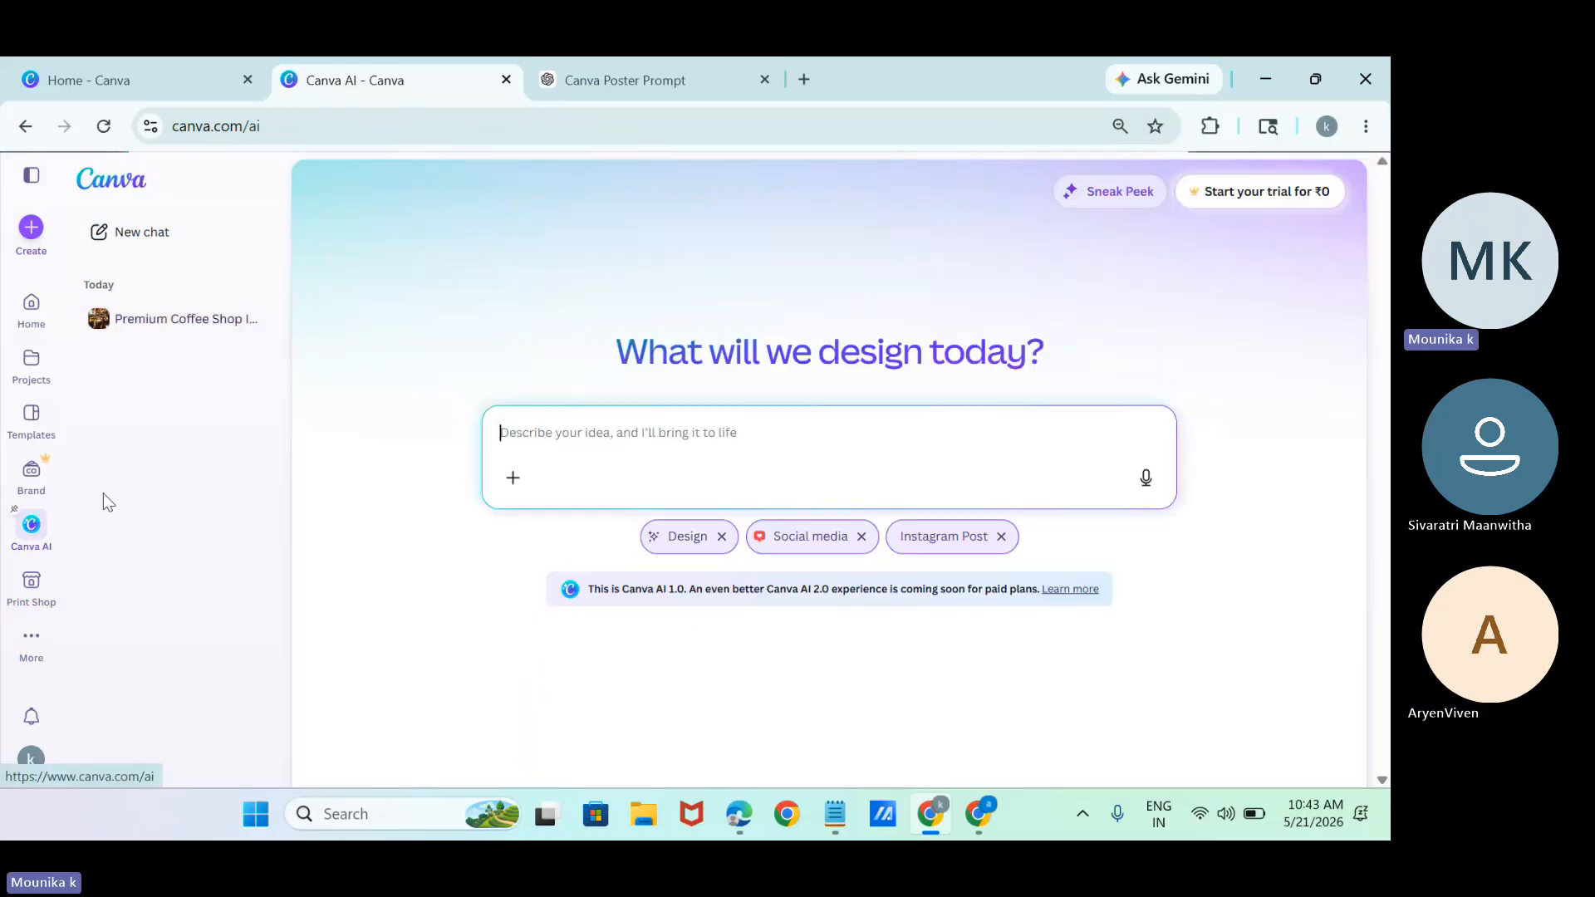
left_click(1000, 538)
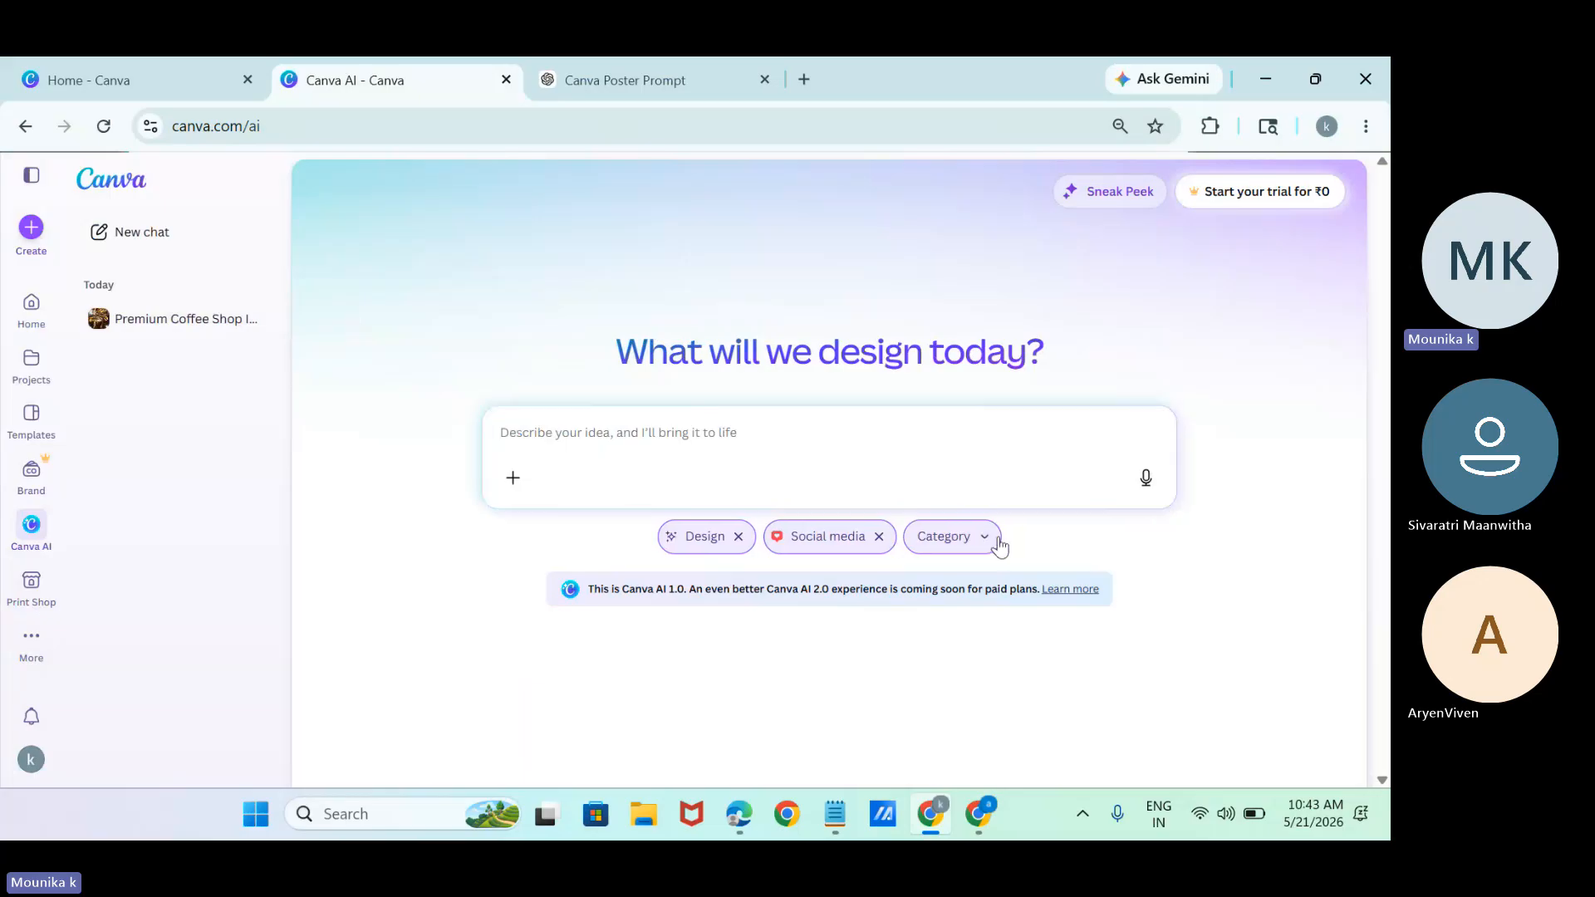
left_click(878, 537)
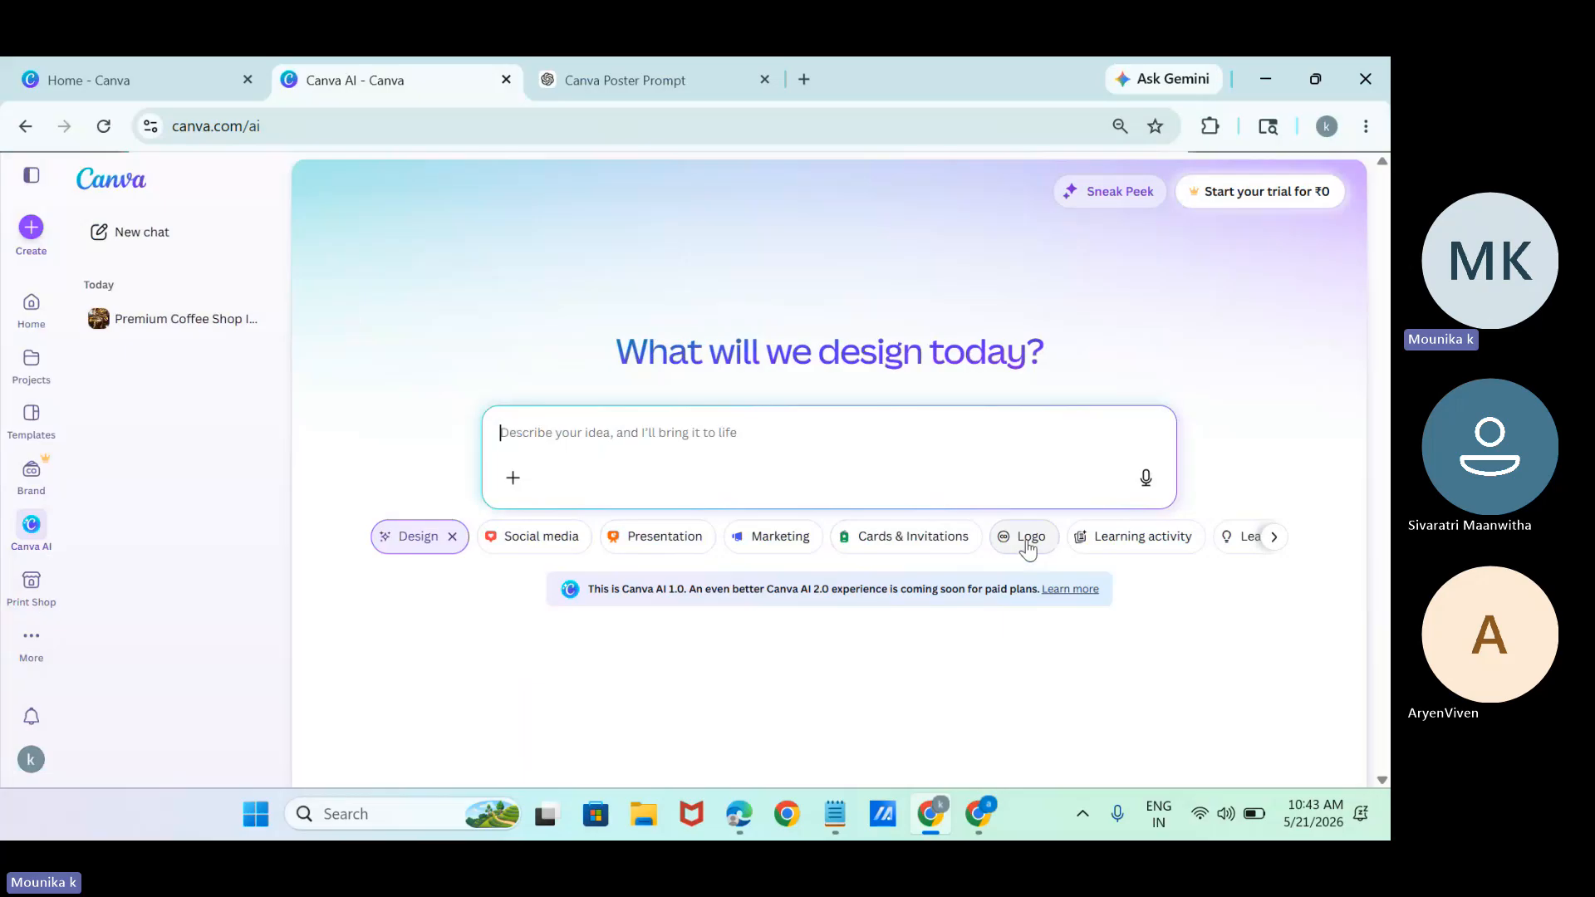
Choose Learning activity as the design type and set it to Class 8 and the subject Chemistry.
left_click(1073, 538)
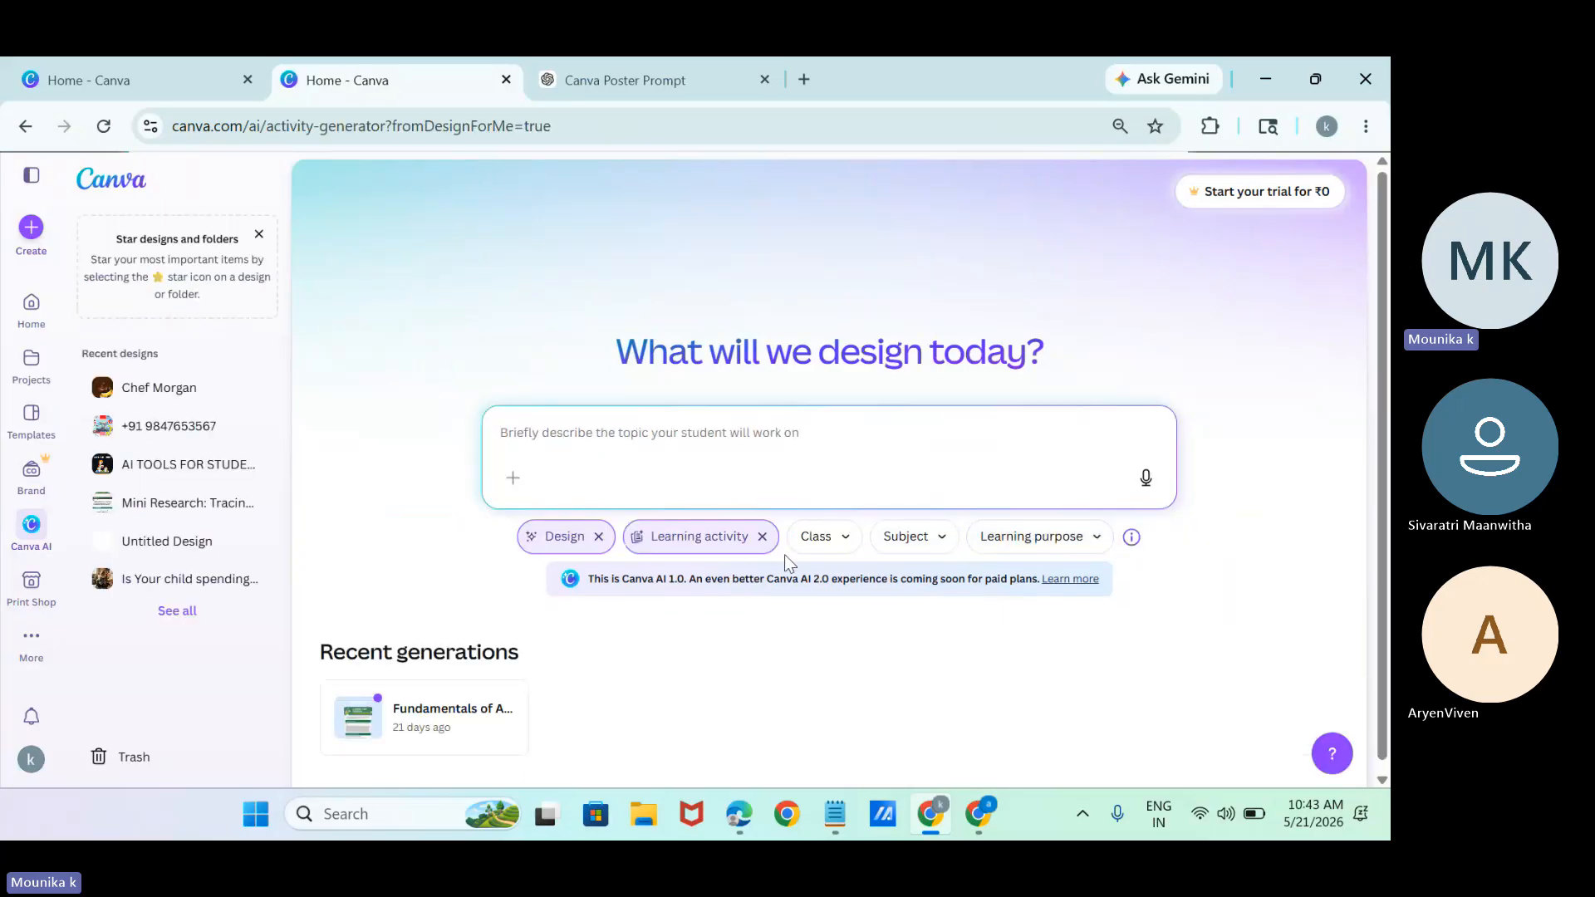
left_click(815, 537)
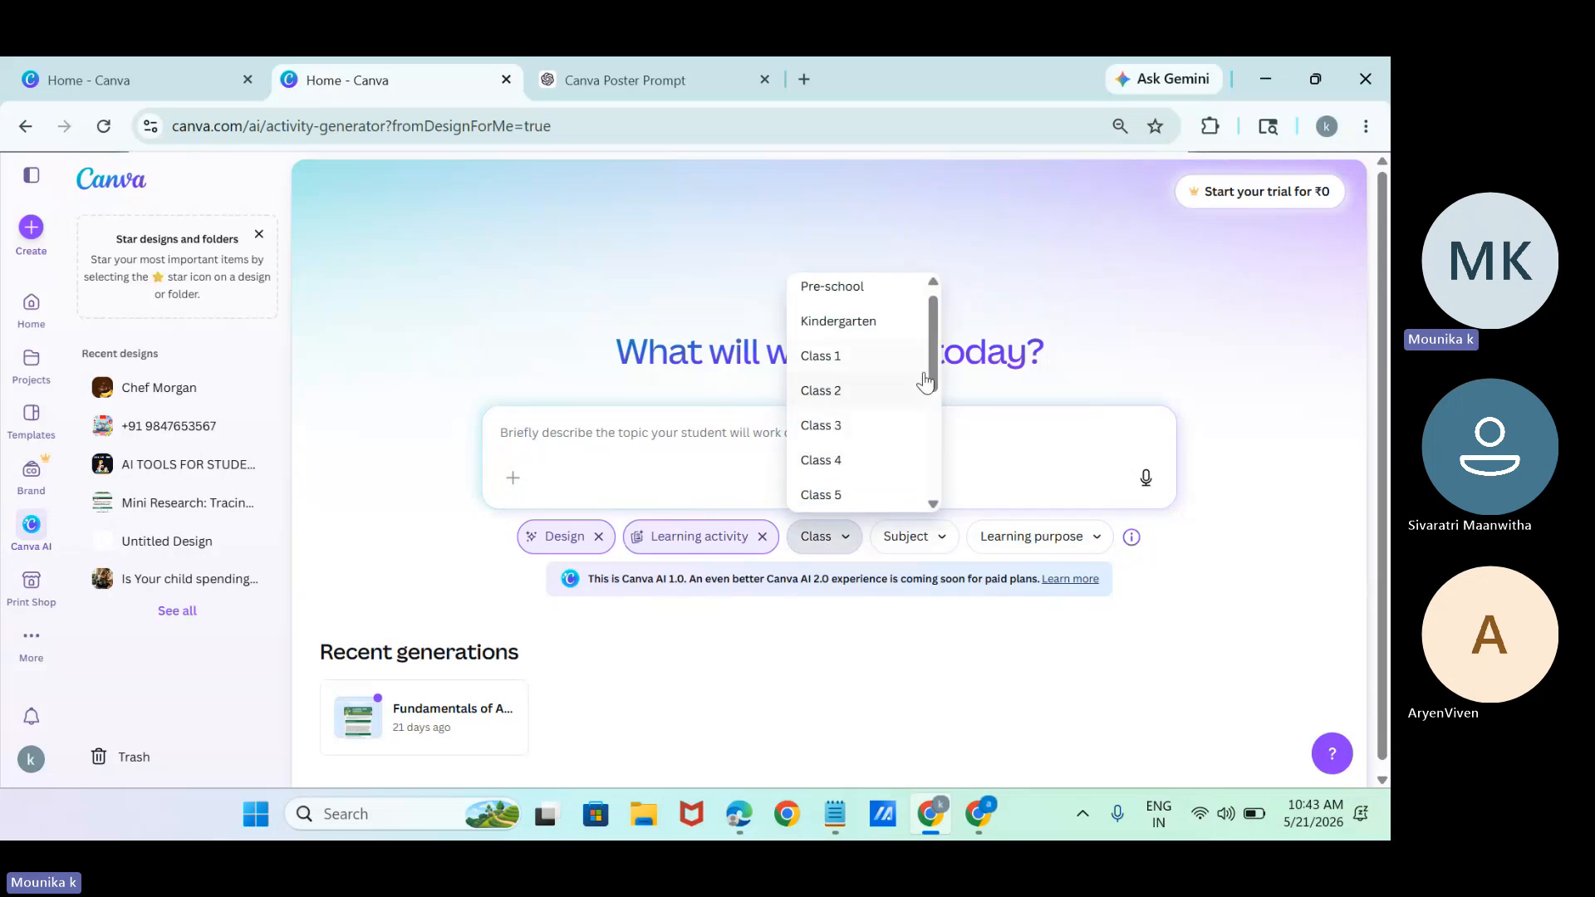
left_click_drag(930, 357, 939, 479)
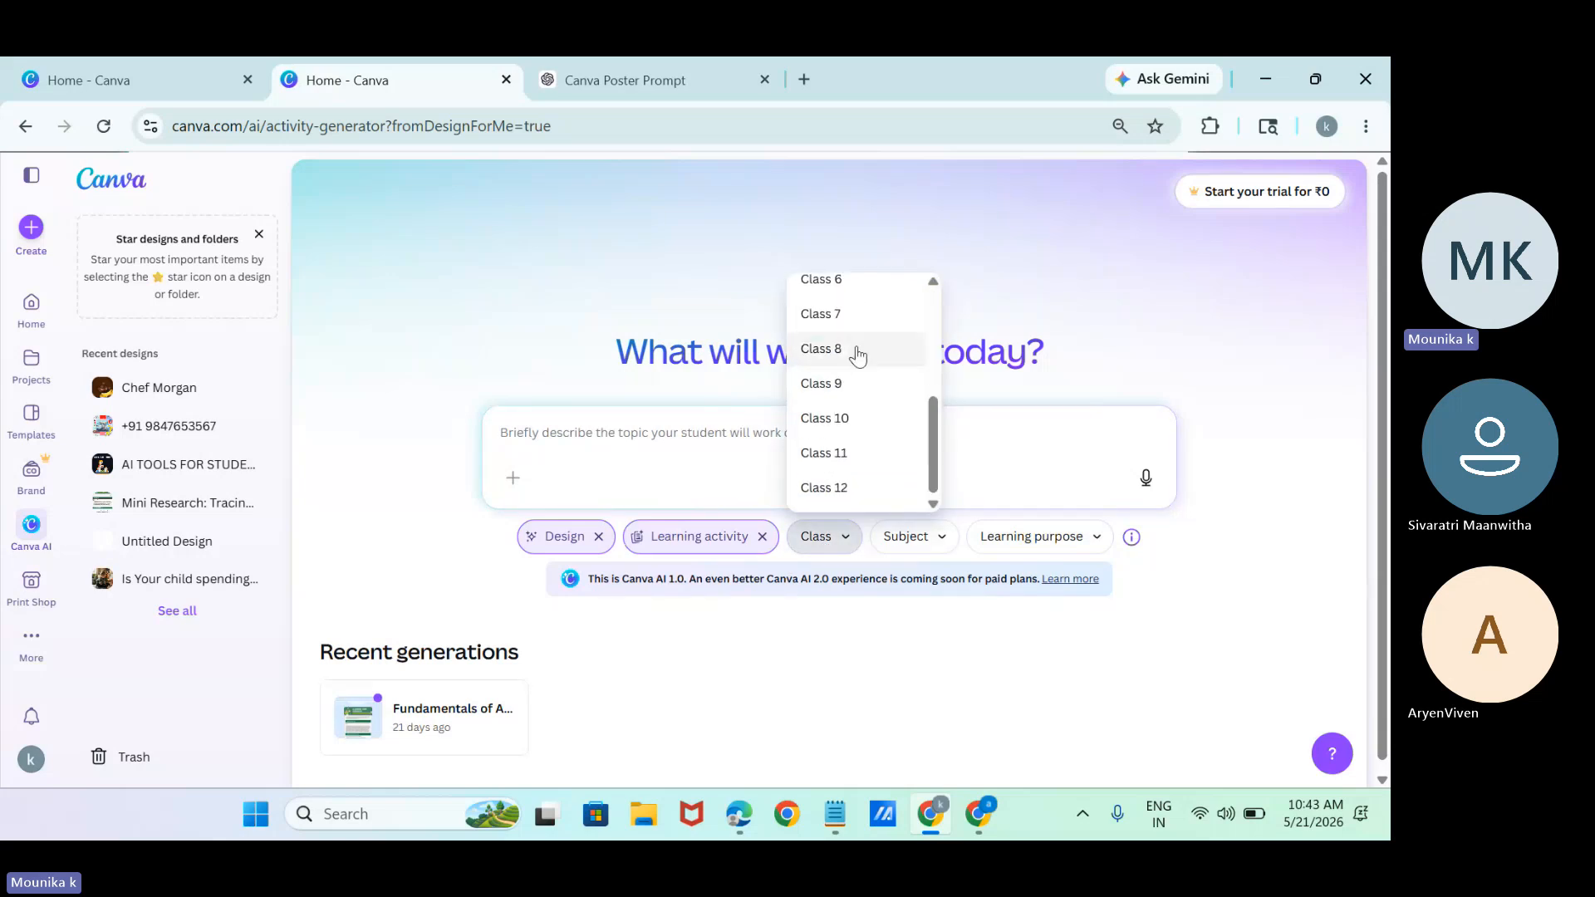
left_click(854, 350)
left_click(911, 536)
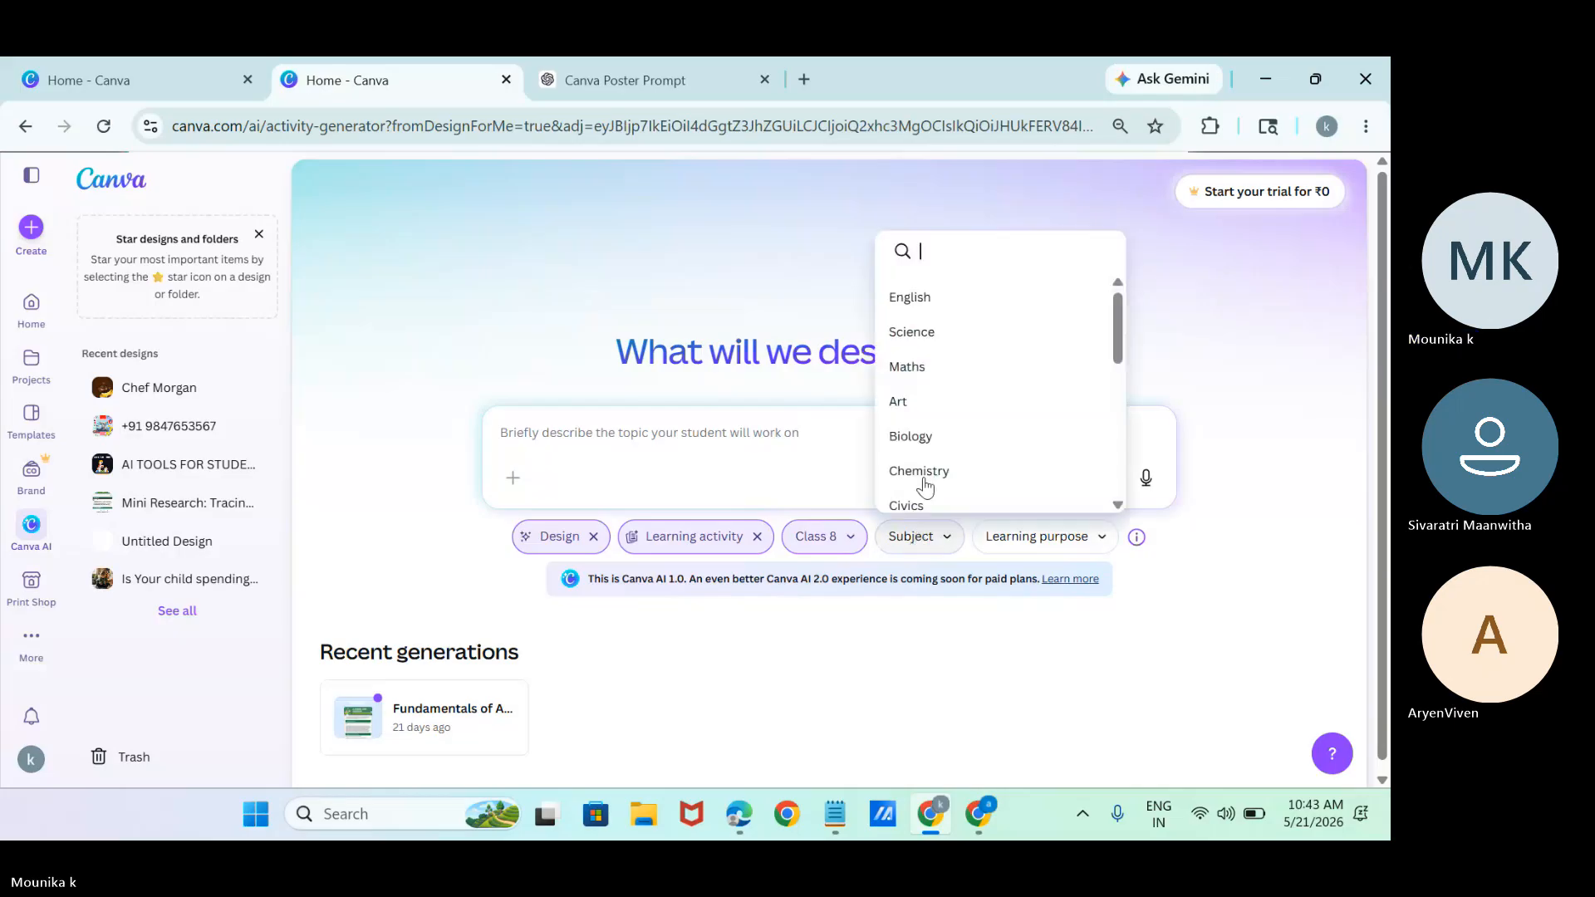
left_click(939, 459)
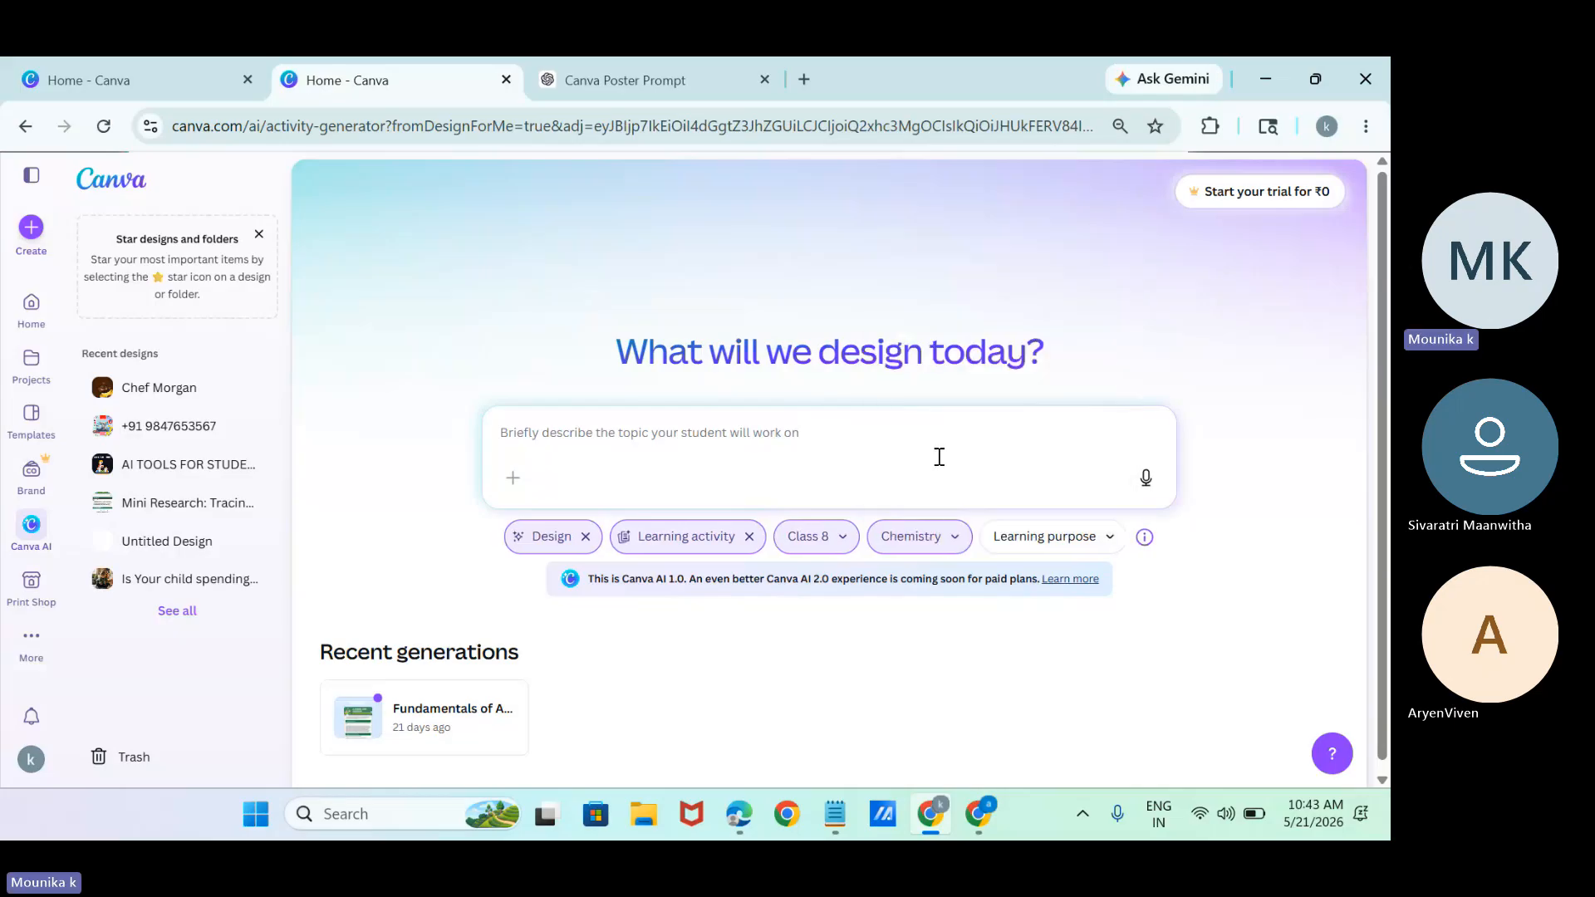
Set the learning activity's learning purpose to Analyze.
left_click(1034, 539)
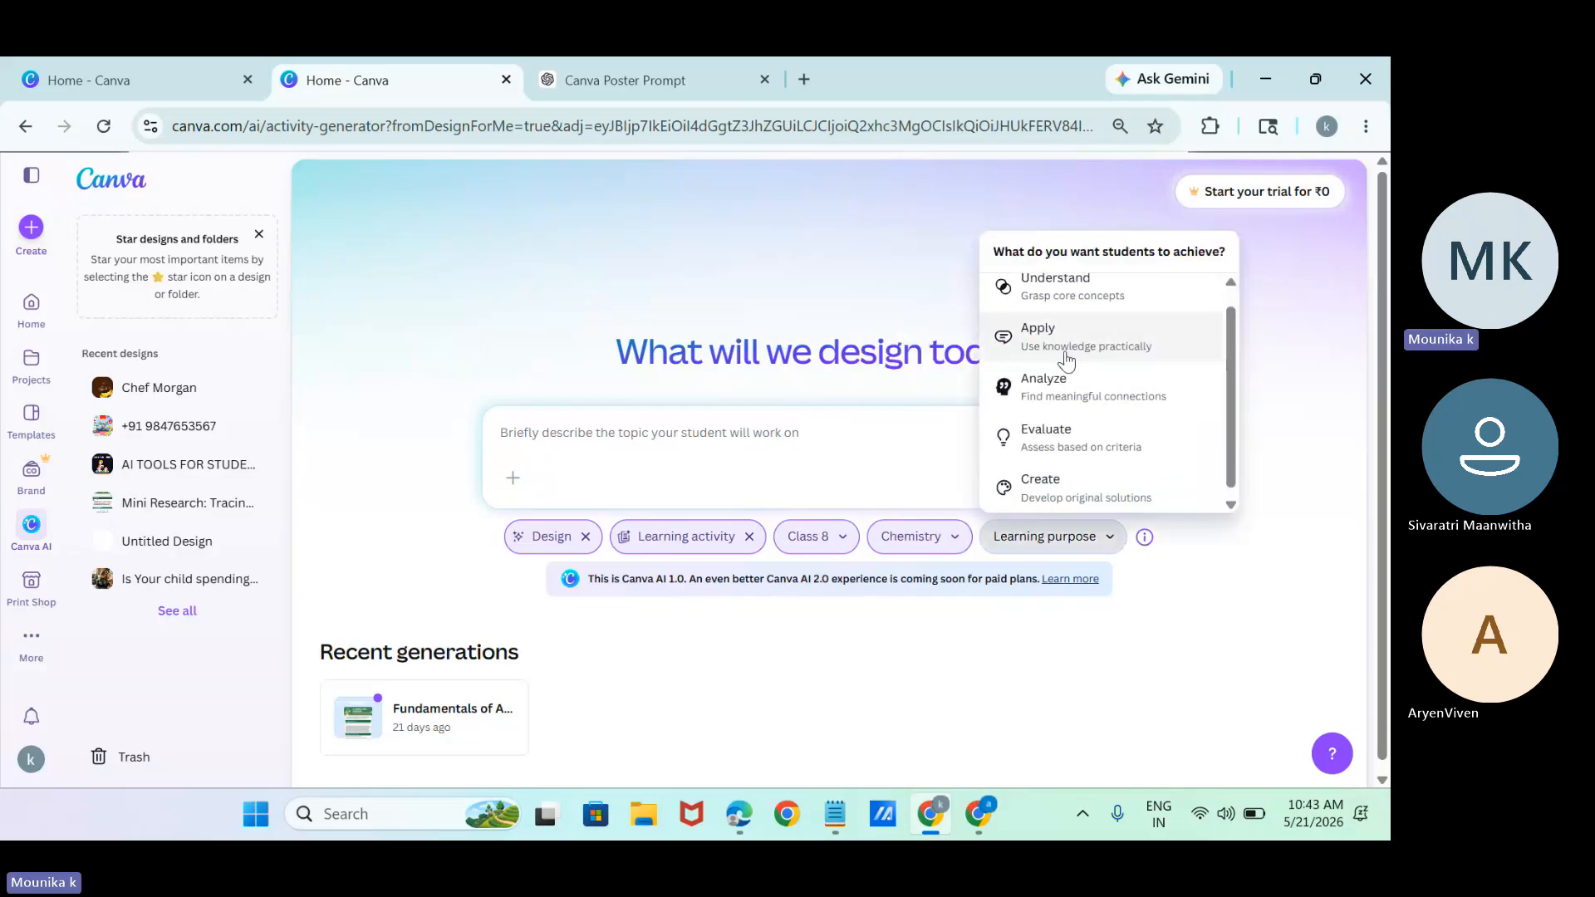
scroll(1071, 362, "up", 1)
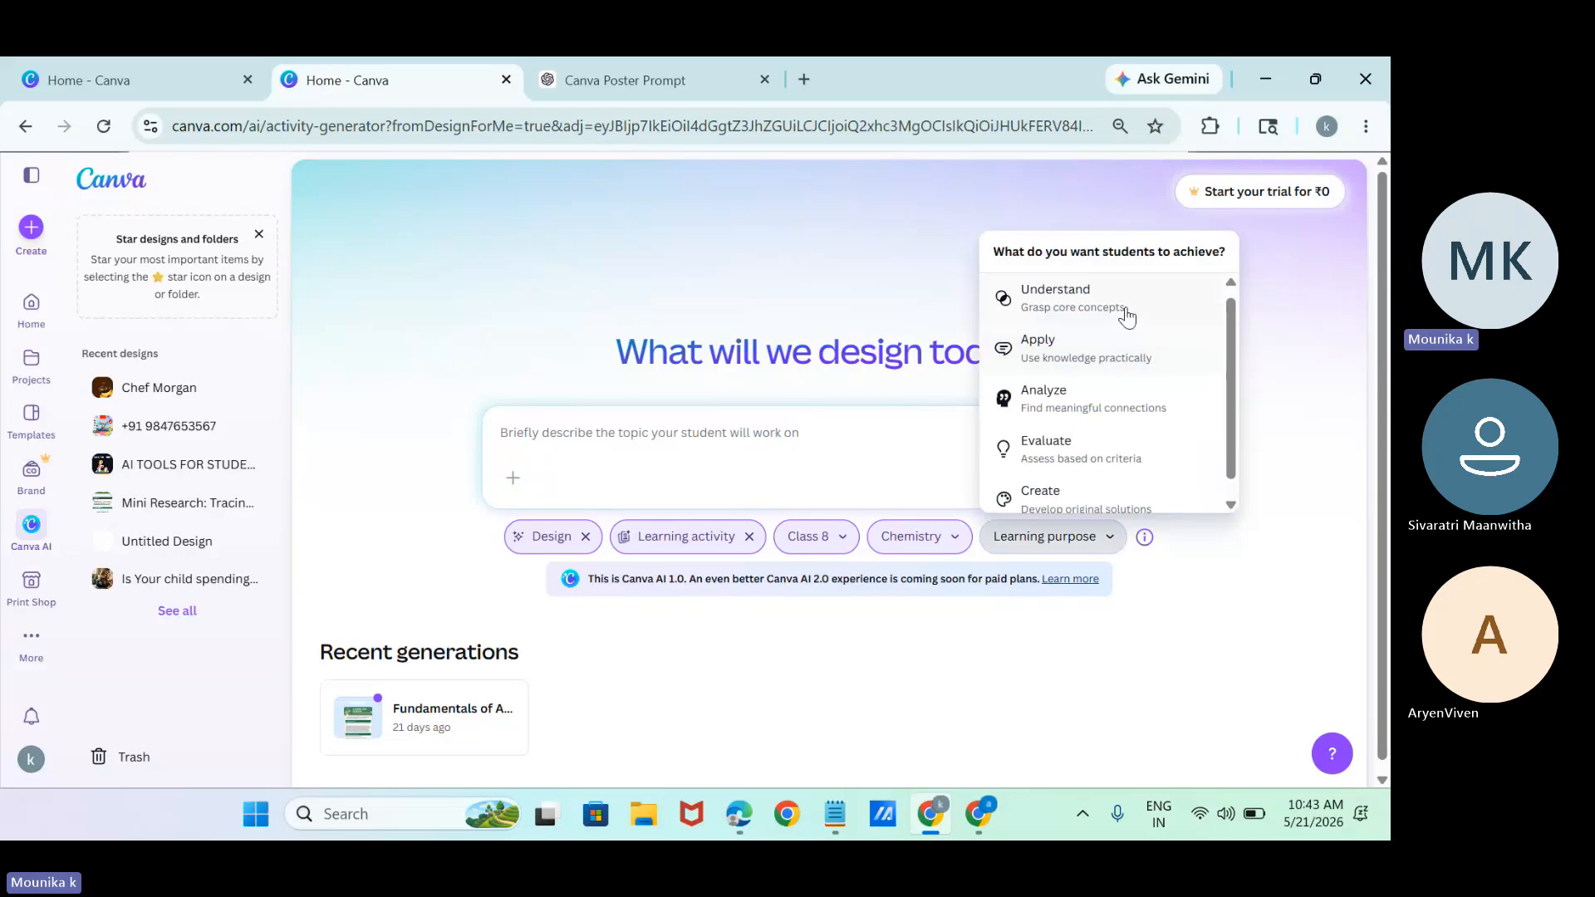
scroll(1115, 442, "down", 1)
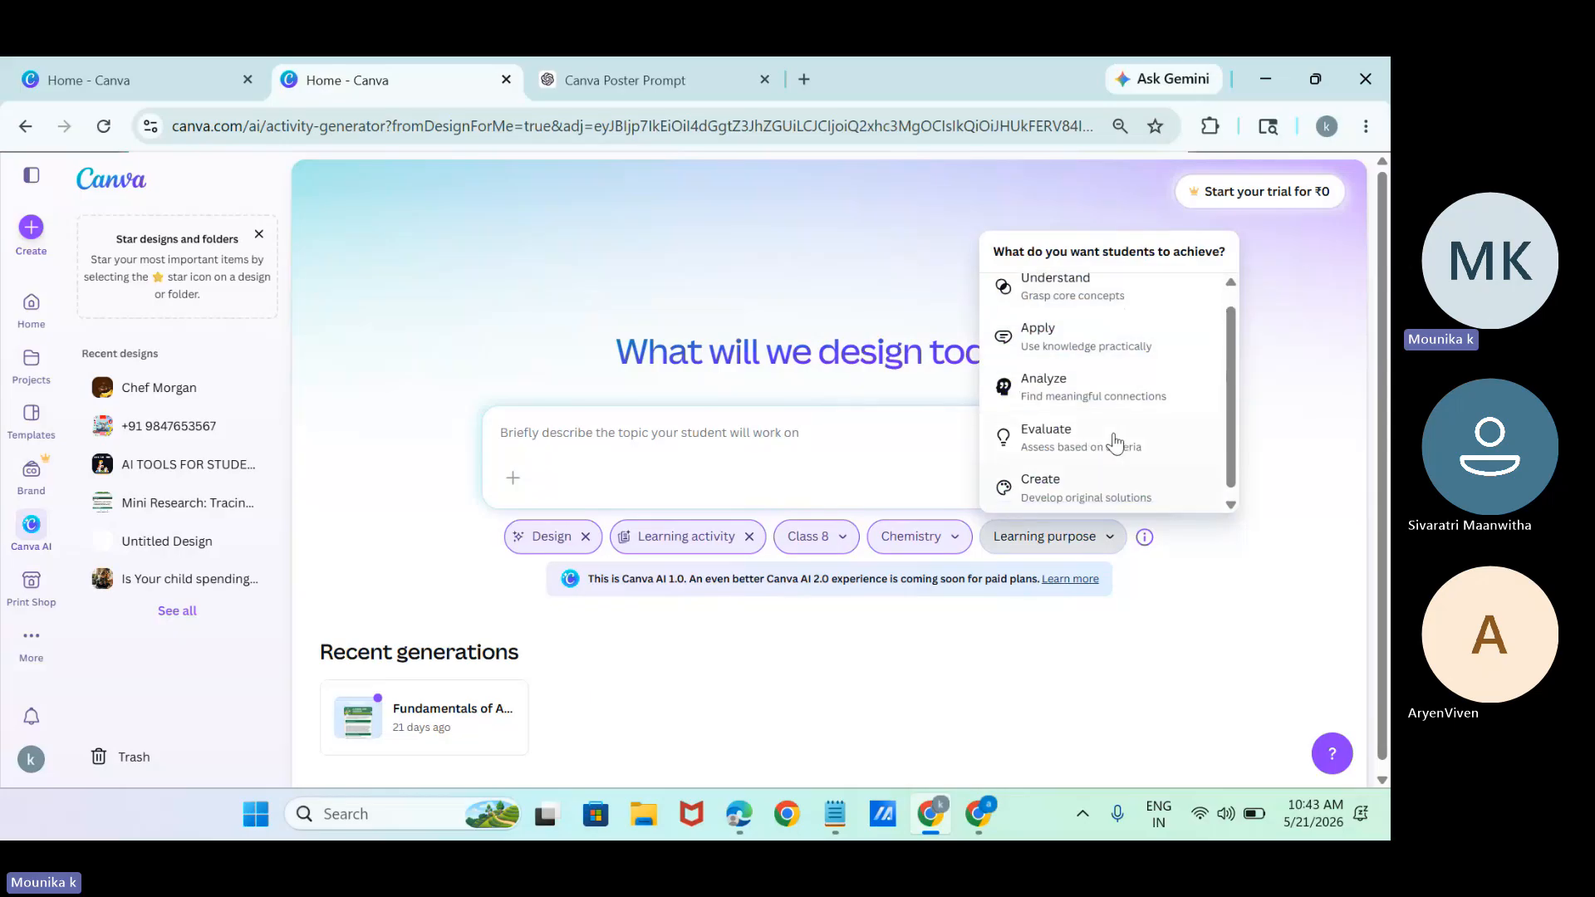
left_click(1079, 390)
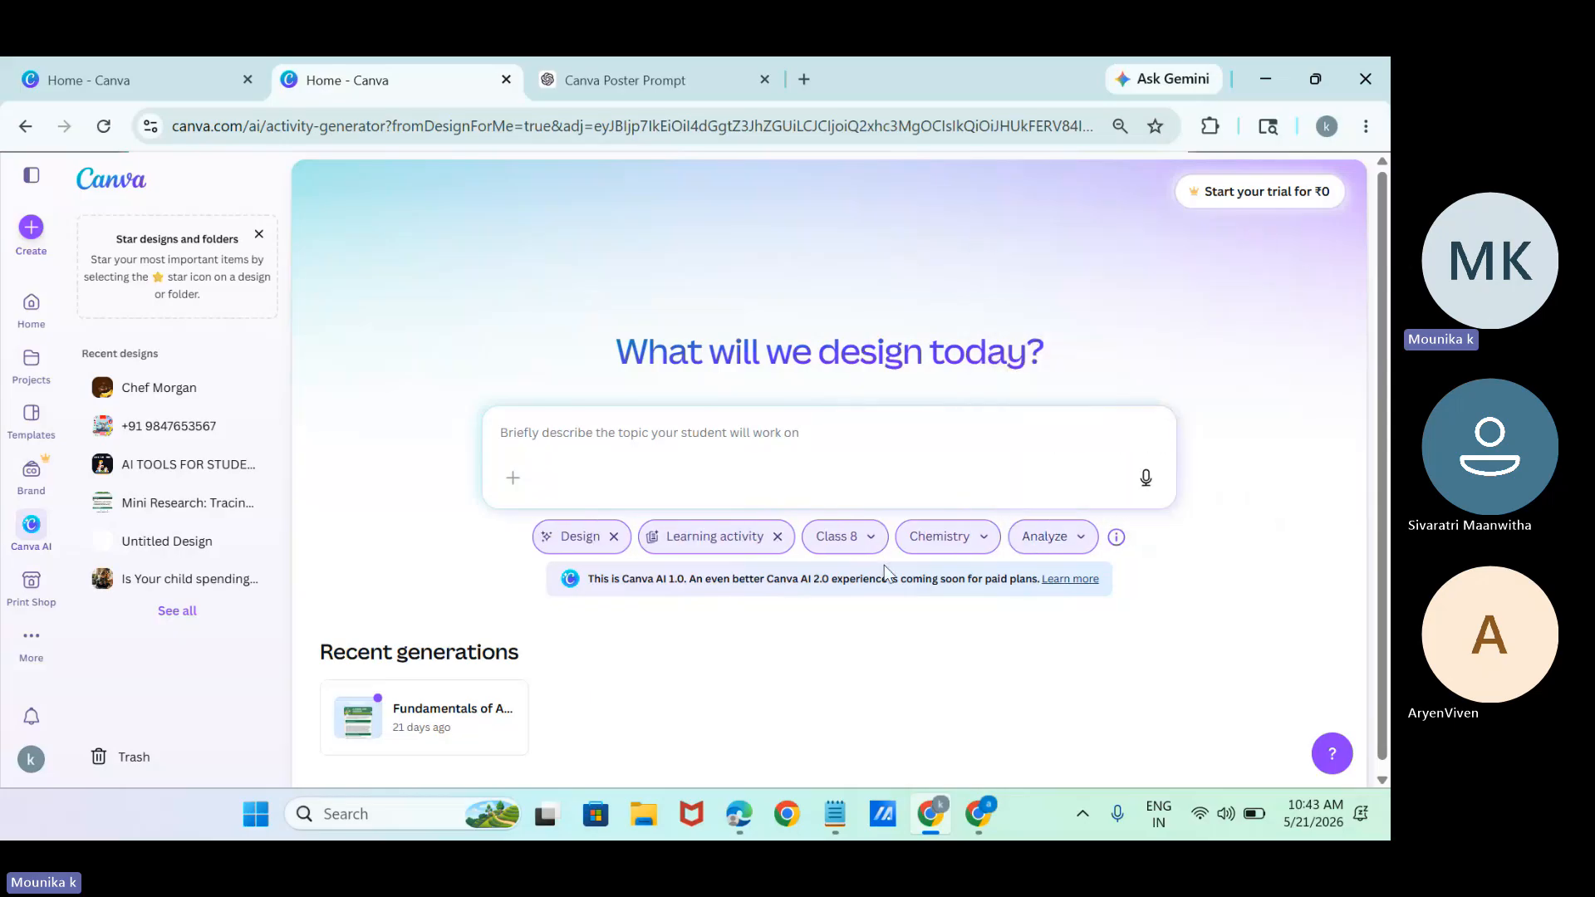
Enter "organic chemistry" as the student topic and submit it to get learning activity suggestions.
left_click(859, 457)
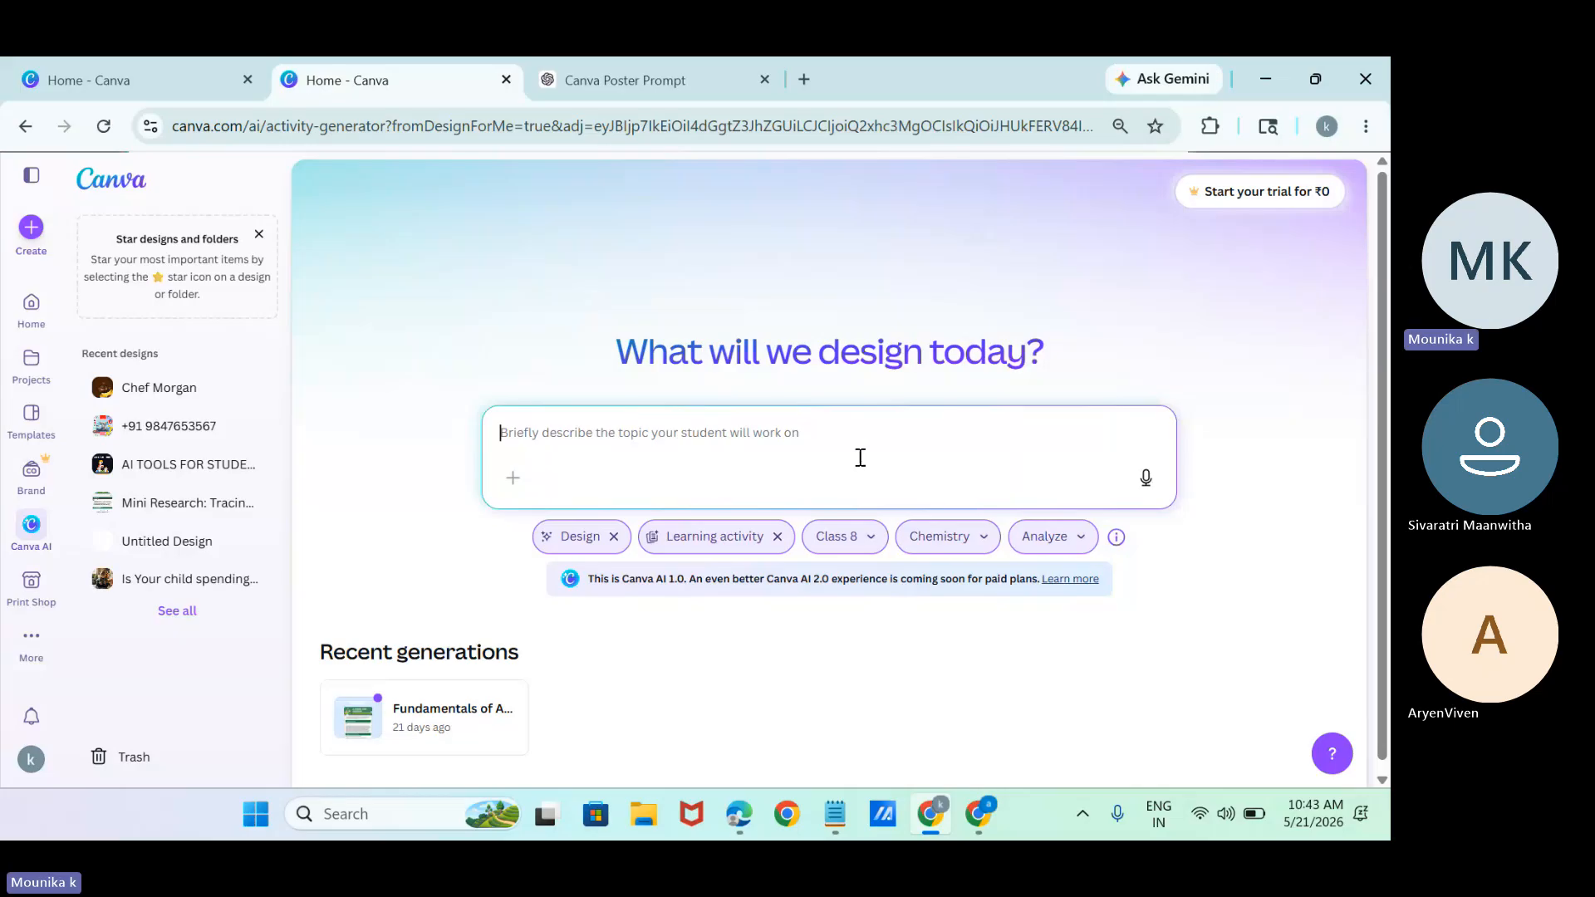
type("organ")
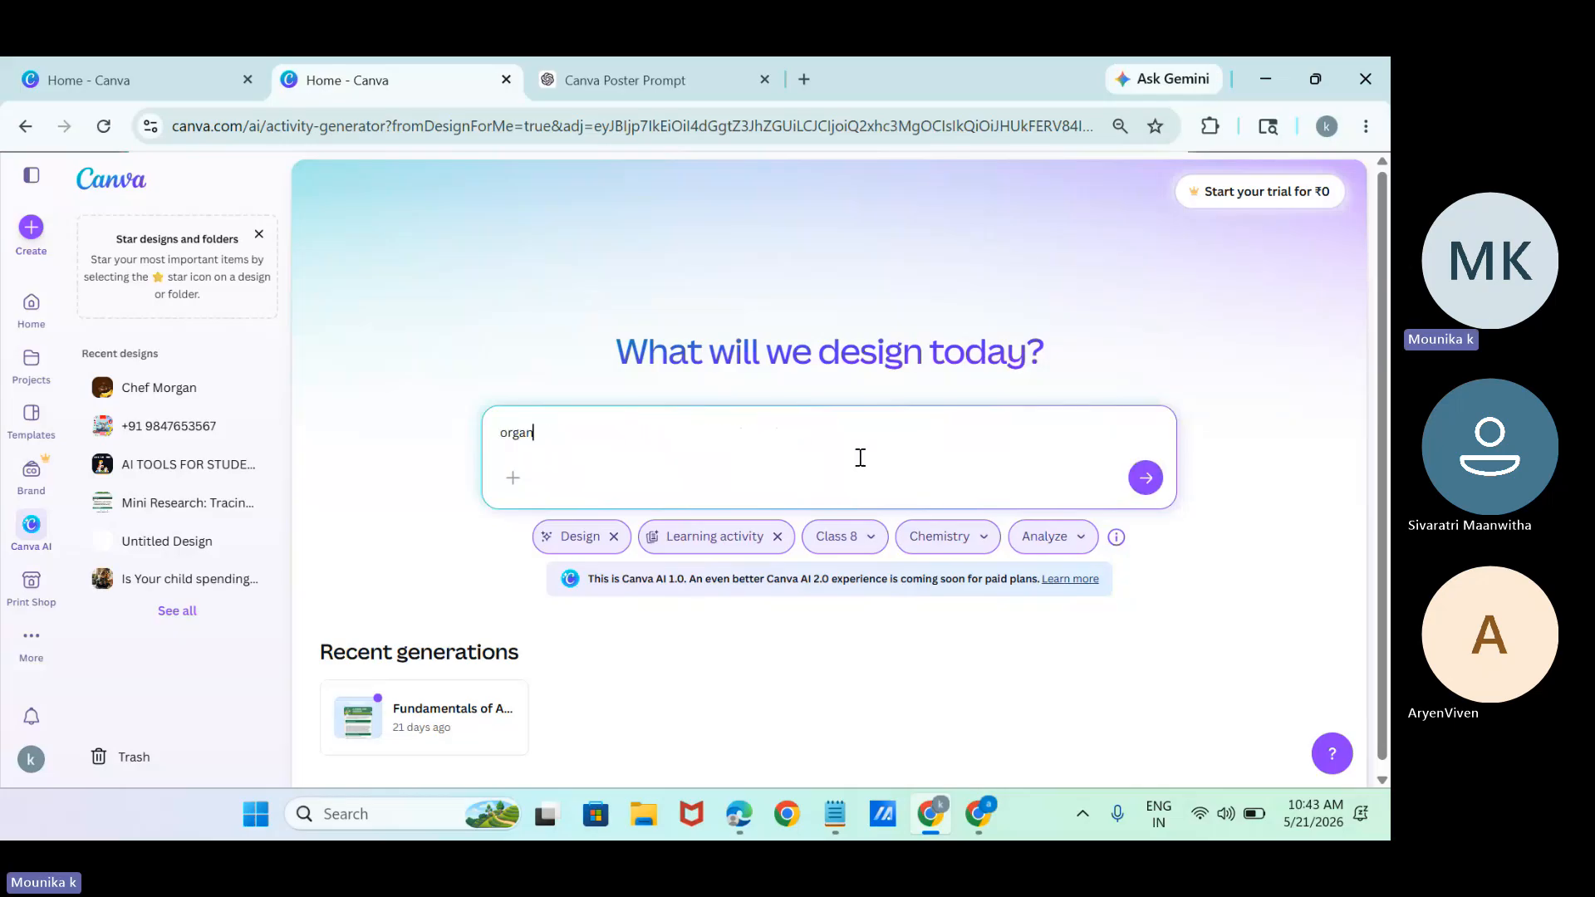
type("ic chemi")
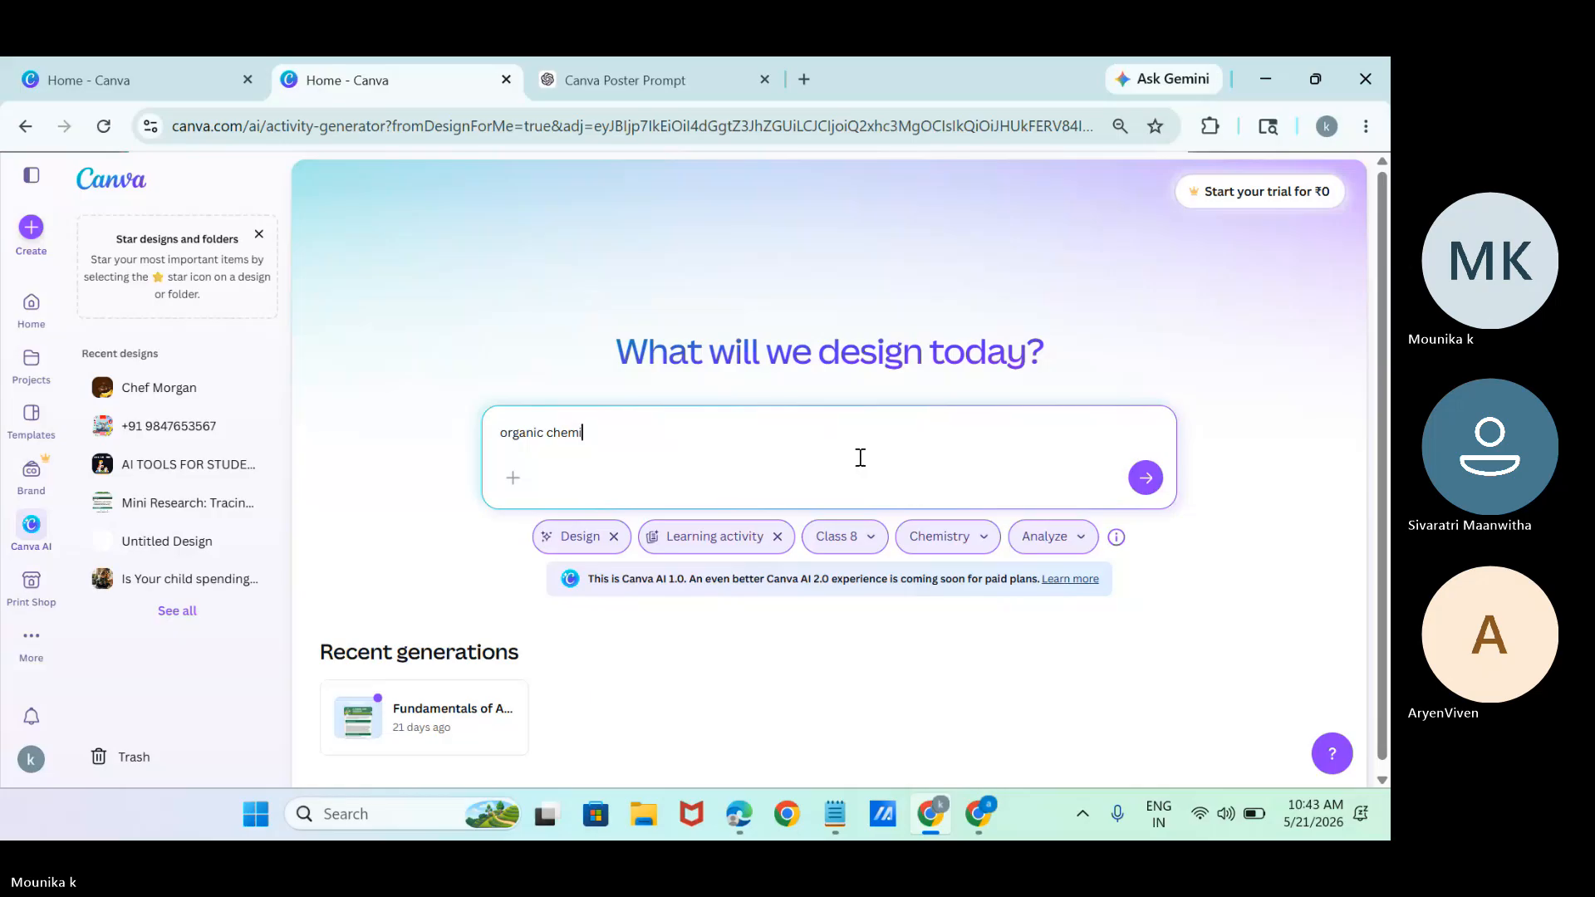
type("stry")
key("Return")
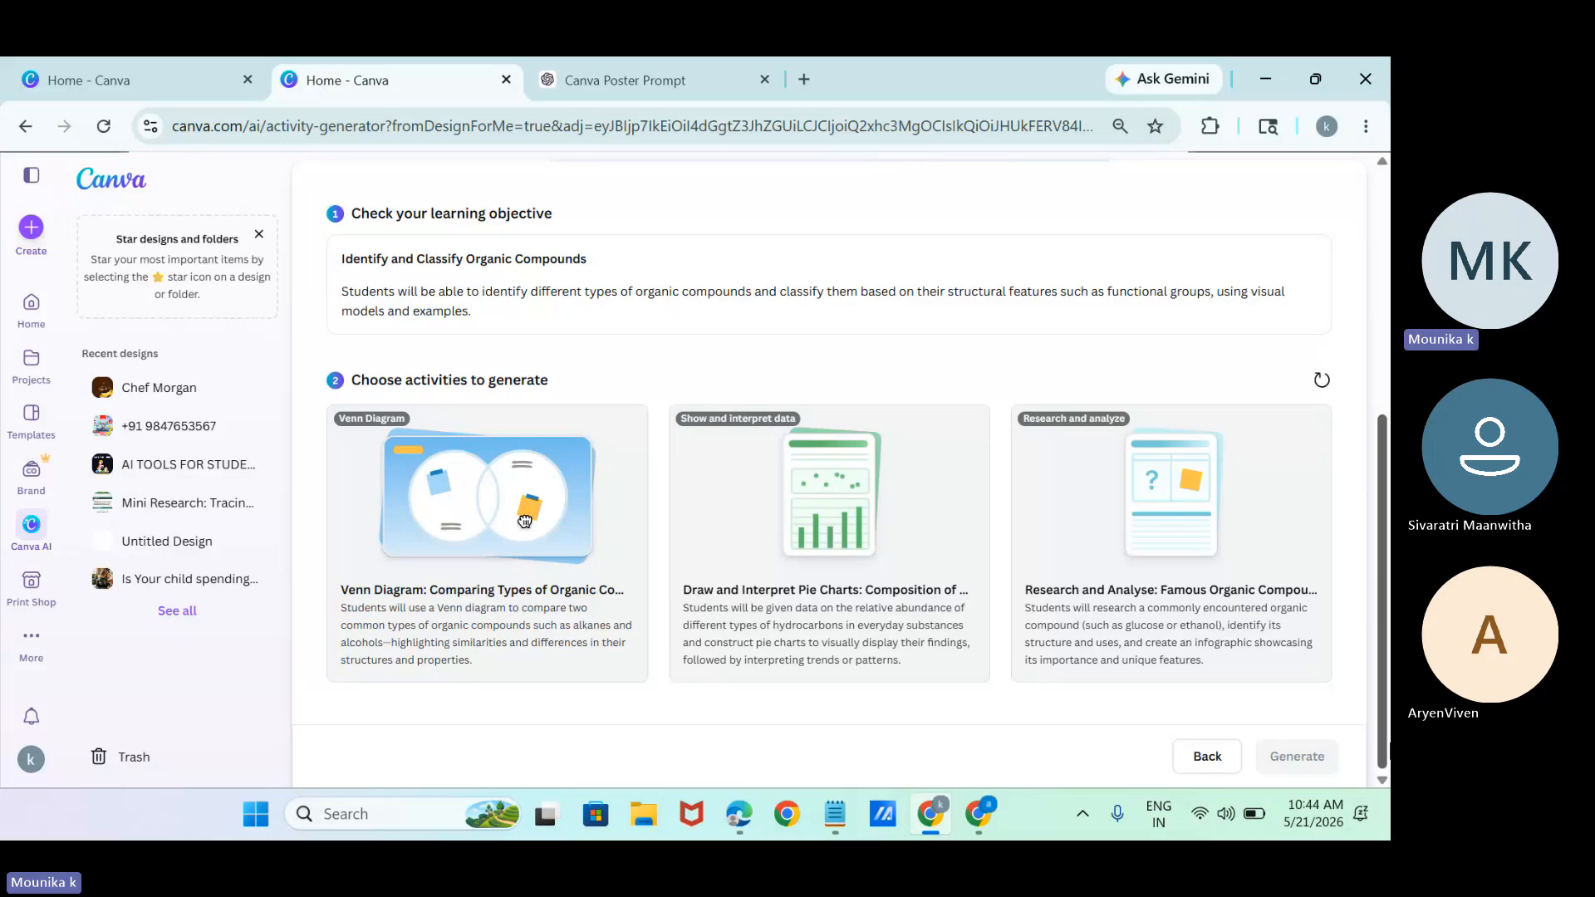
Set the options for a new learning activity to Class 4, the subject Science, and the learning purpose Understand.
scroll(524, 520, "up", 1)
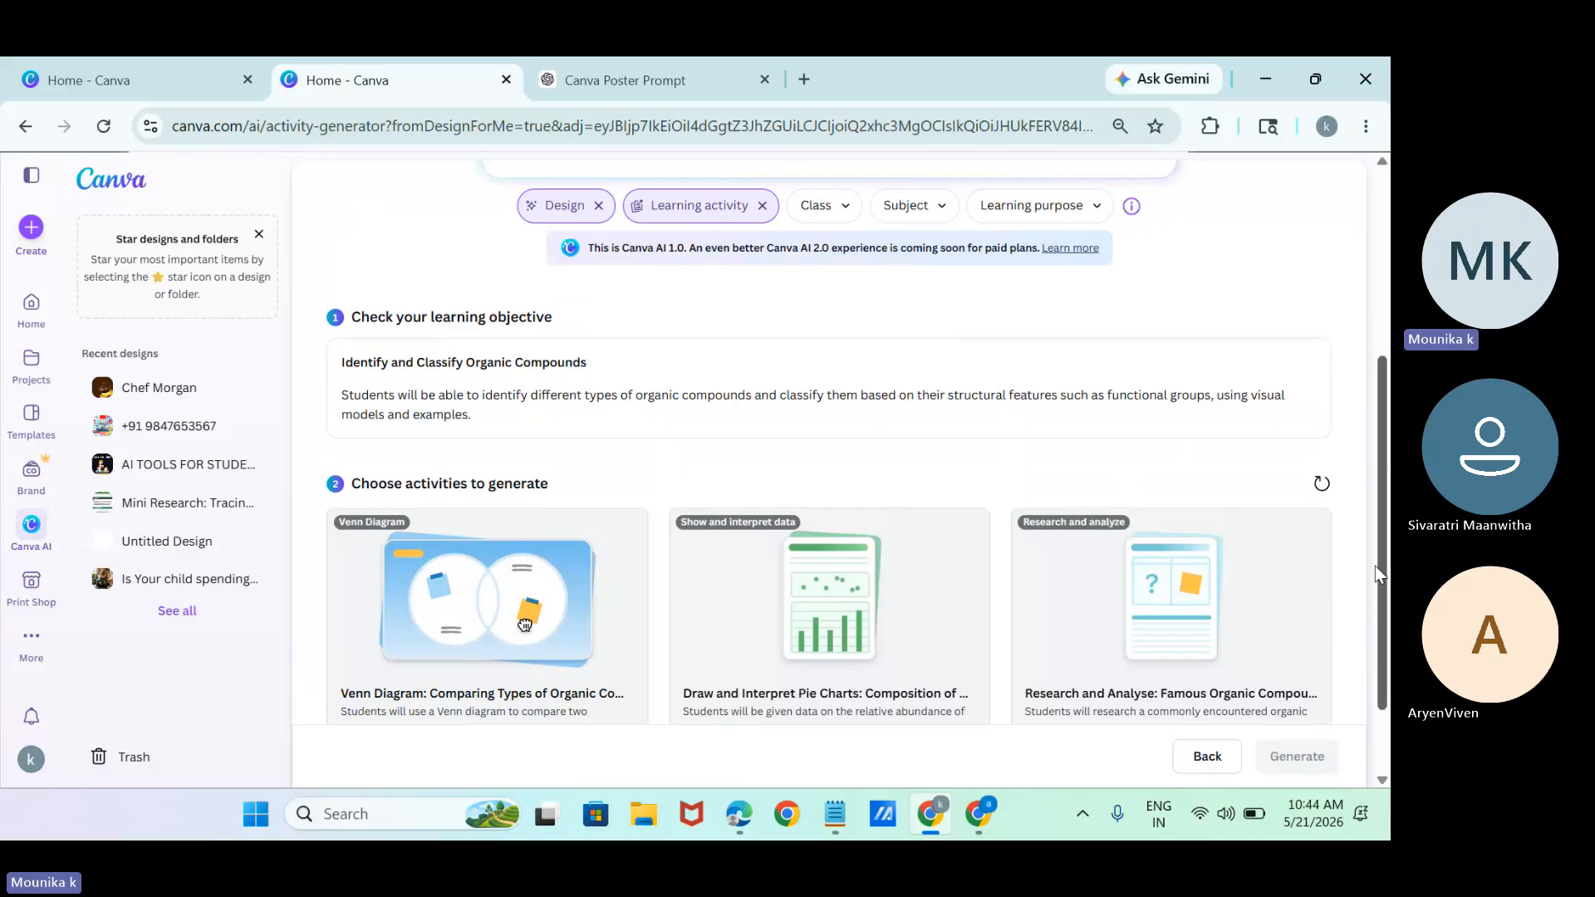
left_click_drag(1374, 566, 1356, 641)
scroll(1374, 759, "up", 3)
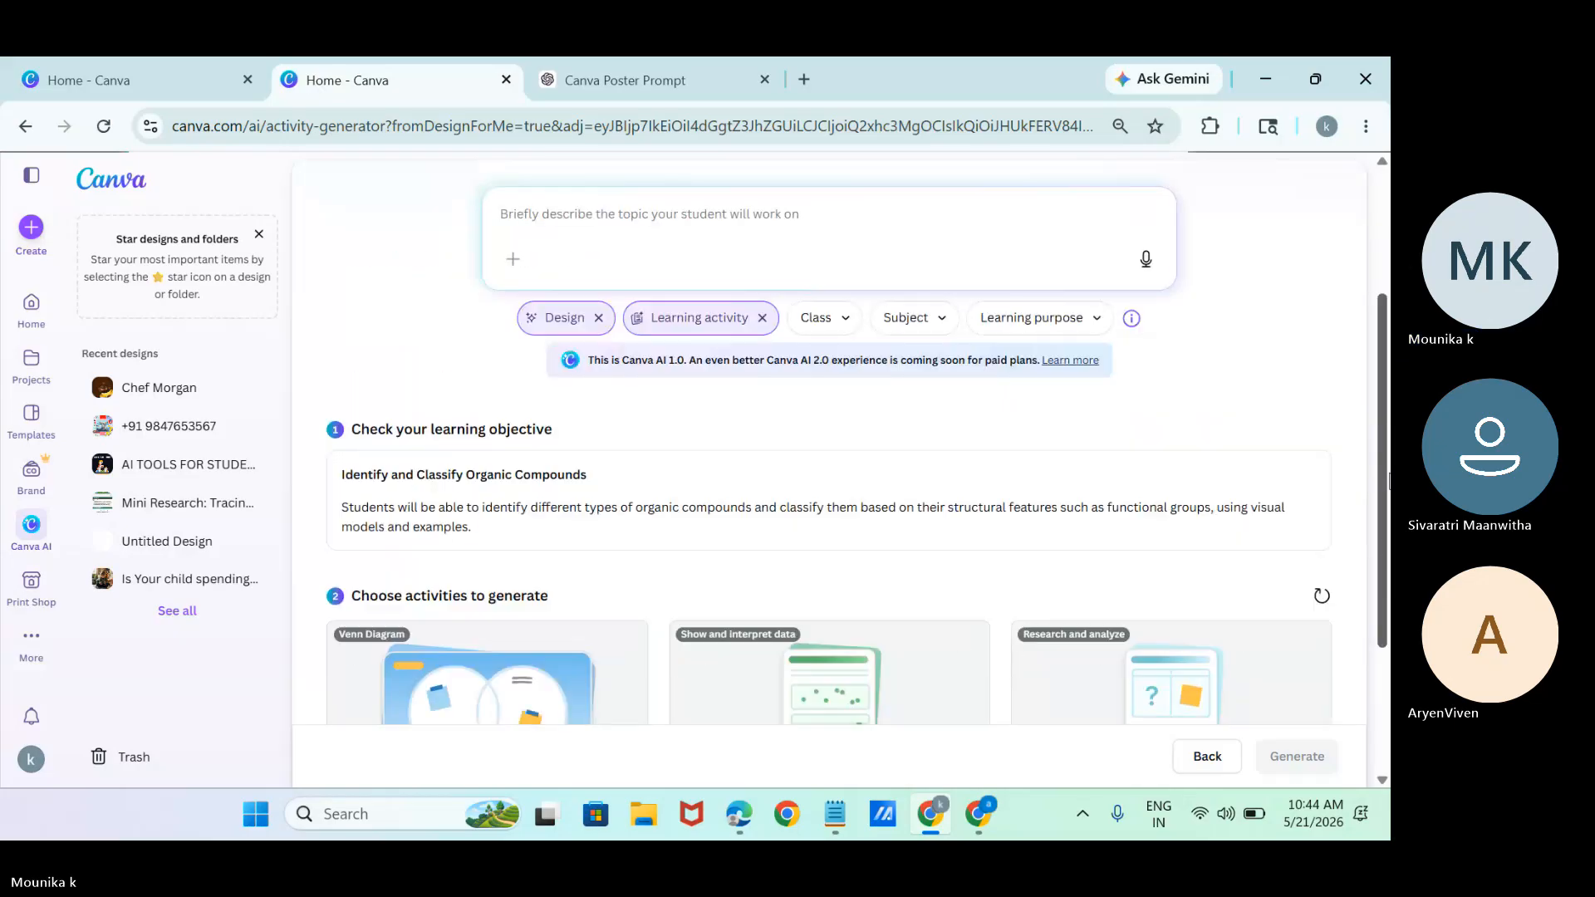
left_click(842, 328)
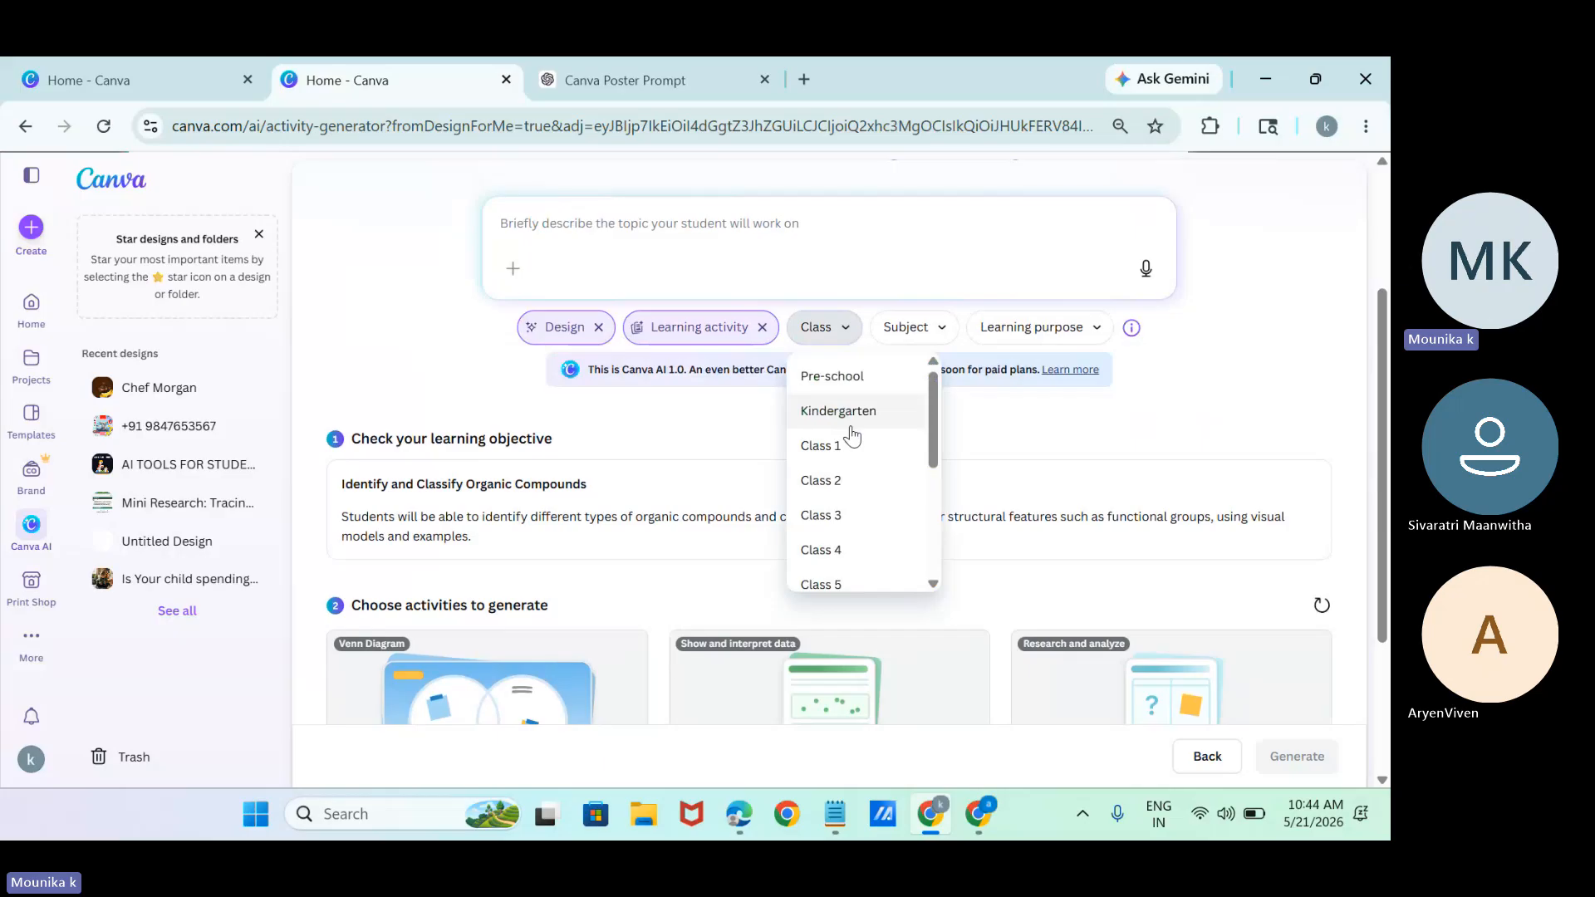
left_click(854, 548)
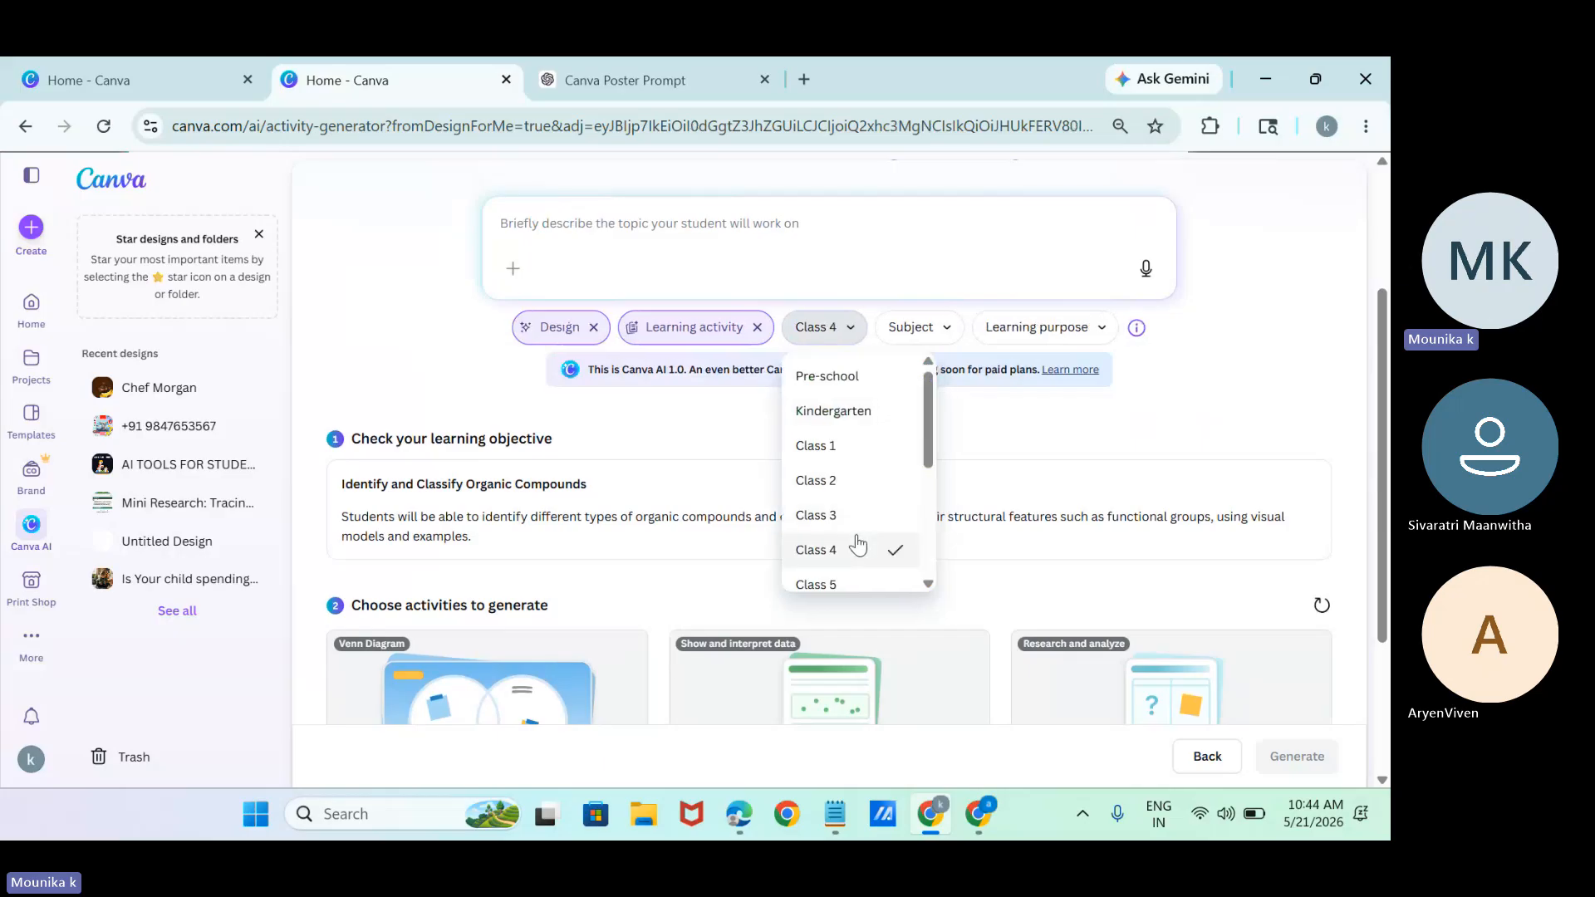
left_click(941, 330)
left_click(933, 457)
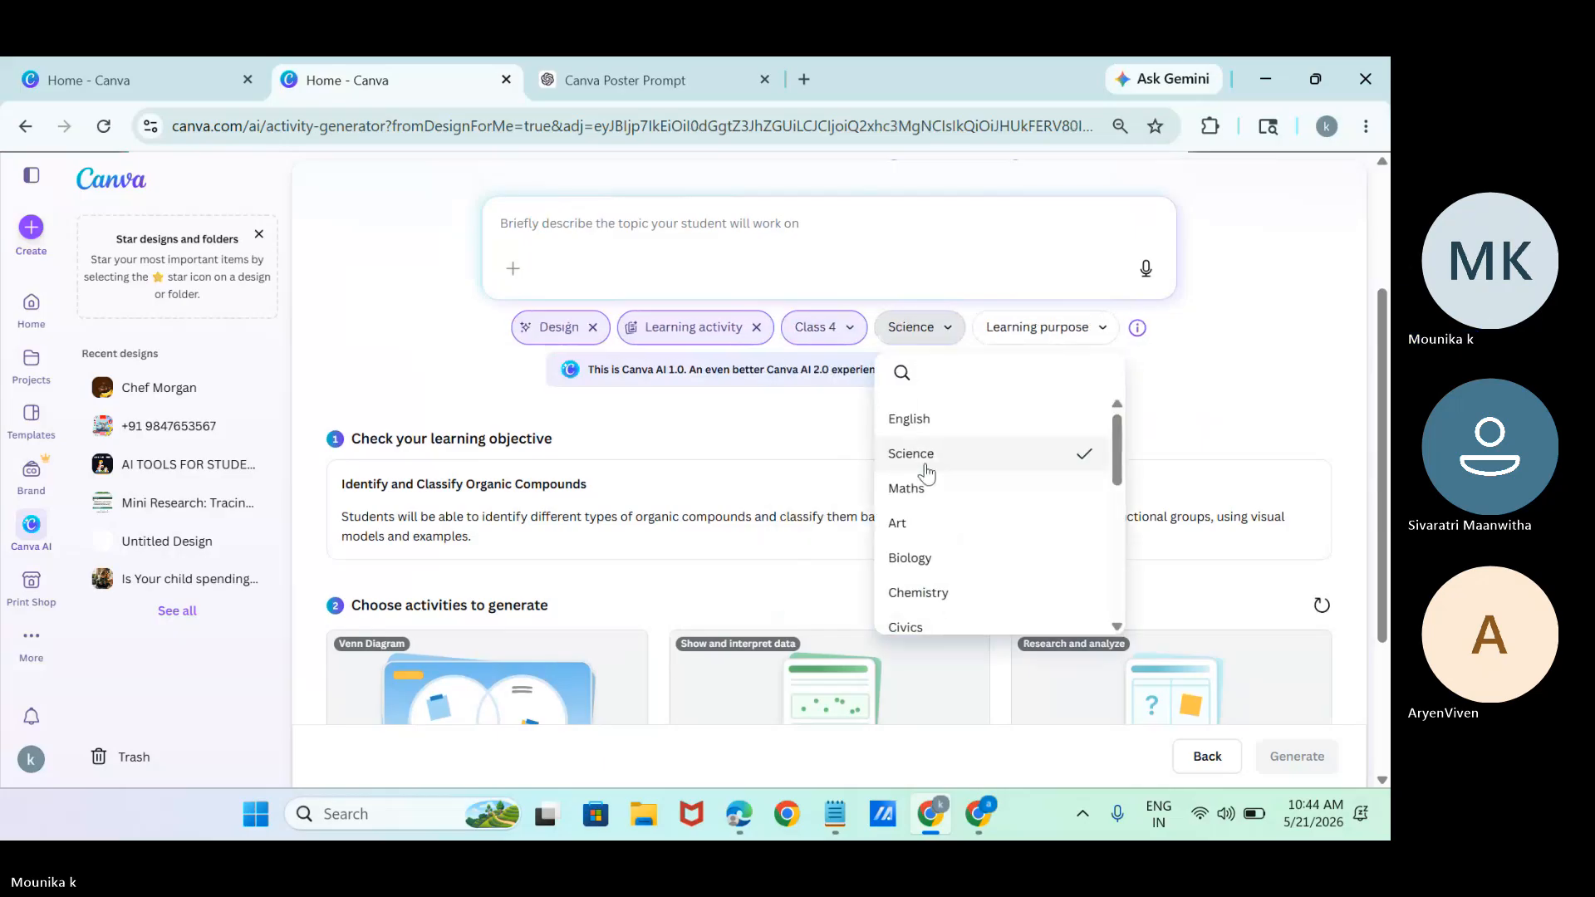
left_click(1049, 331)
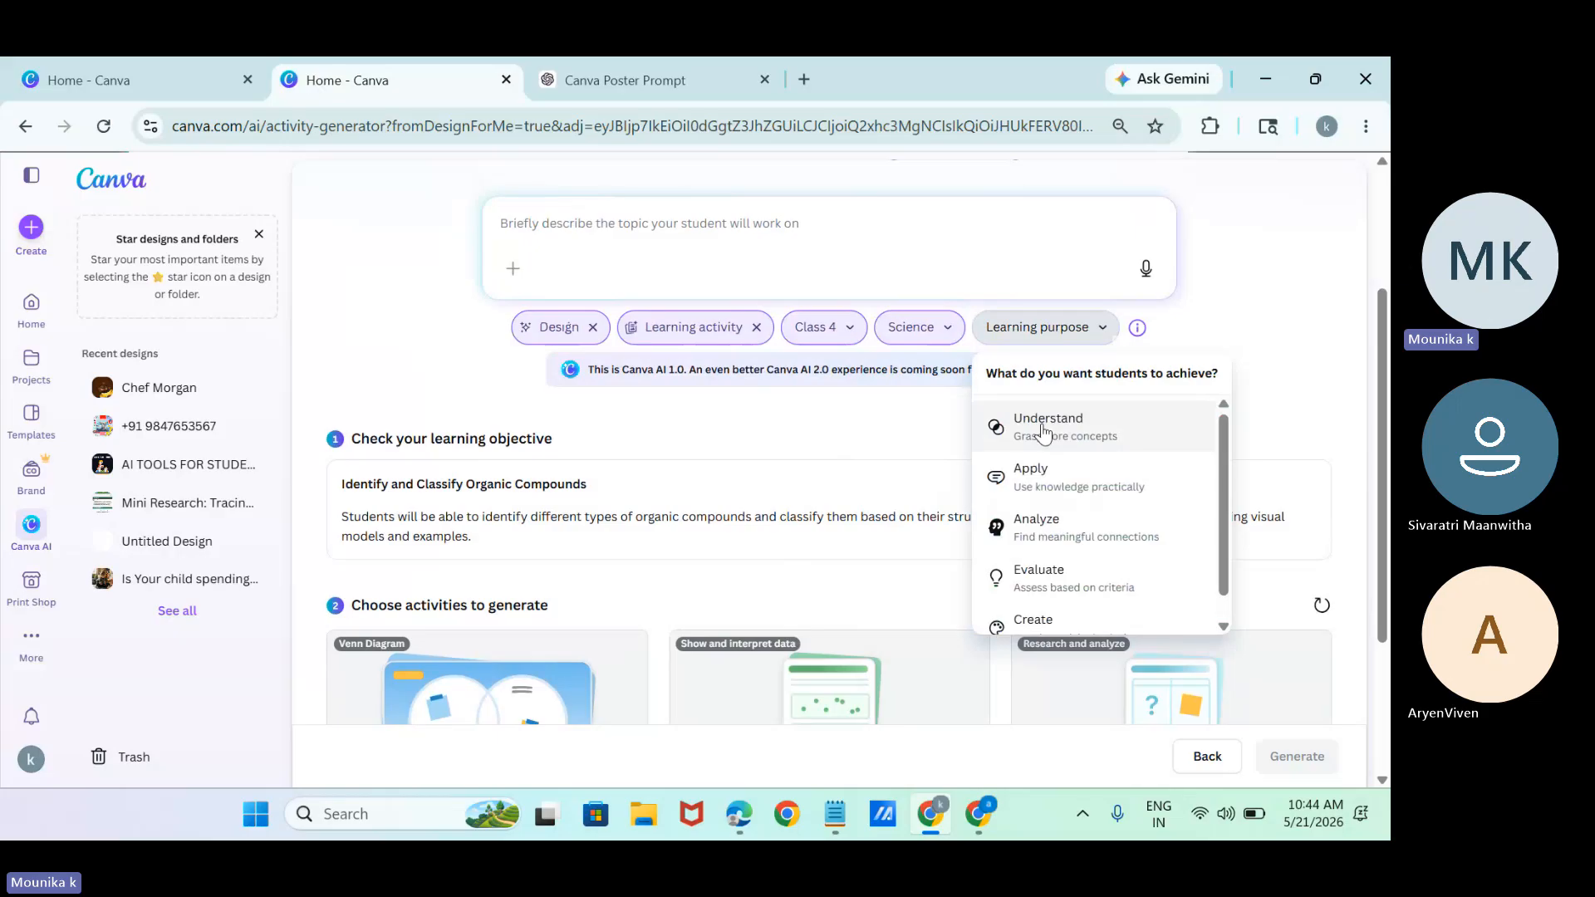
left_click(1044, 431)
Enter "bernoullies theorem" as the student topic and submit it to get learning activity suggestions.
left_click(809, 265)
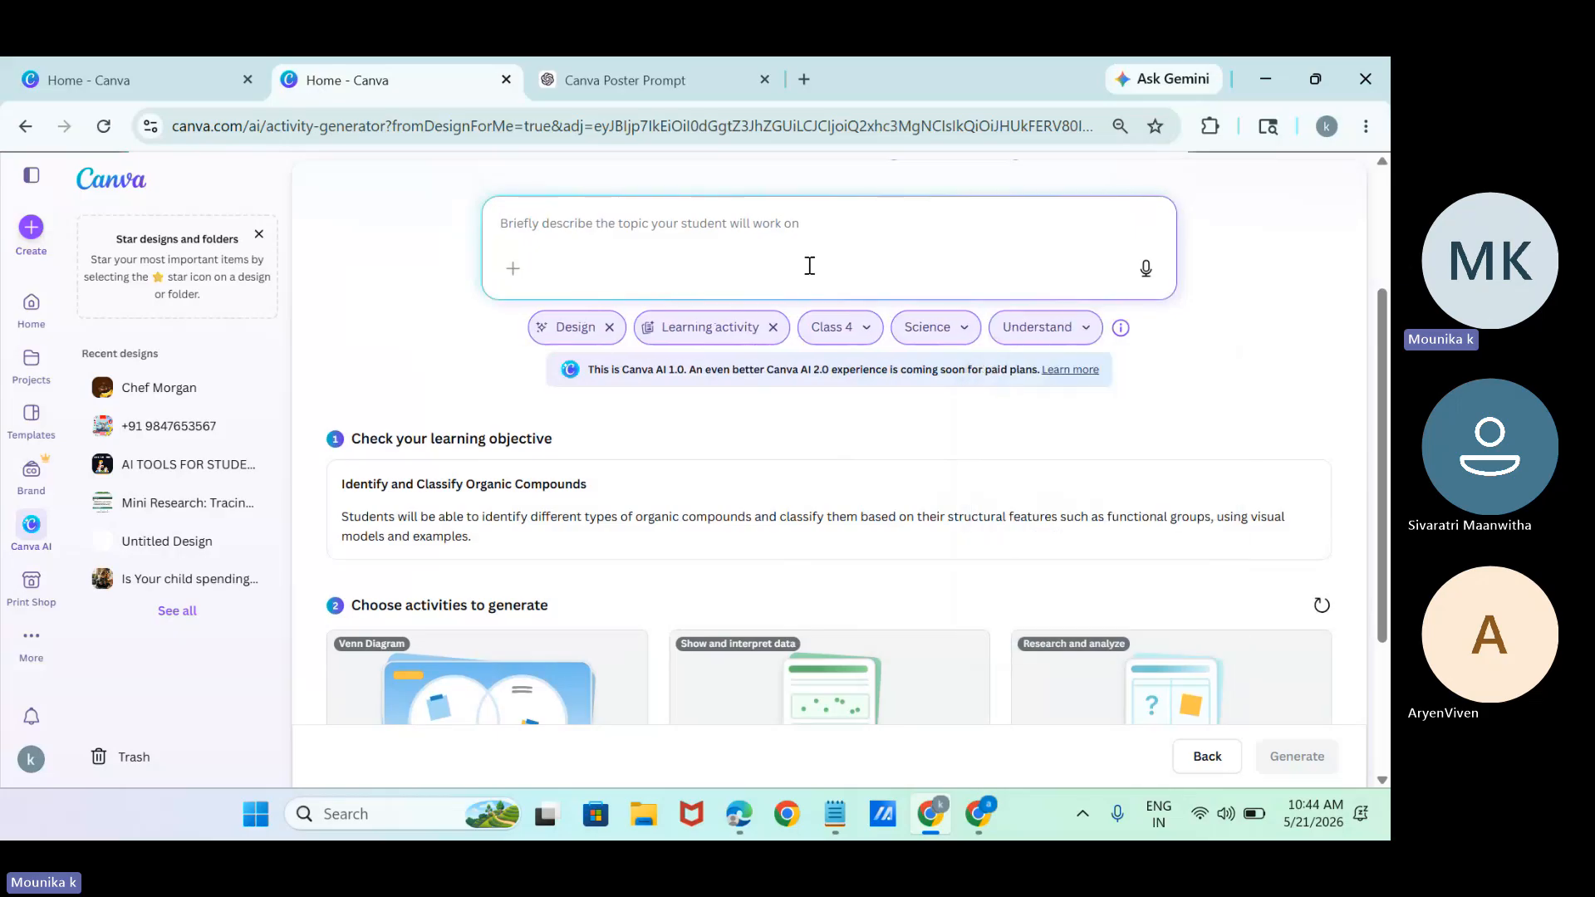
type("phot")
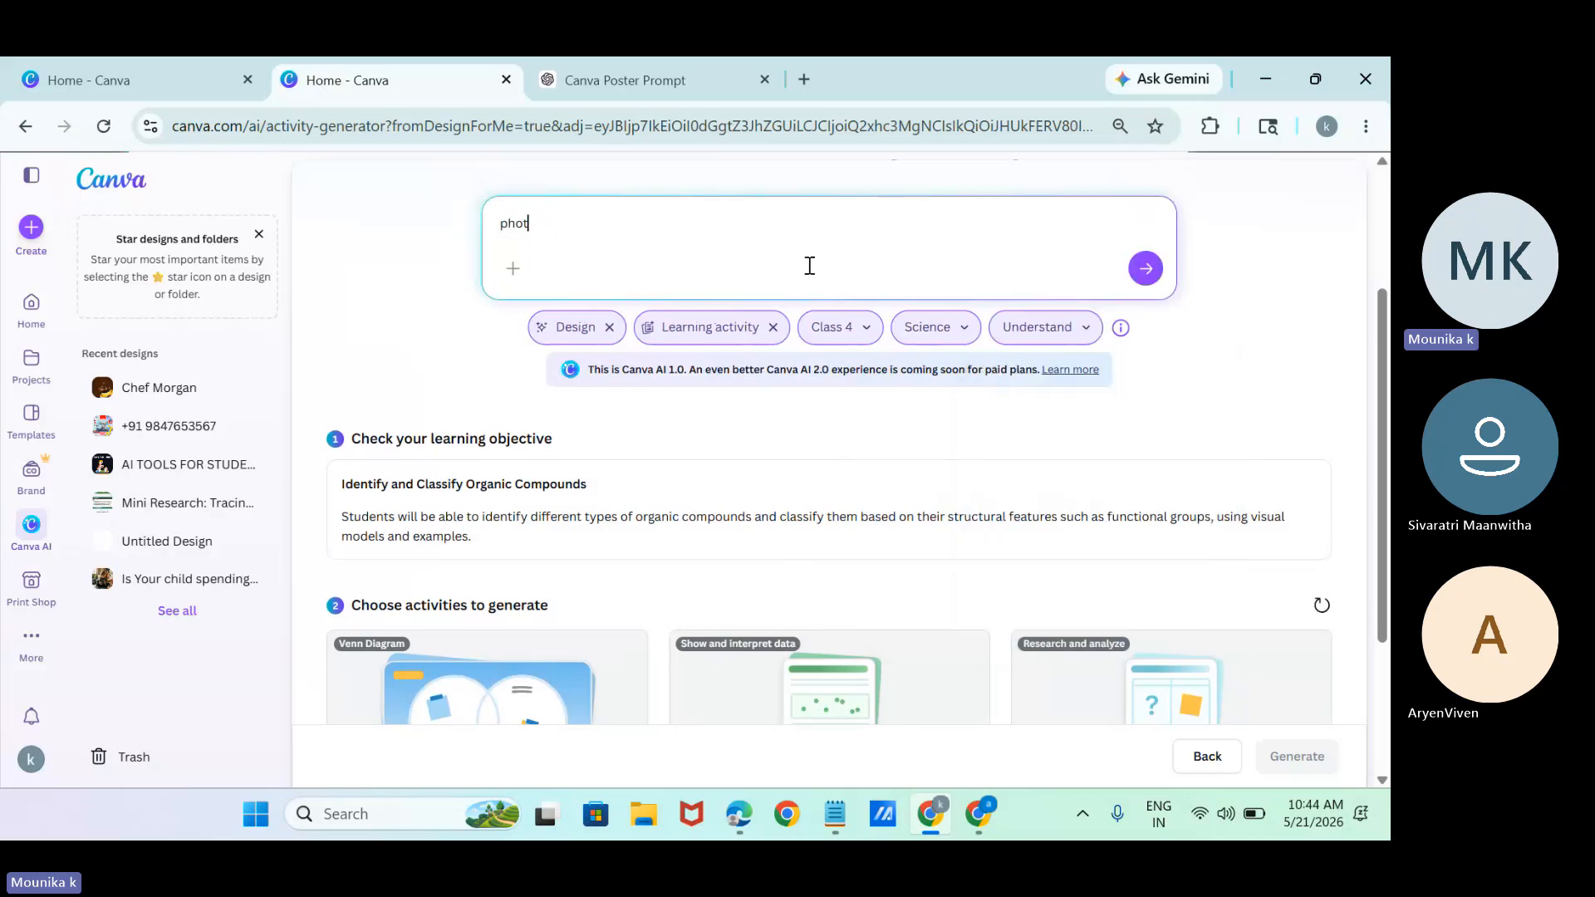
key("BackSpace")
key("BackSpace")
key("BackSpace")
type("bernoullies ")
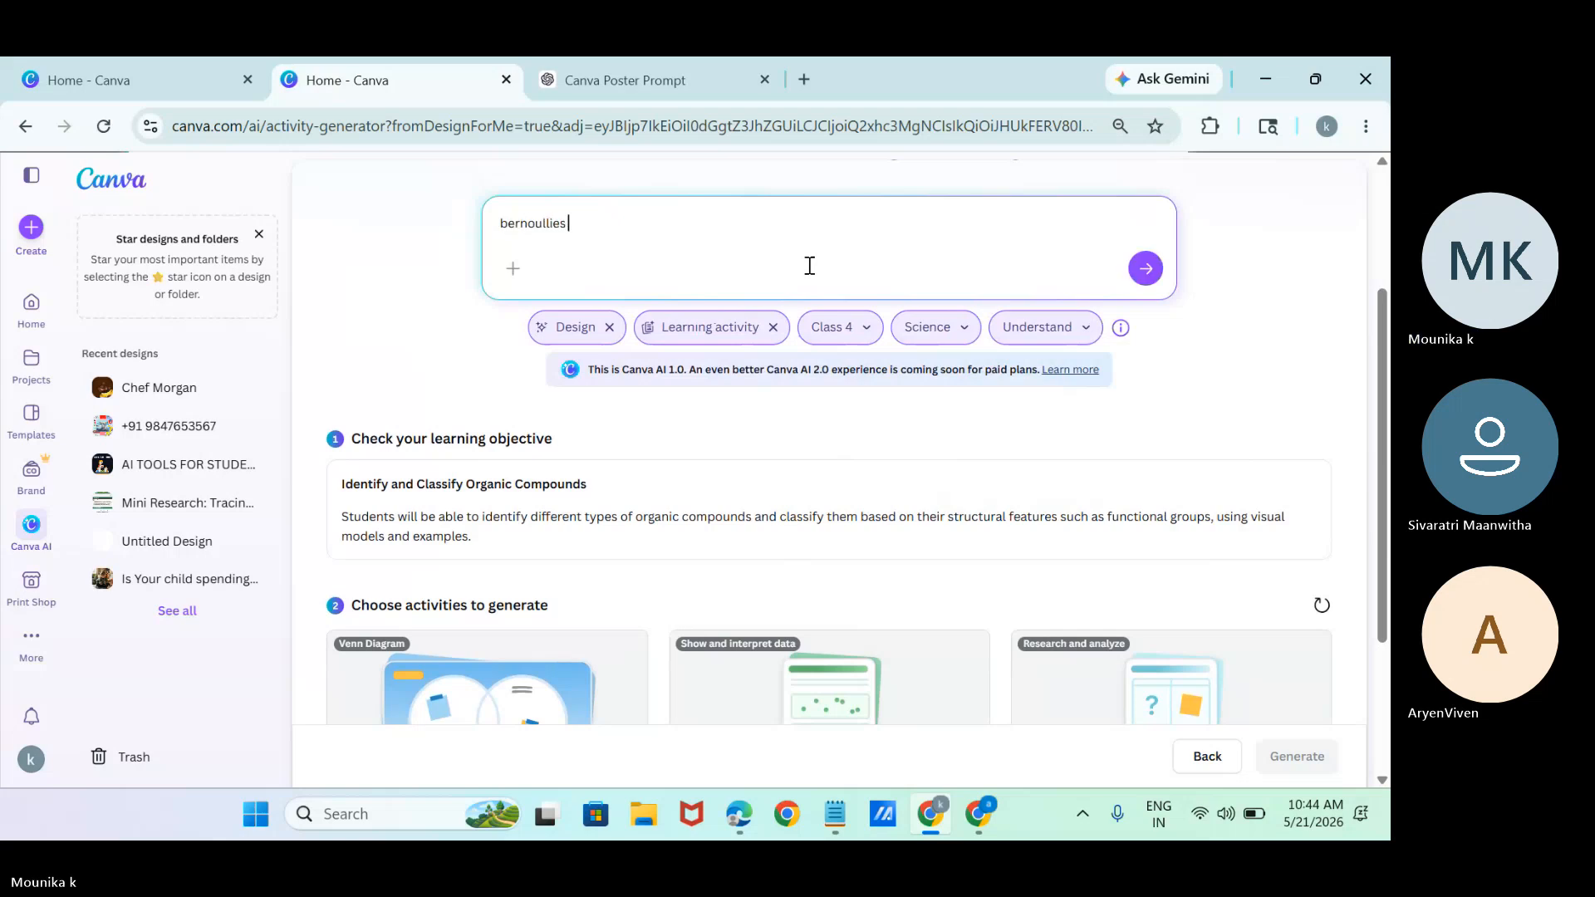
type("theorem")
key("Return")
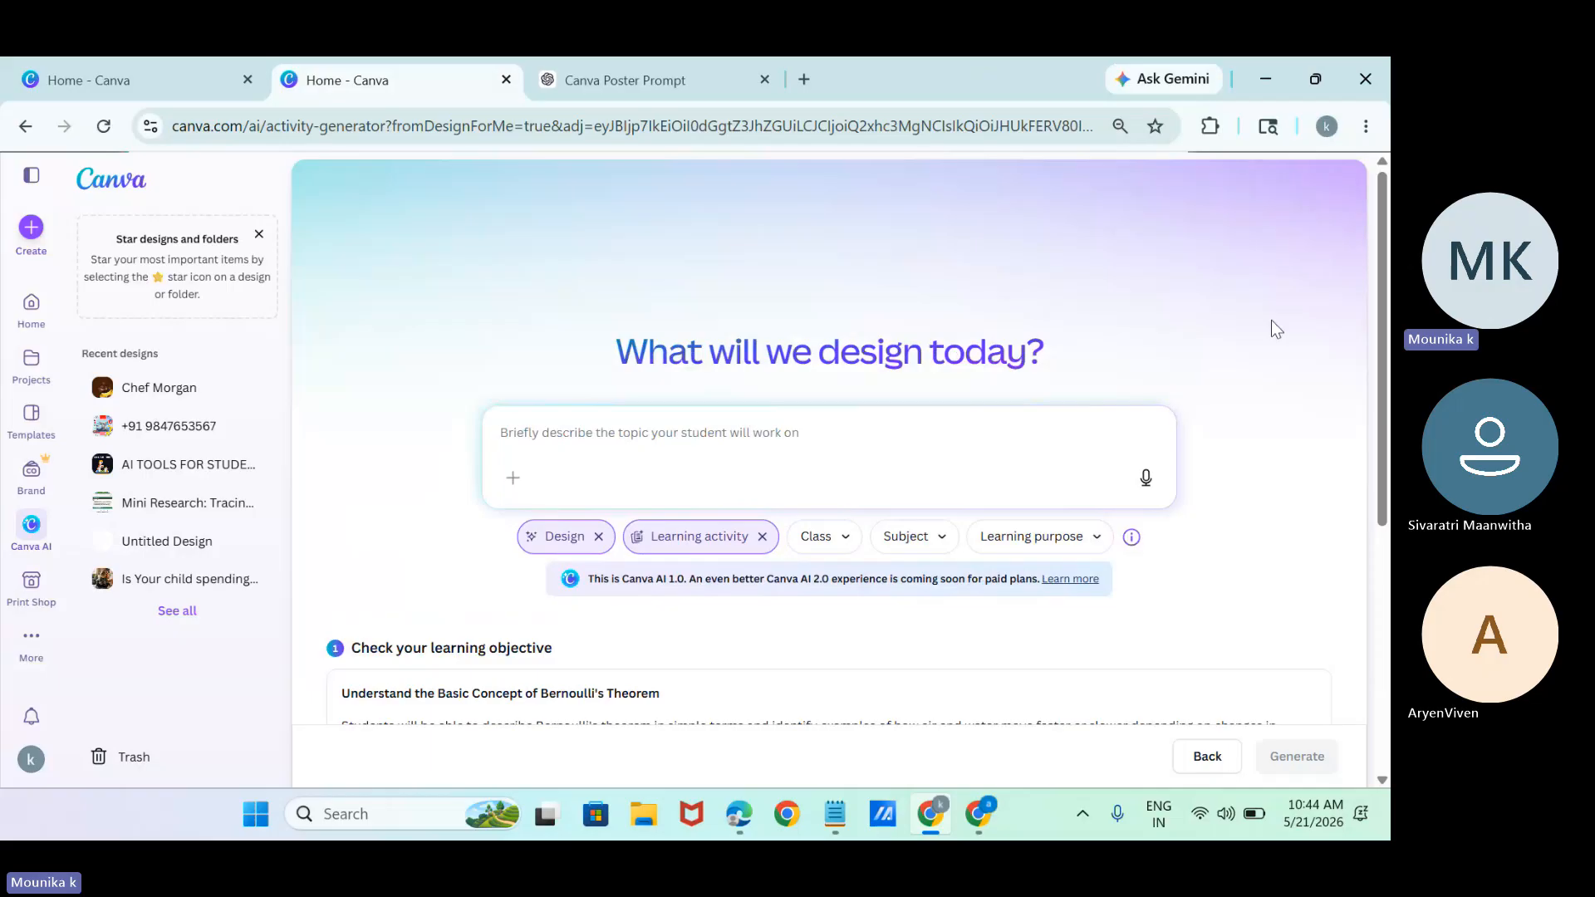
Select only the Apply and Predict: Everyday Examples activity from the suggestions and generate it.
left_click_drag(1388, 433, 1389, 688)
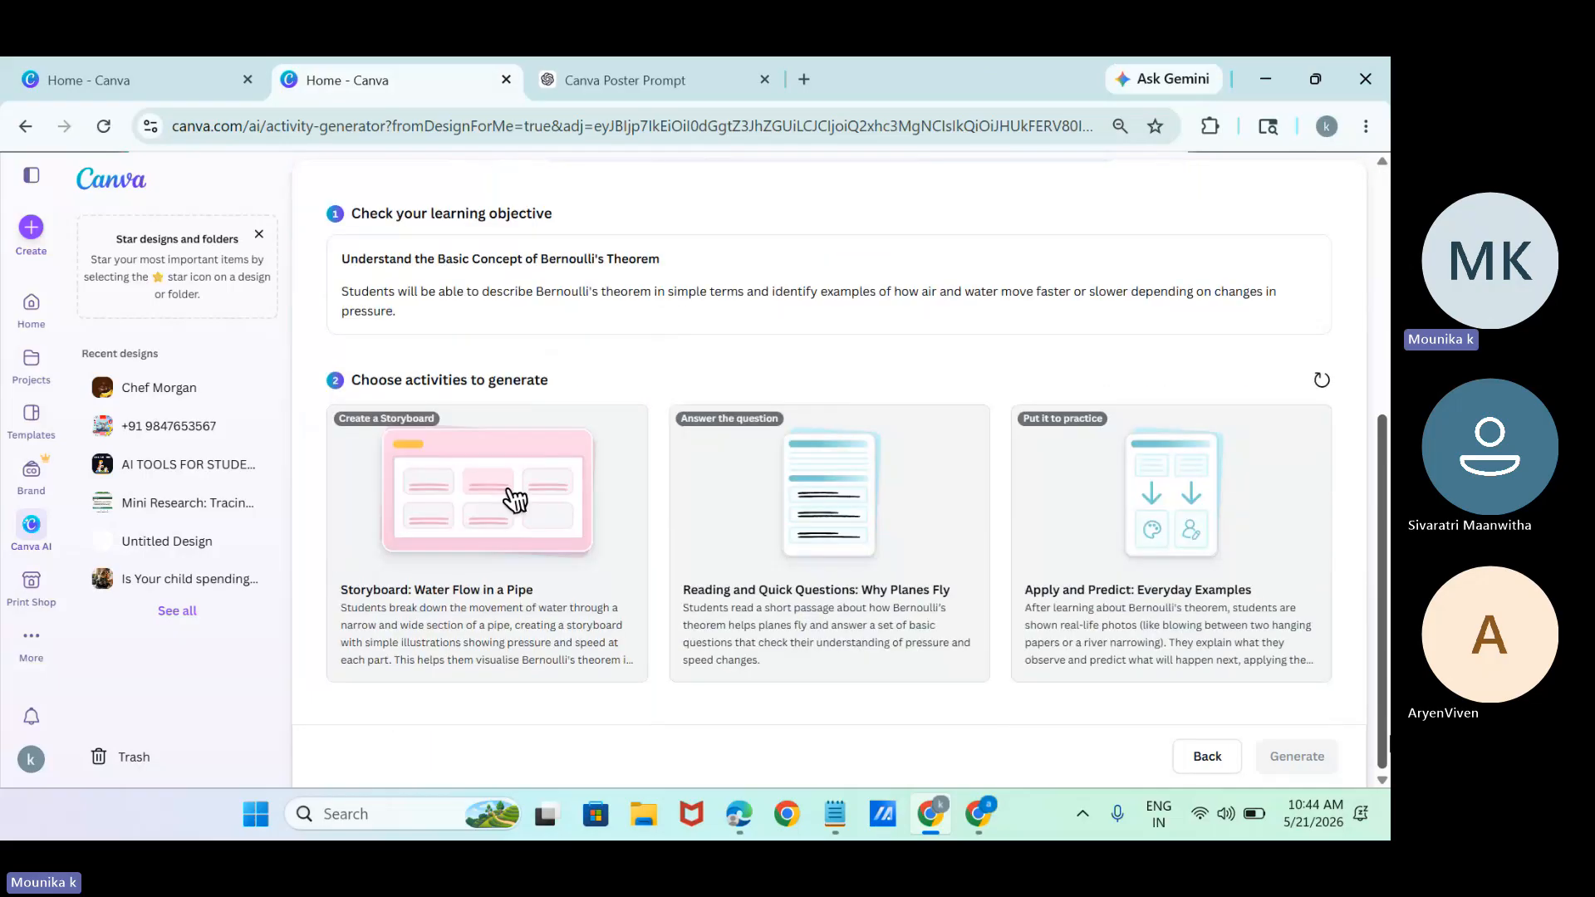
left_click(384, 564)
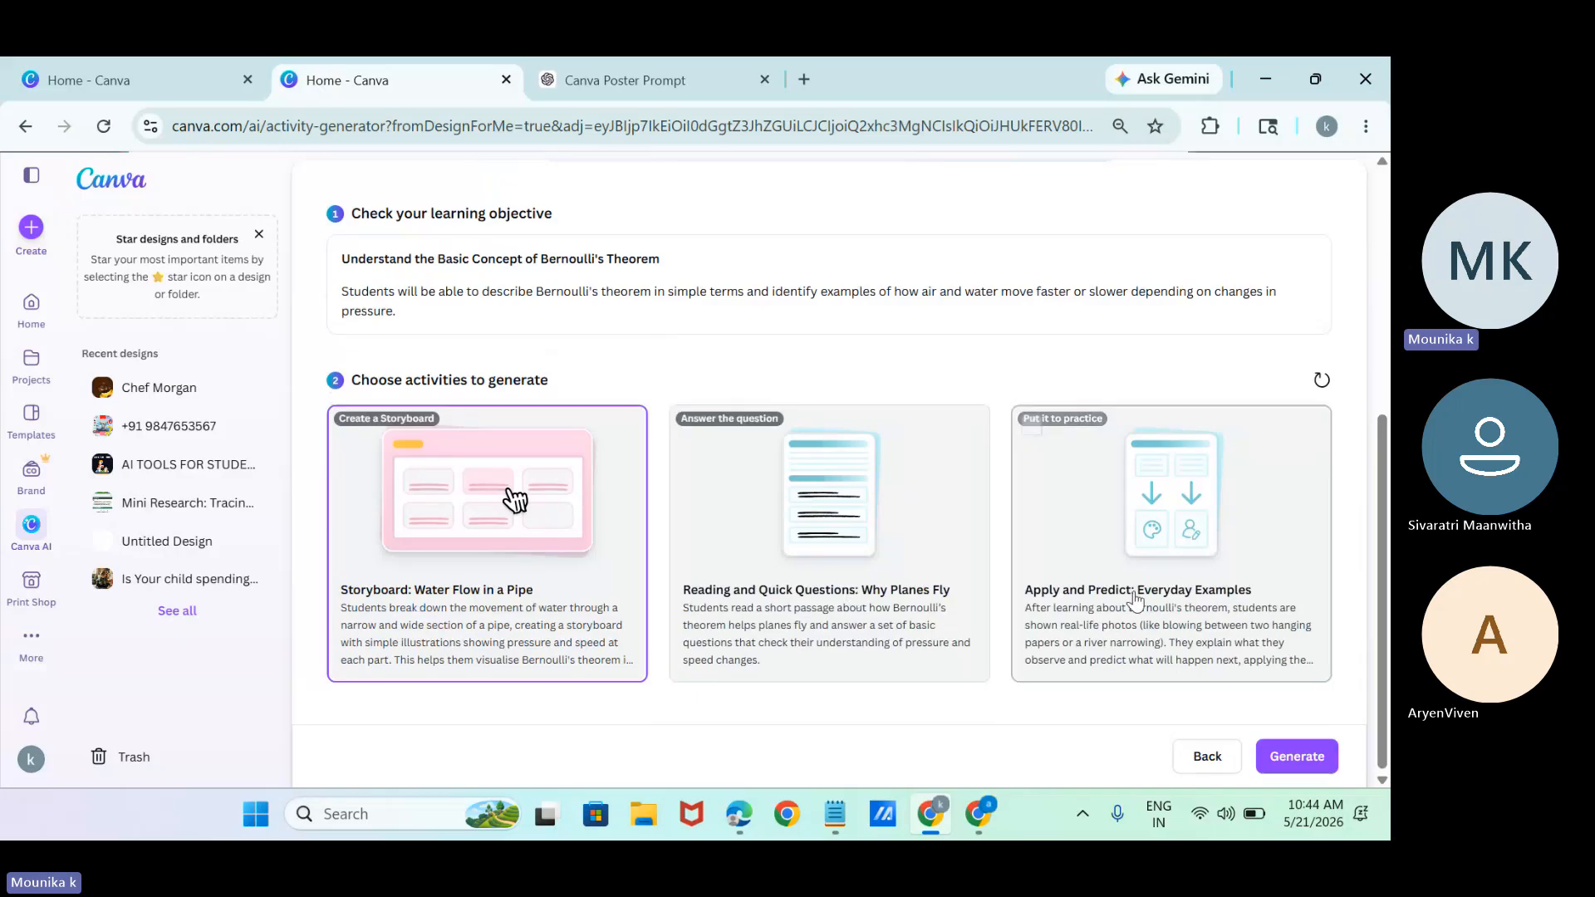
left_click(1263, 657)
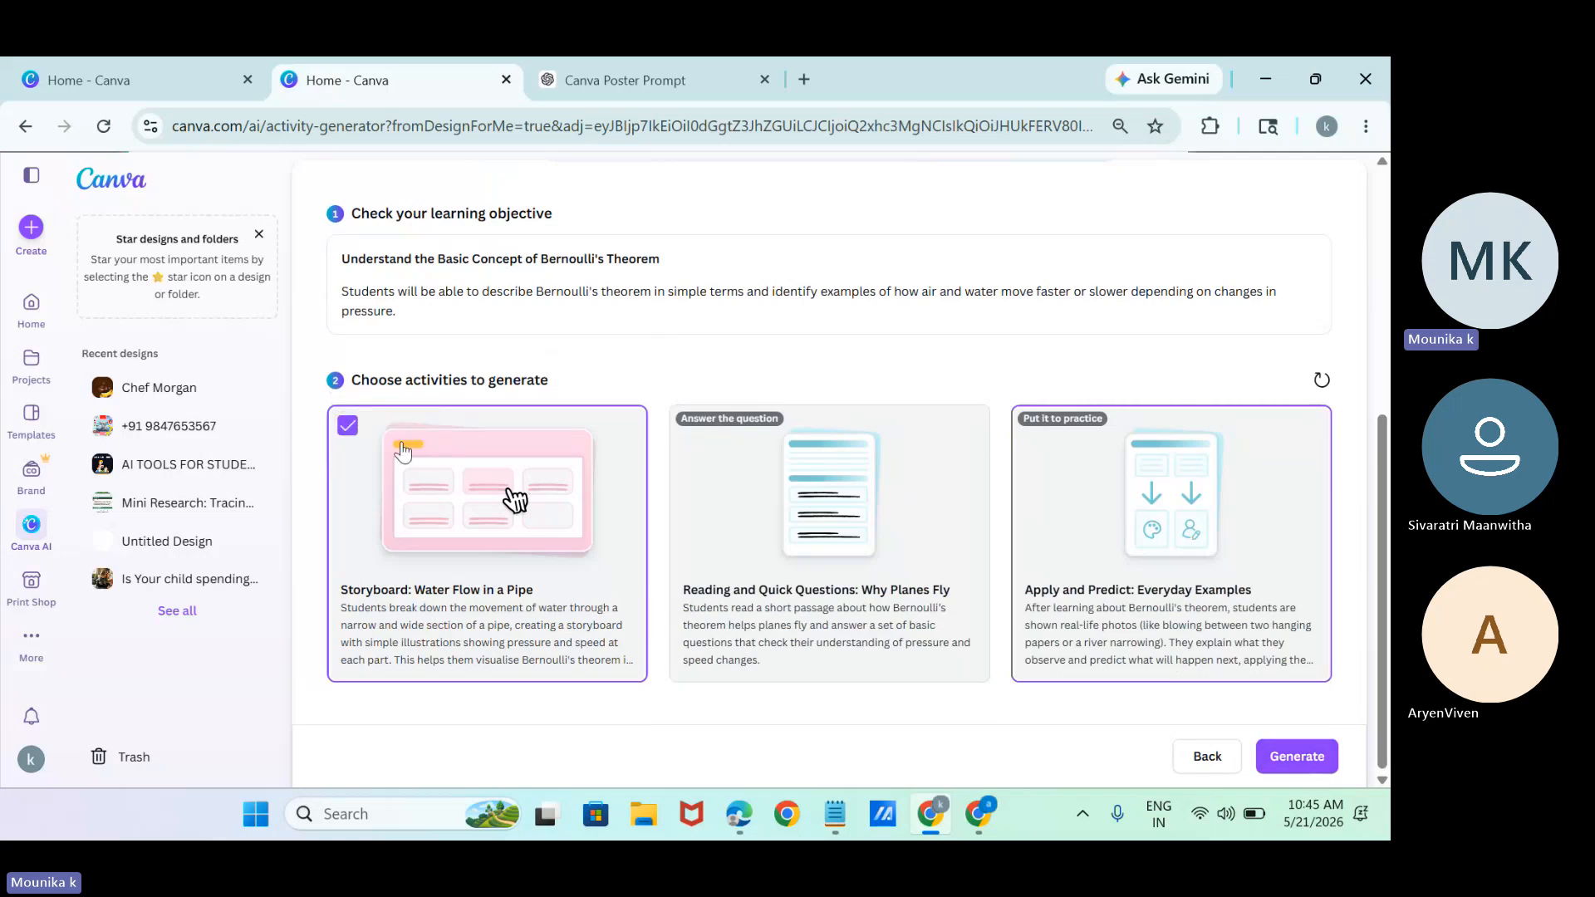
left_click(424, 511)
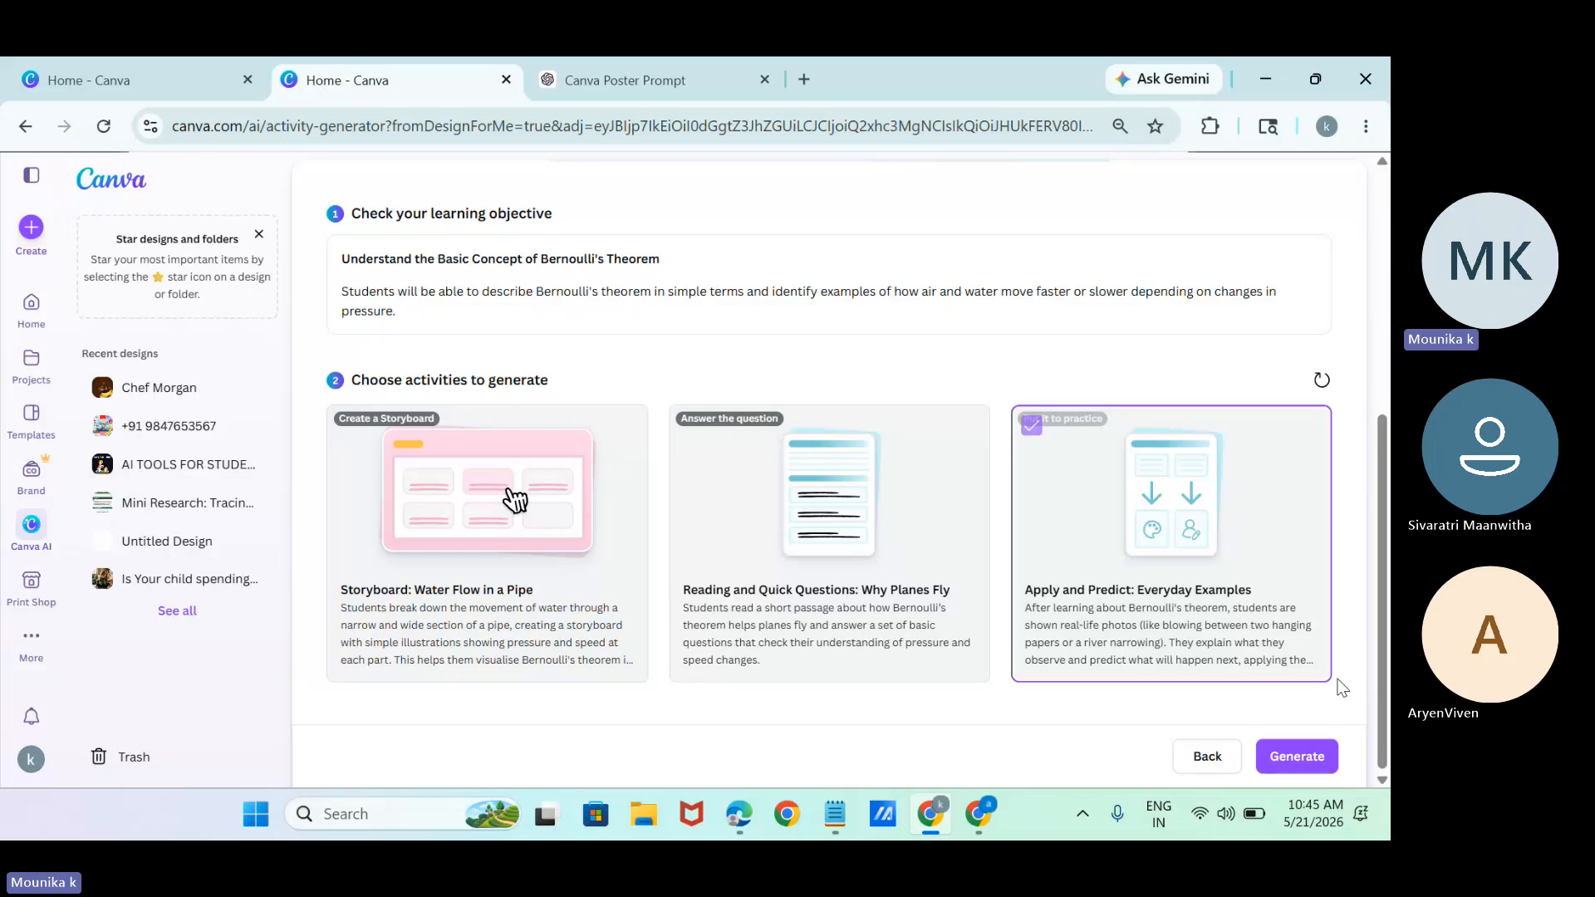
left_click(1290, 756)
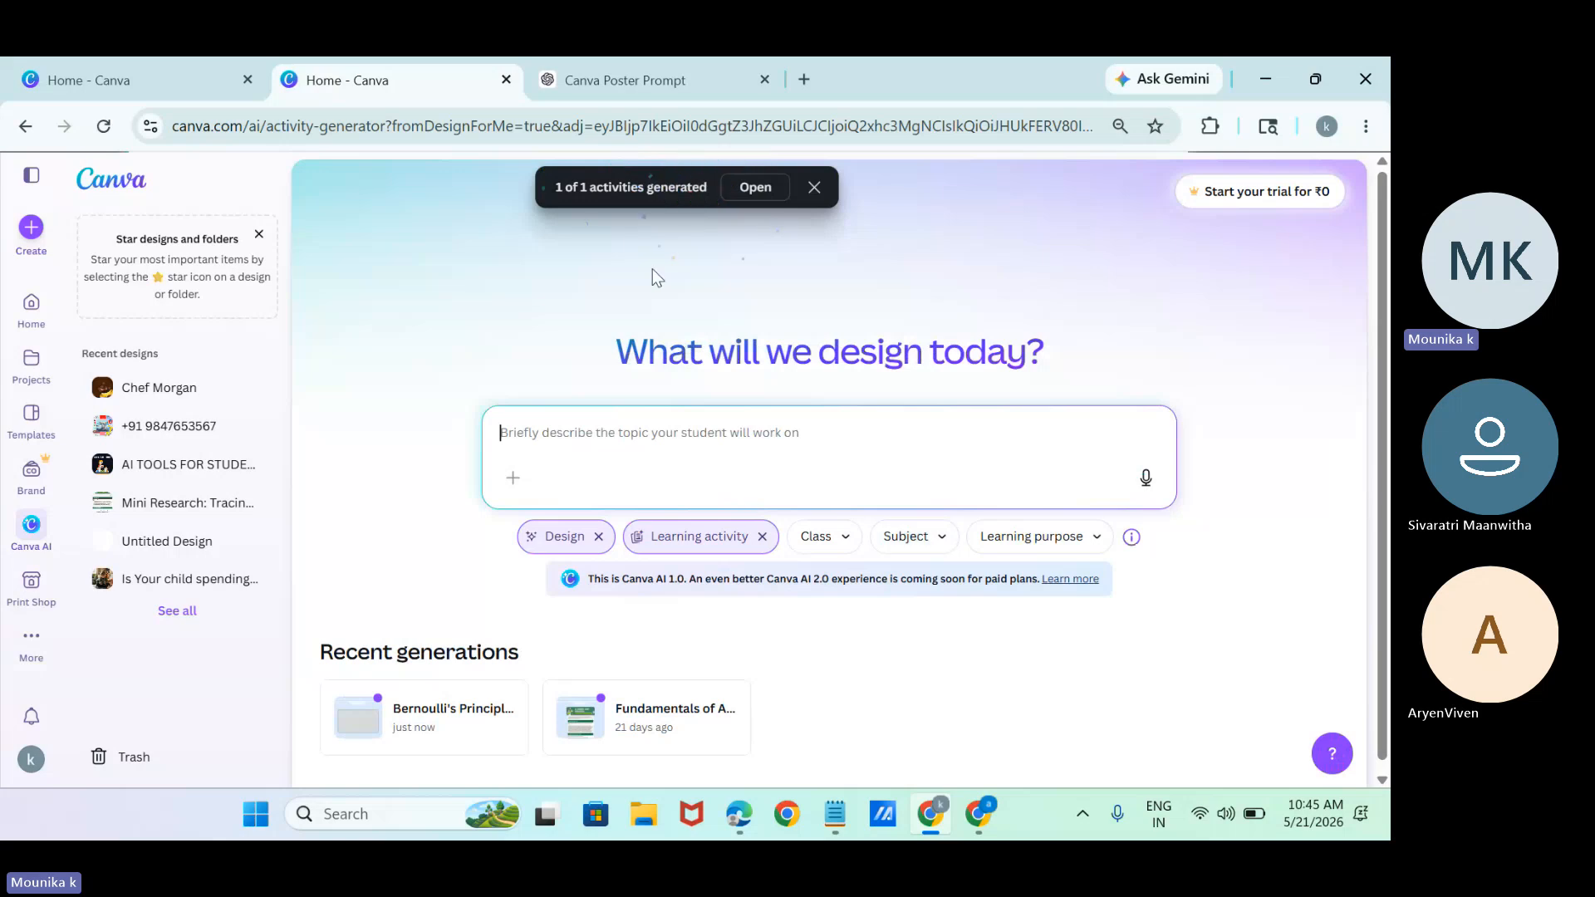
Open the generated Bernoulli's theorem activity and look through its sections down to the Think about learning questions.
left_click(753, 188)
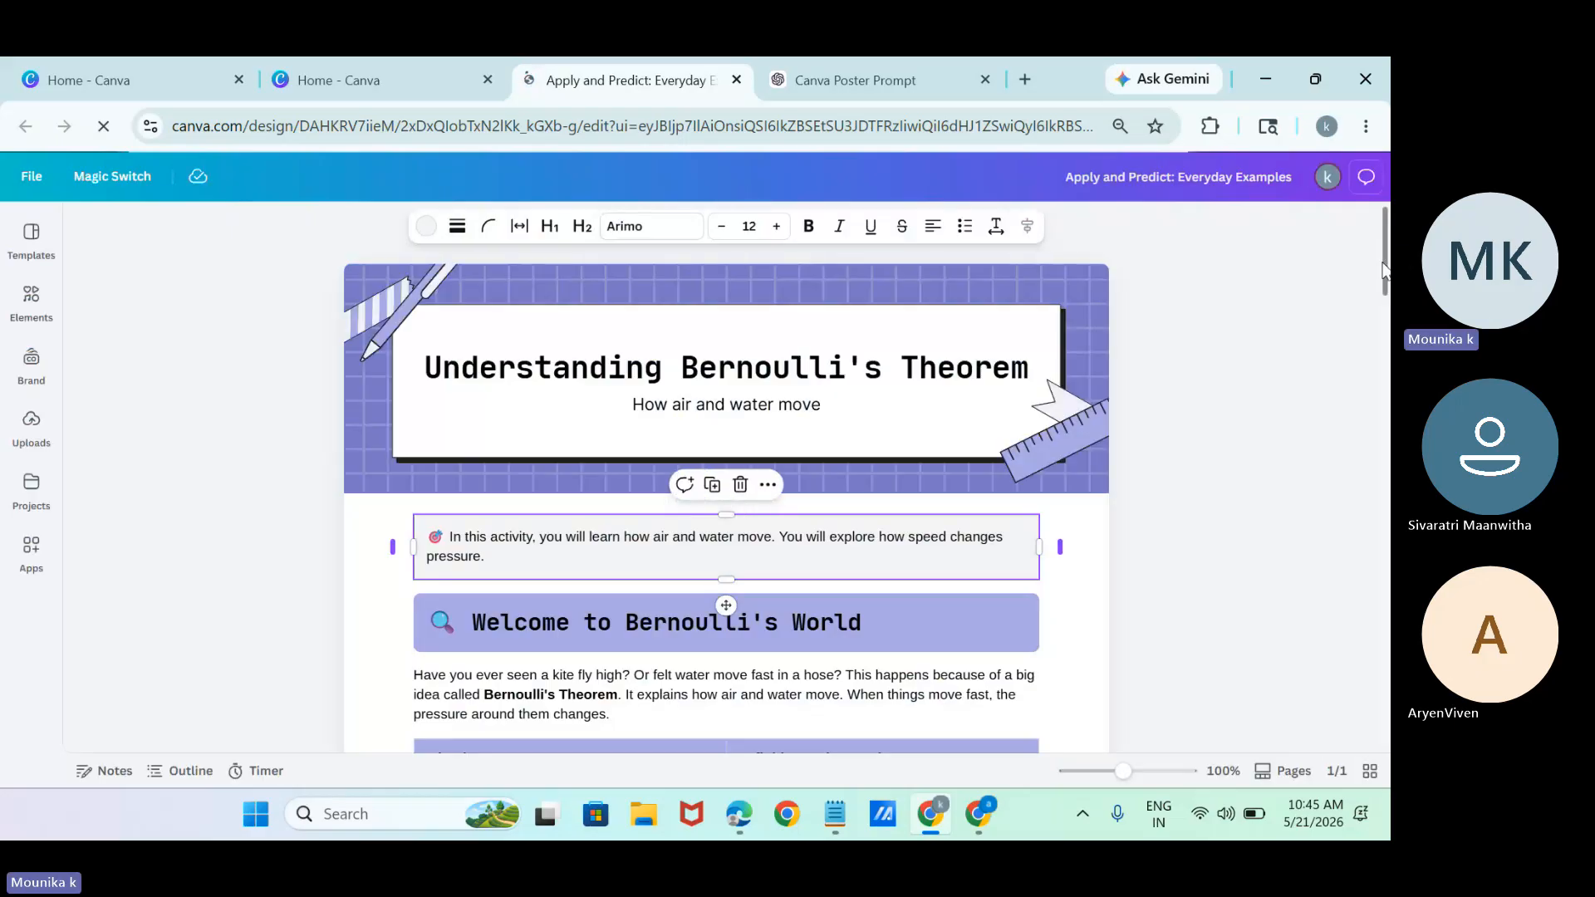
scroll(1374, 345, "down", 10)
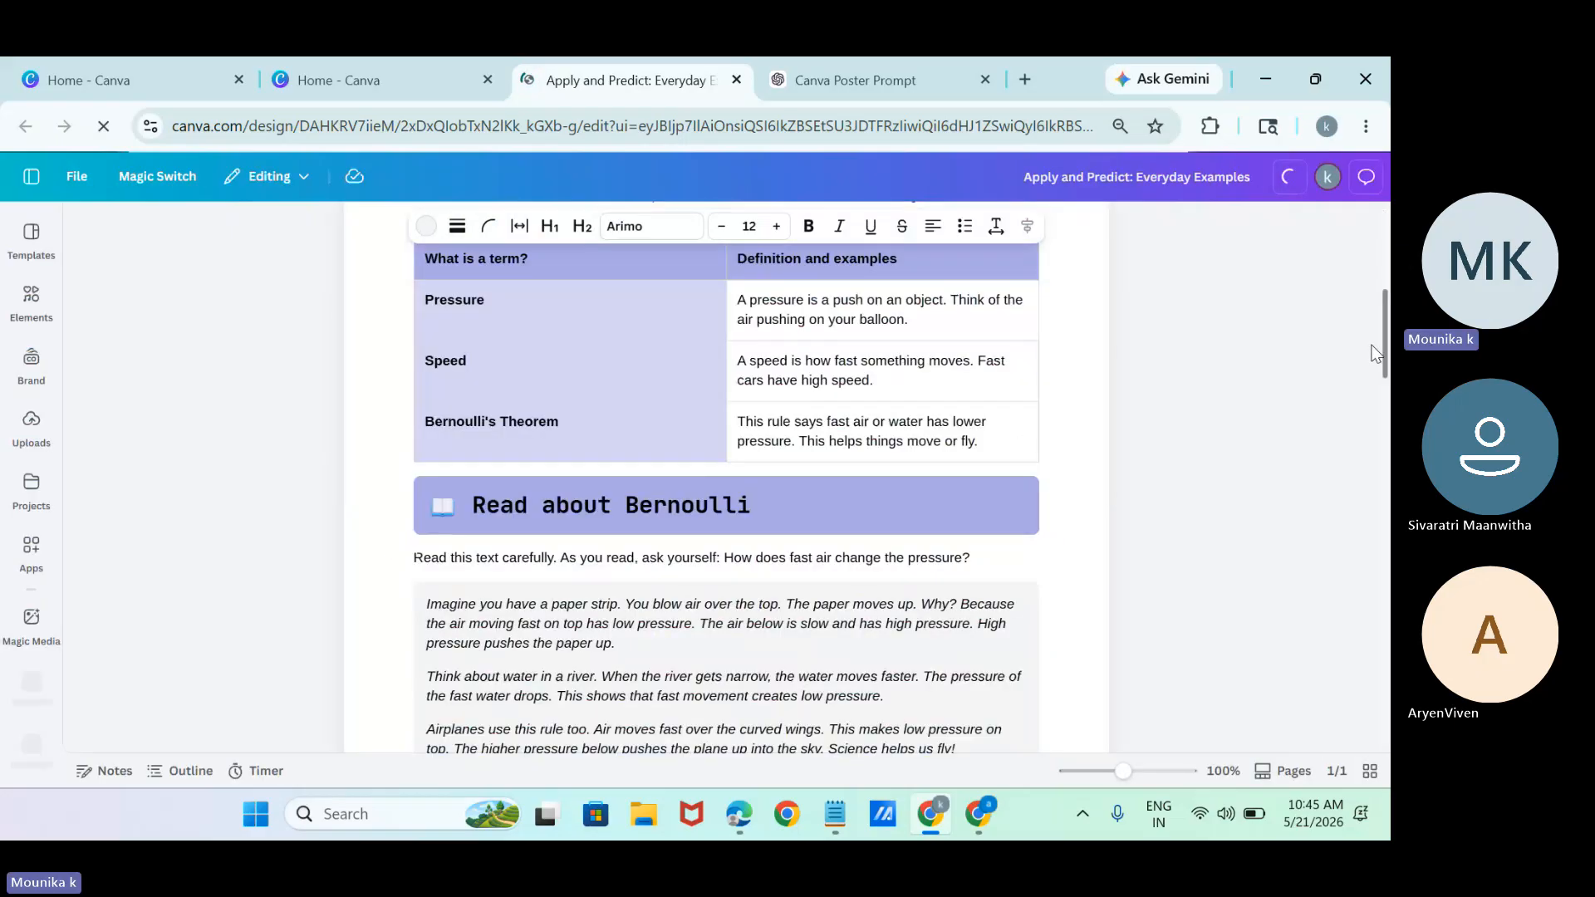
scroll(1378, 430, "down", 15)
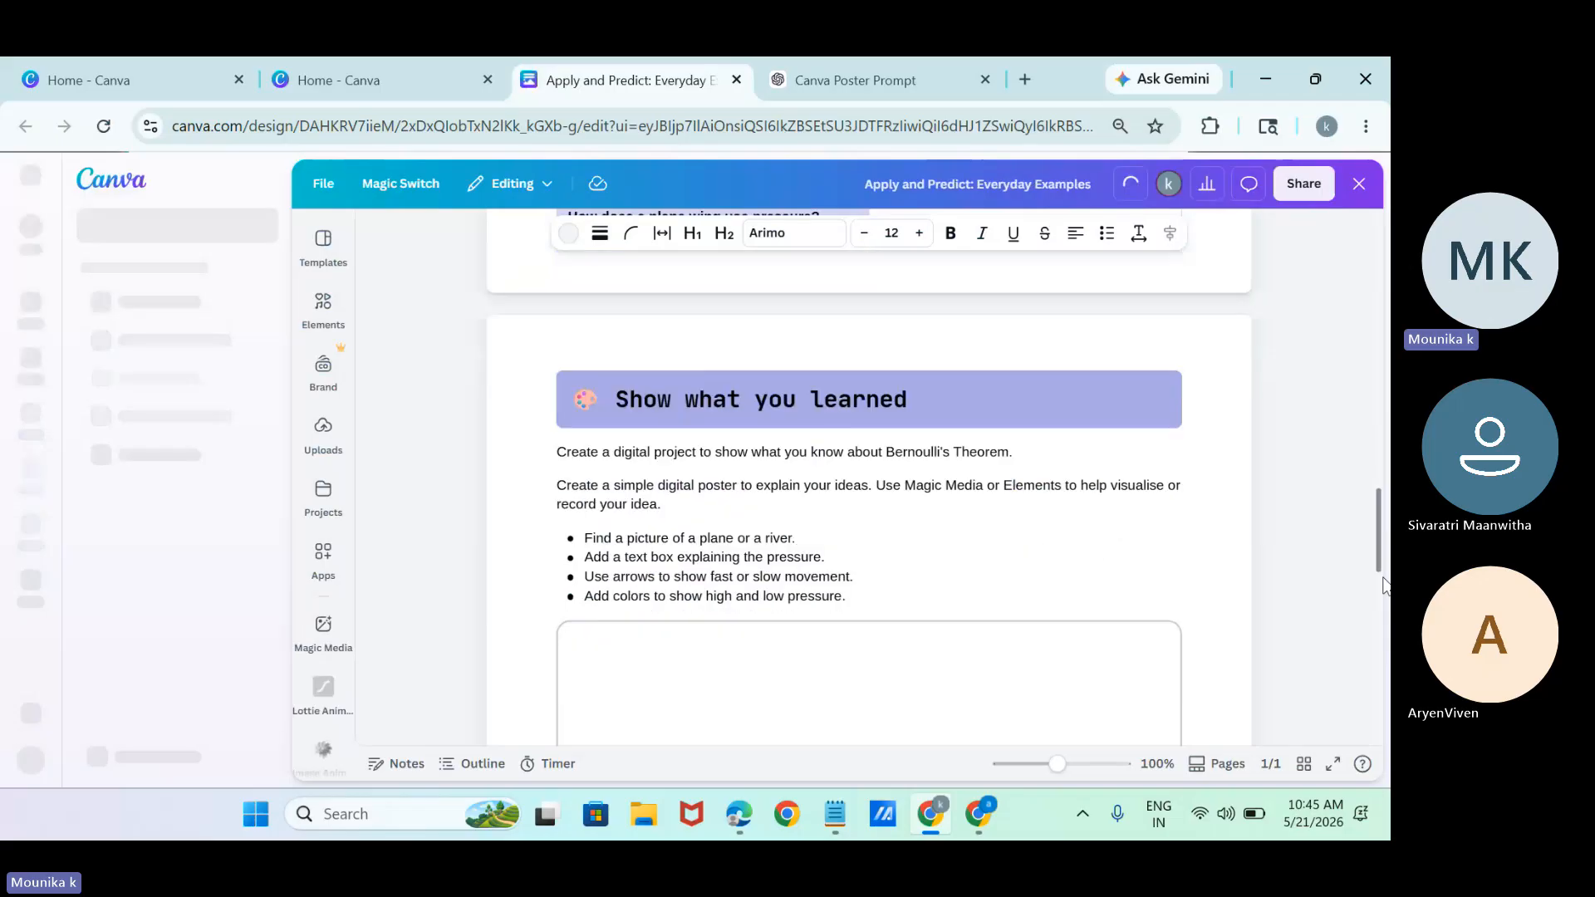
scroll(868, 498, "down", 5)
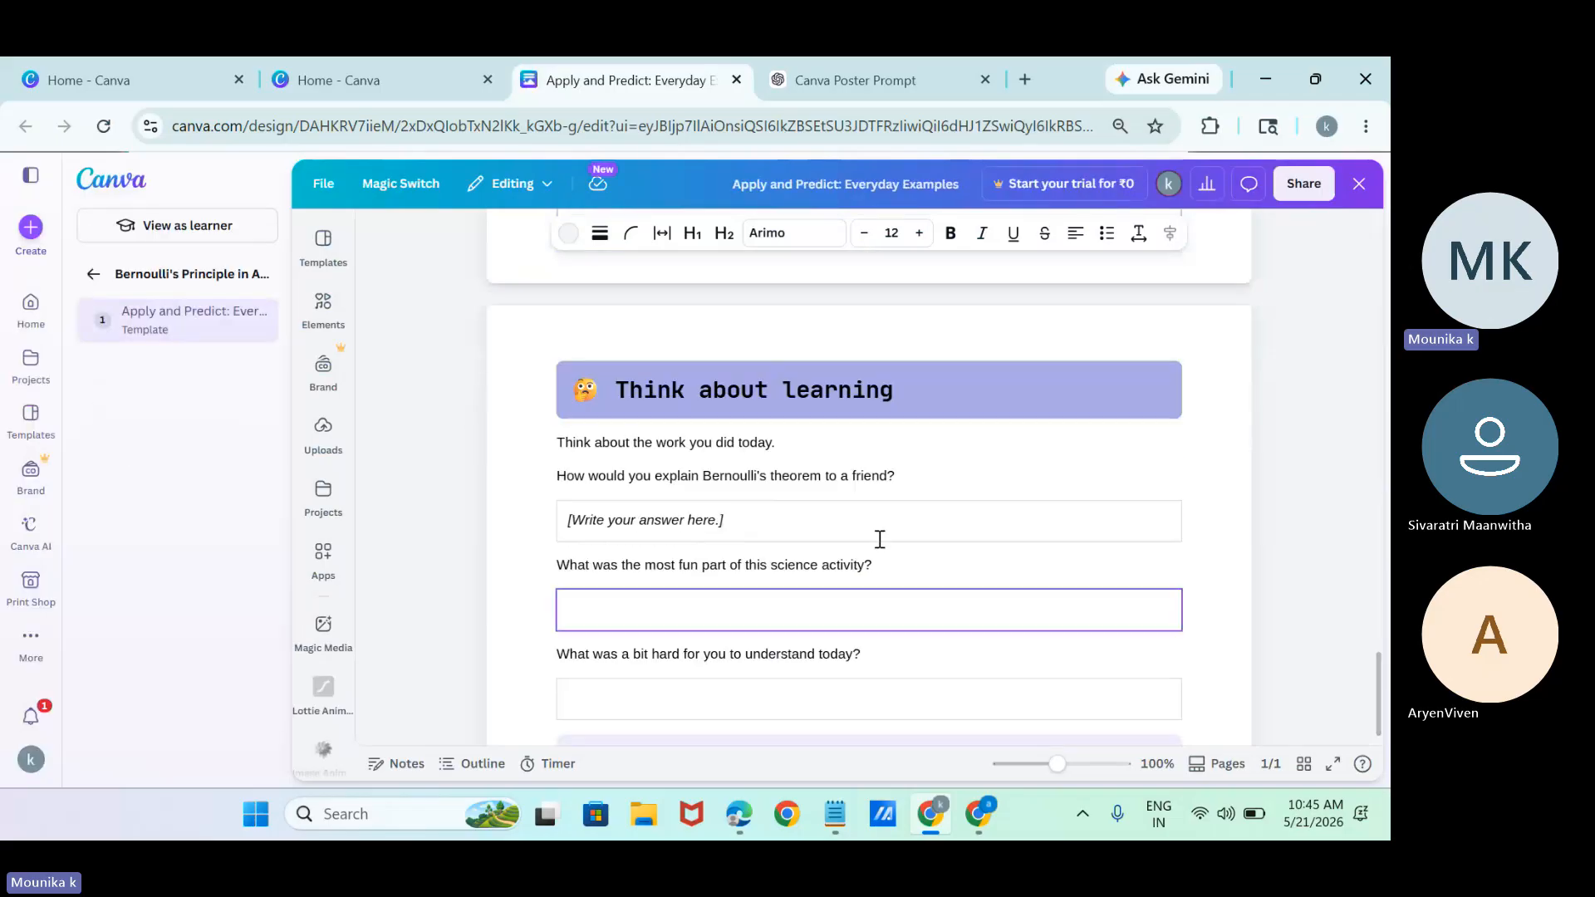
Close the activity, return to Canva AI, and load the Biology quiz example prompt for the Code option.
left_click(1359, 184)
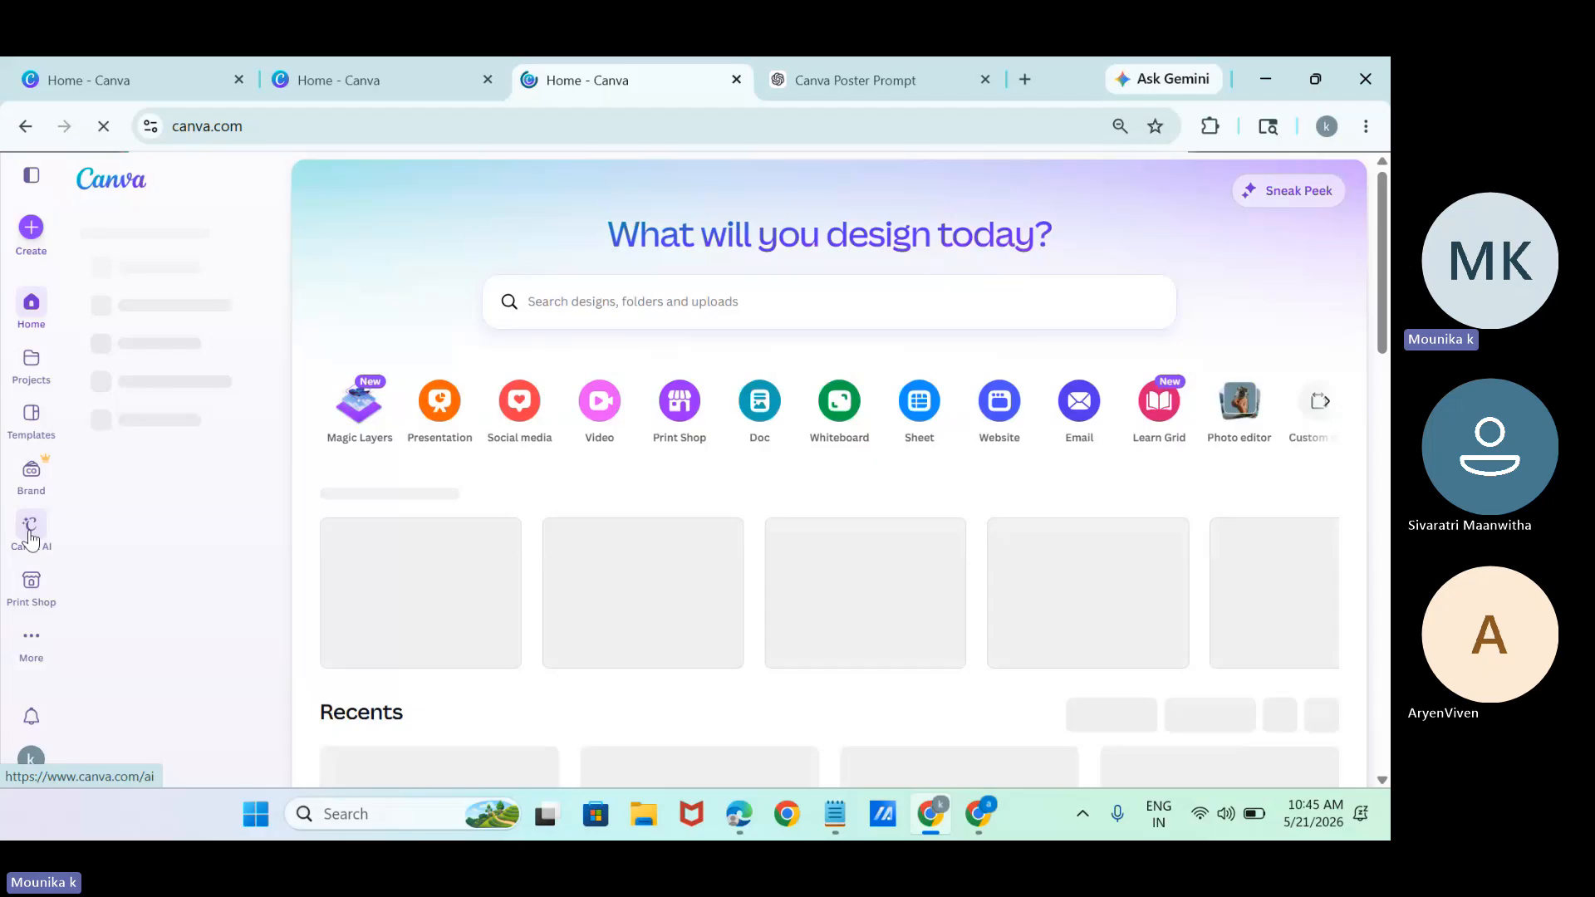
left_click(30, 532)
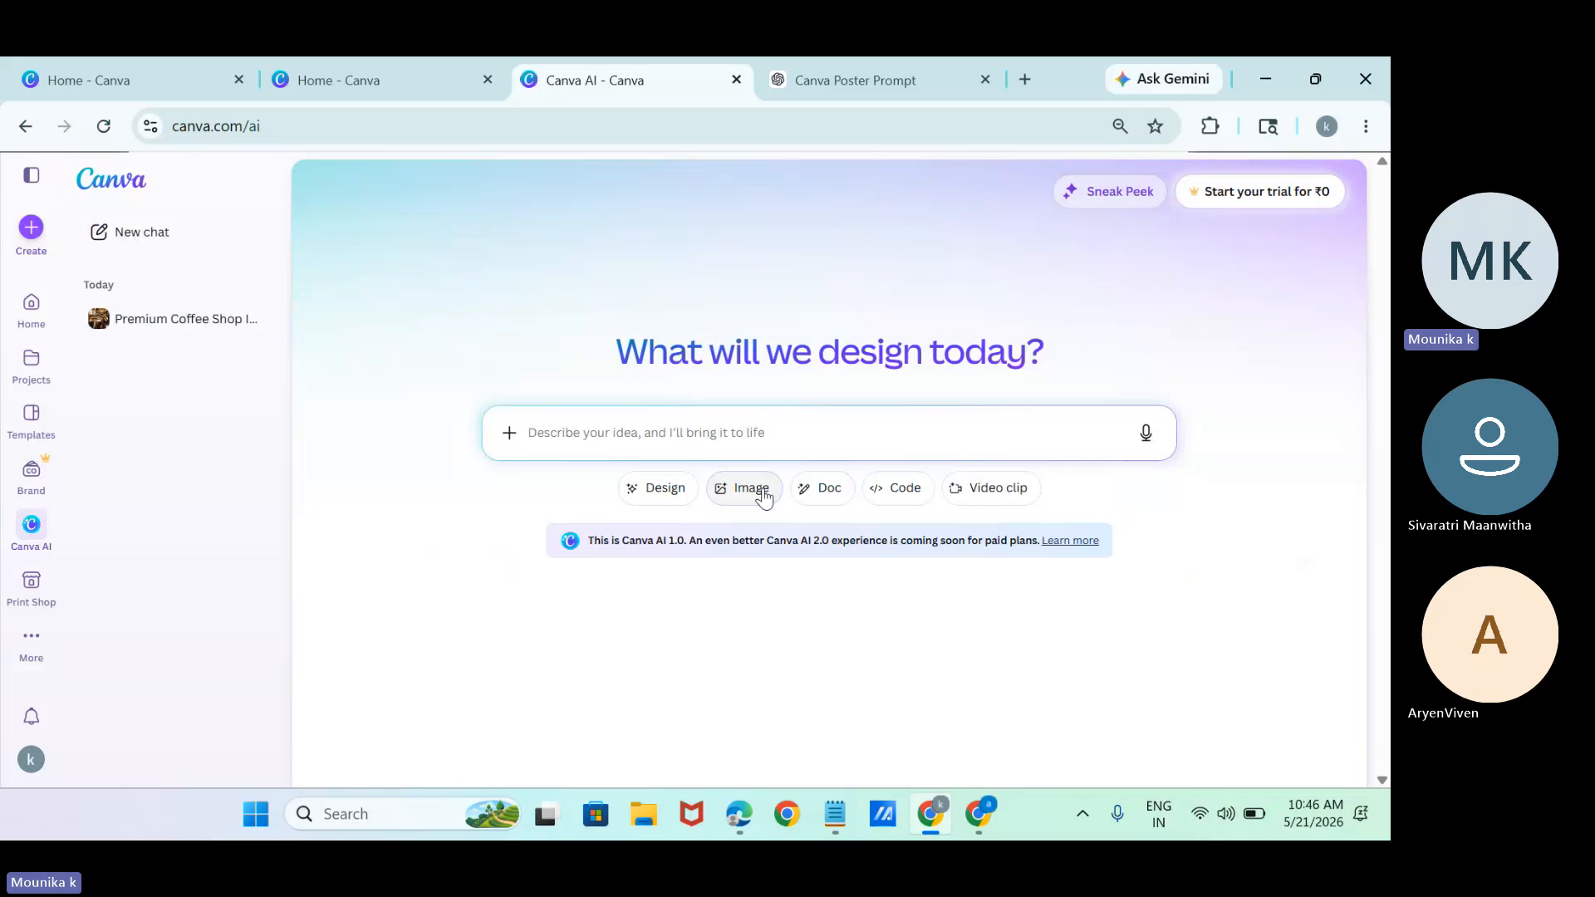
left_click(905, 491)
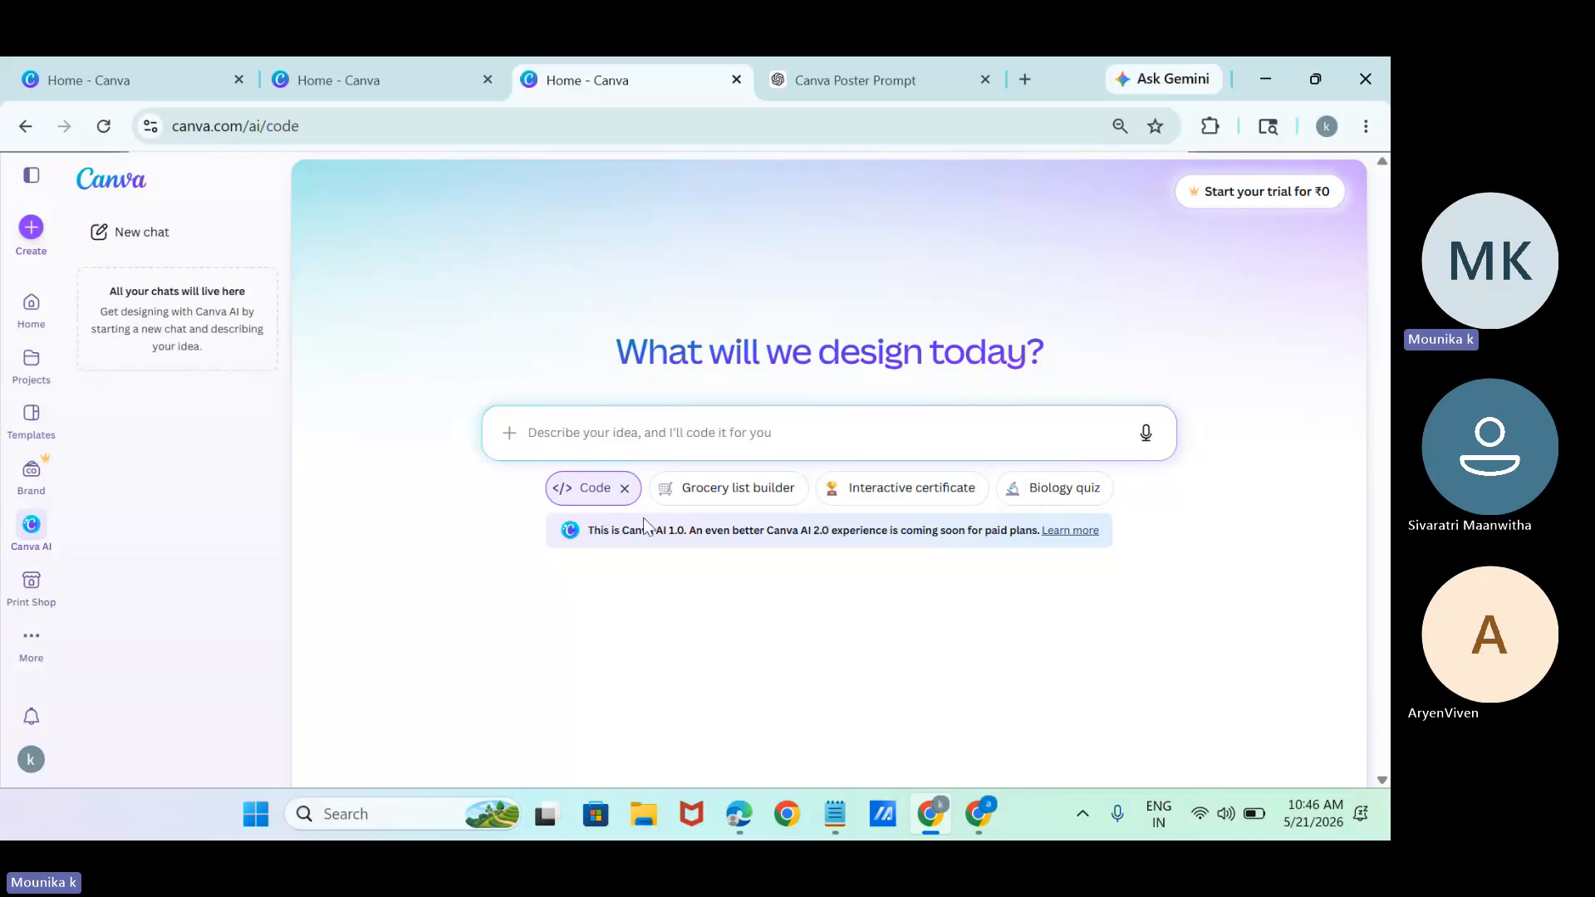
left_click(1067, 494)
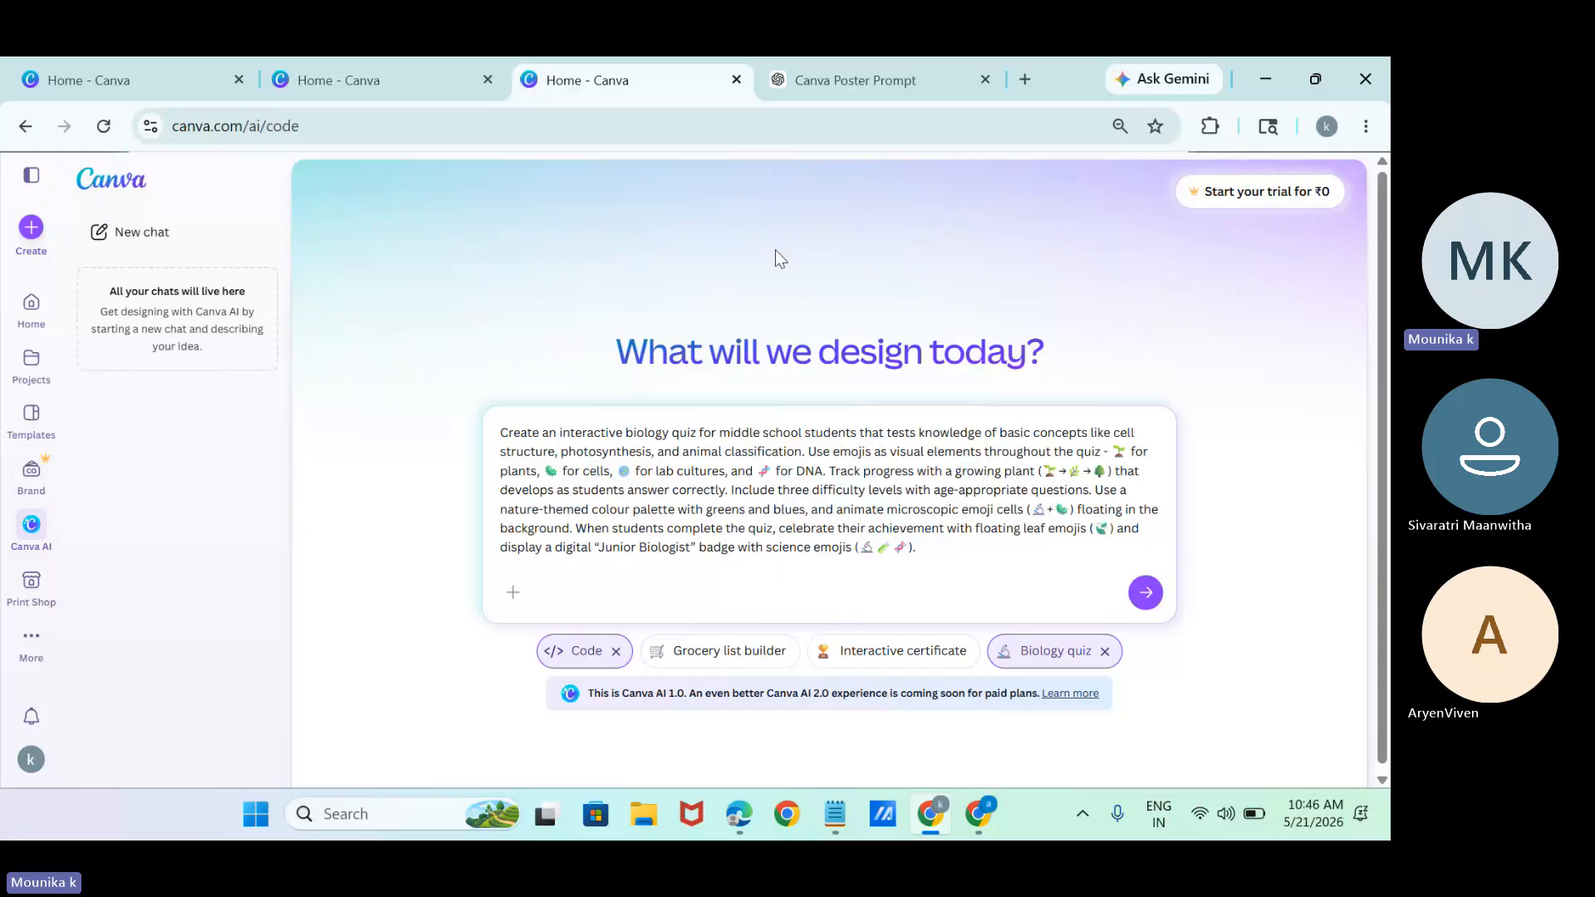
Switch to ChatGPT and dictate a request for Canva AI code for a Class 8 all-subject, chapter-wise quiz with around 20 questions per chapter and wrong-answer explanations.
left_click(859, 73)
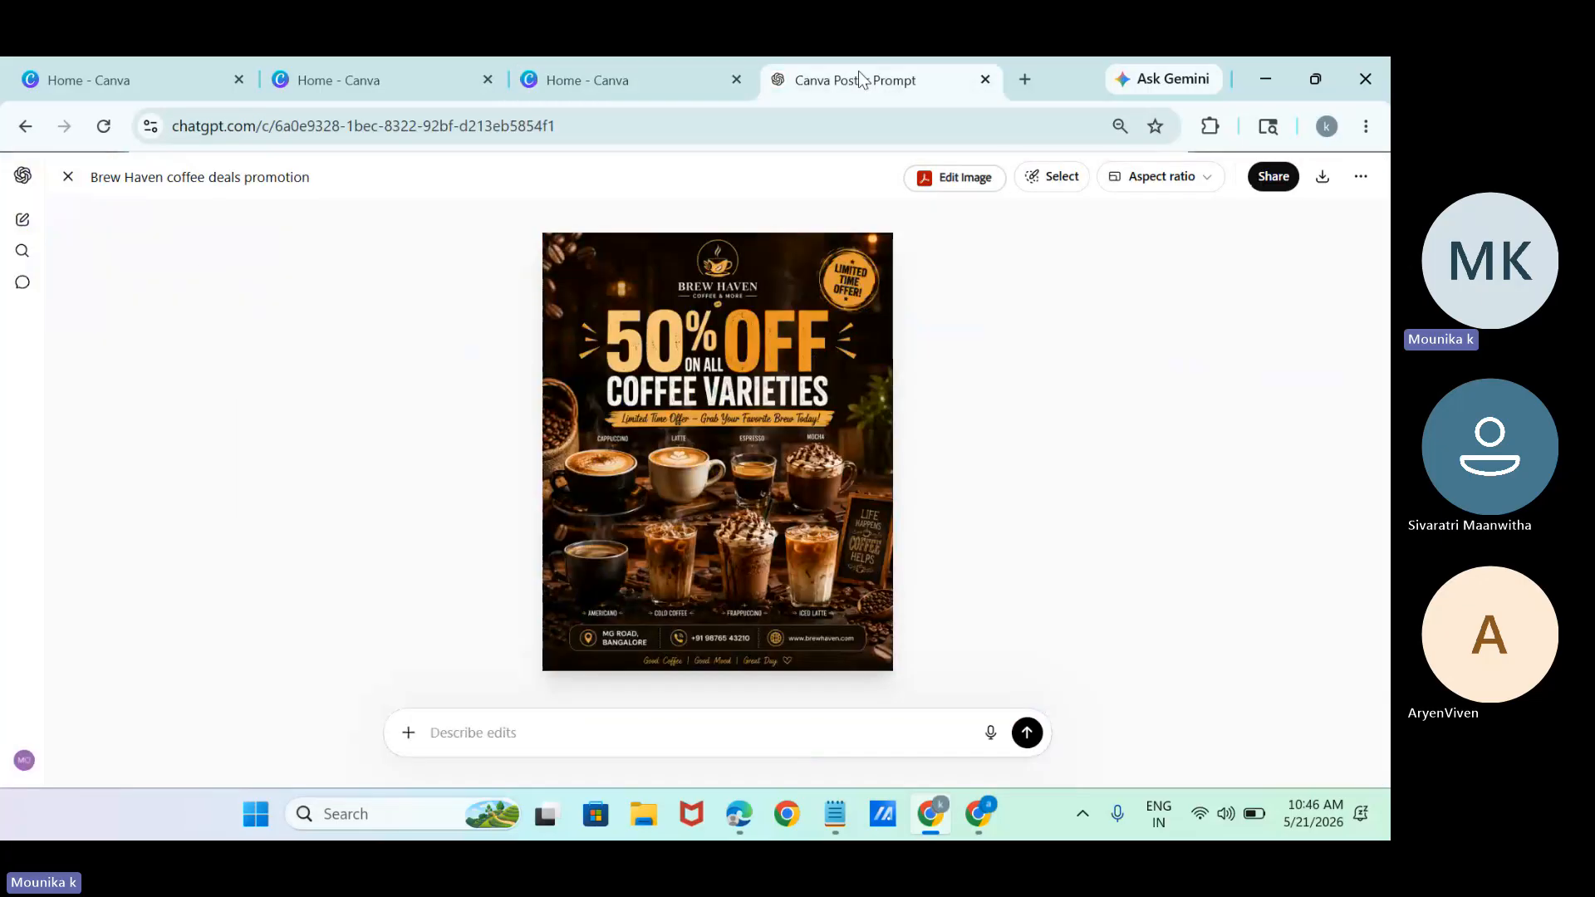
left_click(68, 177)
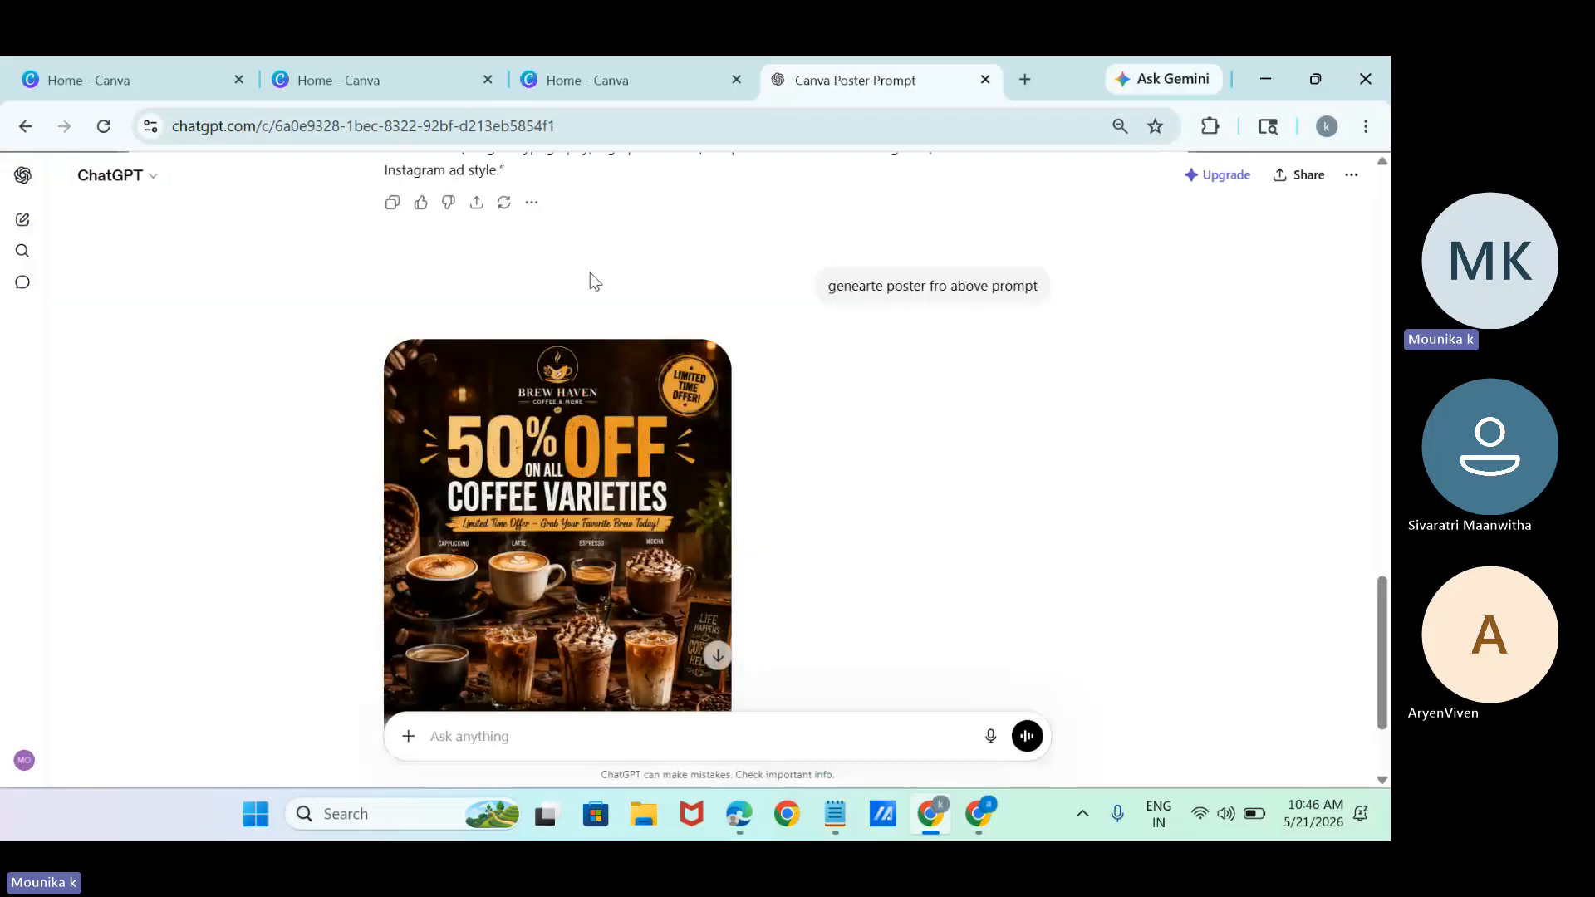
left_click(986, 734)
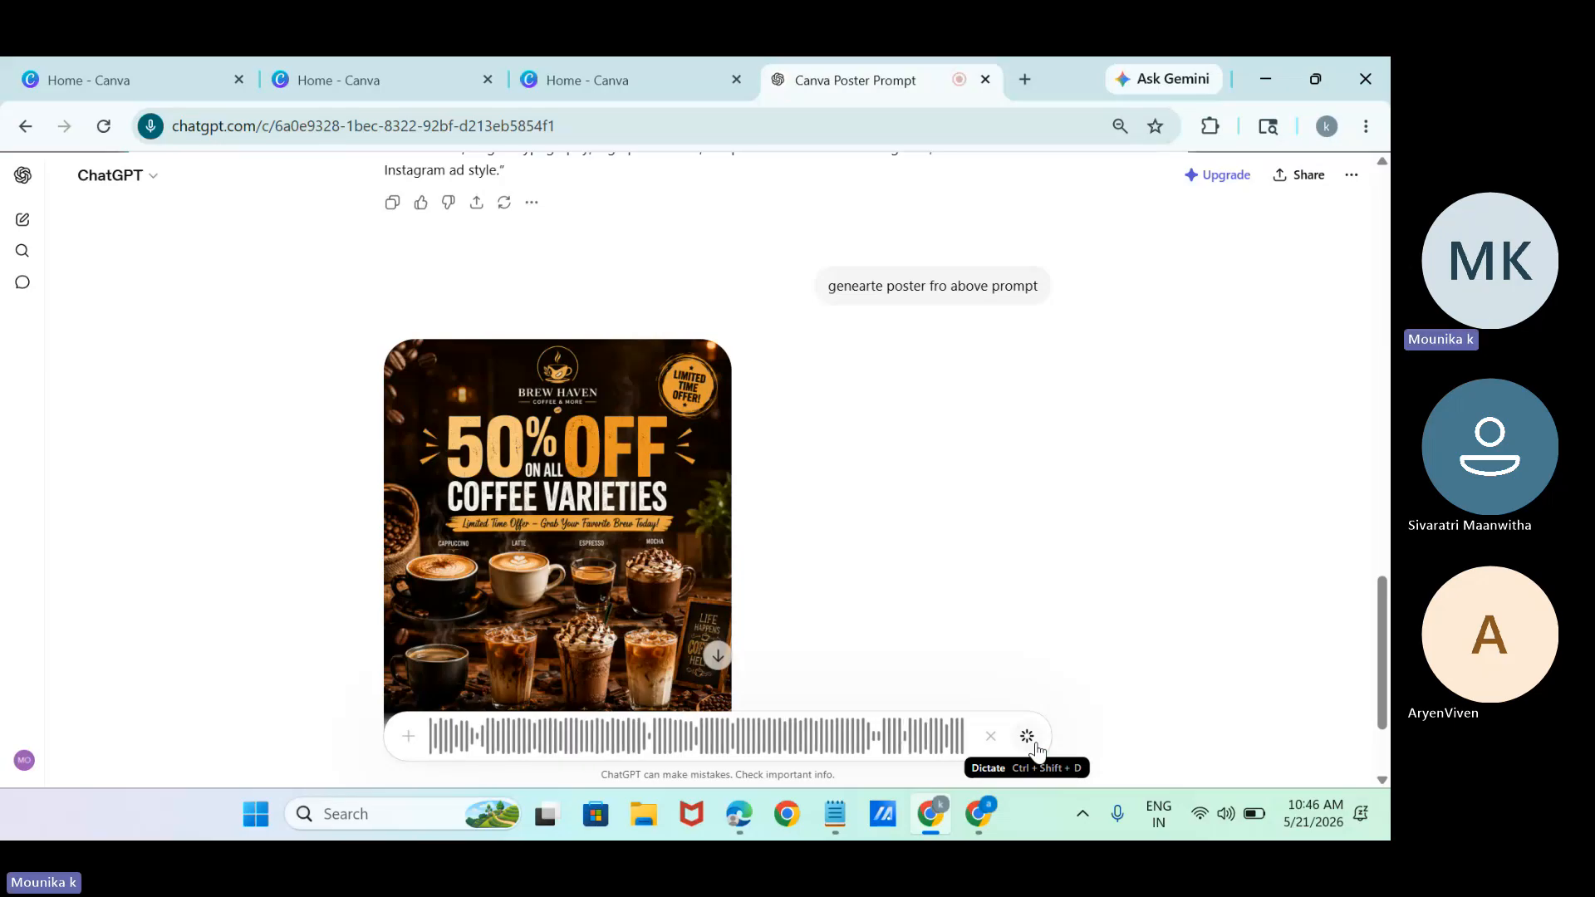
left_click(1027, 737)
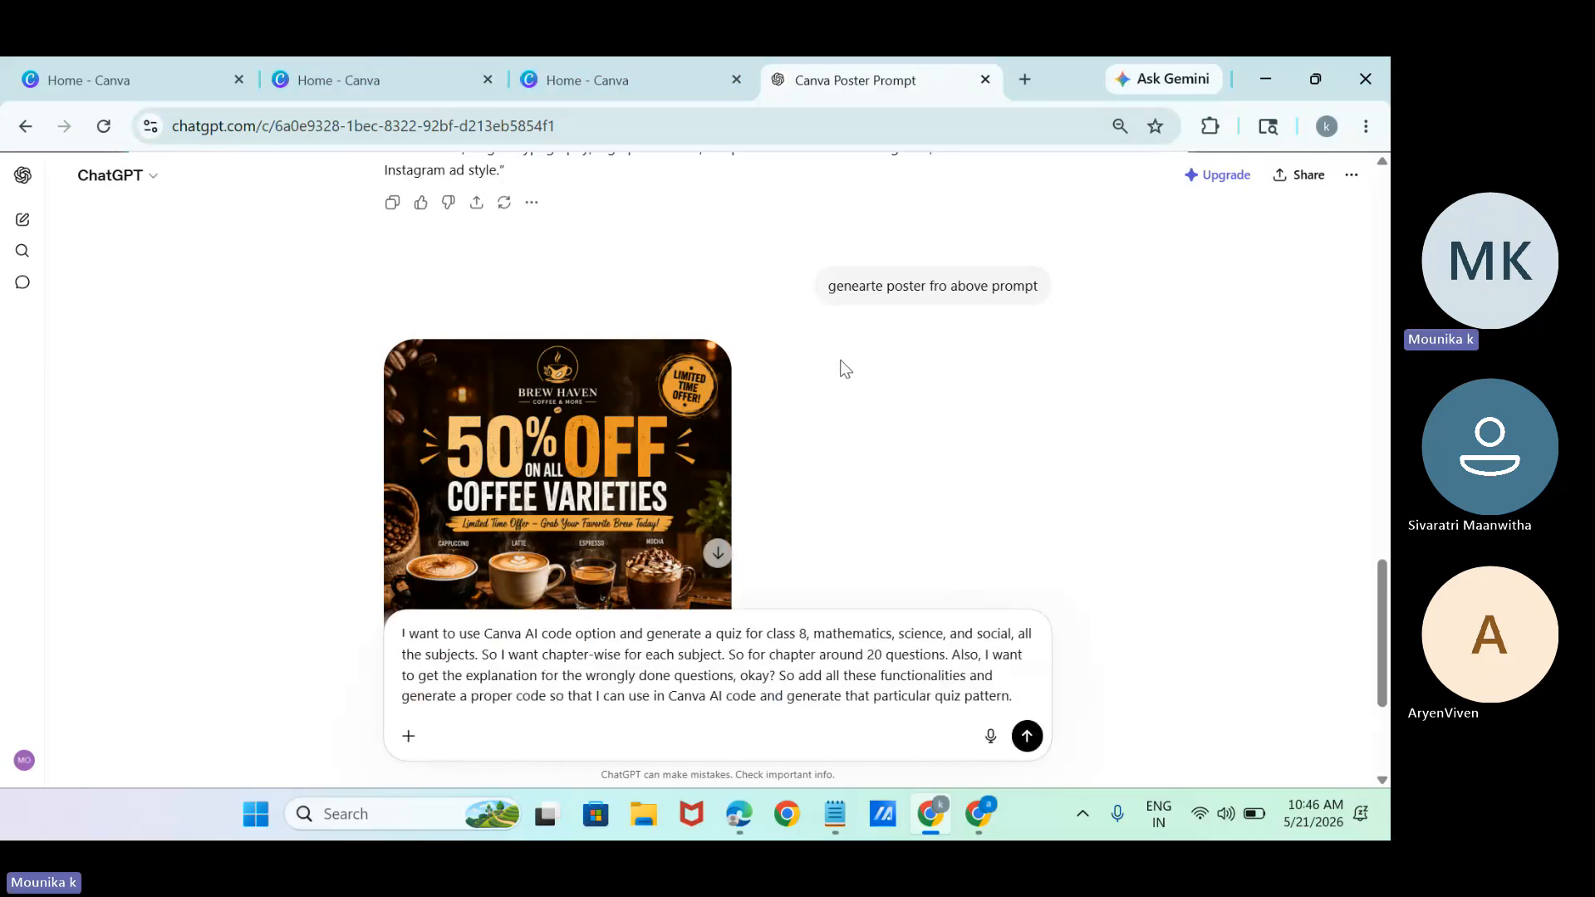
Send the dictated Class 8 quiz request in ChatGPT, then switch to Canva AI and generate the example Biology quiz.
left_click(1027, 738)
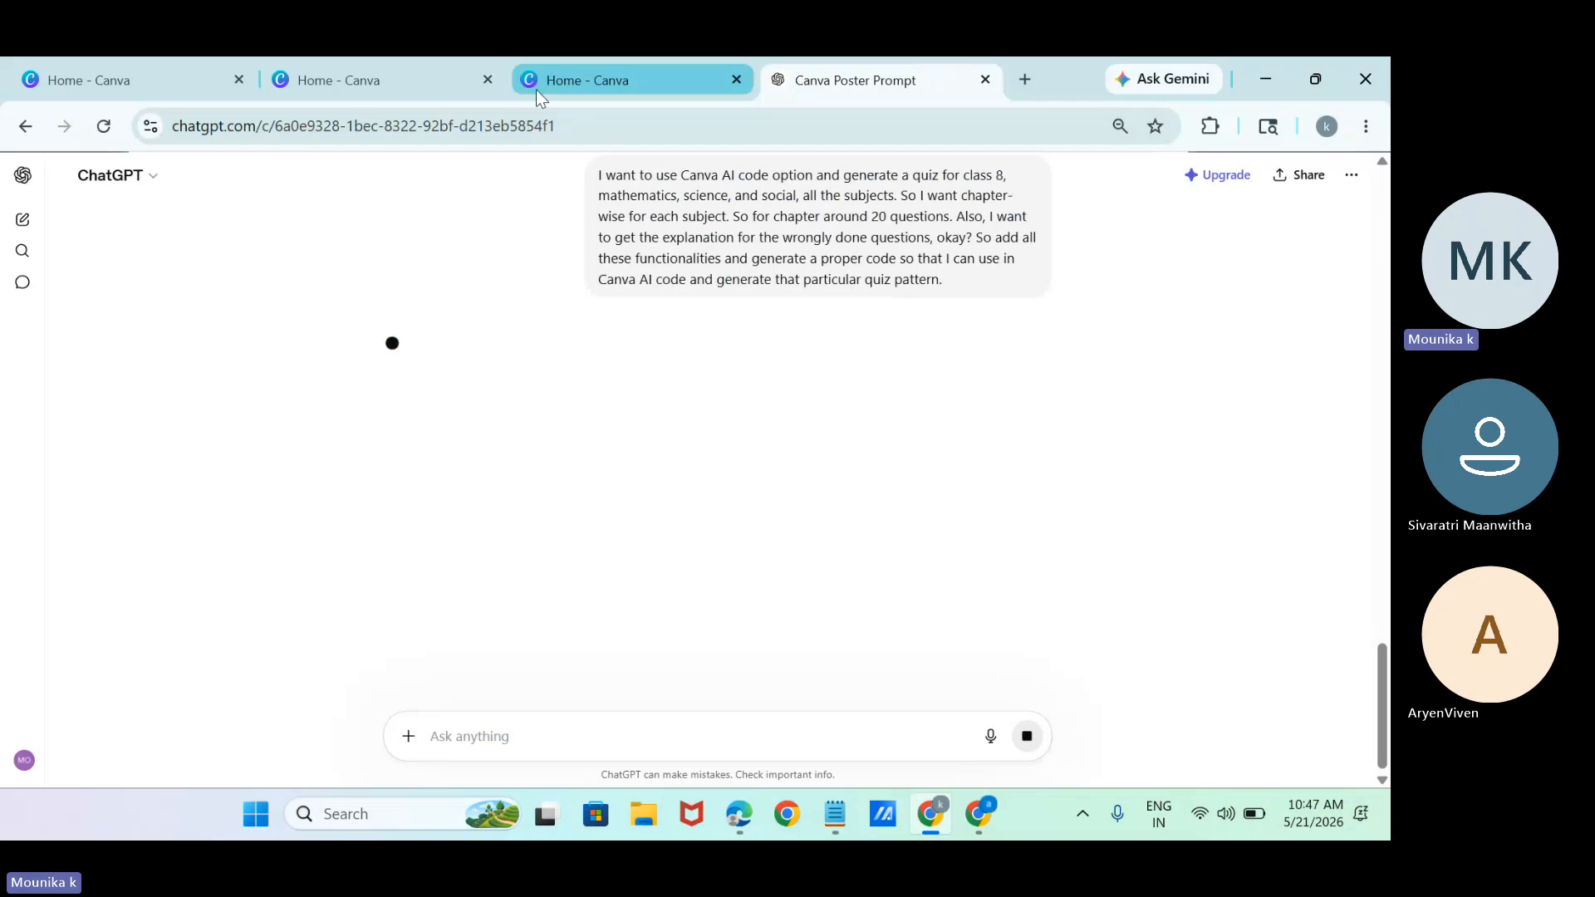
left_click(536, 88)
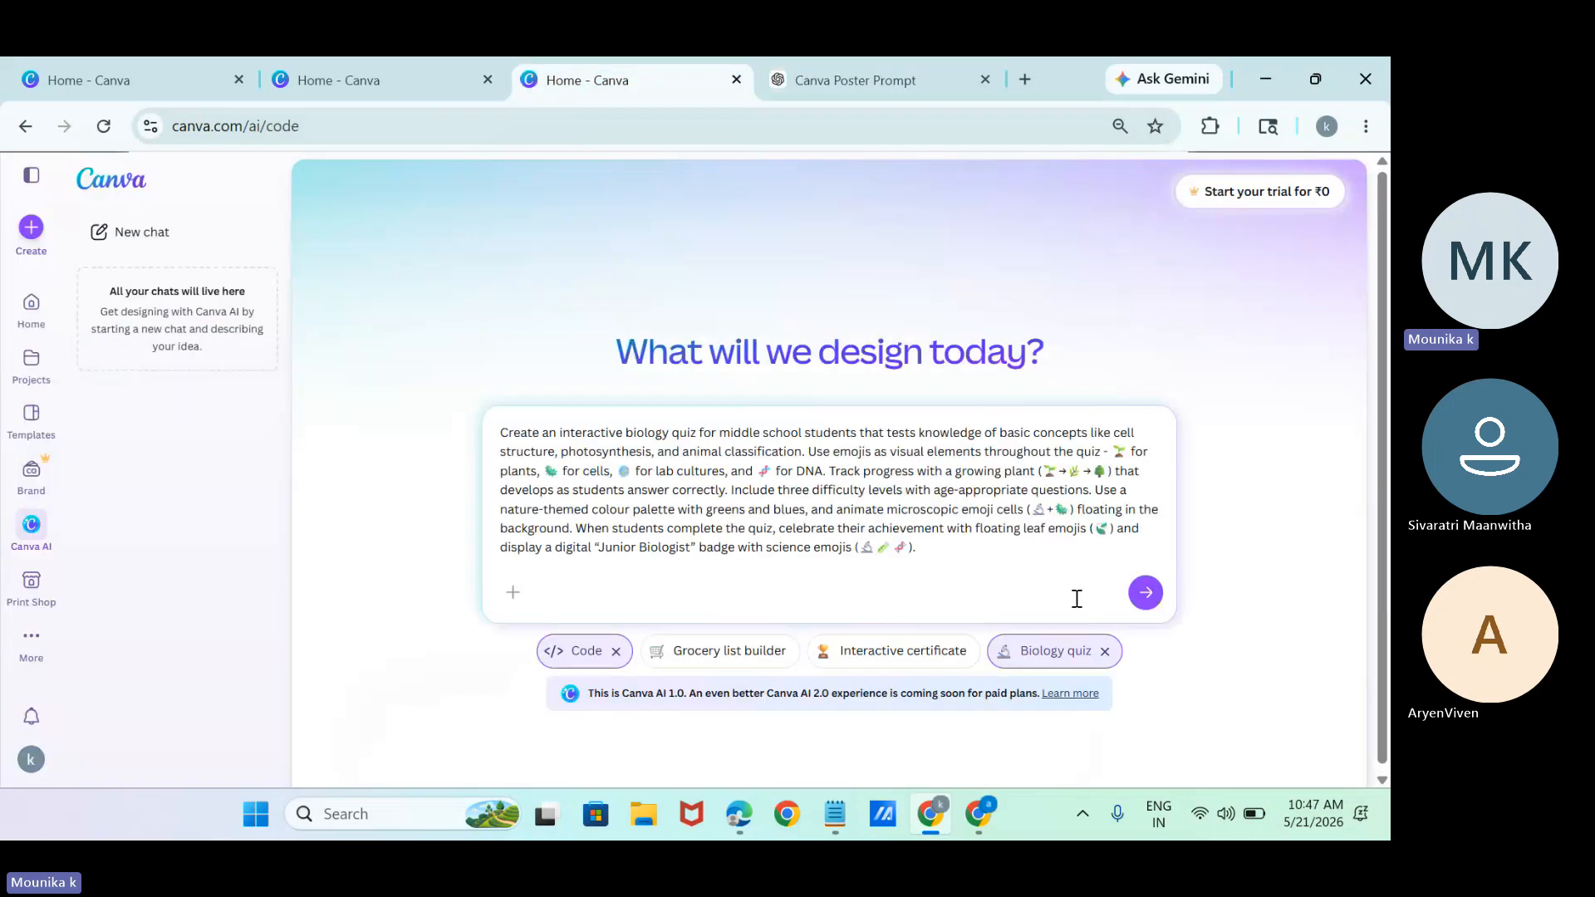
left_click(1145, 592)
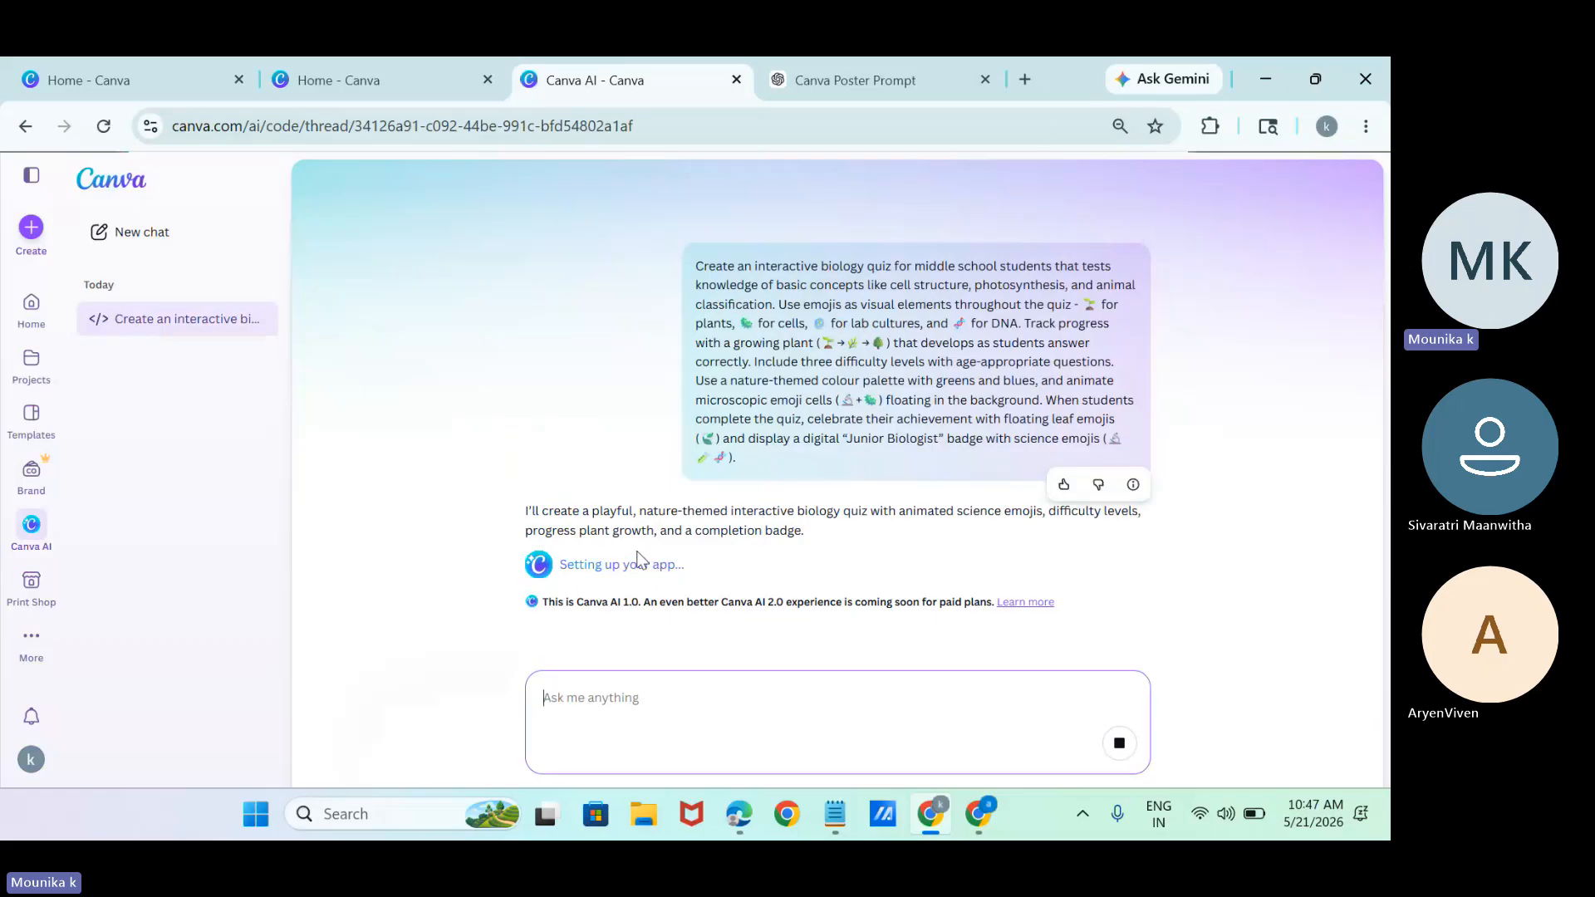
Switch to ChatGPT, look over the generated Class 8 Smart Quiz App HTML, copy the code, and return to Canva AI.
left_click(900, 60)
scroll(600, 543, "down", 3)
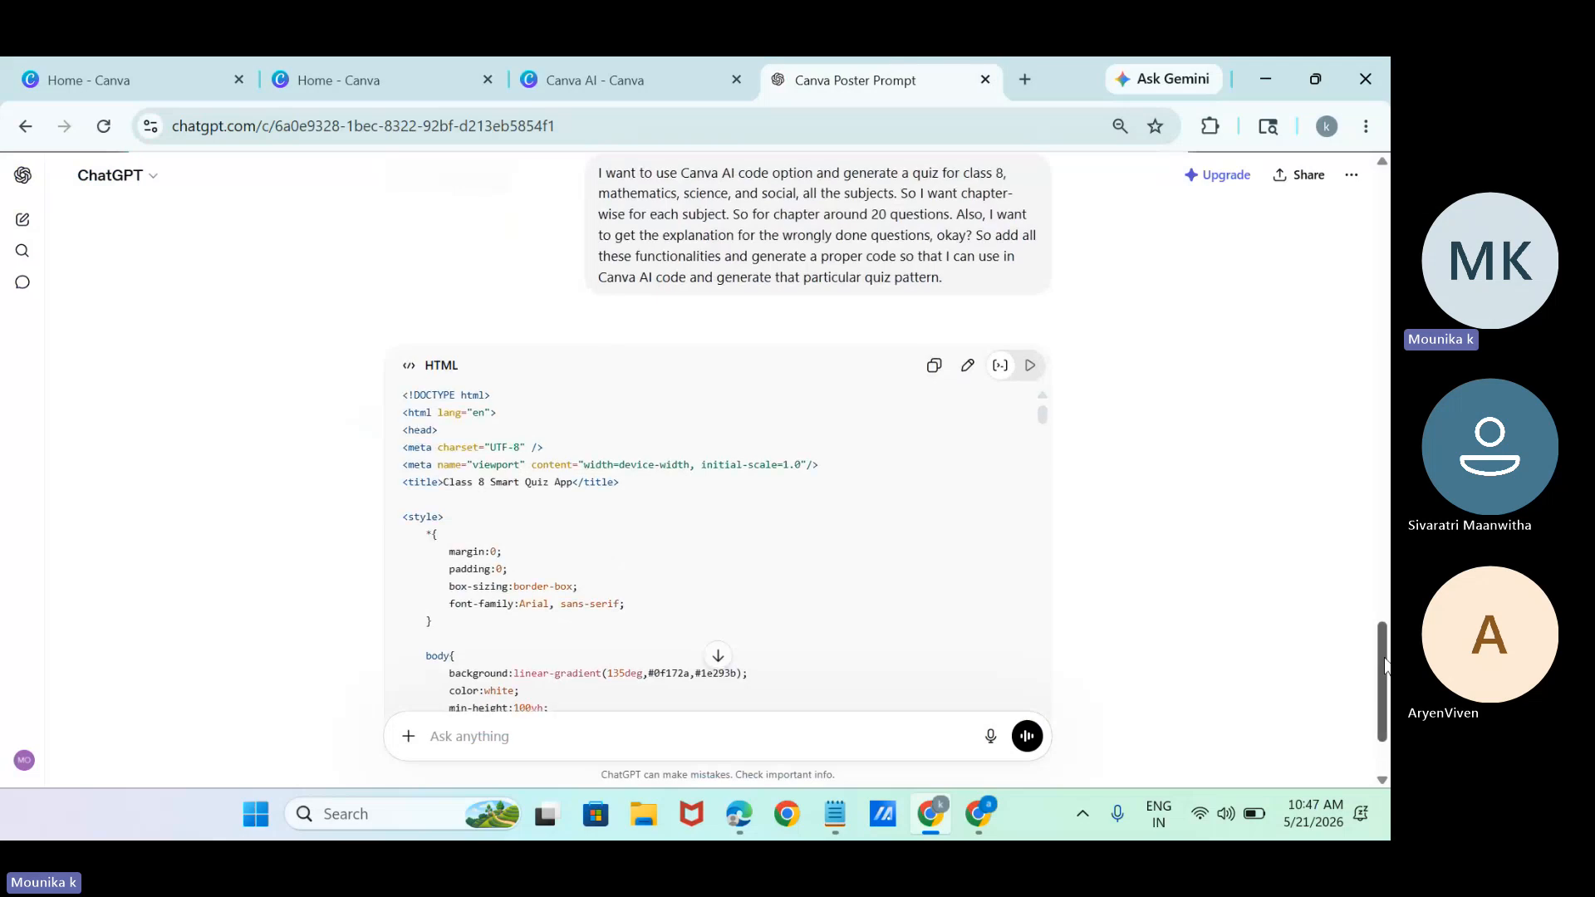
scroll(1385, 659, "down", 2)
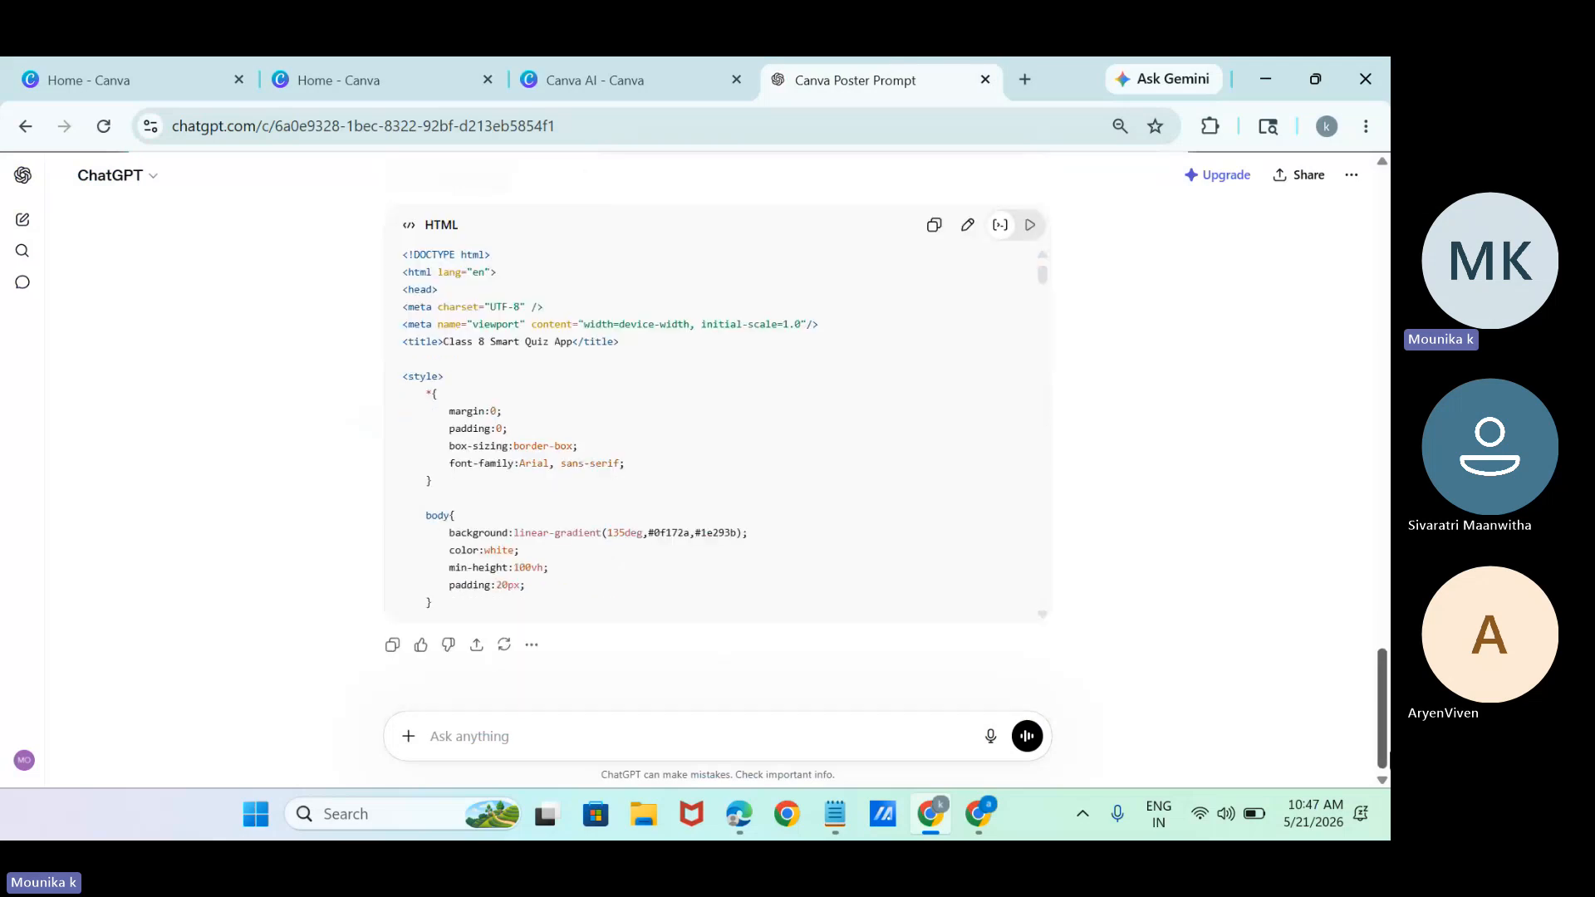
mouse_move(1388, 752)
left_mouse_down()
mouse_move(1388, 651)
mouse_move(1389, 753)
left_mouse_up()
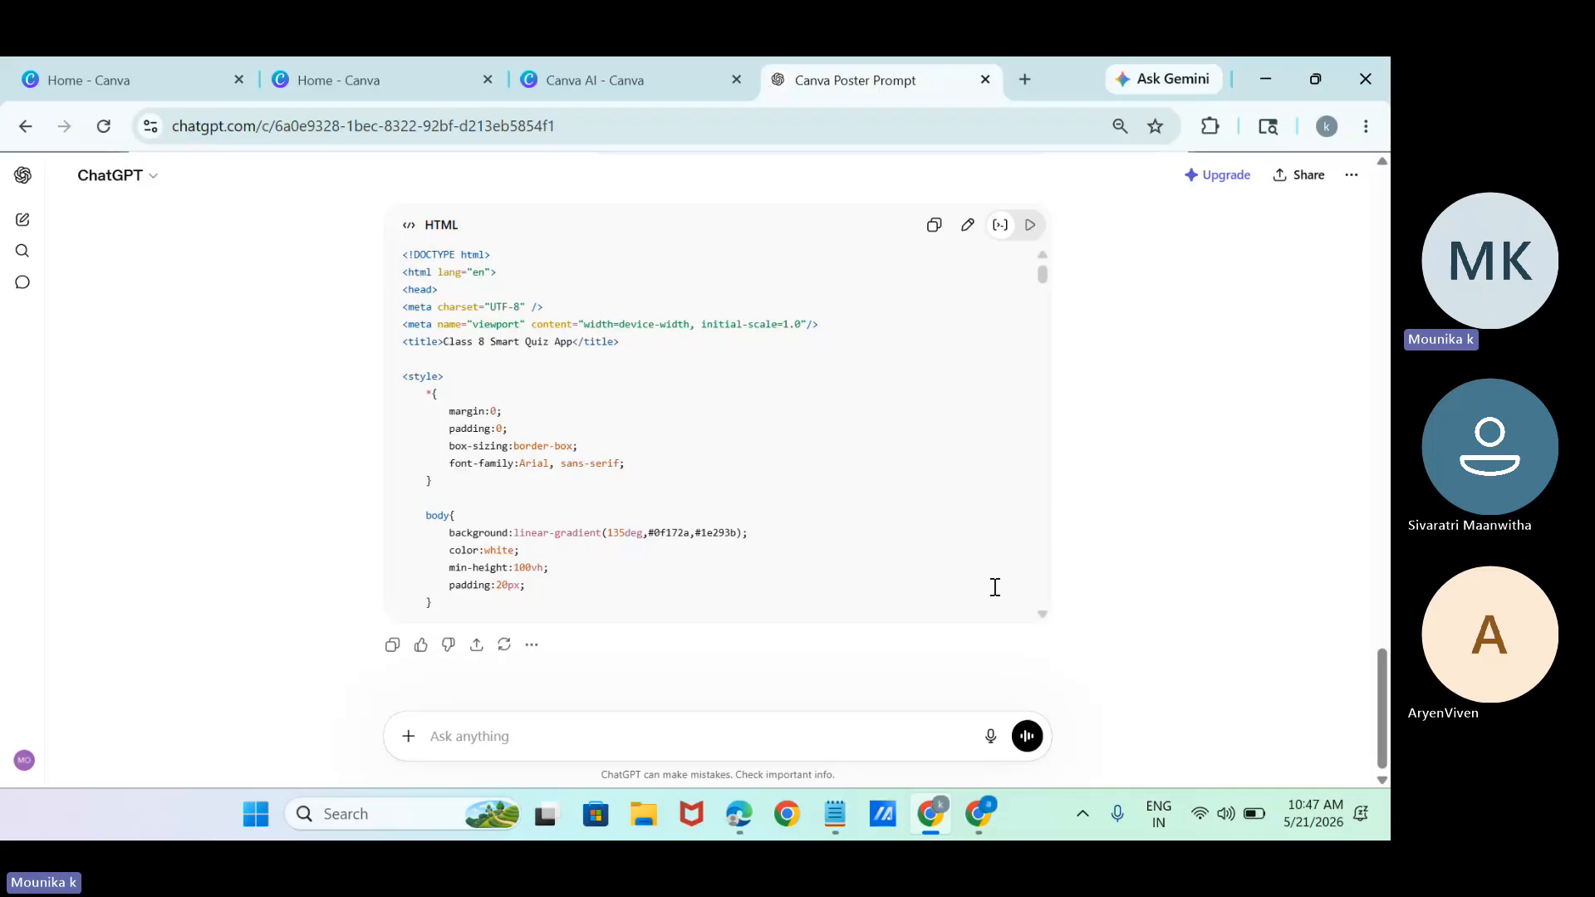
left_click(938, 231)
left_click(645, 88)
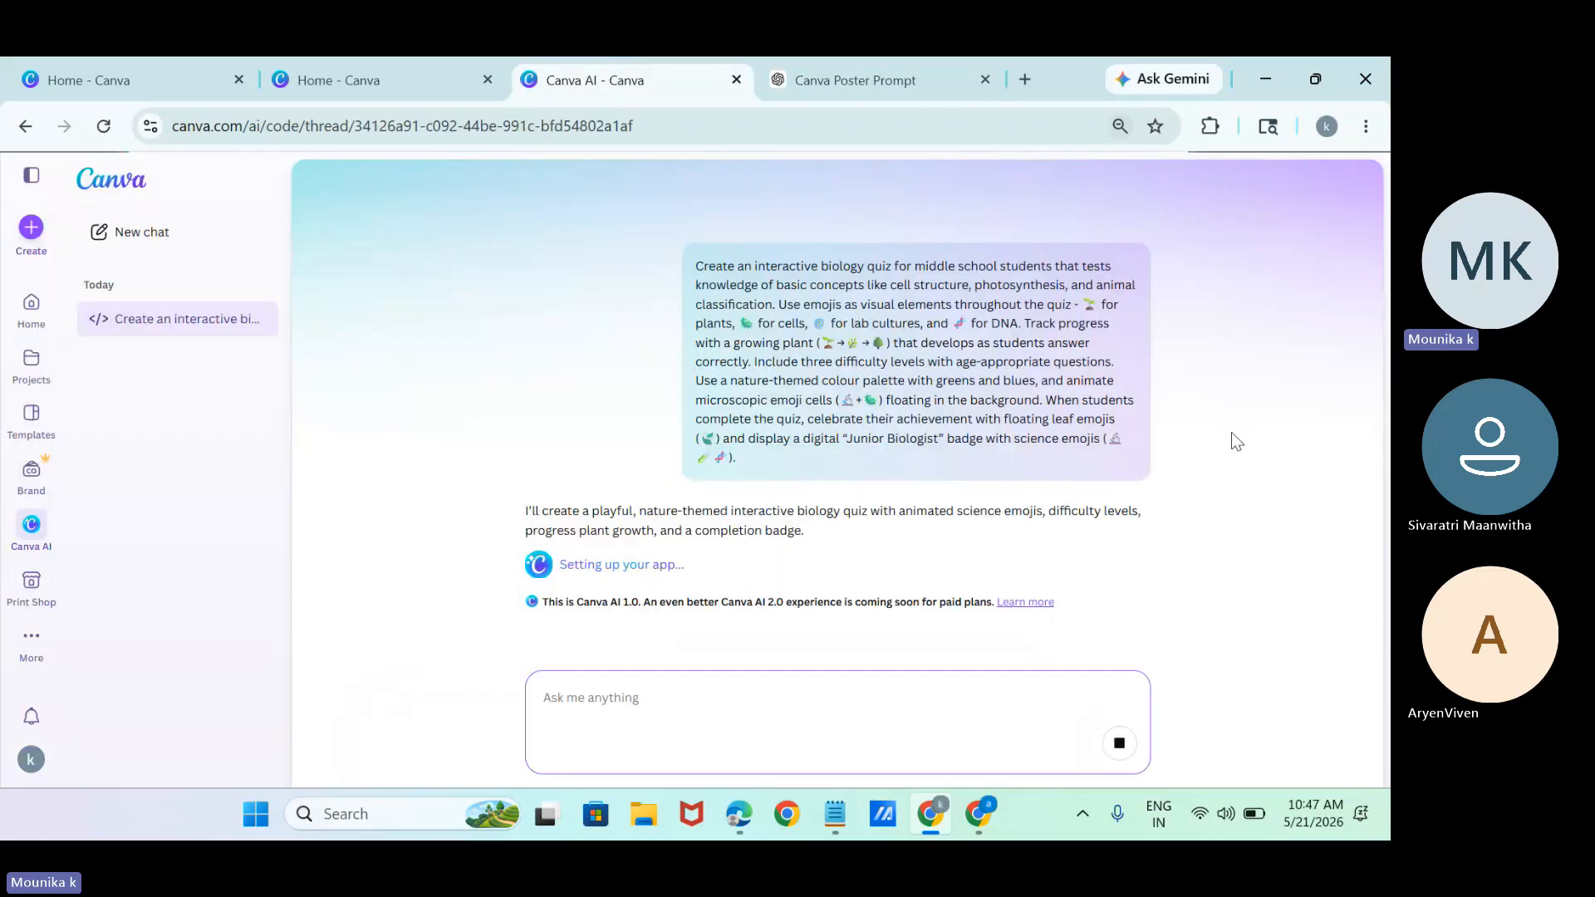
Ask ChatGPT by dictation to convert the complete quiz code into a super prompt for Canva AI's code functionality.
left_click(890, 68)
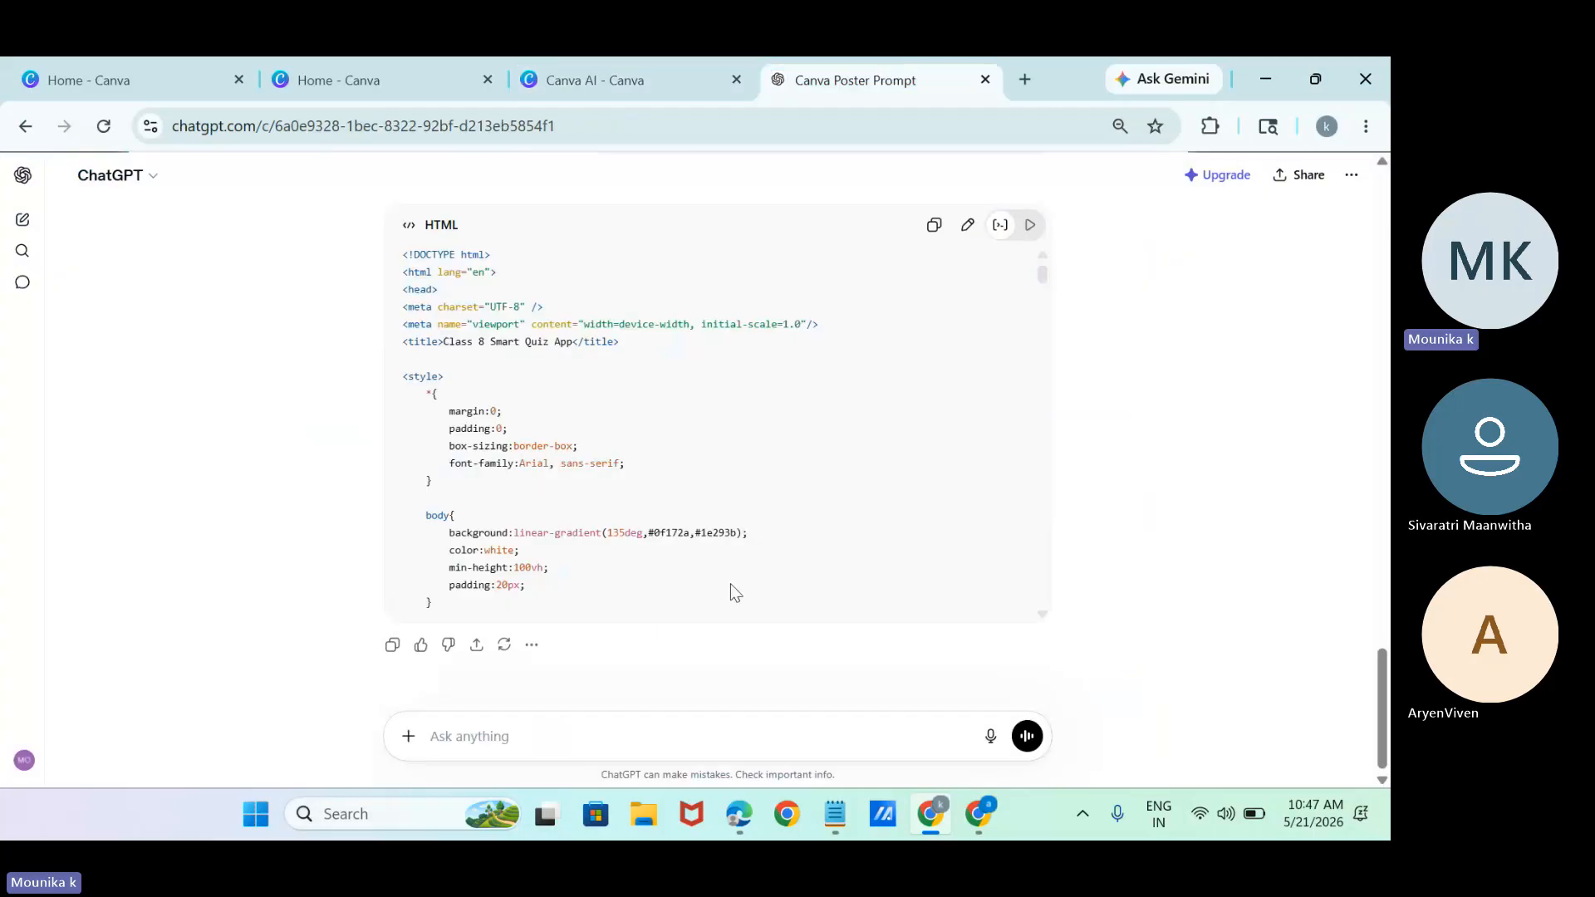
left_click(992, 736)
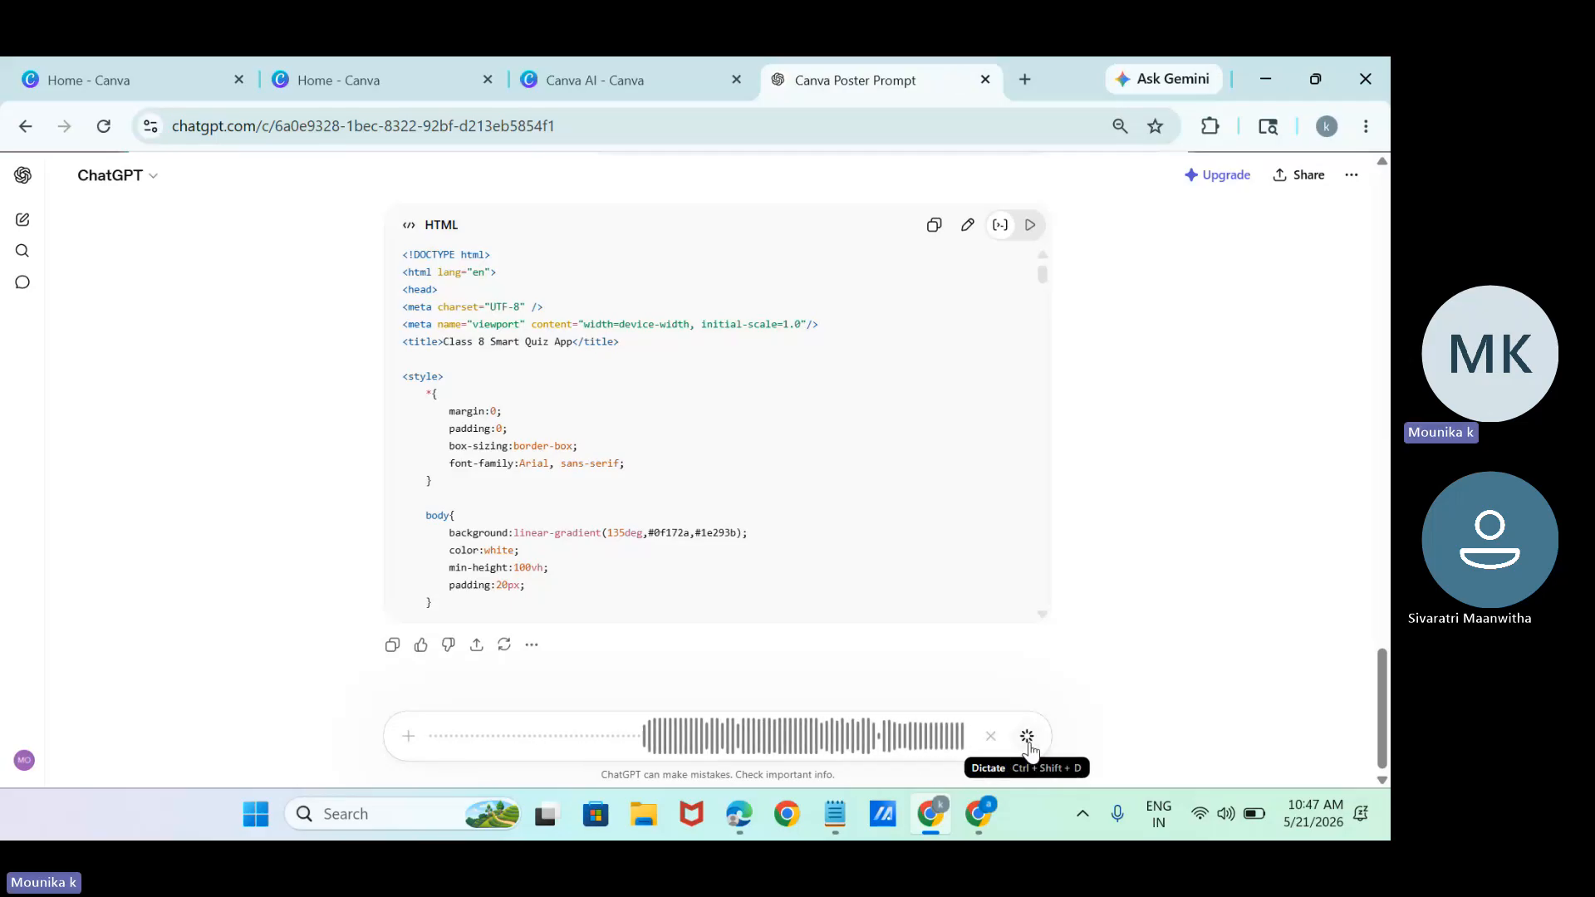
left_click(1028, 737)
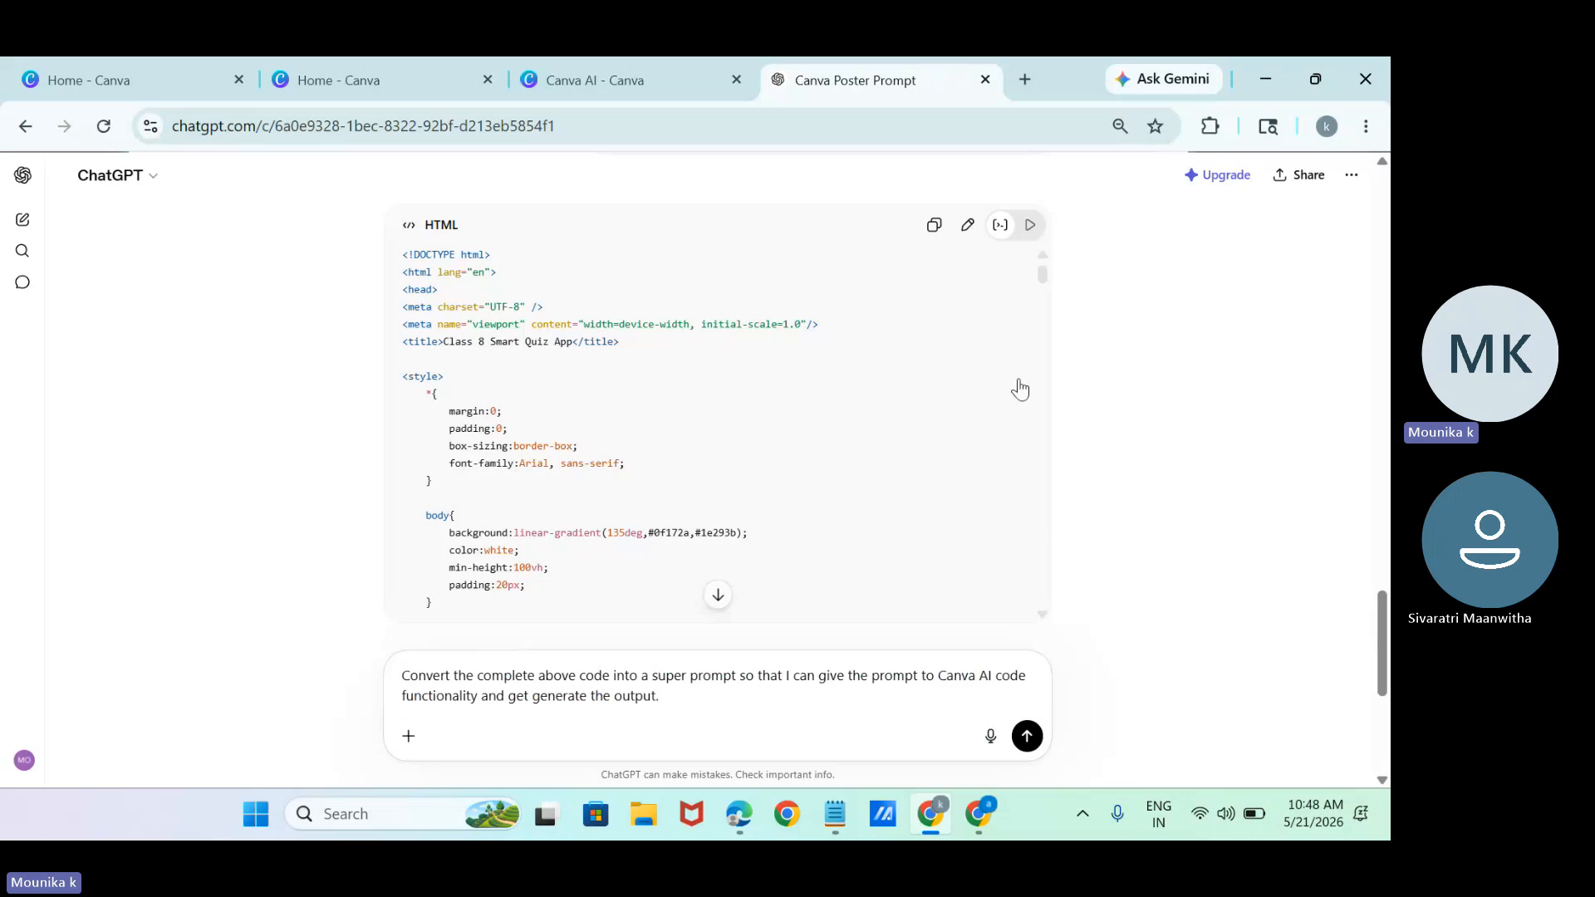
left_click(1027, 737)
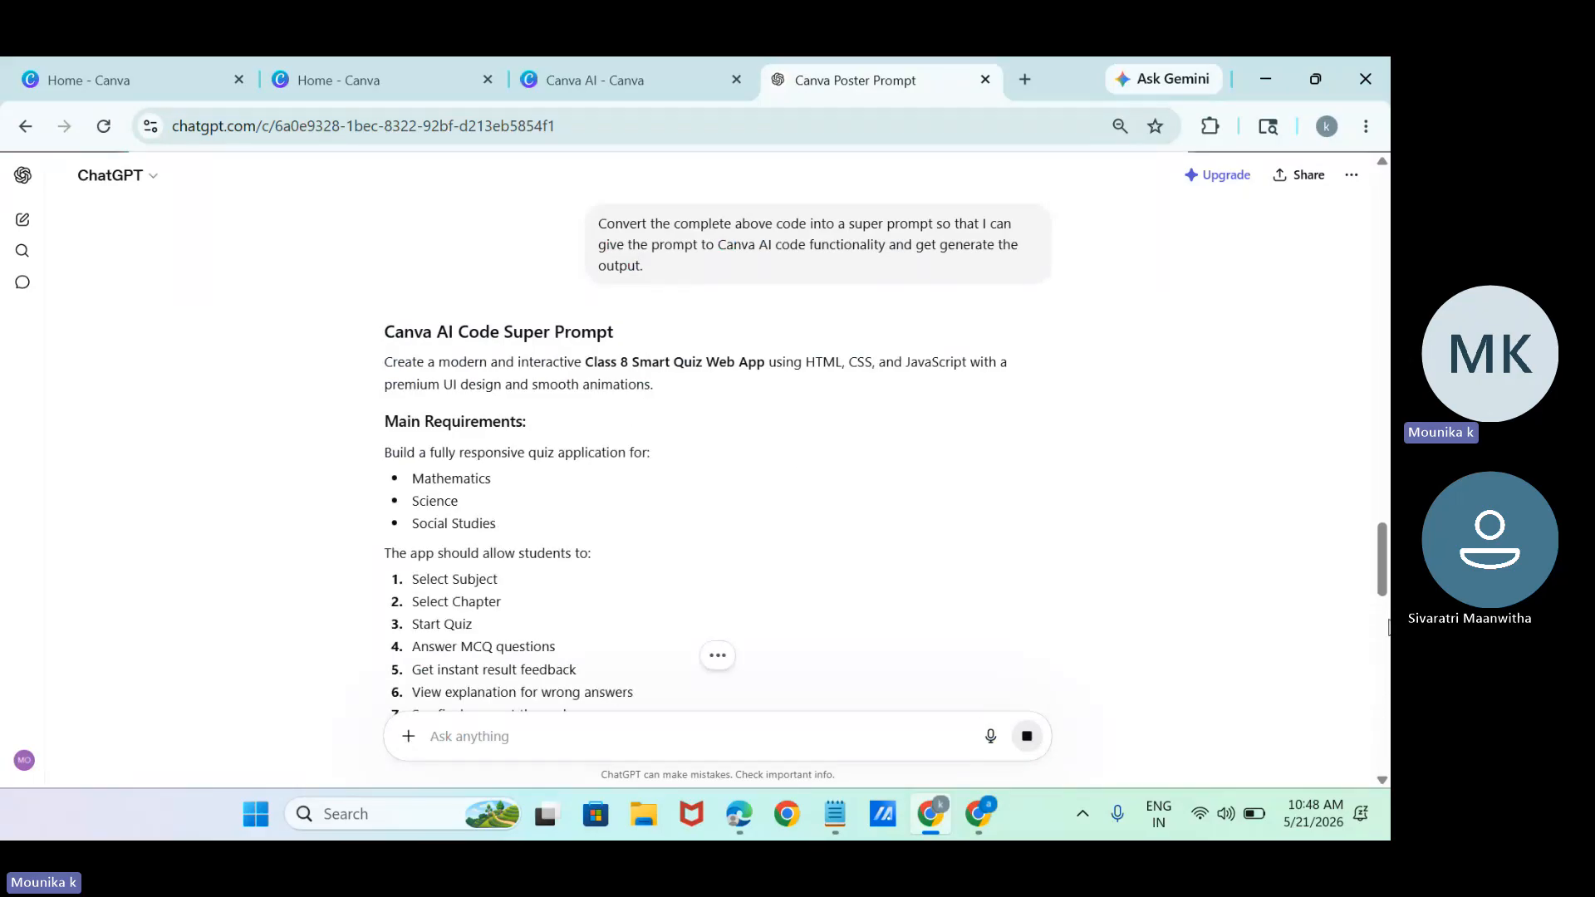
Look through the Canva AI Code Super Prompt down to Final Output Requirements and copy the response.
scroll(1377, 581, "down", 5)
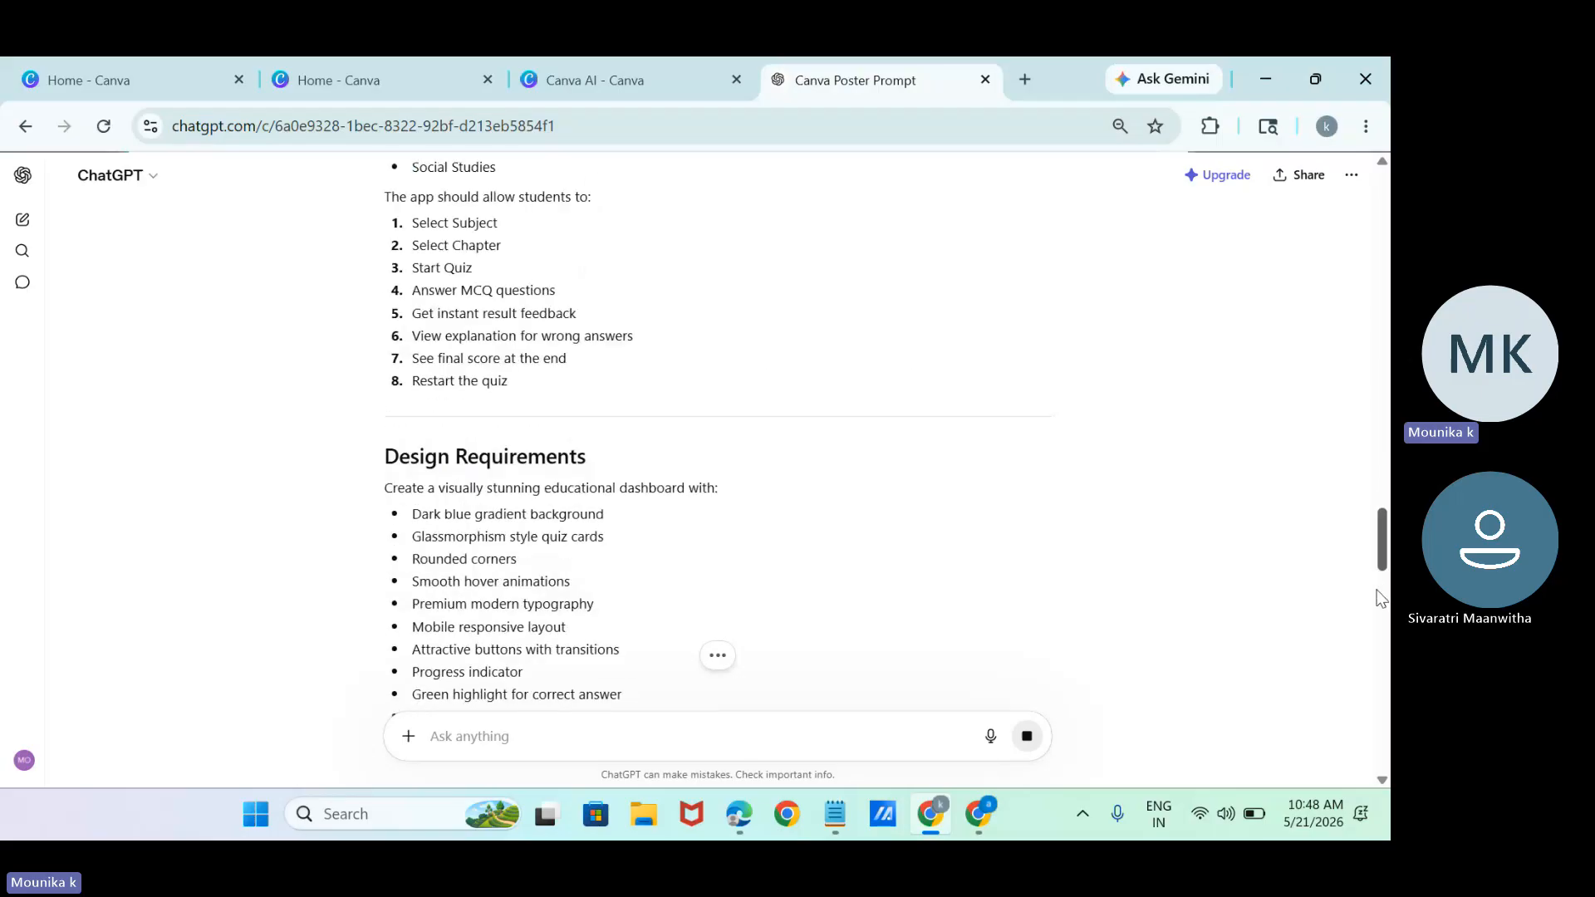
scroll(1377, 609, "down", 15)
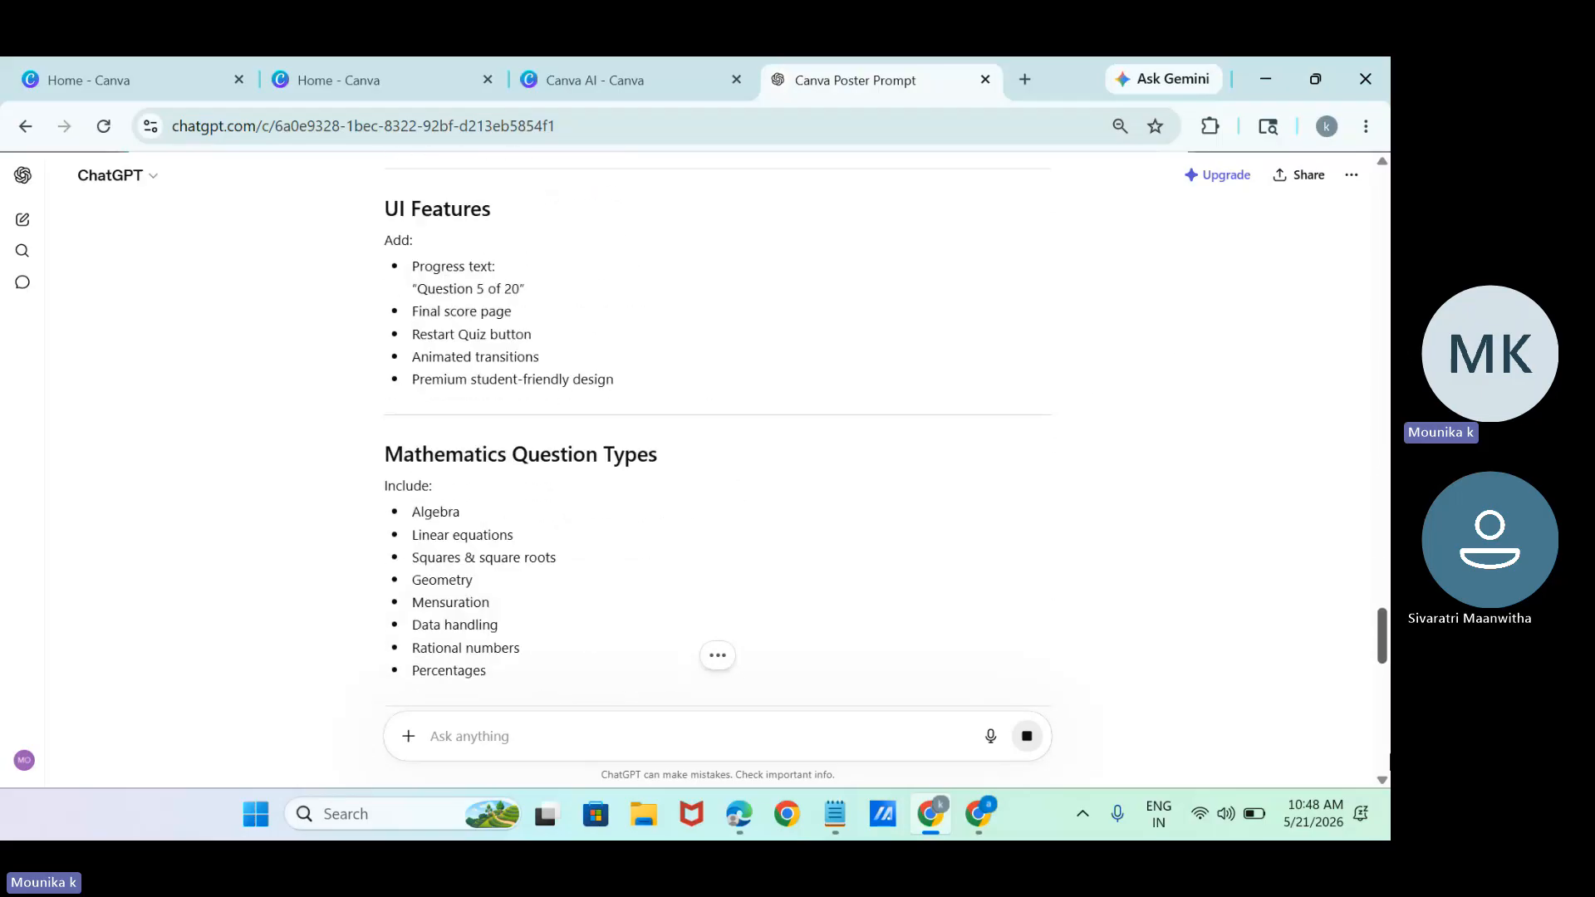
scroll(1377, 608, "down", 5)
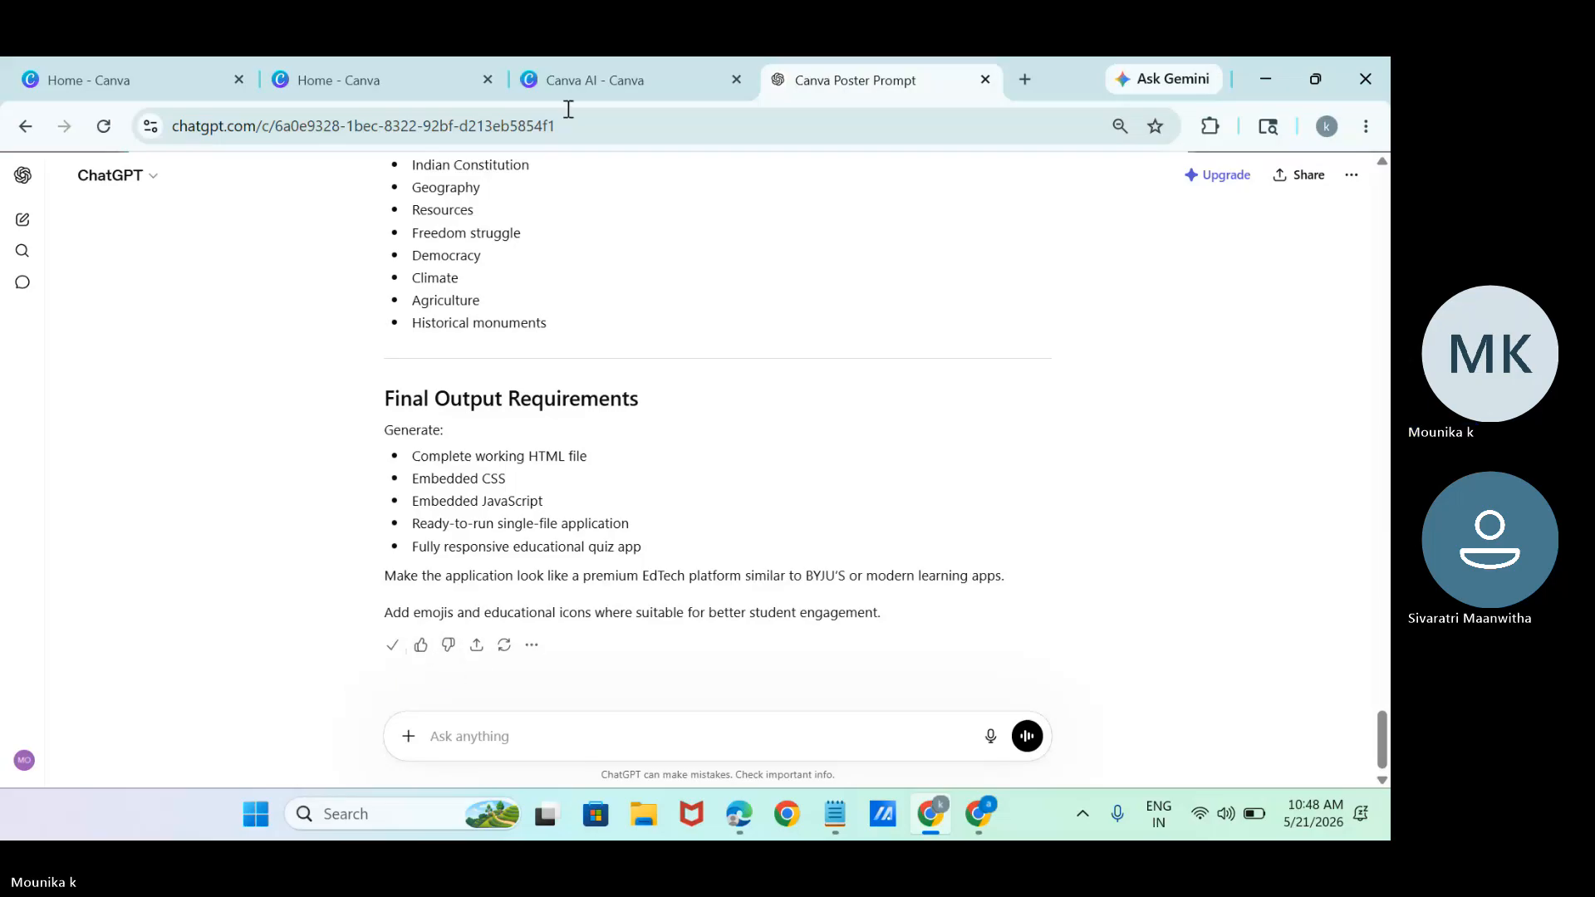
Return to Canva AI and open the publishing options for the Interactive Biology Quiz.
left_click(582, 79)
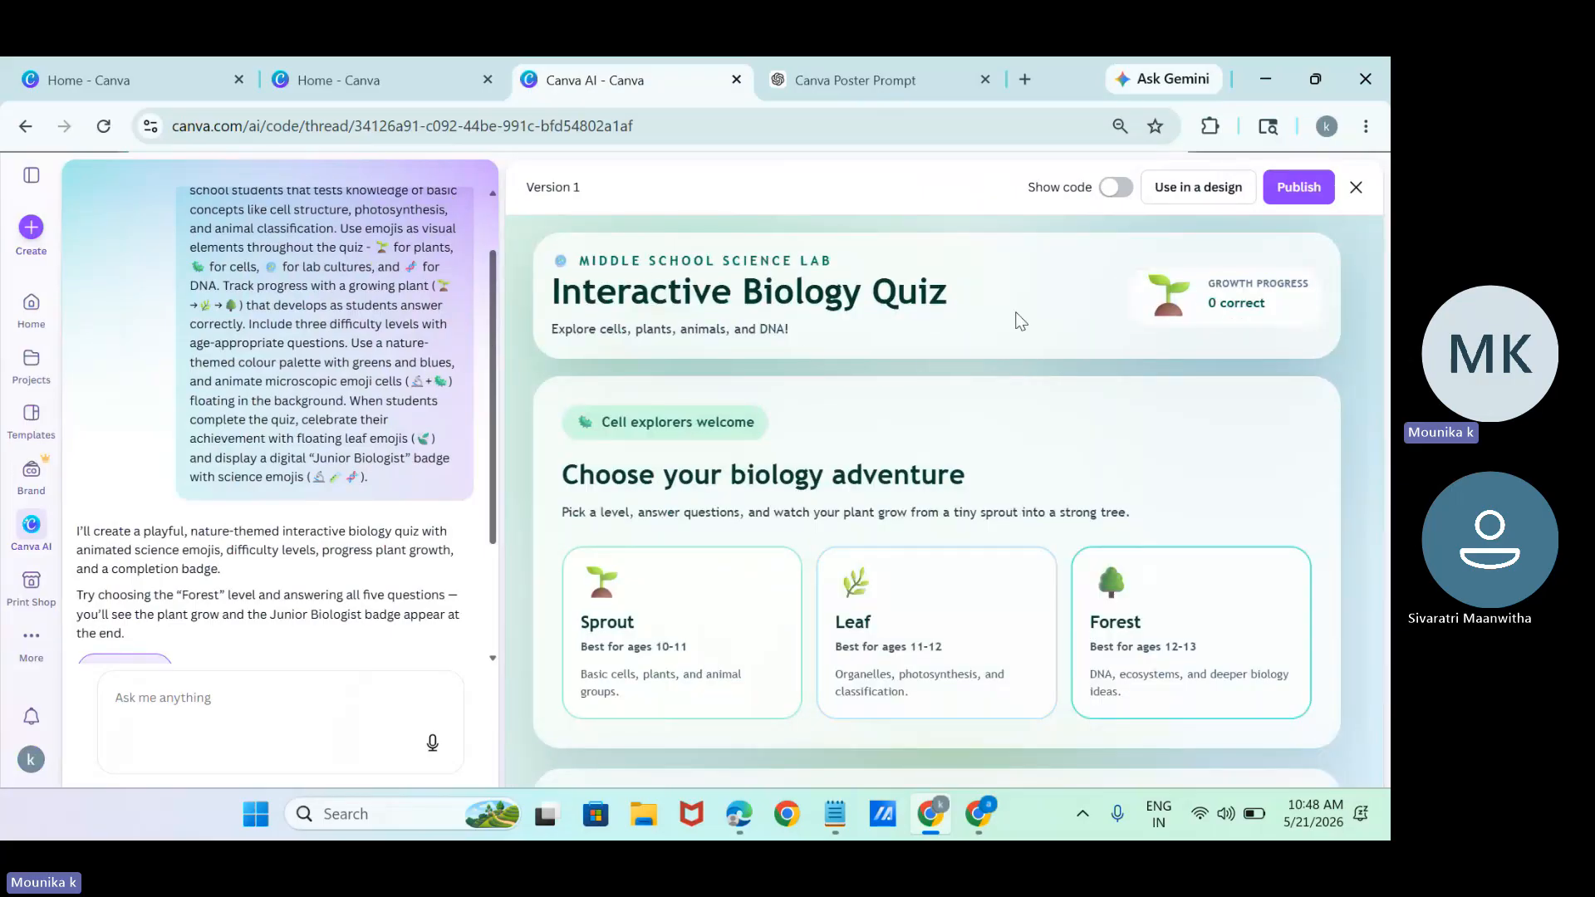
left_click(1299, 188)
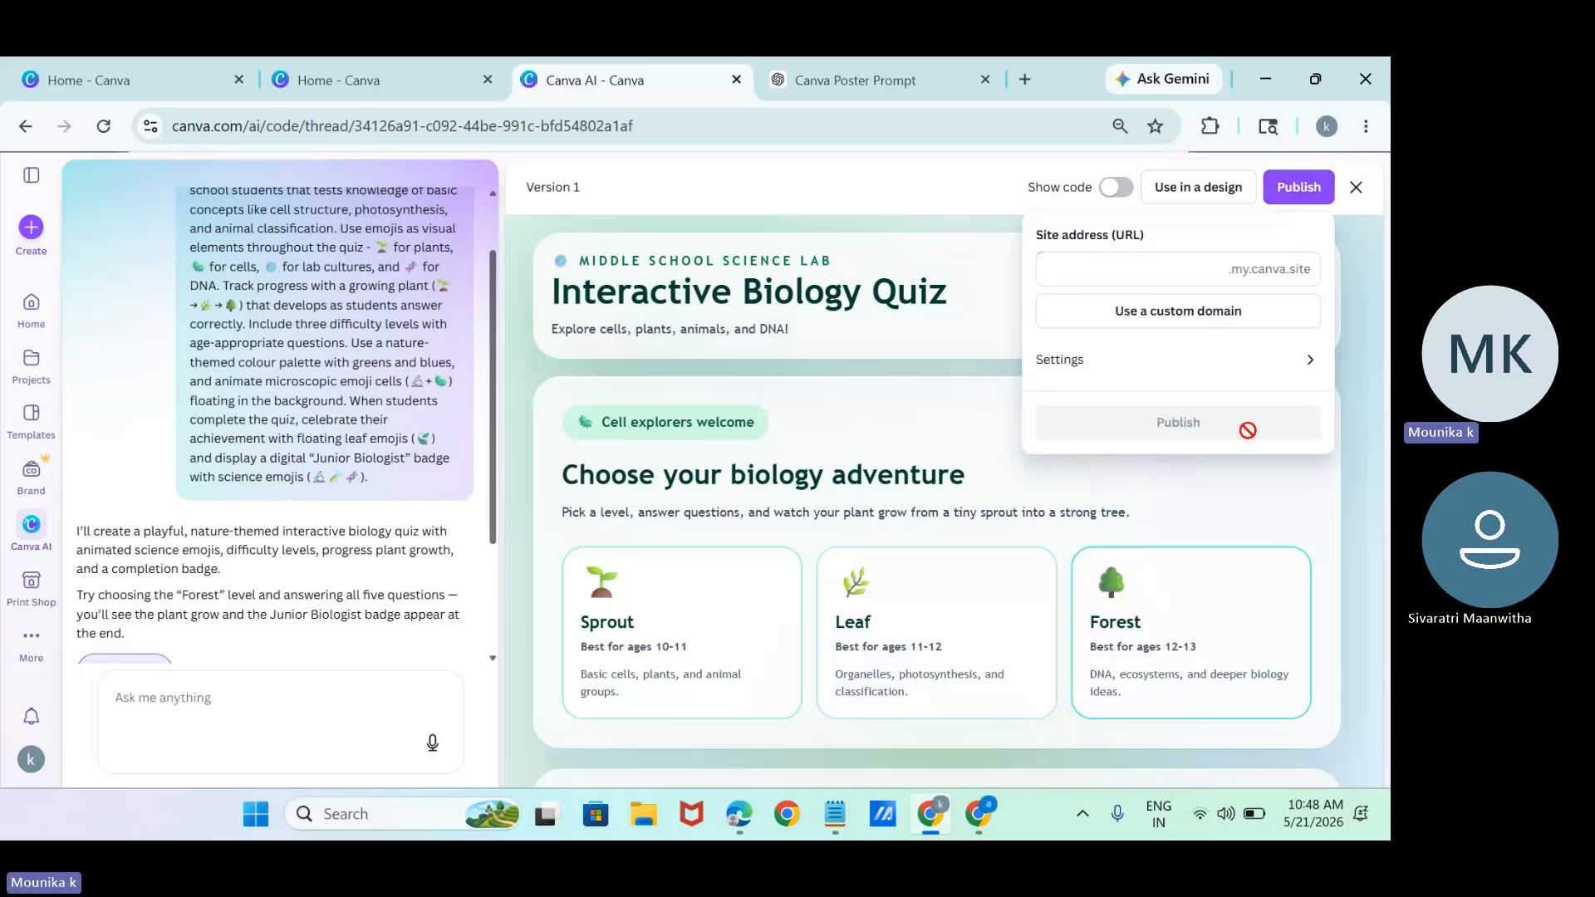
left_click(1127, 279)
type("abcd")
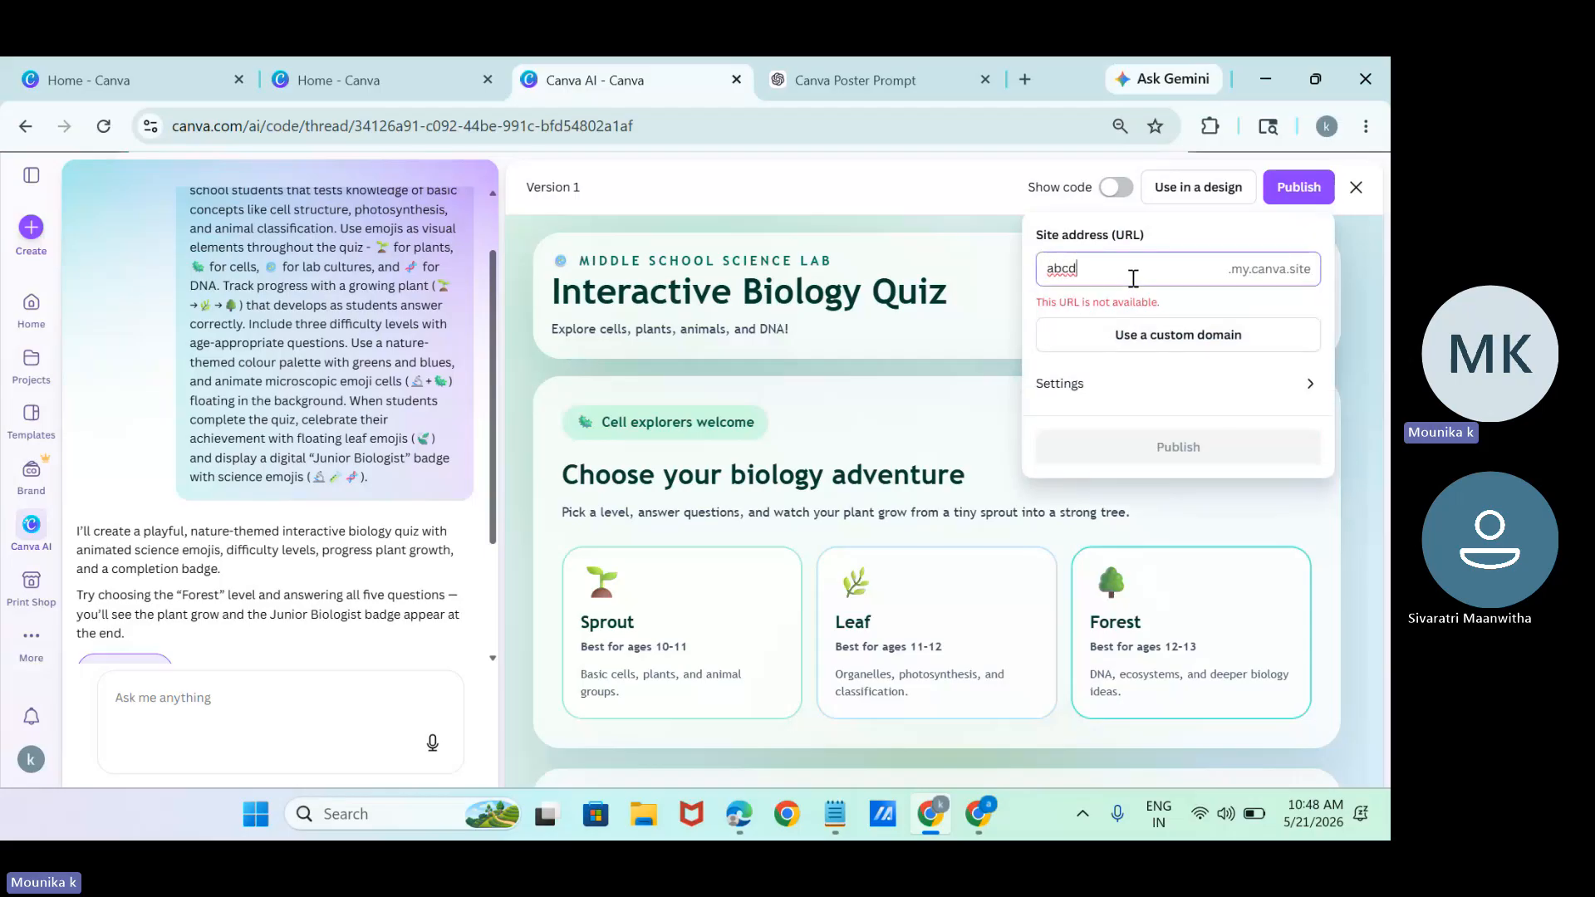
key("BackSpace")
key("BackSpace")
key("BackSpace")
key("BackSpace")
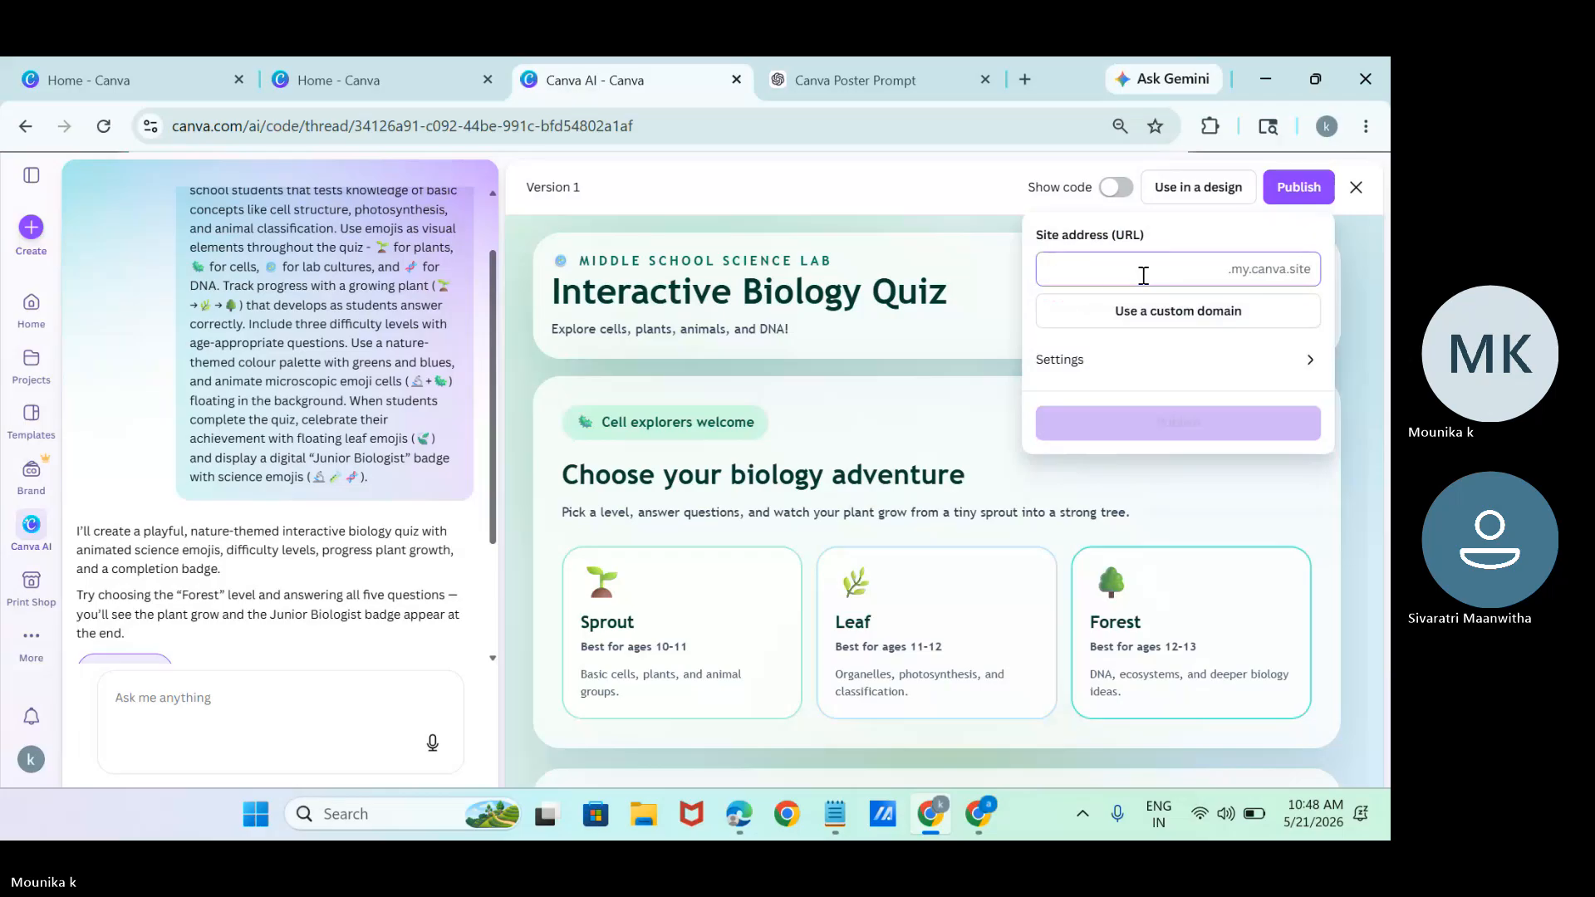
Set the quiz's site address to biology3125 under .my.canva.site and publish the website.
type("biolog")
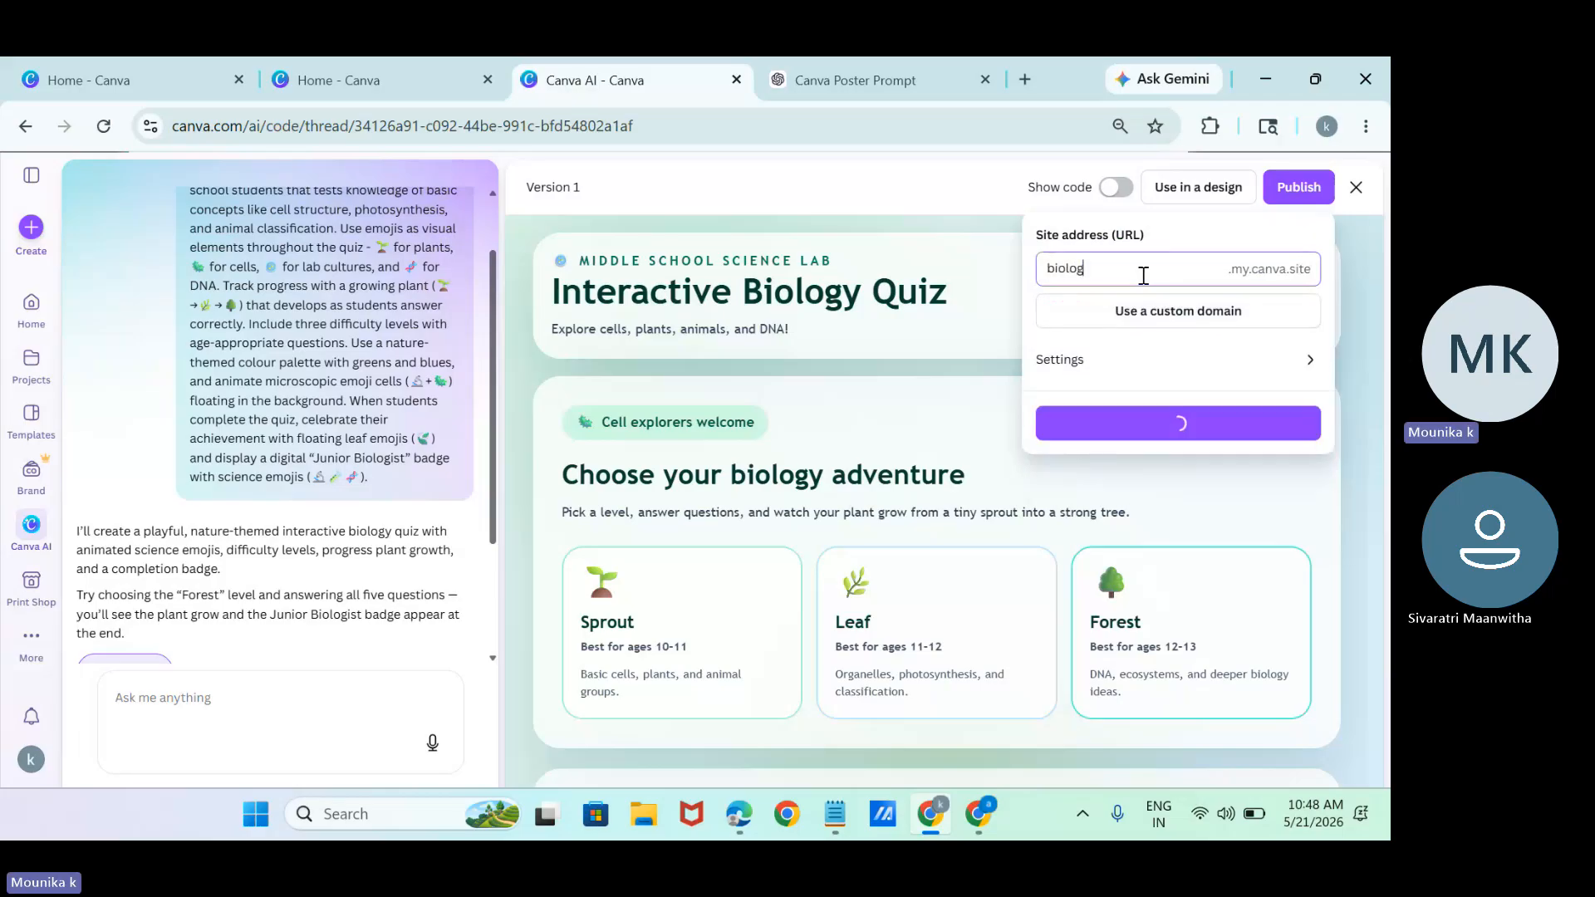
type("y12")
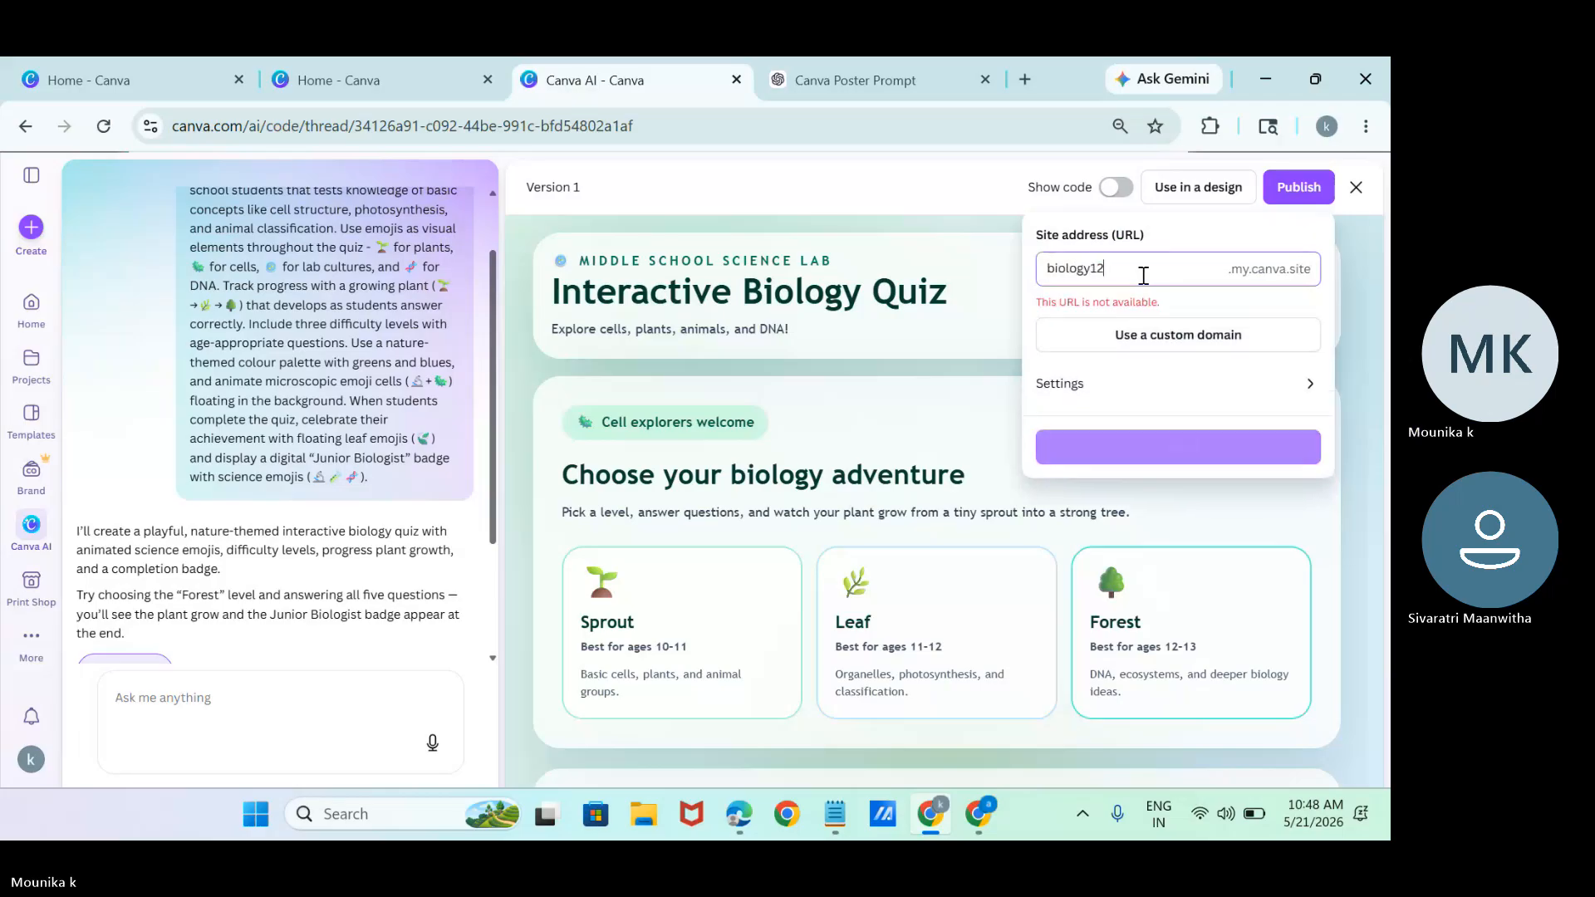
type("34")
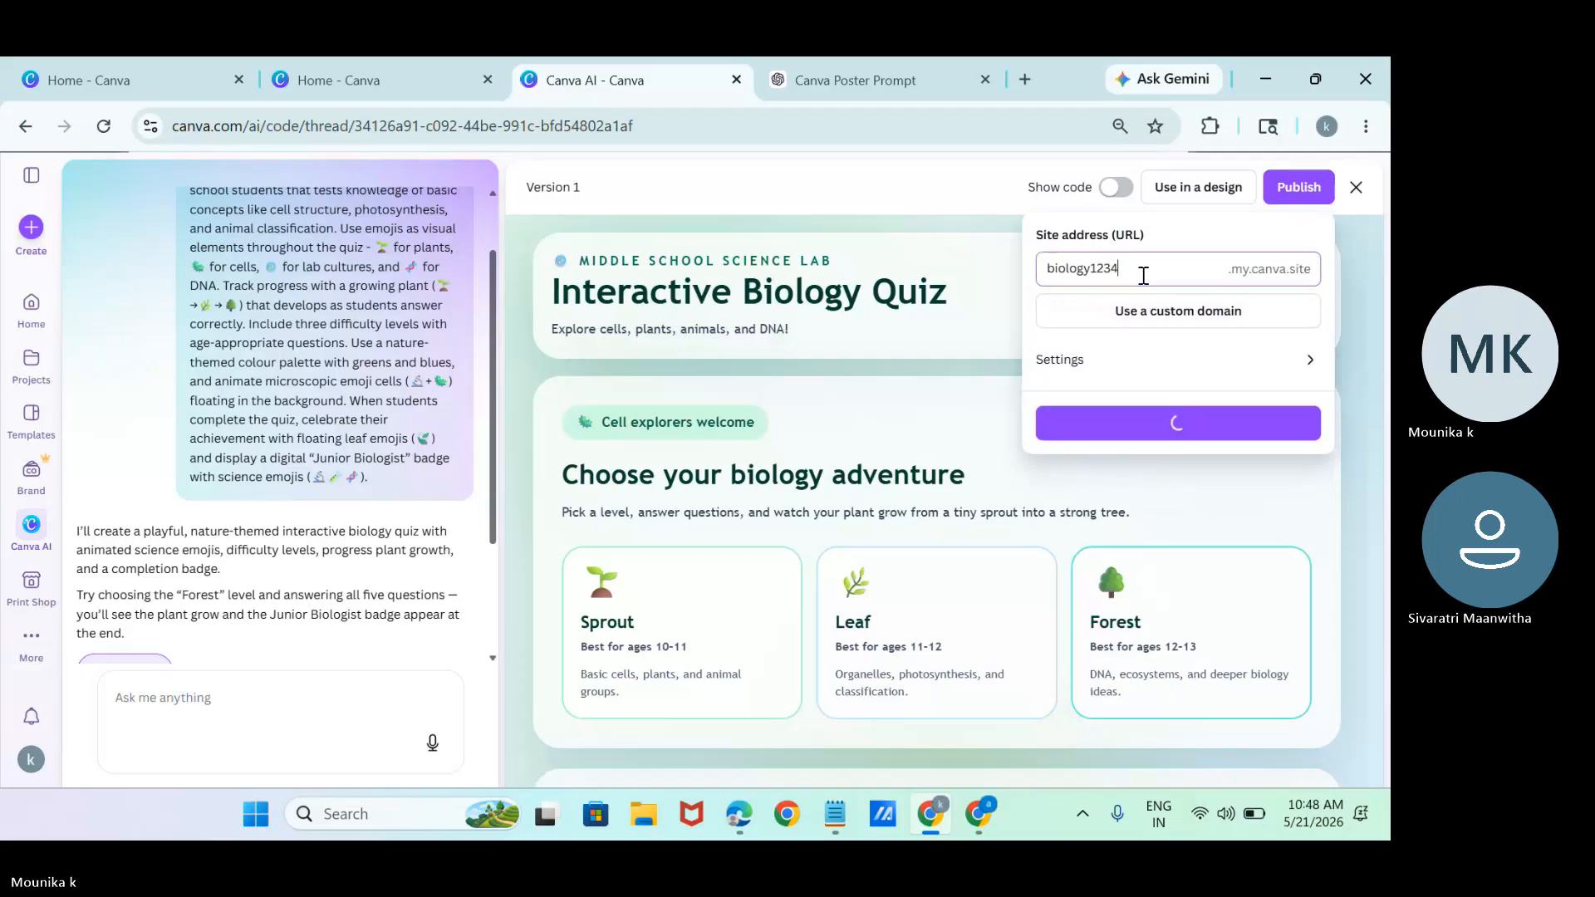
key("BackSpace")
key("BackSpace")
key("BackSpace")
key("BackSpace")
type("31")
type("25")
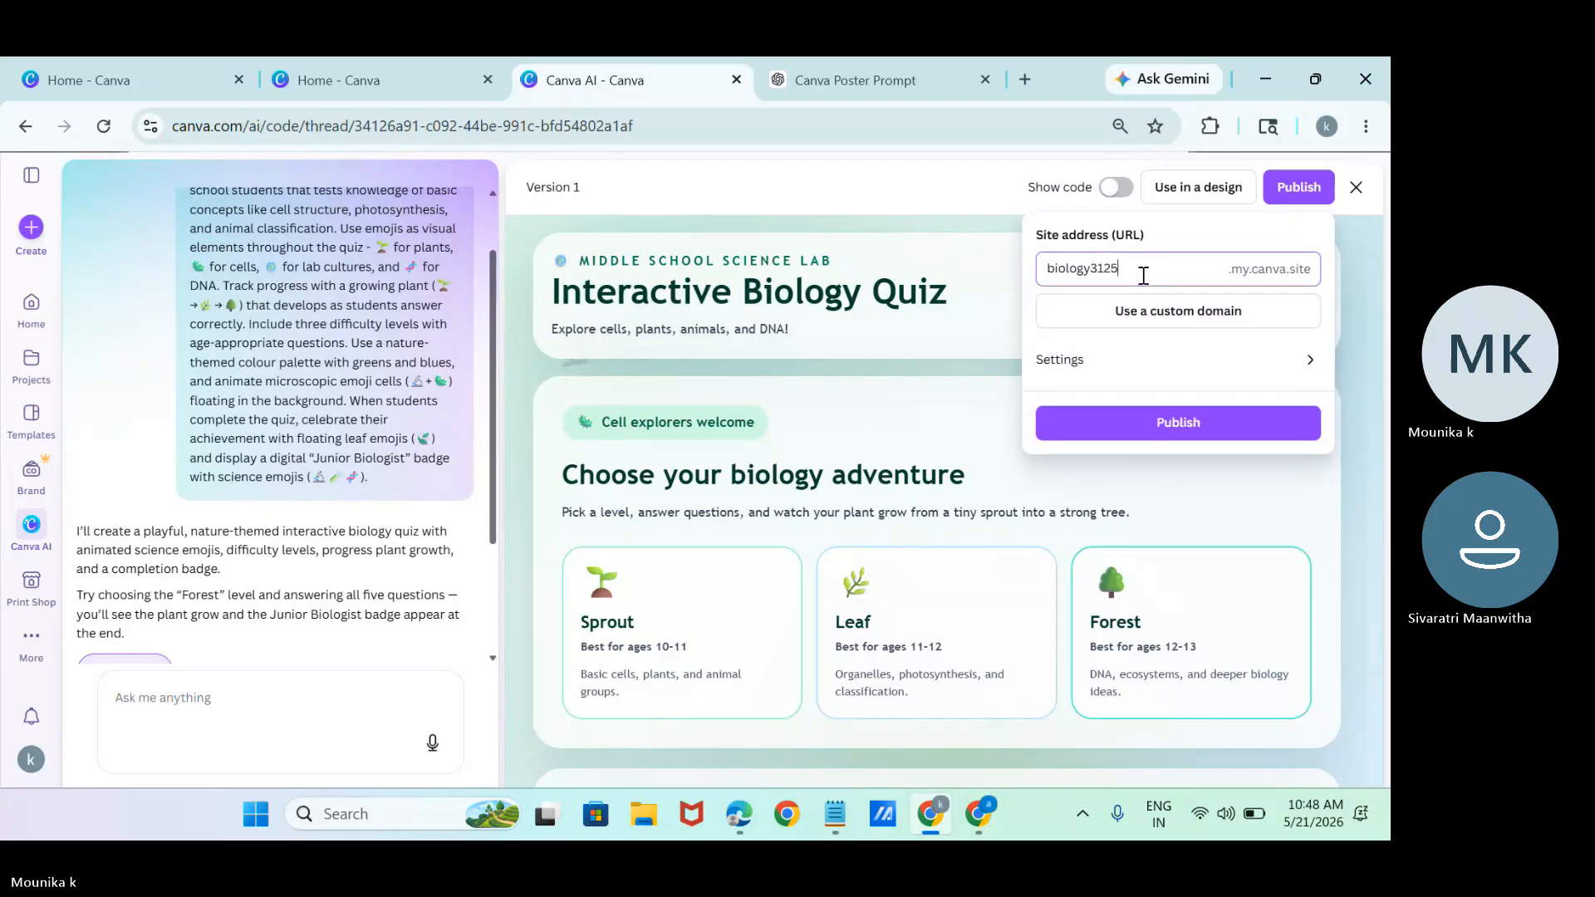
left_click(1196, 421)
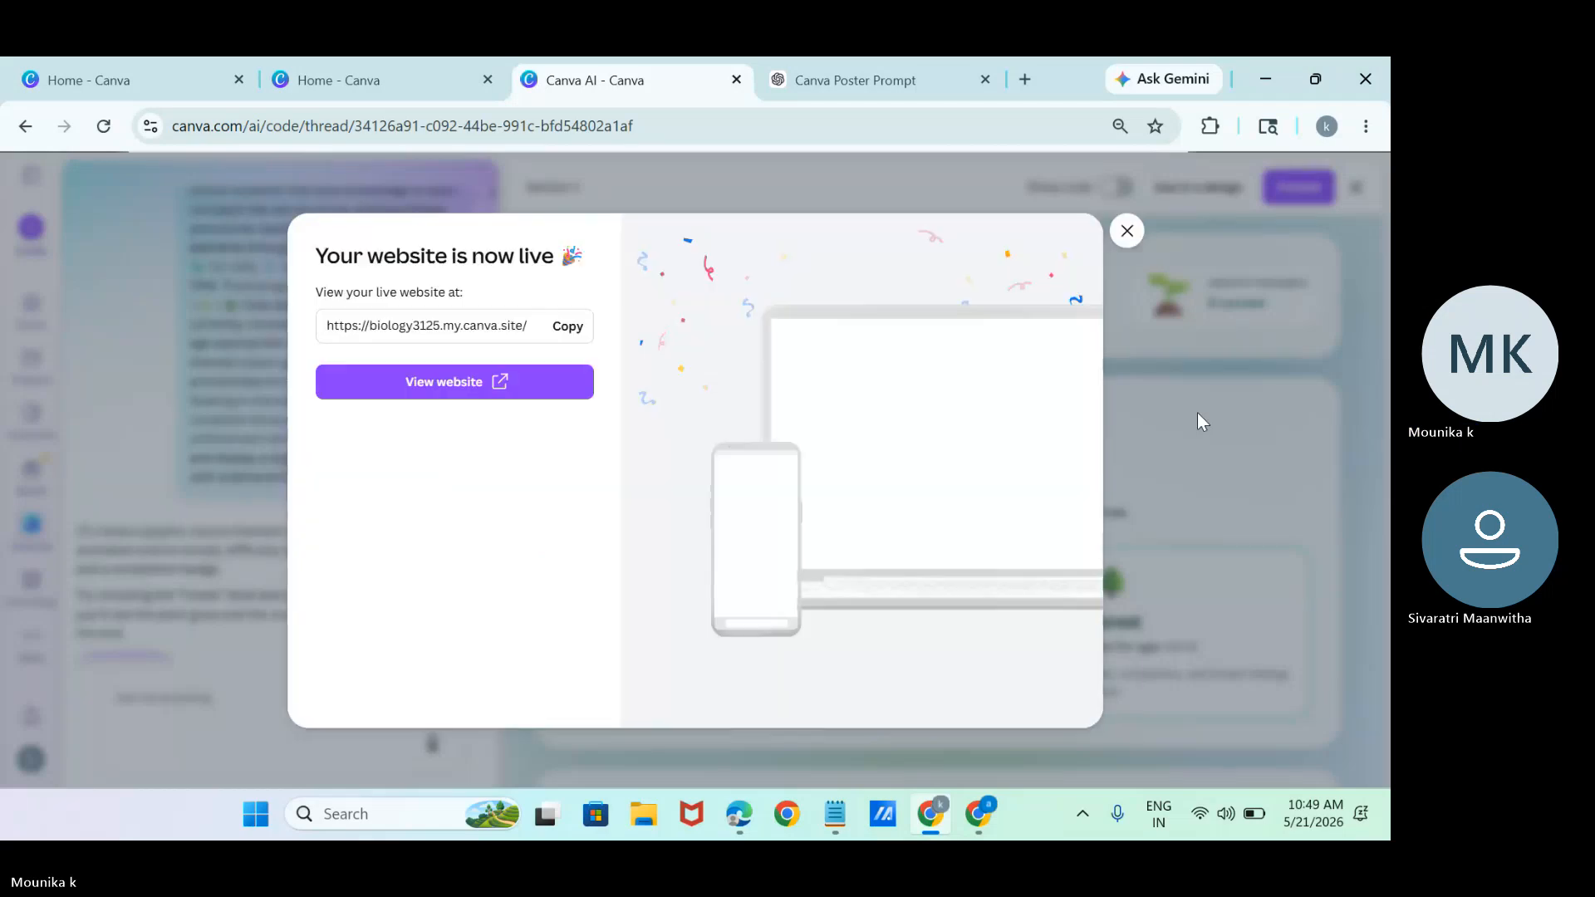
Copy the live quiz website's link, switch to Microsoft Teams, and send the link in the meeting chat.
left_click(568, 327)
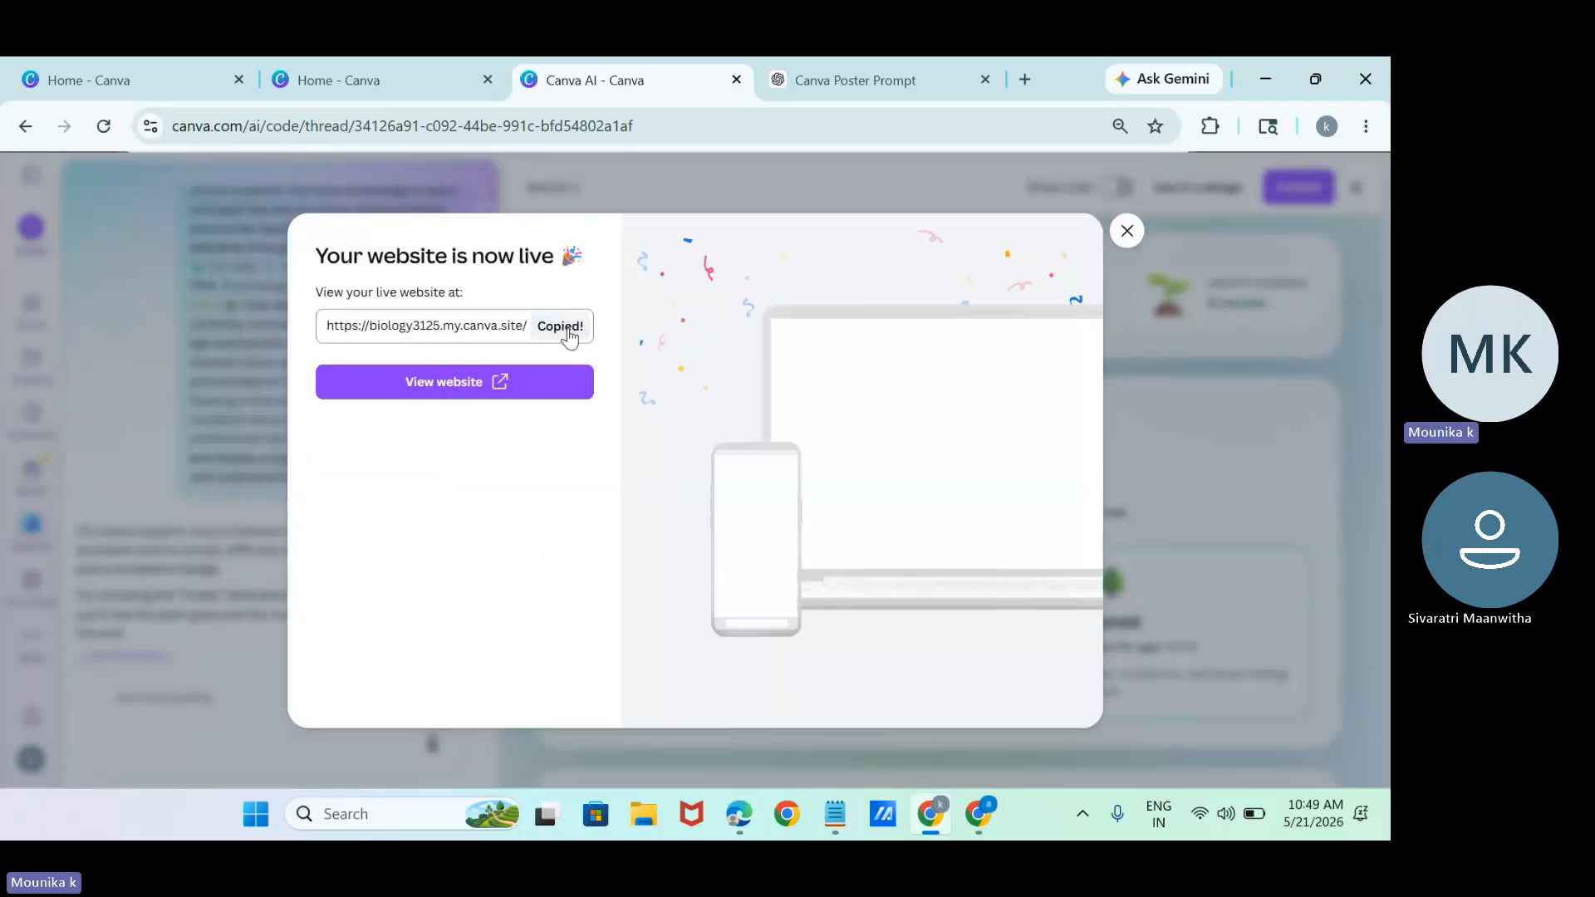
mouse_move(739, 822)
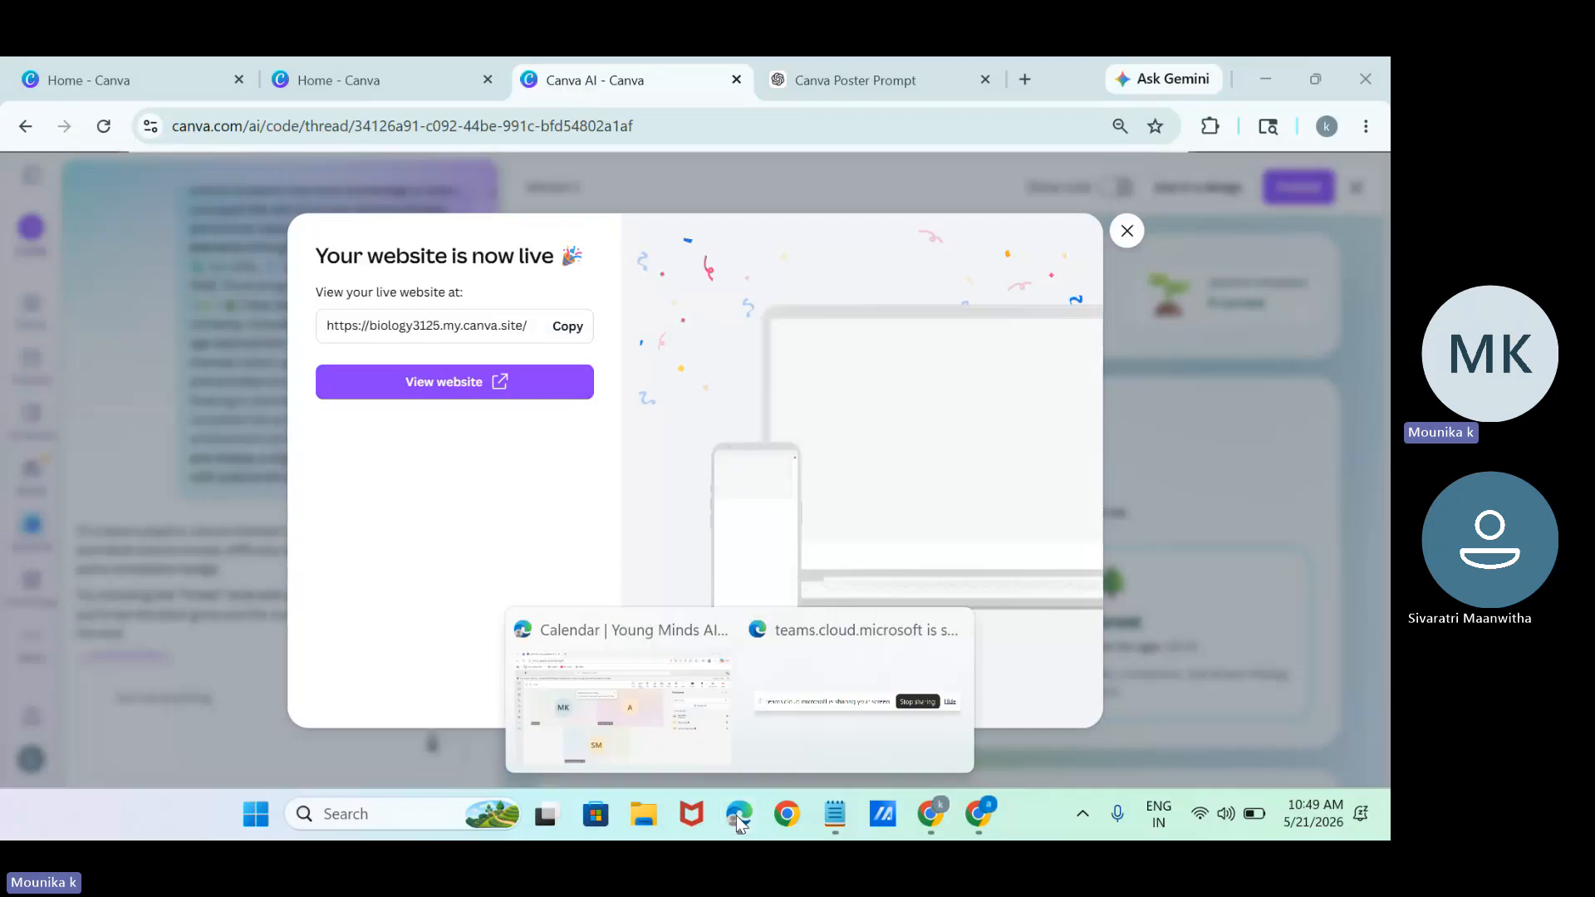
left_click(648, 696)
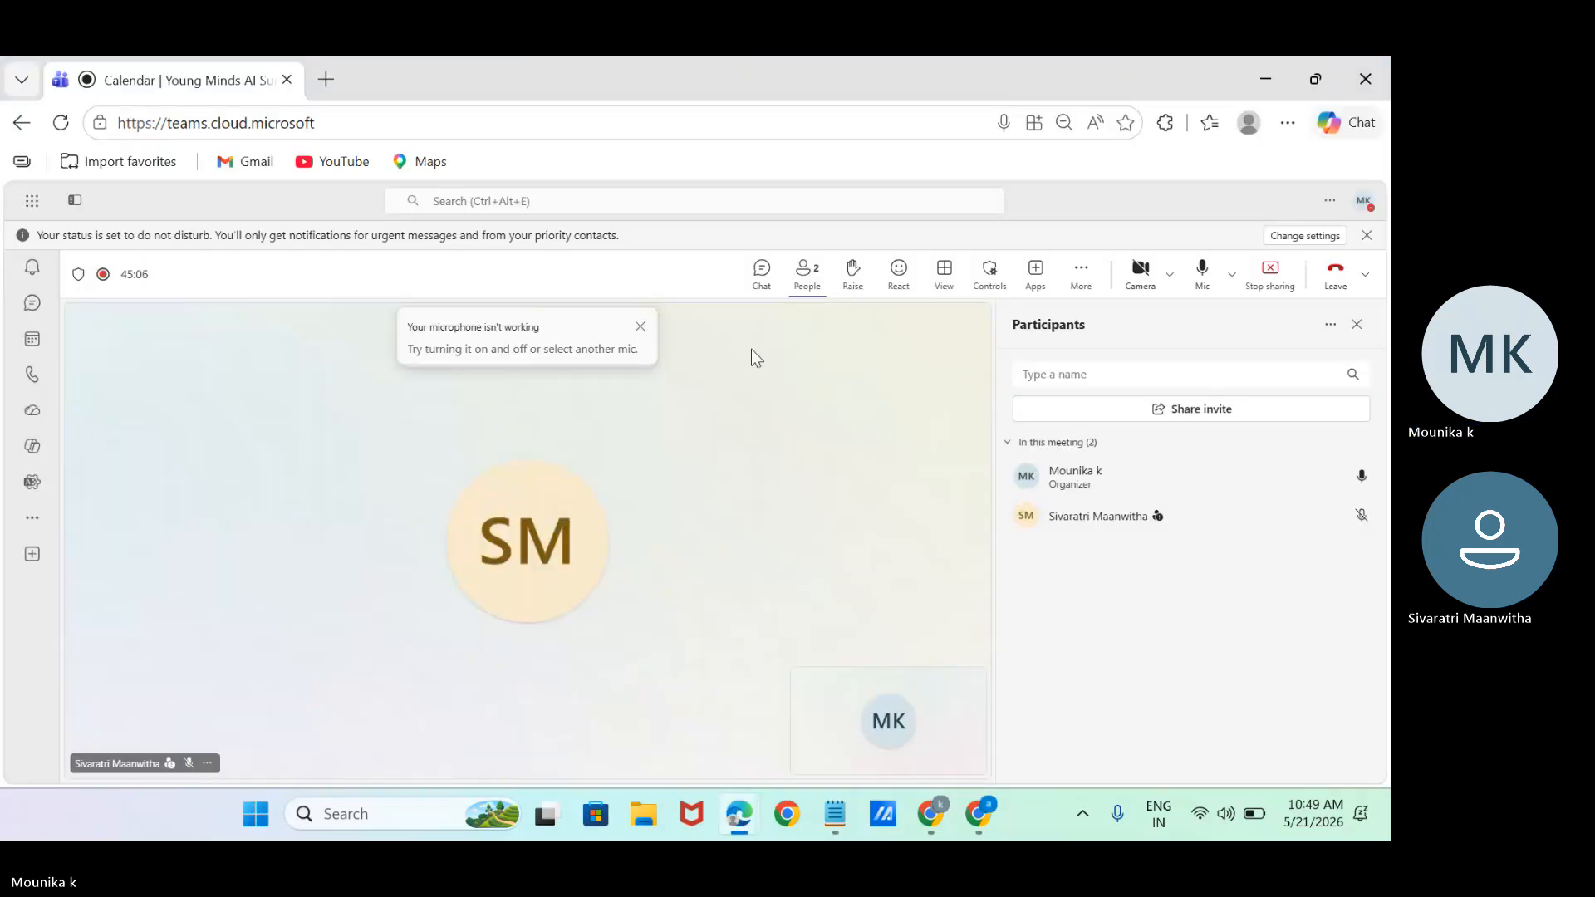
left_click(764, 277)
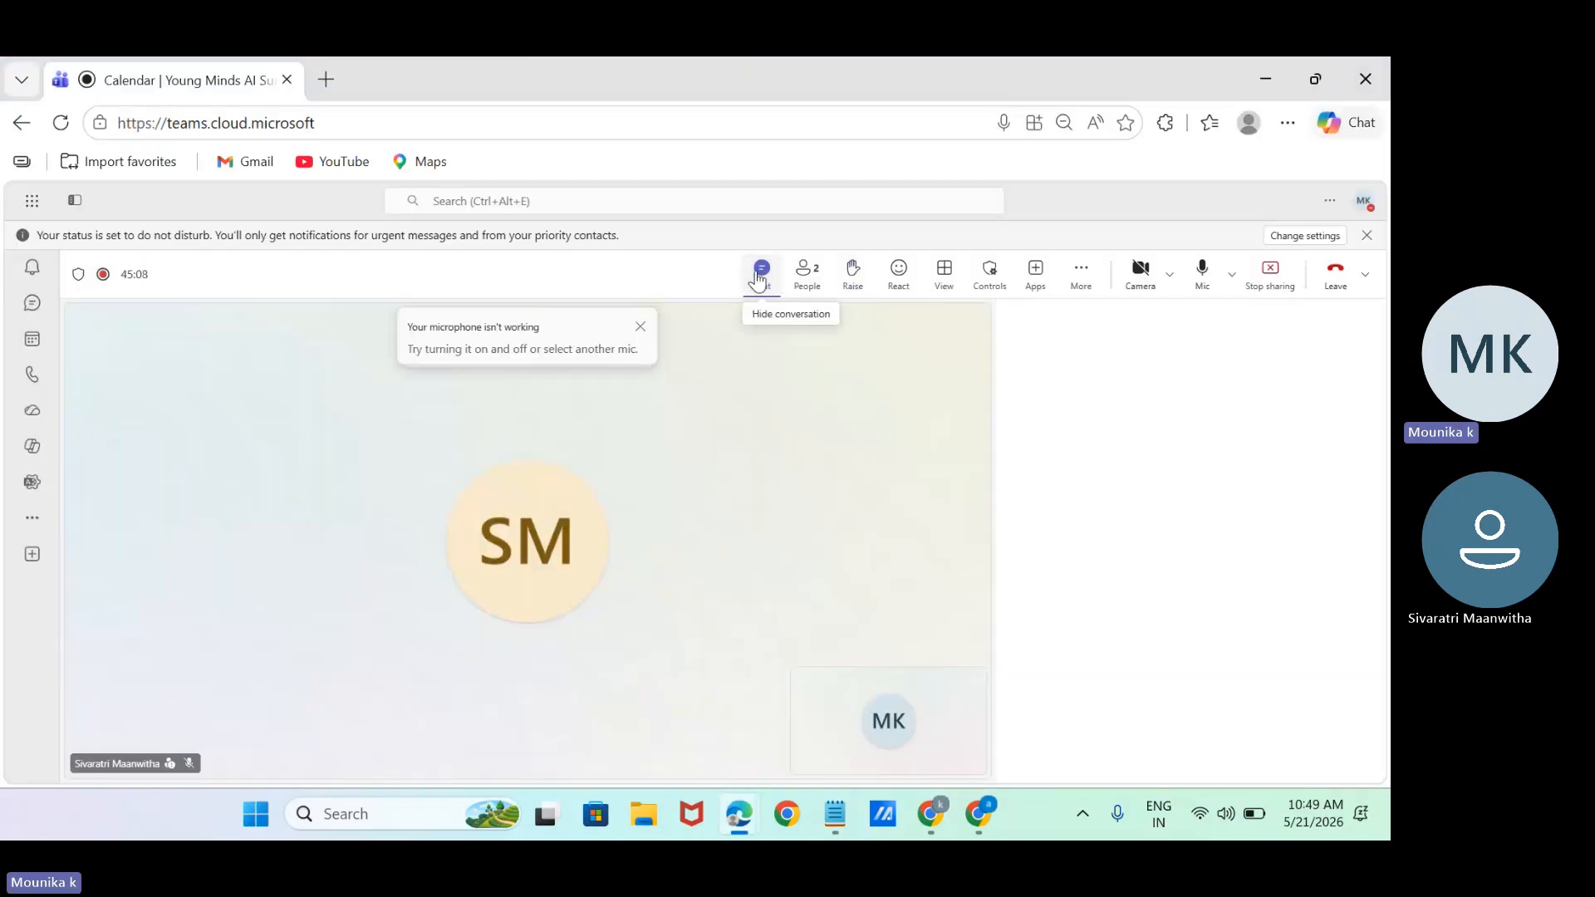
left_click(1138, 735)
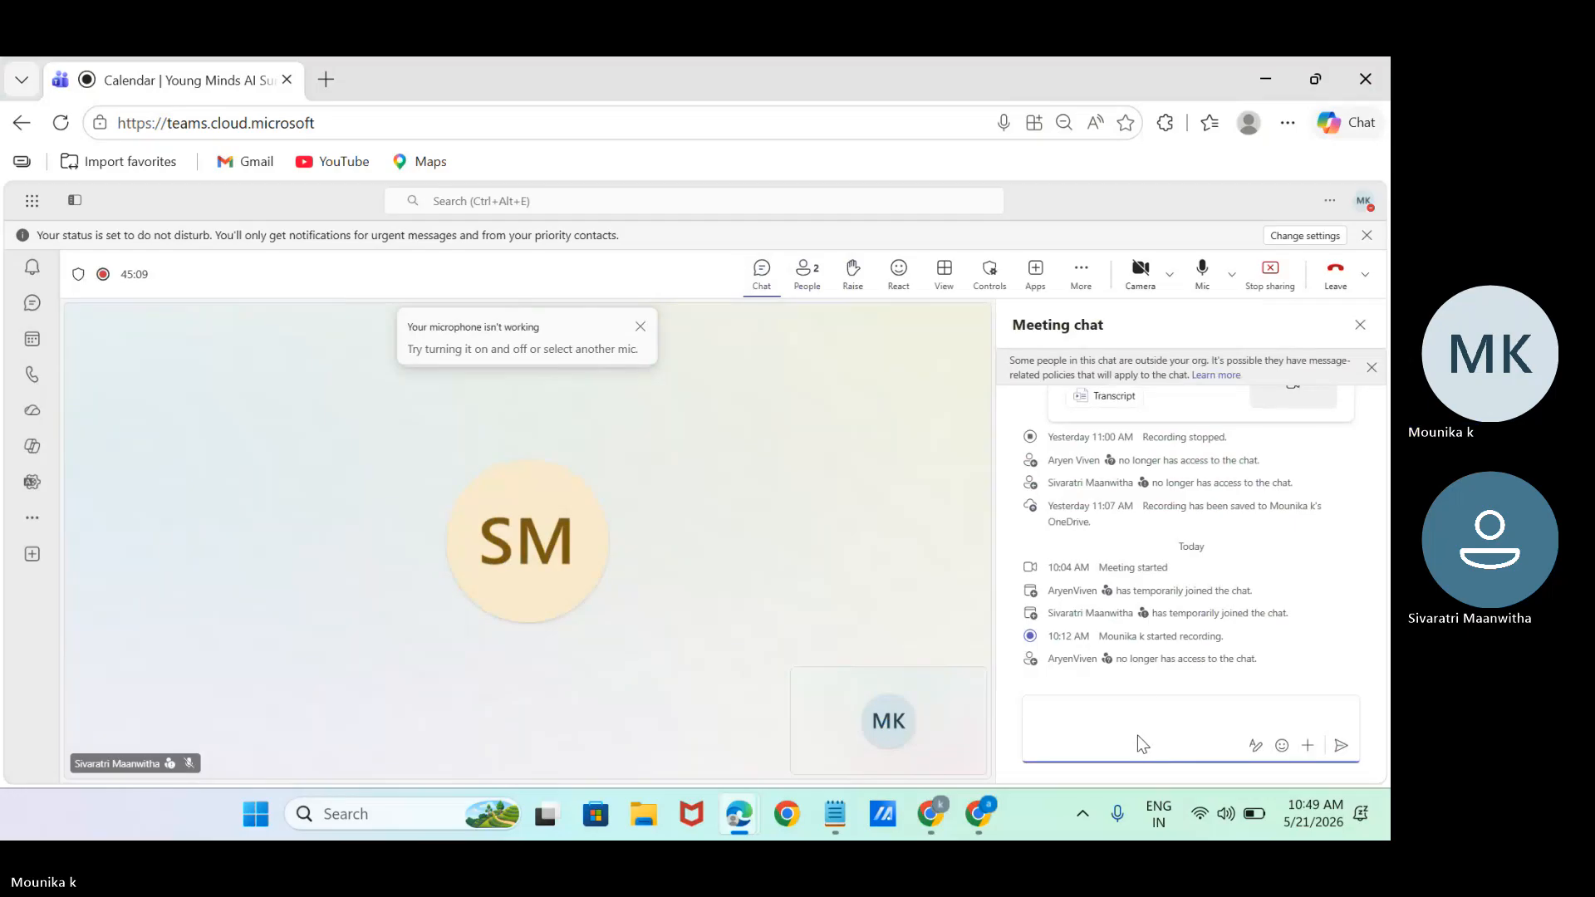
key("ctrl+v")
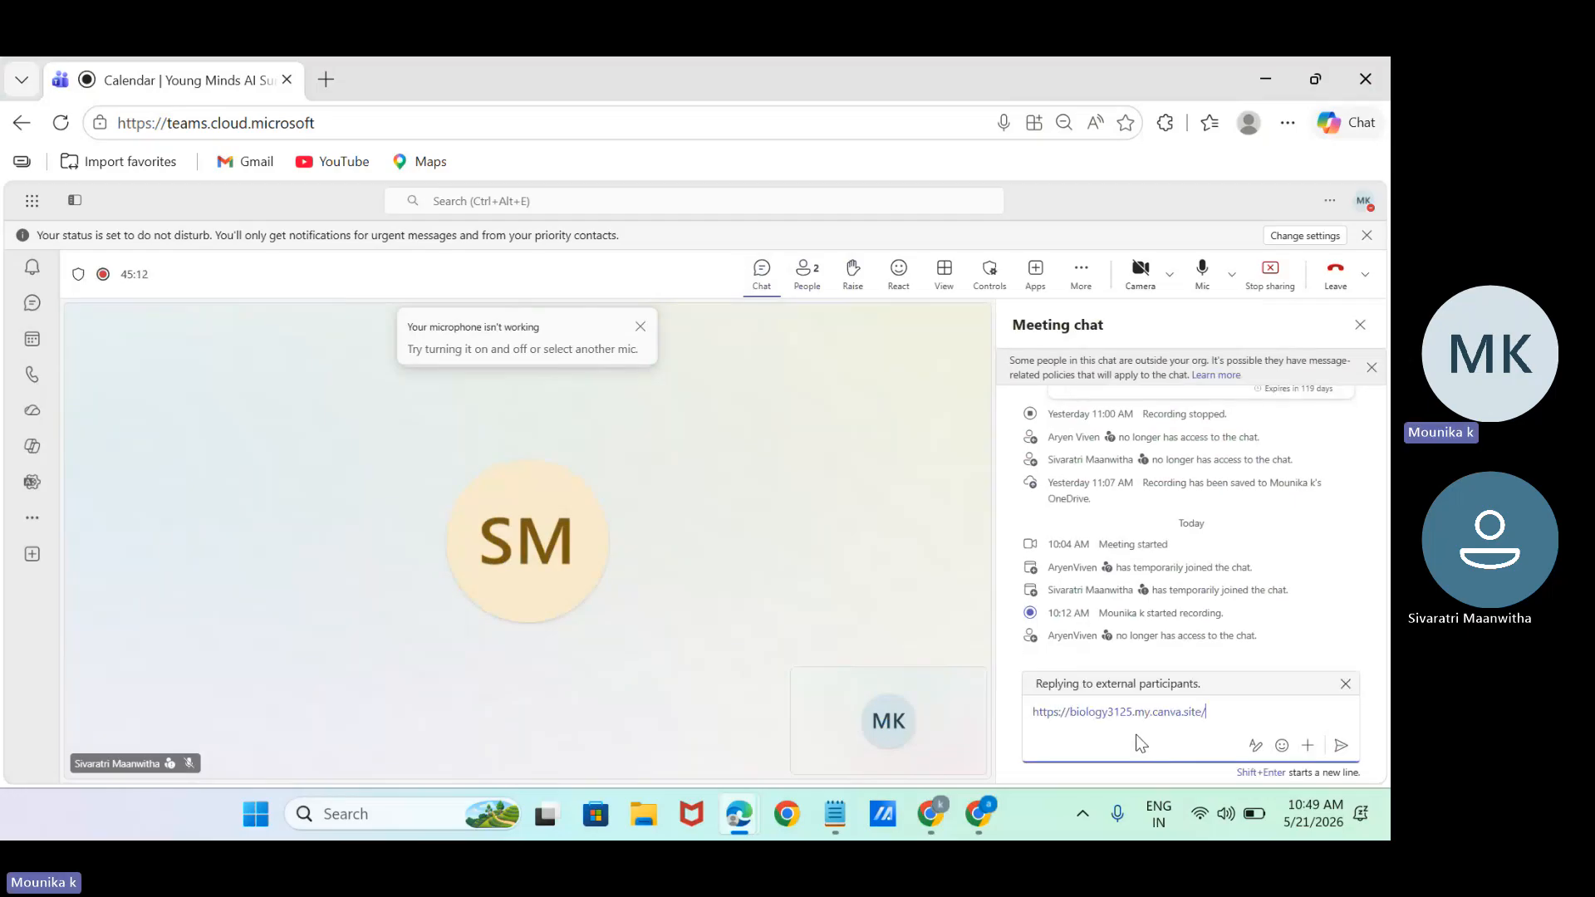
key("Return")
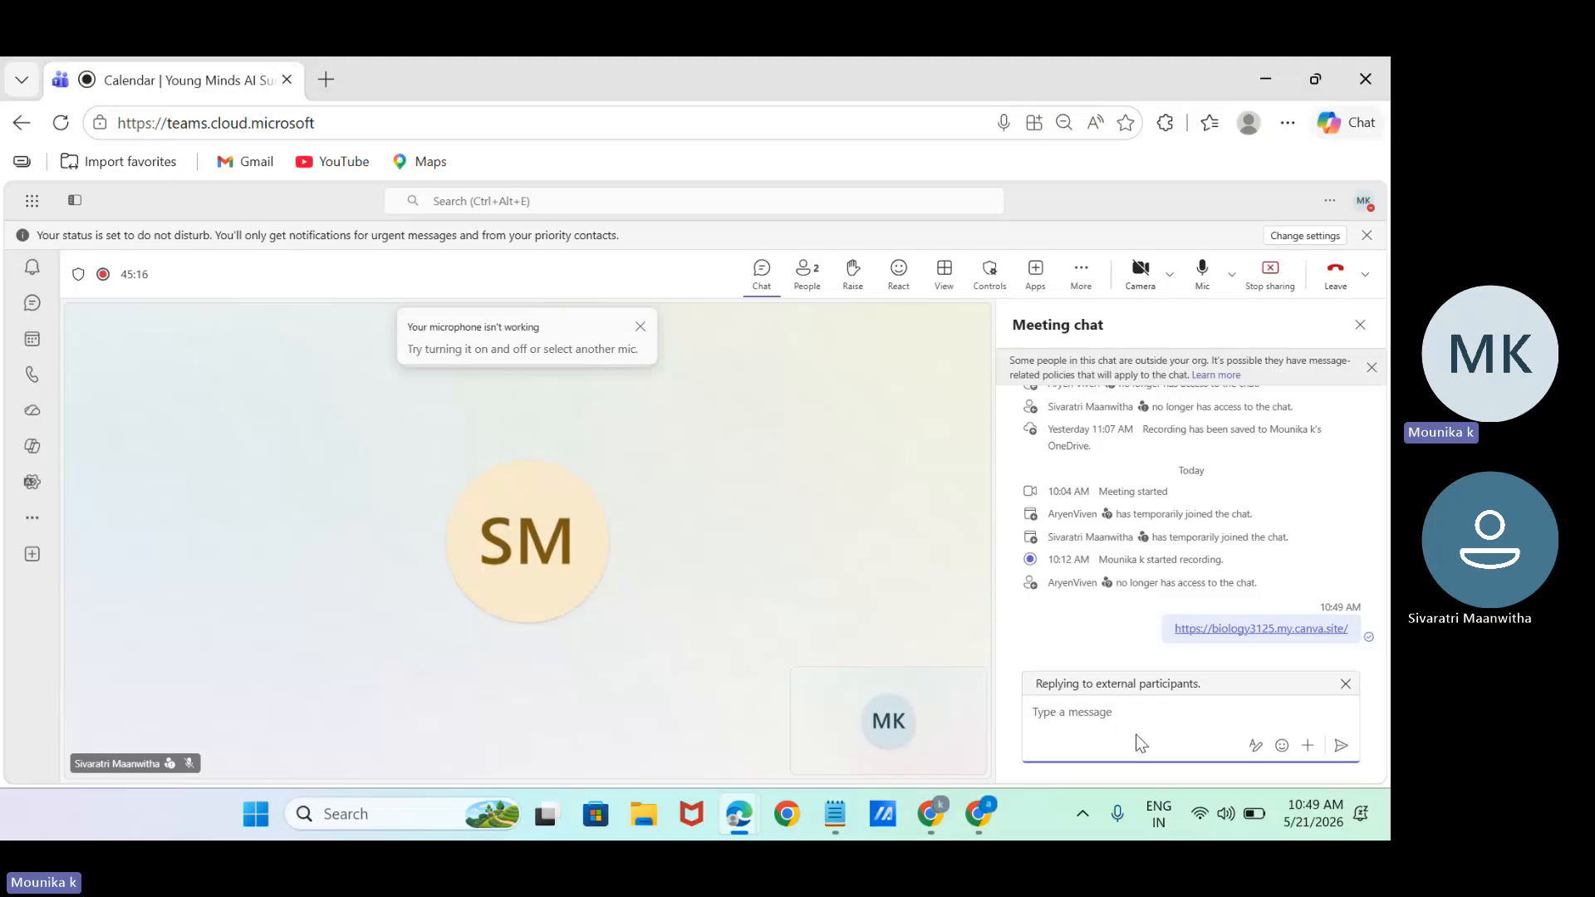
Return to Canva, dismiss the live-website dialog, and send Canva AI the request "also include backend data sheet" for the biology quiz.
left_click(938, 818)
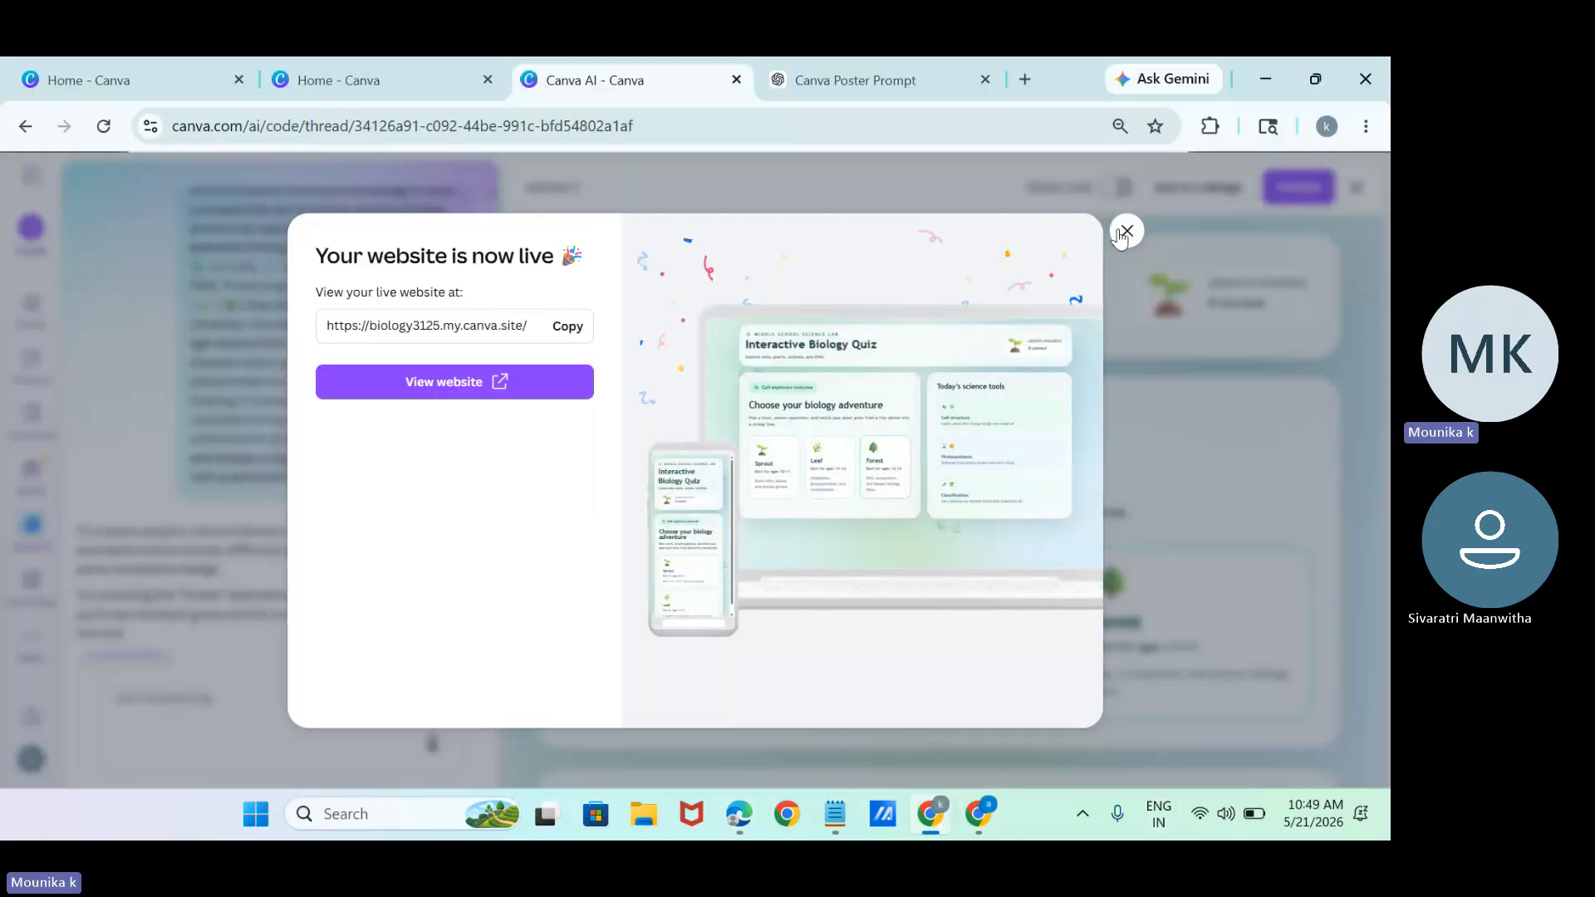
left_click(1126, 233)
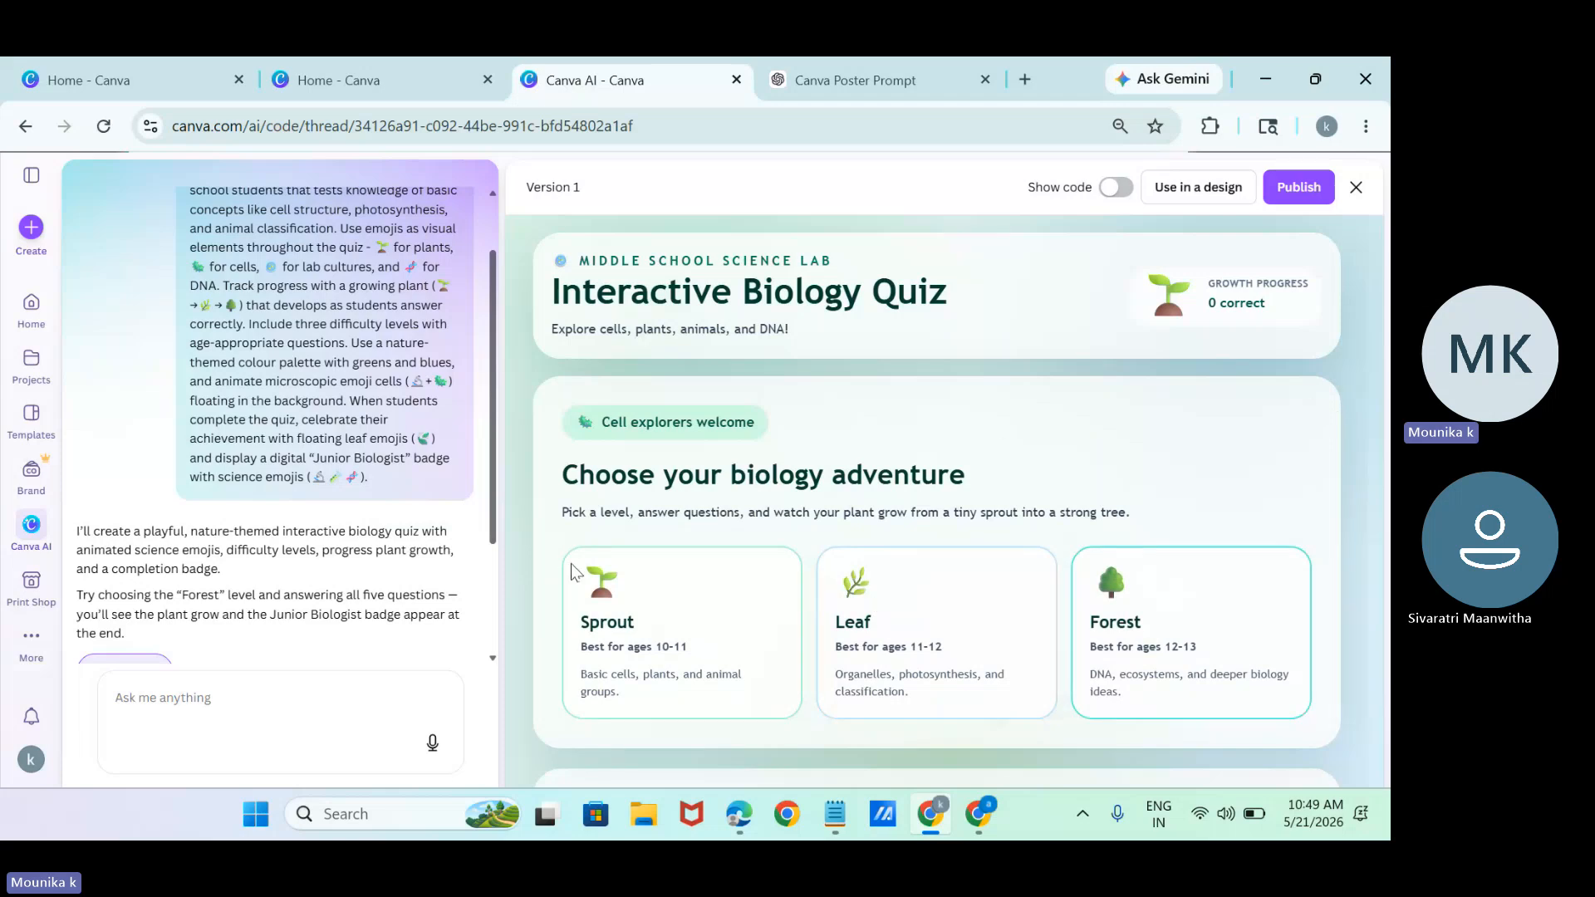
left_click(328, 711)
type("also inc")
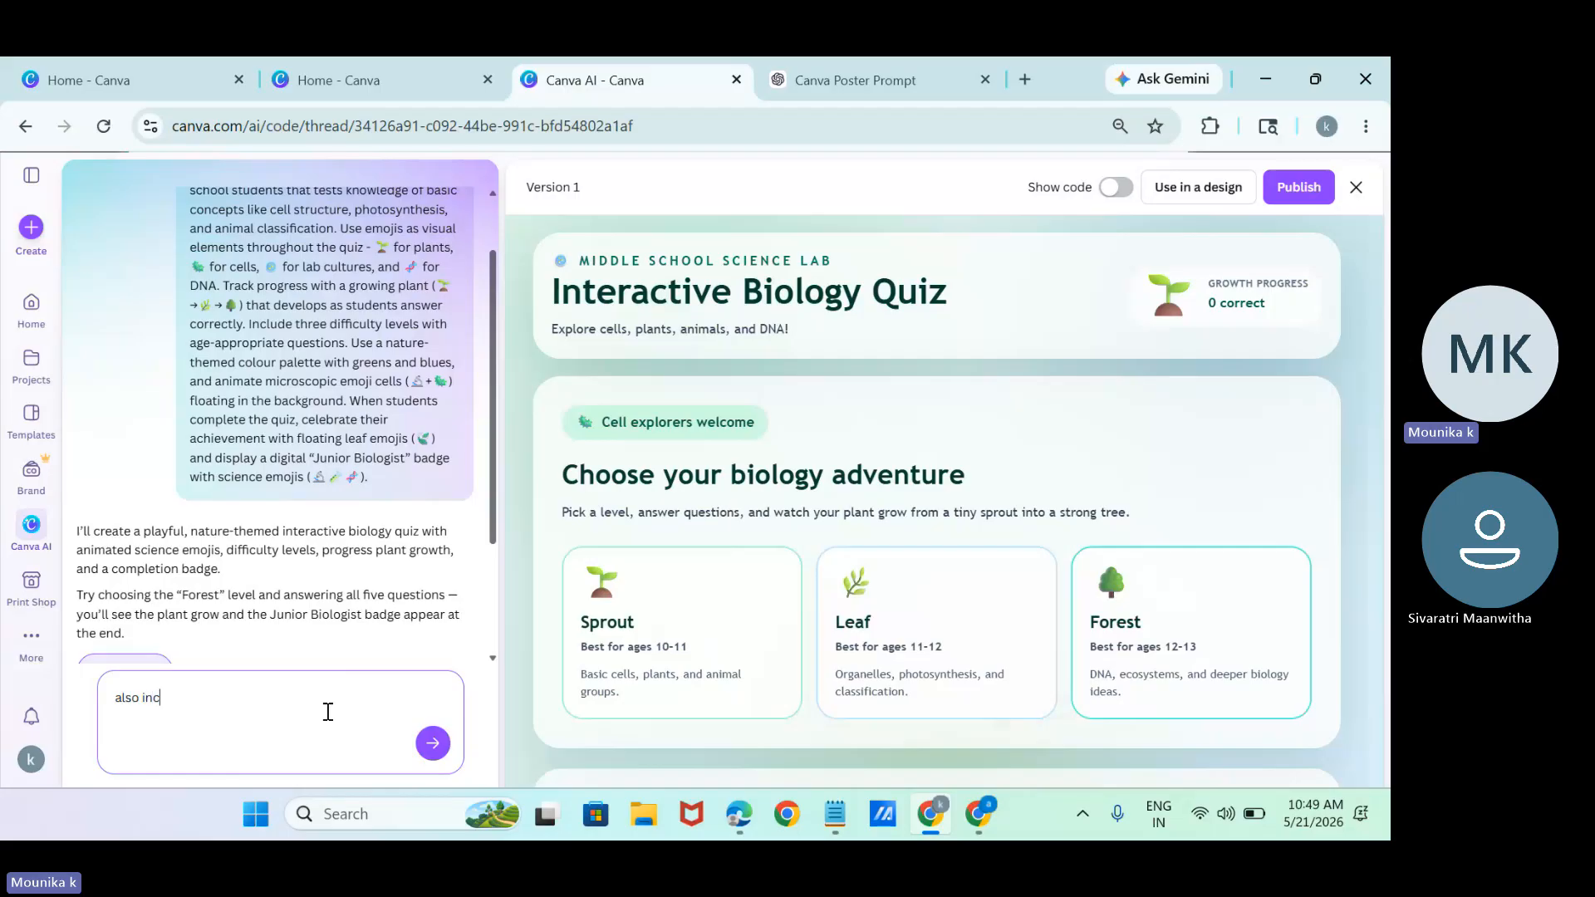
type("lude backend data sheet")
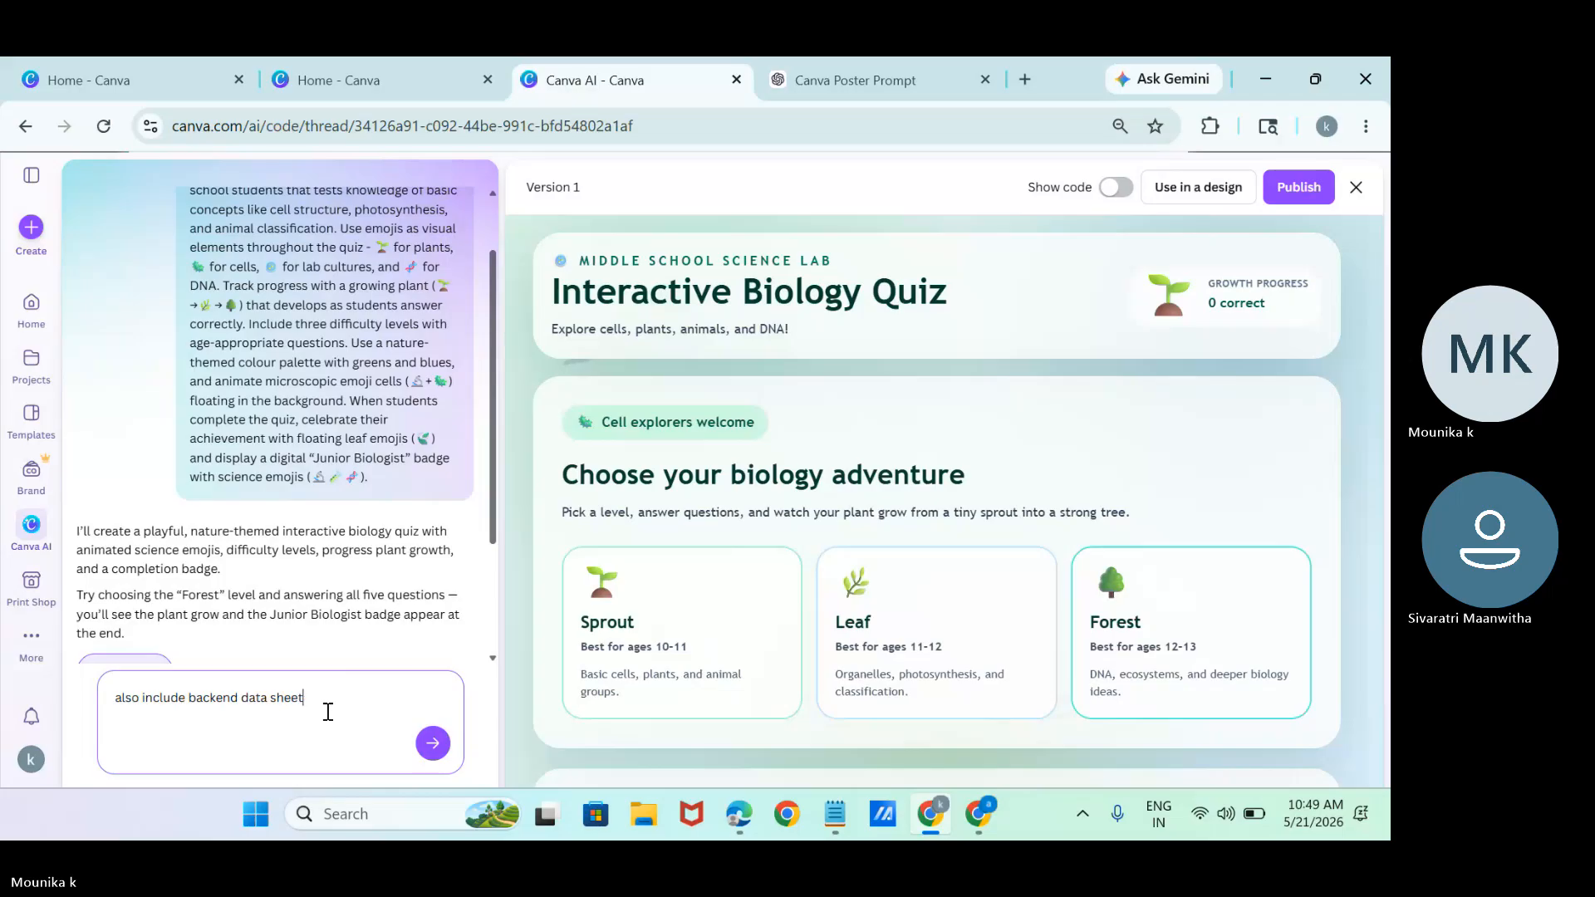
key("Return")
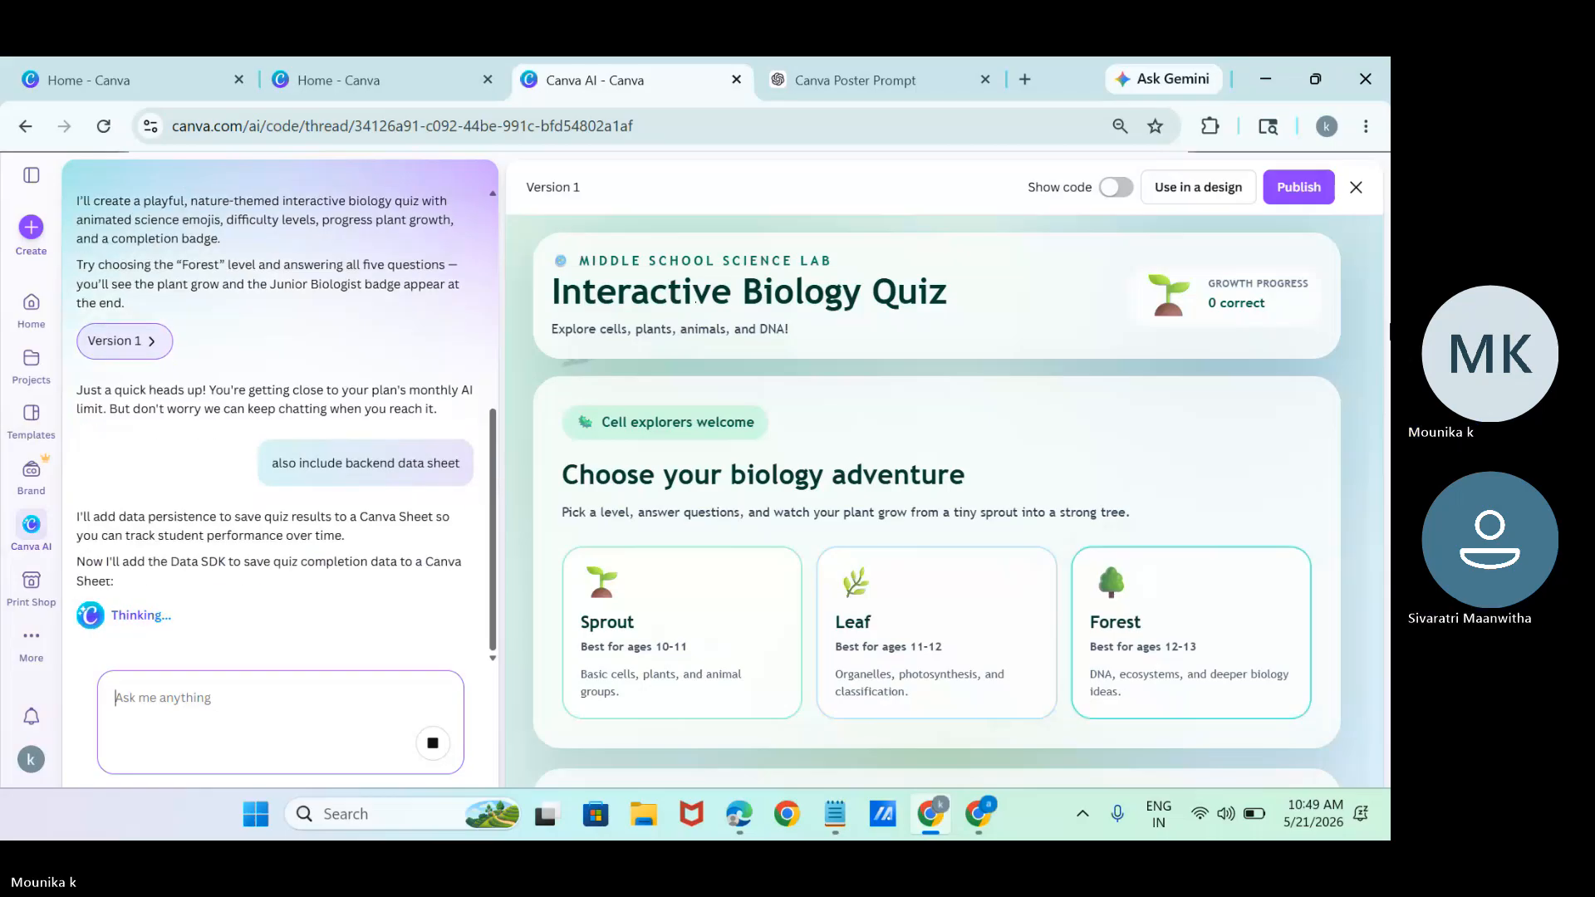
Open the Canva Code Data v2 sheet connected to the biology quiz and reload it.
left_click(698, 654)
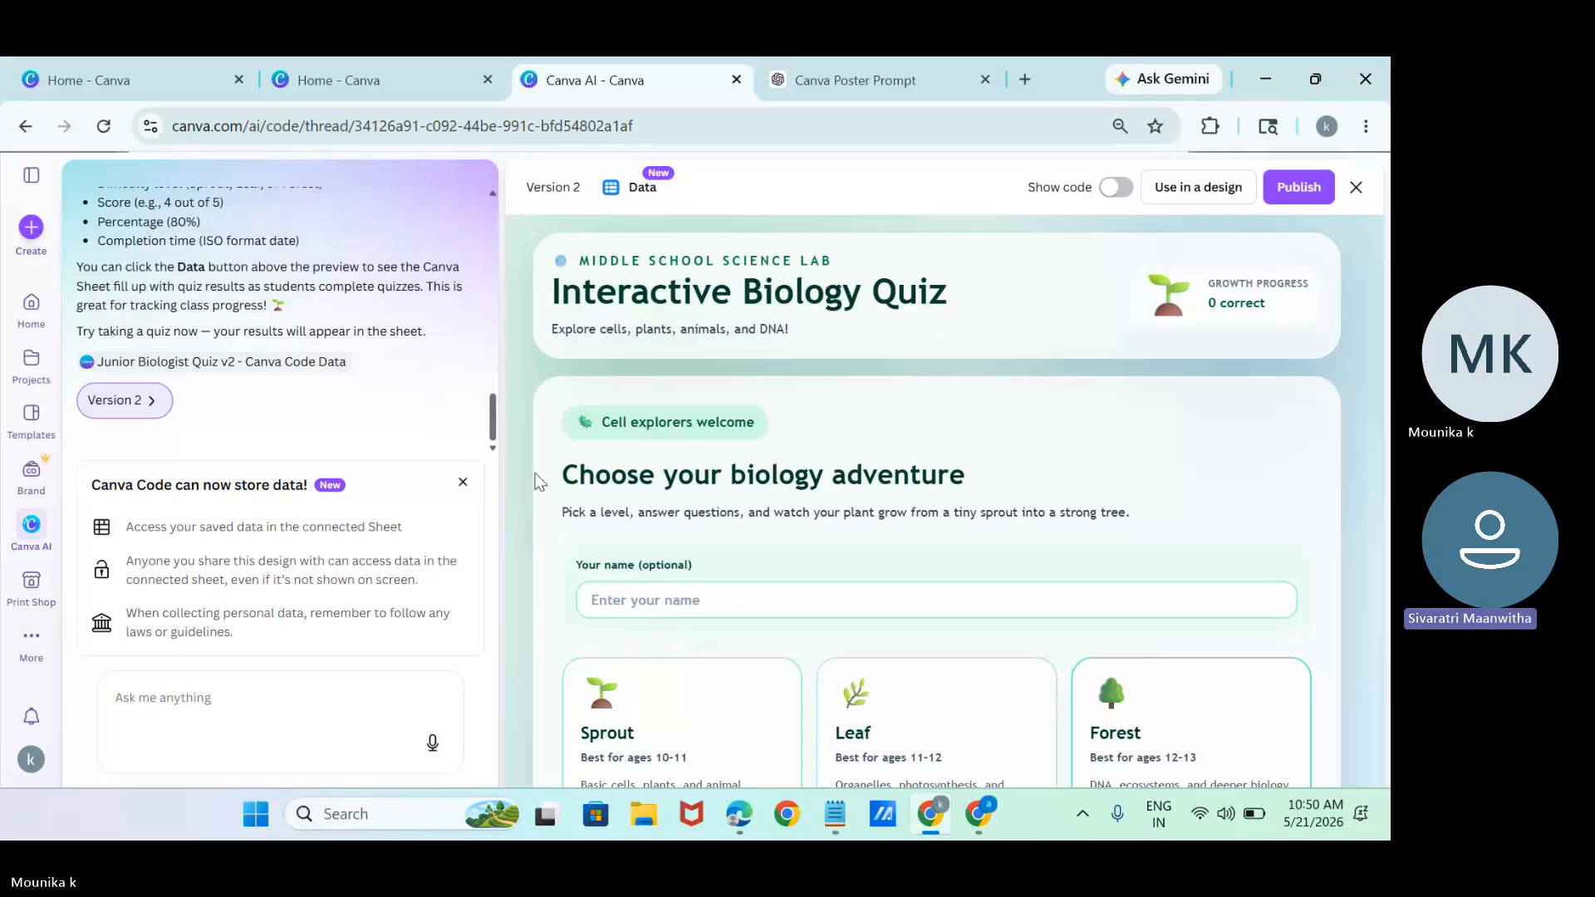
left_click(626, 188)
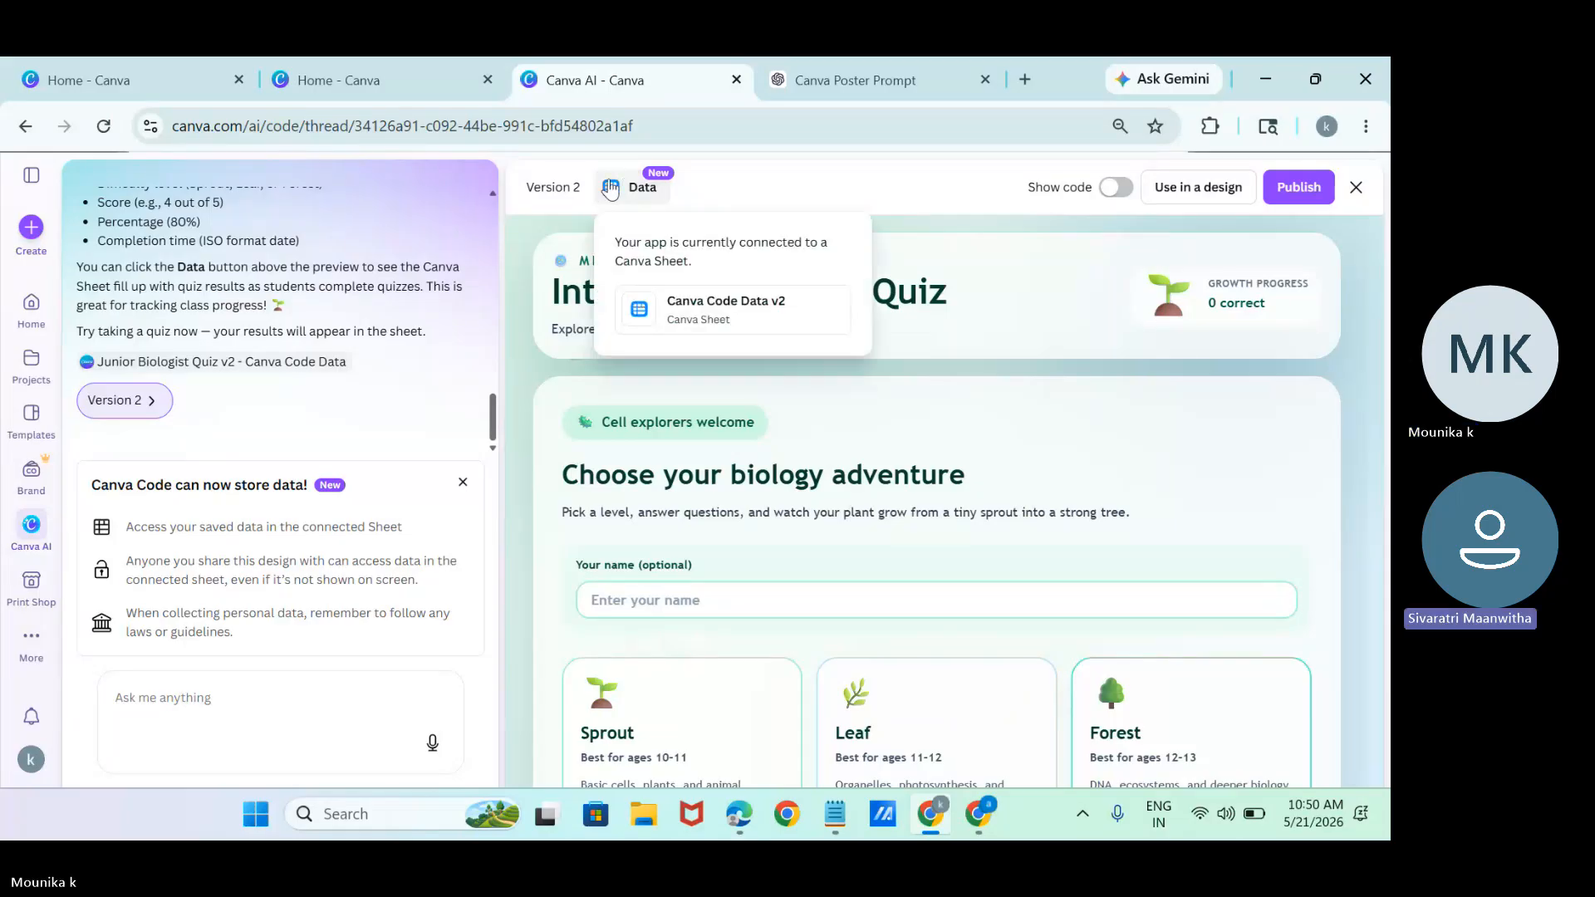
left_click(704, 327)
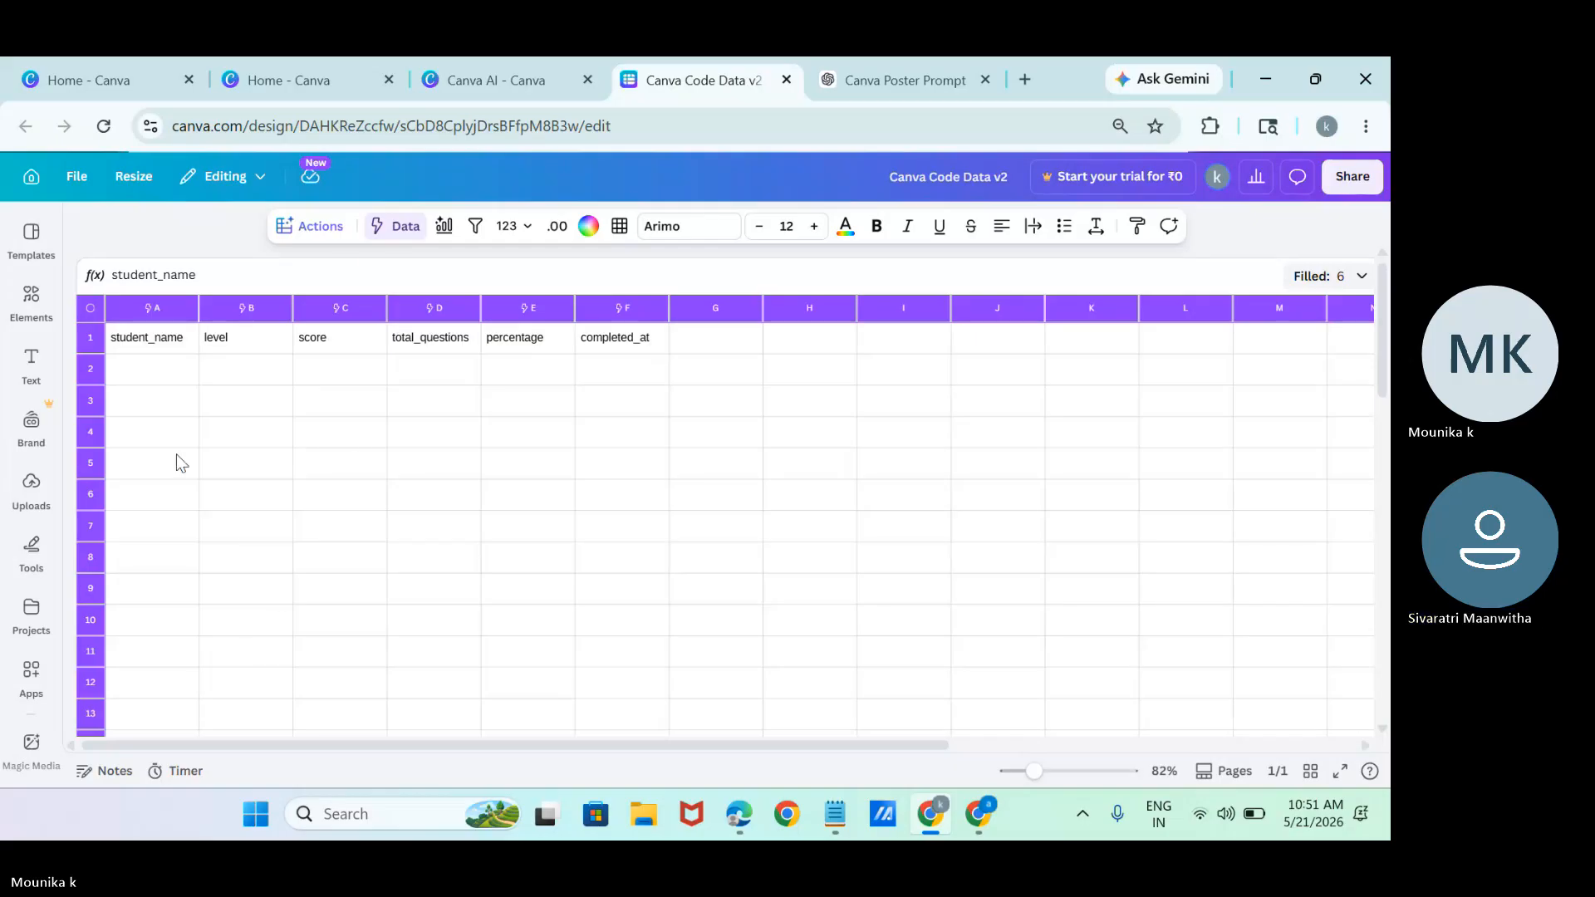
left_click(103, 125)
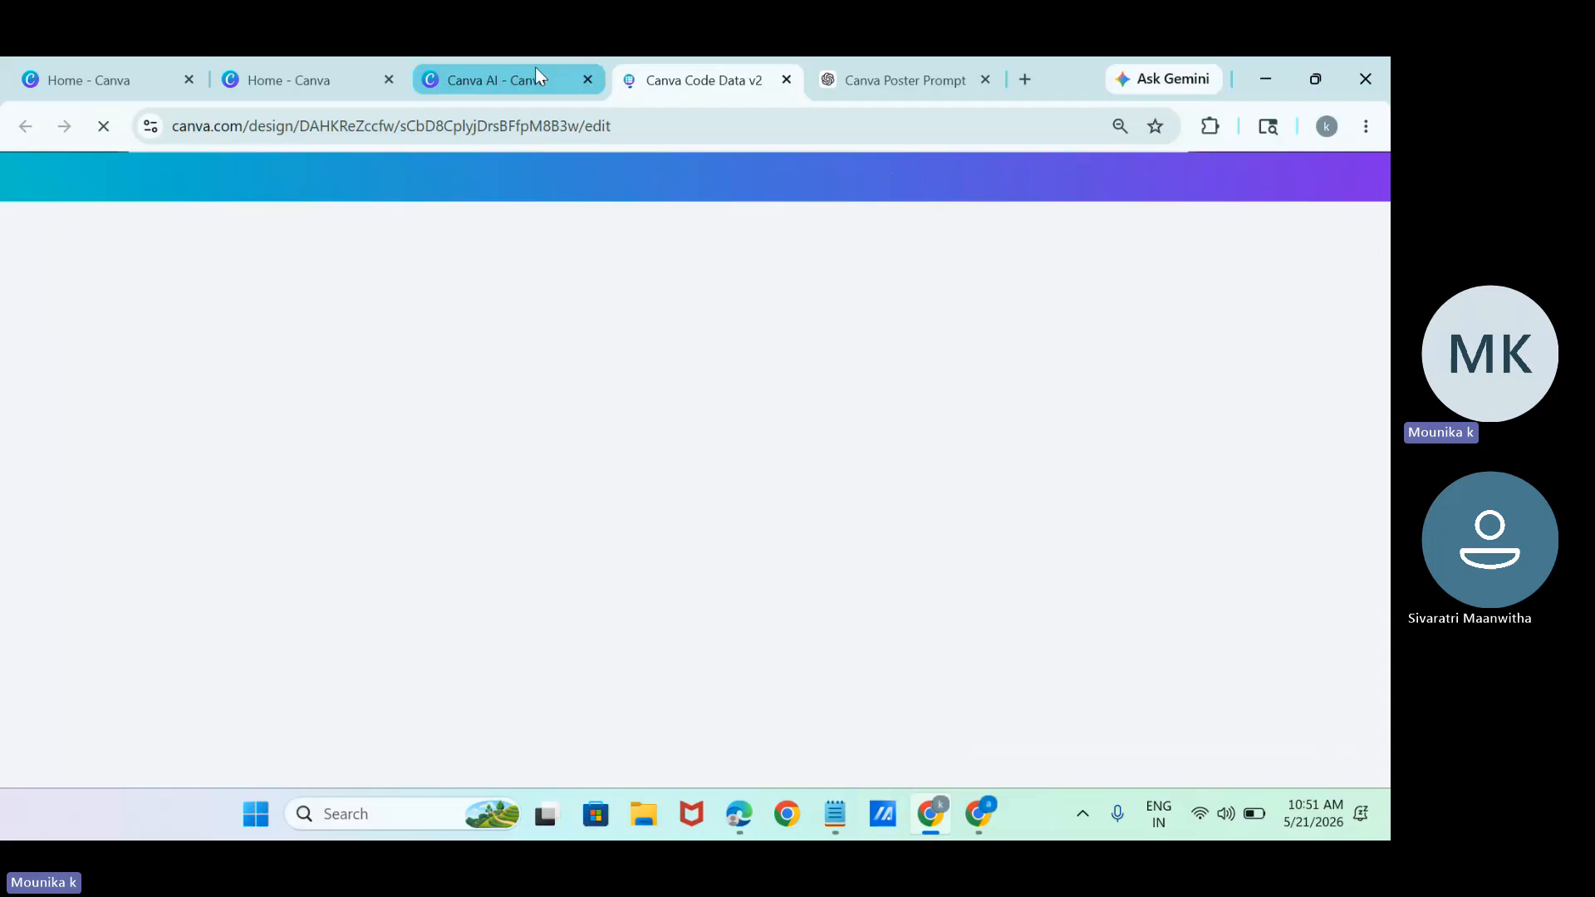
Return to the quiz thread in Canva AI and go back to the Code generator's start page.
left_click(534, 67)
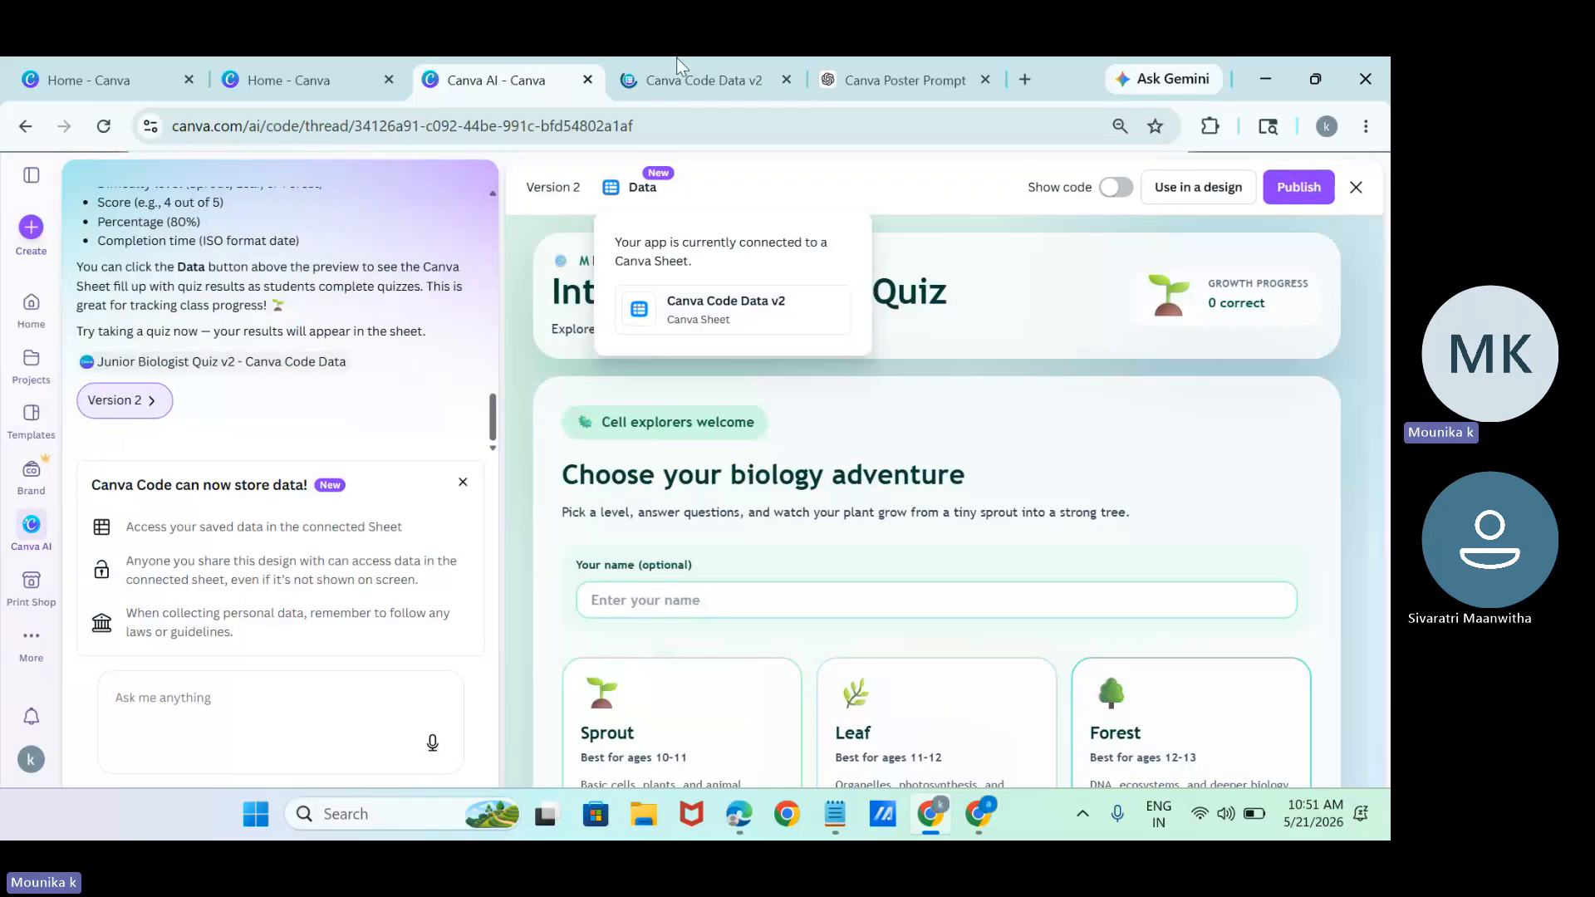
left_click(26, 126)
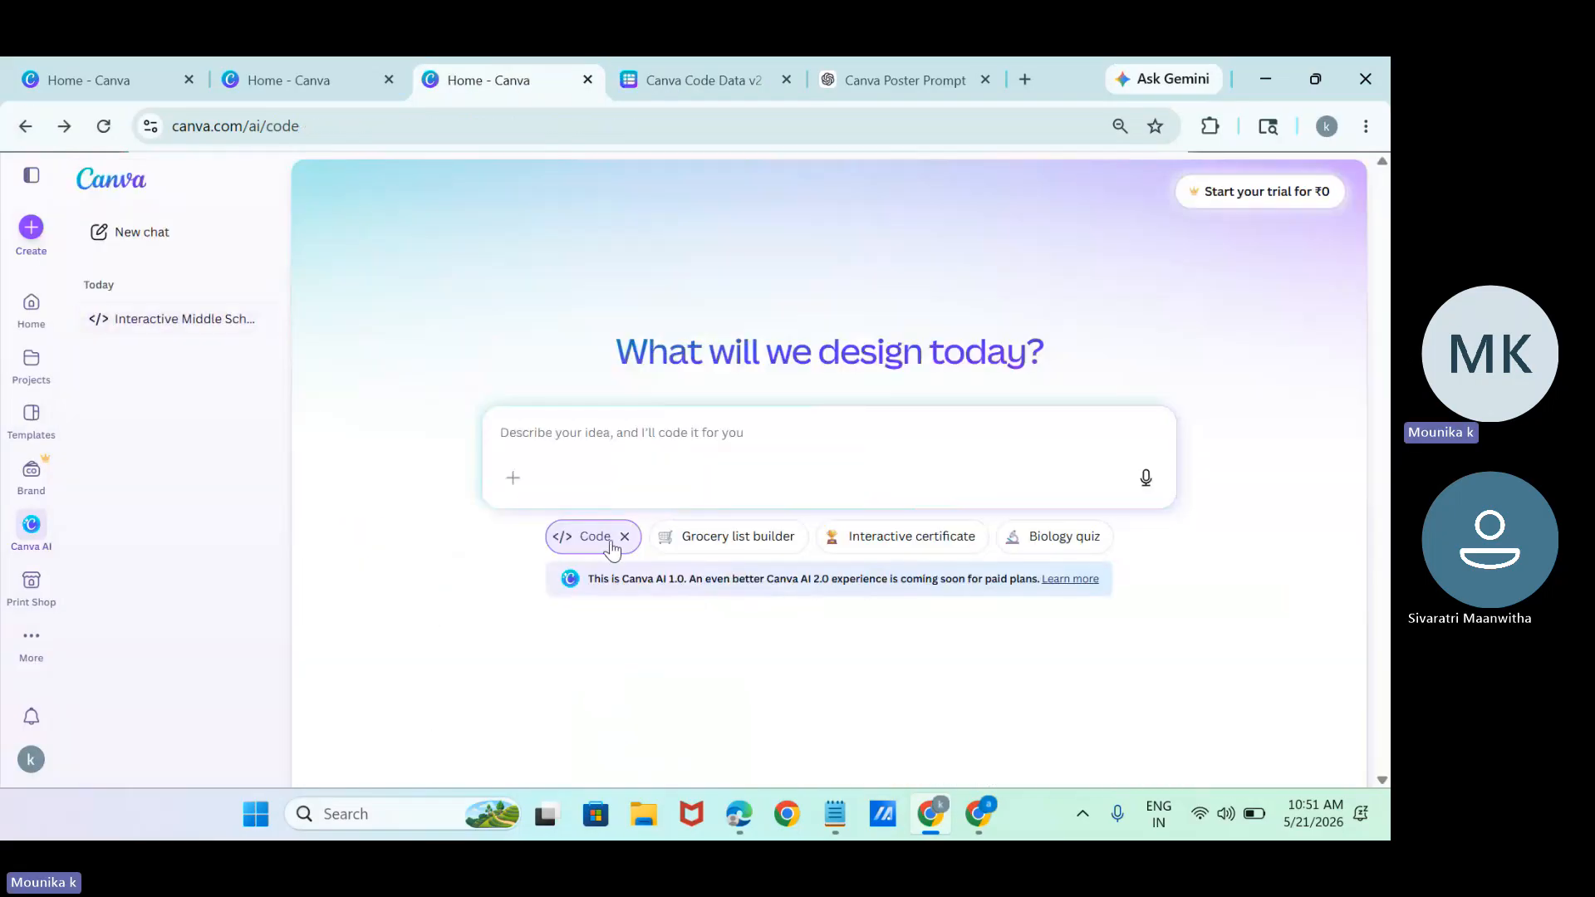
left_click(943, 78)
left_click(393, 646)
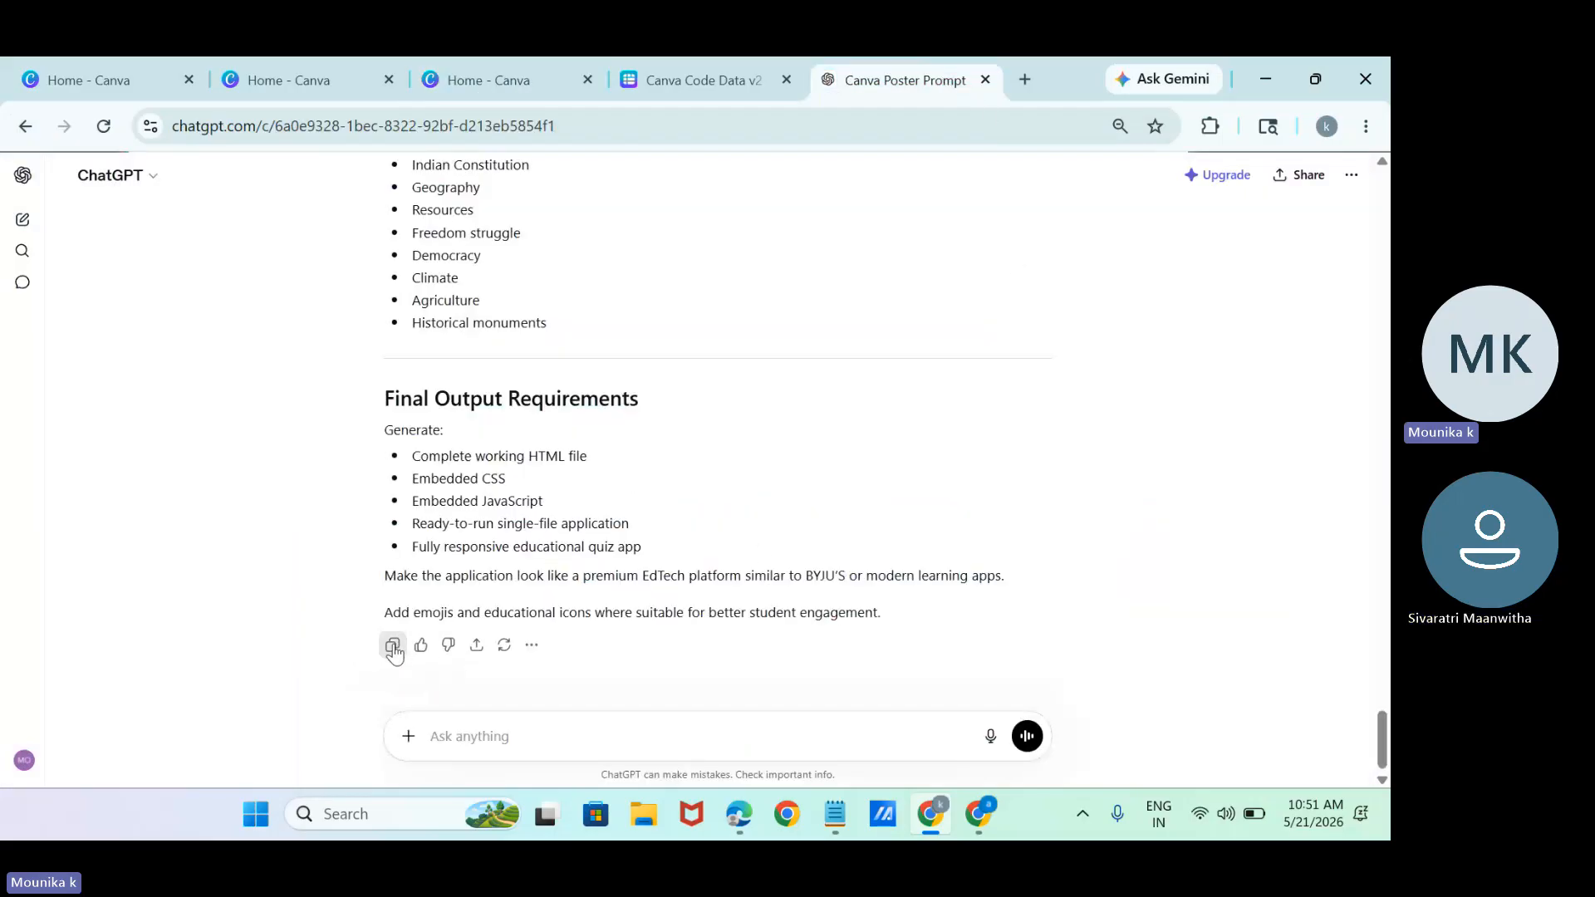
left_click(519, 80)
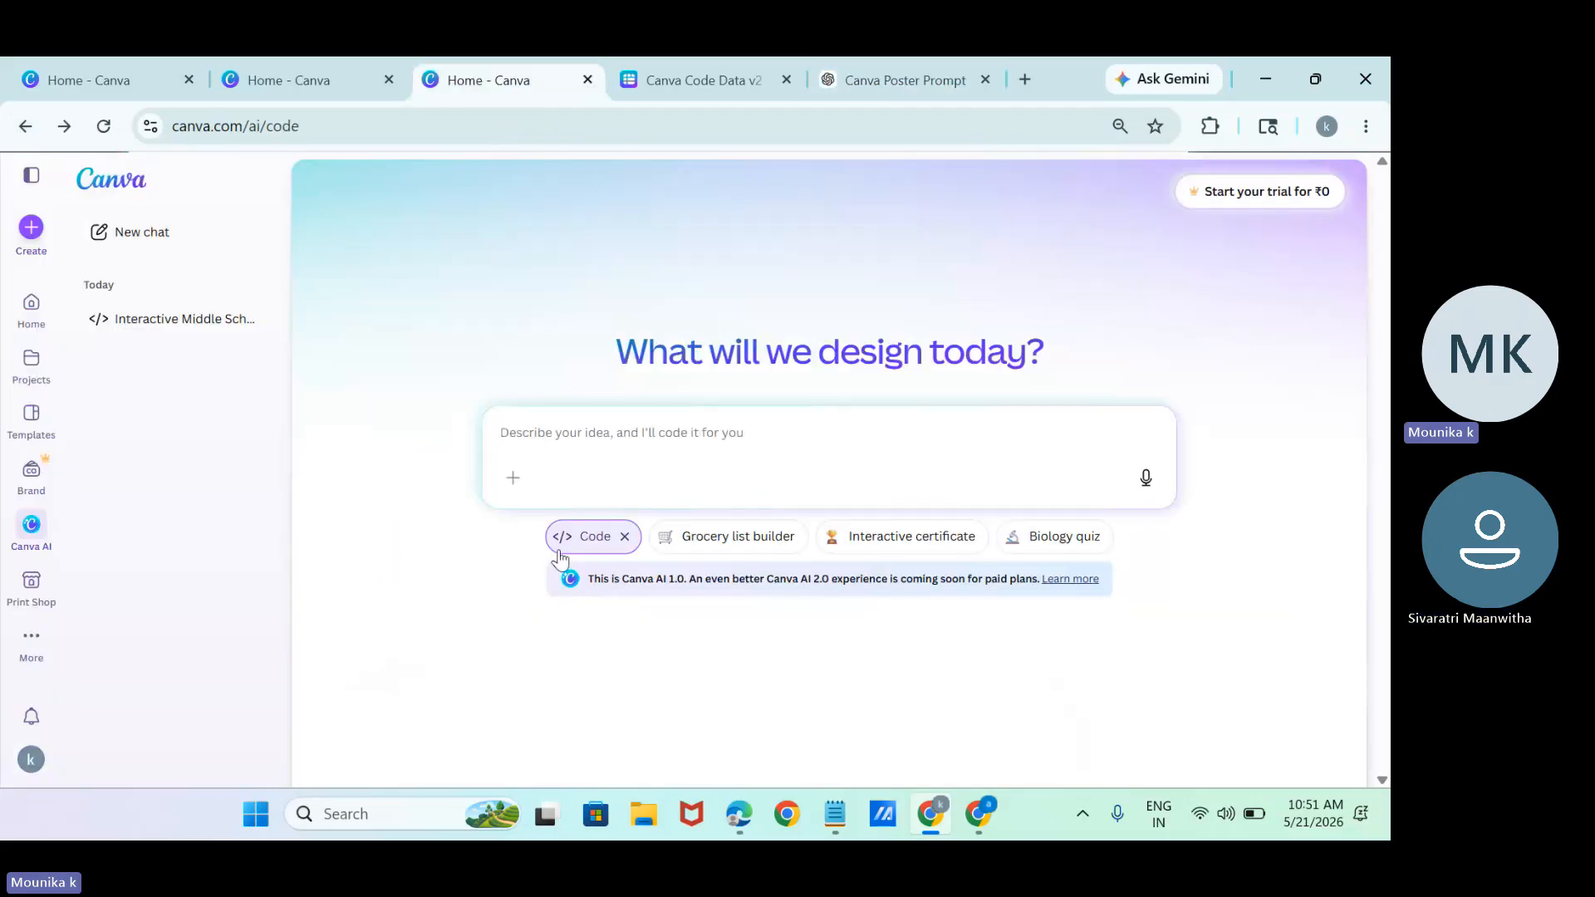
left_click(574, 454)
key("ctrl+v")
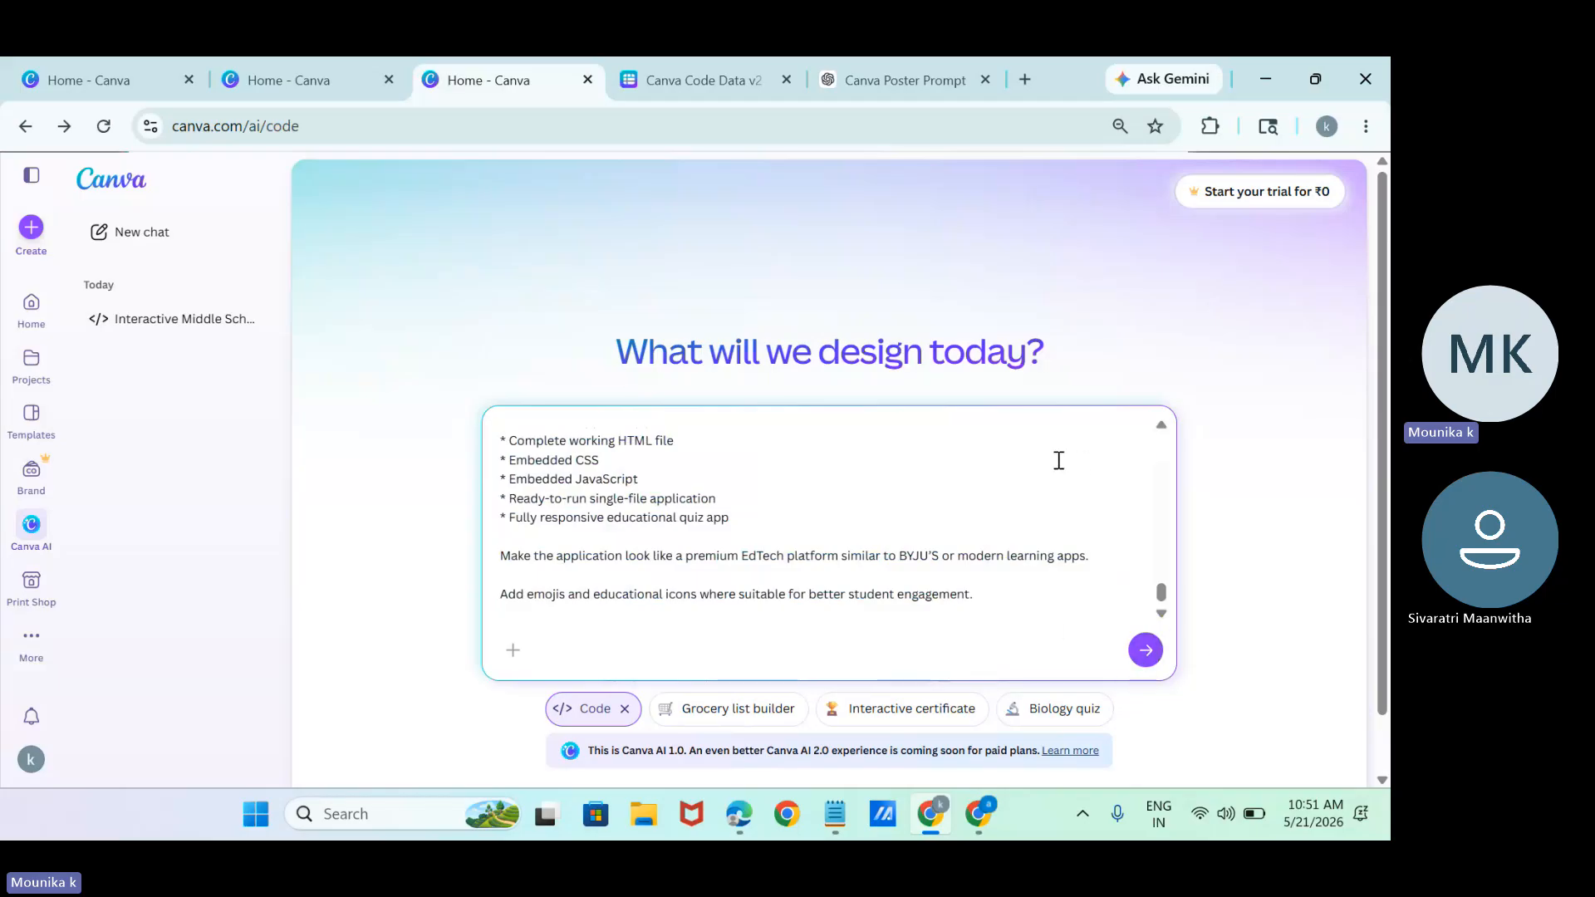
key("ctrl+a")
key("BackSpace")
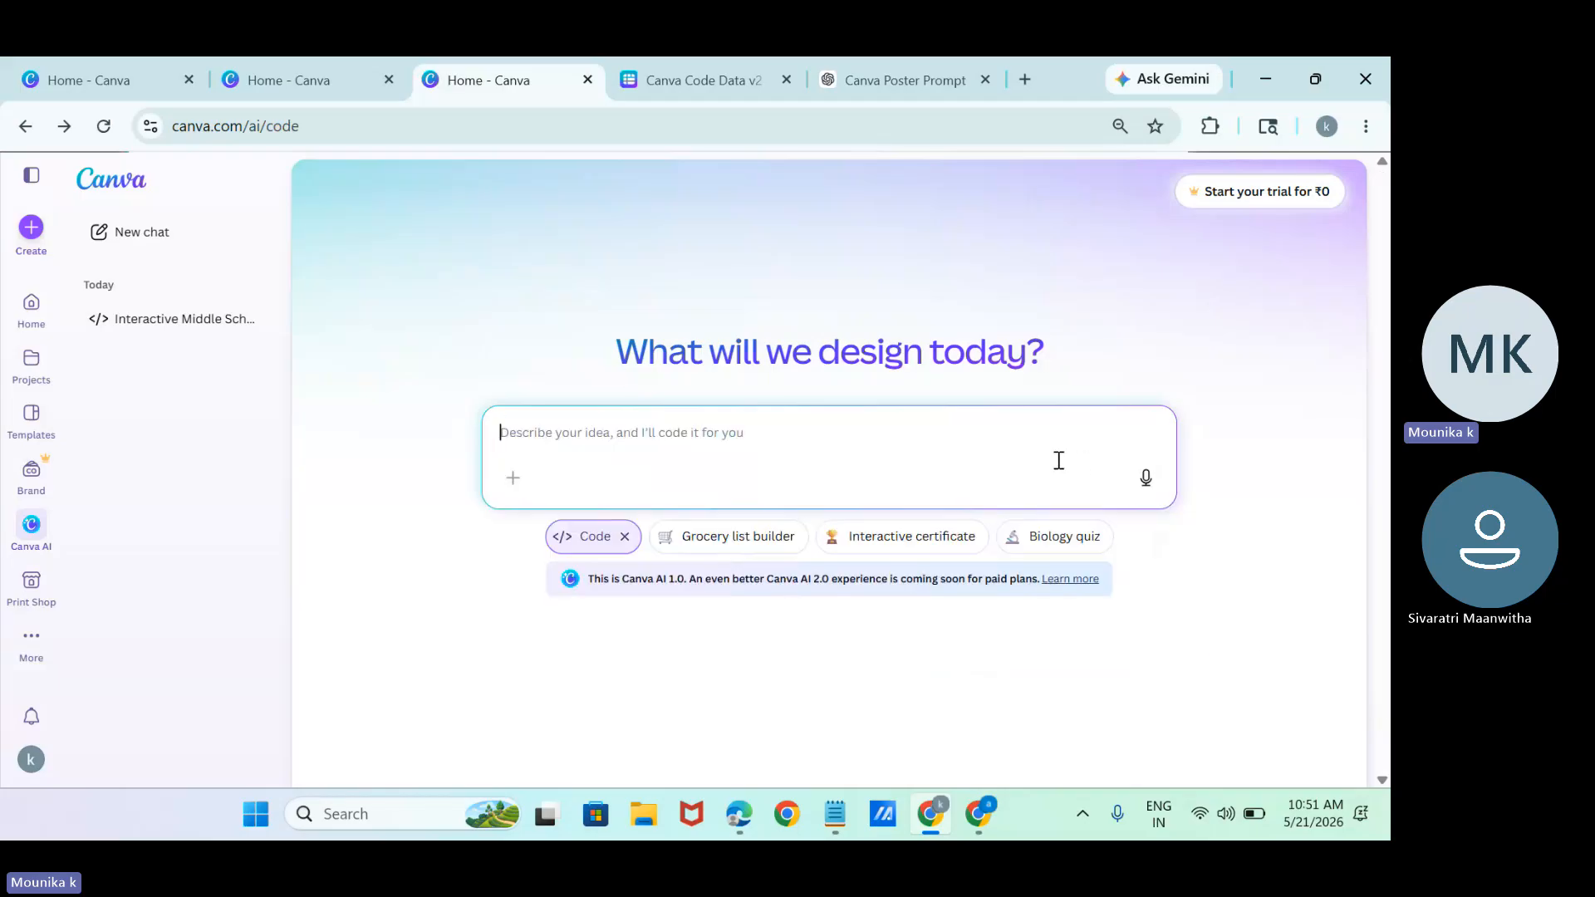
Switch Canva AI from Code to Video clip mode and submit the prompt "a women drinking cofeee".
left_click(624, 535)
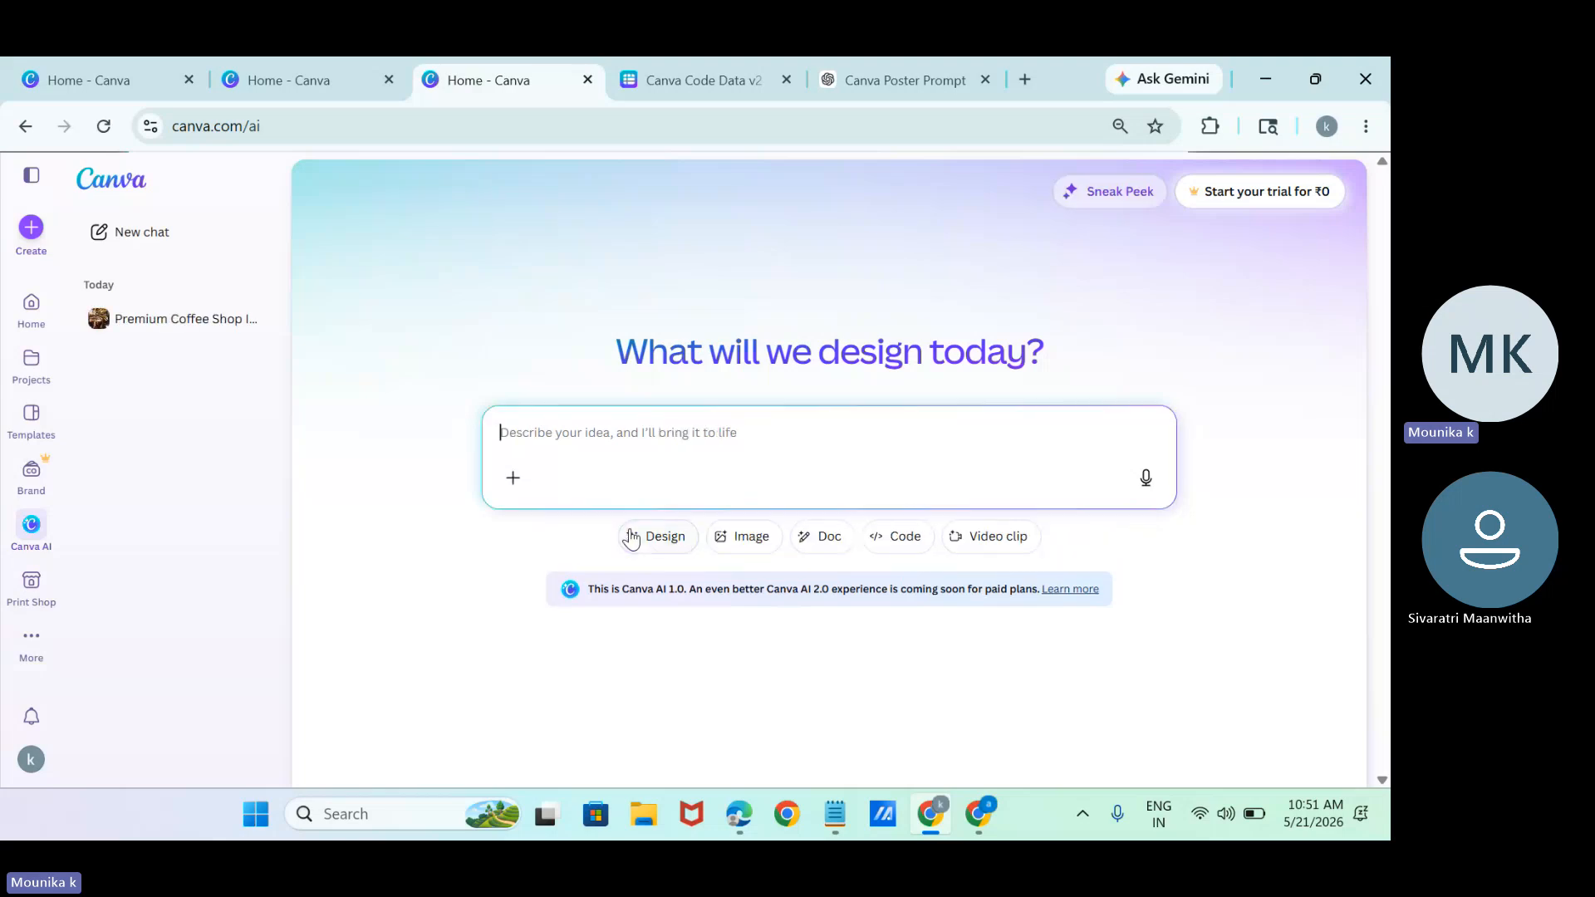
left_click(965, 549)
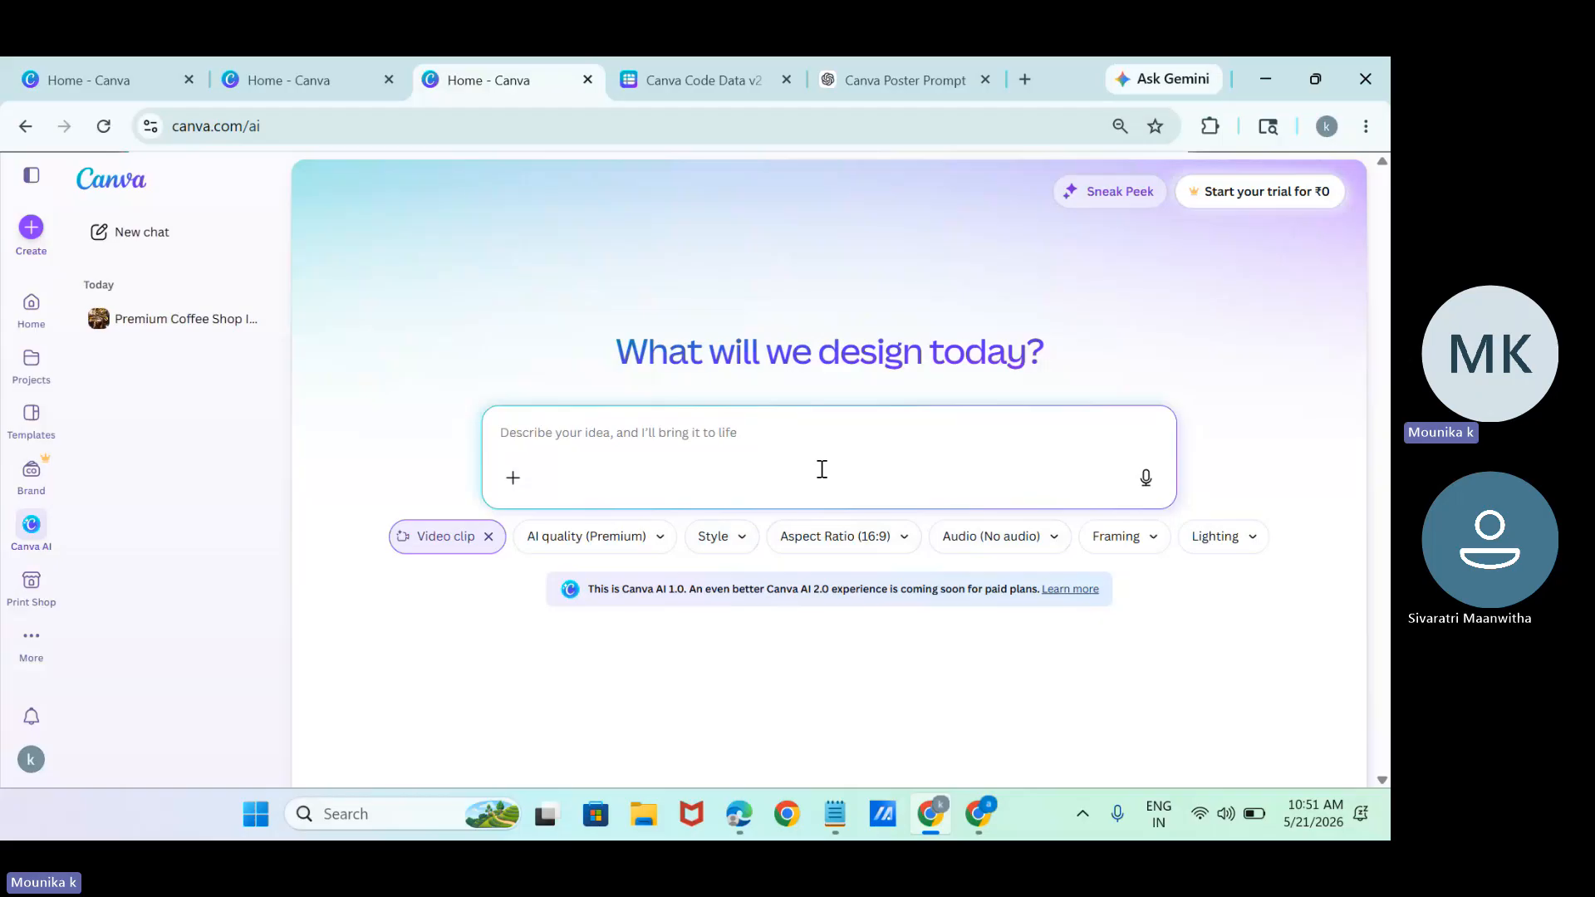
type("a women ")
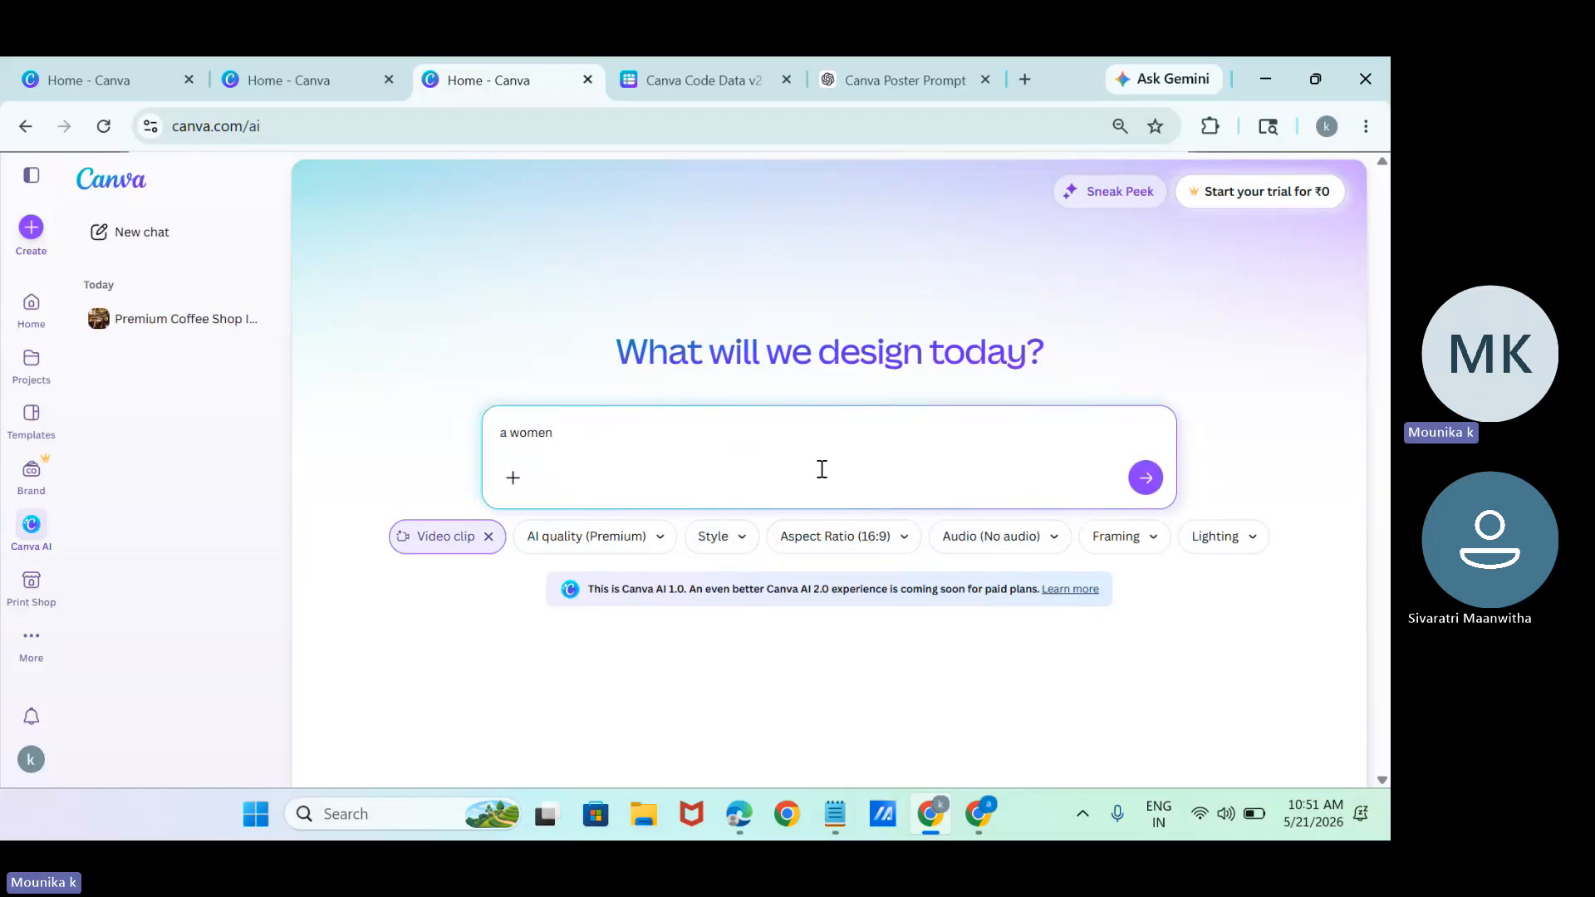
type("drinking coffee")
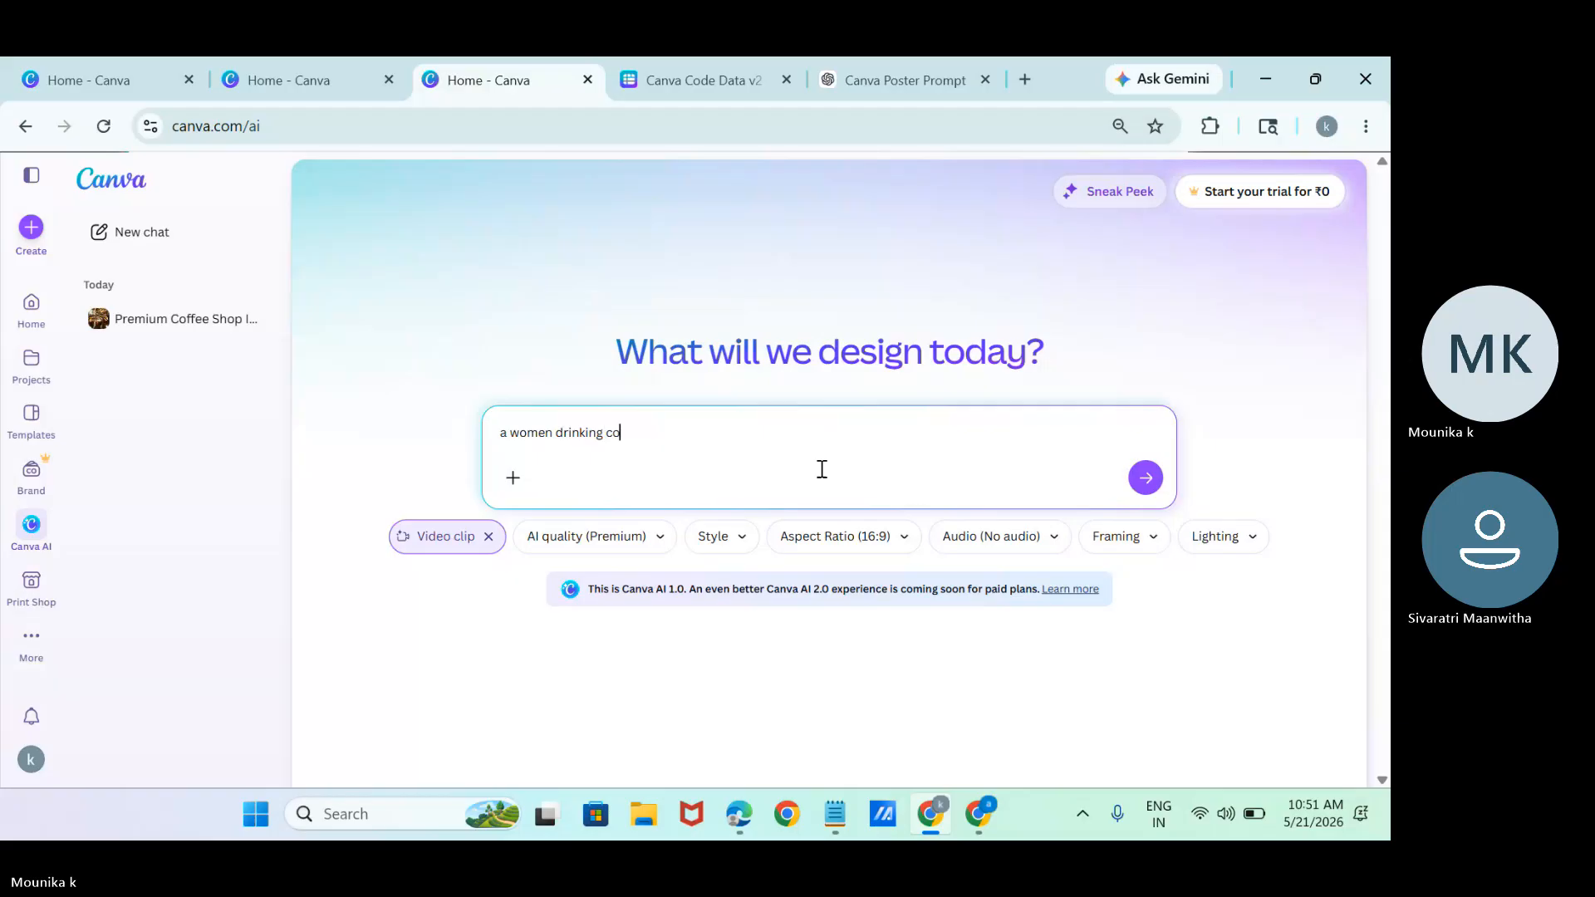
key("Return")
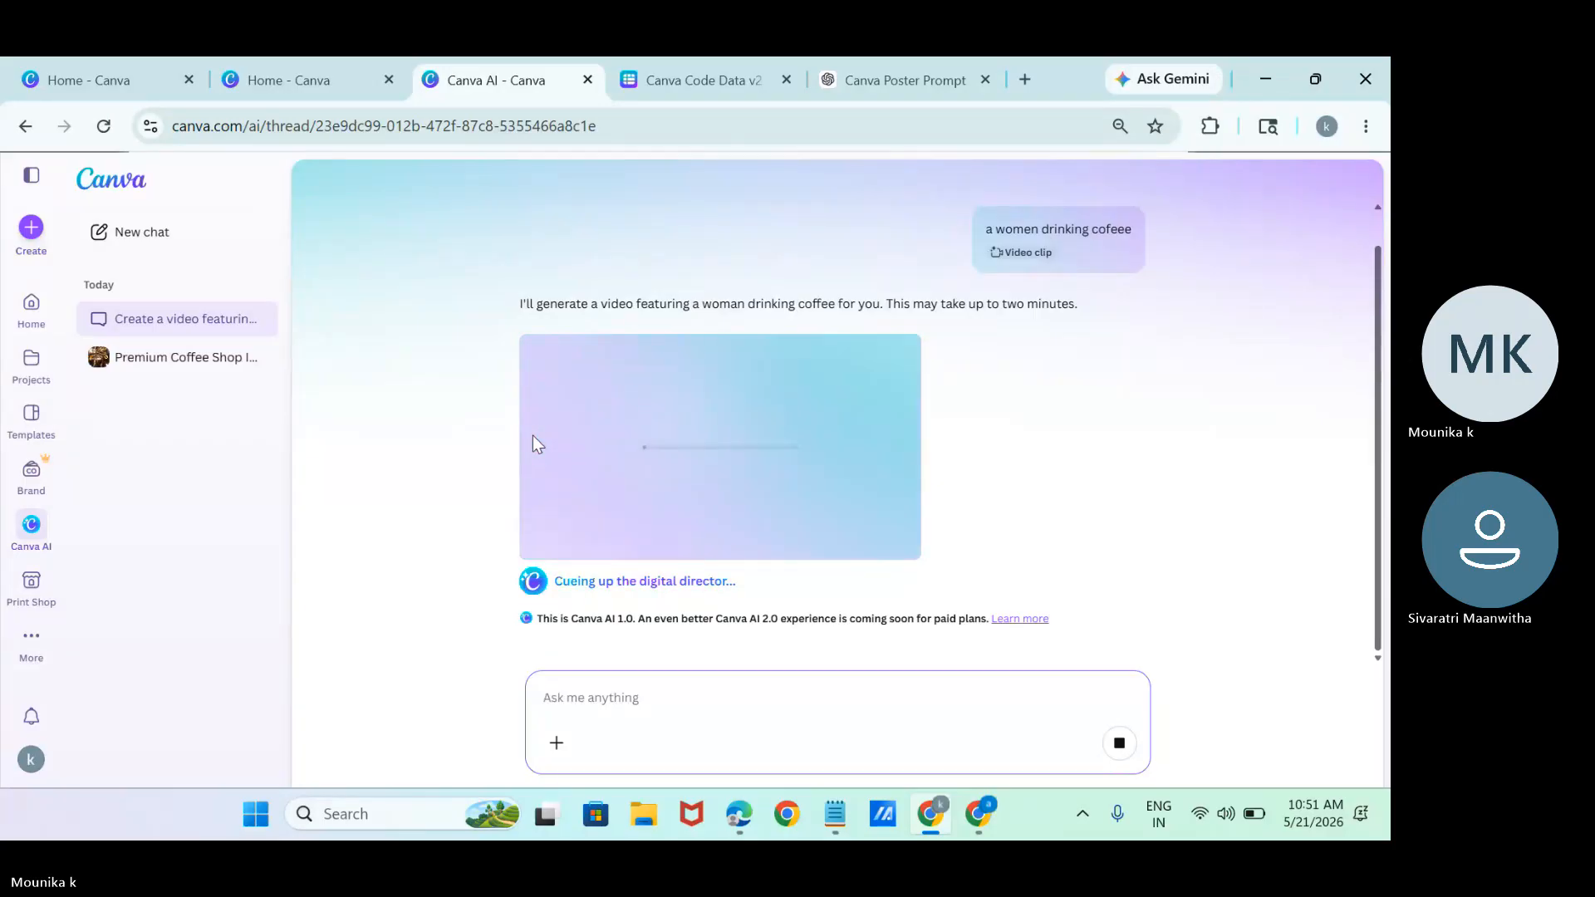
Reload the Canva Code Data v2 sheet and examine its columns and connected data source.
left_click(657, 83)
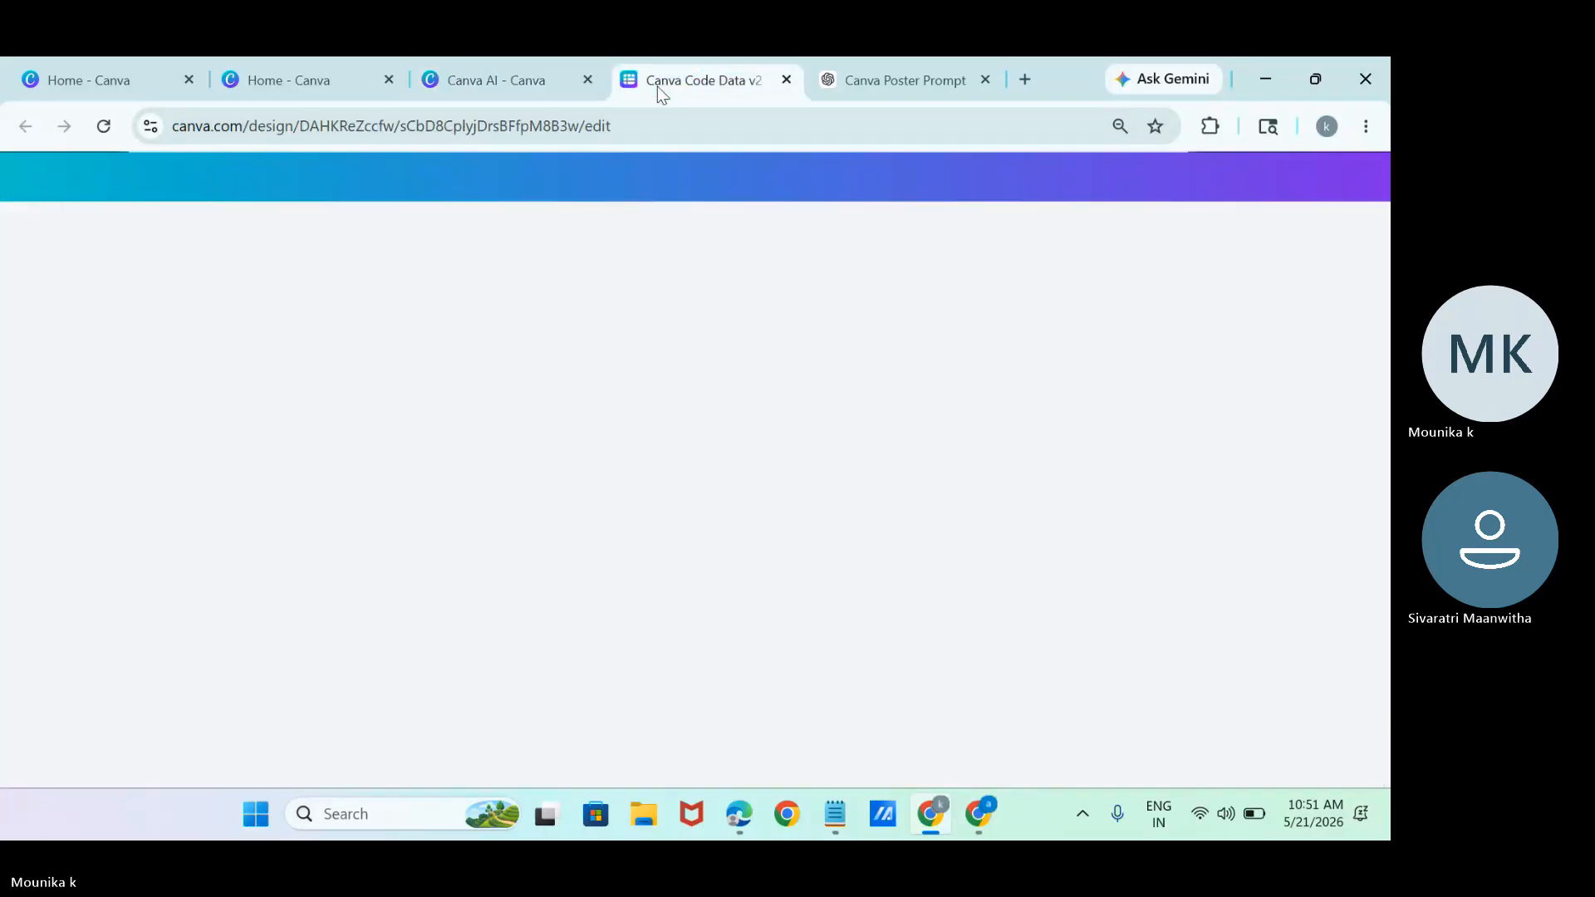
left_click(115, 130)
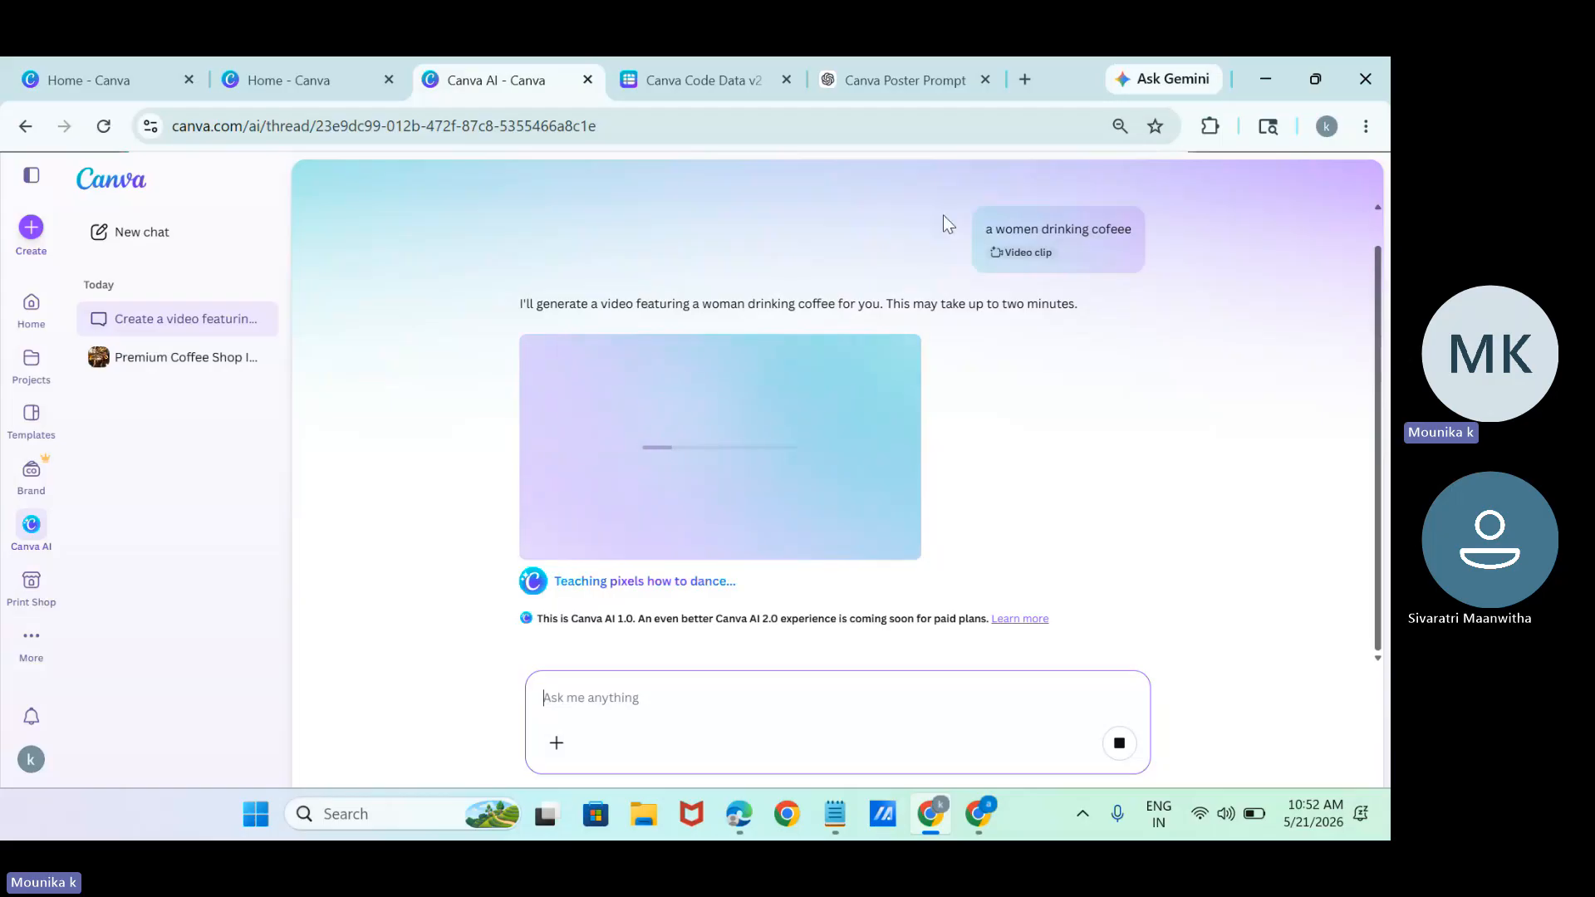
left_click(725, 71)
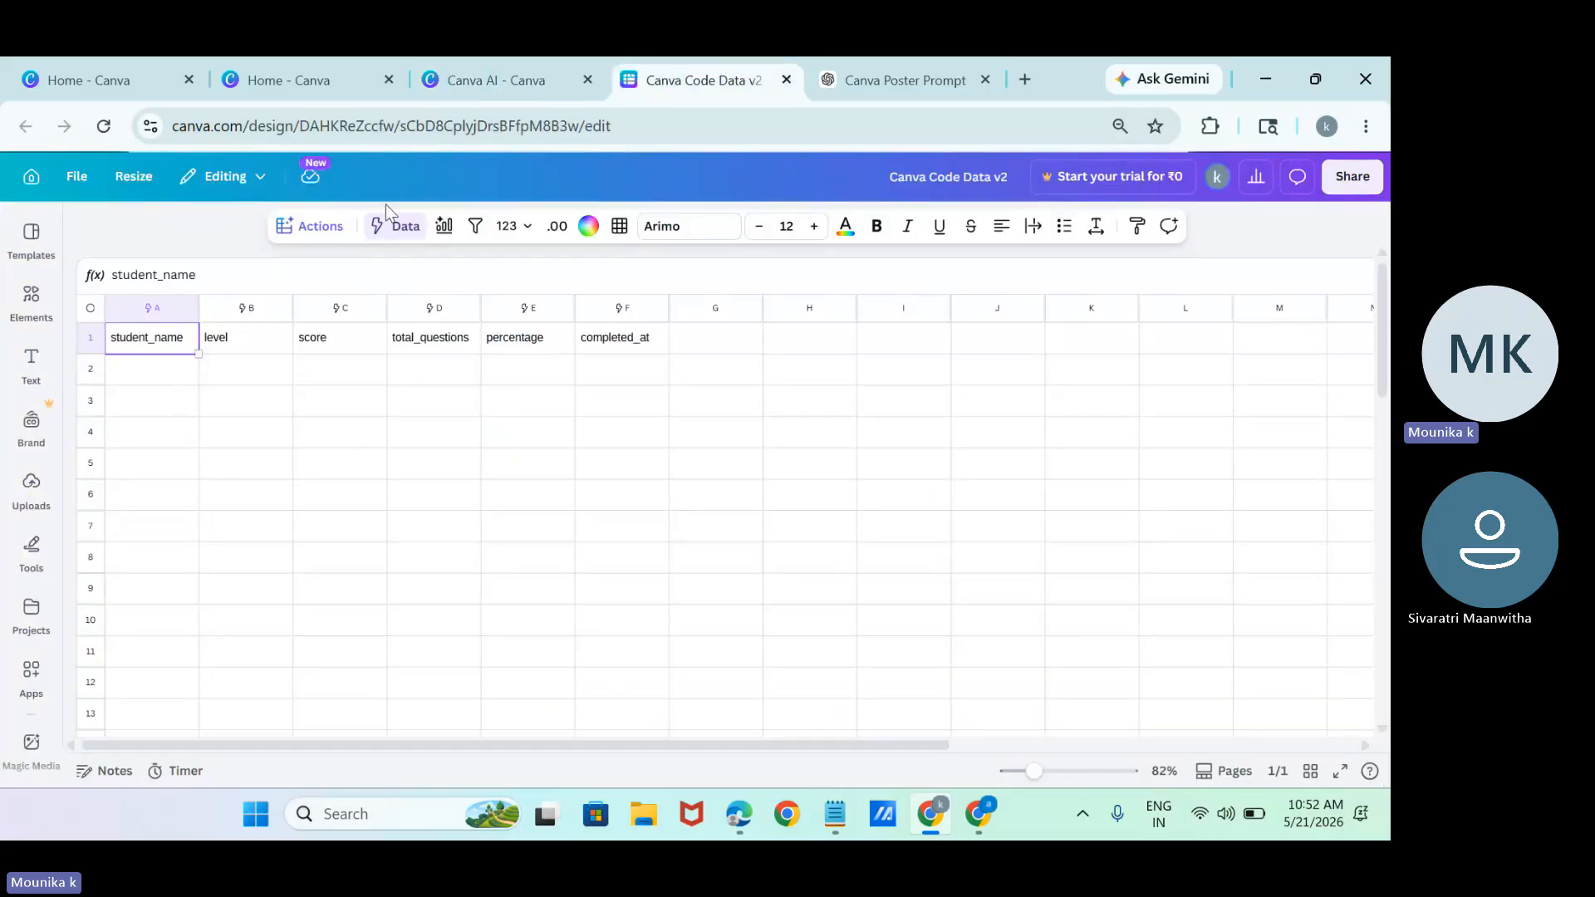
left_click(390, 226)
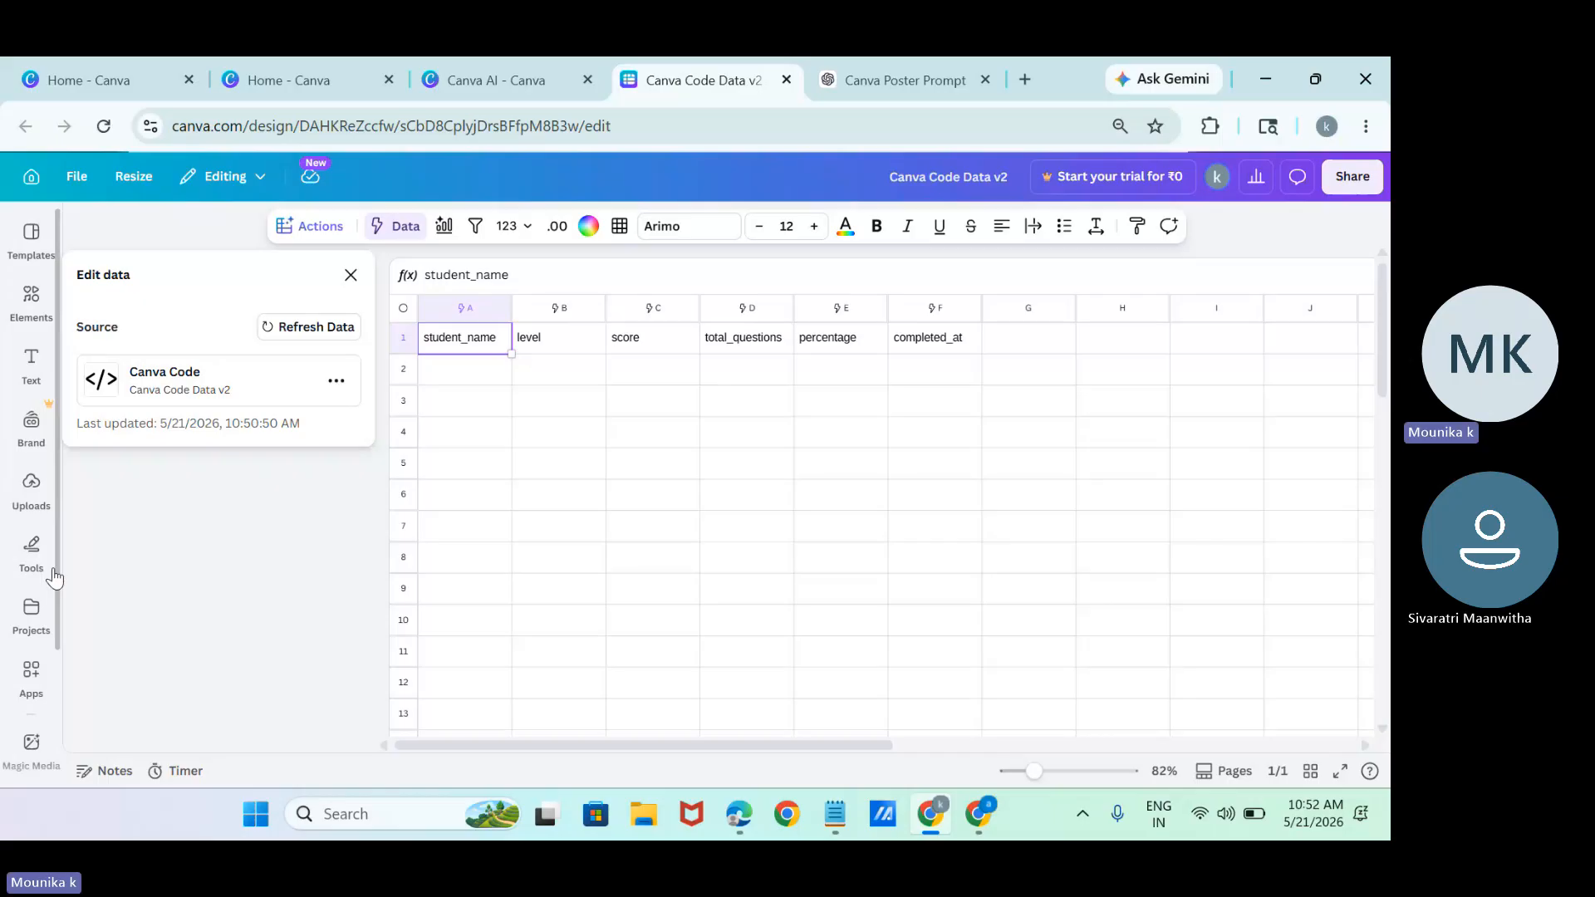
scroll(56, 585, "down", 3)
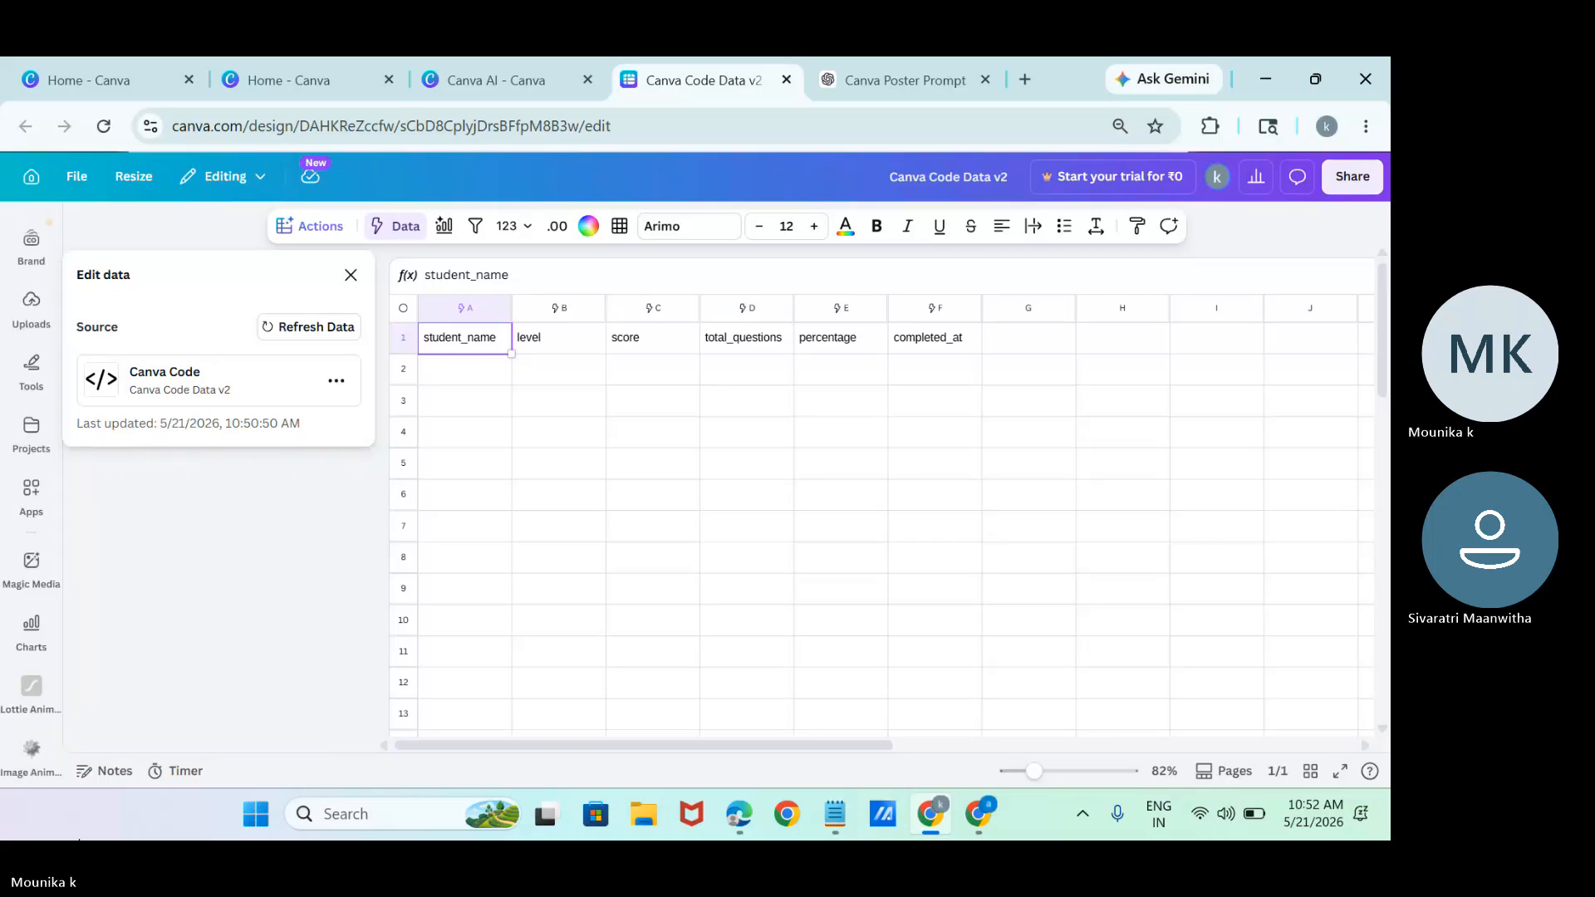
Preview the generated coffee-drinking video in Canva AI and open it in the Canva editor.
left_click(536, 73)
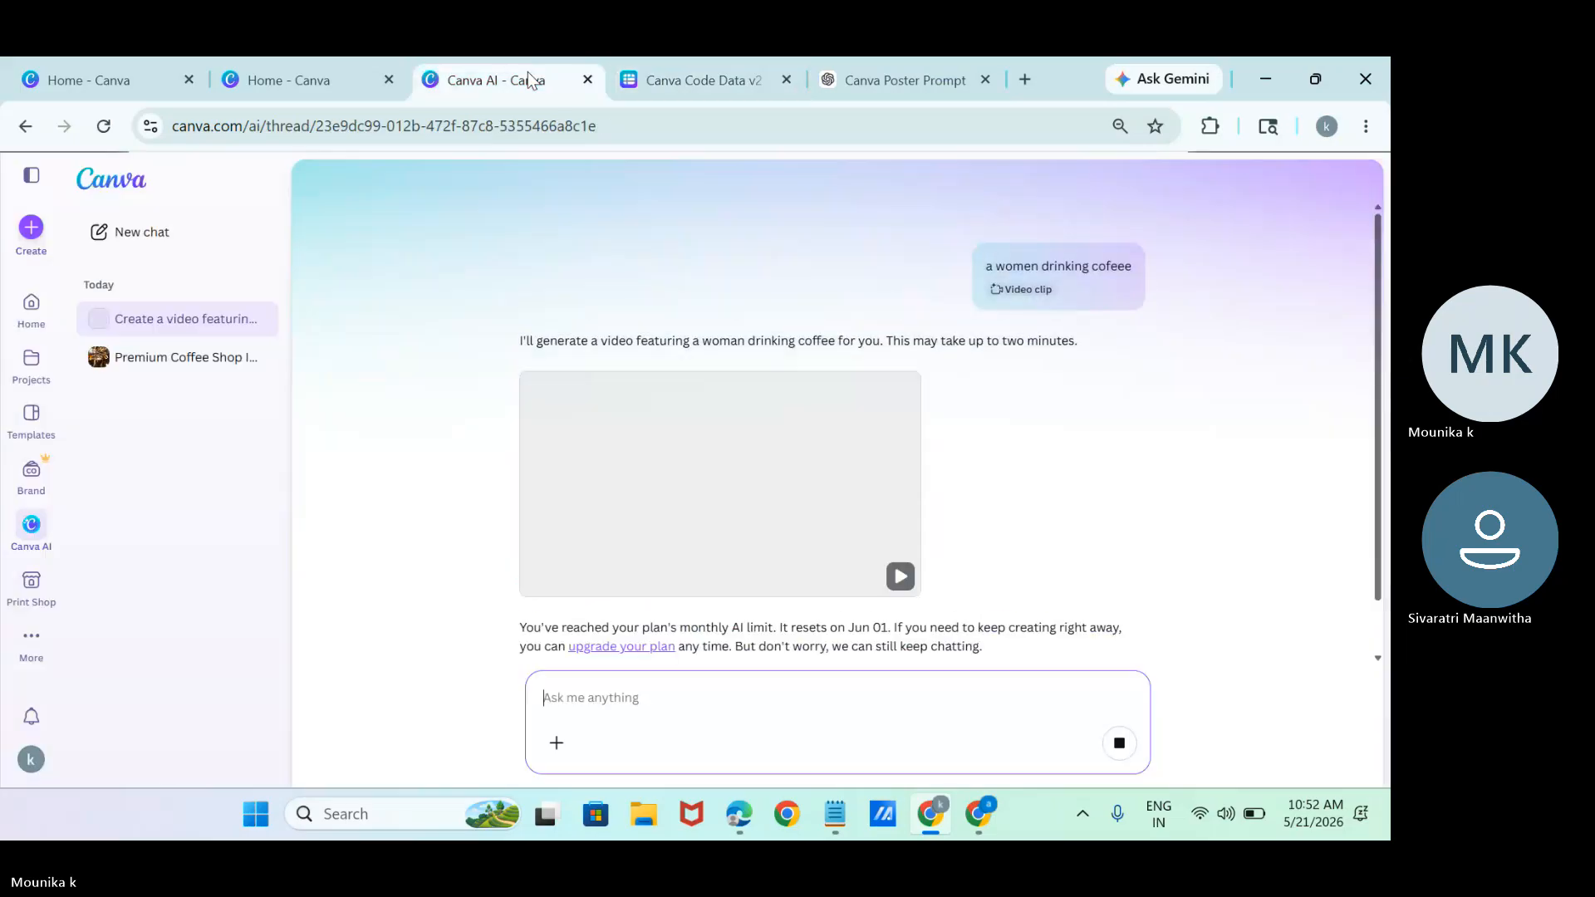
left_click(764, 491)
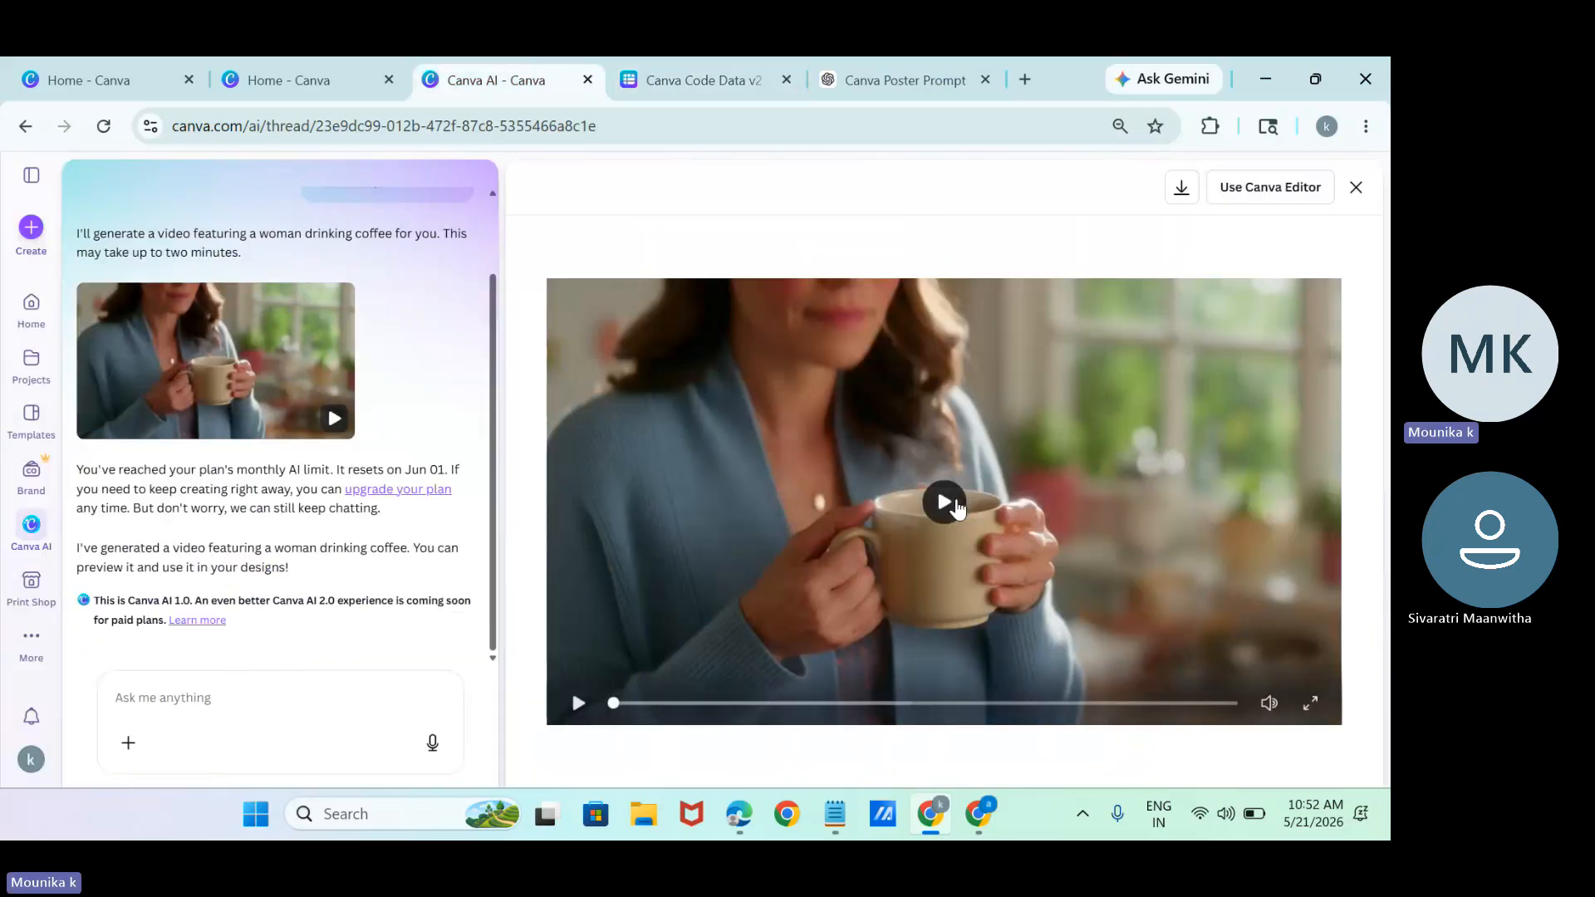
left_click(955, 506)
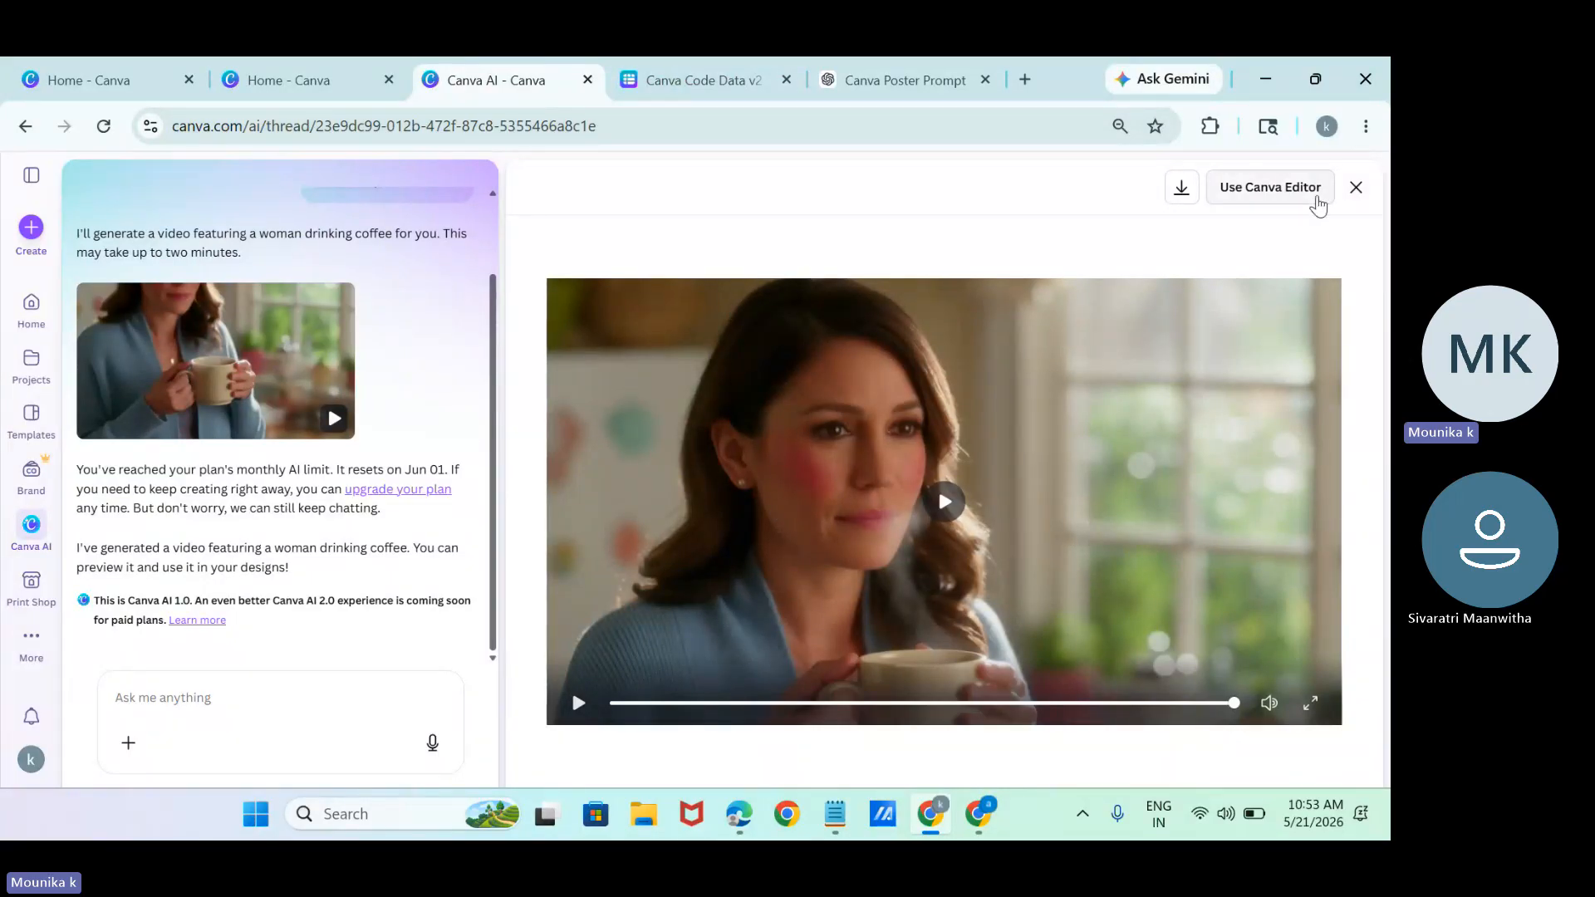
left_click(1314, 196)
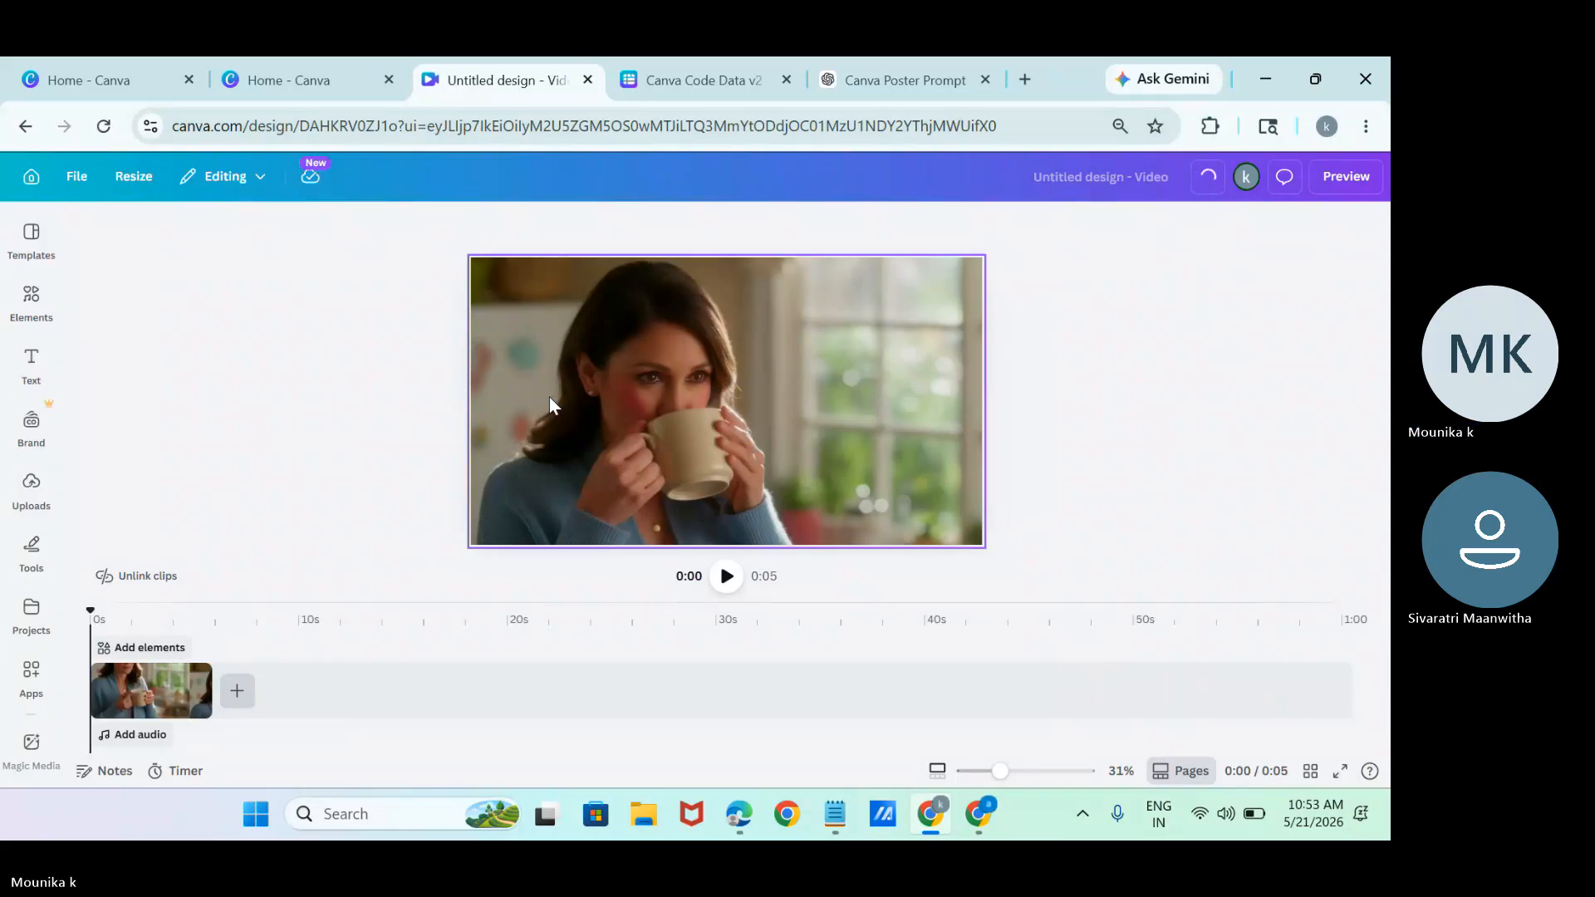
left_click(679, 92)
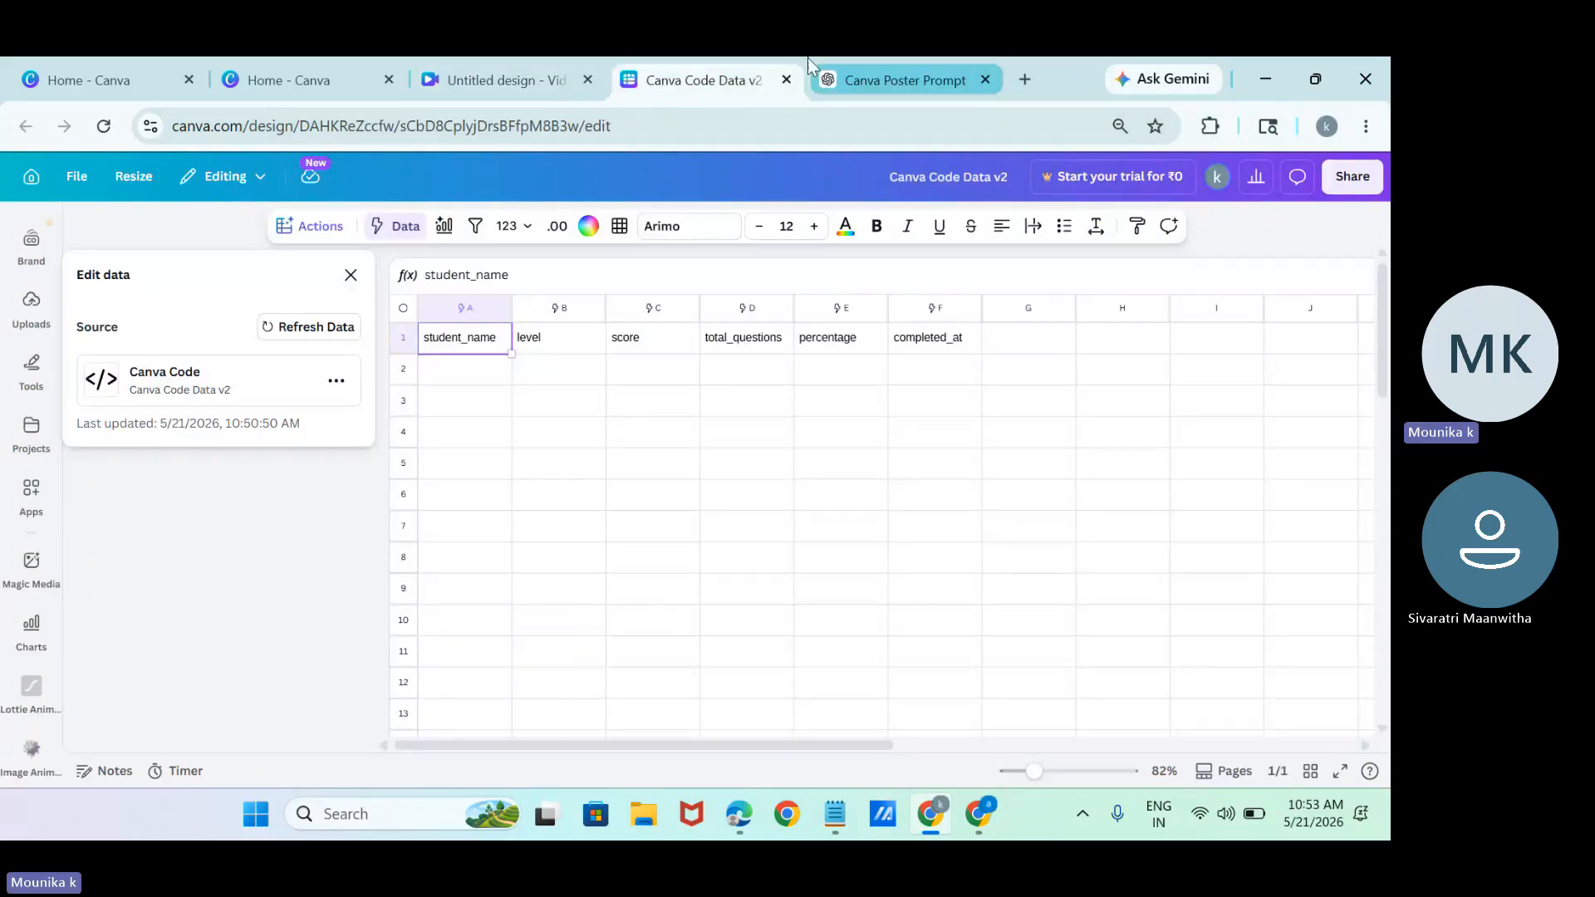
left_click(812, 81)
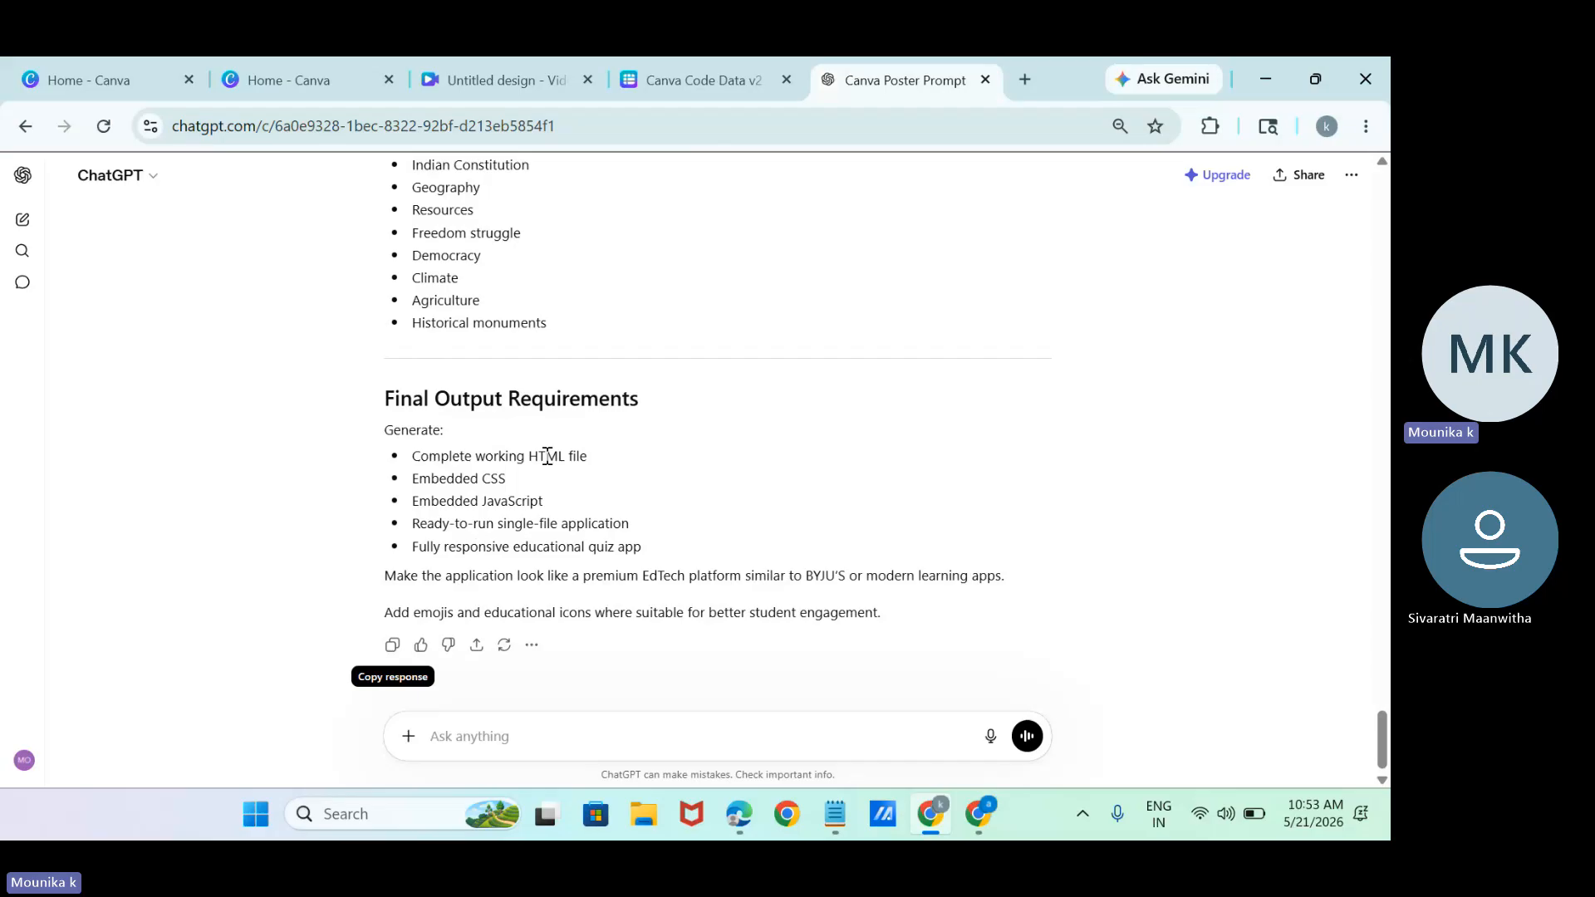
left_click(721, 66)
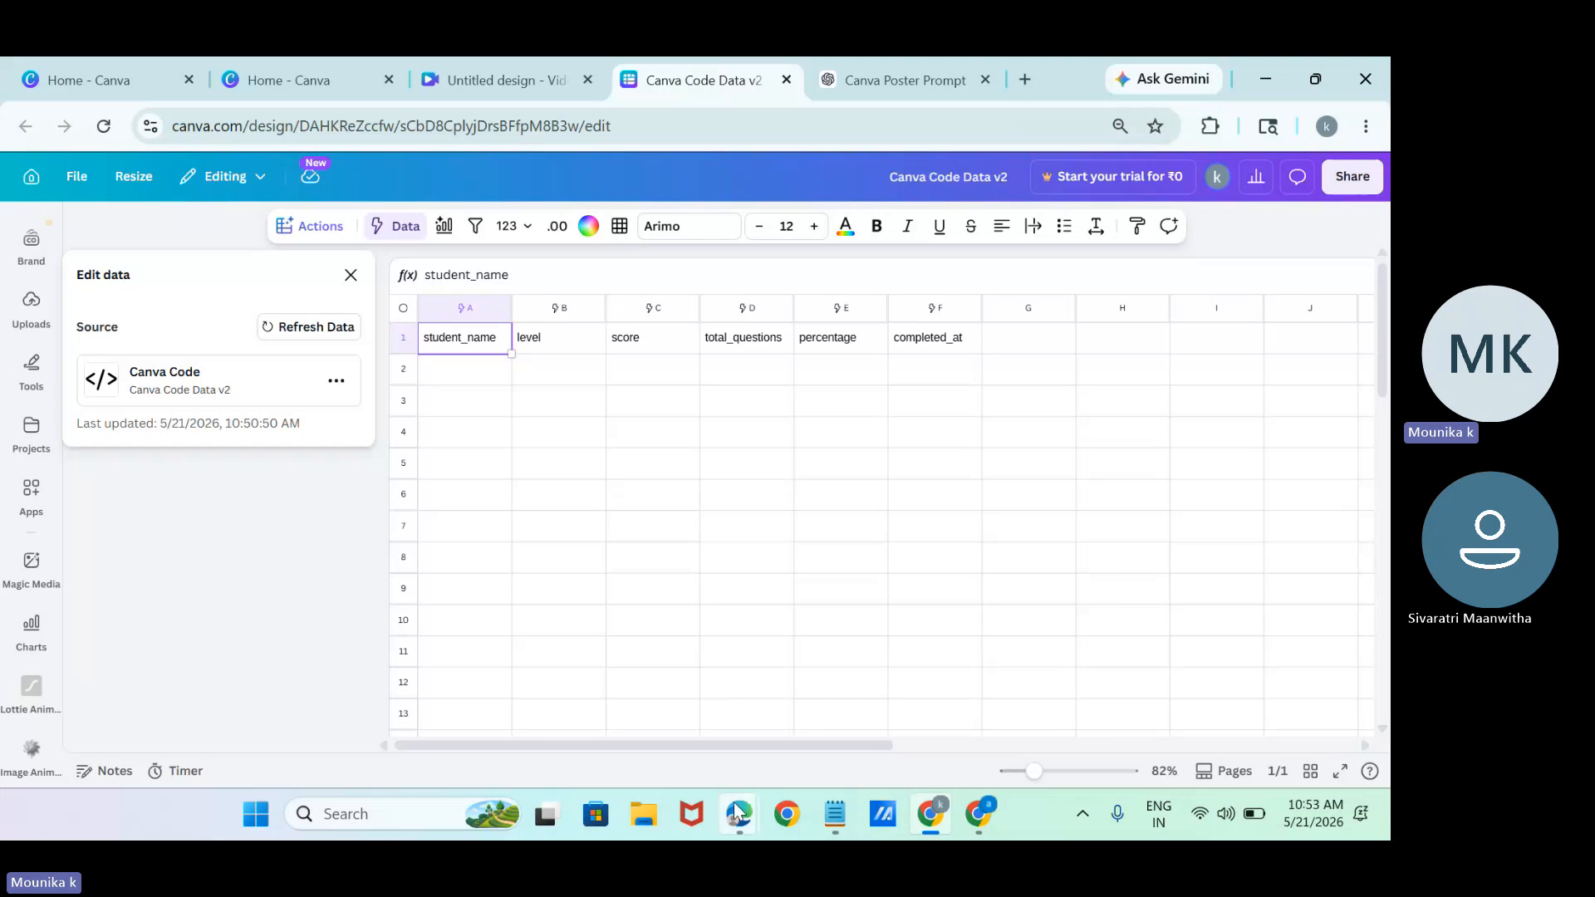
Switch to the Microsoft Teams meeting window and stop sharing the screen.
mouse_move(734, 815)
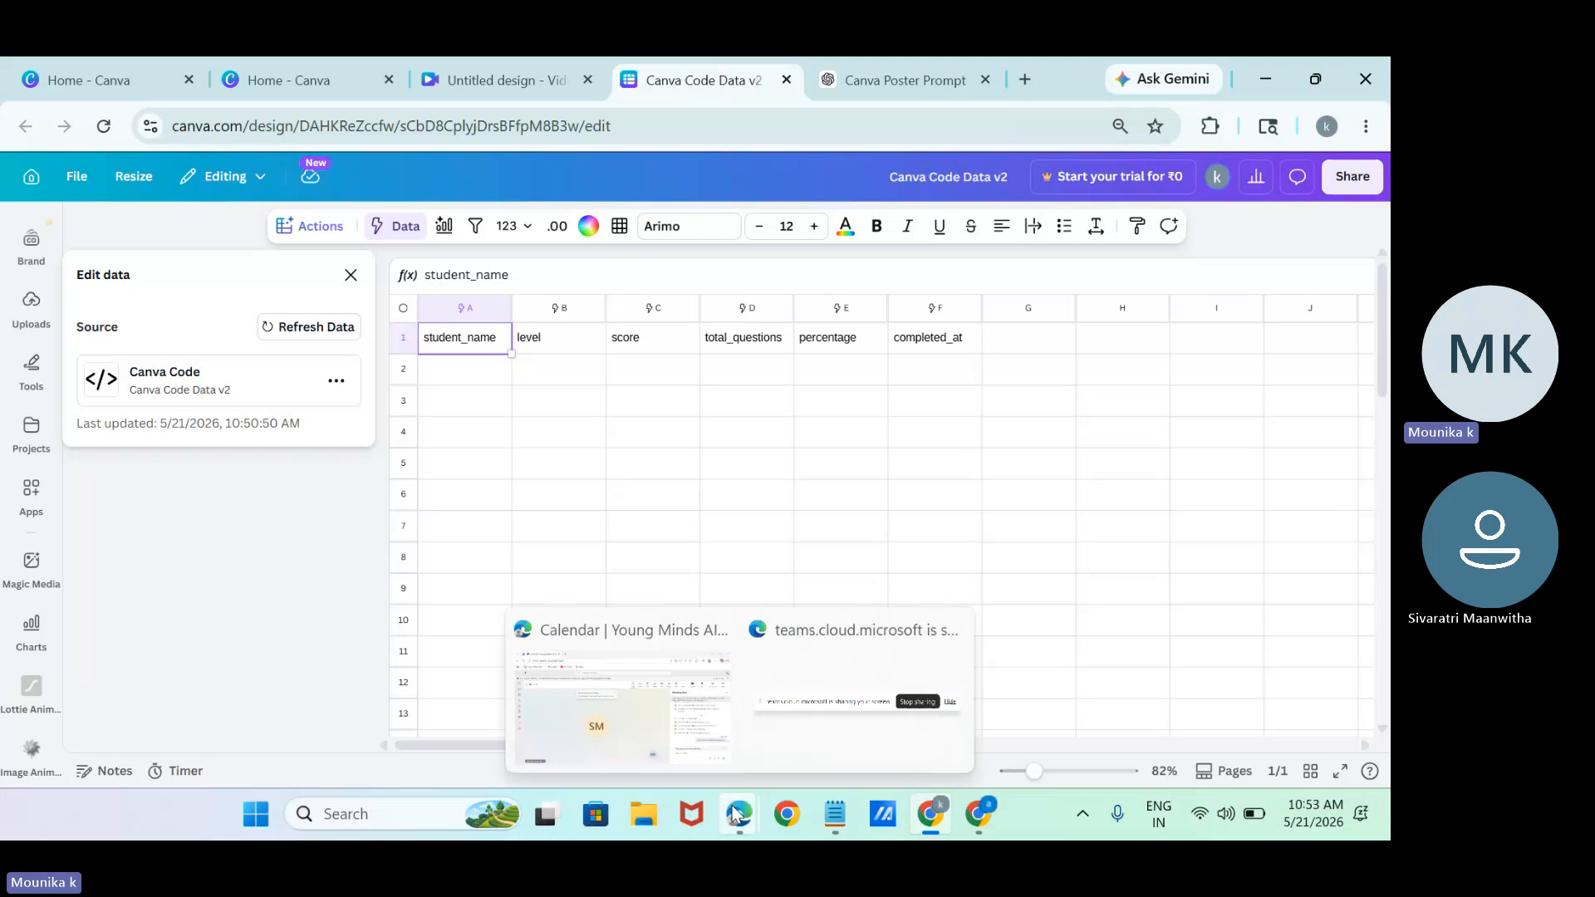
left_click(629, 742)
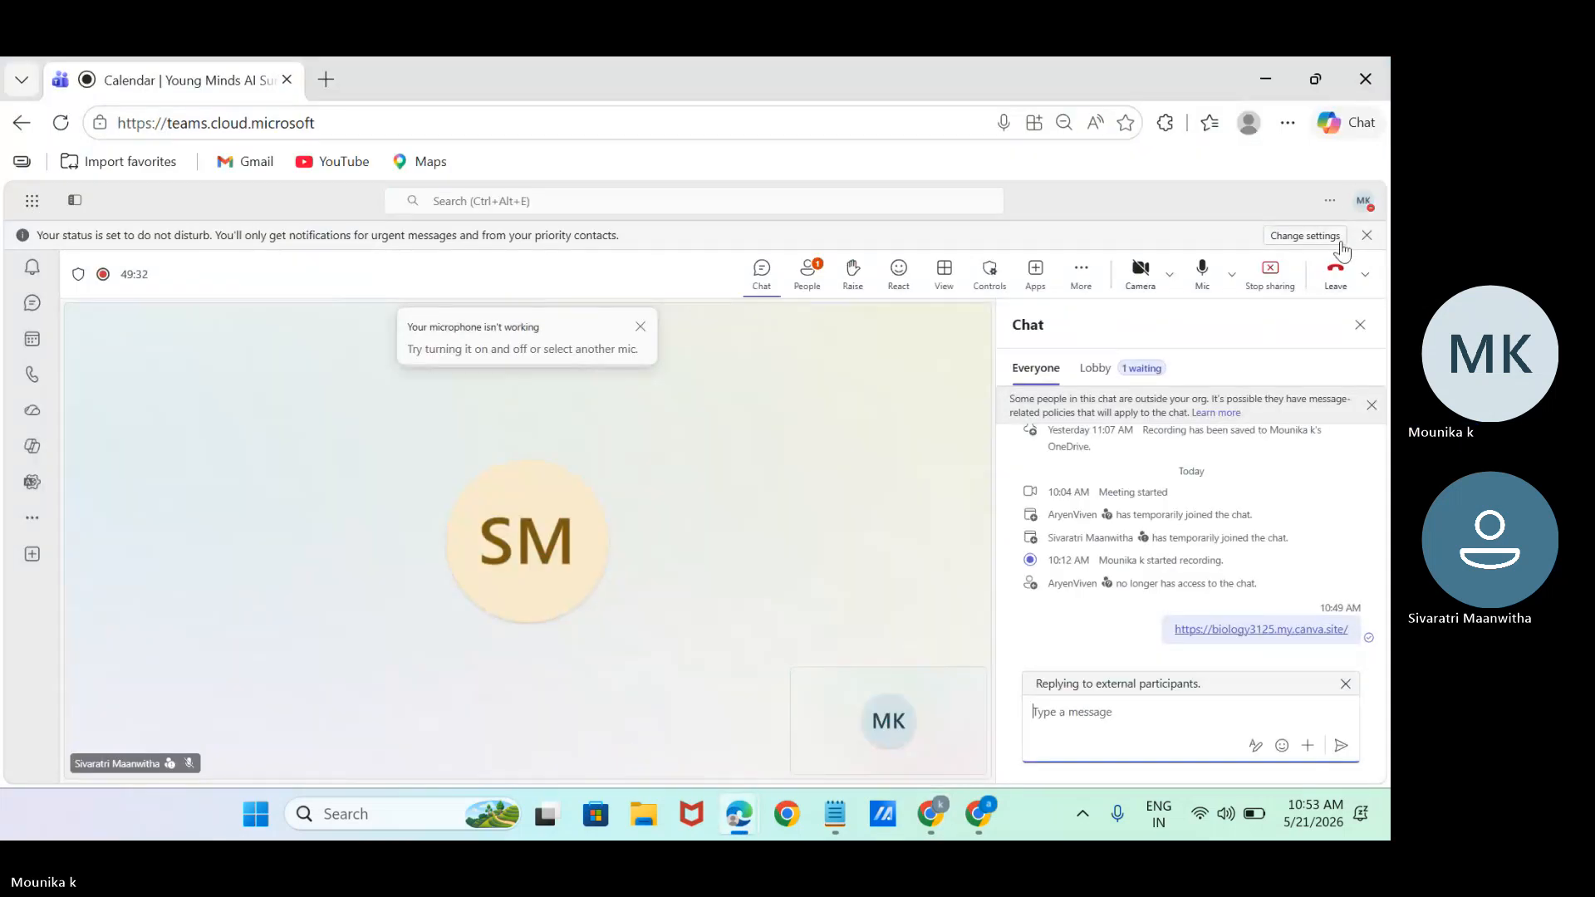
left_click(1271, 275)
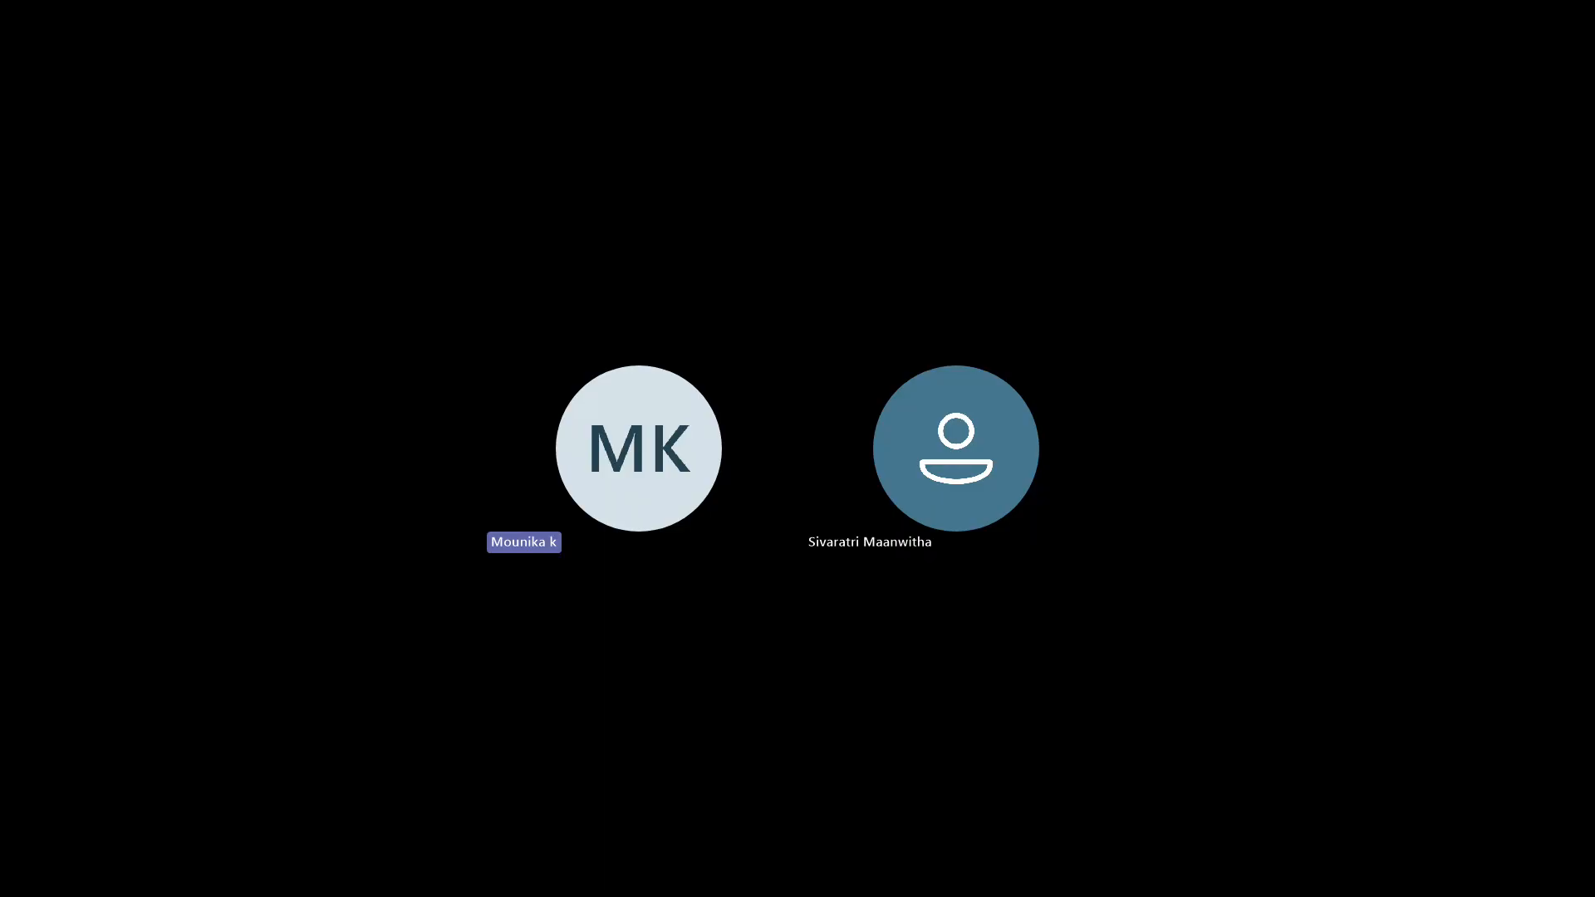